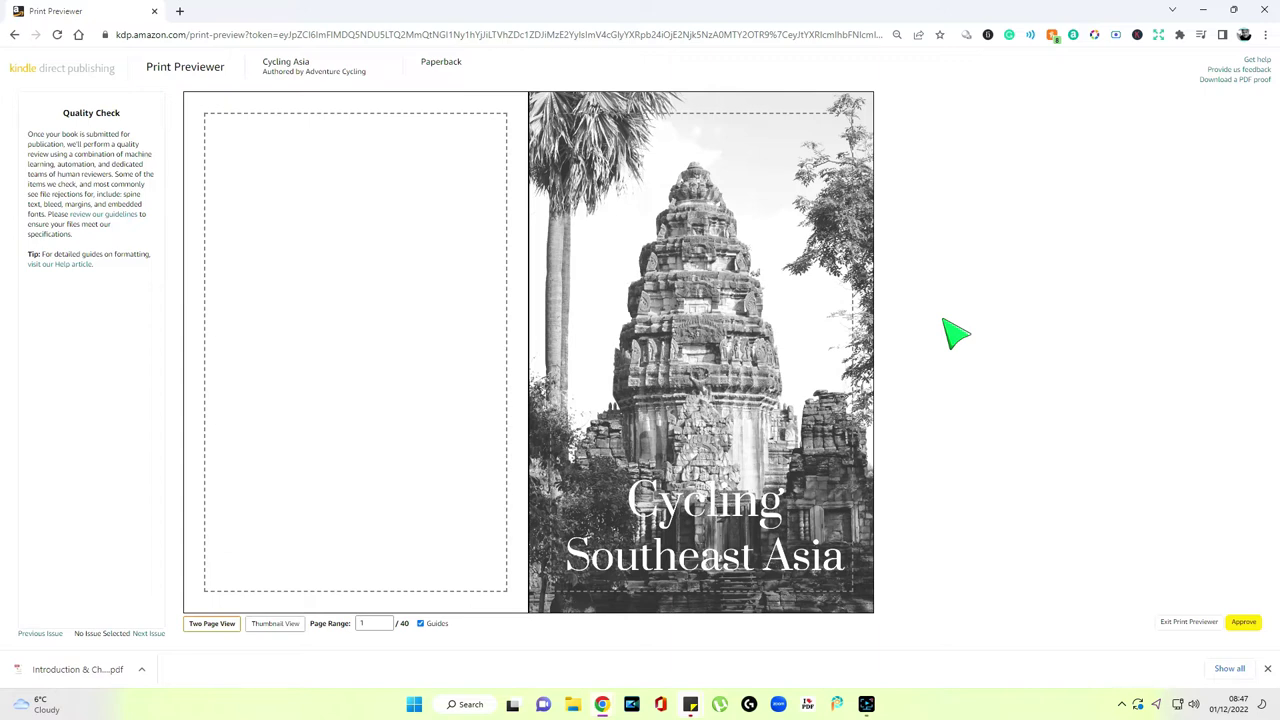
Advance to the title page spread on pages 2-3 and examine its title, photo and author name at close range
key("Right")
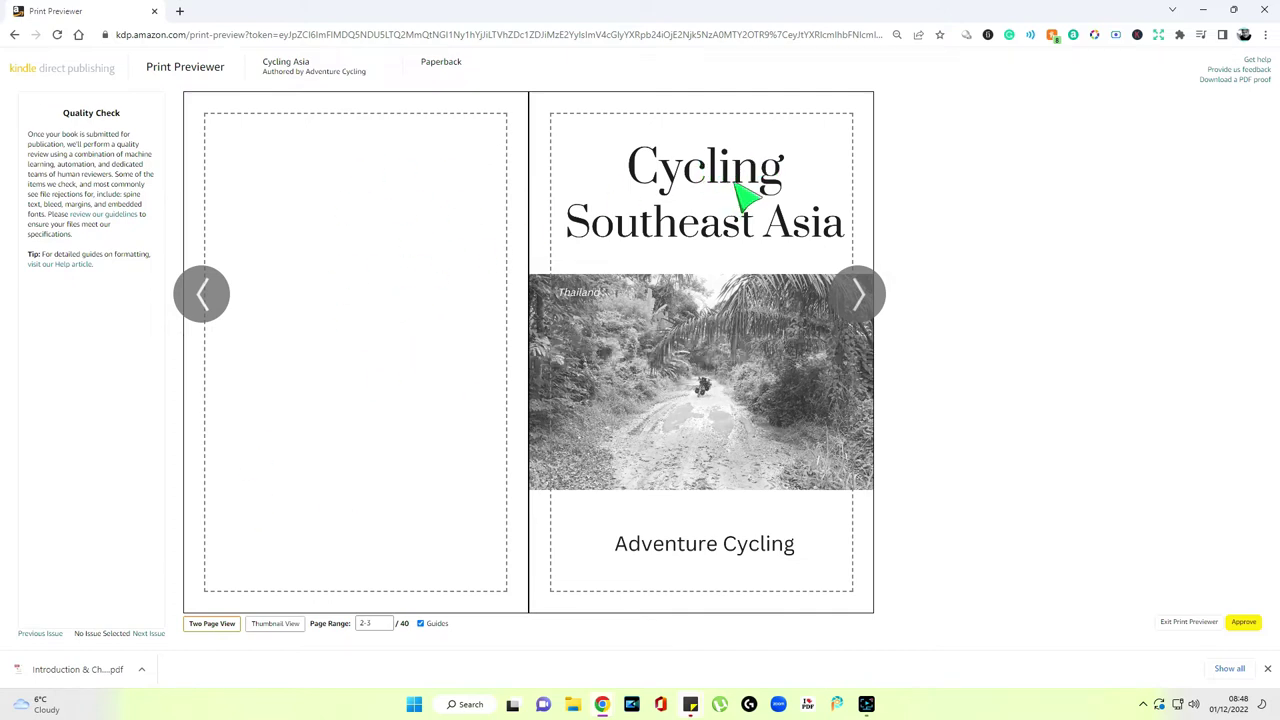
mouse_move(745, 197)
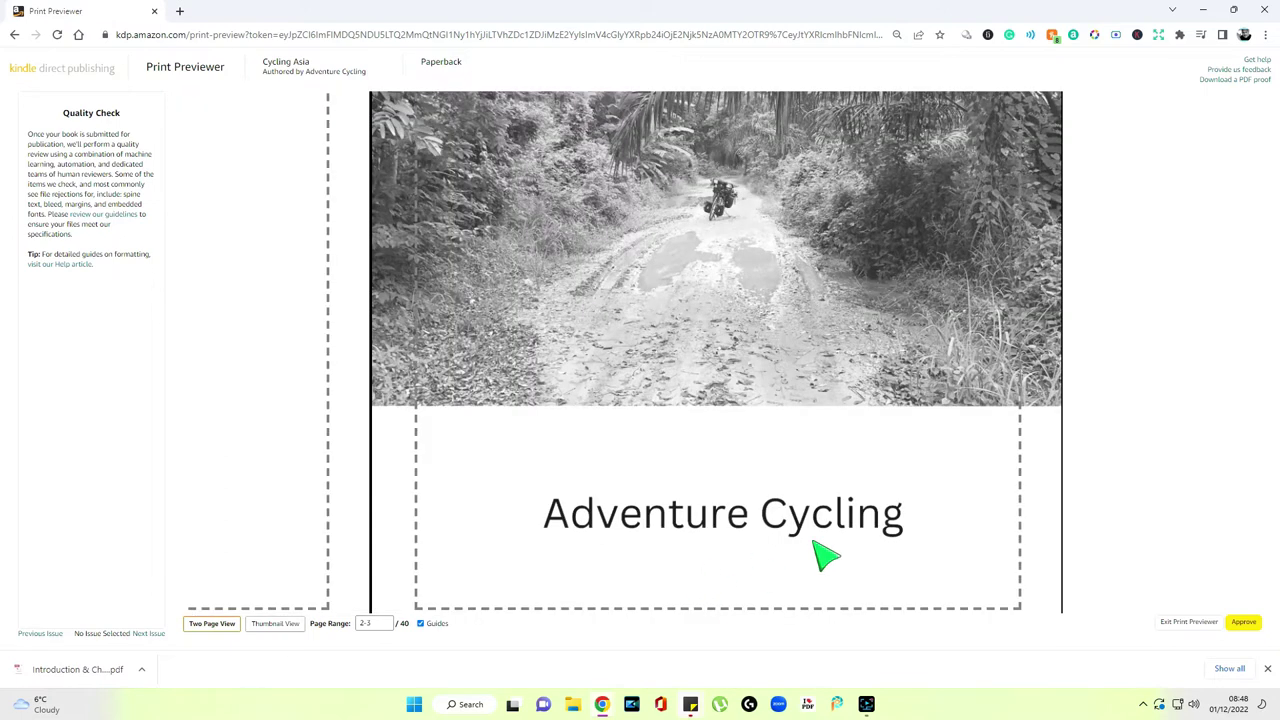
mouse_move(745, 350)
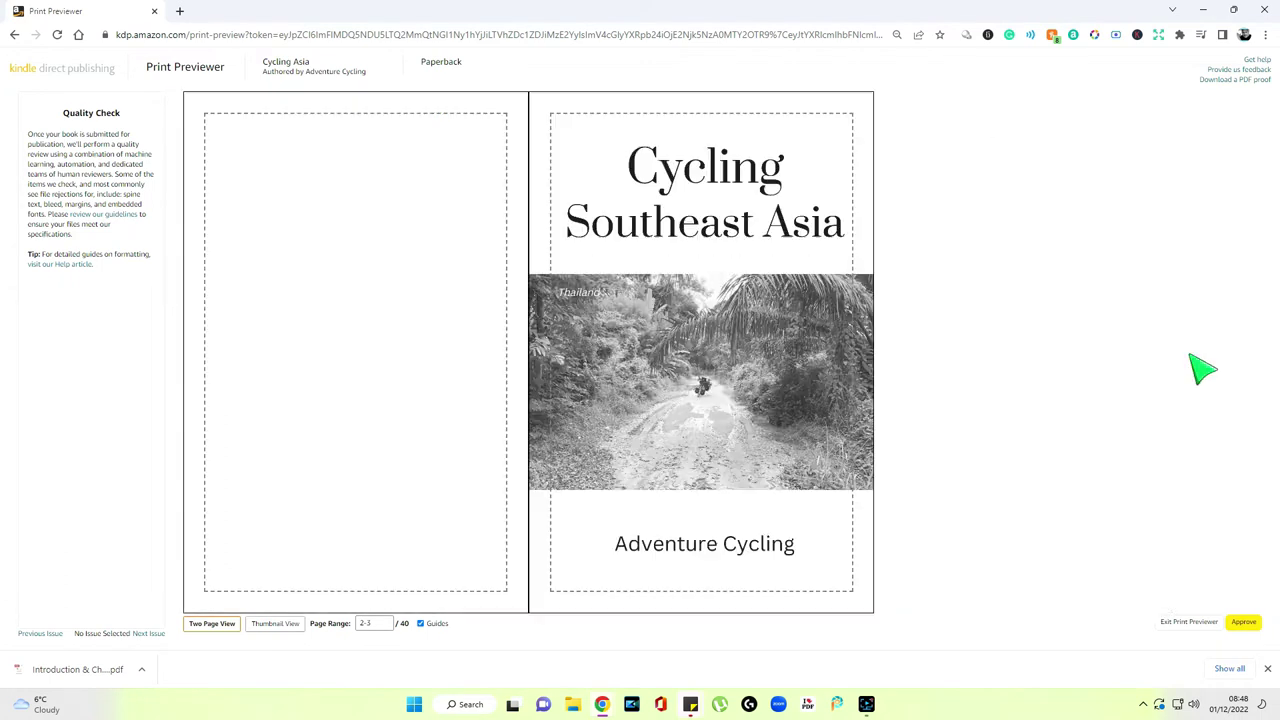
mouse_move(680, 420)
Review the copyright notice and the contents list on pages 4-5, enlarging the chapter entries and their page numbers
left_click(856, 304)
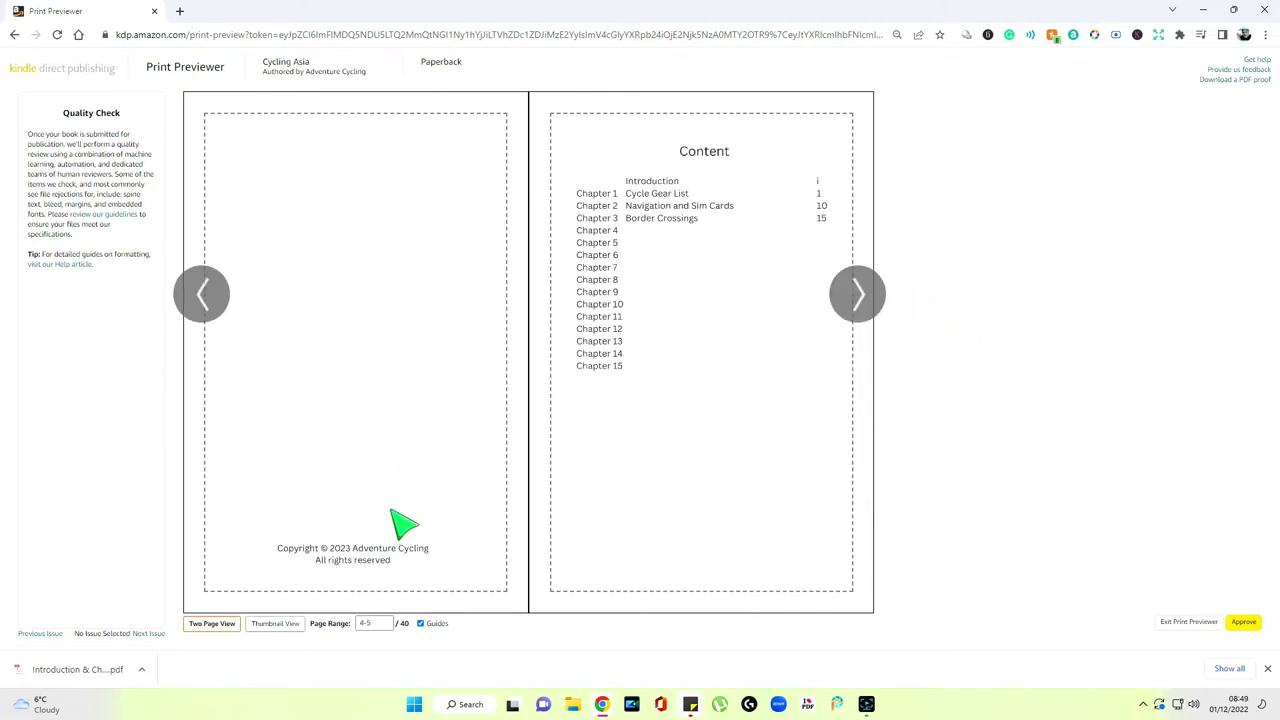
left_click(207, 289)
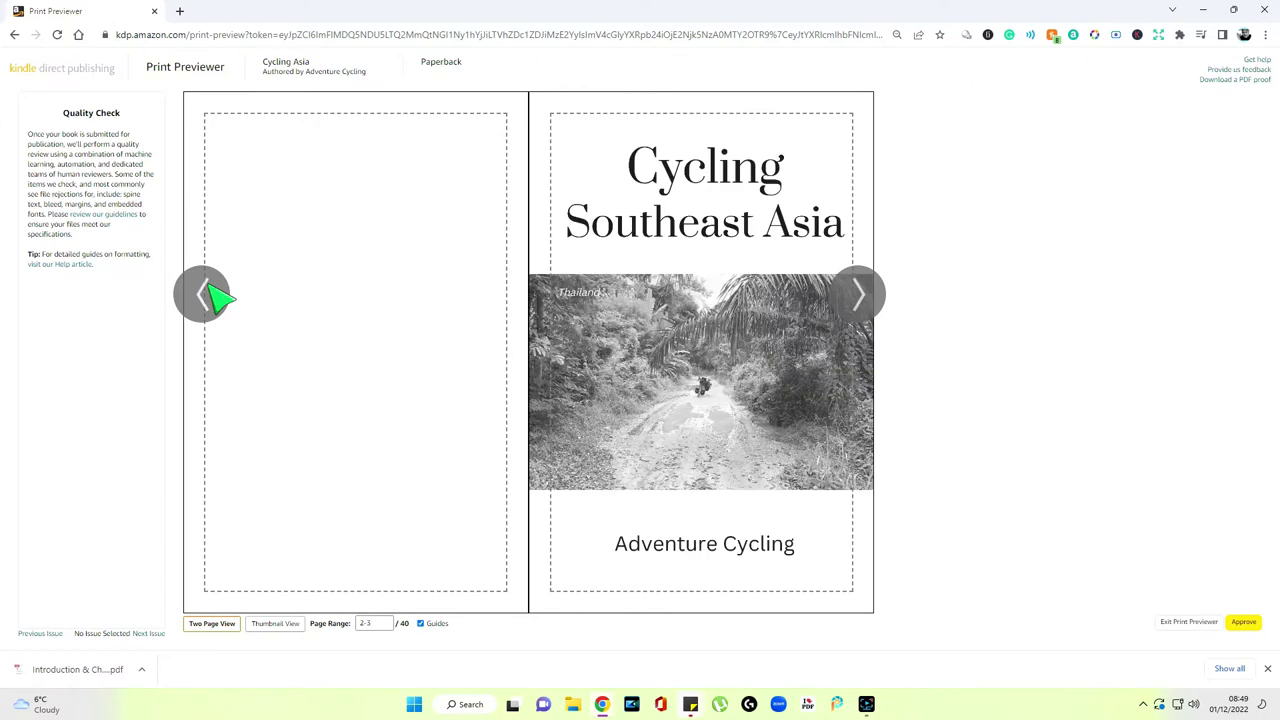
left_click(862, 302)
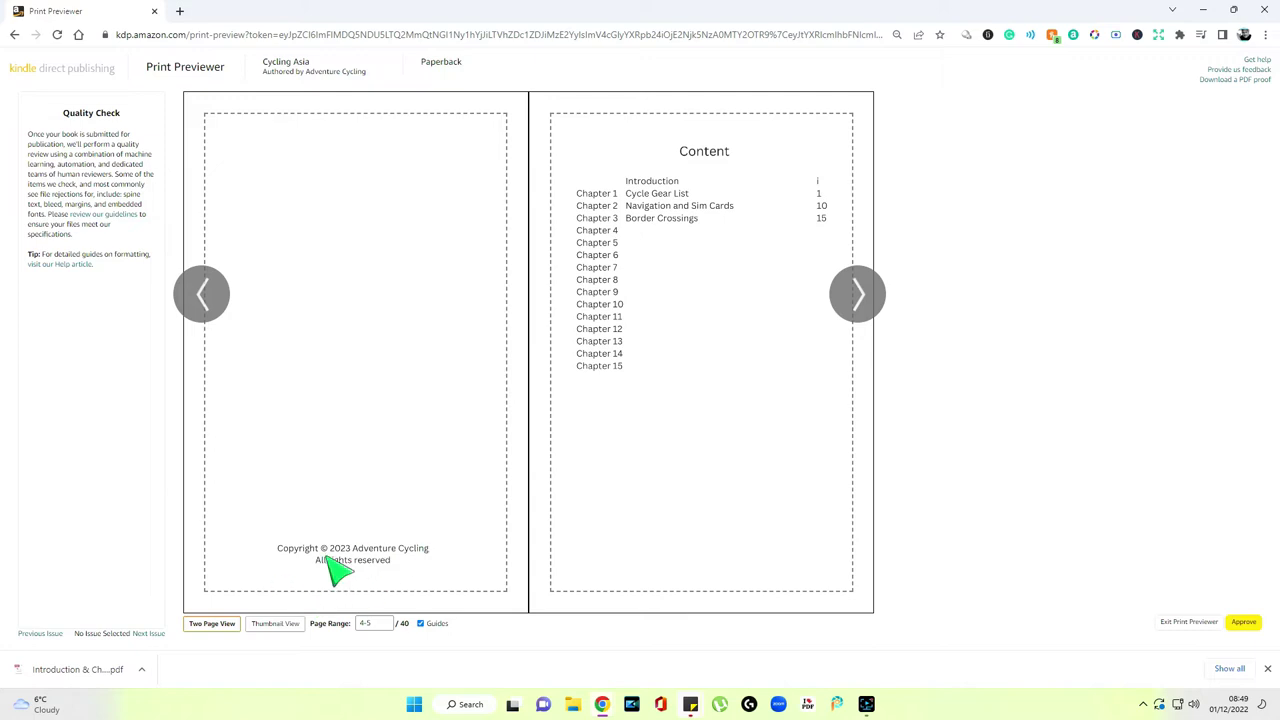
mouse_move(362, 550)
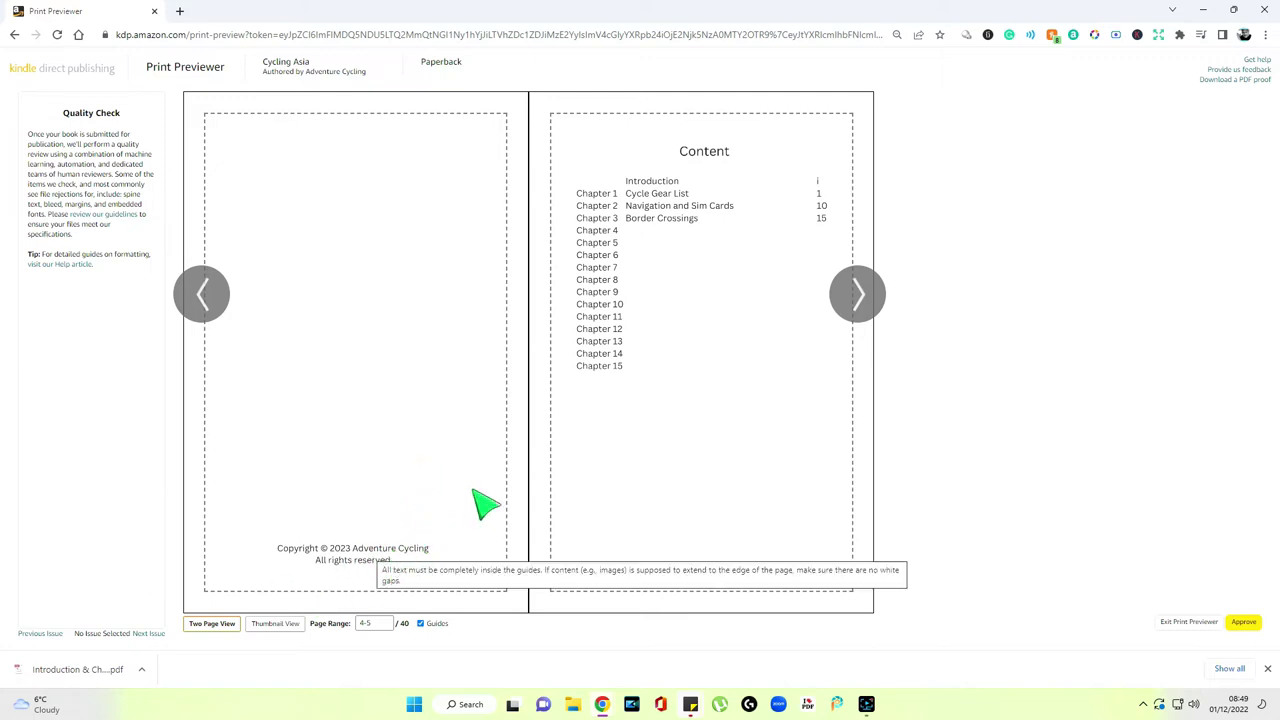
mouse_move(680, 477)
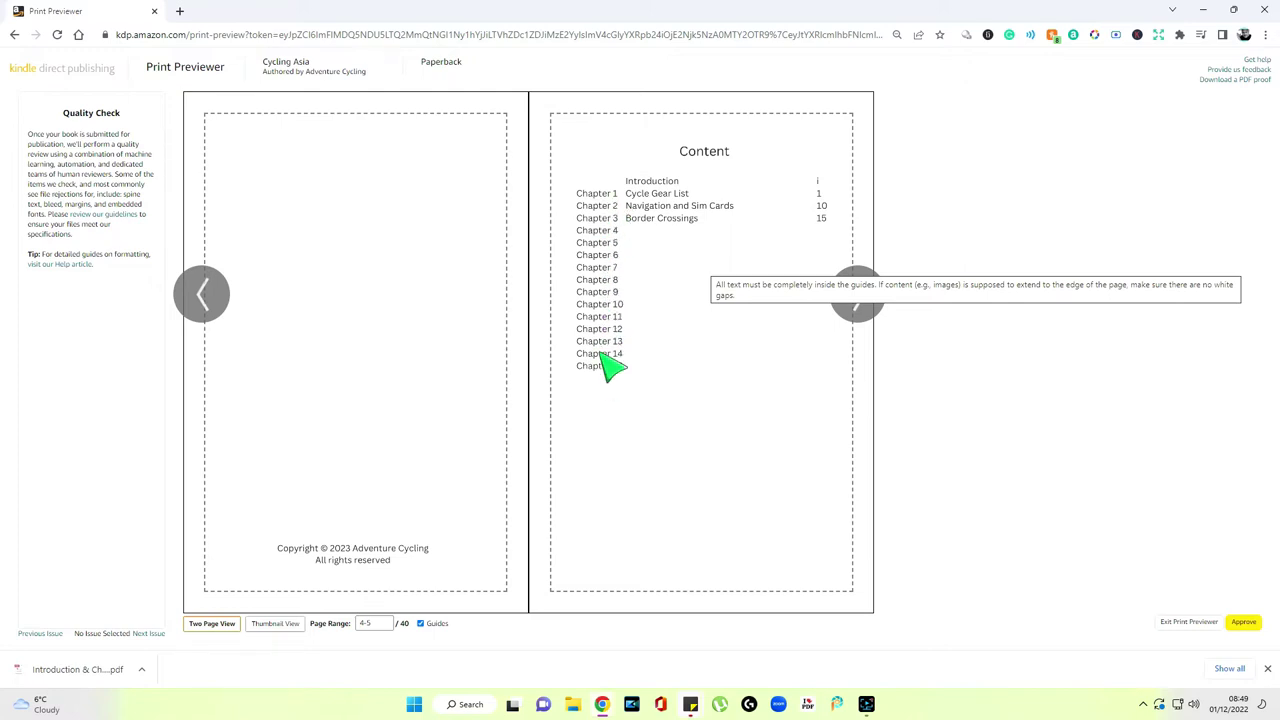
left_click(675, 398)
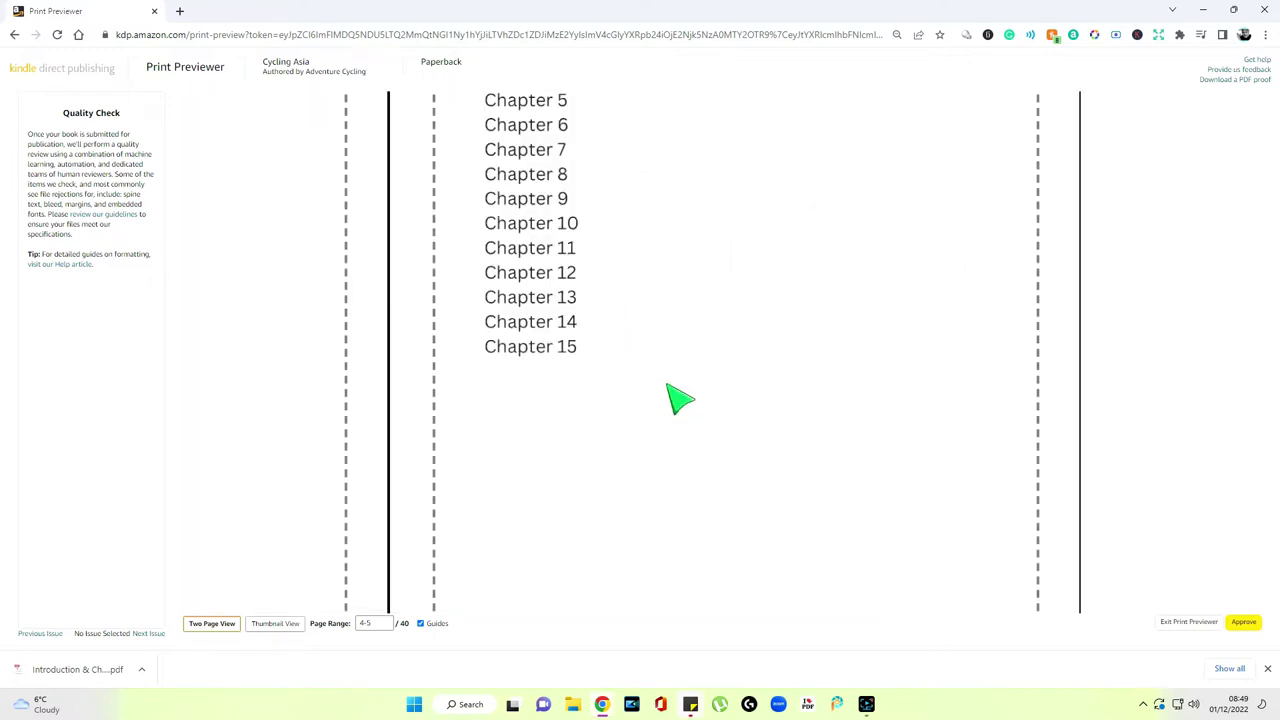
left_click(1123, 434)
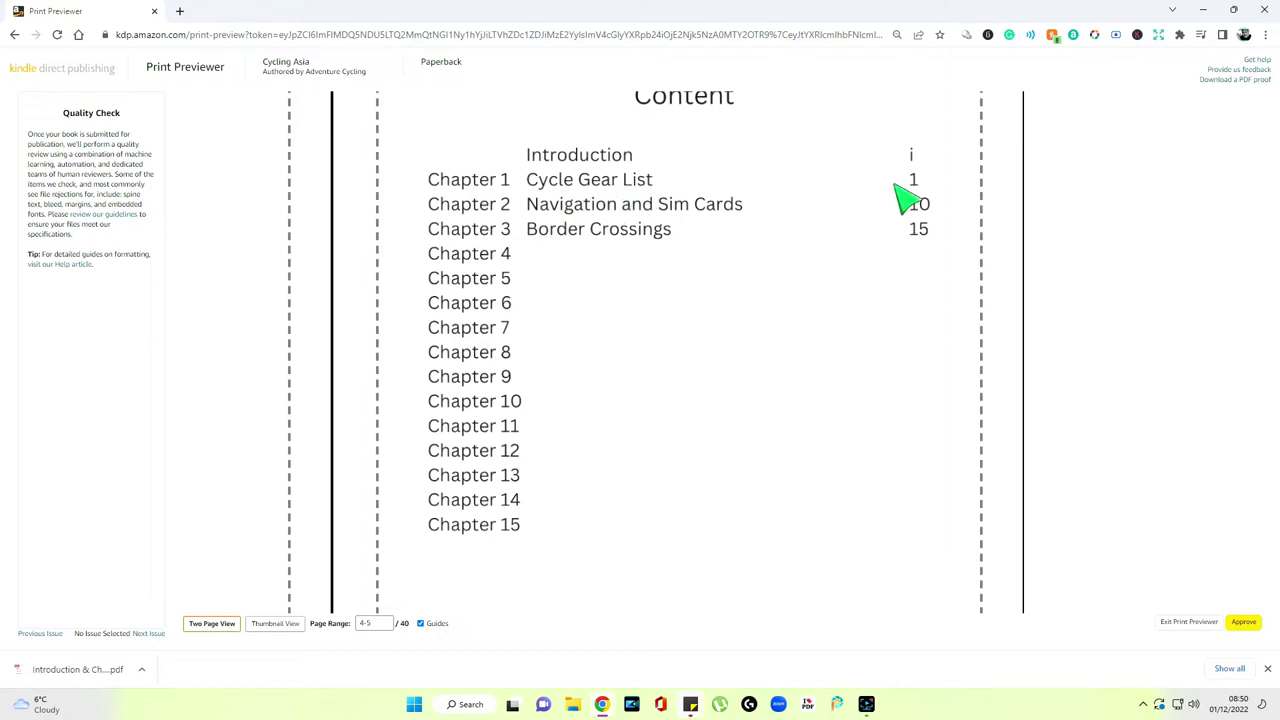
left_click(929, 200)
Go to pages 6-7 and inspect the Introduction's text, photo caption and page number at enlarged size
left_click(857, 296)
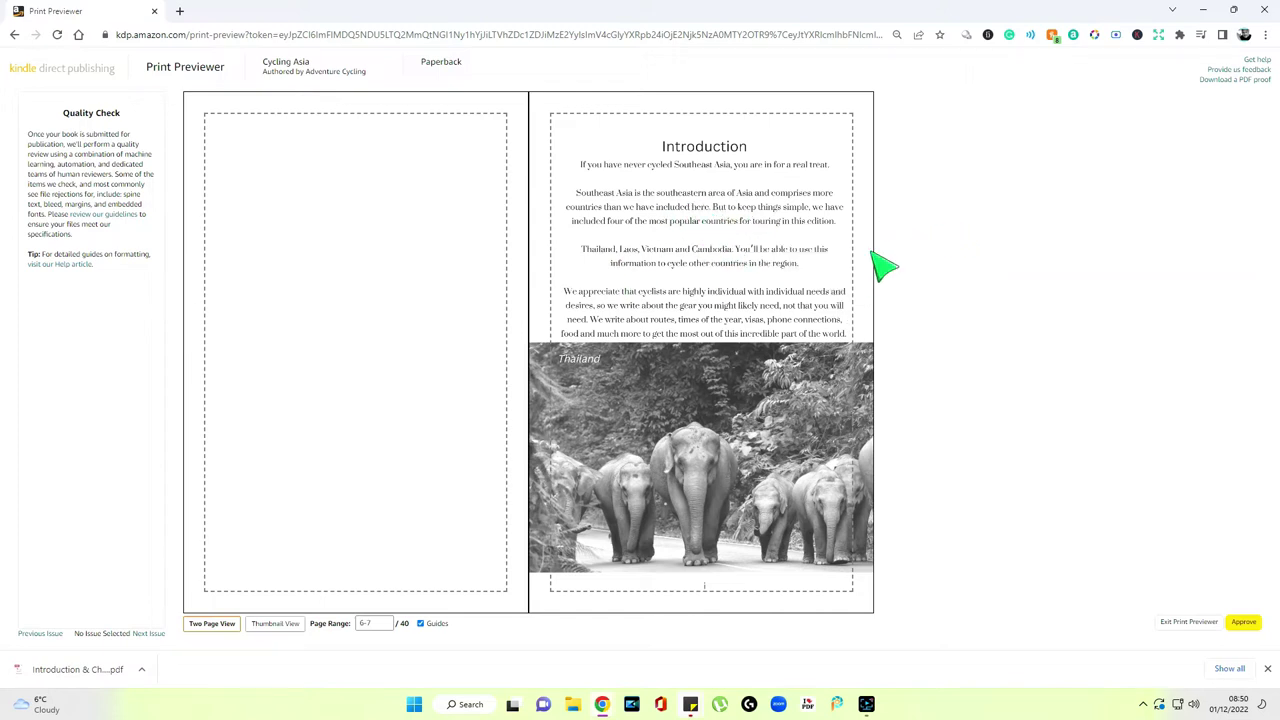
left_click(770, 430)
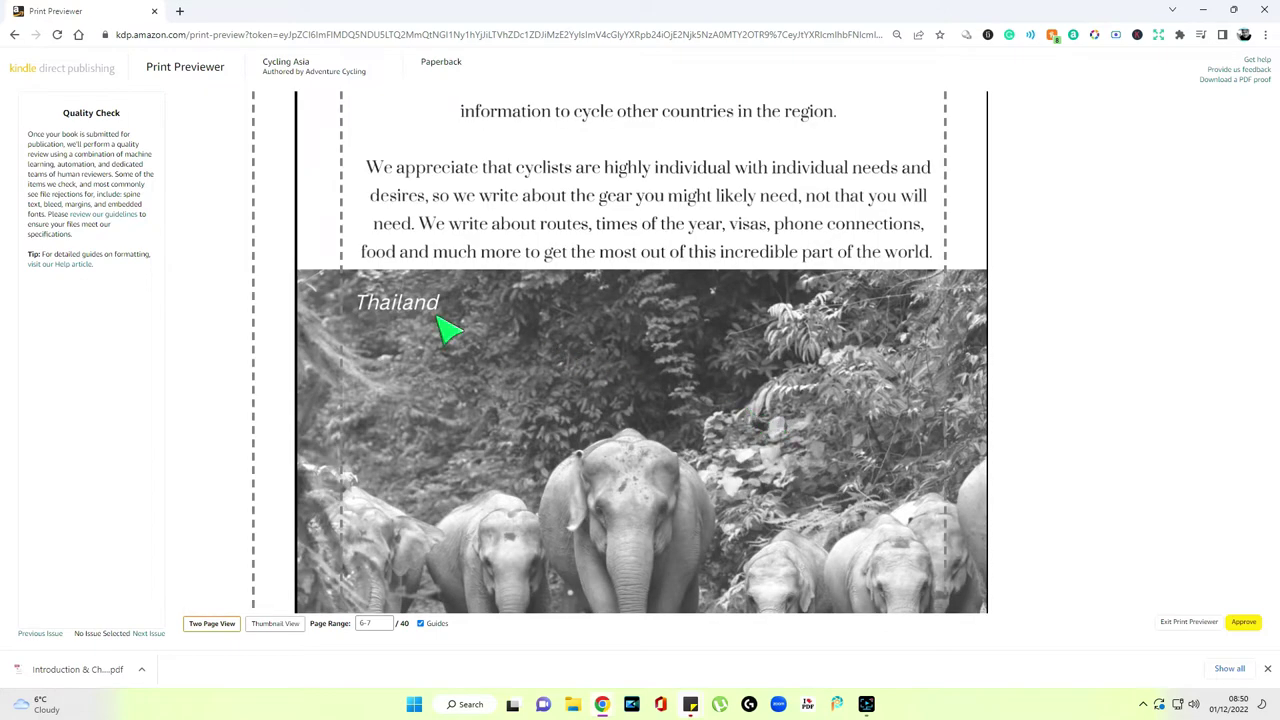
left_click(995, 336)
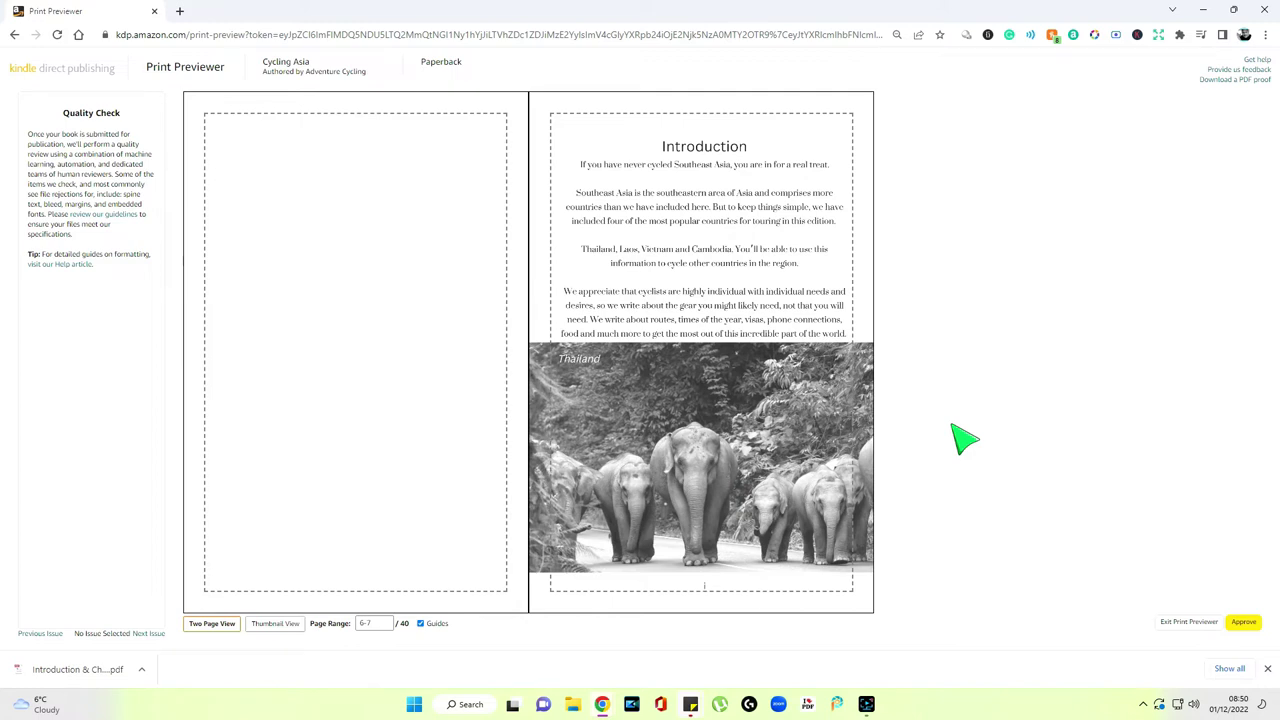
left_click(700, 155)
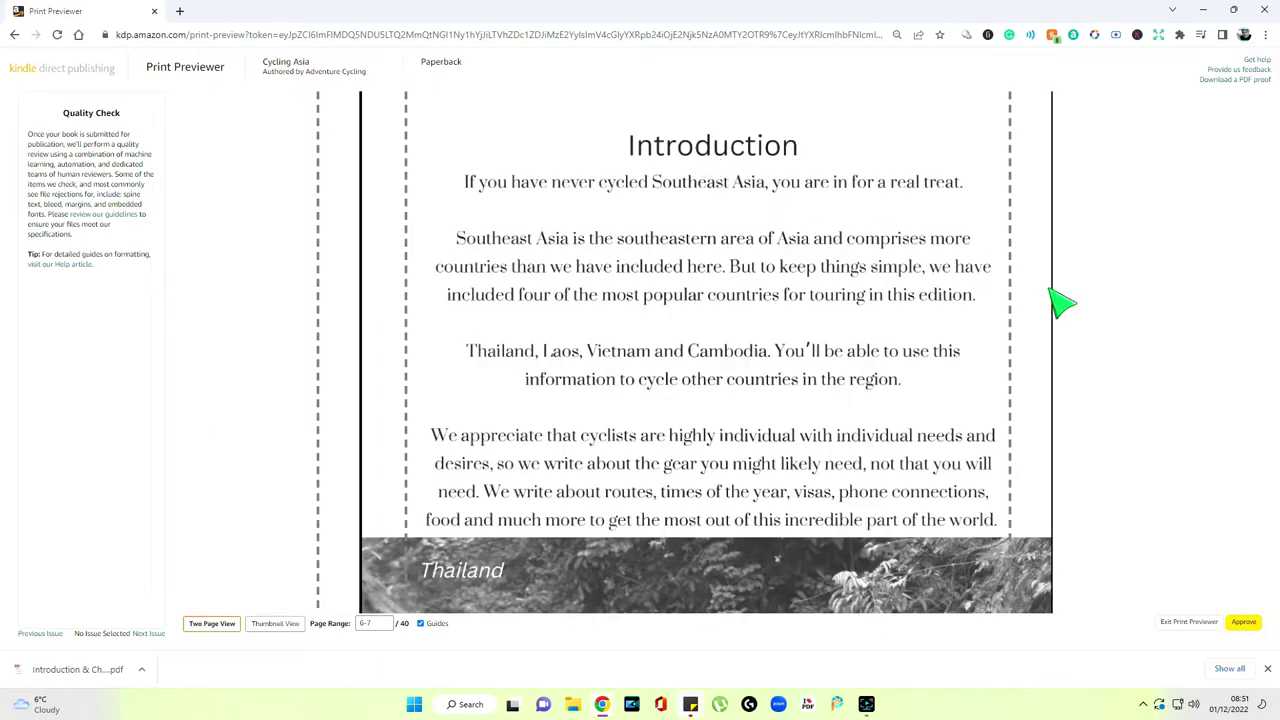
left_click(708, 600)
left_click(705, 592)
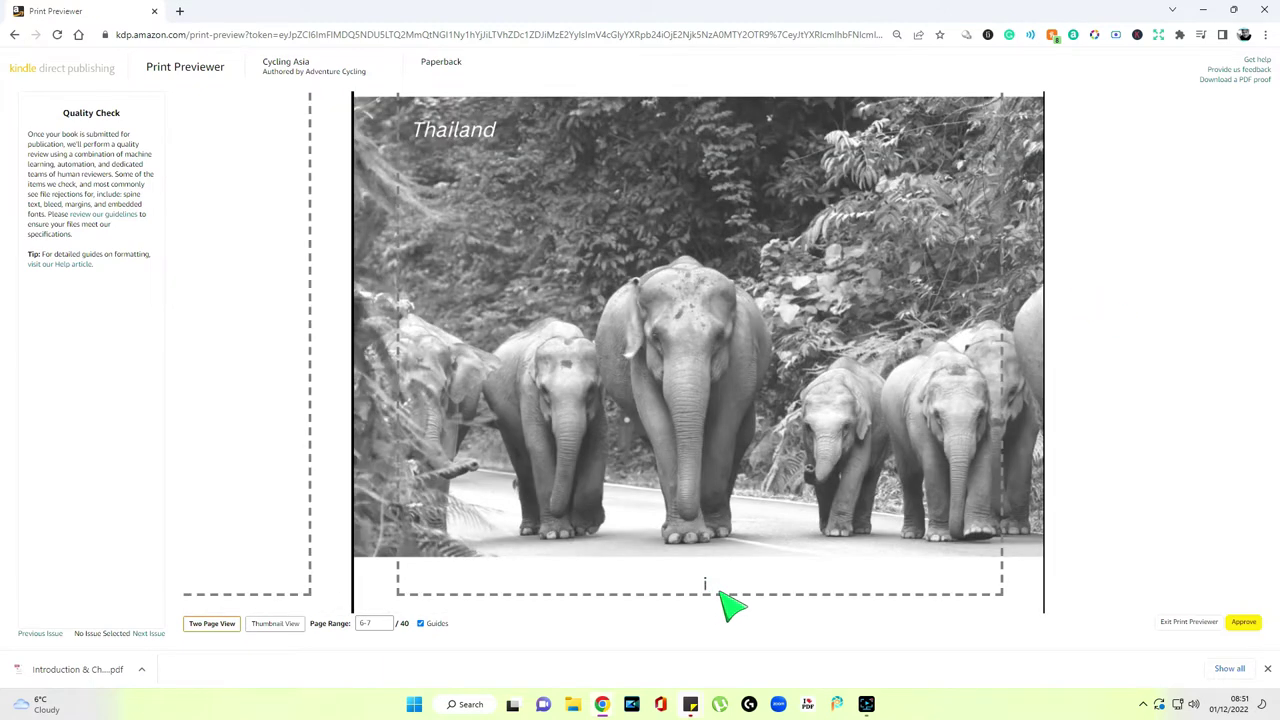
left_click(714, 588)
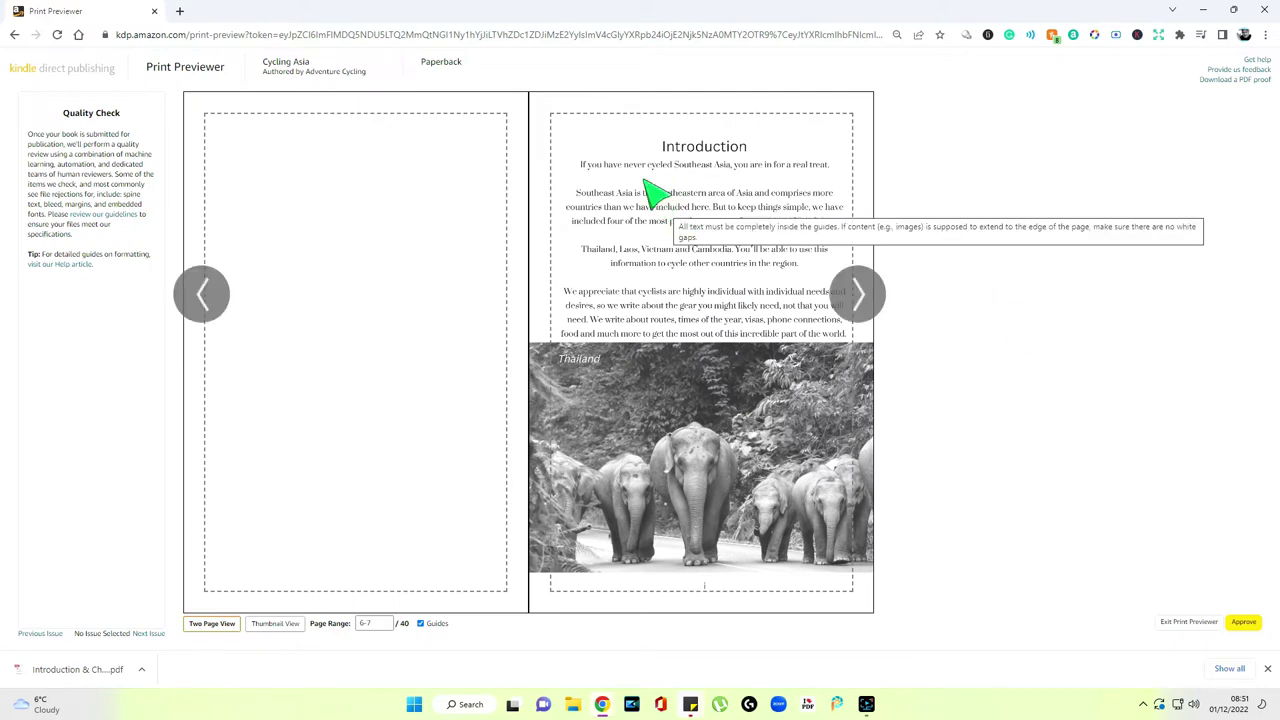
Look ahead to Chapter One, and go back to pages 4-5 to inspect the copyright notice up close
left_click(860, 295)
key("Left")
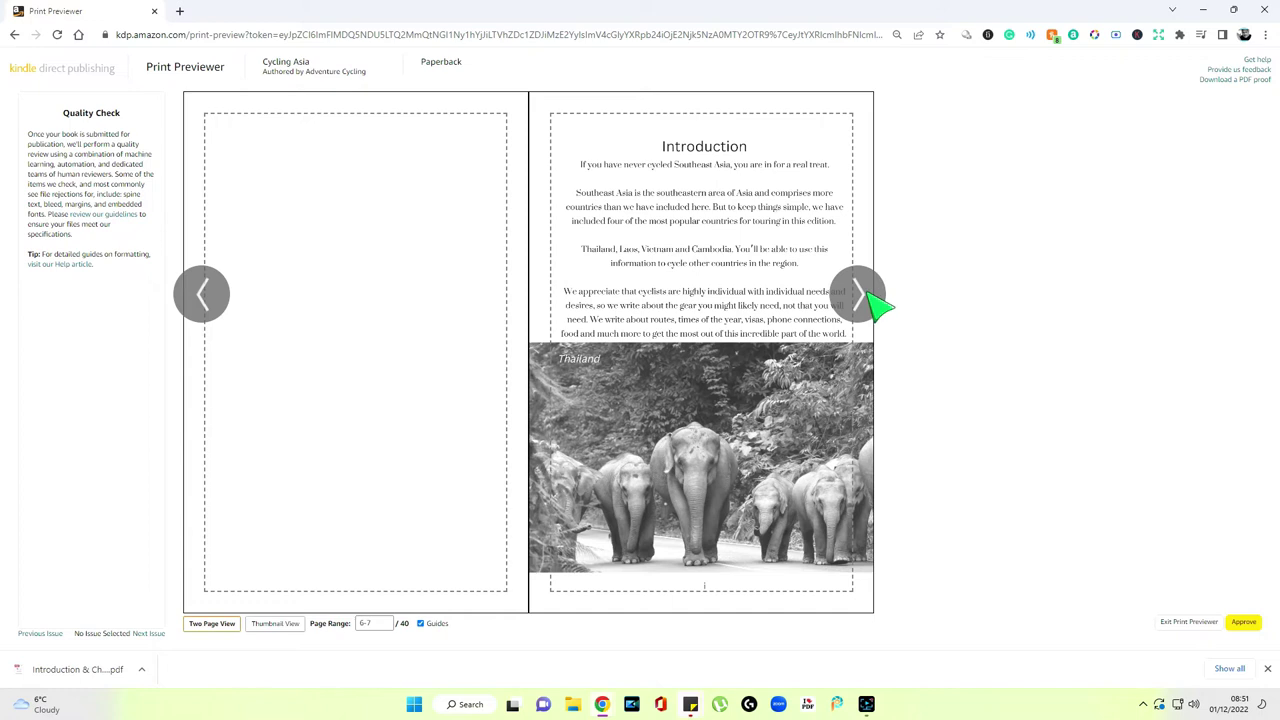
left_click(866, 295)
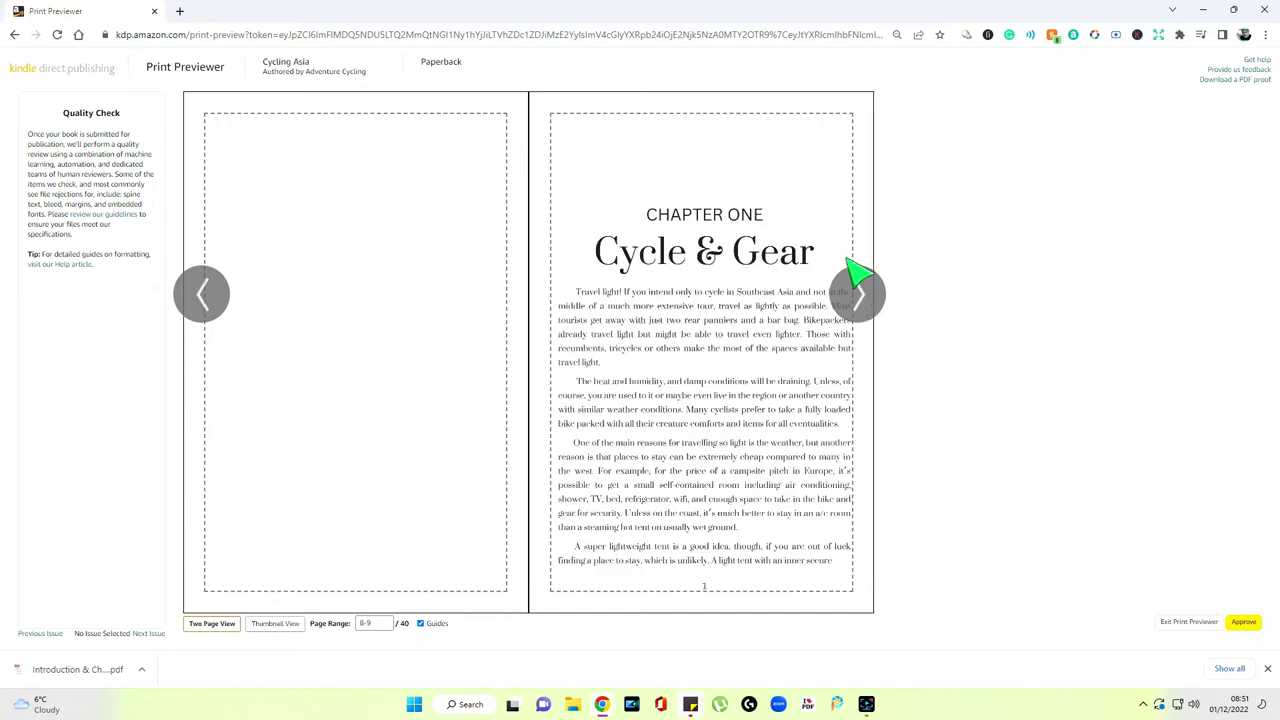
left_click(208, 298)
left_click(228, 298)
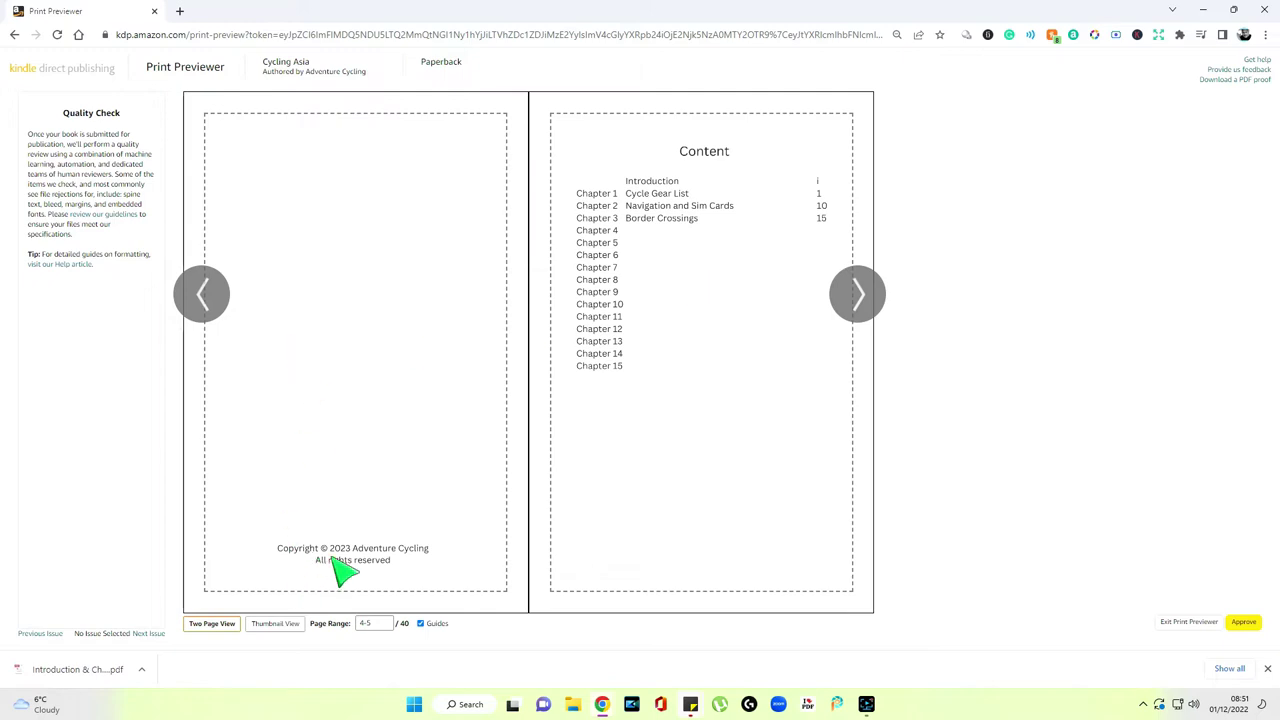
left_click(340, 570)
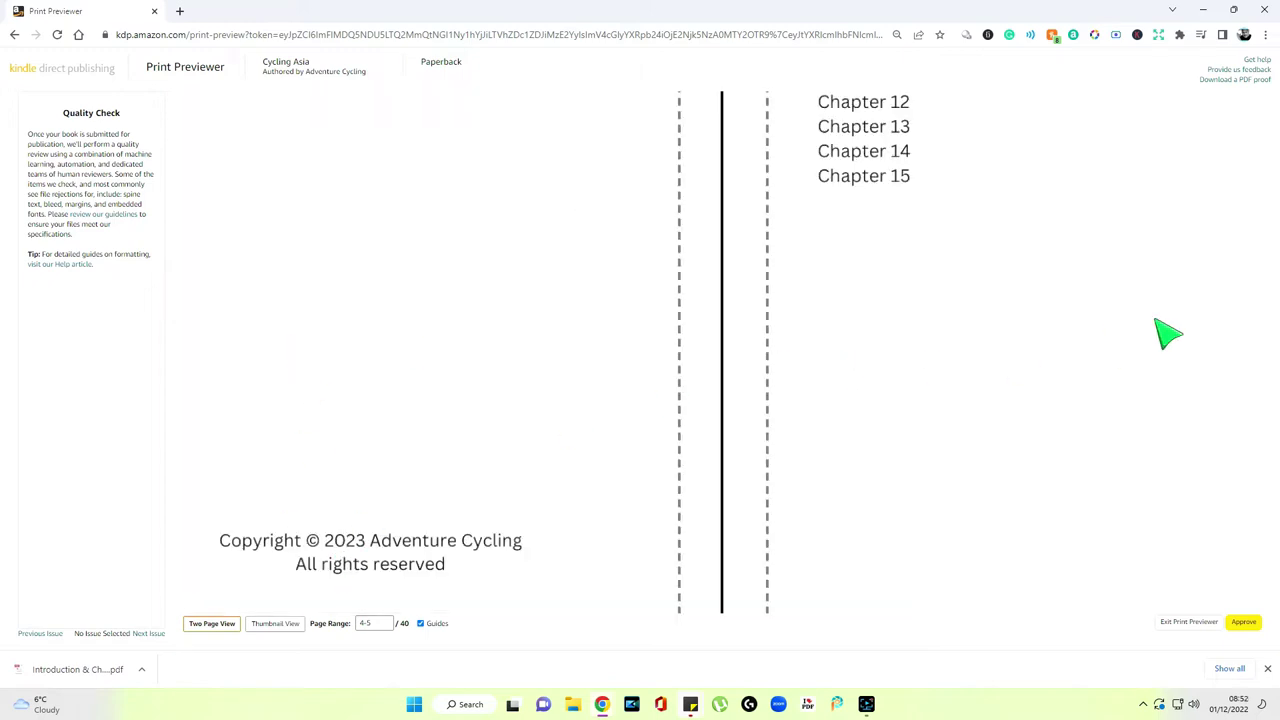
left_click(1187, 396)
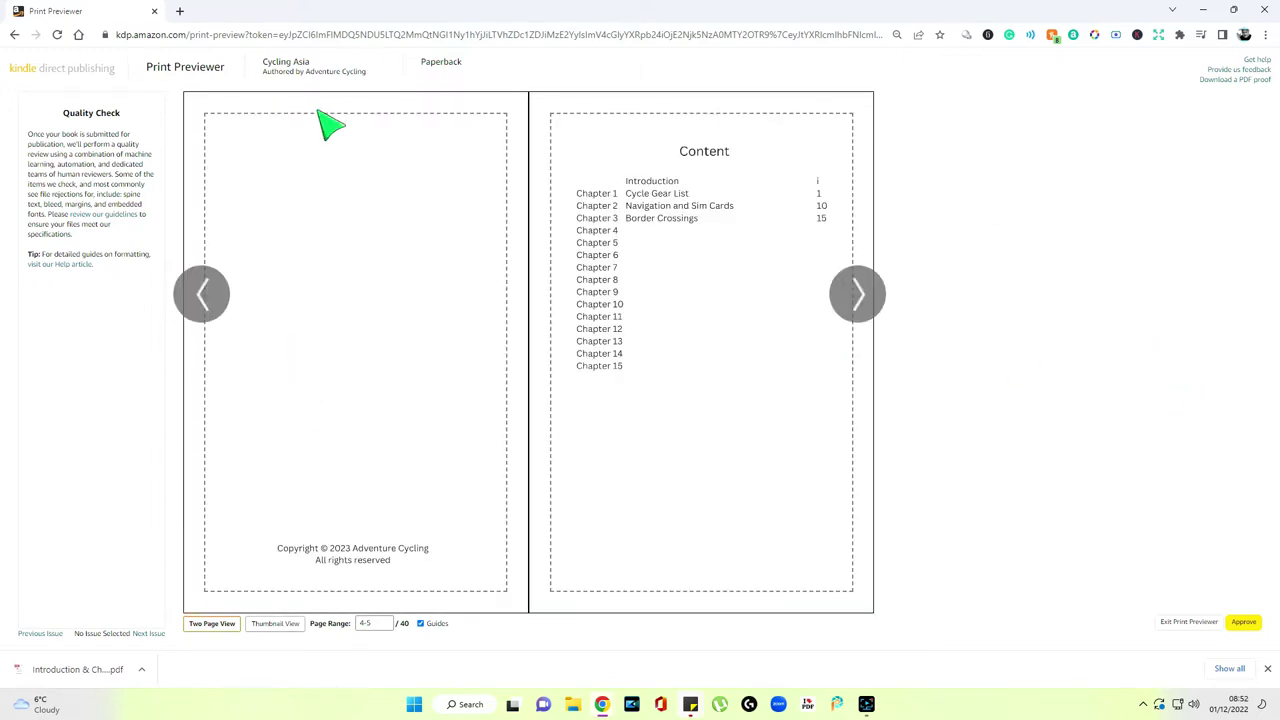
Revisit the title page, and move on to pages 8-9 to examine the Chapter One heading and body text enlarged
mouse_move(768, 292)
left_click(200, 293)
left_click(872, 290)
left_click(871, 293)
left_click(871, 293)
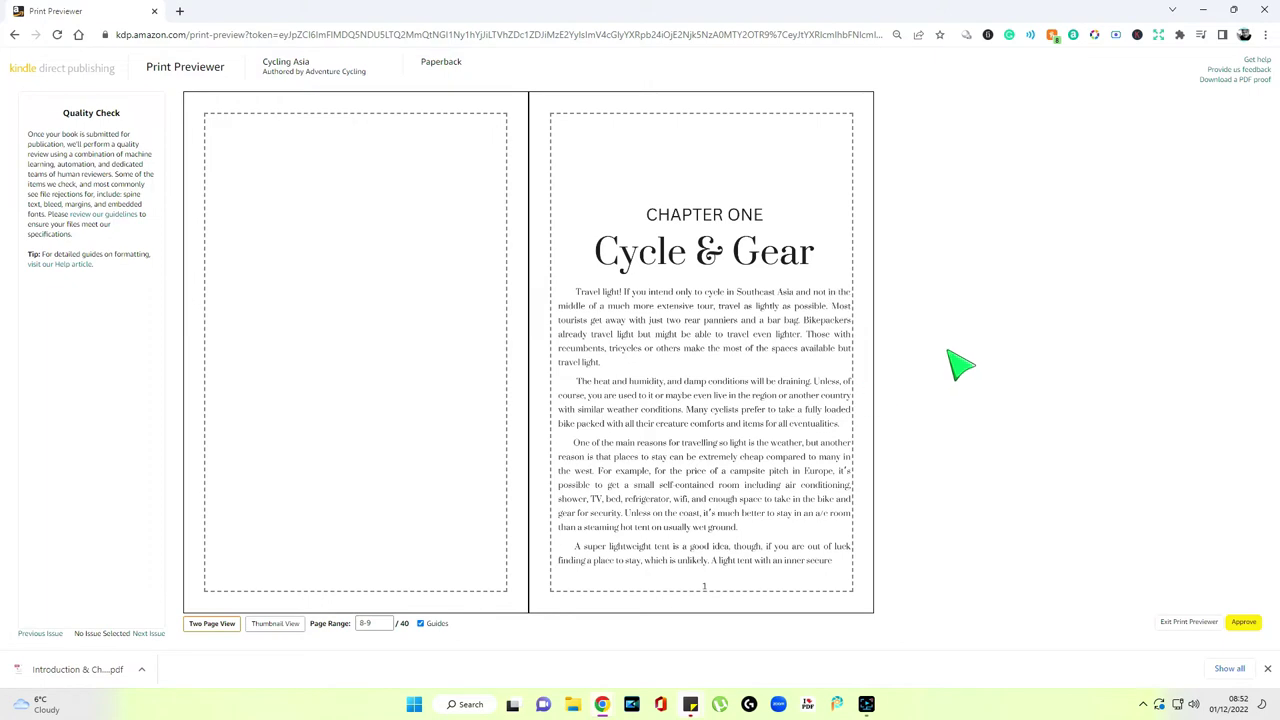
left_click(705, 410)
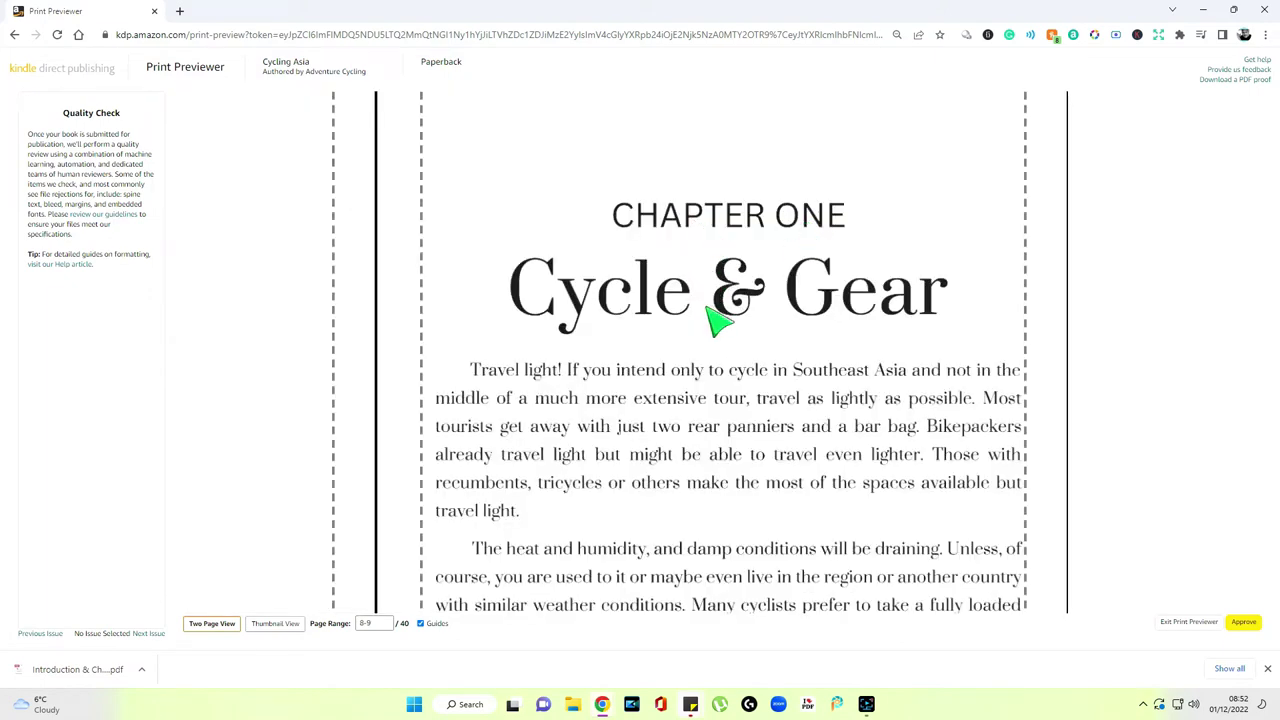
left_click(938, 315)
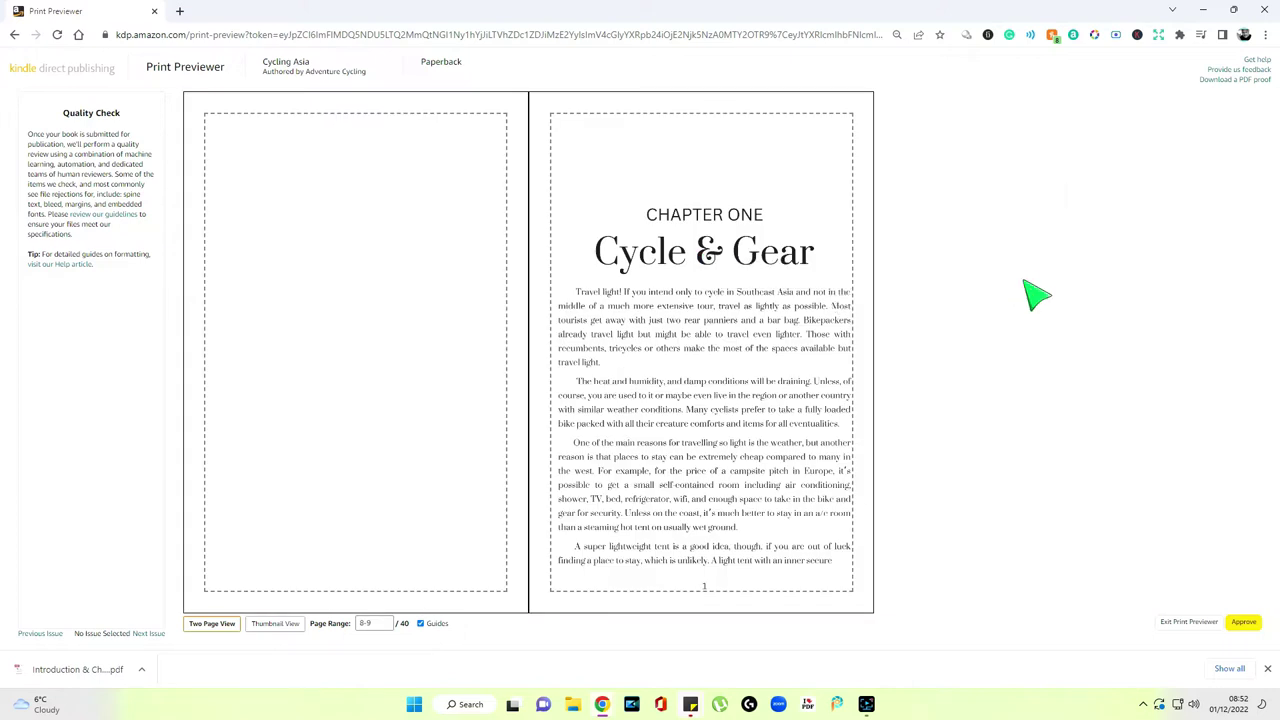
left_click(686, 340)
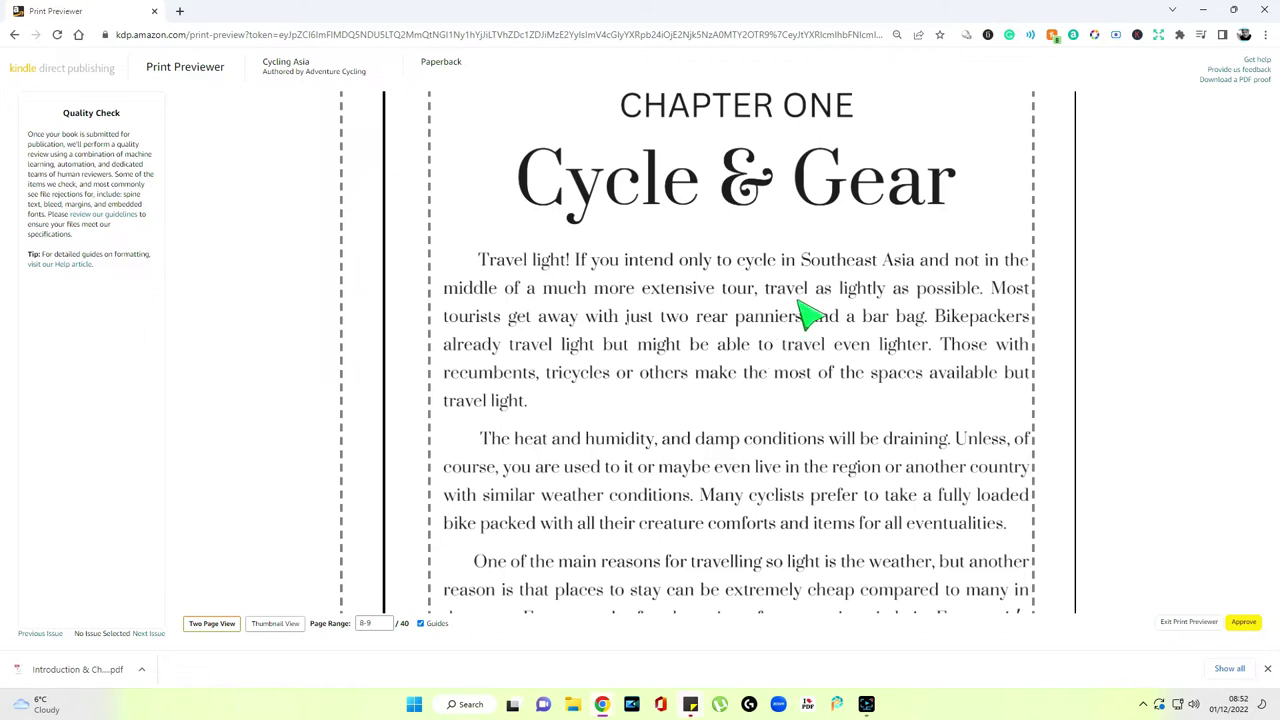
left_click(925, 300)
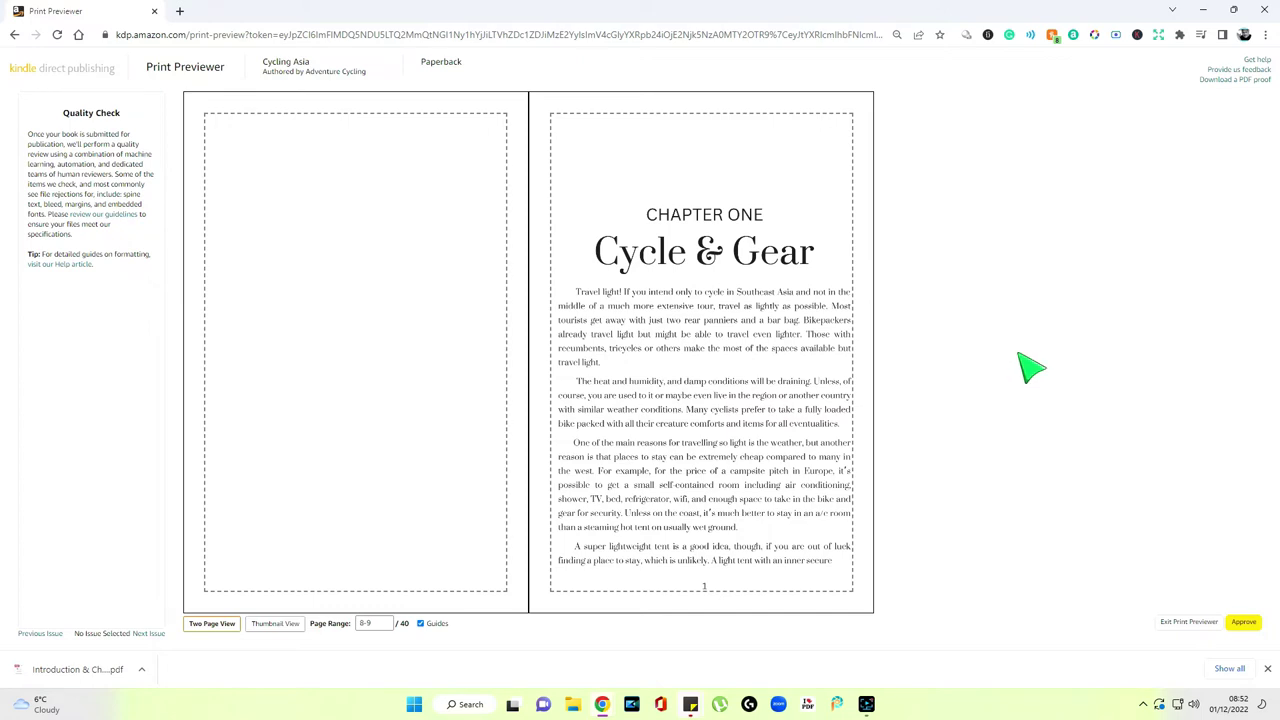
left_click(751, 223)
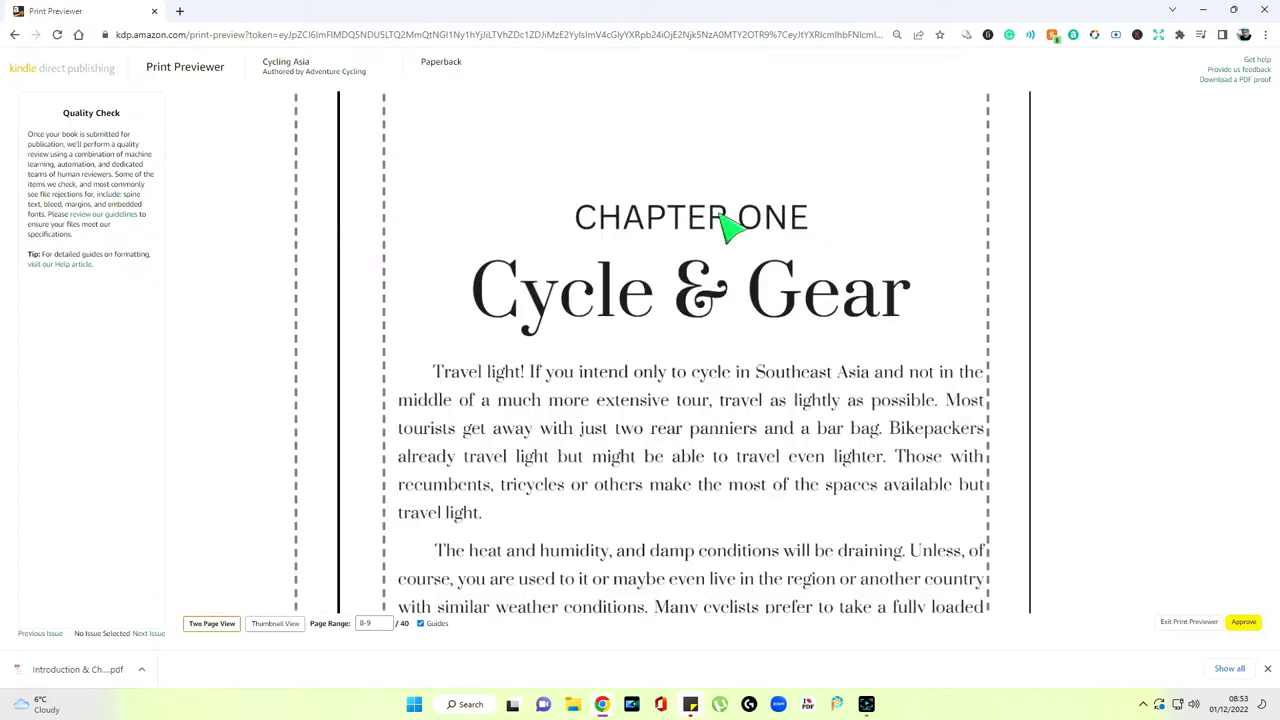
left_click(800, 290)
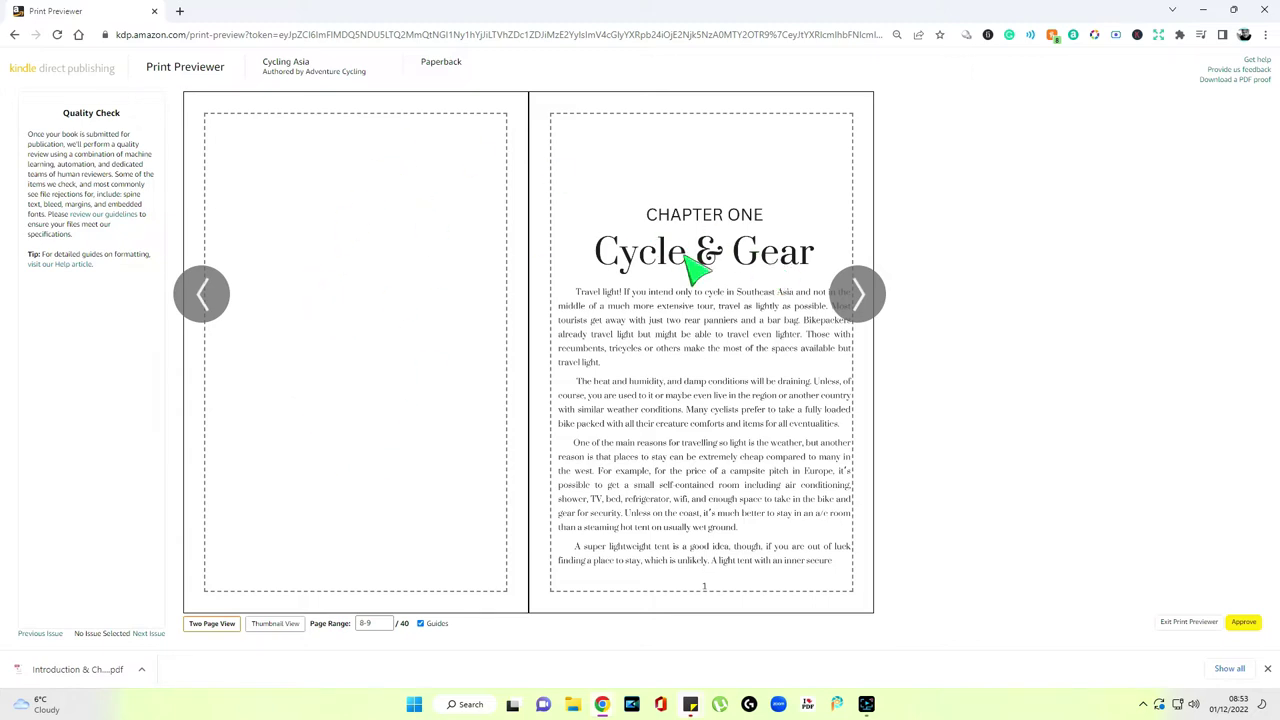
Check the layout of the Chapter One opening page against the margin guides, and continue to the text spread on pages 10-11
mouse_move(688, 258)
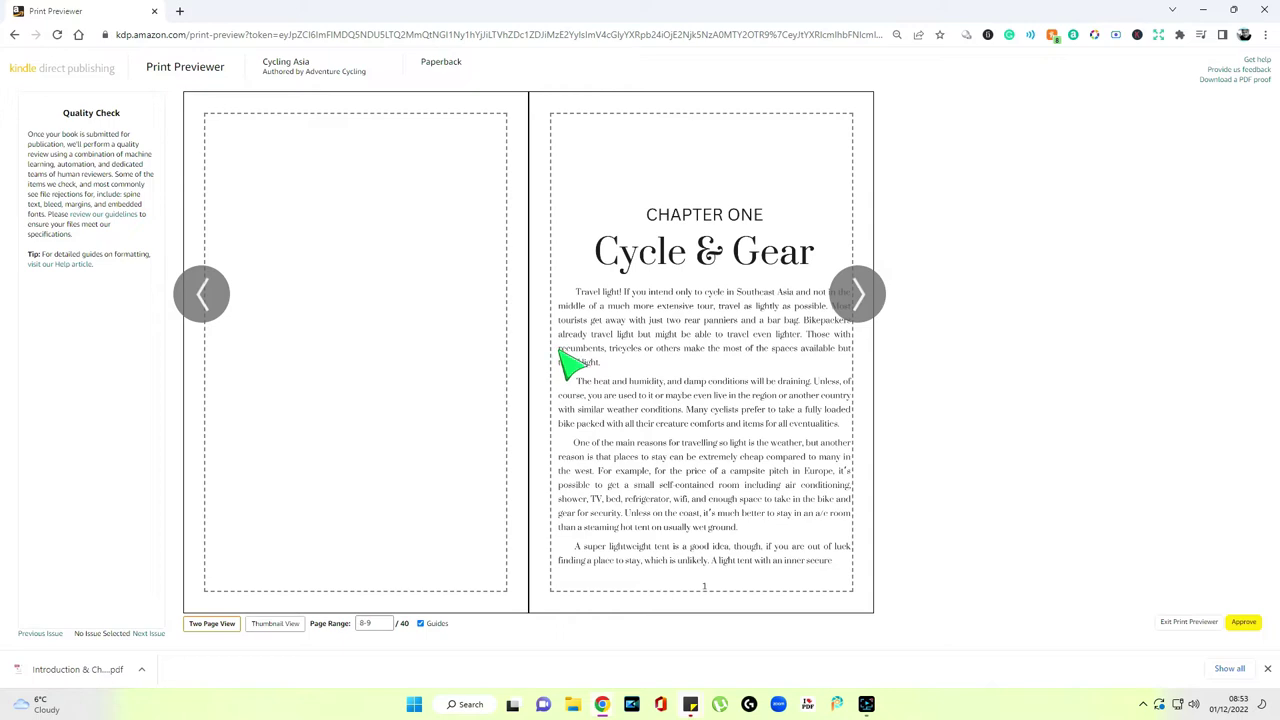
mouse_move(560, 353)
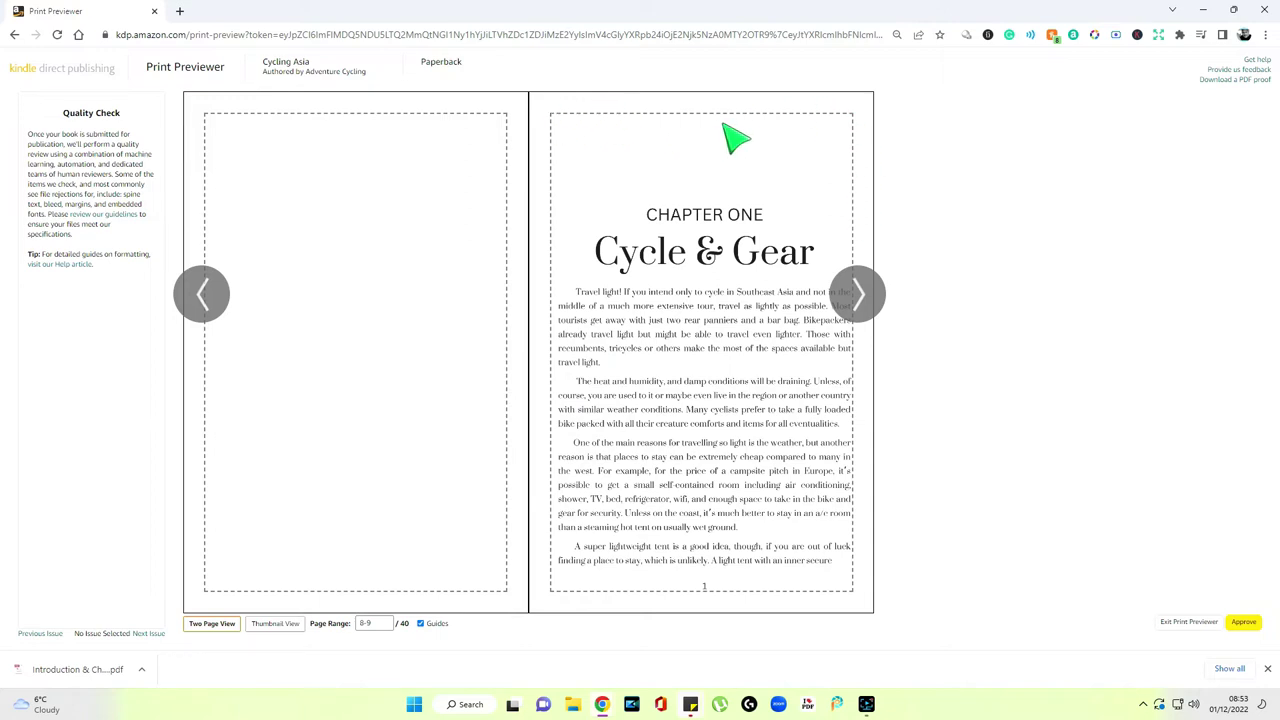
mouse_move(755, 134)
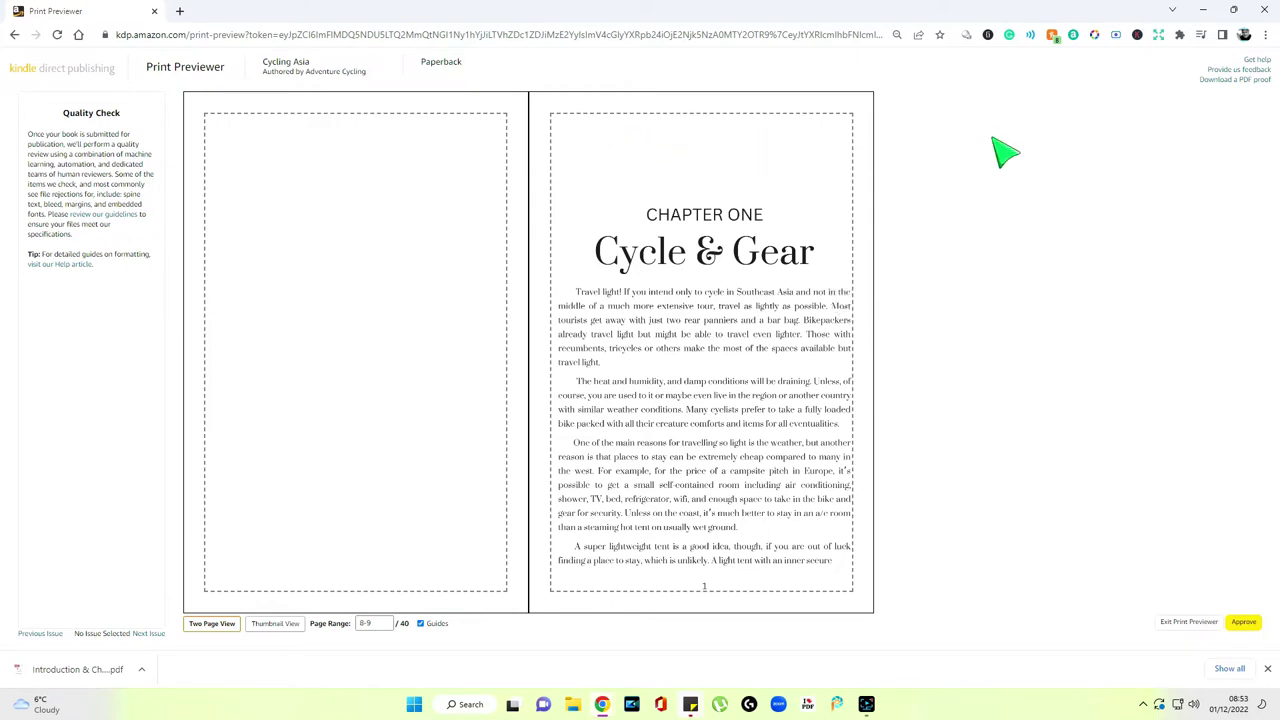
mouse_move(572, 108)
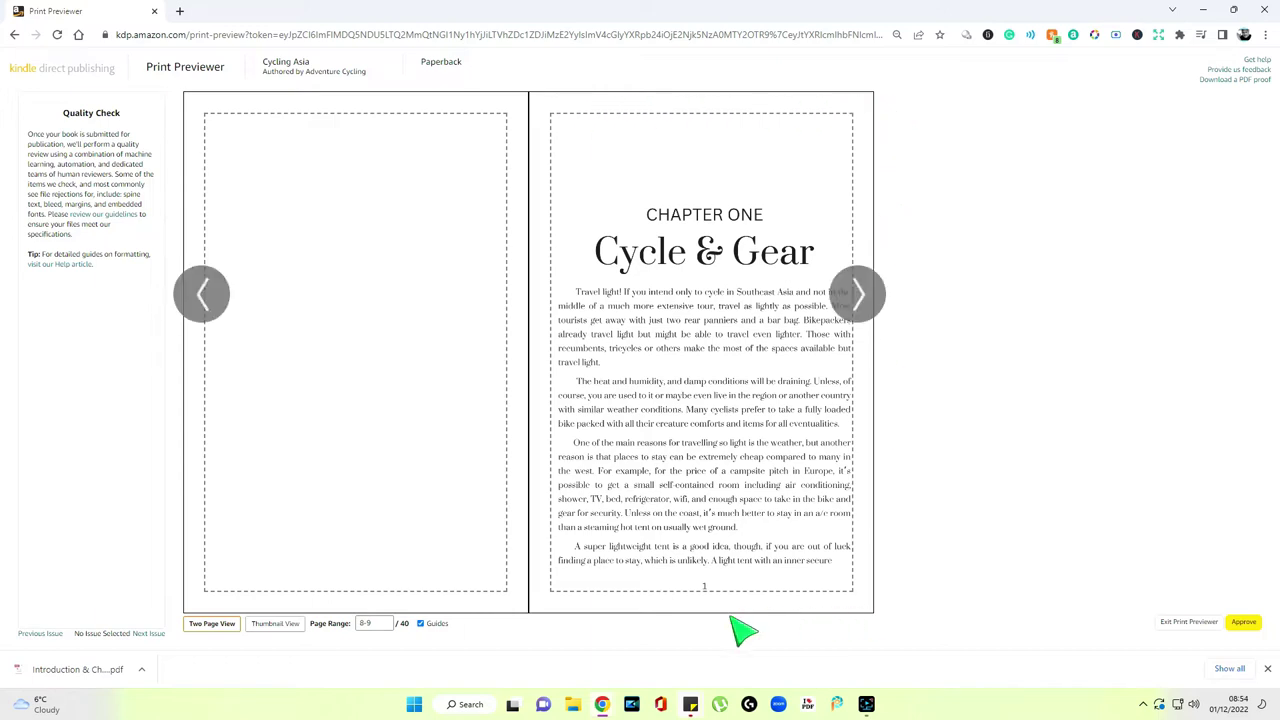
mouse_move(557, 414)
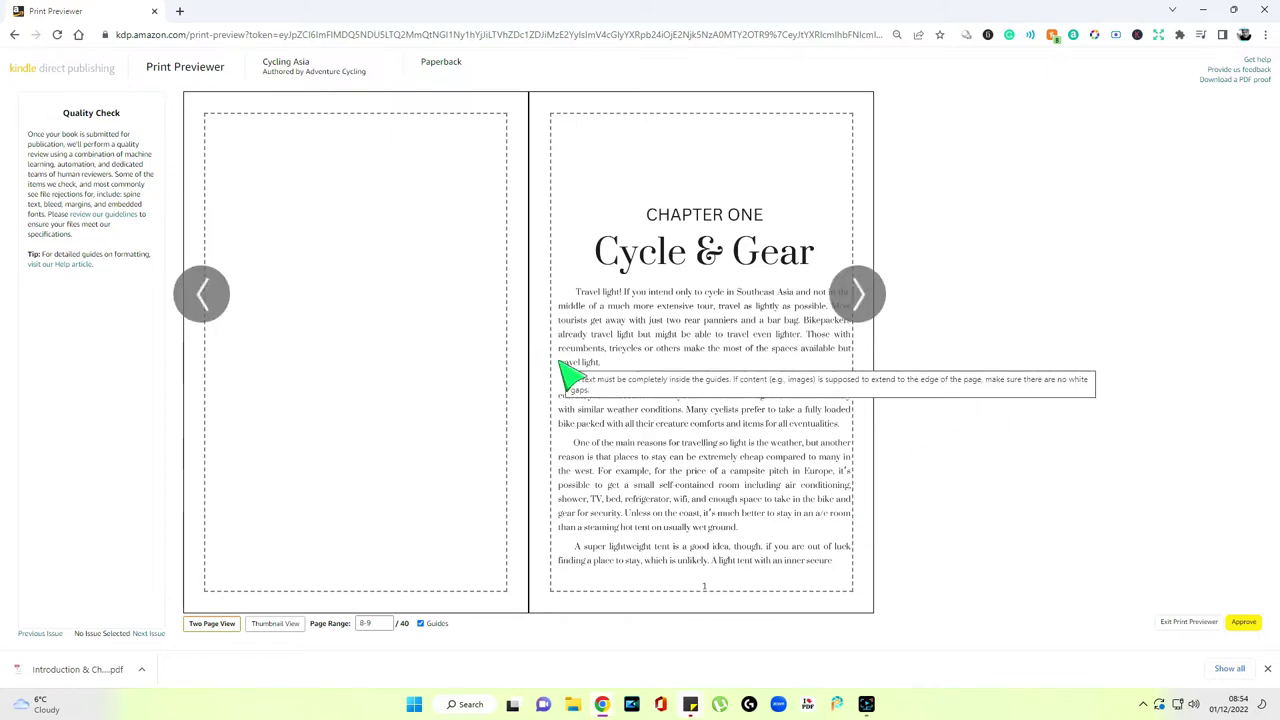
left_click(858, 296)
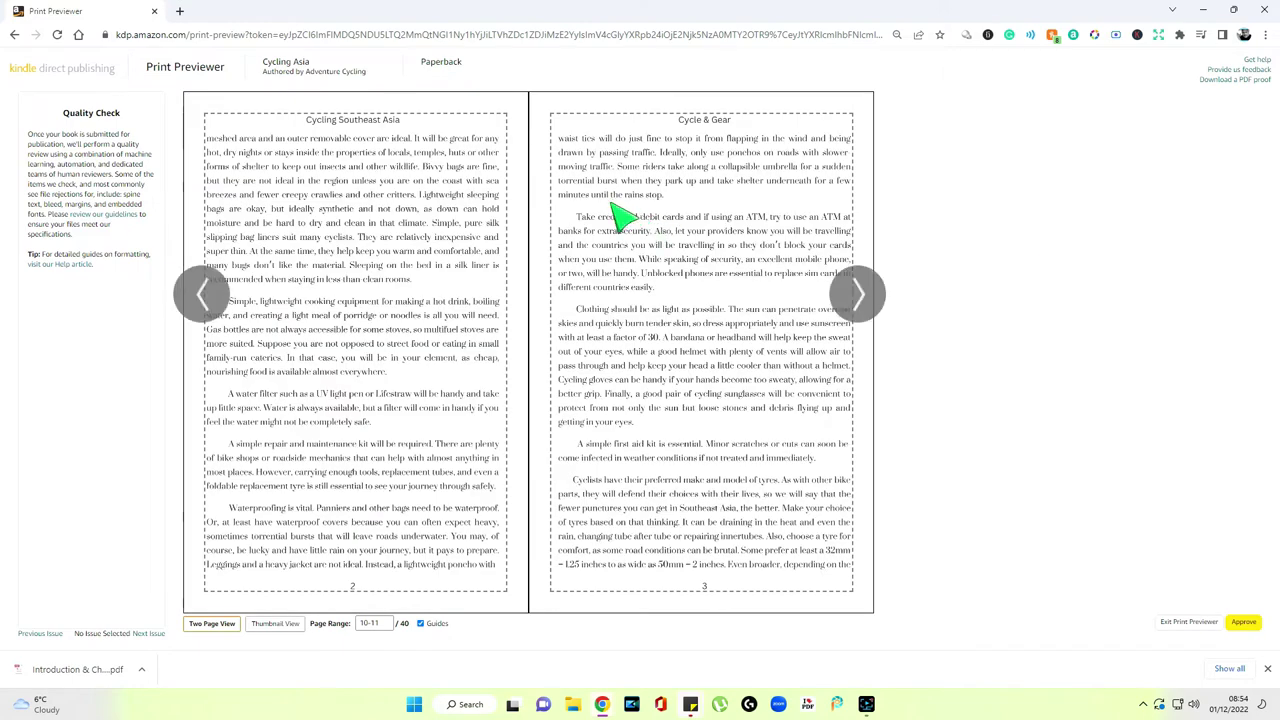
mouse_move(640, 309)
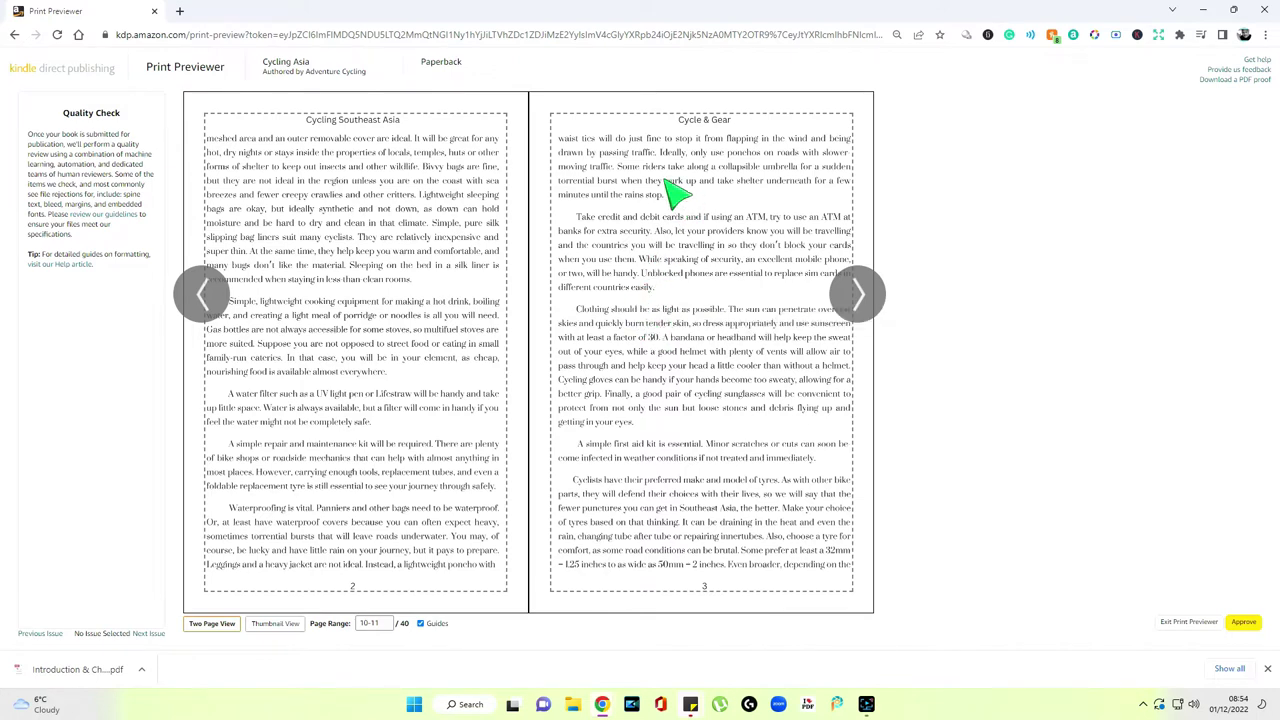
Enlarge the spread on pages 10-11 to inspect the running headers and page numbers of both pages
mouse_move(623, 171)
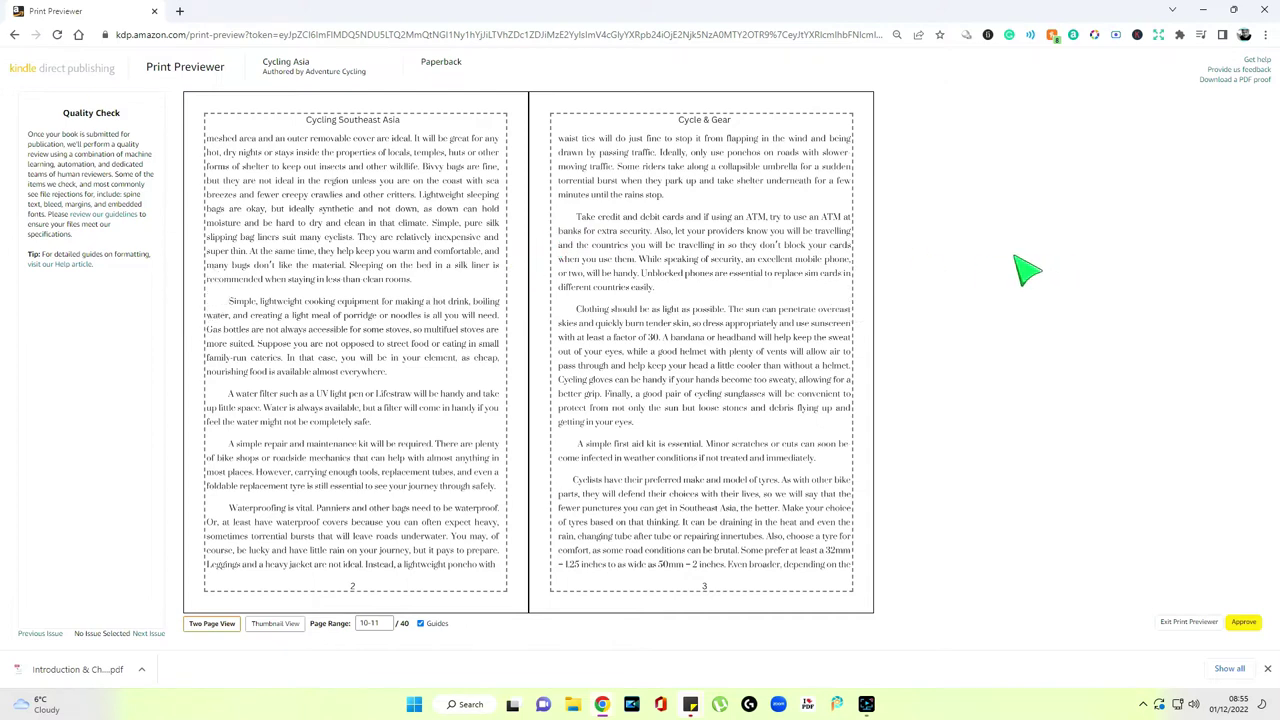
mouse_move(600, 290)
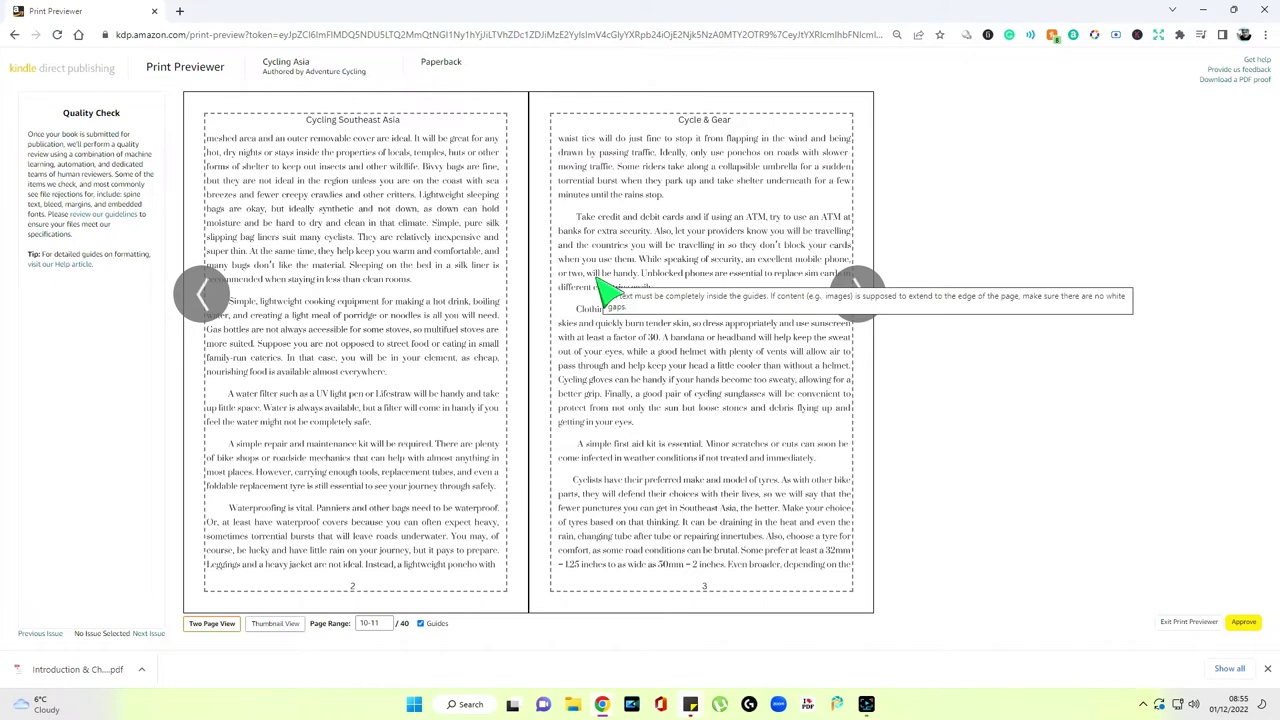
left_click(339, 125)
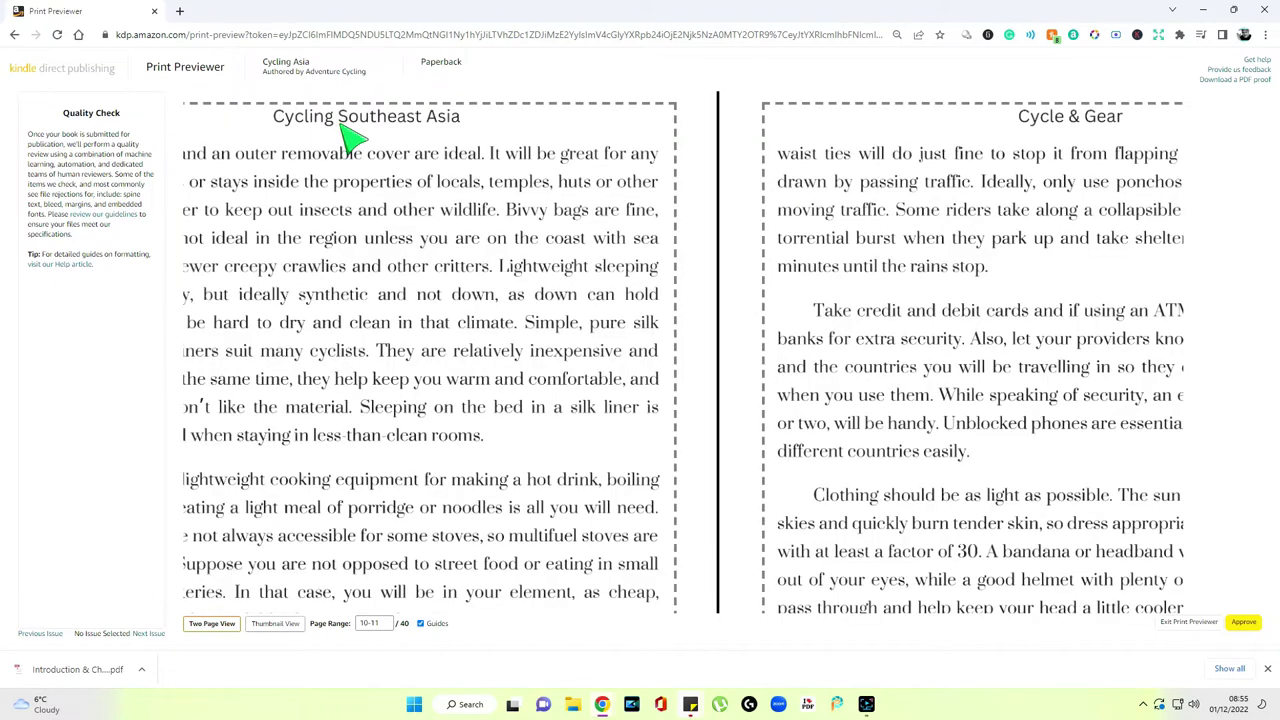
left_click(1151, 209)
left_click(750, 133)
left_click(766, 137)
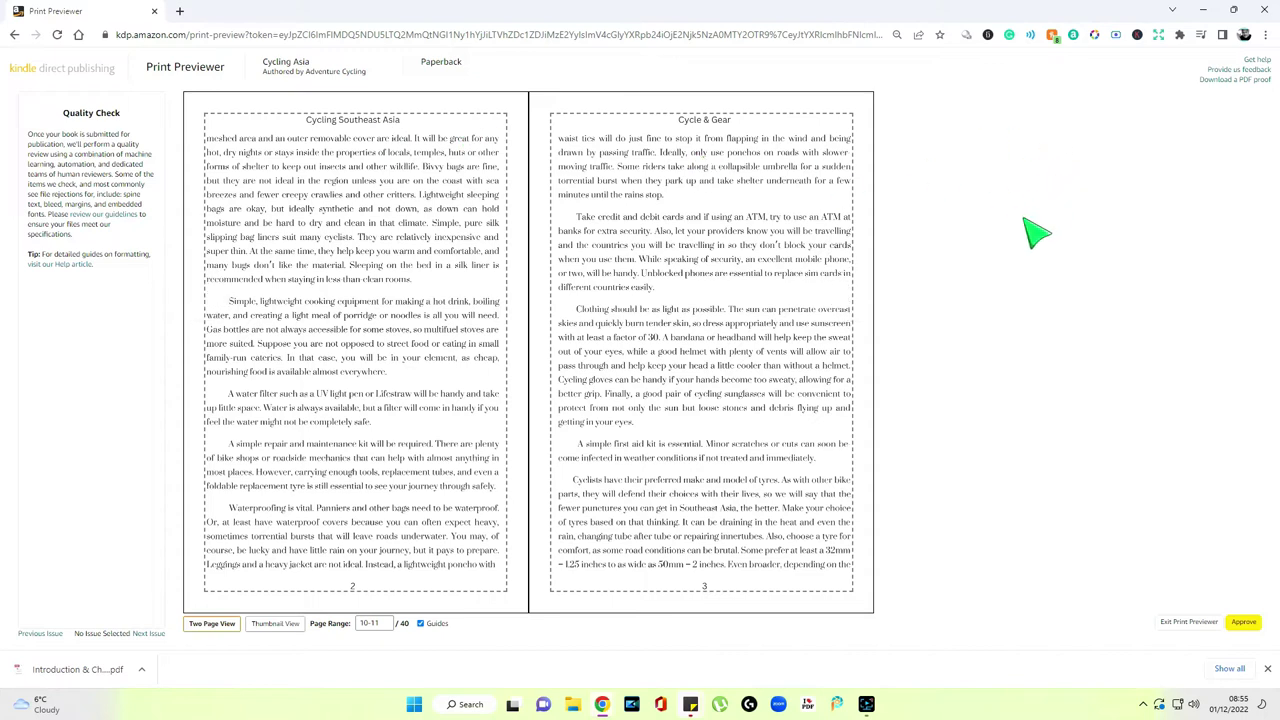
left_click(353, 588)
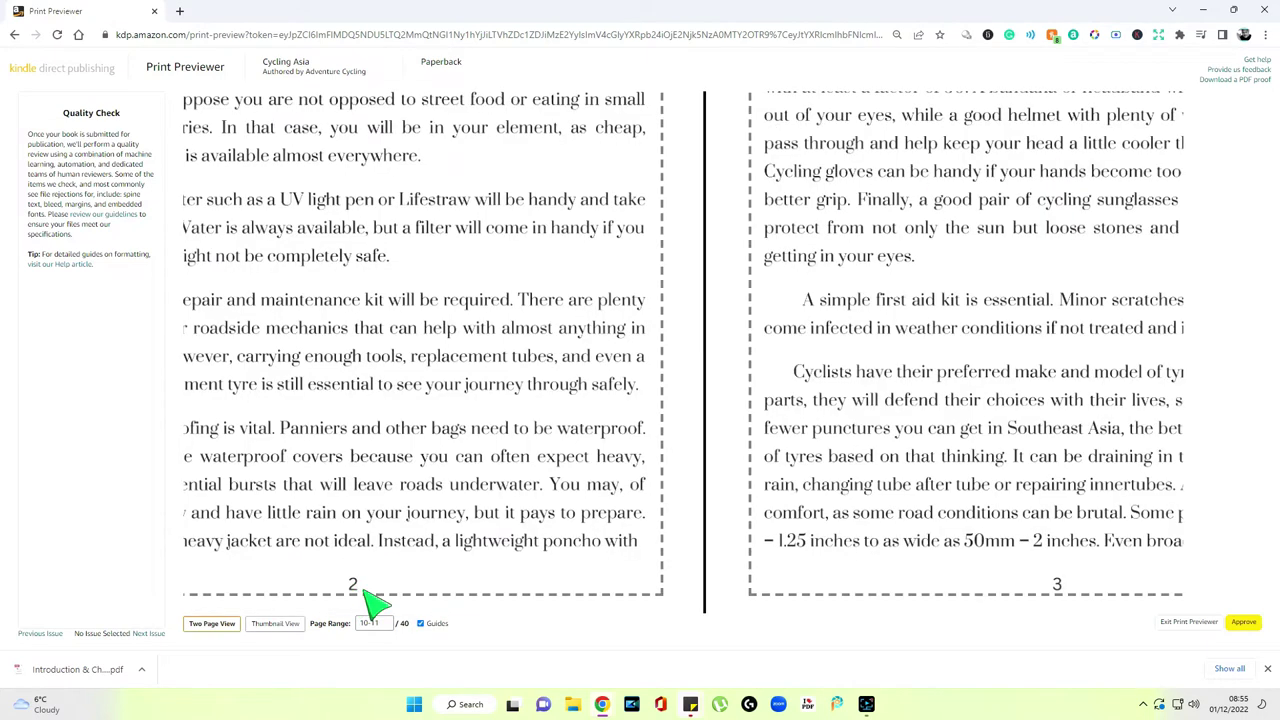
left_click(1057, 592)
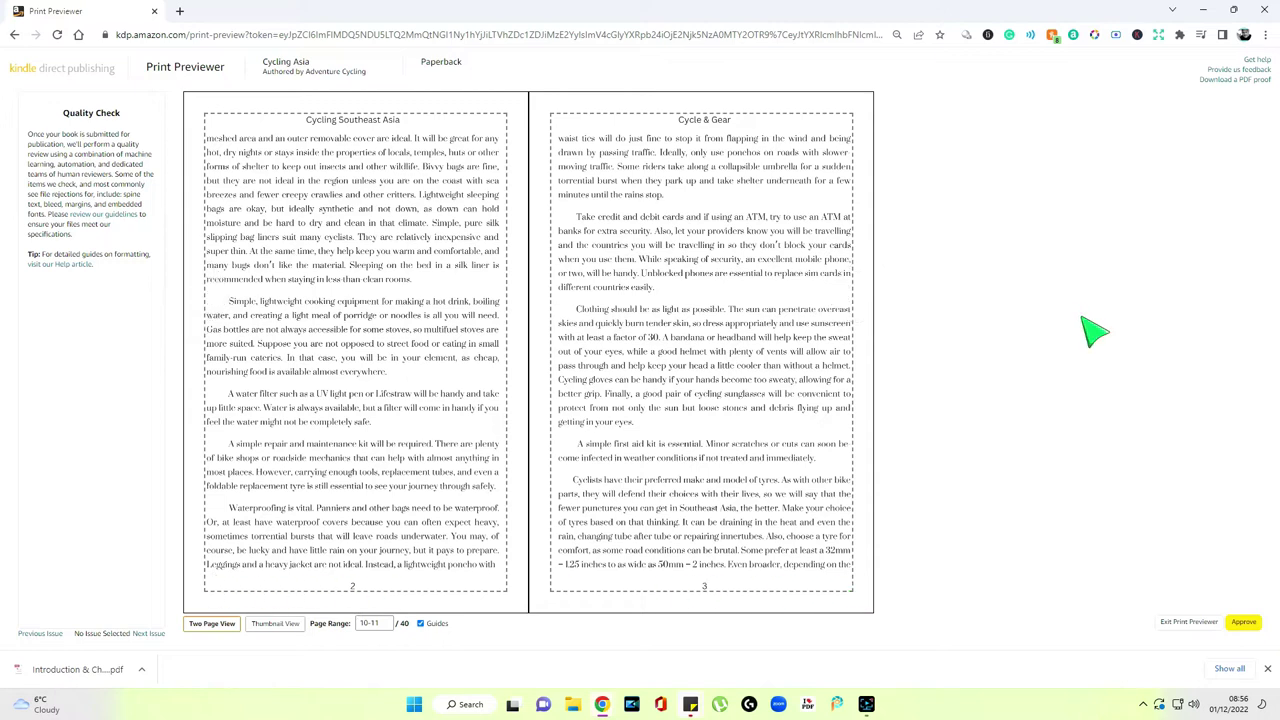
Go to pages 12-13 to inspect the full-width Laos photo enlarged, and continue to the chapter's end on pages 14-15
left_click(858, 294)
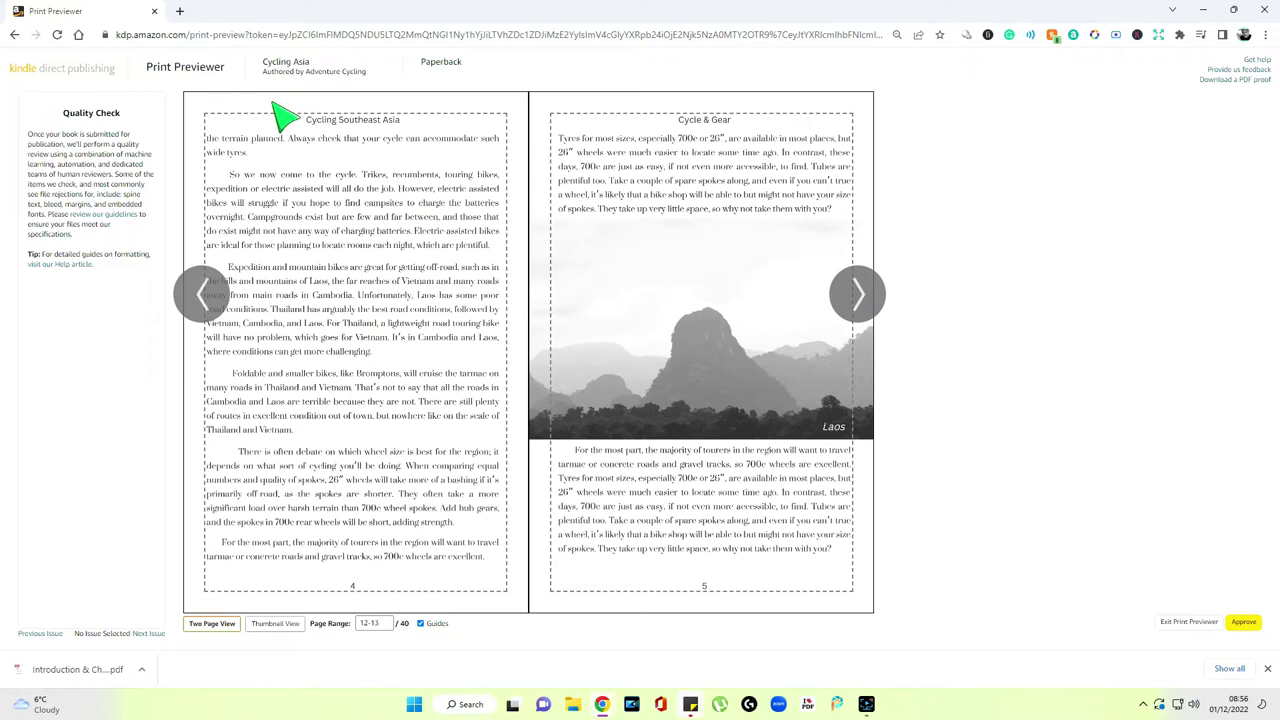
left_click(545, 287)
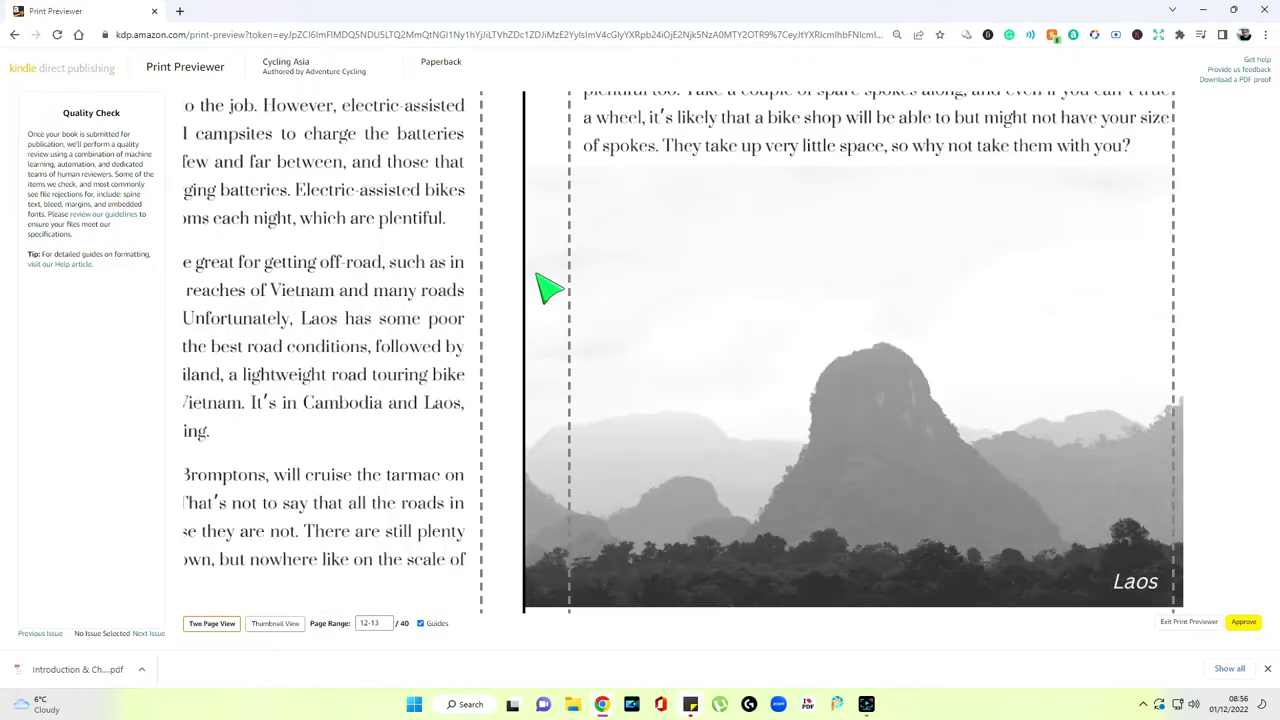
left_click(1166, 243)
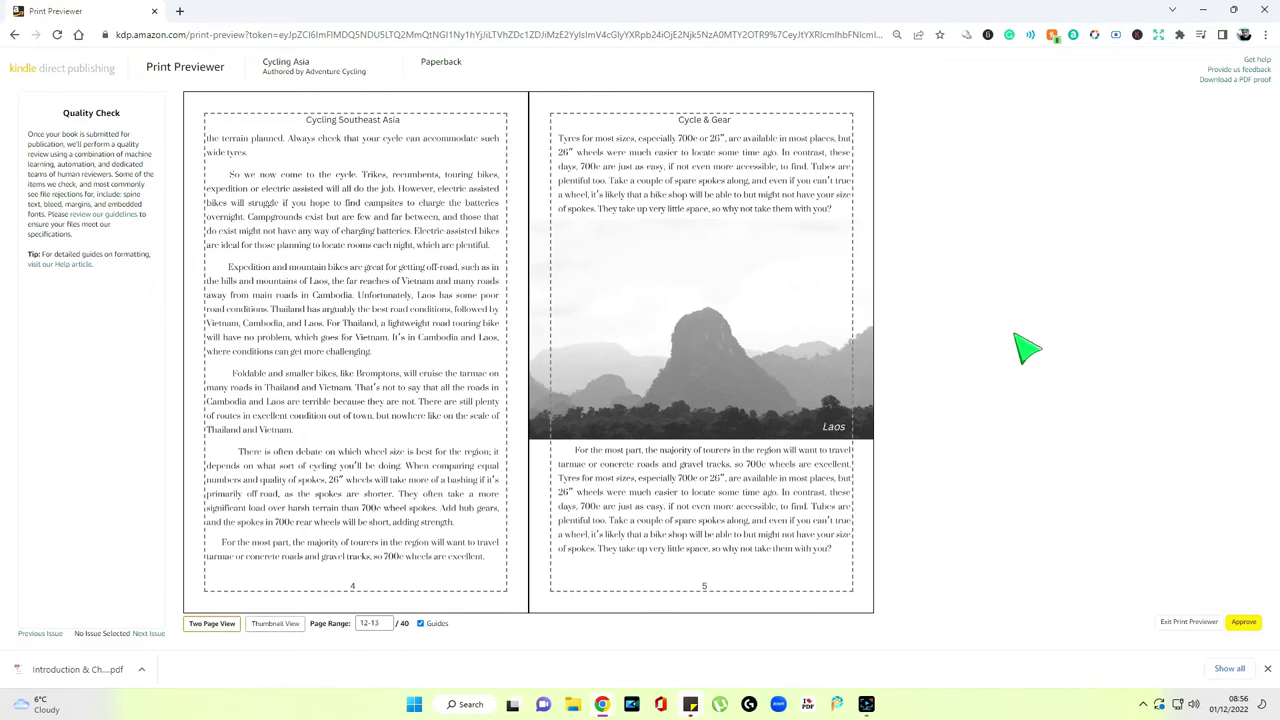
mouse_move(837, 432)
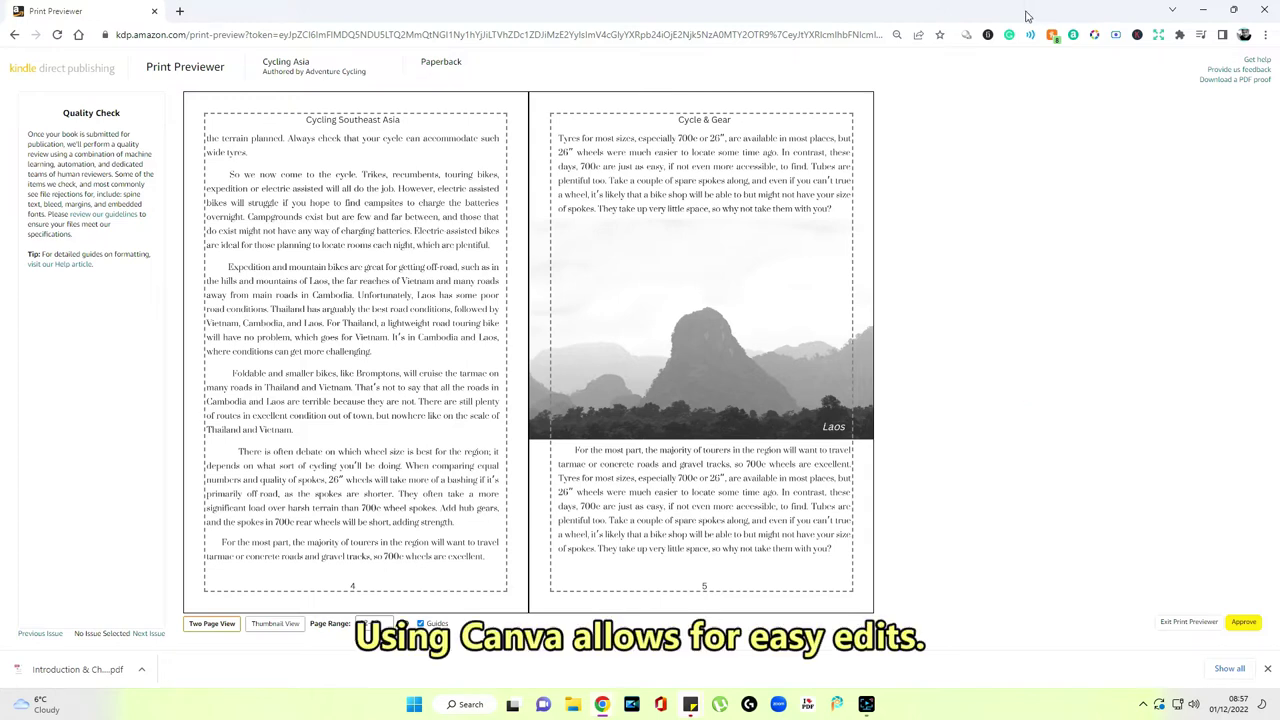
left_click(857, 294)
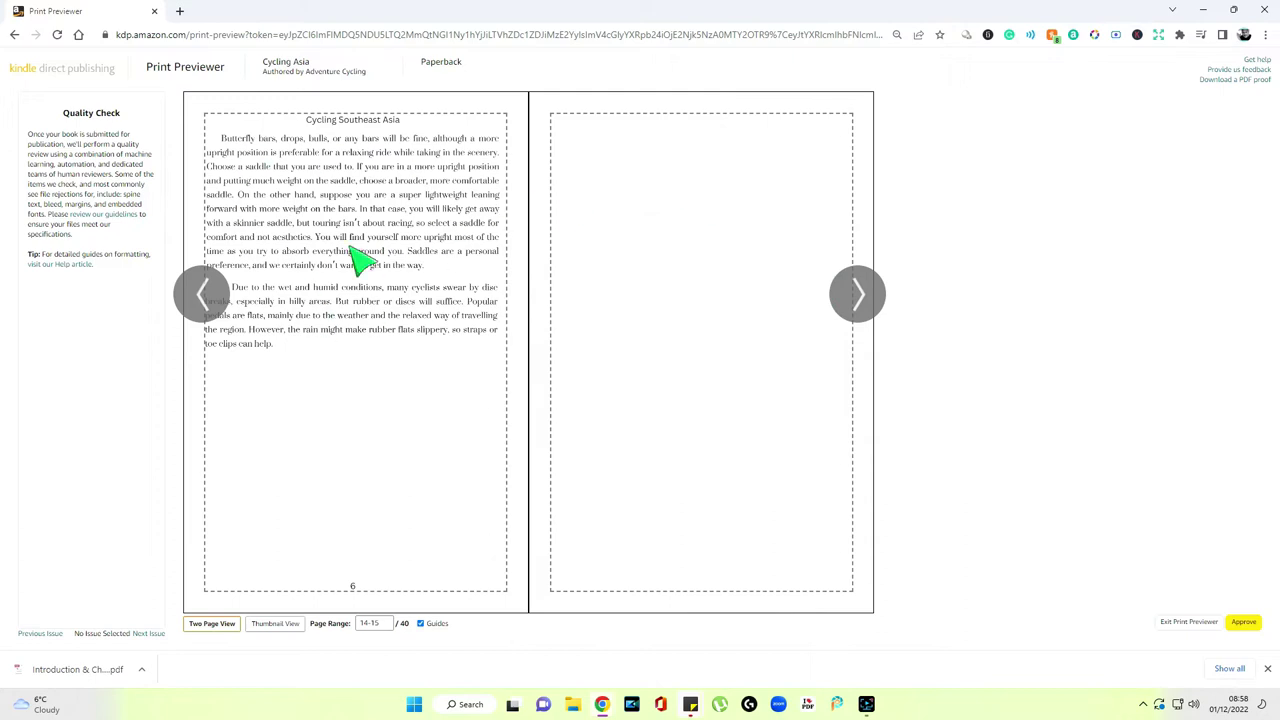
mouse_move(369, 241)
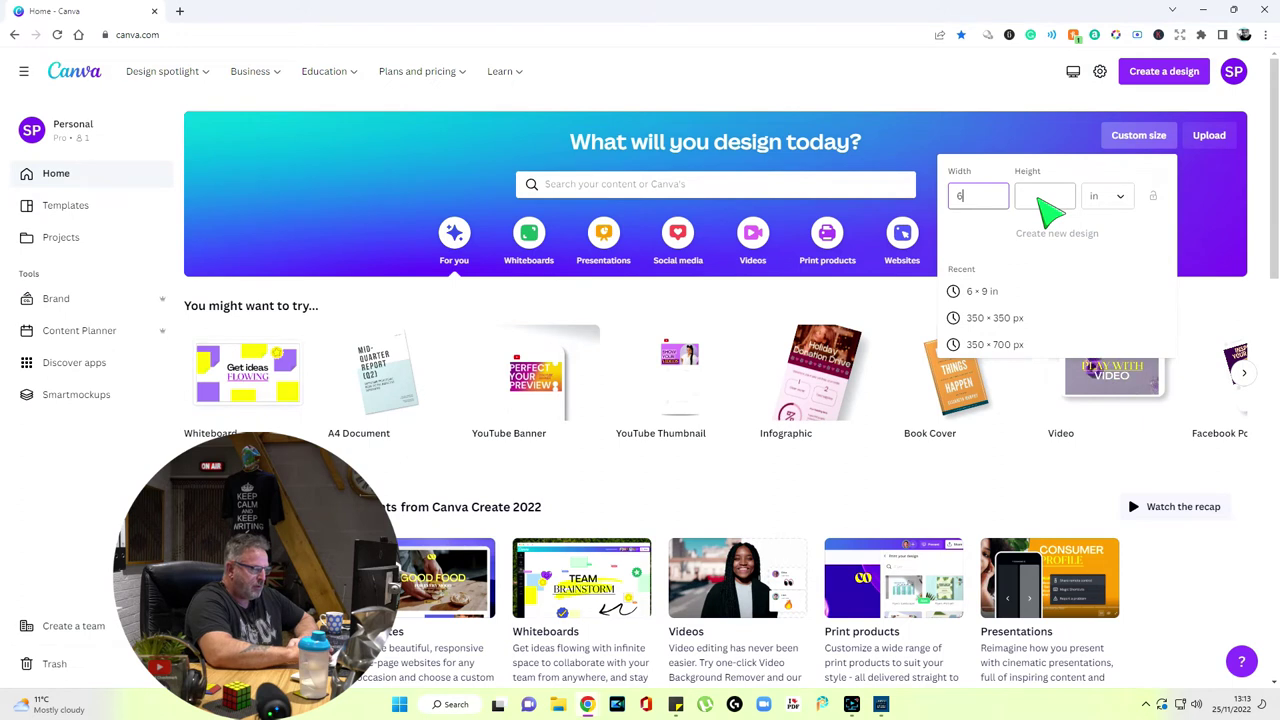
In Canva, create a new custom-size design 6.125 in wide and 9.250 in high
type(".125")
left_click(1042, 198)
type("9")
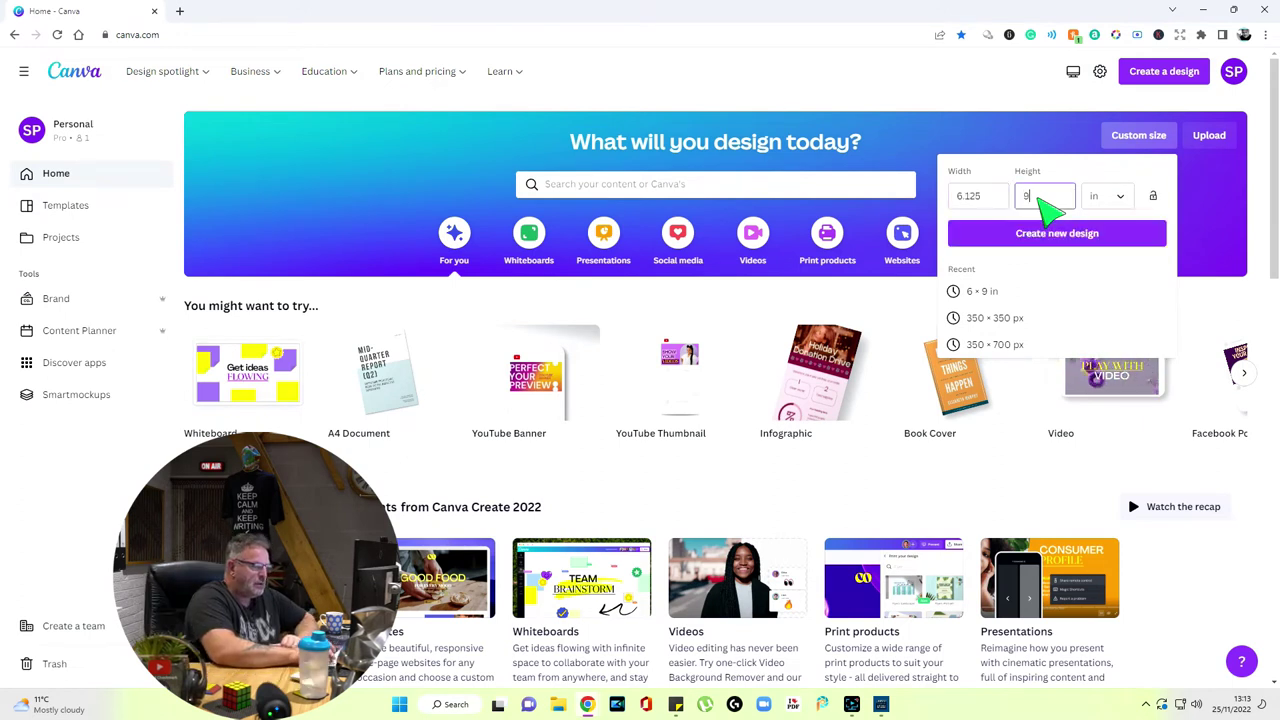
type(".250")
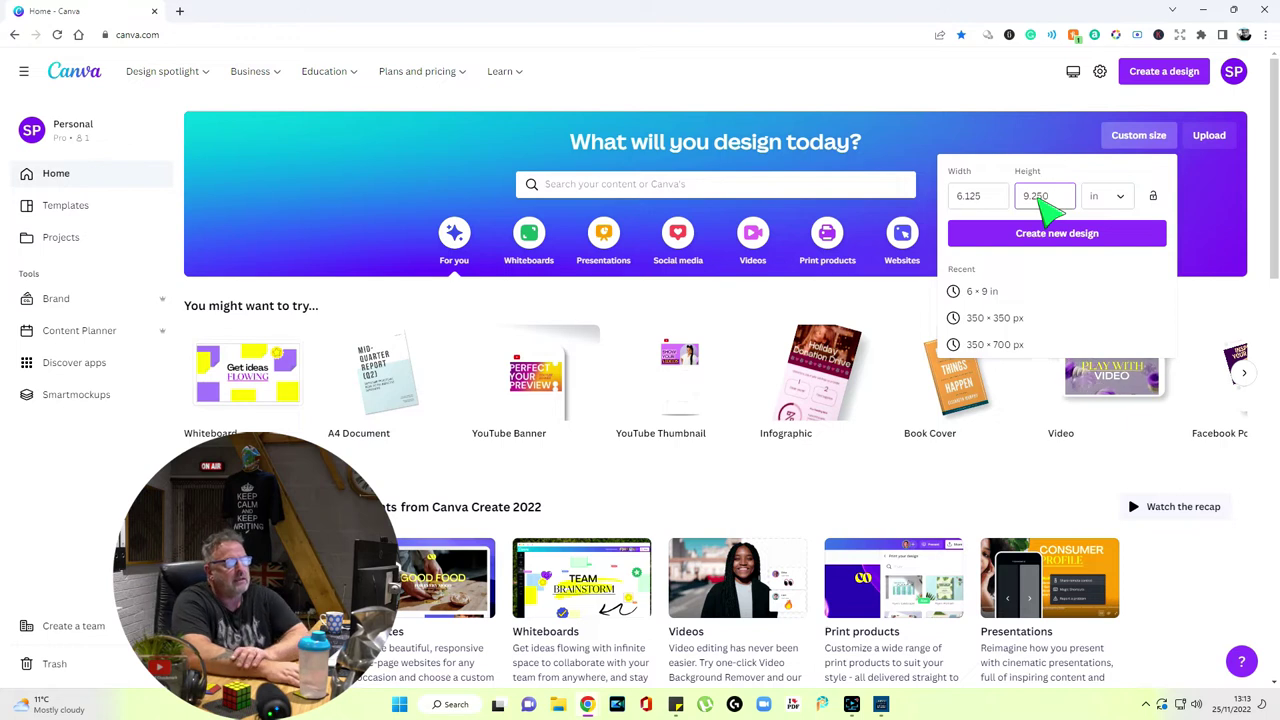
left_click(1094, 241)
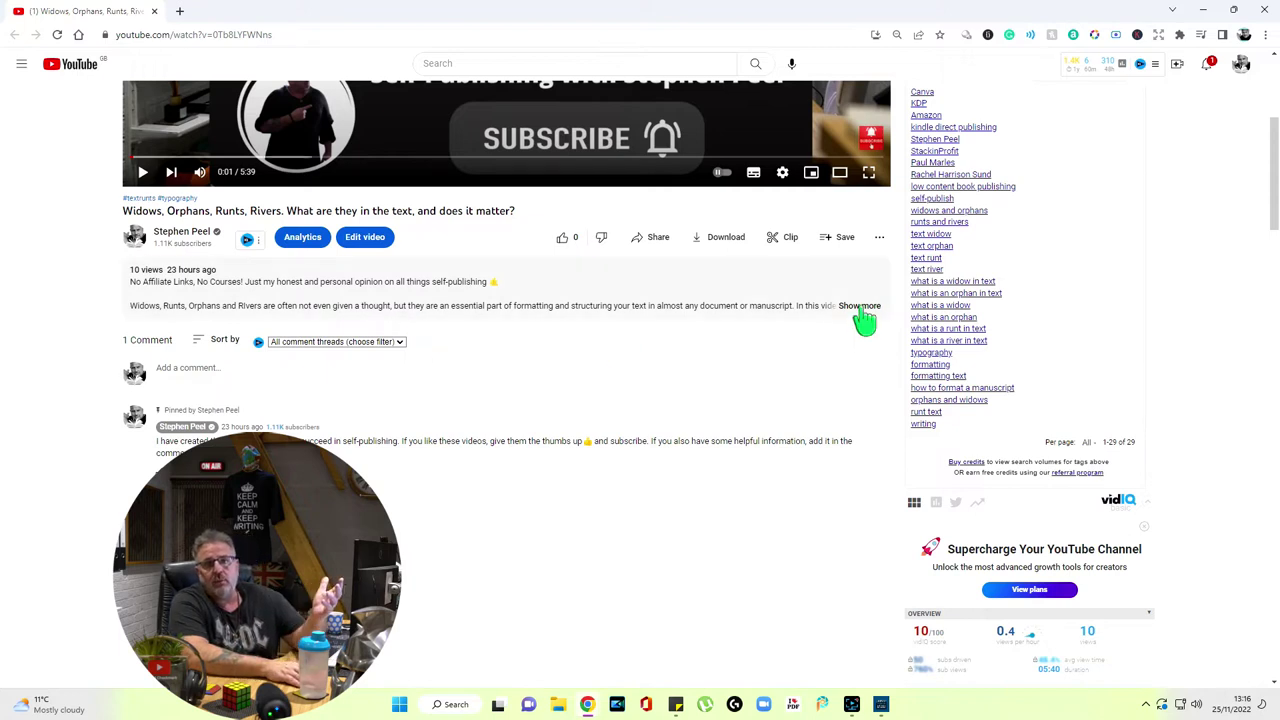
Expand the description of the YouTube video on widows, orphans, runts and rivers, and review KDP's minimum margins by page count
scroll(434, 366, "up", 3)
scroll(527, 340, "down", 2)
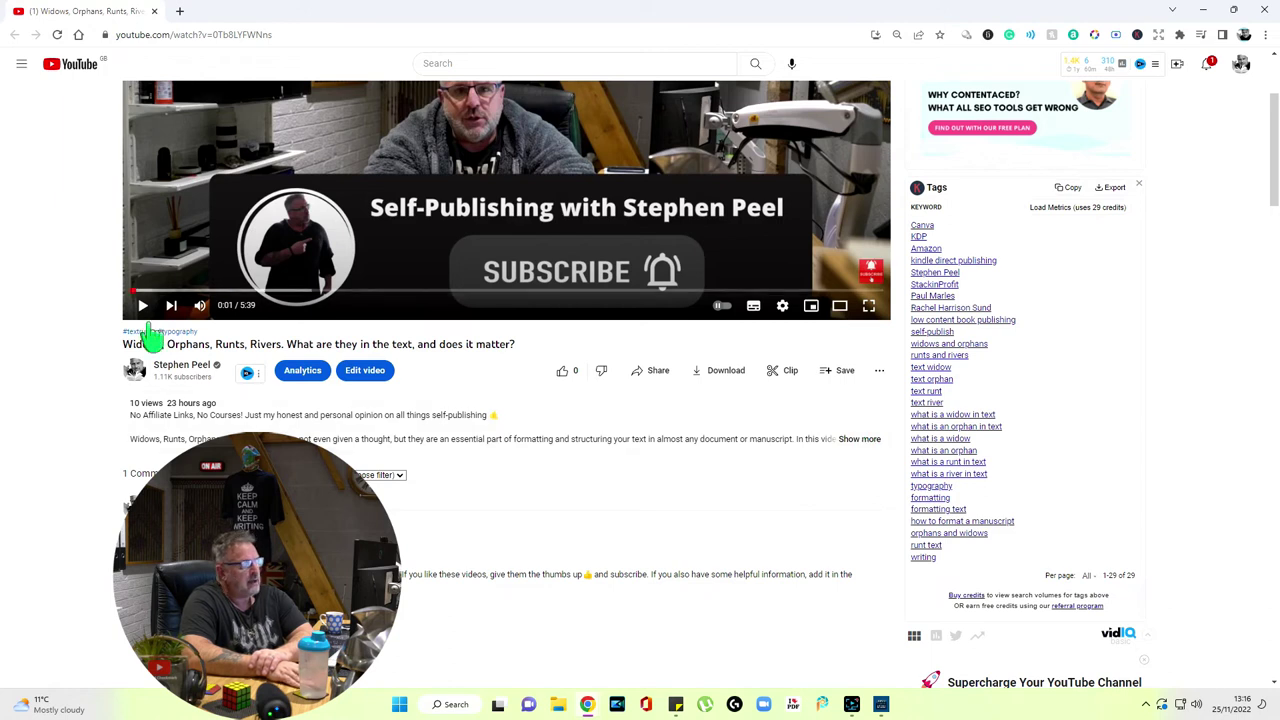
left_click(868, 450)
scroll(686, 386, "down", 10)
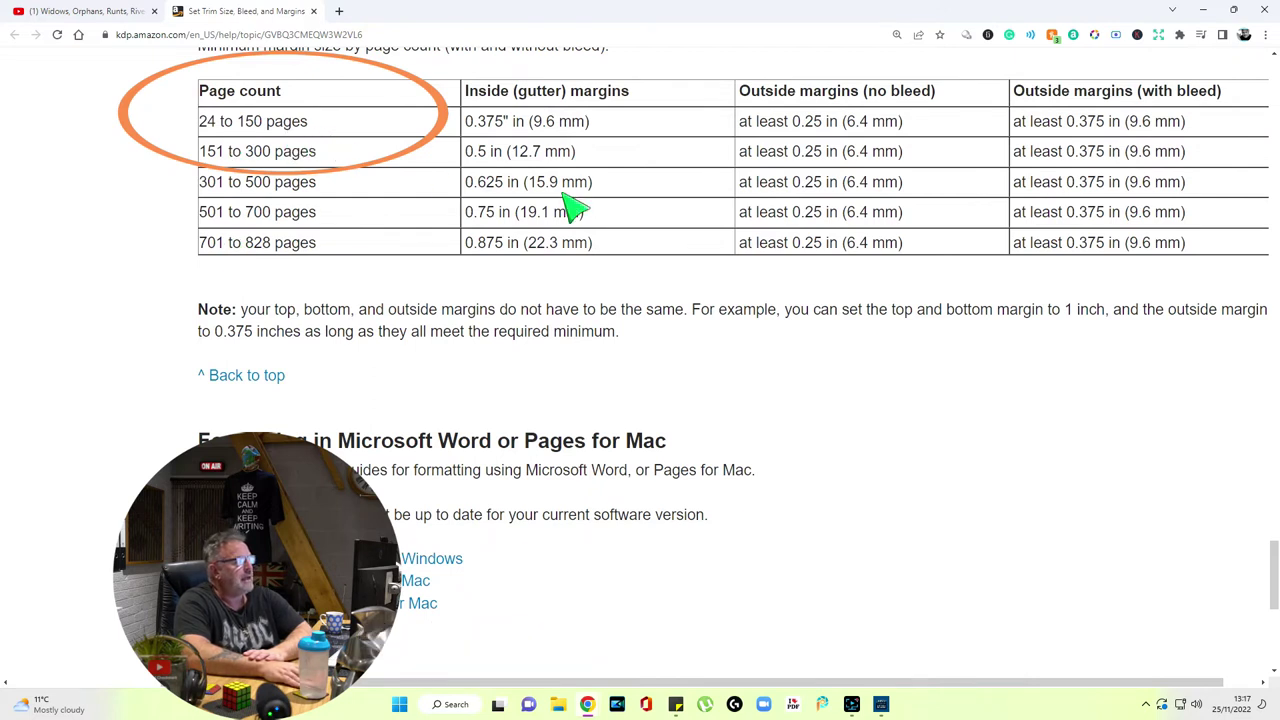
scroll(568, 215, "up", 3)
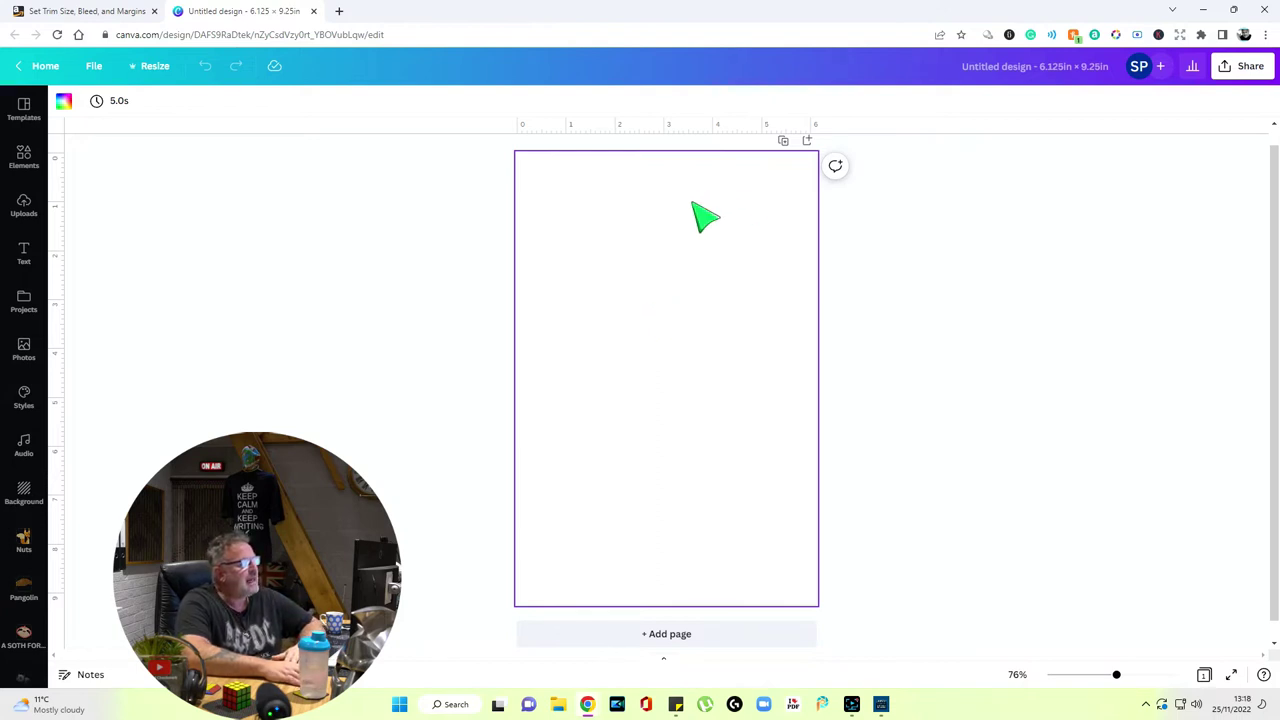
Check up close that rulers and guides are enabled for the blank 6.125 × 9.25 in Canva design
scroll(1083, 586, "up", 3, "ctrl")
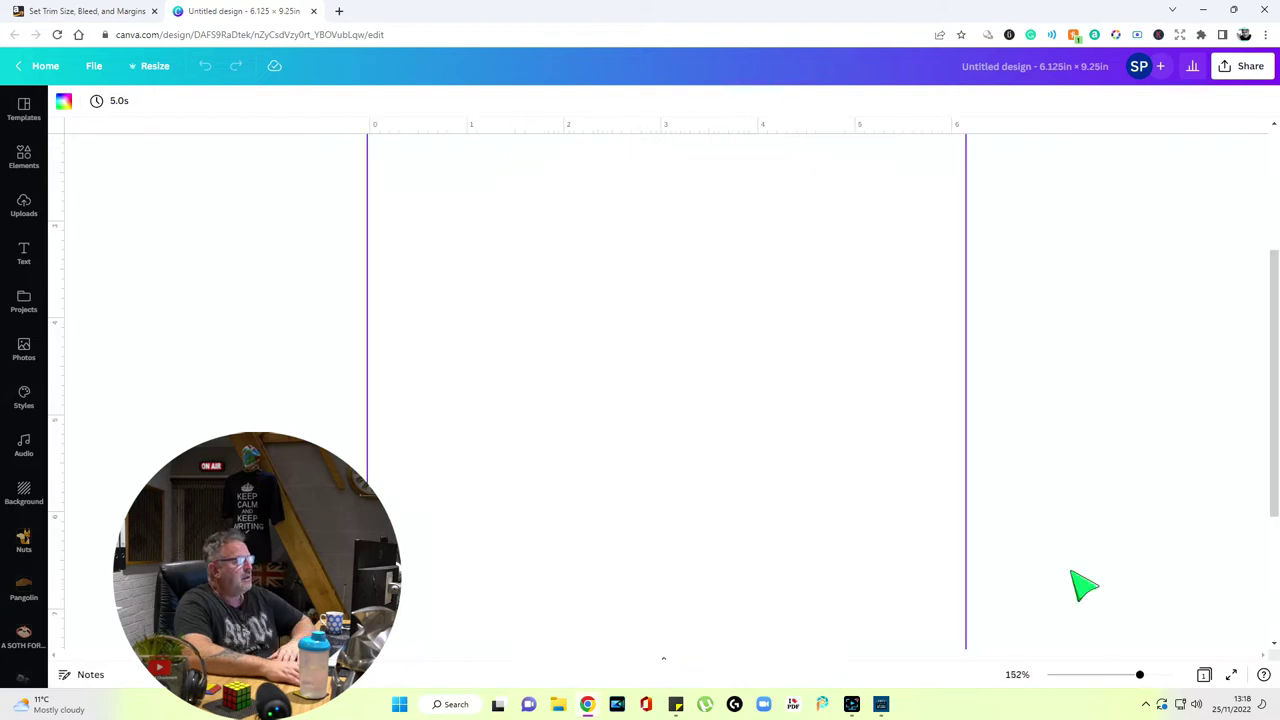
scroll(738, 309, "up", 3)
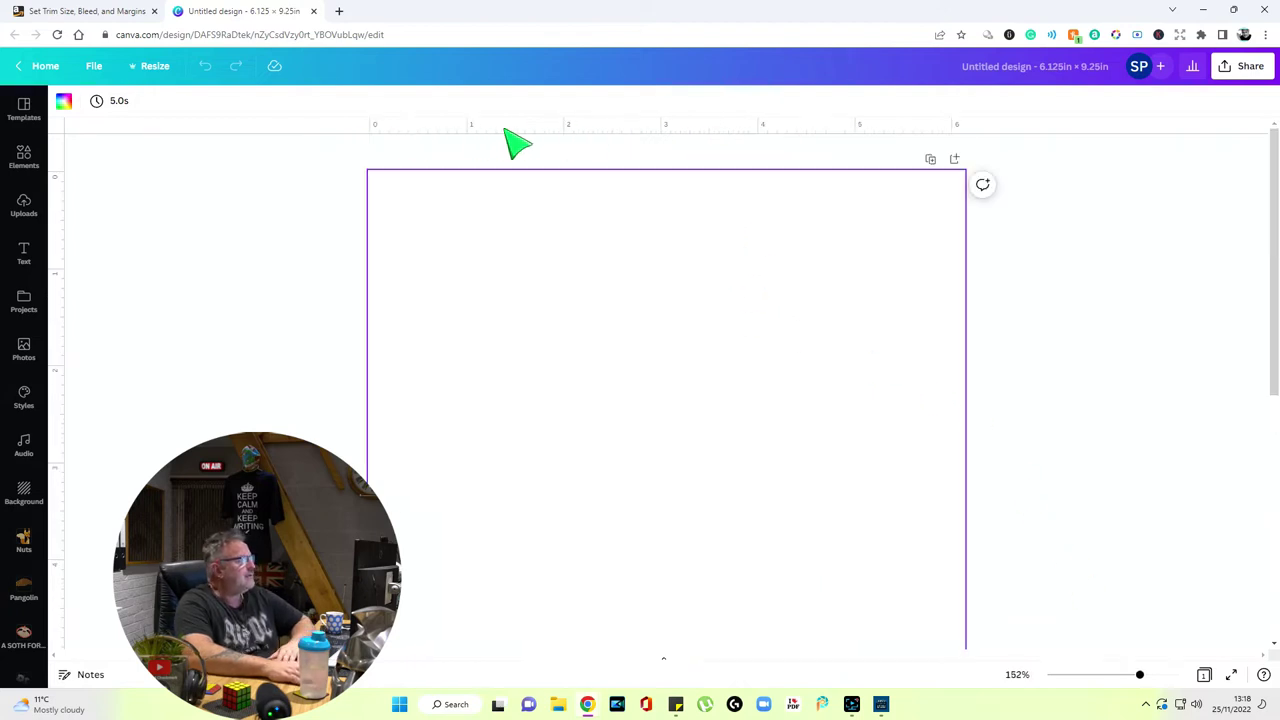
left_click(93, 66)
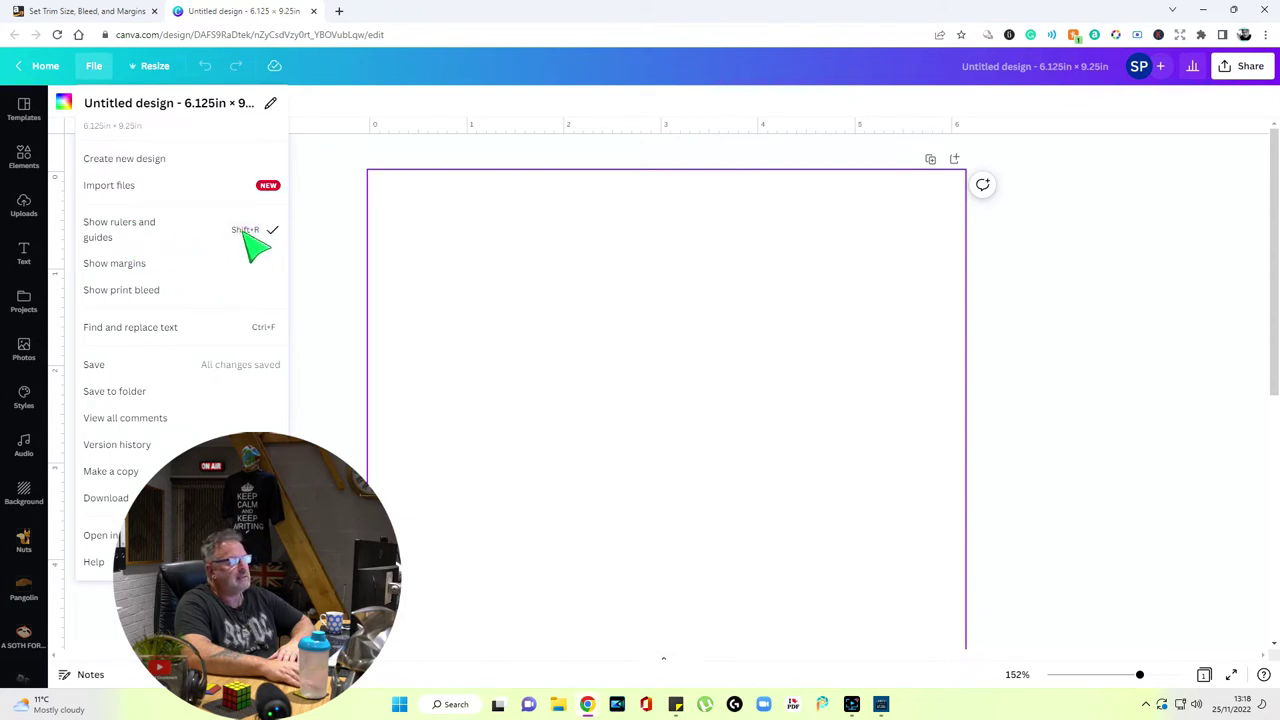
left_click(411, 160)
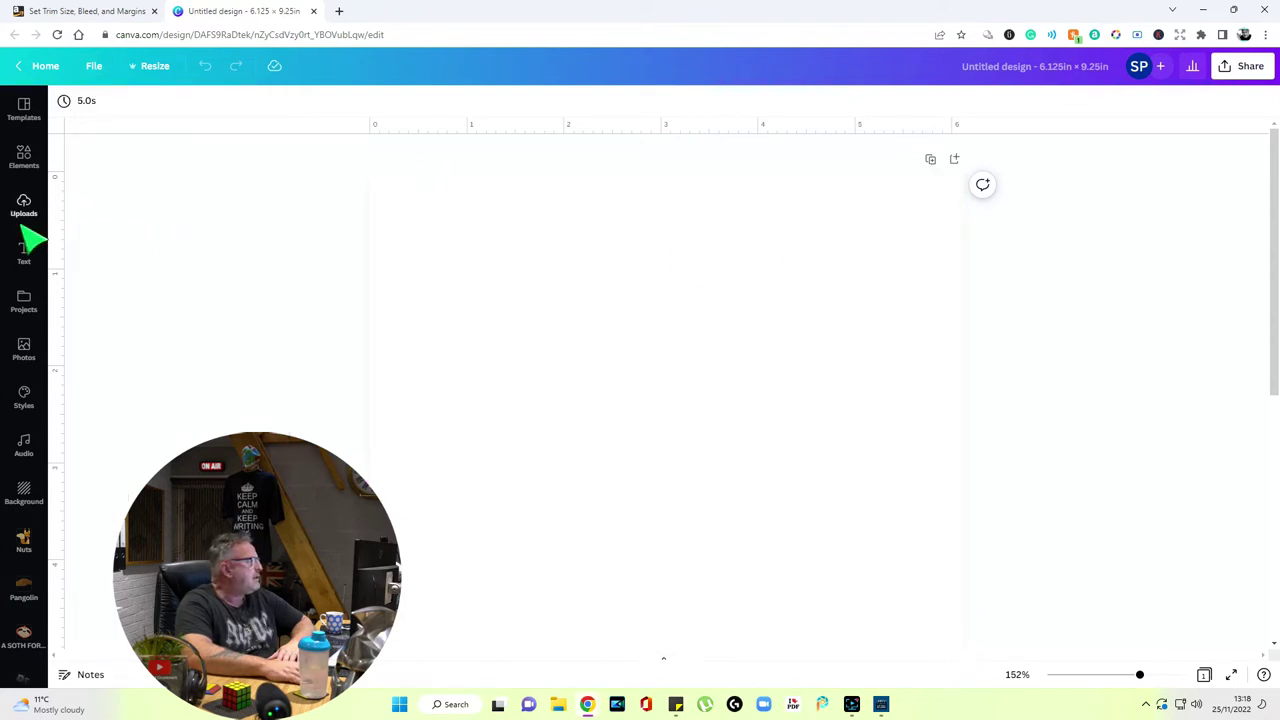
Add a square shape to the blank page and move it into the page's upper-left corner
left_click(24, 156)
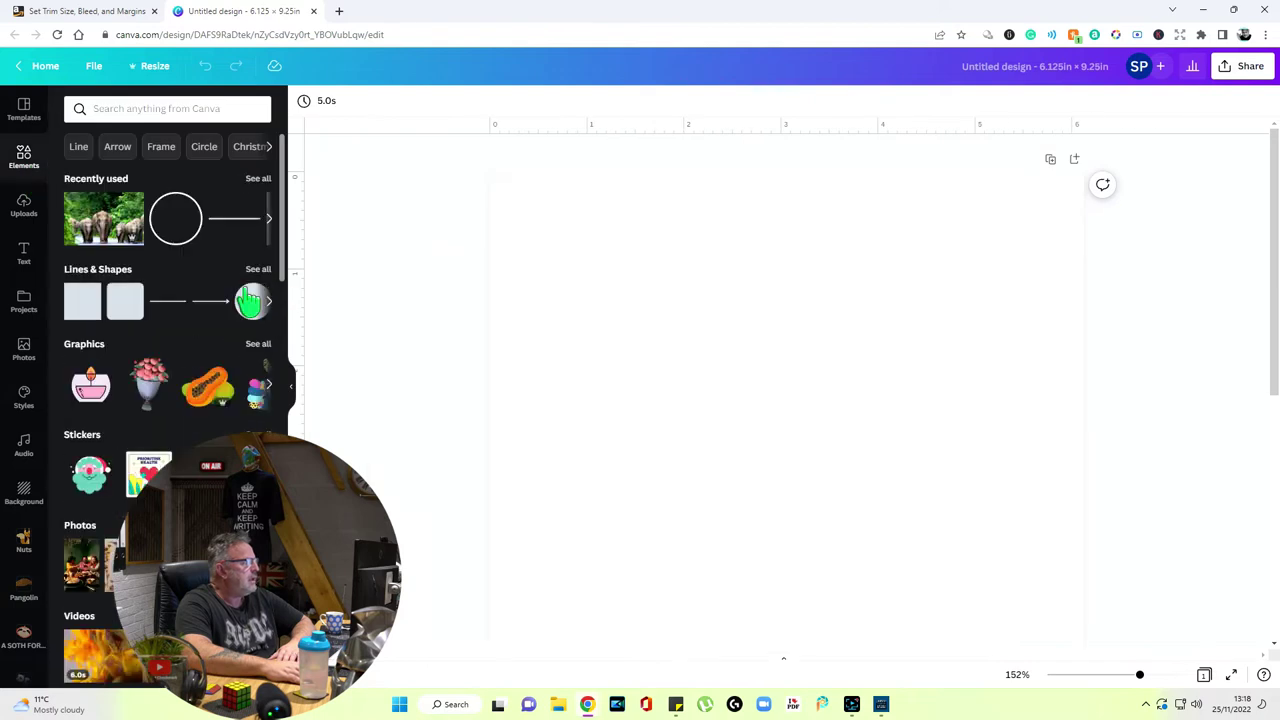
left_click(110, 312)
left_click_drag(733, 472, 706, 403)
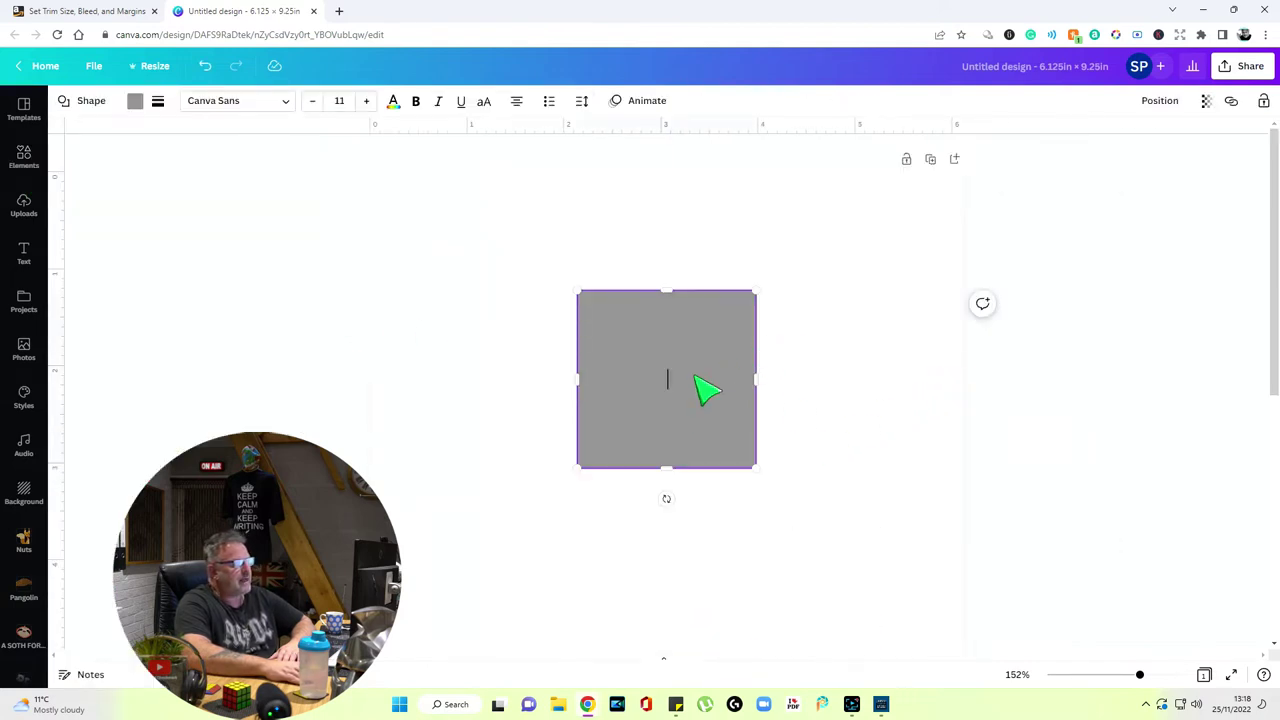
left_click(803, 363)
left_click_drag(705, 383, 505, 274)
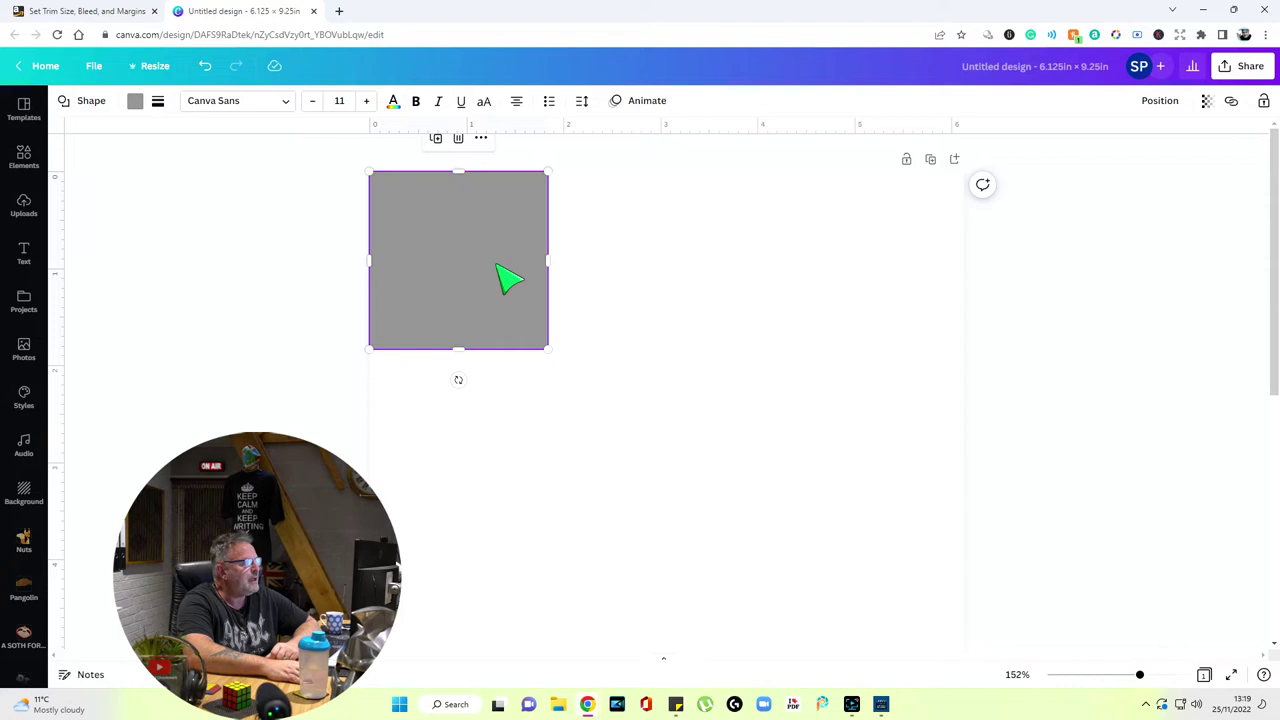
Narrow the grey square to a strip about 0.4 in wide and stretch it along the full height of the page's left edge
left_click_drag(548, 258, 411, 251)
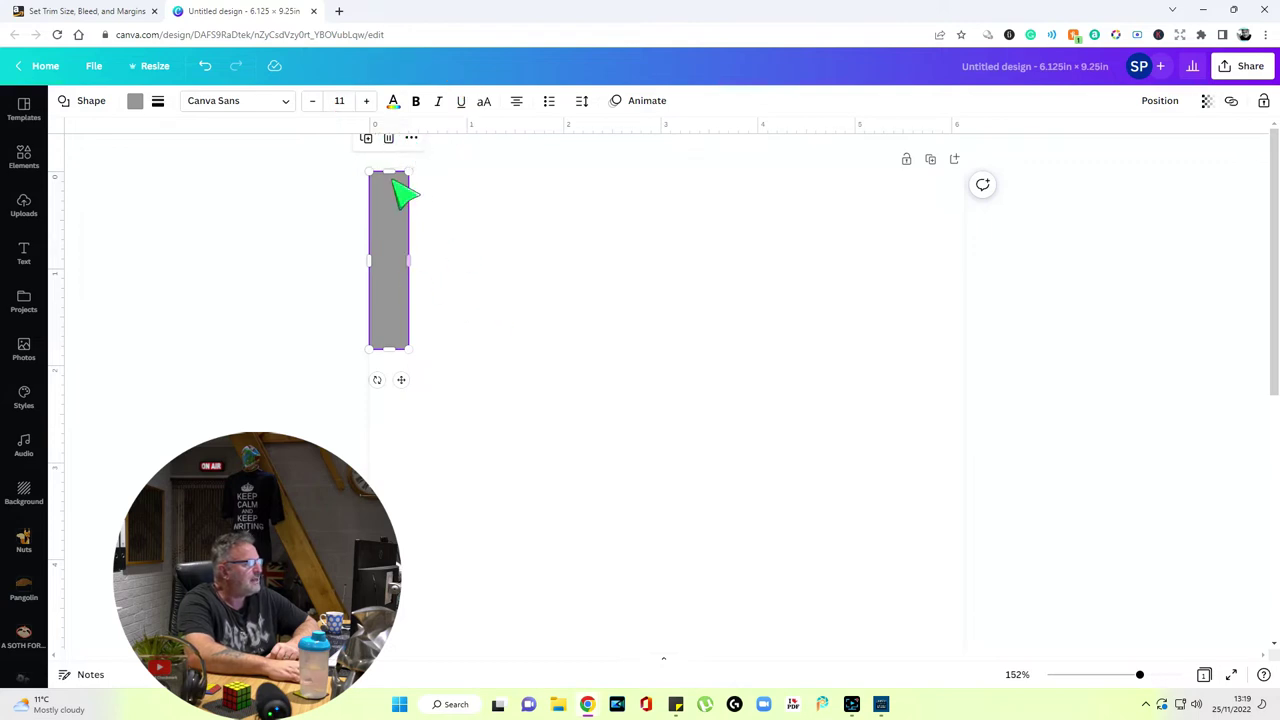
left_click_drag(391, 173, 391, 166)
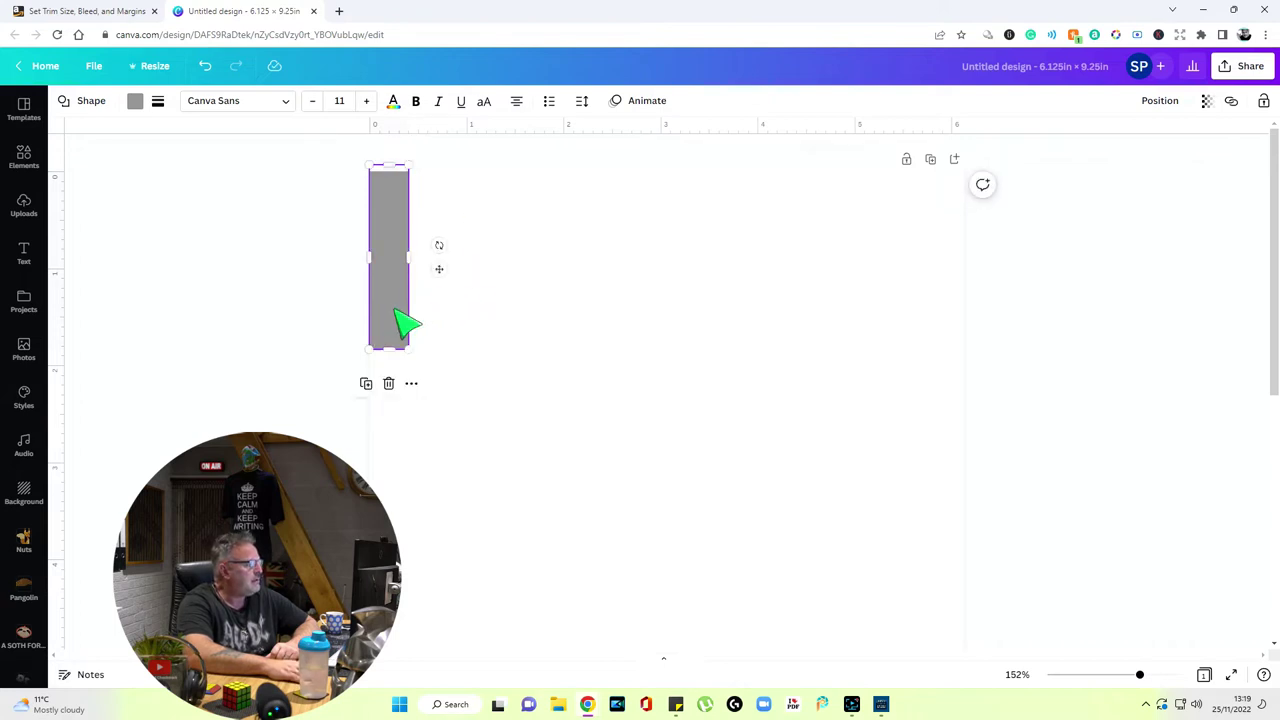
left_click_drag(393, 352, 400, 586)
left_click(631, 386)
scroll(625, 380, "up", 5)
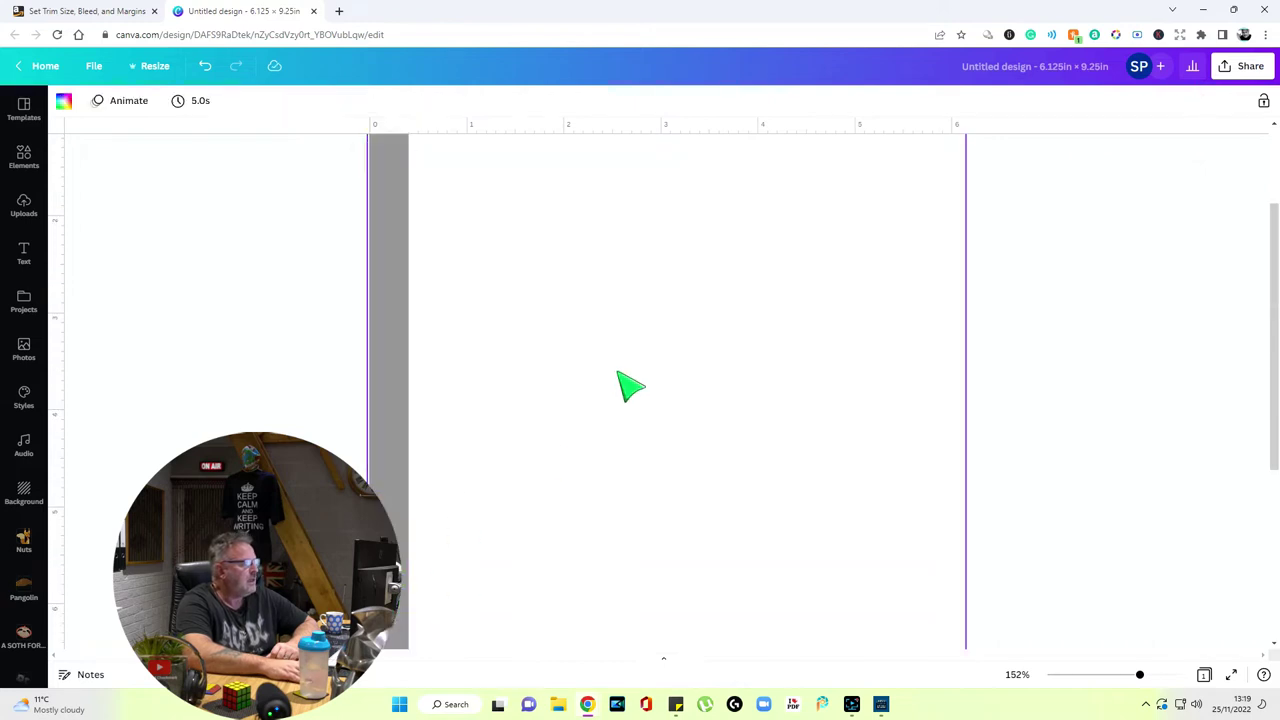
Duplicate the grey margin strip by copying and pasting it, and align the copy with the page's right edge
right_click(402, 383)
right_click(845, 282)
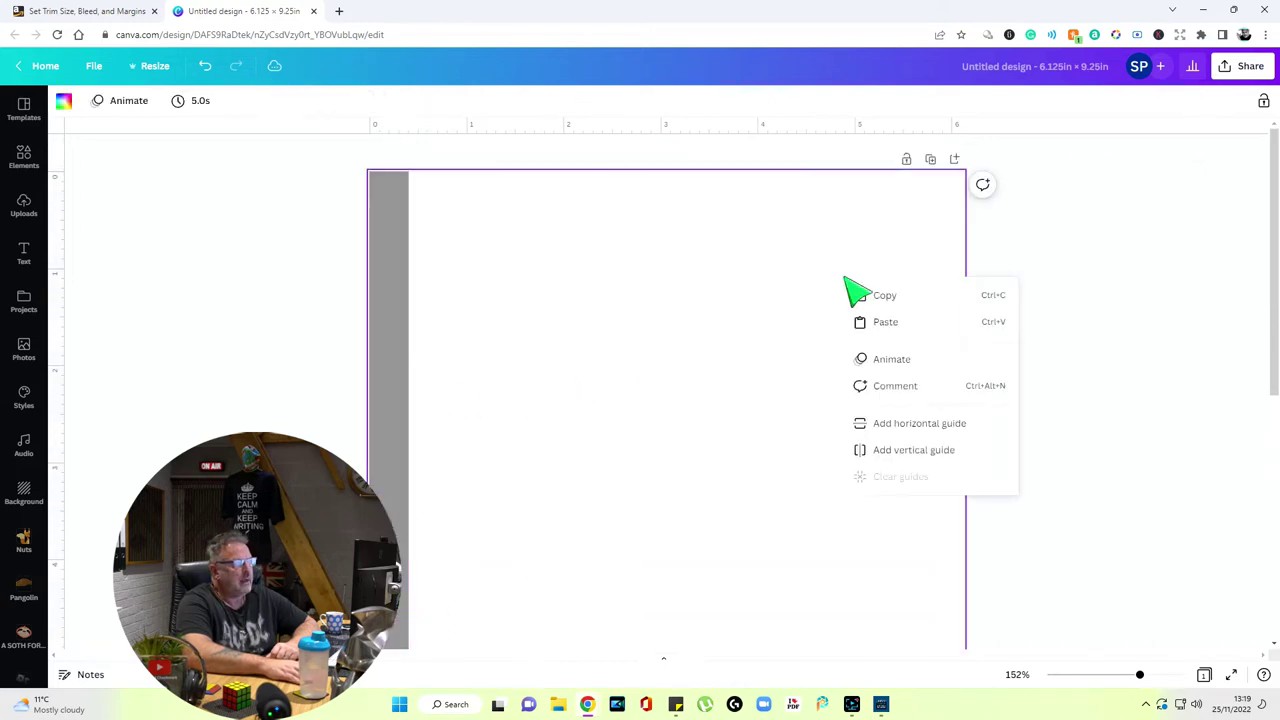
left_click(885, 322)
left_click_drag(423, 439, 945, 418)
Check the outside margin with bleed for 24 to 150 pages in KDP's table, and return to the Canva design
left_click(84, 11)
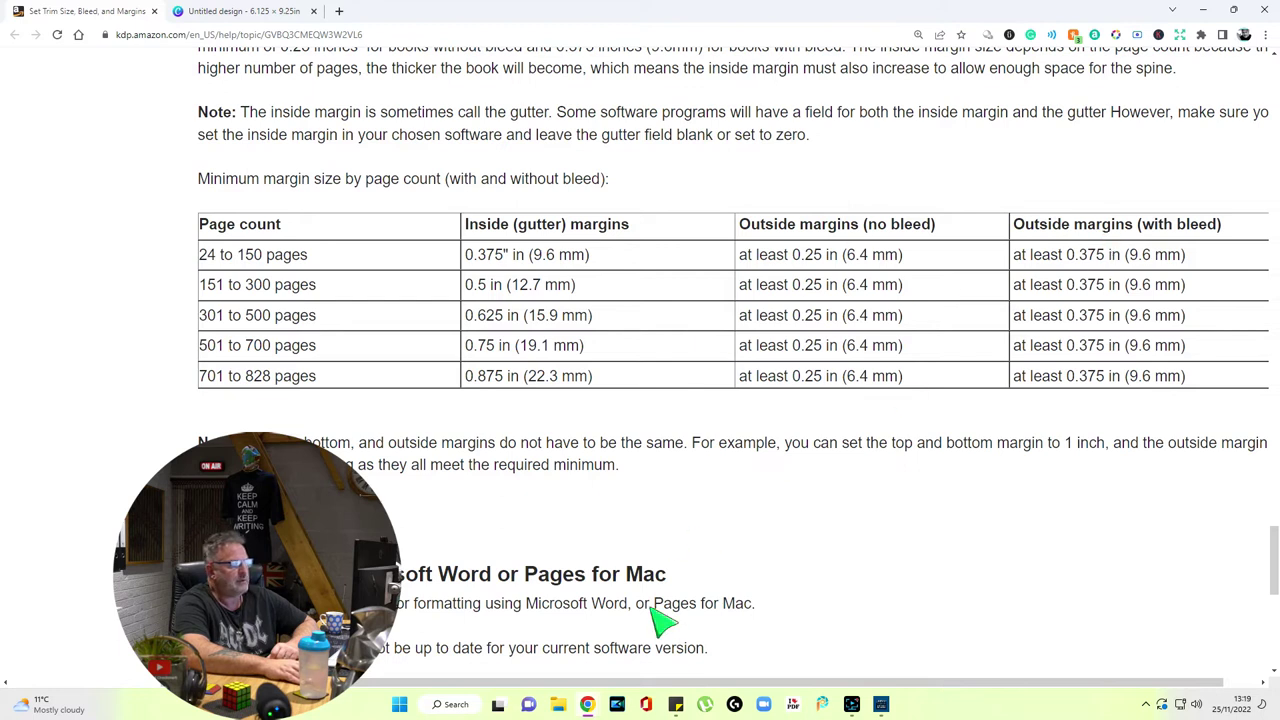
scroll(1130, 254, "right", 1)
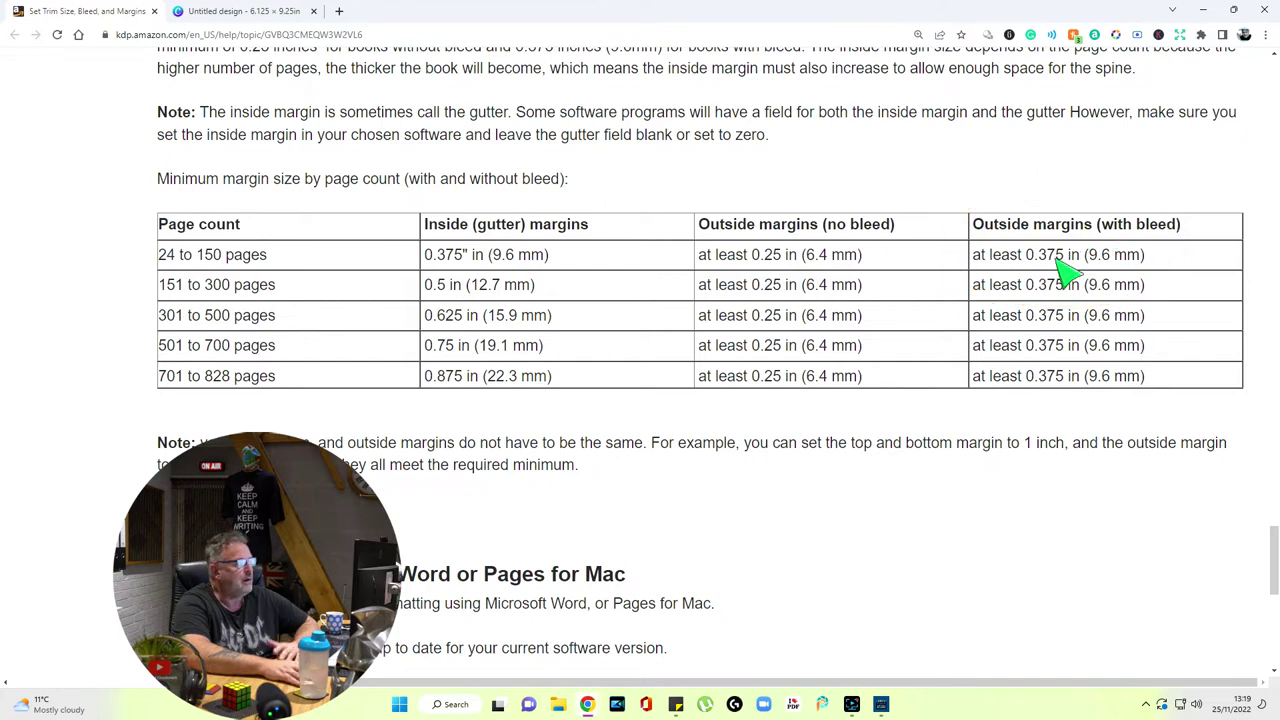
left_click(250, 12)
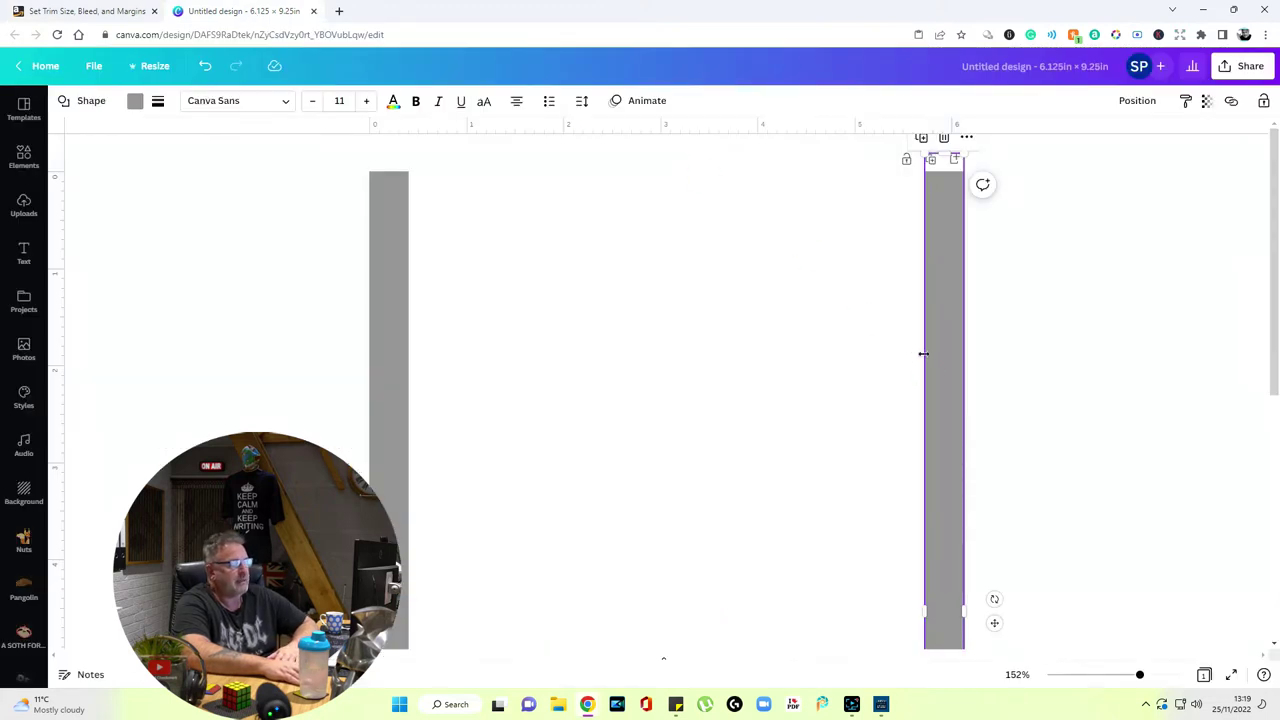
left_click(1041, 367)
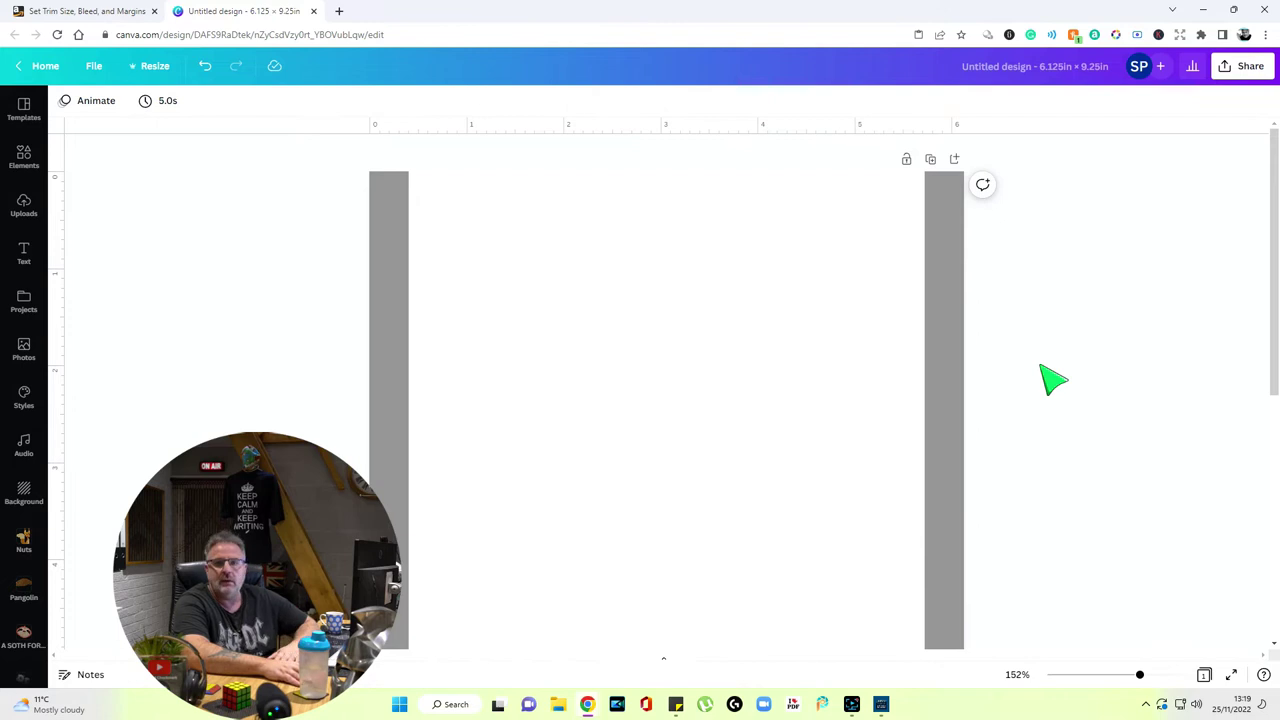
Check the minimum top and bottom margins for books with bleed in KDP's Margins section
left_click(380, 437)
left_click(932, 410, "shift")
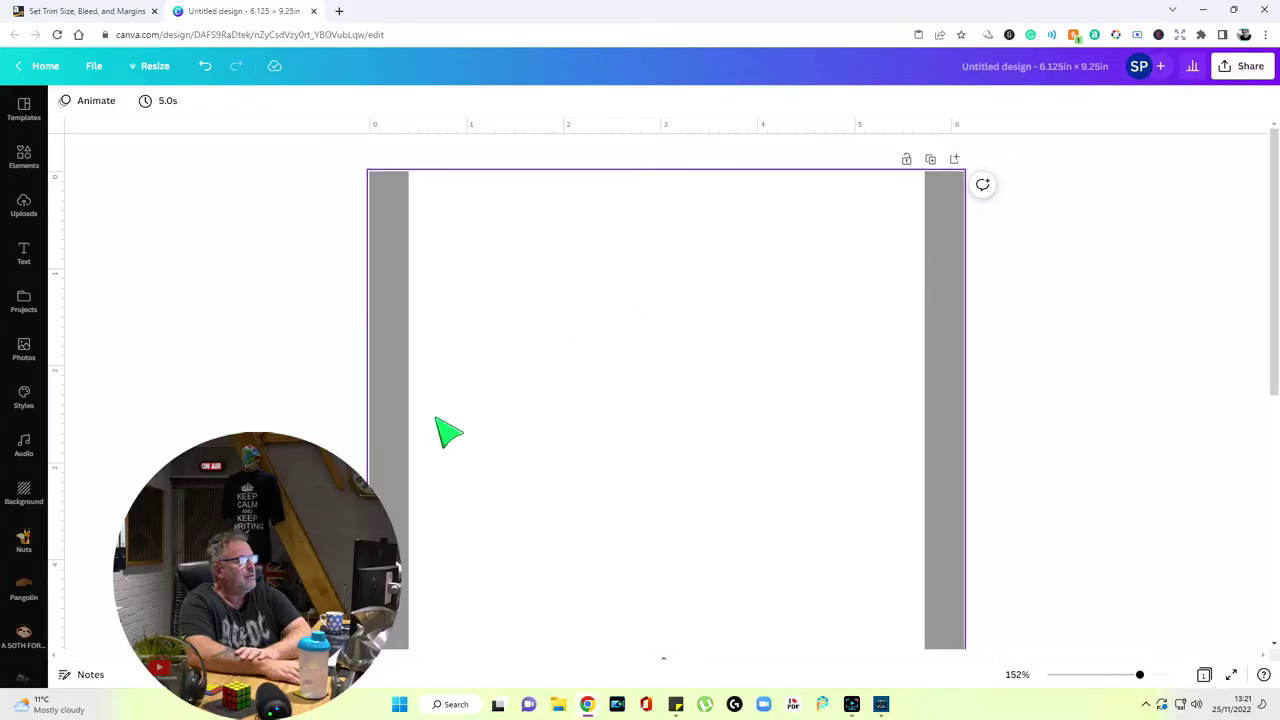
left_click(394, 449)
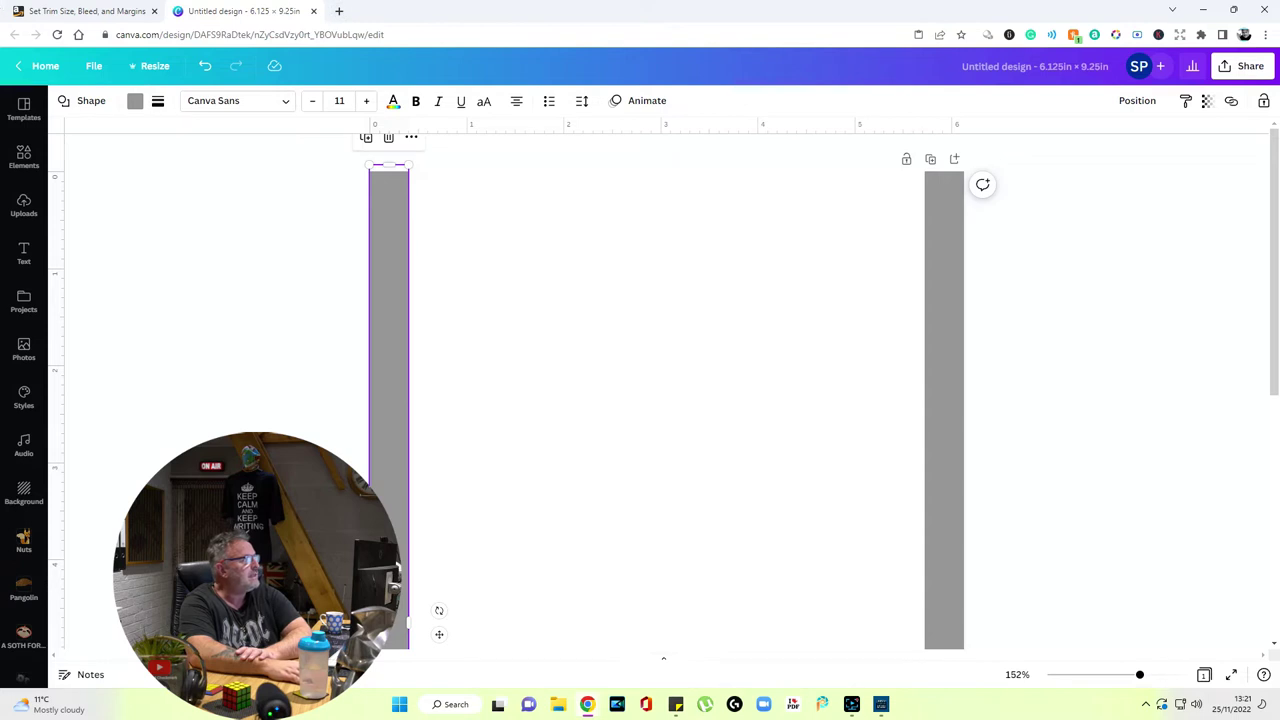
left_click(88, 11)
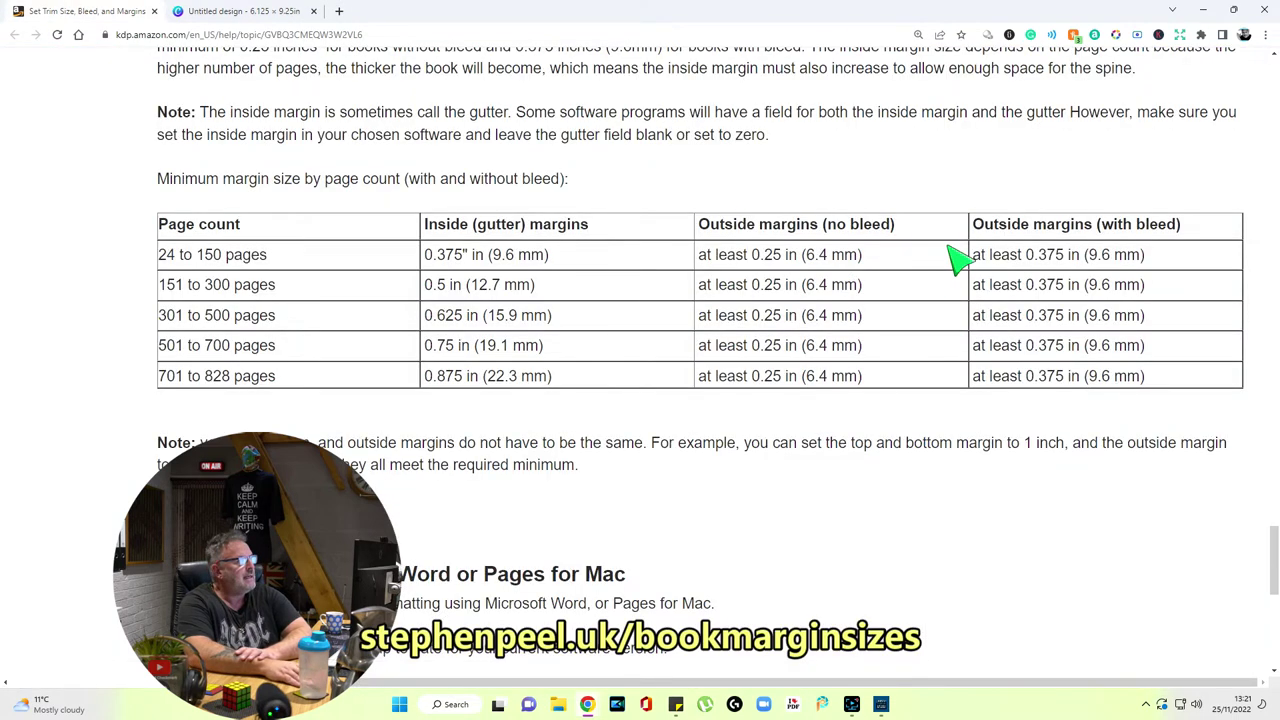
scroll(849, 225, "up", 3)
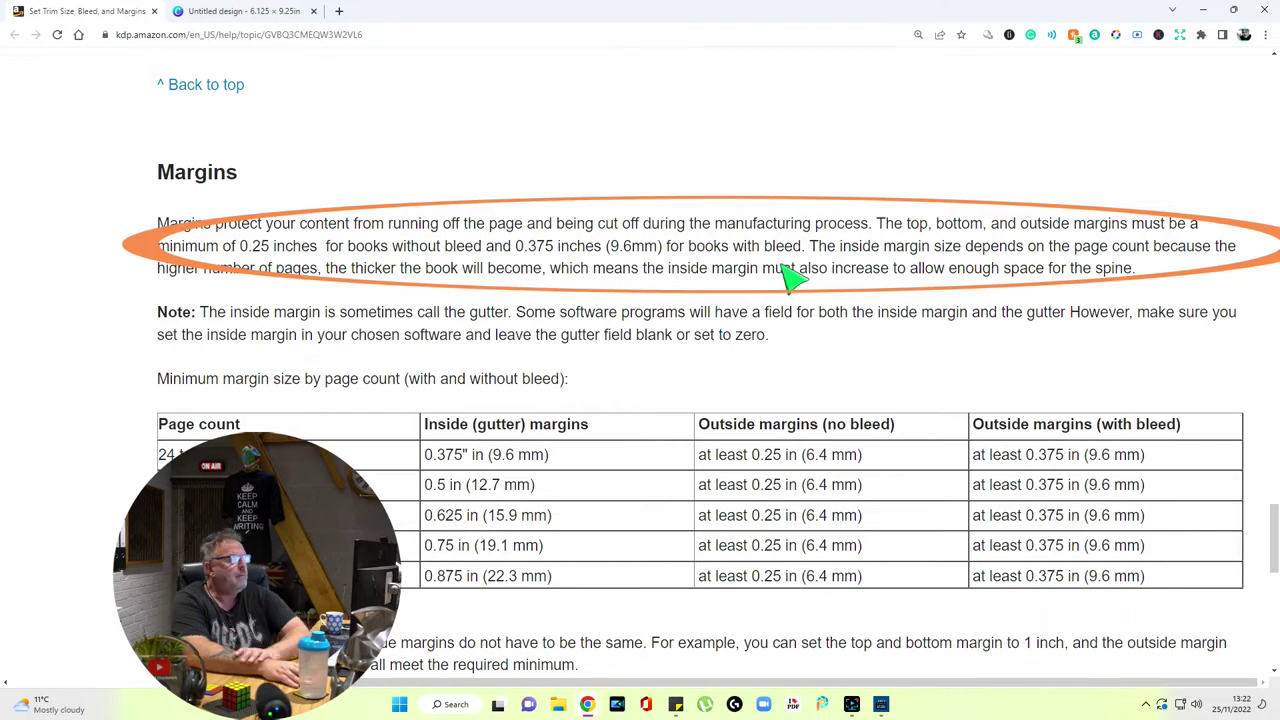
scroll(790, 275, "down", 2)
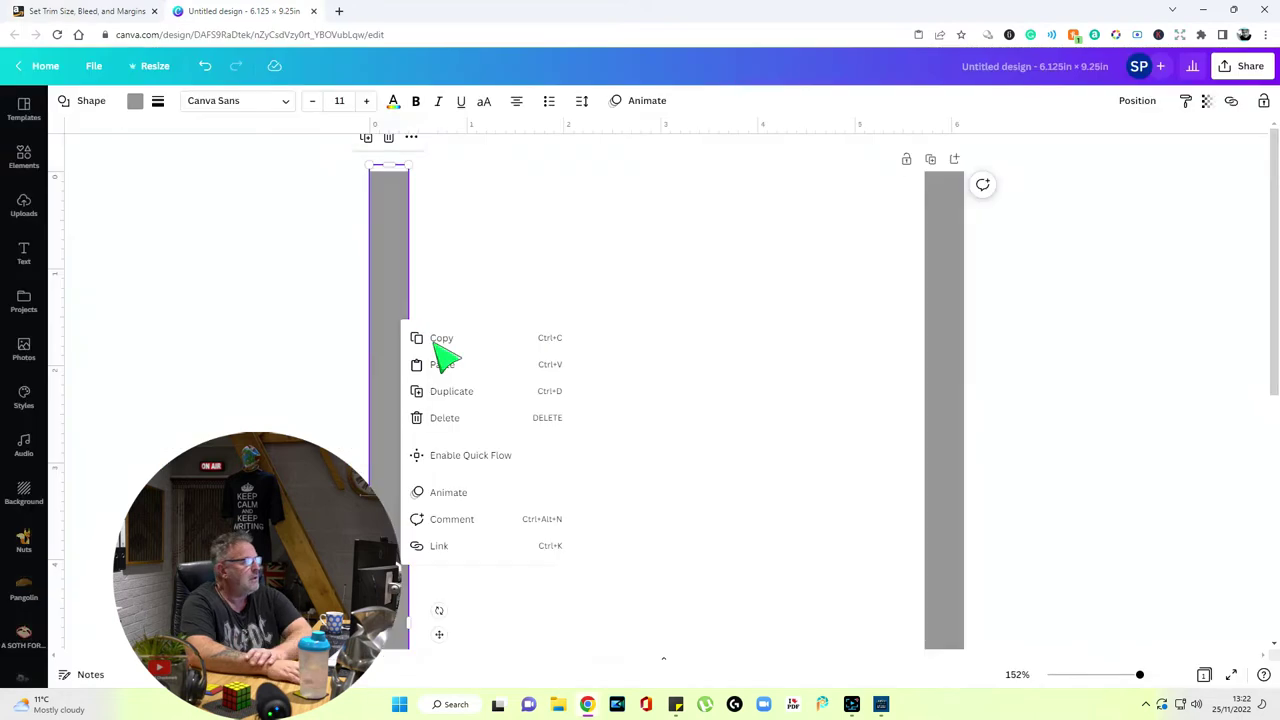
Copy the left grey margin strip in the Canva design and paste the copy over the page's upper-left corner
left_click(468, 340)
right_click(672, 350)
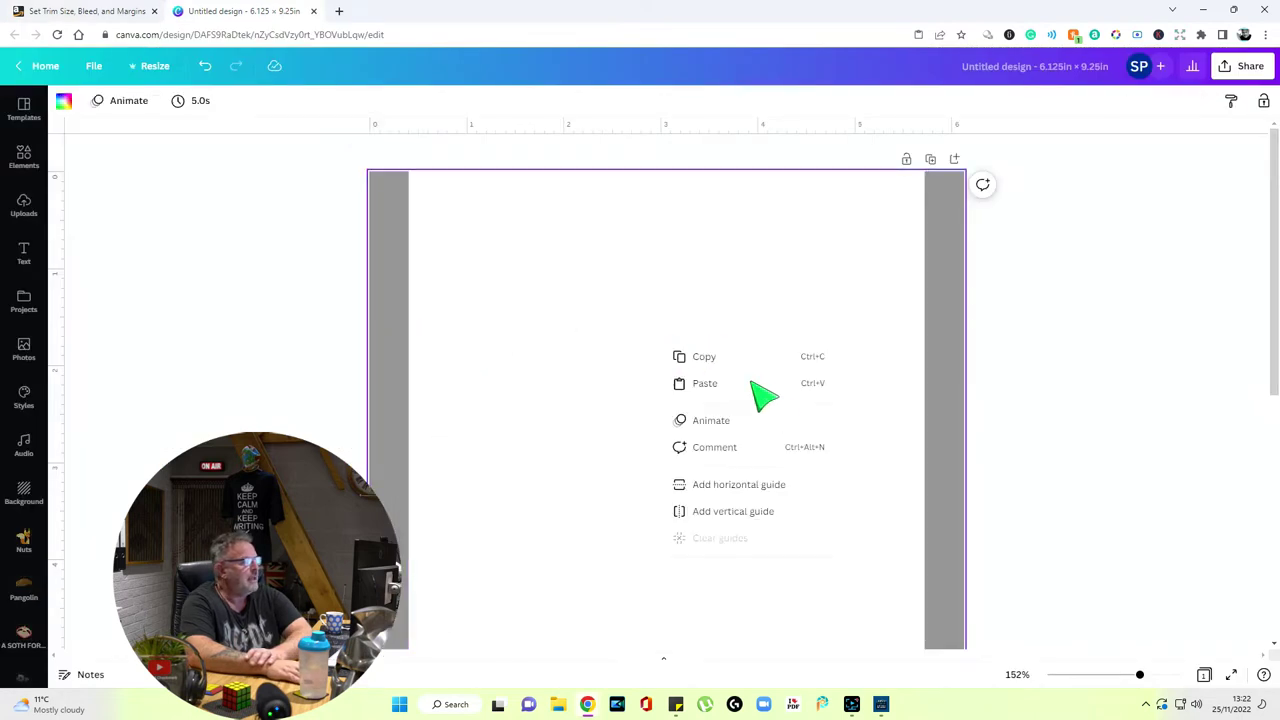
left_click(749, 388)
left_click_drag(398, 412, 394, 414)
Stretch the pasted strip across the full page width and reduce it to about 0.4 in high along the page's top edge
left_click_drag(409, 628, 986, 611)
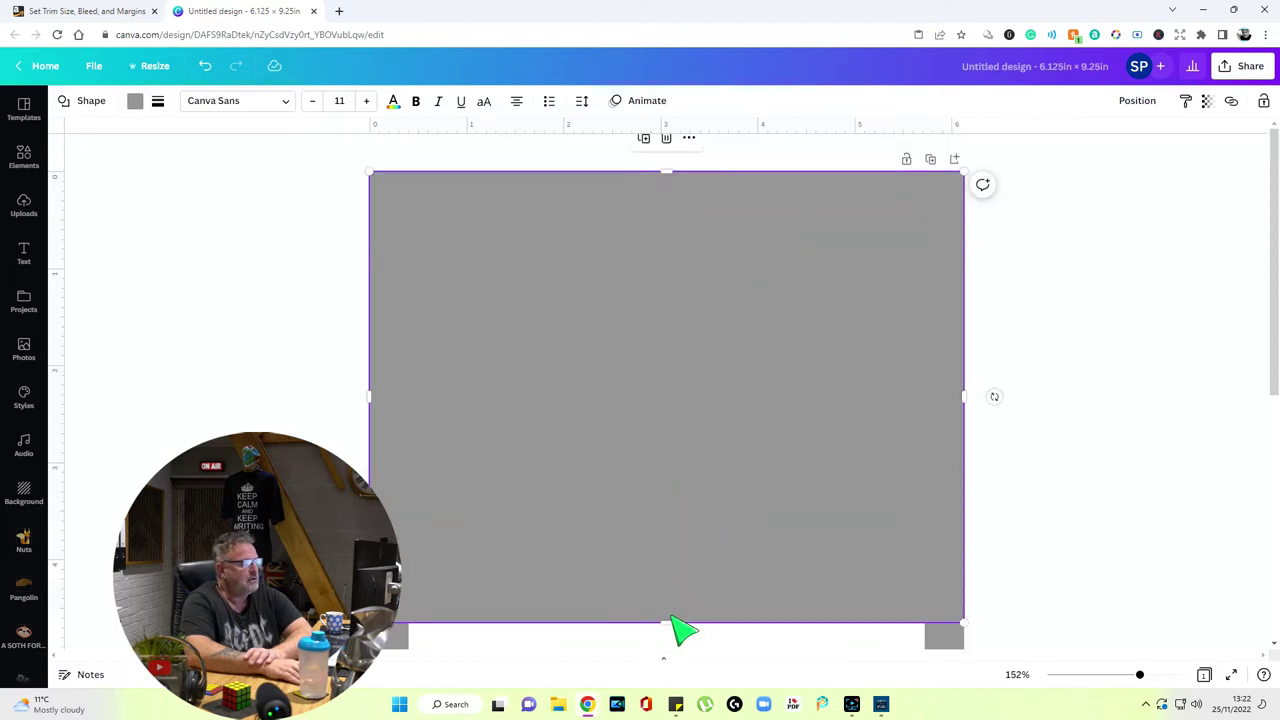
left_click_drag(666, 622, 757, 218)
left_click(68, 222)
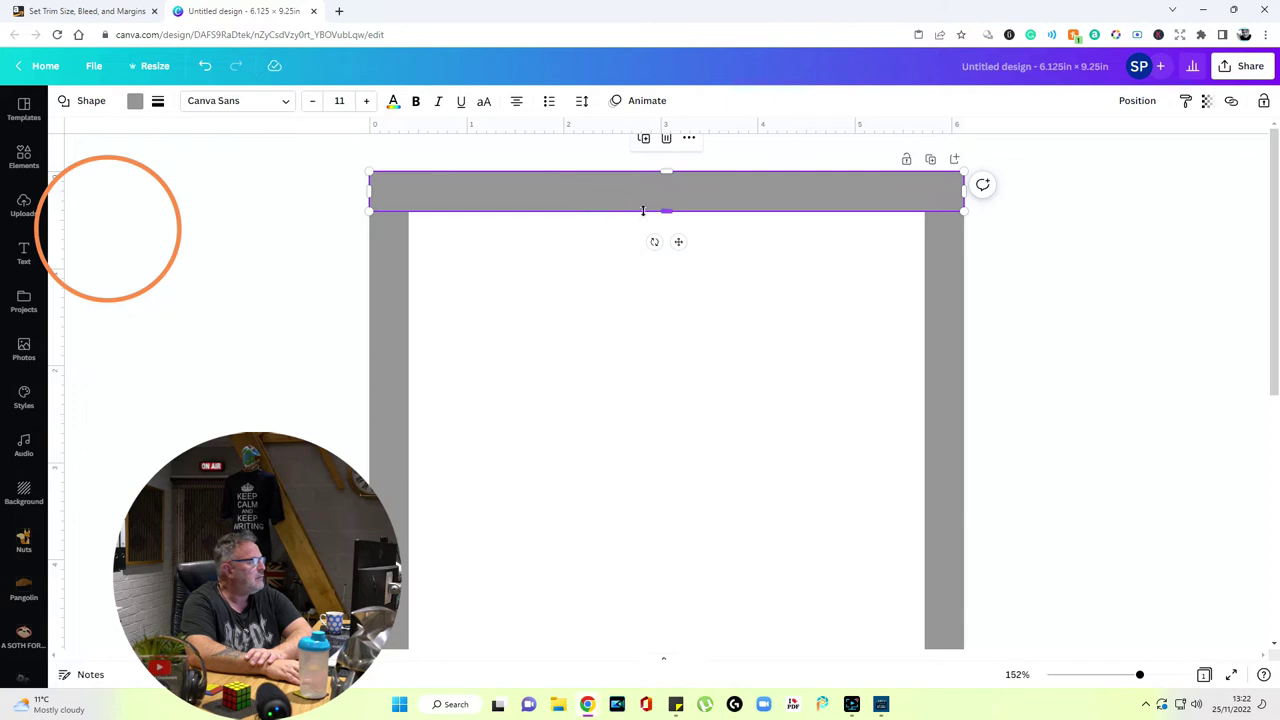
mouse_move(662, 210)
left_mouse_down()
mouse_move(666, 225)
mouse_move(675, 212)
left_mouse_up()
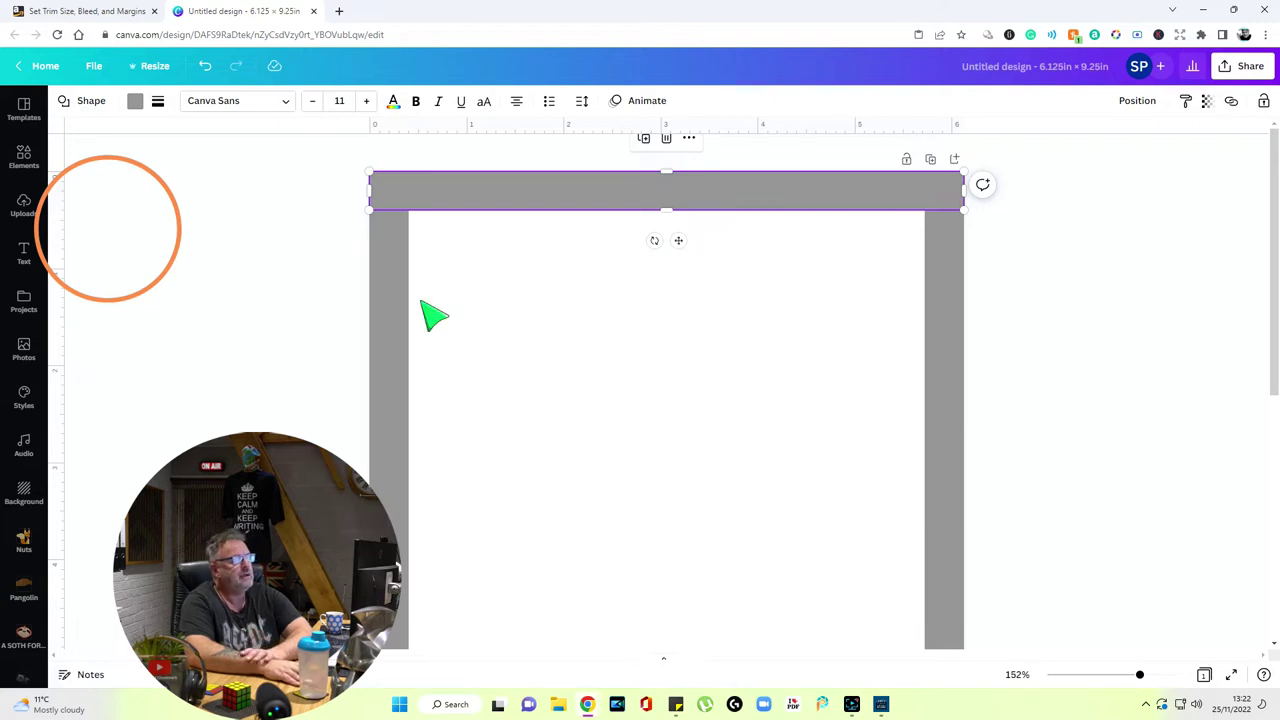
left_click(786, 366)
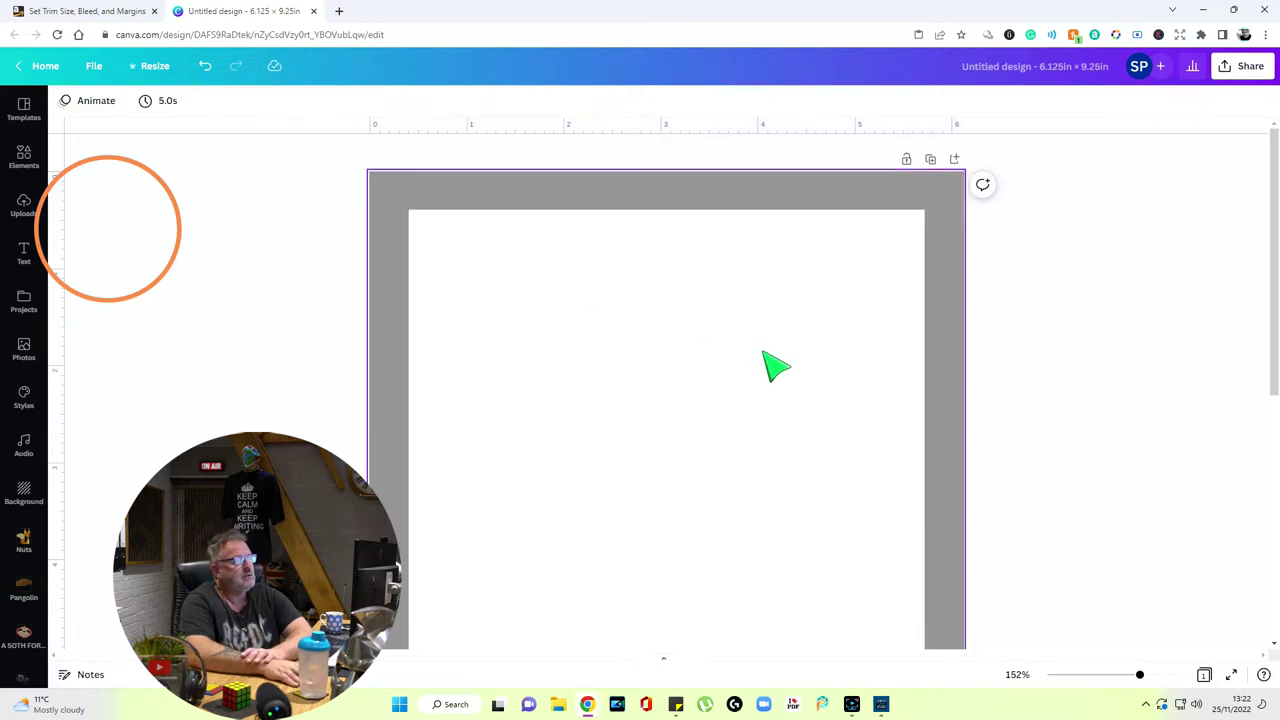
Duplicate the top margin strip by copying and pasting it, and align the copy with the page's bottom edge
right_click(838, 204)
left_click(870, 222)
scroll(823, 280, "down", 5)
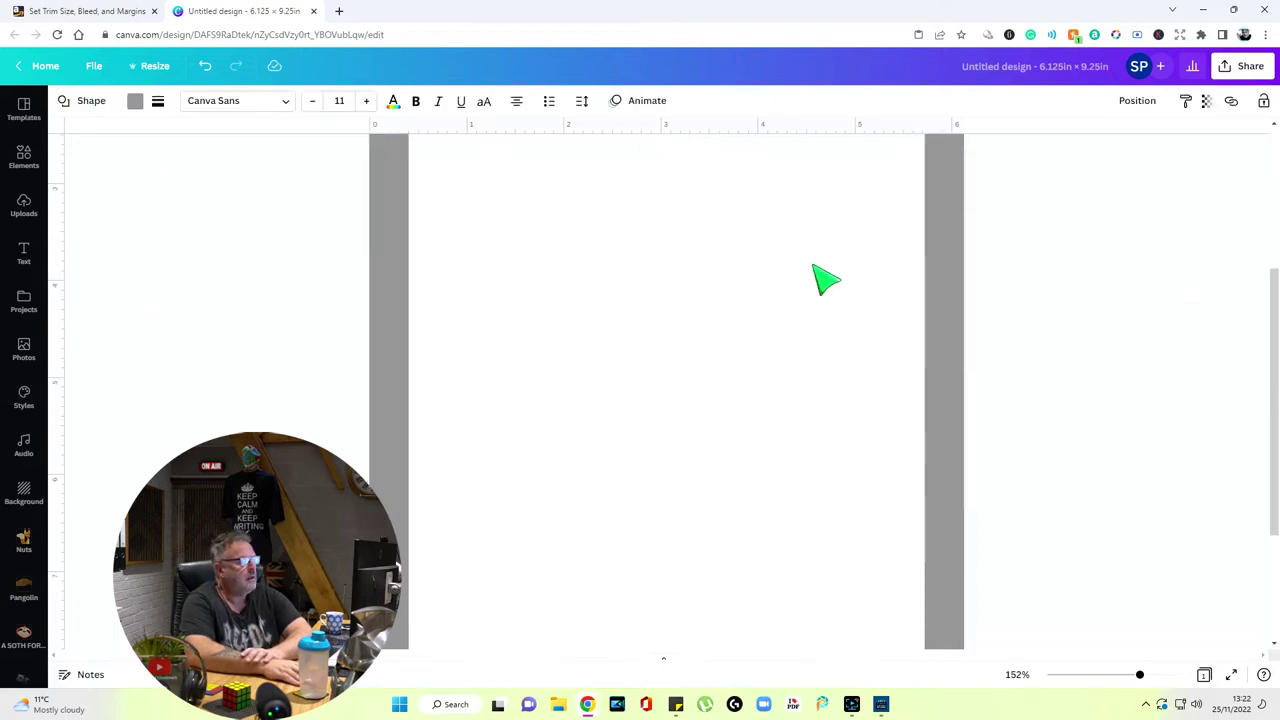
right_click(690, 484)
left_click(740, 508)
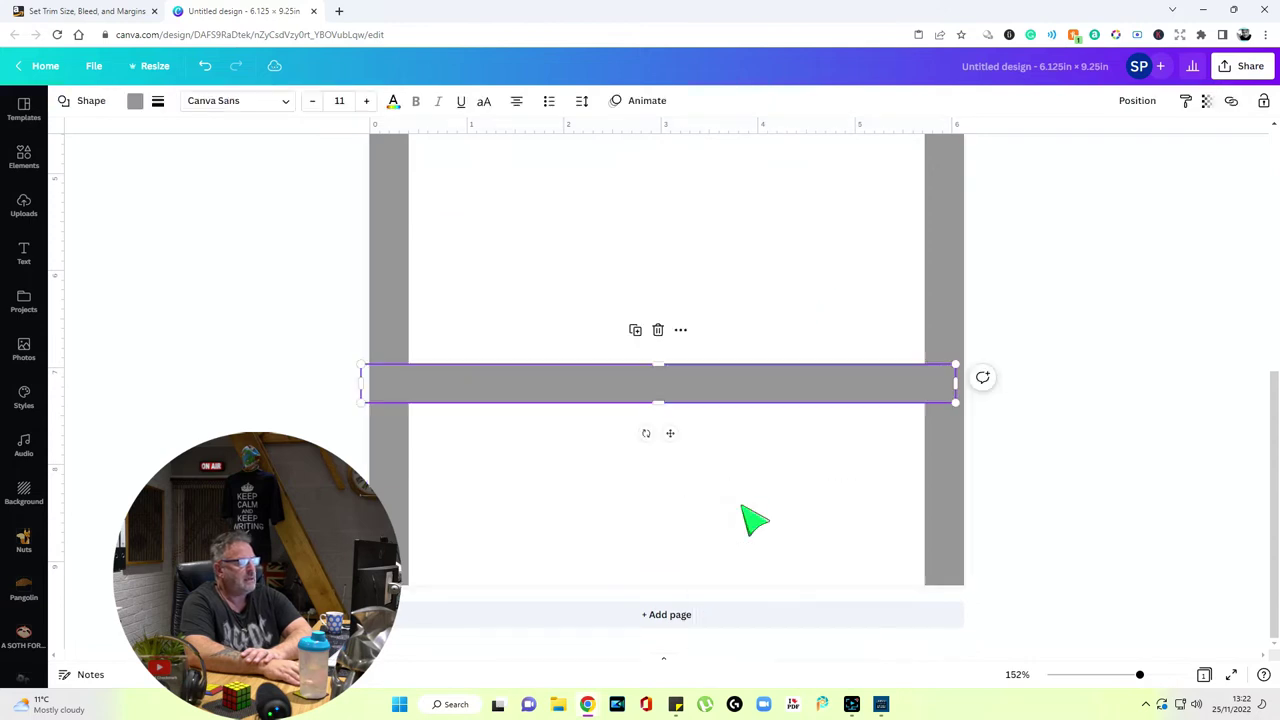
left_click_drag(775, 388, 803, 556)
left_click(1025, 444)
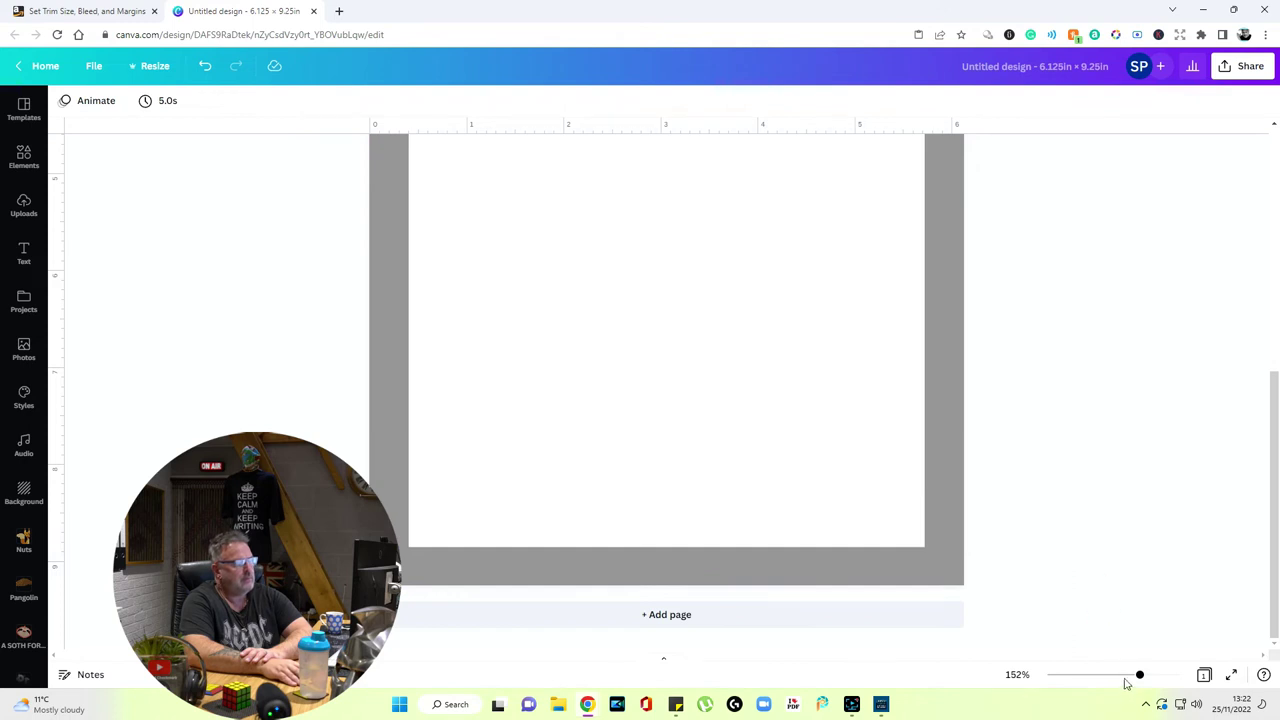
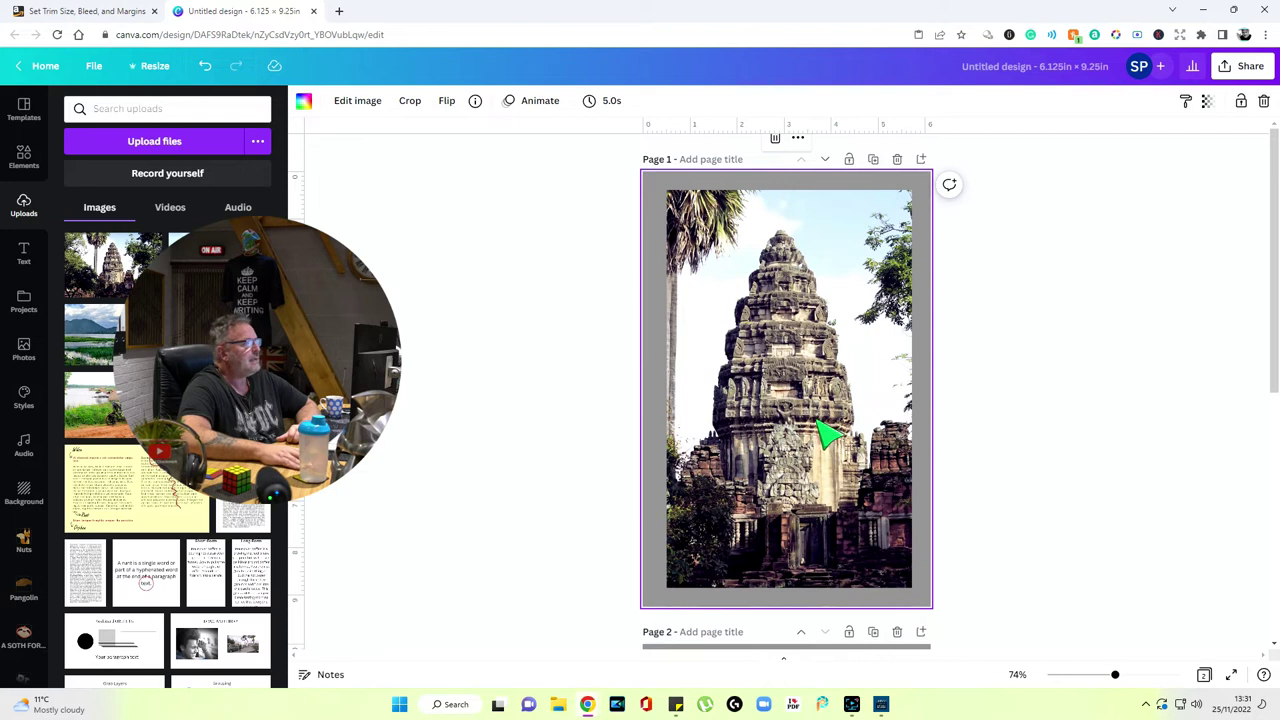
Apply a black-and-white filter to the temple photo on page 1
left_click(360, 102)
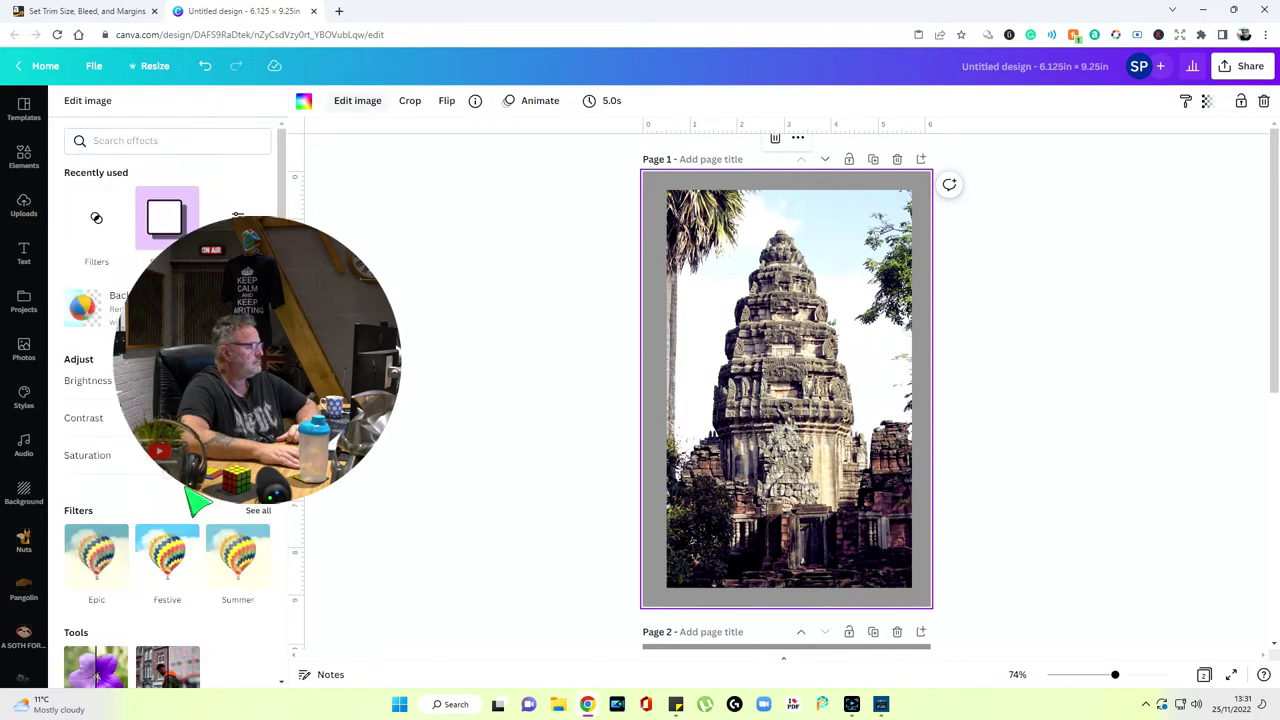
left_click(259, 511)
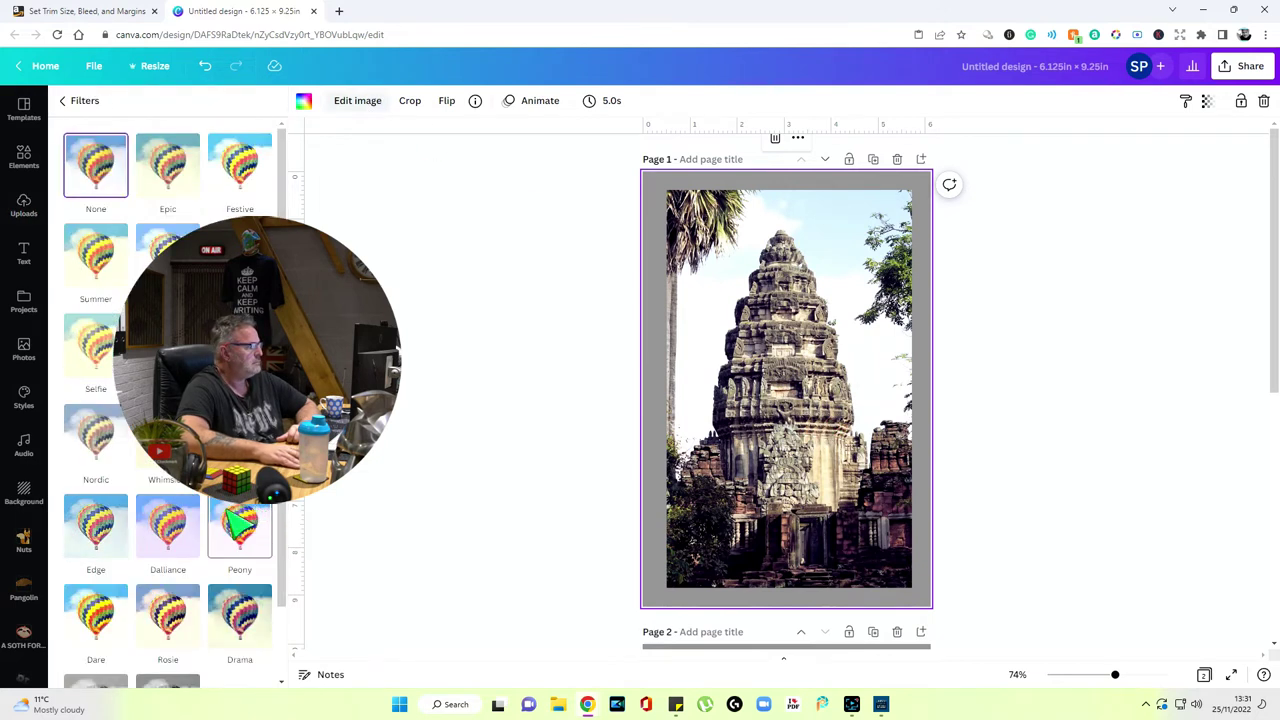
scroll(240, 520, "down", 2)
left_click(100, 625)
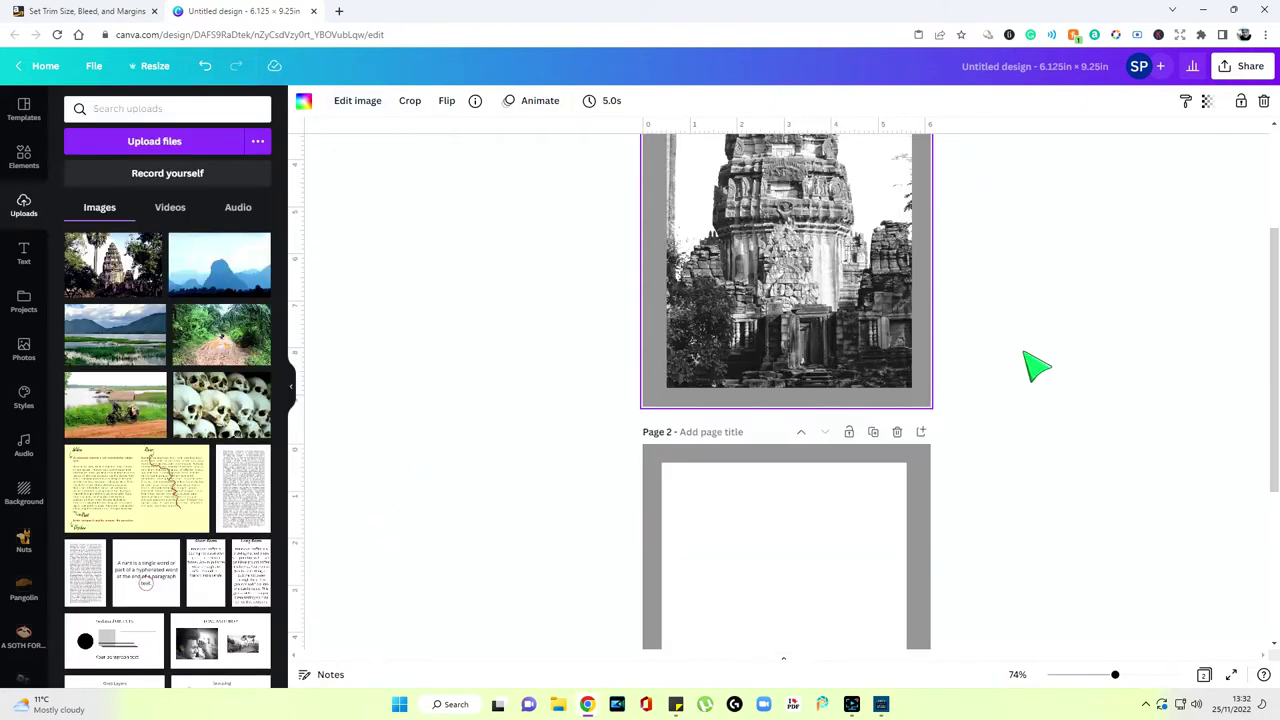
scroll(1030, 362, "up", 3)
left_click(1010, 381)
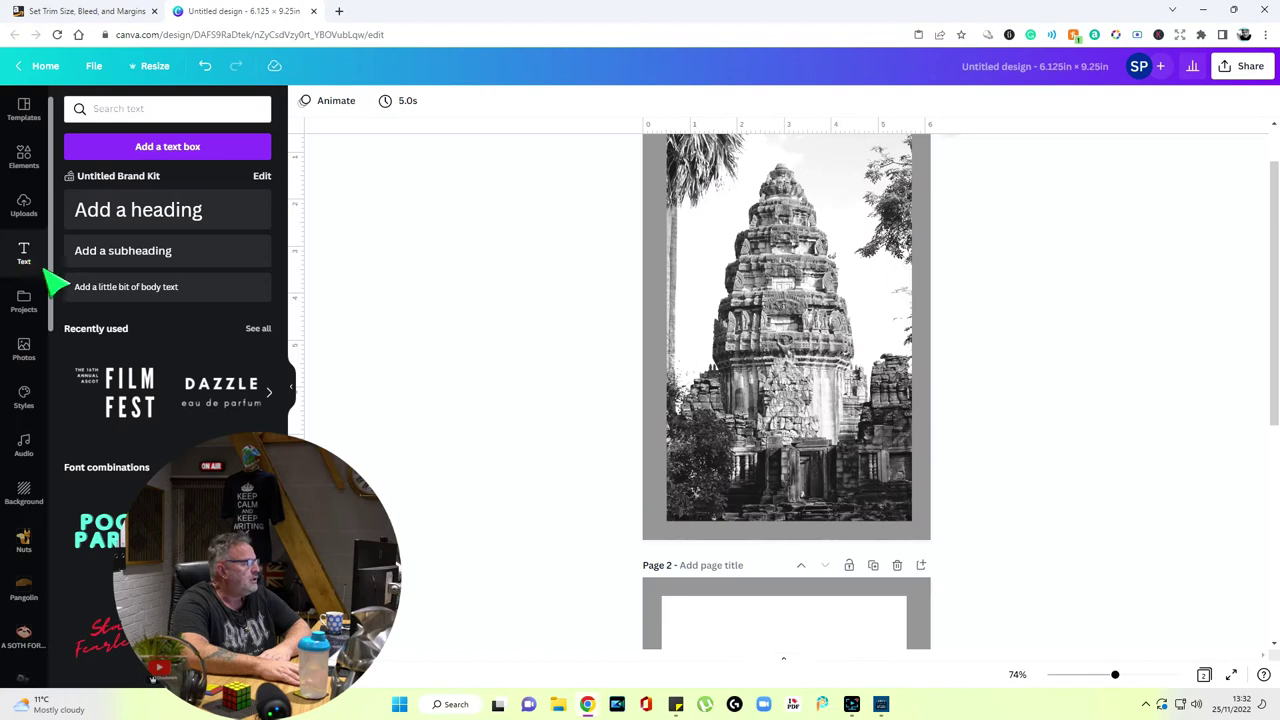
Add the recently used script text combination to the design and move it onto page 2
left_click(269, 392)
scroll(280, 405, "down", 1)
left_click_drag(280, 405, 806, 509)
left_click_drag(736, 287, 792, 645)
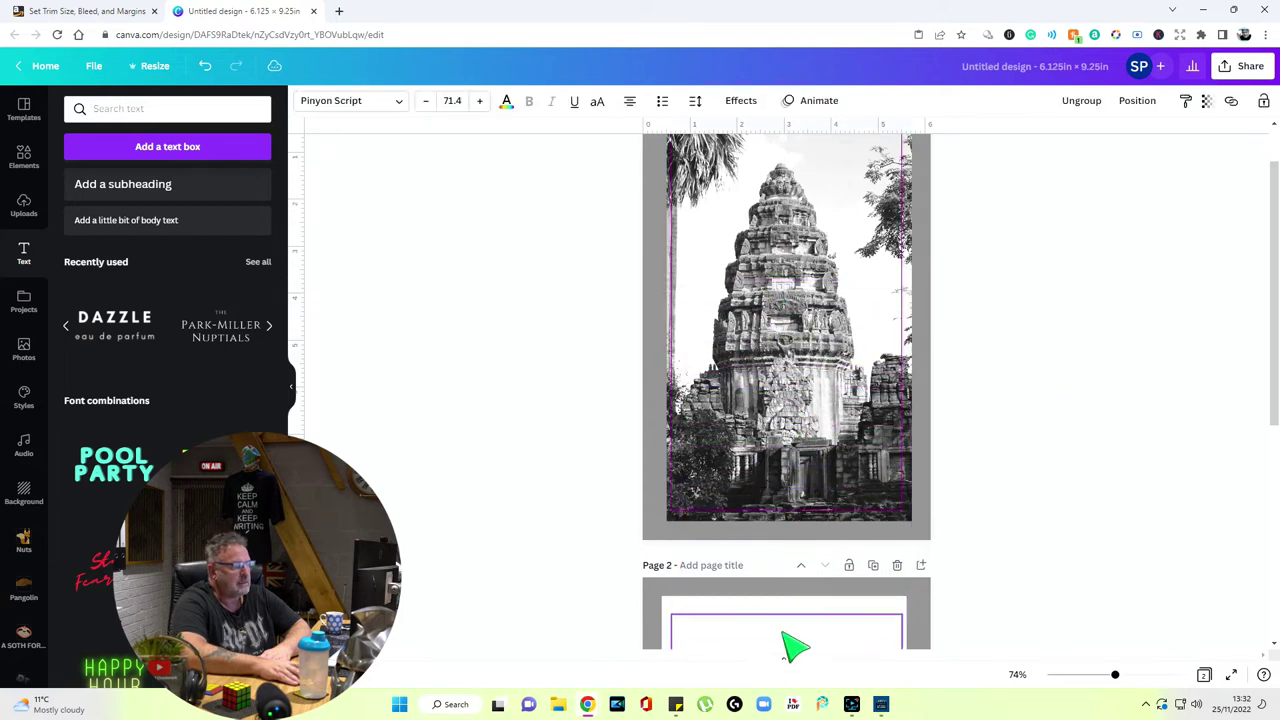
Replace the script heading of the text combination on page 2 with "Cycling Southeast Asia"
scroll(843, 594, "down", 3)
left_click(860, 340)
left_click_drag(862, 340, 731, 343)
type("Cycling Southeast Asia")
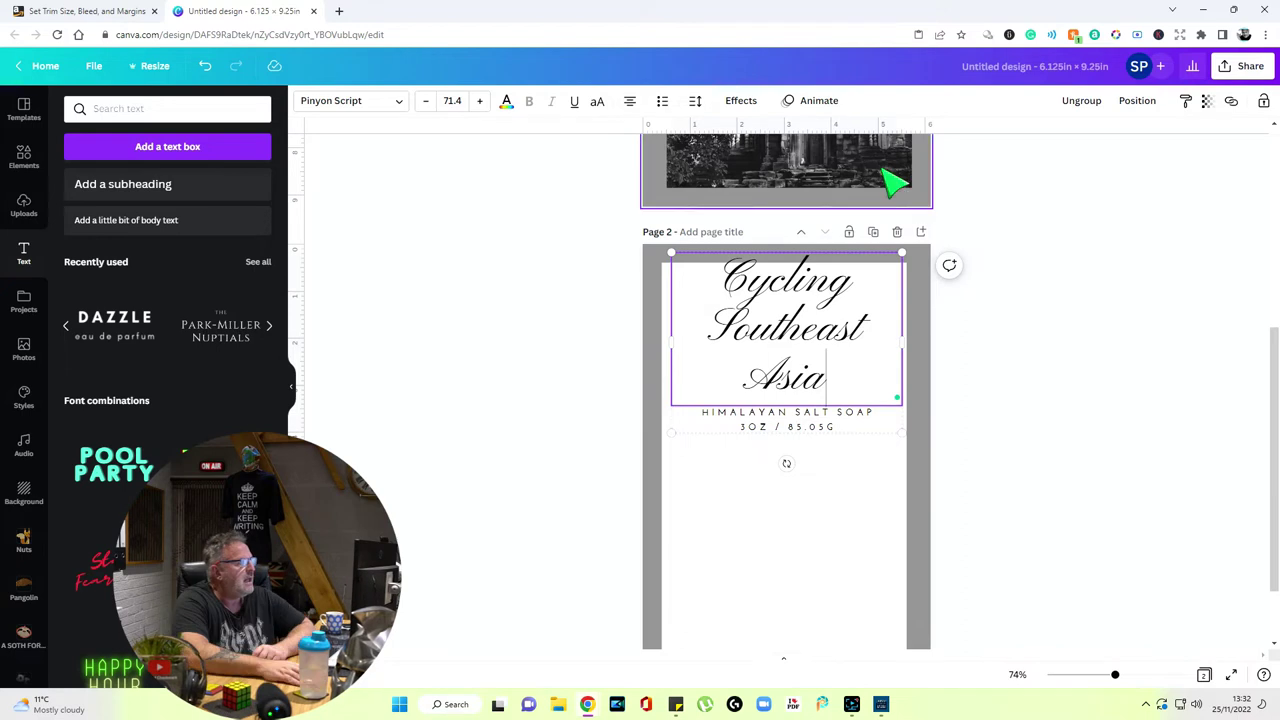
Reduce the title's font size until "Cycling Southeast Asia" fits on two lines
left_click(425, 101)
left_click(425, 101)
left_click(425, 101)
left_click(425, 101)
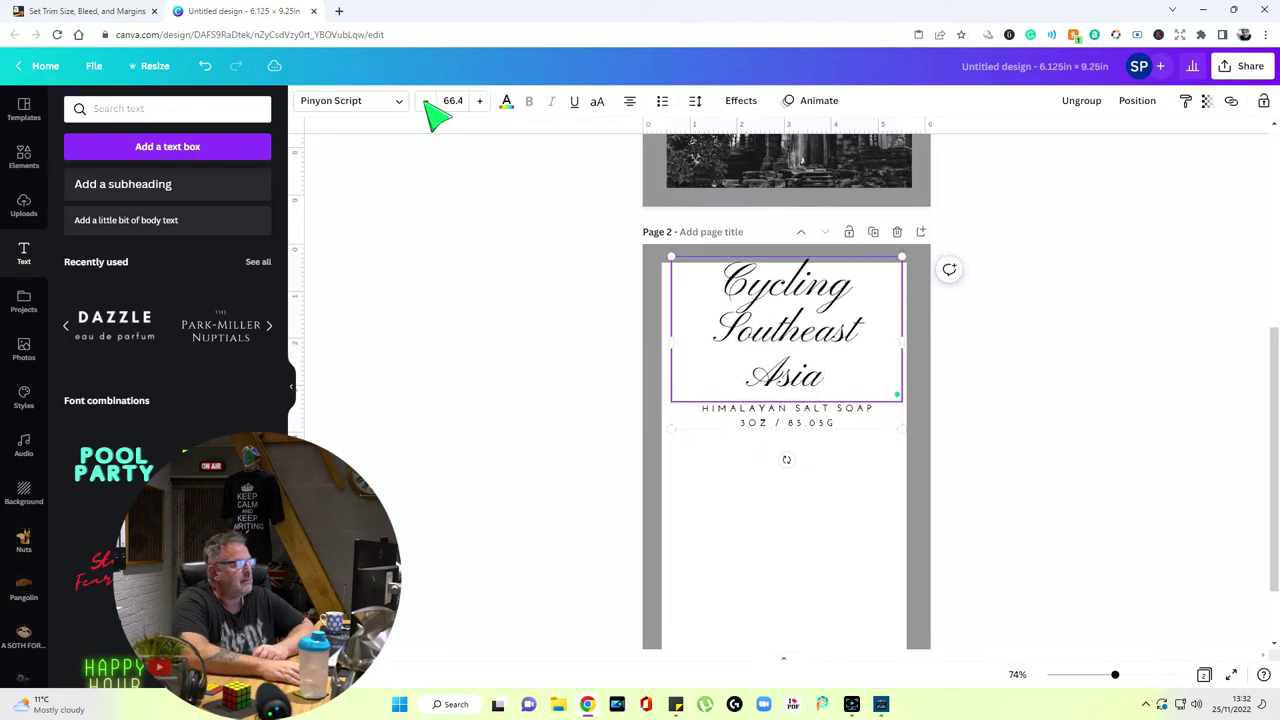
left_click(425, 101)
left_click(425, 101)
left_click(425, 101)
Delete the "Himalayan Salt Soap" subtitle below the title
scroll(975, 482, "up", 2)
left_click(830, 525)
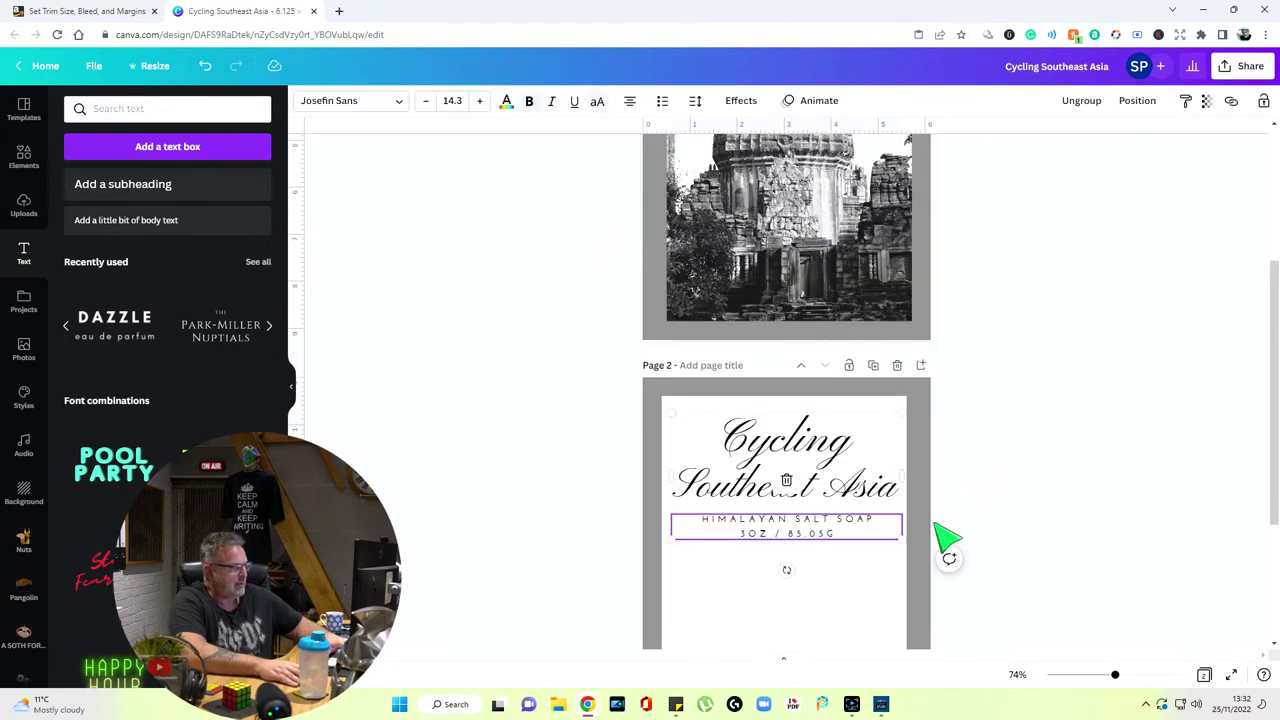
key("Delete")
Move the title onto the lower part of the temple photo on page 1 and colour its text white
left_click_drag(808, 489, 810, 292)
left_click(1058, 390)
left_click(806, 310)
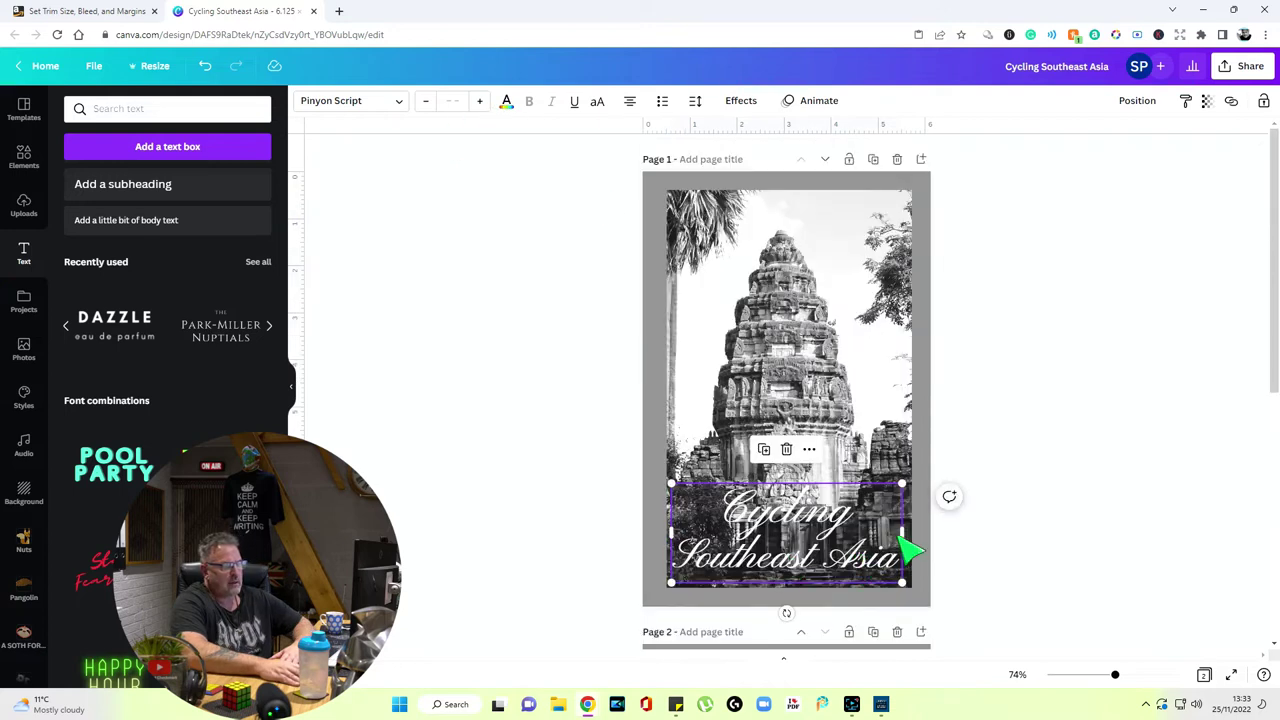
Widen the title's text box on both sides to 5.2 in so it spans the temple photo between the side margins
left_click_drag(903, 535, 913, 537)
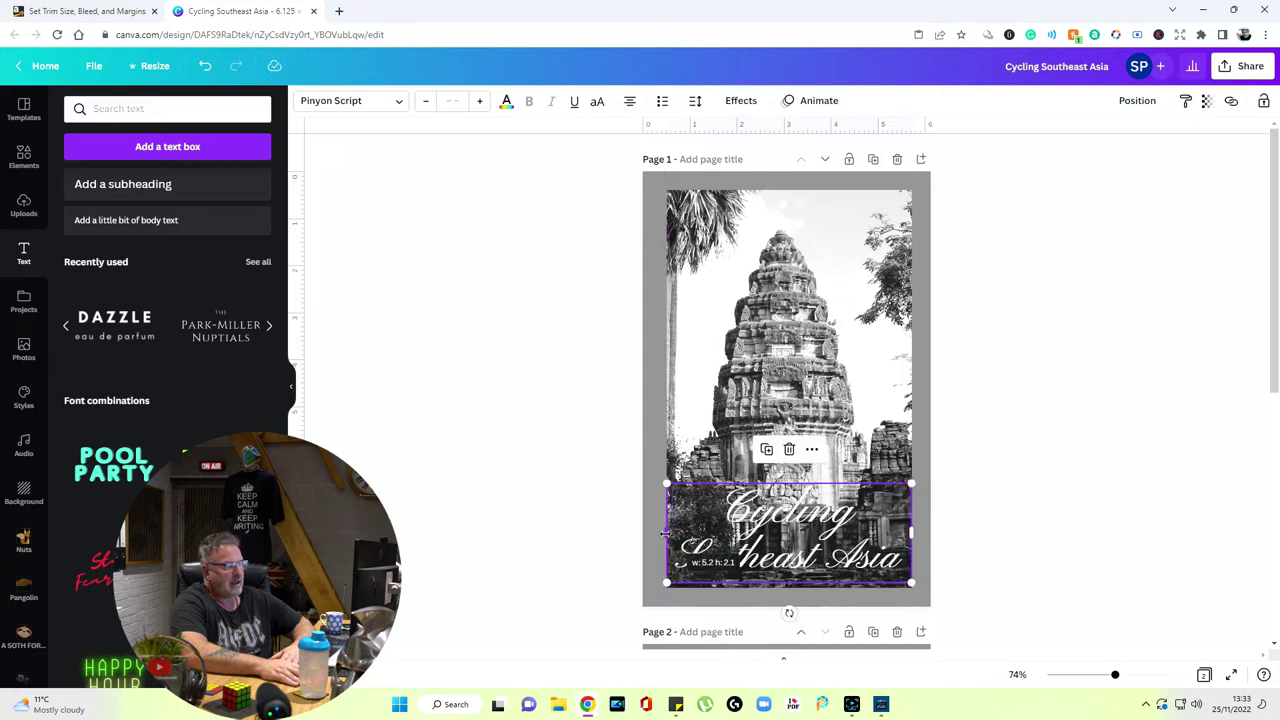
left_click(1112, 490)
left_click(823, 550)
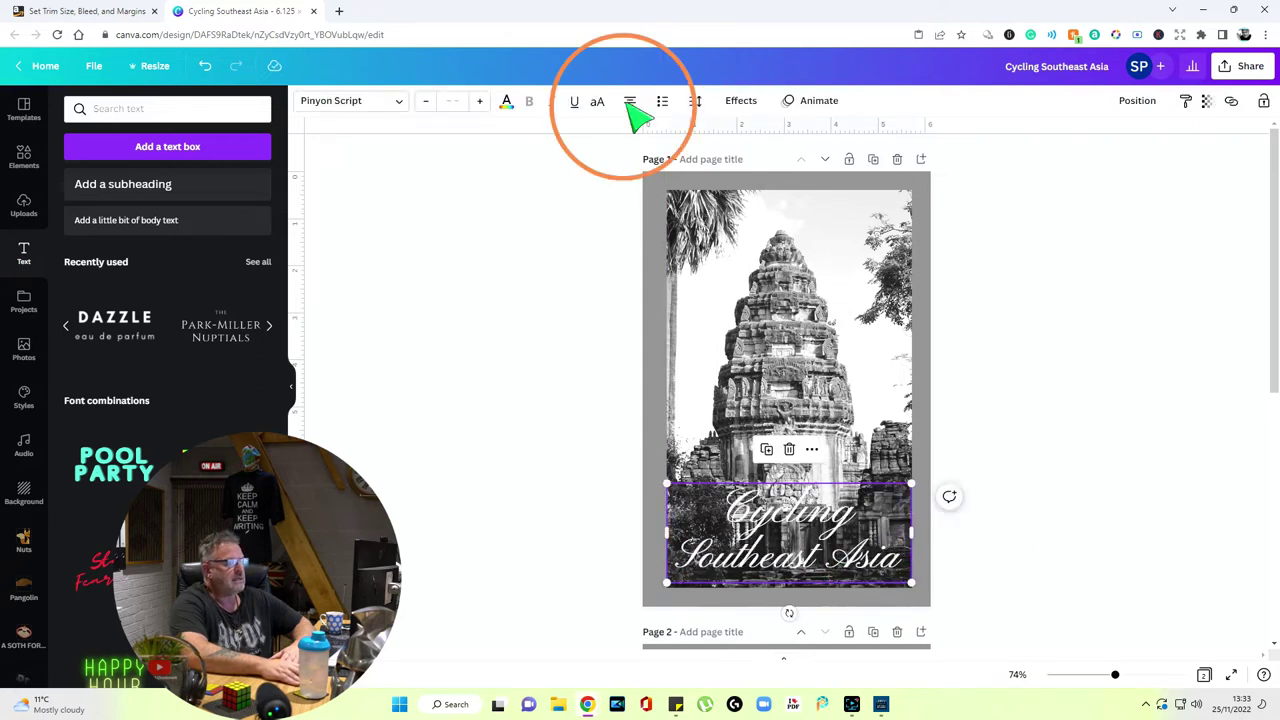
left_click(1070, 379)
scroll(1082, 392, "down", 2)
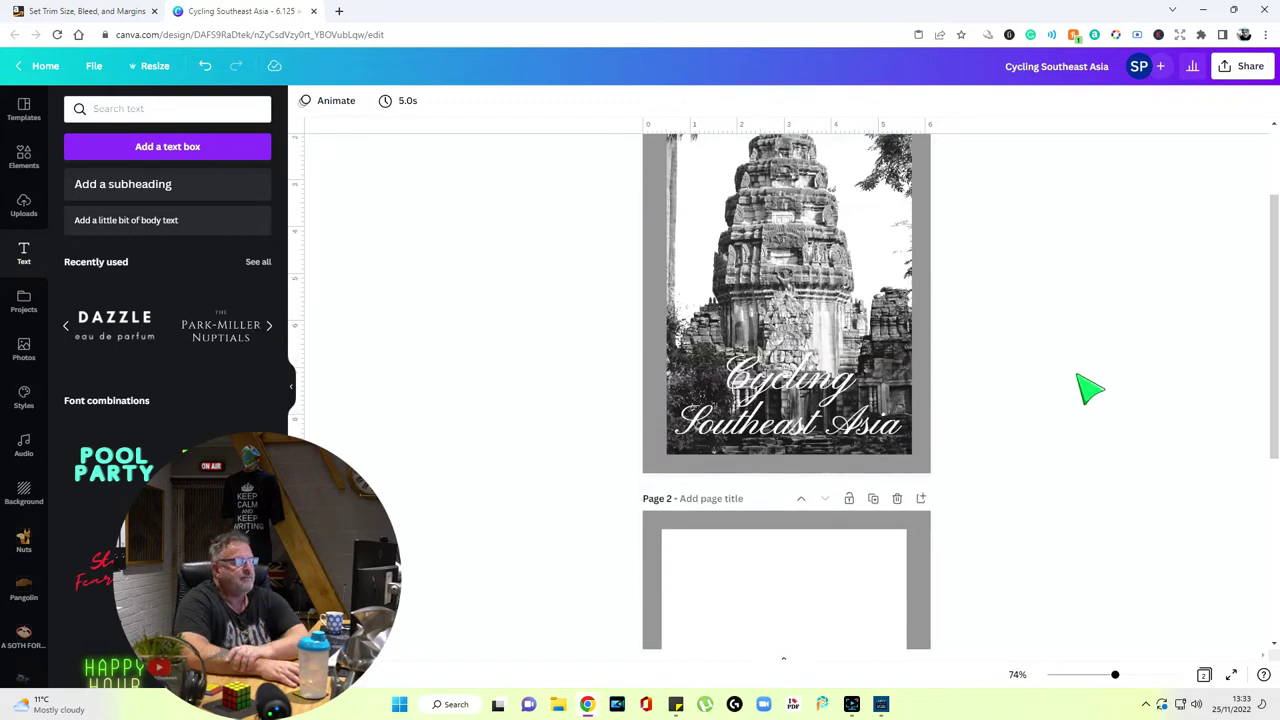
scroll(1068, 383, "up", 2)
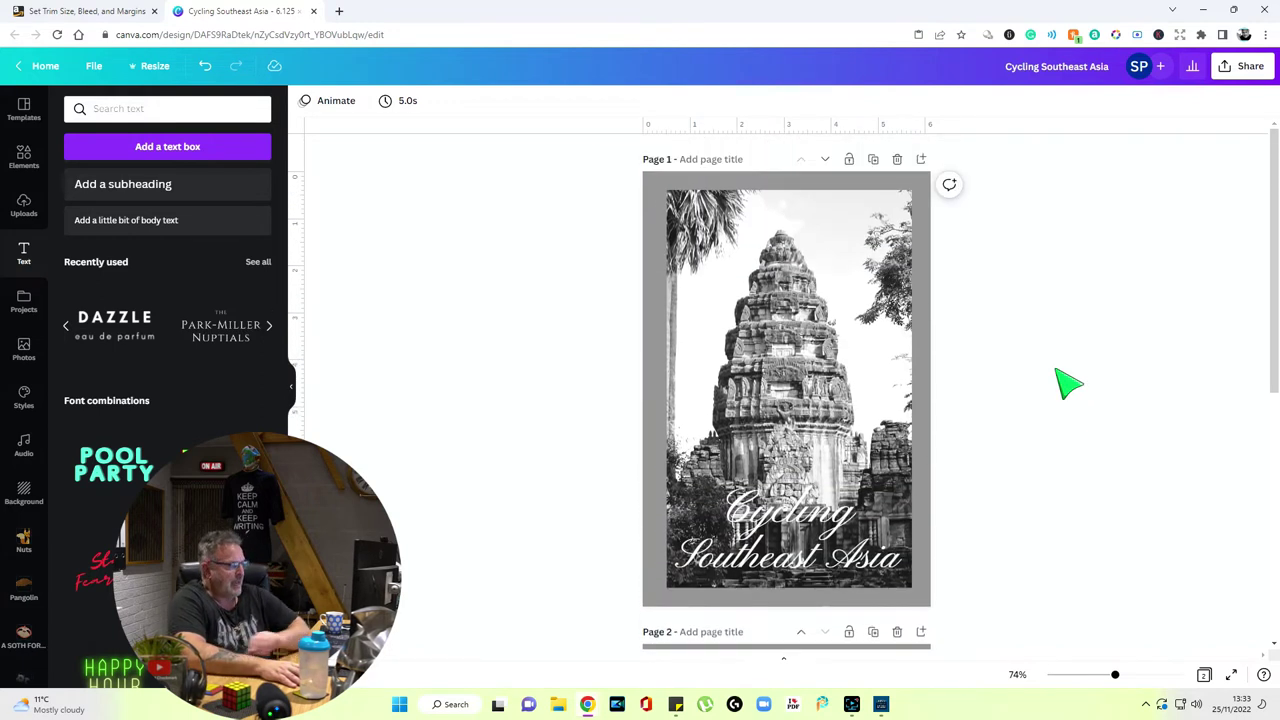
Try deleting the grey margin strips on page 1 to preview the page without them, and undo the deletions
left_click(871, 200)
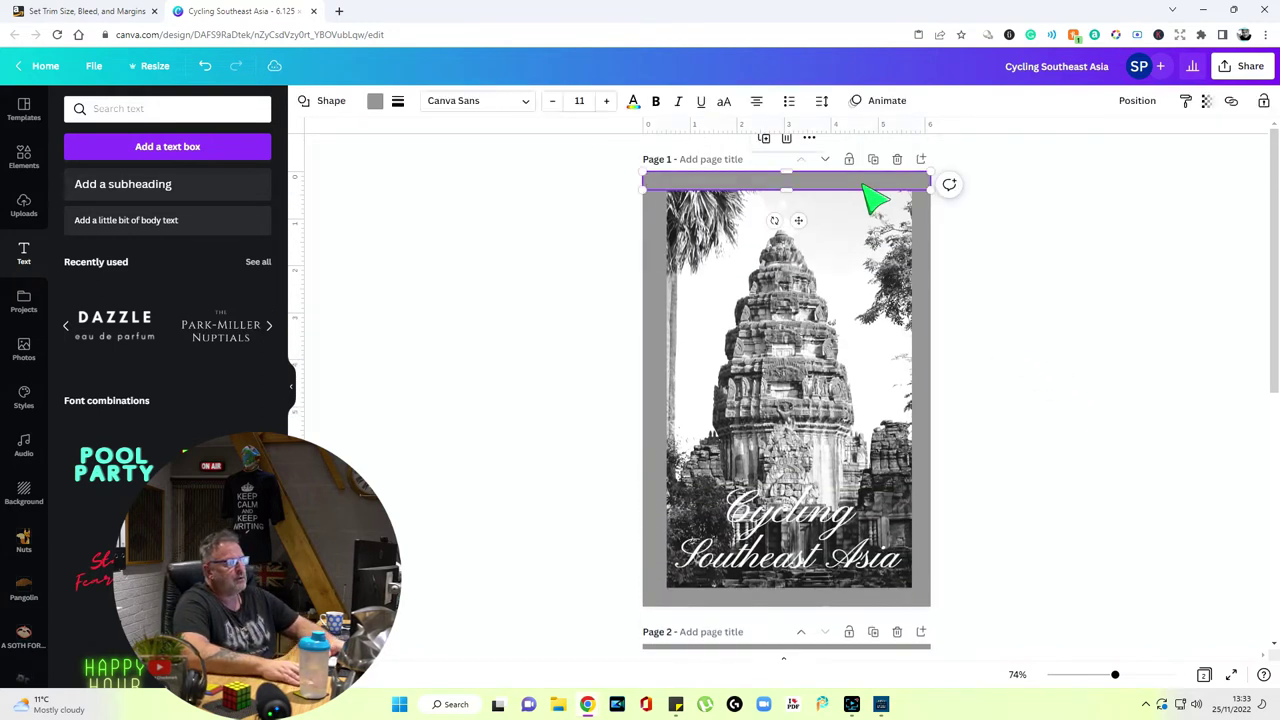
left_click(943, 286)
left_click_drag(690, 375, 674, 386)
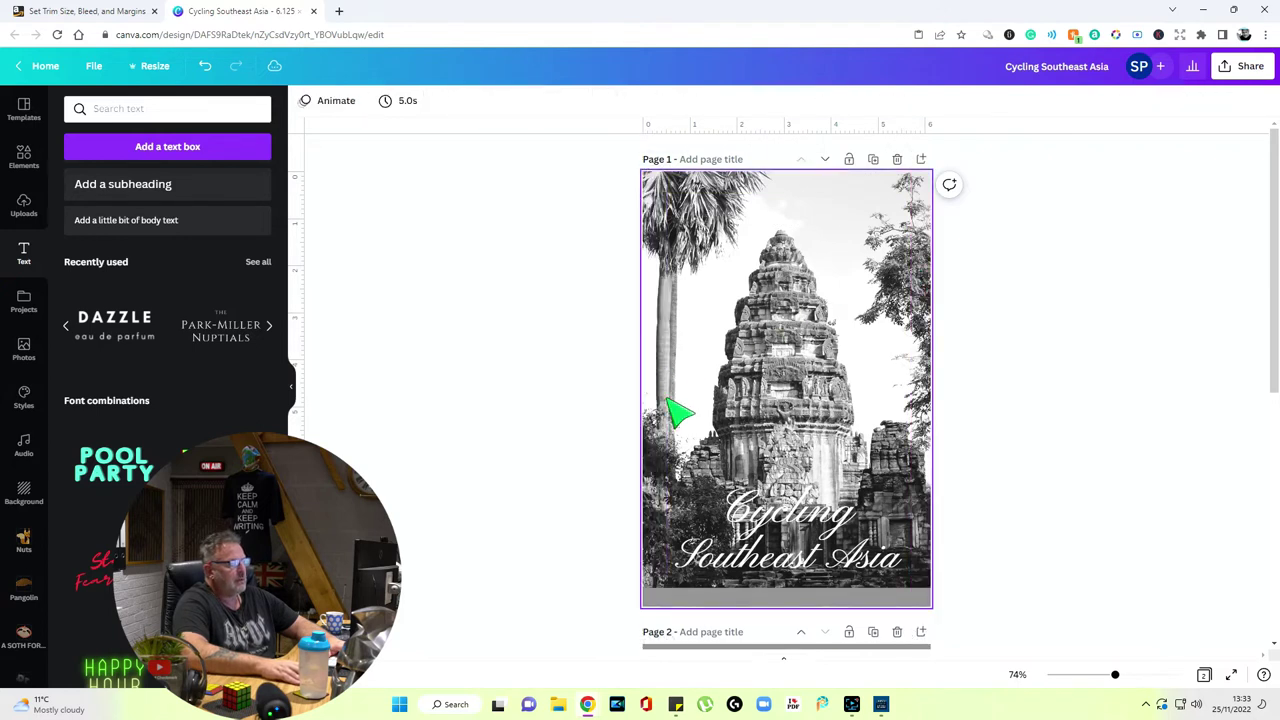
left_click(708, 600)
left_click(1183, 441)
scroll(1114, 423, "down", 3)
scroll(1114, 423, "up", 3)
key("ctrl+z")
Change the font of the "Cycling Southeast Asia" title on page 1 to Suranna
left_click(846, 528)
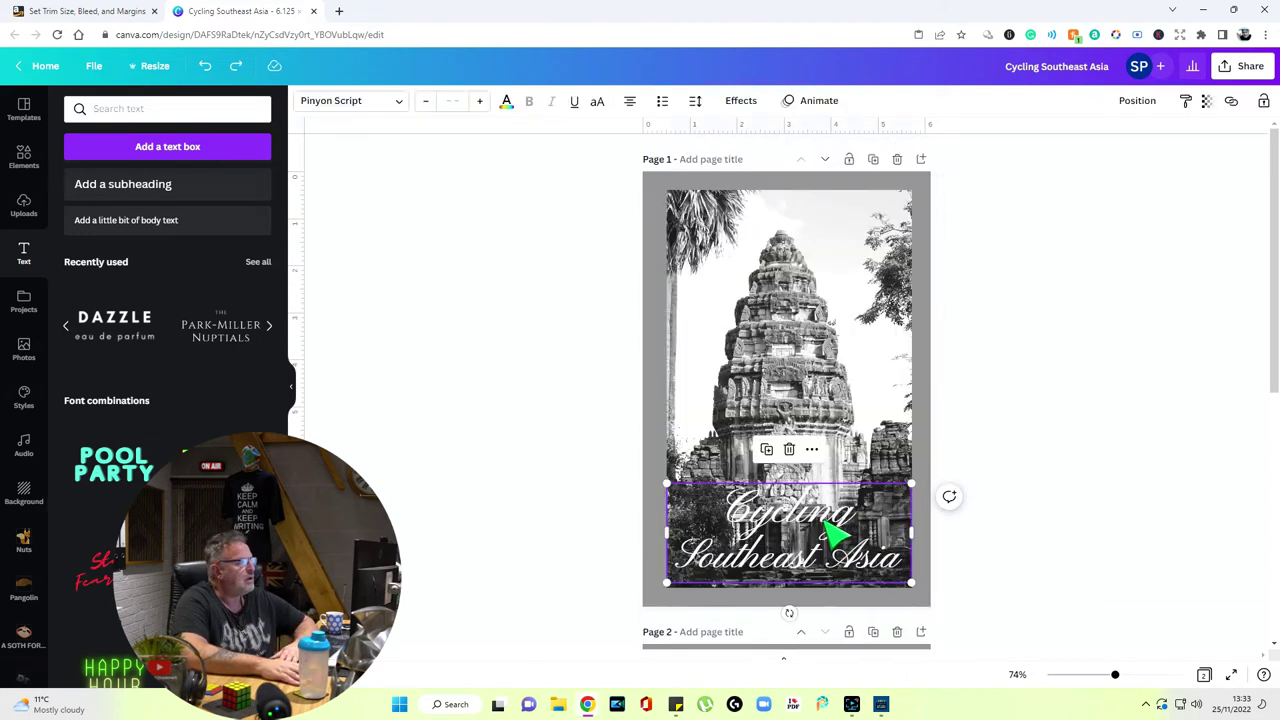
left_click(350, 100)
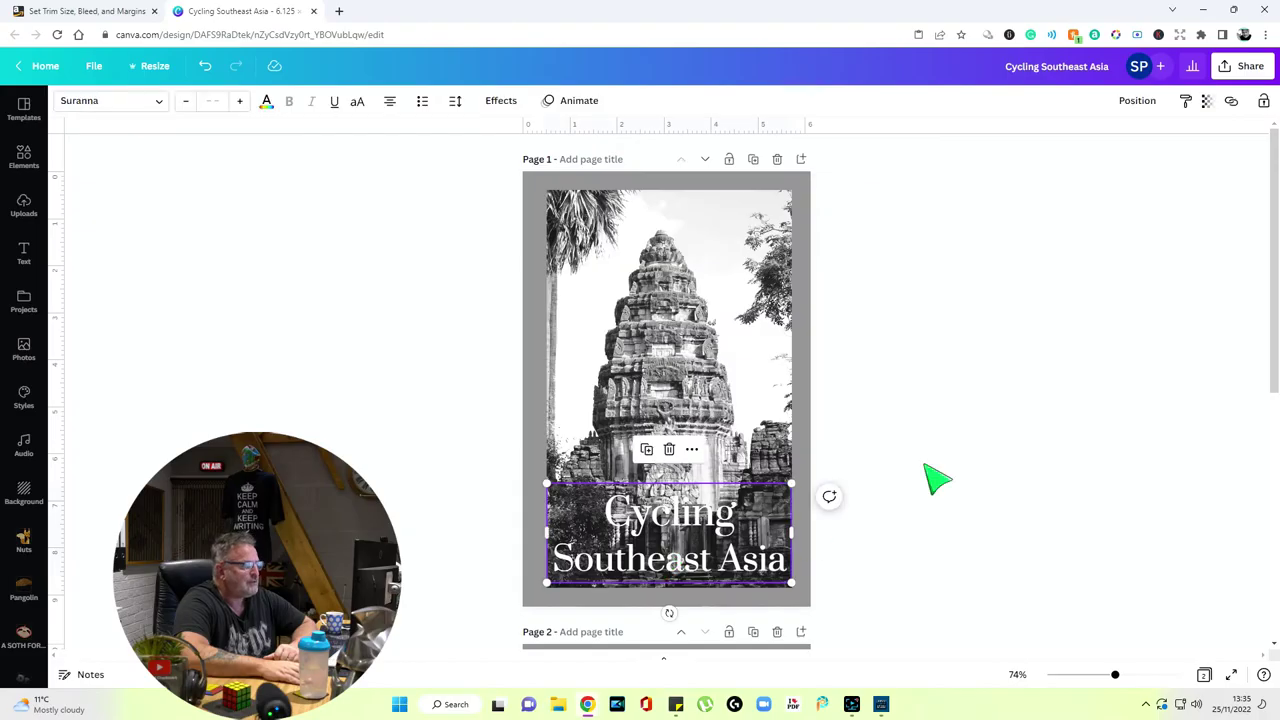
left_click(938, 480)
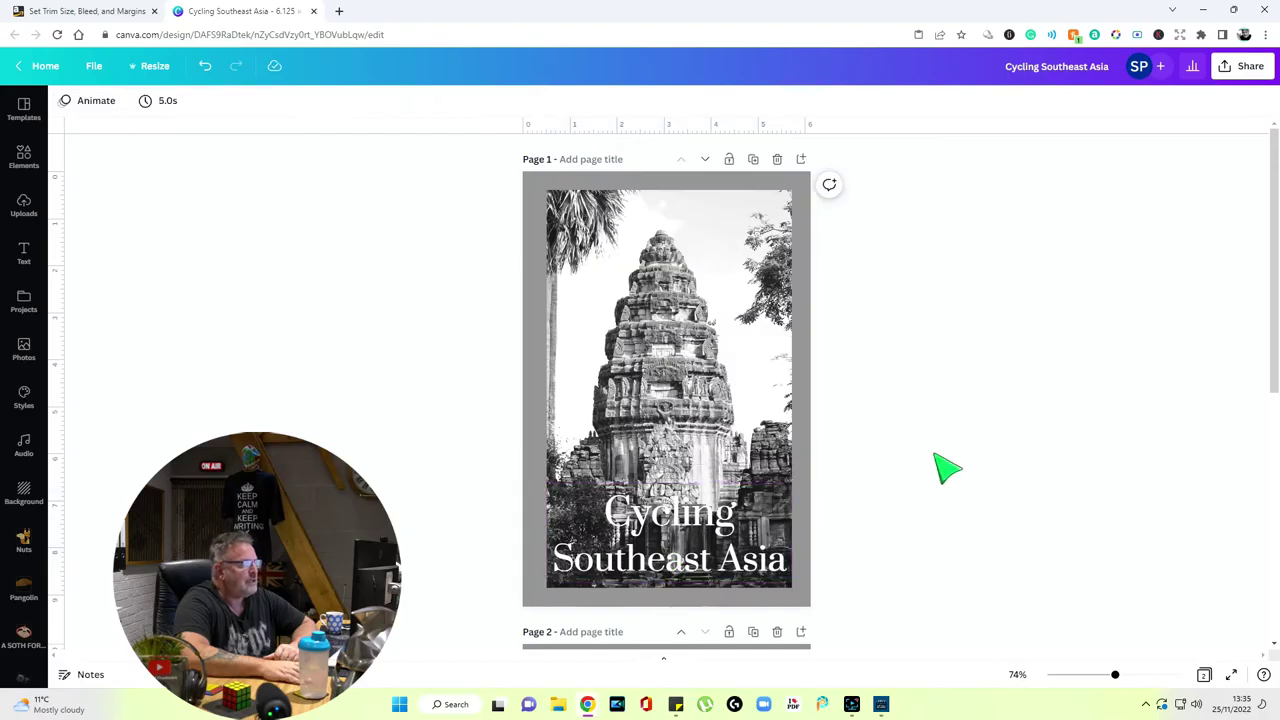
scroll(925, 440, "down", 5)
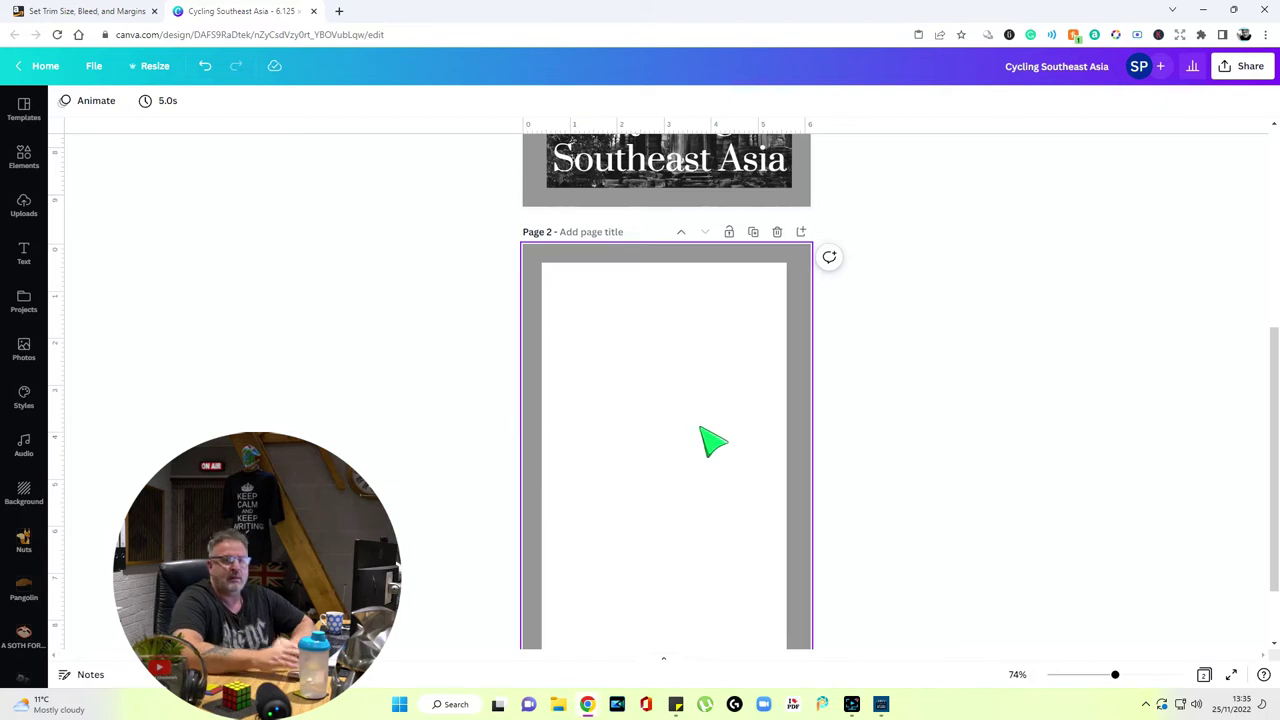
left_click(714, 440)
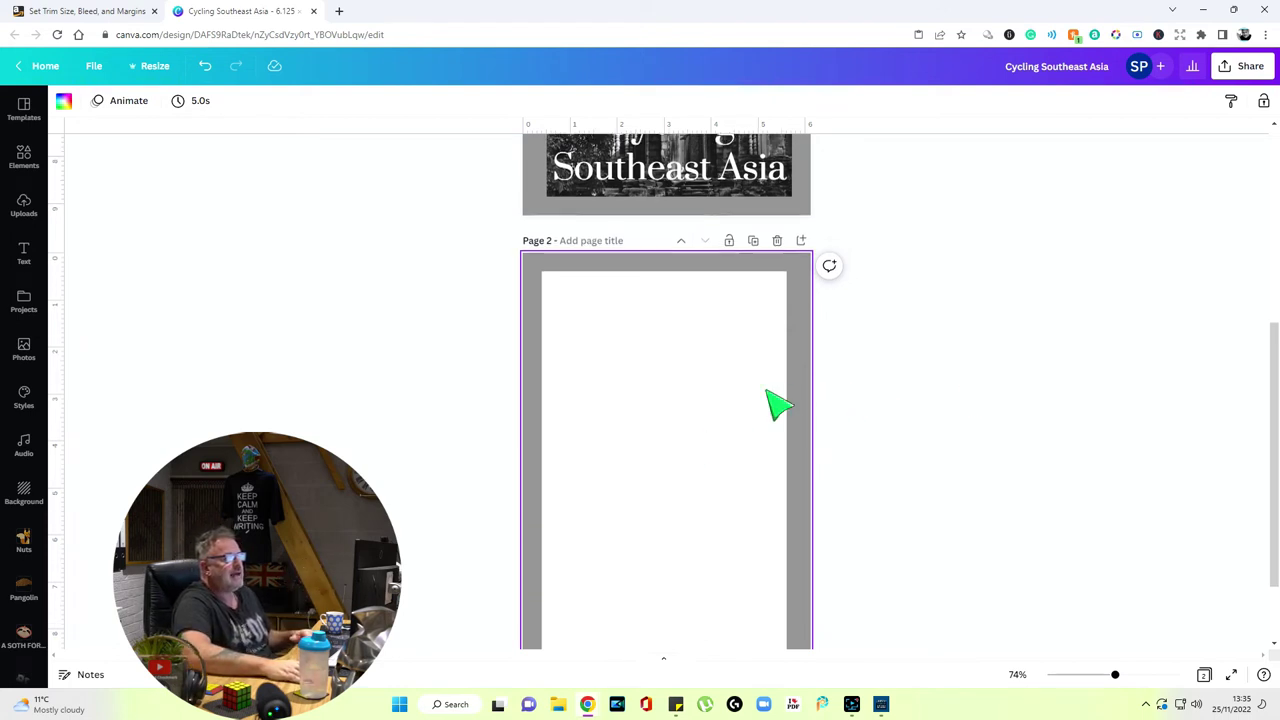
scroll(766, 400, "up", 5)
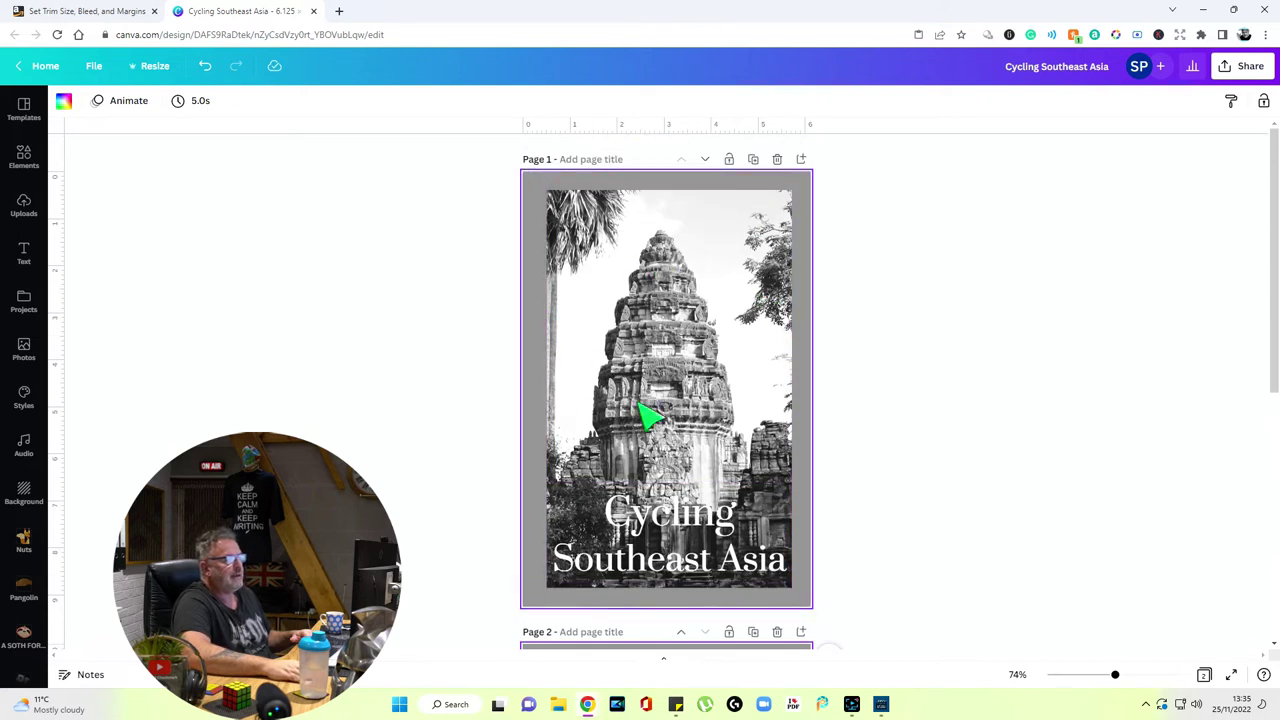
left_click(540, 293)
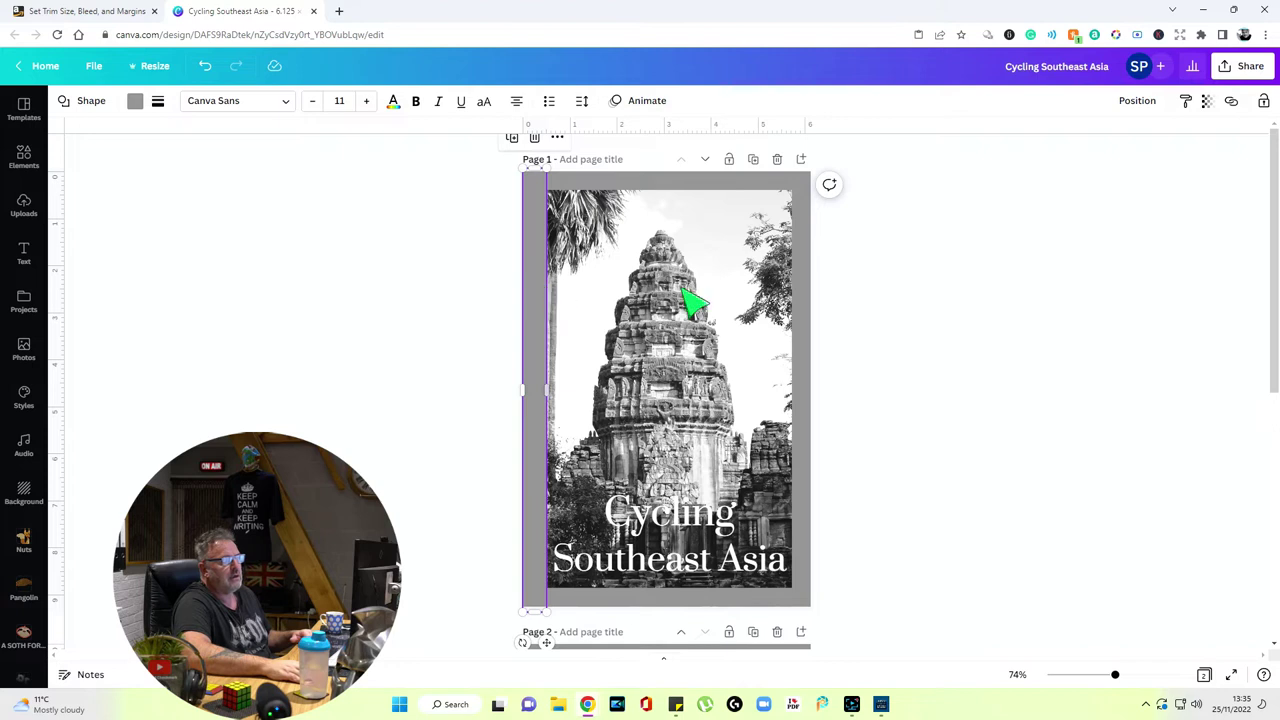
left_click(801, 295)
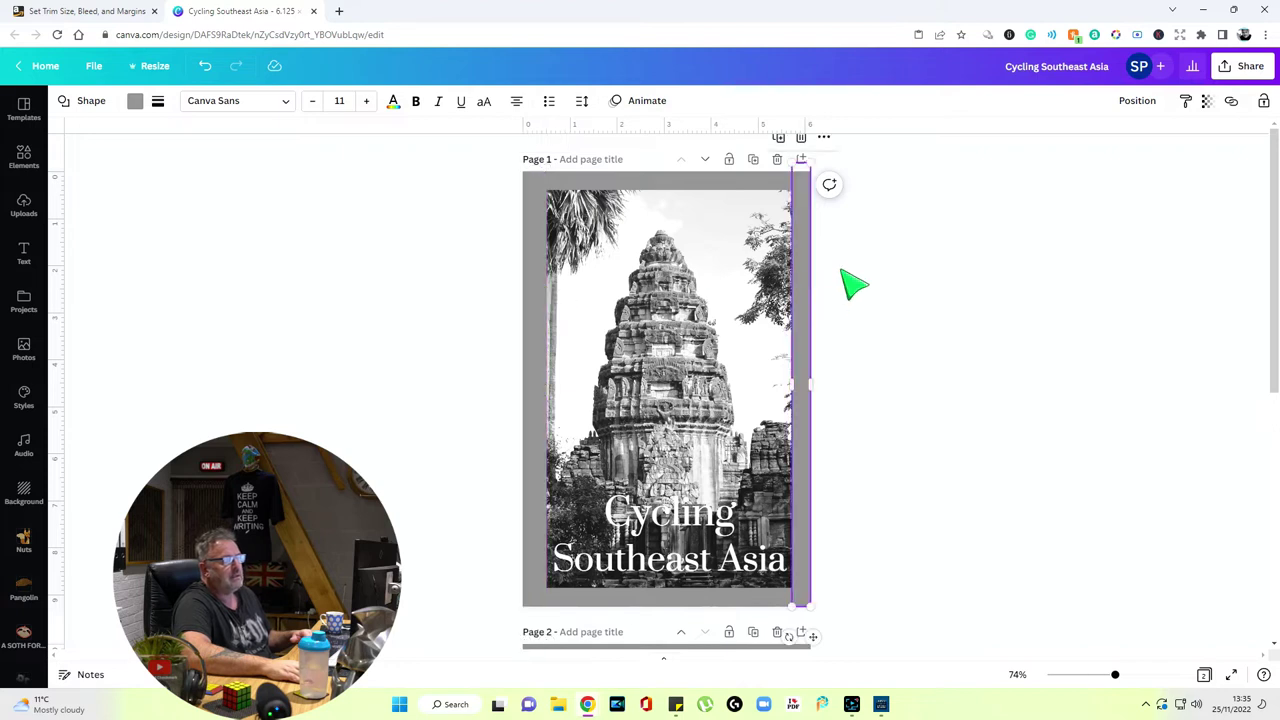
scroll(853, 285, "down", 5)
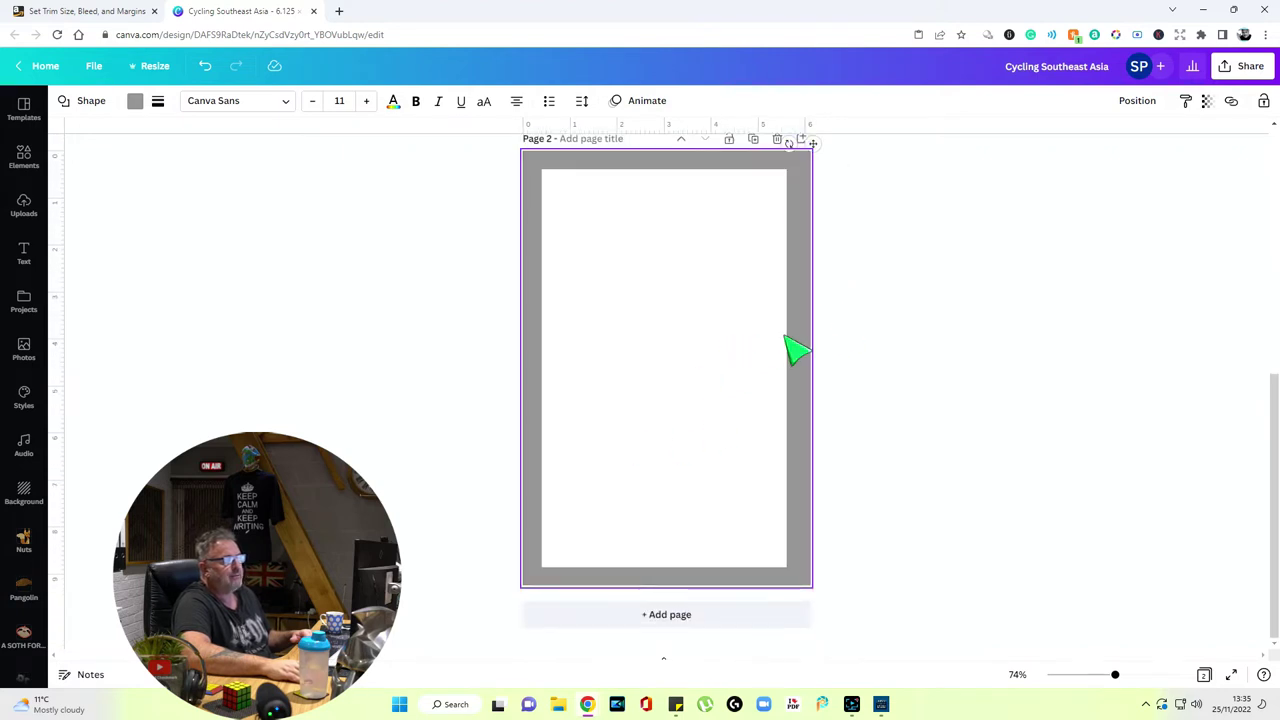
scroll(886, 380, "up", 5)
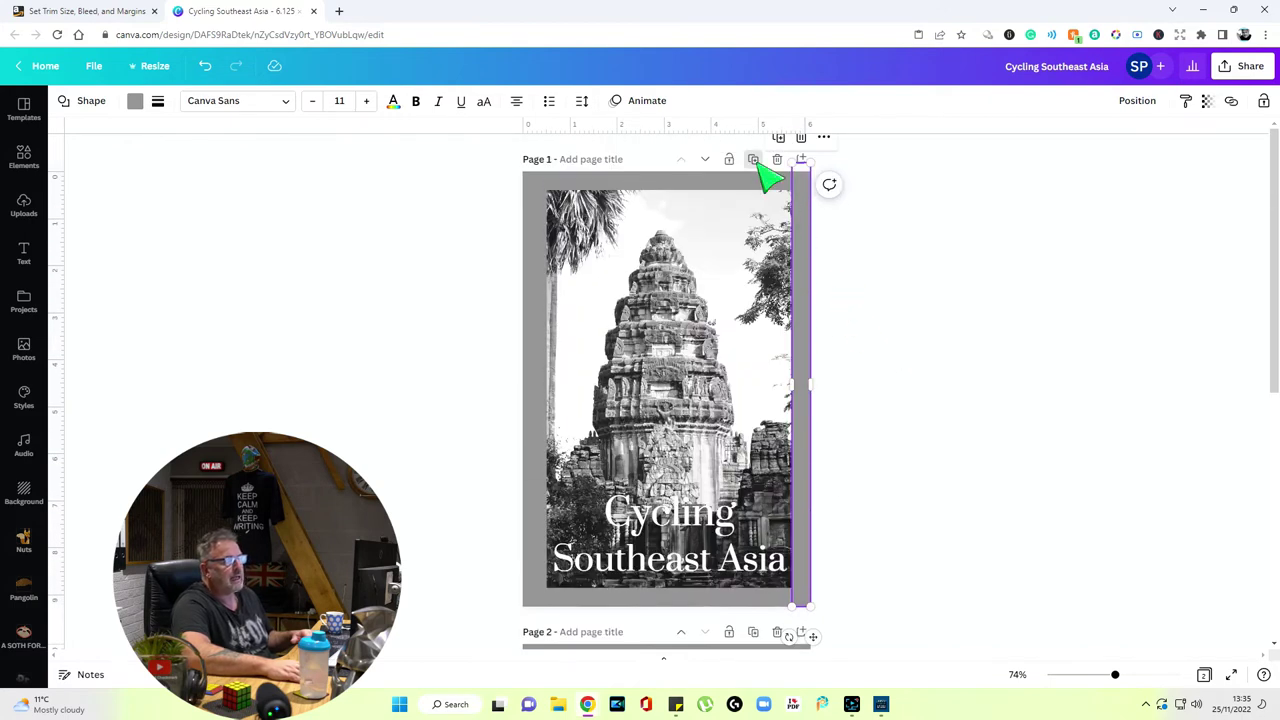
Duplicate page 1, place the copy after page 2 as page 3, and clear the temple photo and title from it
left_click(753, 160)
scroll(876, 340, "down", 5)
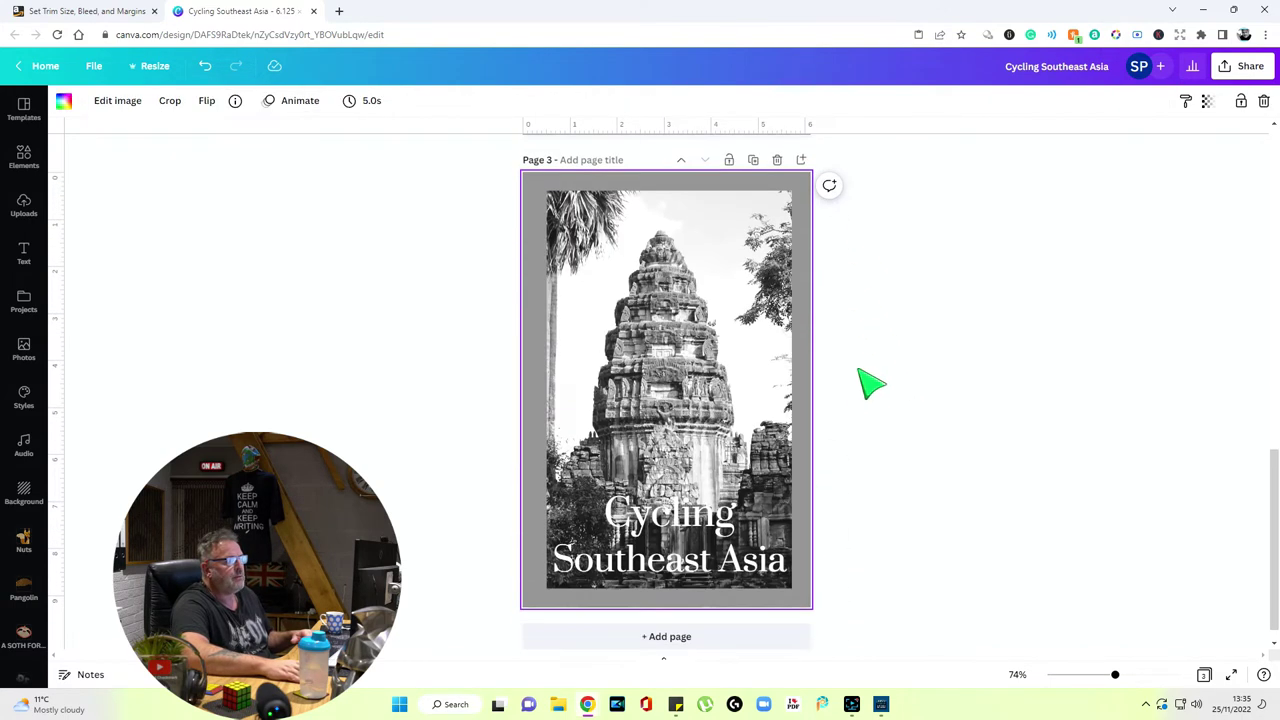
left_click(777, 400)
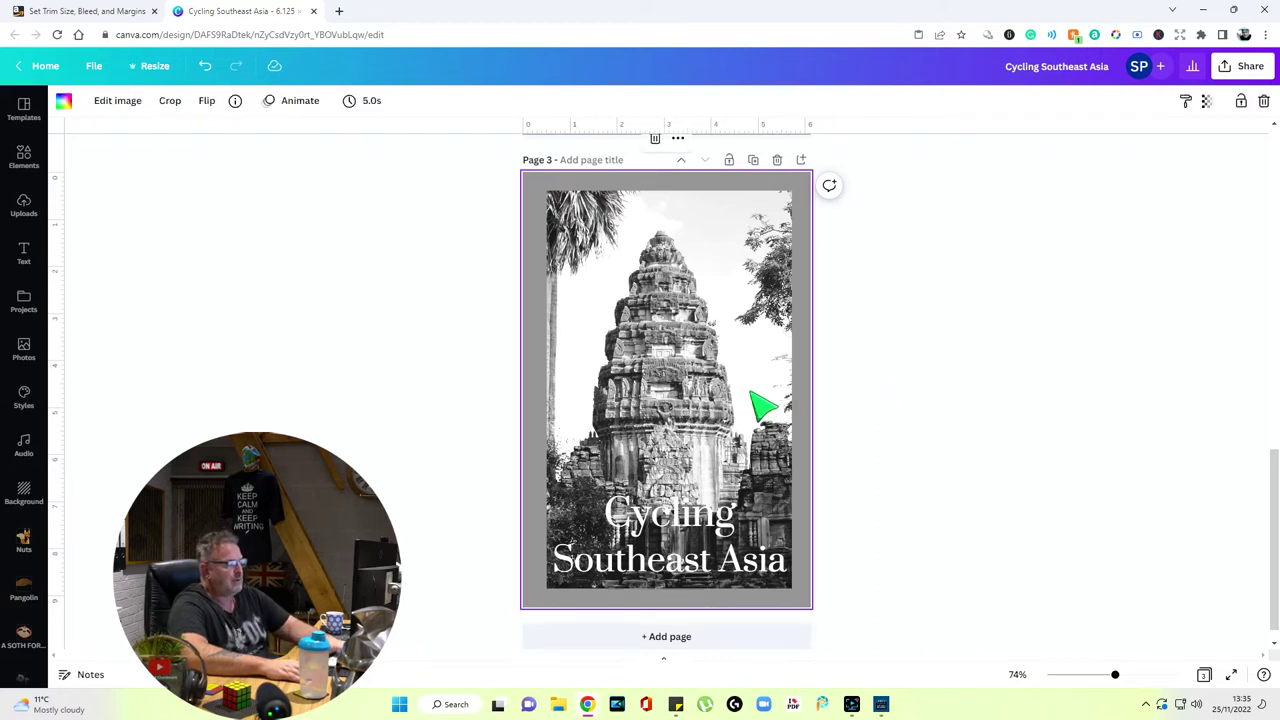
key("Delete")
scroll(957, 445, "up", 3)
scroll(957, 445, "up", 3)
Duplicate the blank page 2 and move the copy to the end of the document as page 4
left_click(766, 334)
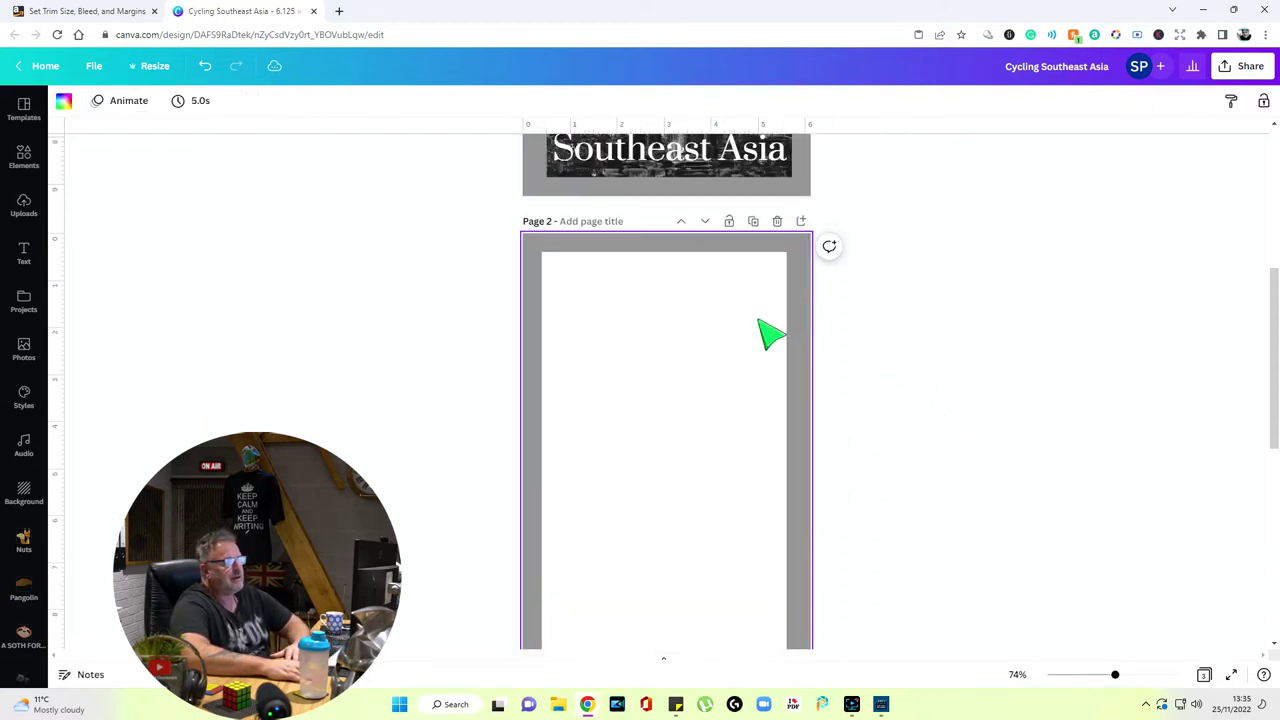
left_click(753, 221)
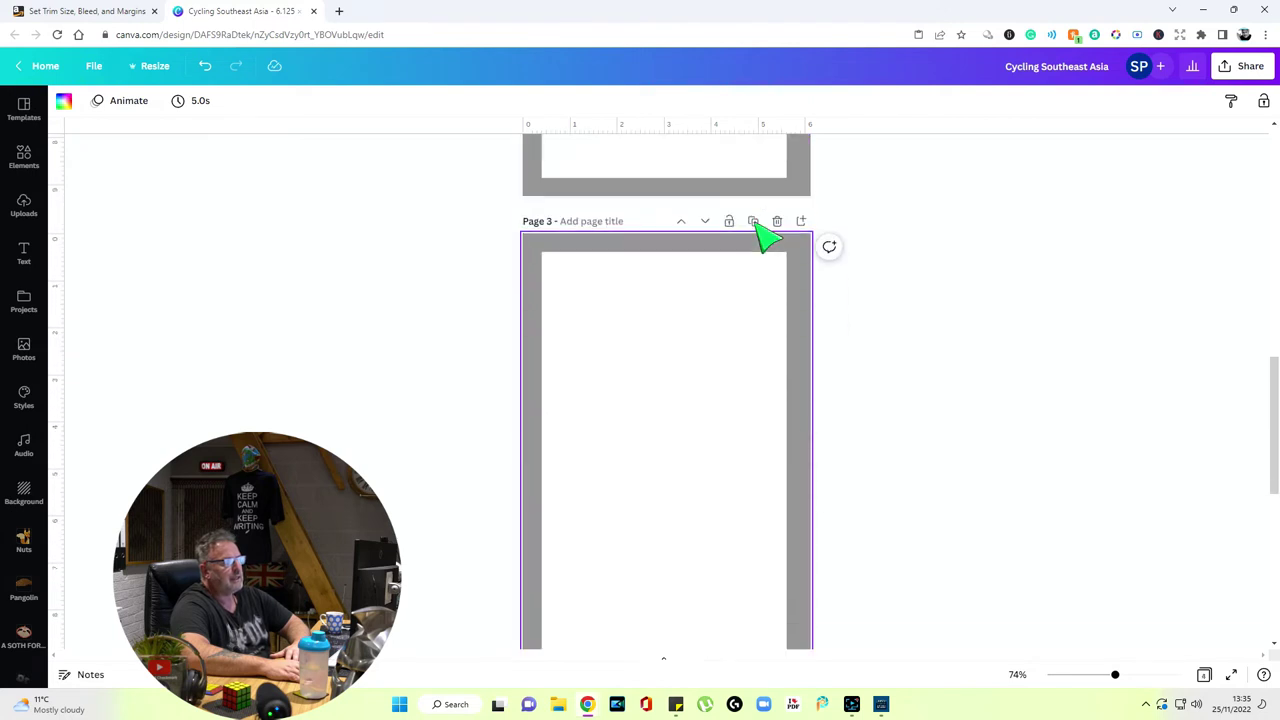
left_click(705, 221)
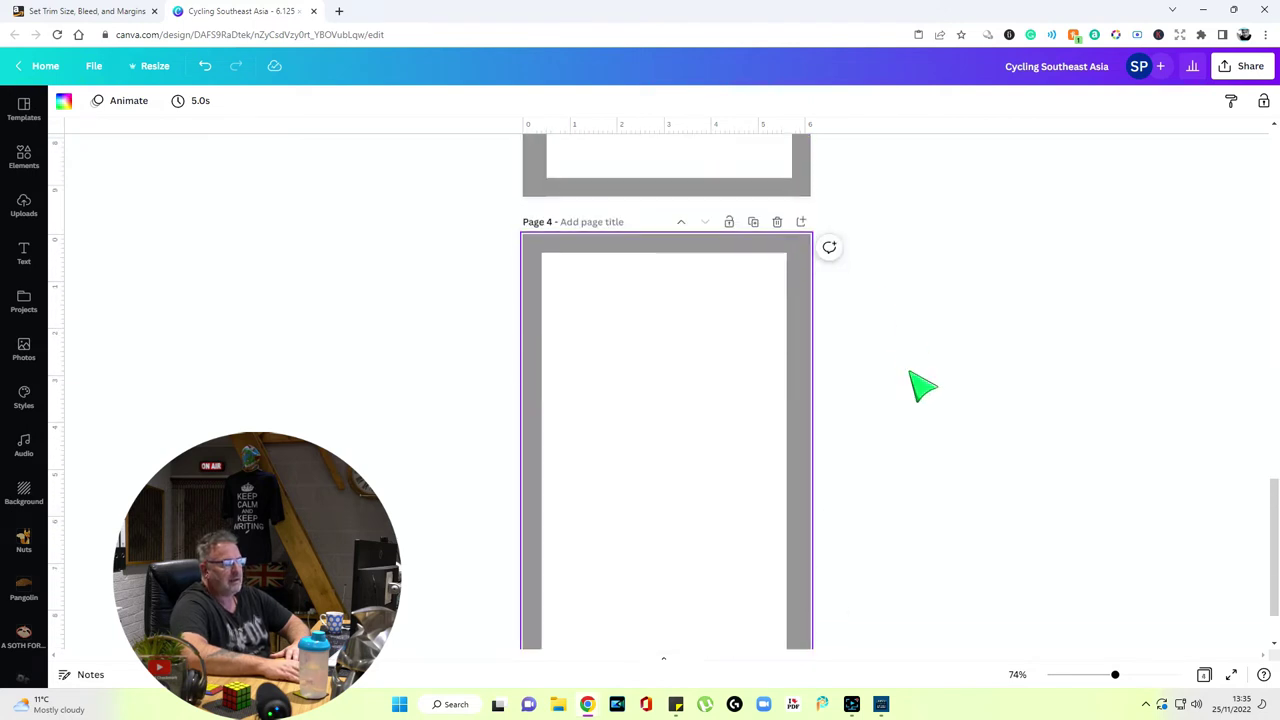
Review the four pages and compare the side margins of the left-hand and right-hand pages
left_click_drag(1115, 675, 1075, 675)
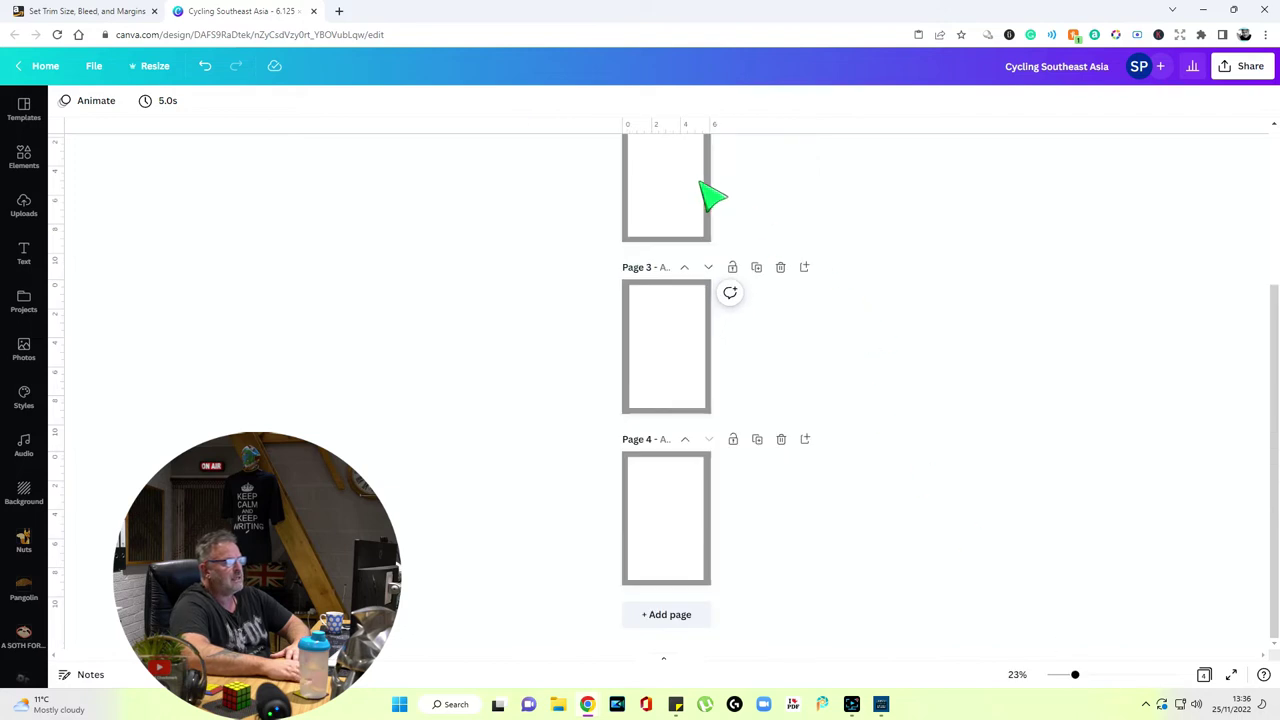
scroll(632, 232, "up", 1)
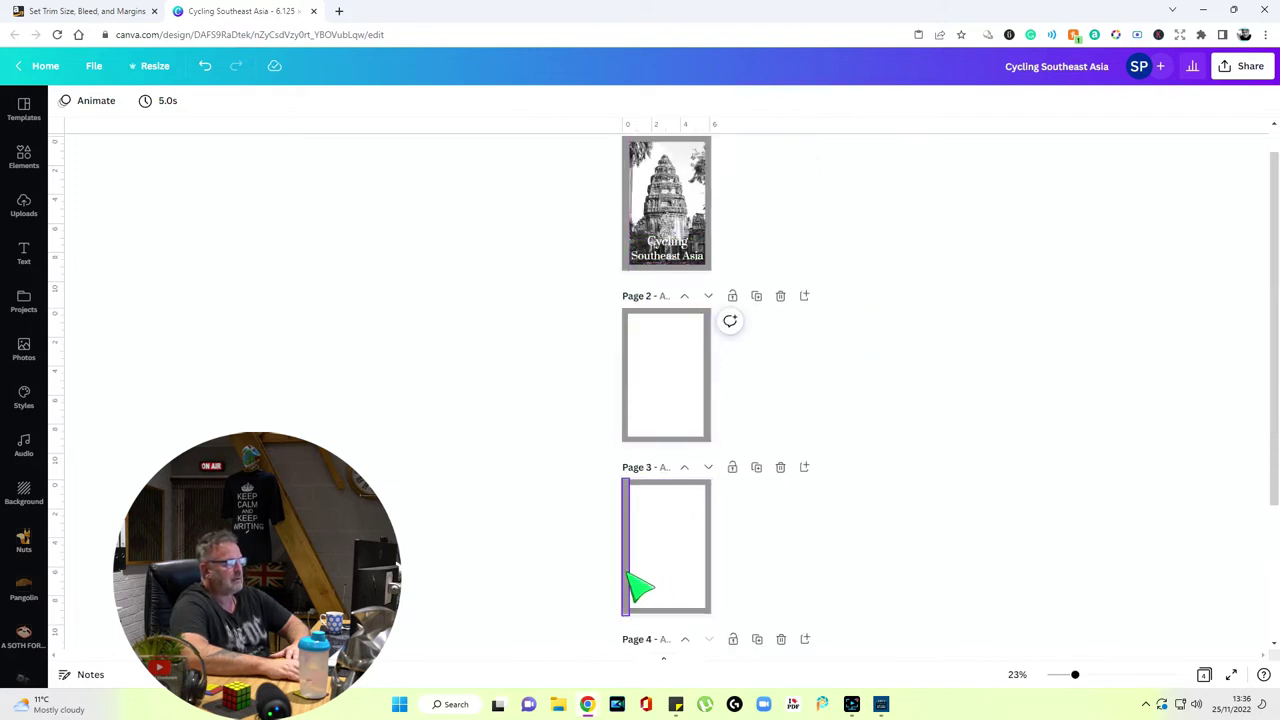
scroll(628, 575, "down", 2)
key("ctrl+plus")
key("ctrl+plus")
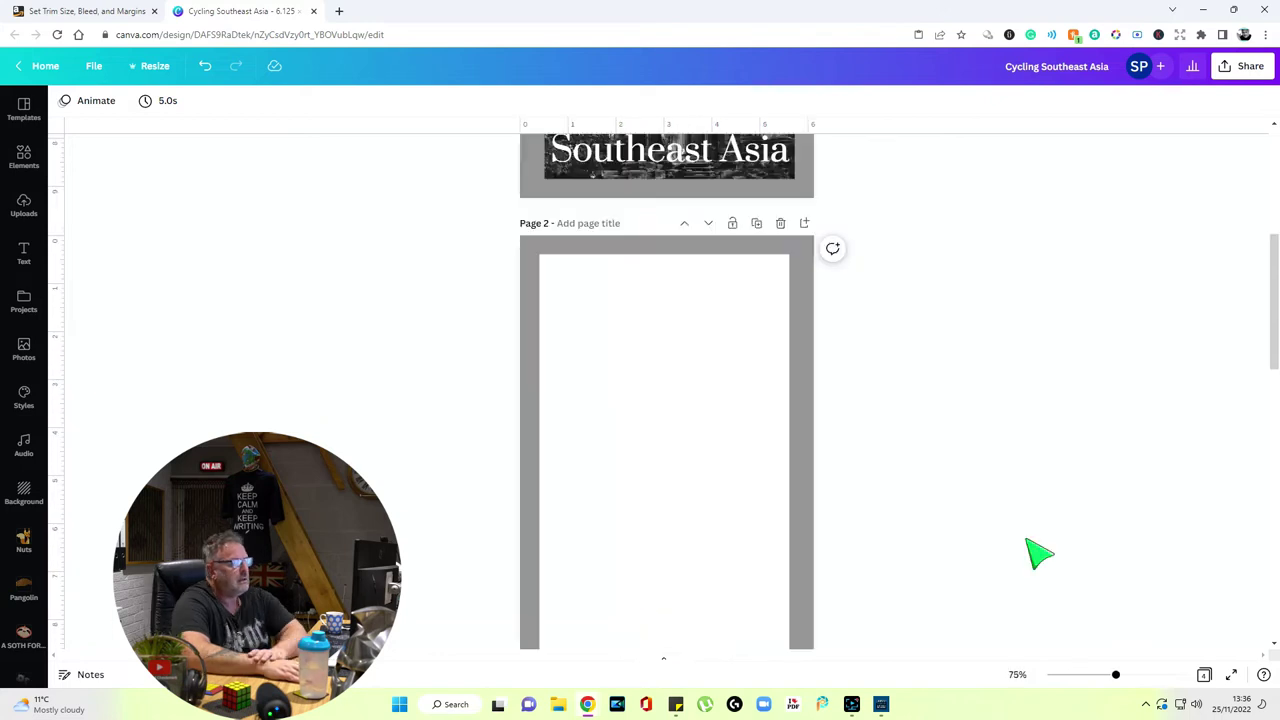
scroll(1030, 542, "down", 3)
left_click(771, 456)
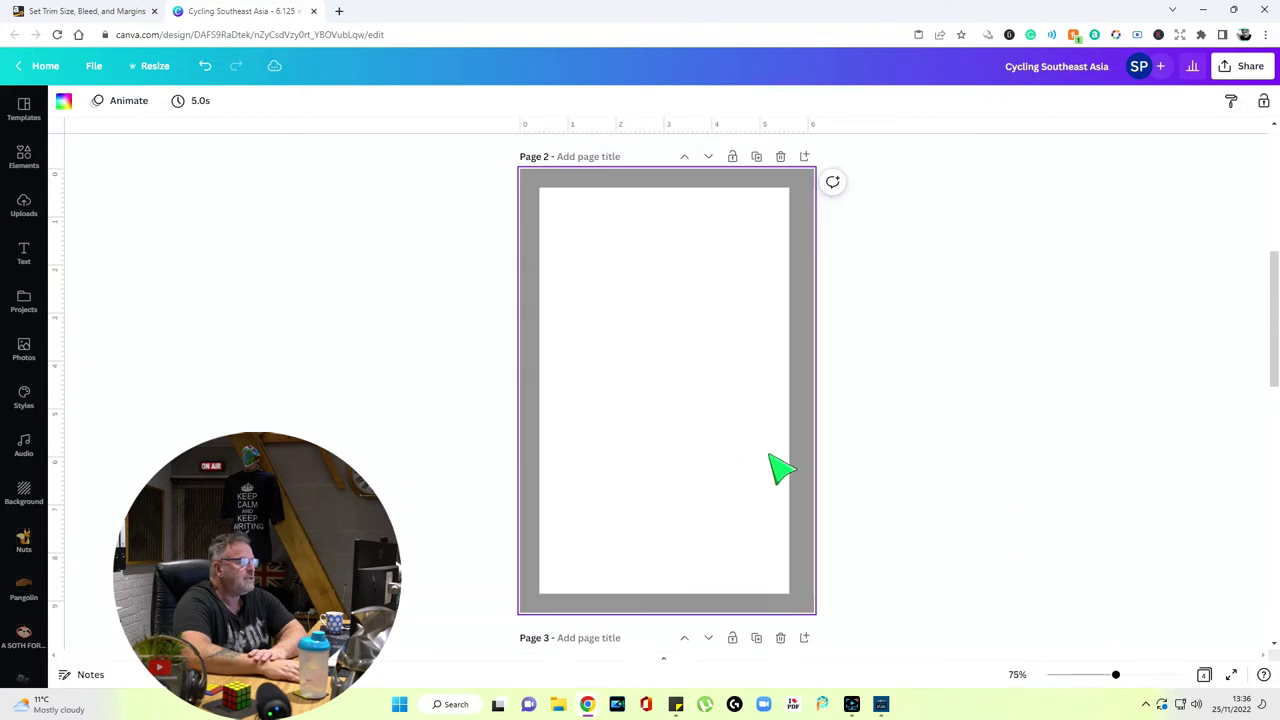
scroll(886, 476, "down", 5)
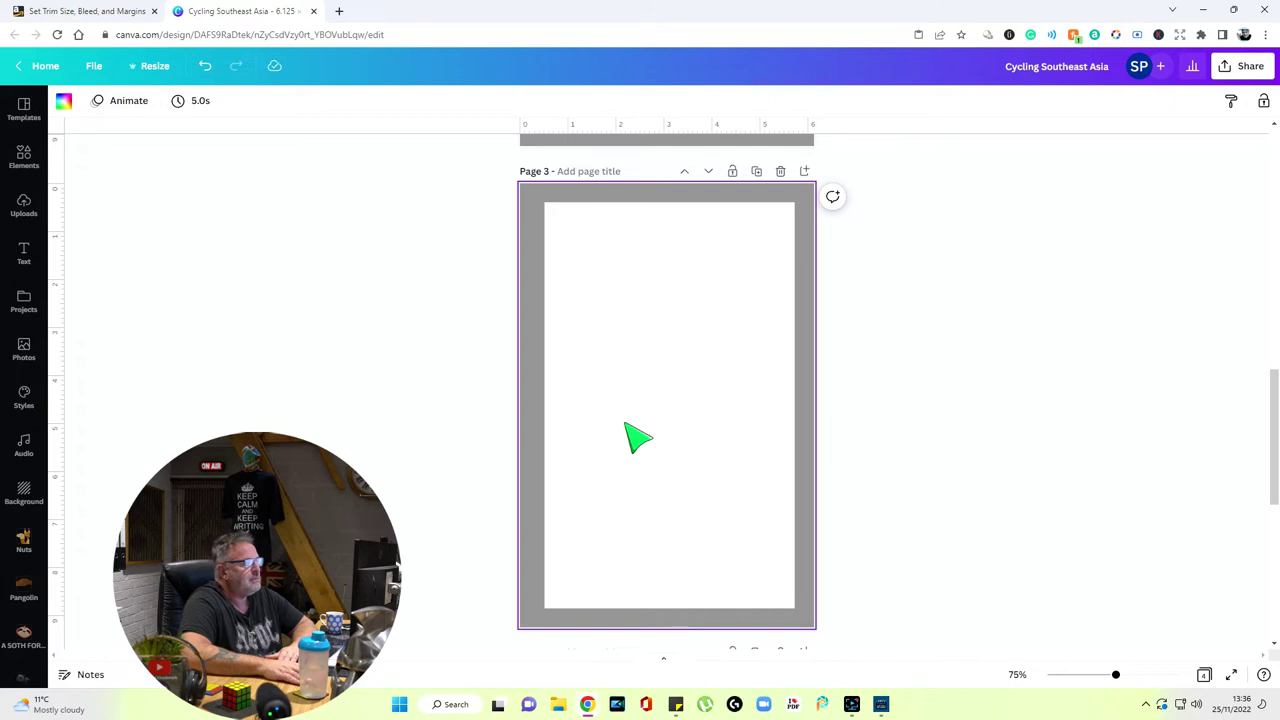
Copy the "Cycling Southeast Asia" title from page 1 and paste it between the side margins in the upper part of page 3
scroll(660, 442, "up", 9)
left_click(676, 450)
right_click(678, 452)
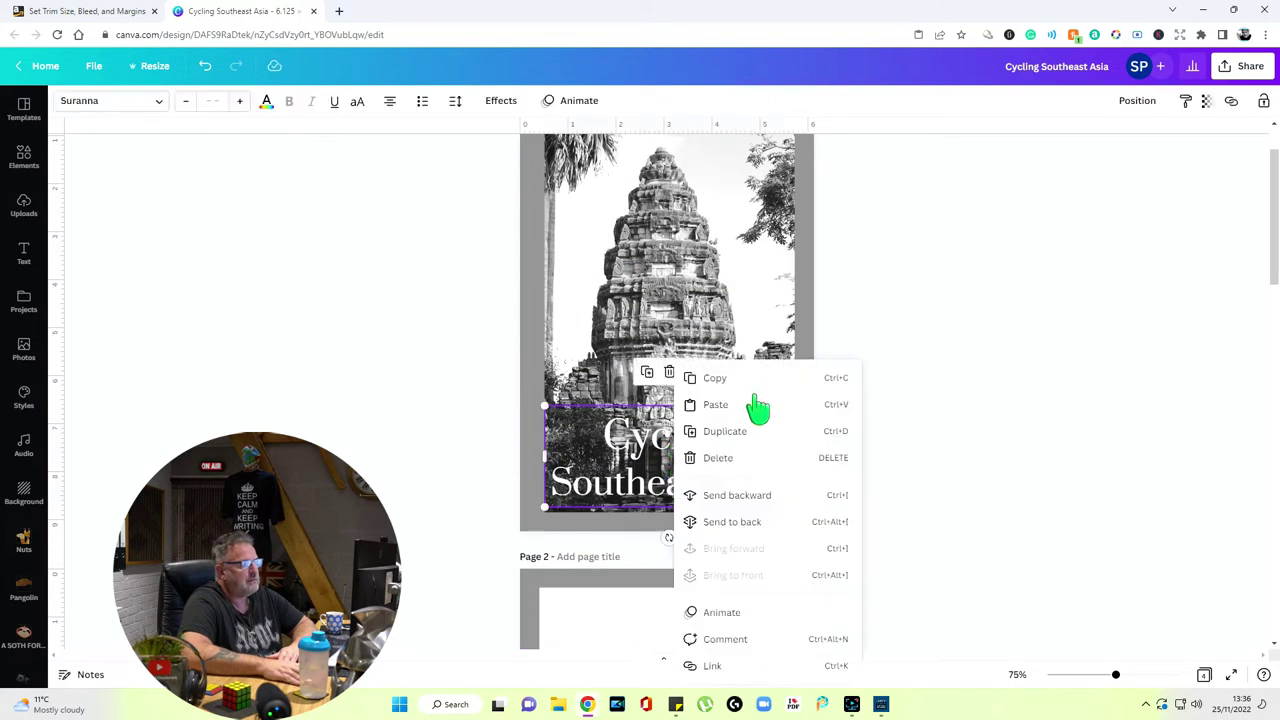
left_click(763, 383)
scroll(771, 391, "down", 9)
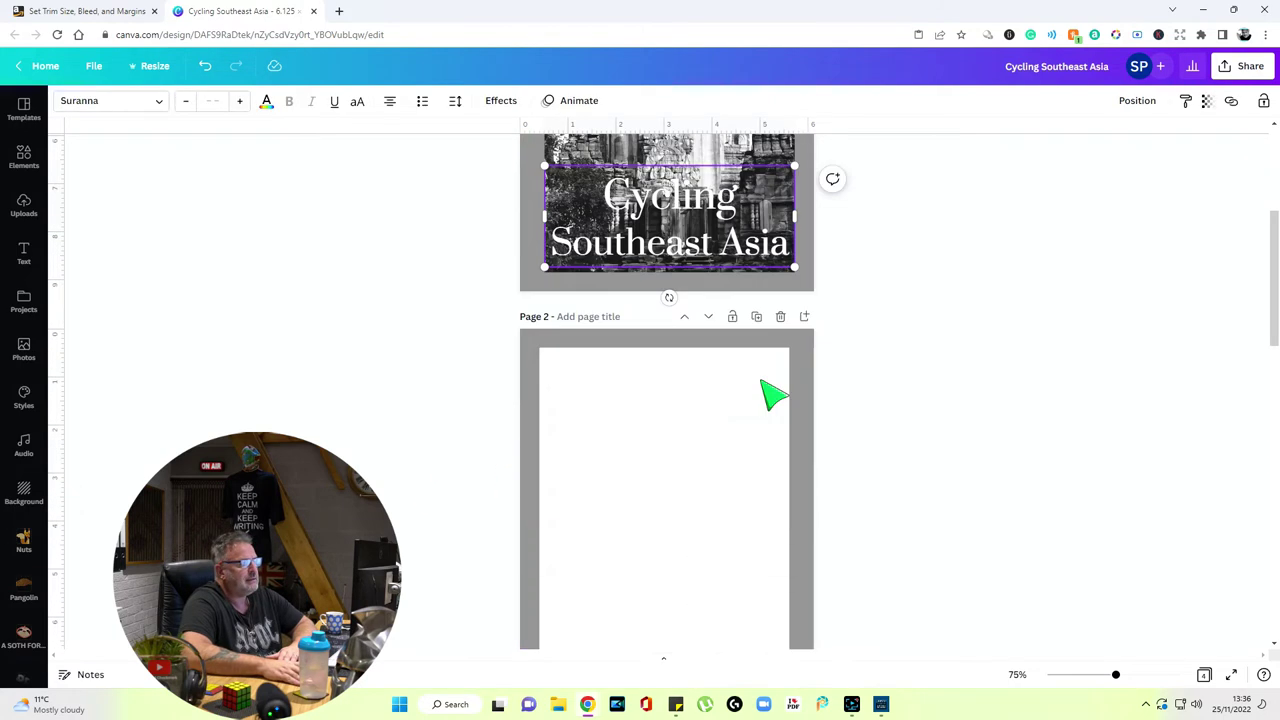
right_click(690, 372)
left_click(730, 410)
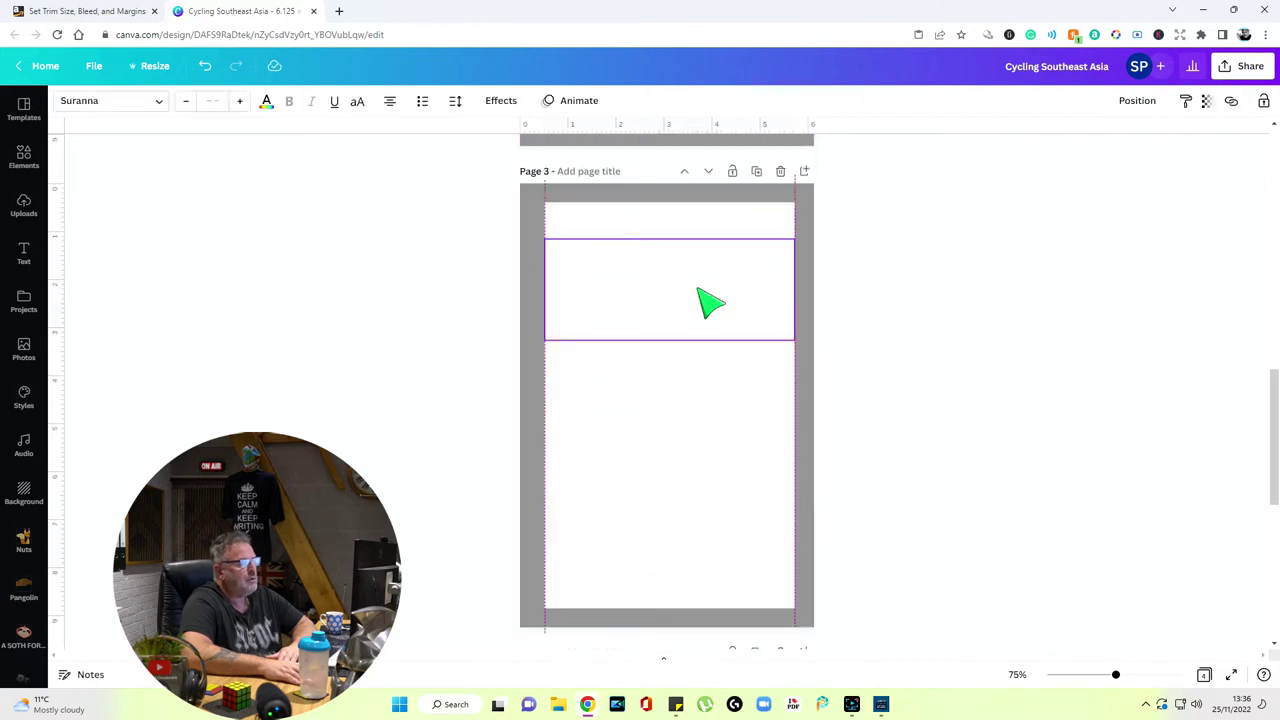
left_click_drag(710, 303, 710, 303)
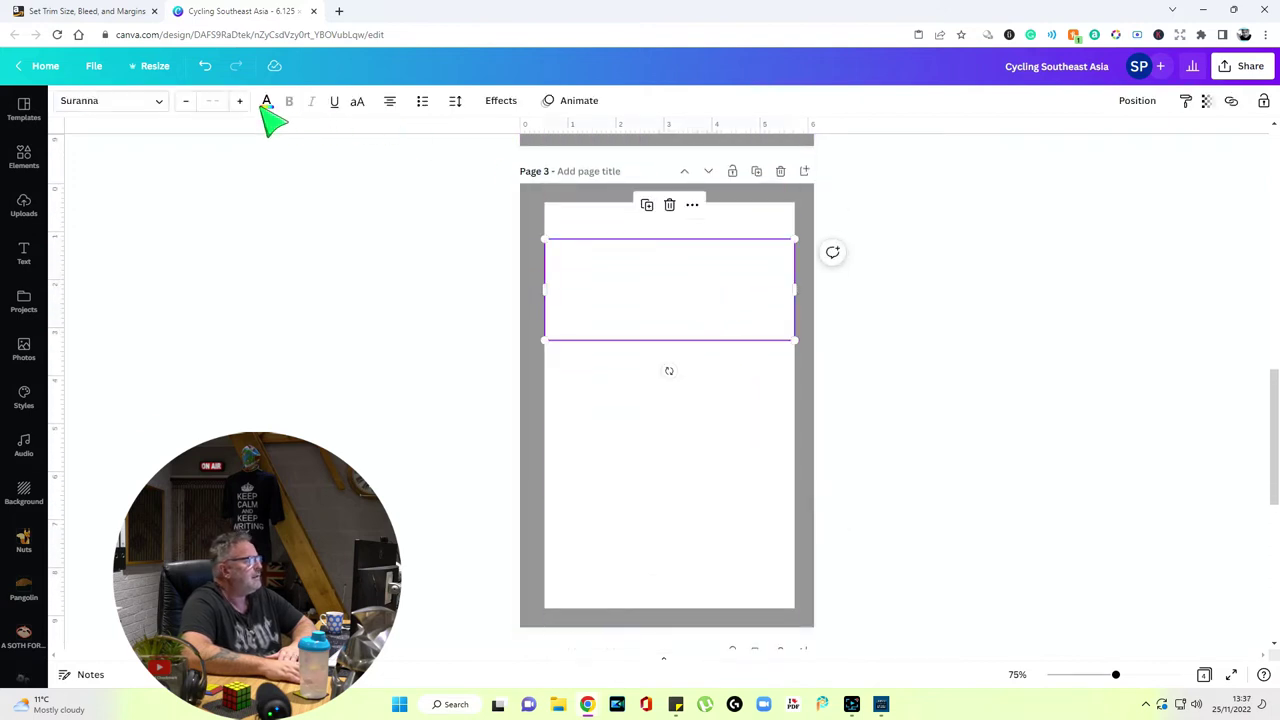
Colour the pasted title text on page 3 black
left_click(266, 102)
left_click(114, 168)
left_click(1000, 394)
Move the title on page 3 slightly up towards the top margin, keeping it aligned with the side margins
scroll(945, 395, "up", 2)
scroll(945, 395, "down", 1)
scroll(948, 397, "up", 3)
scroll(948, 397, "down", 3)
left_click_drag(680, 463, 686, 443)
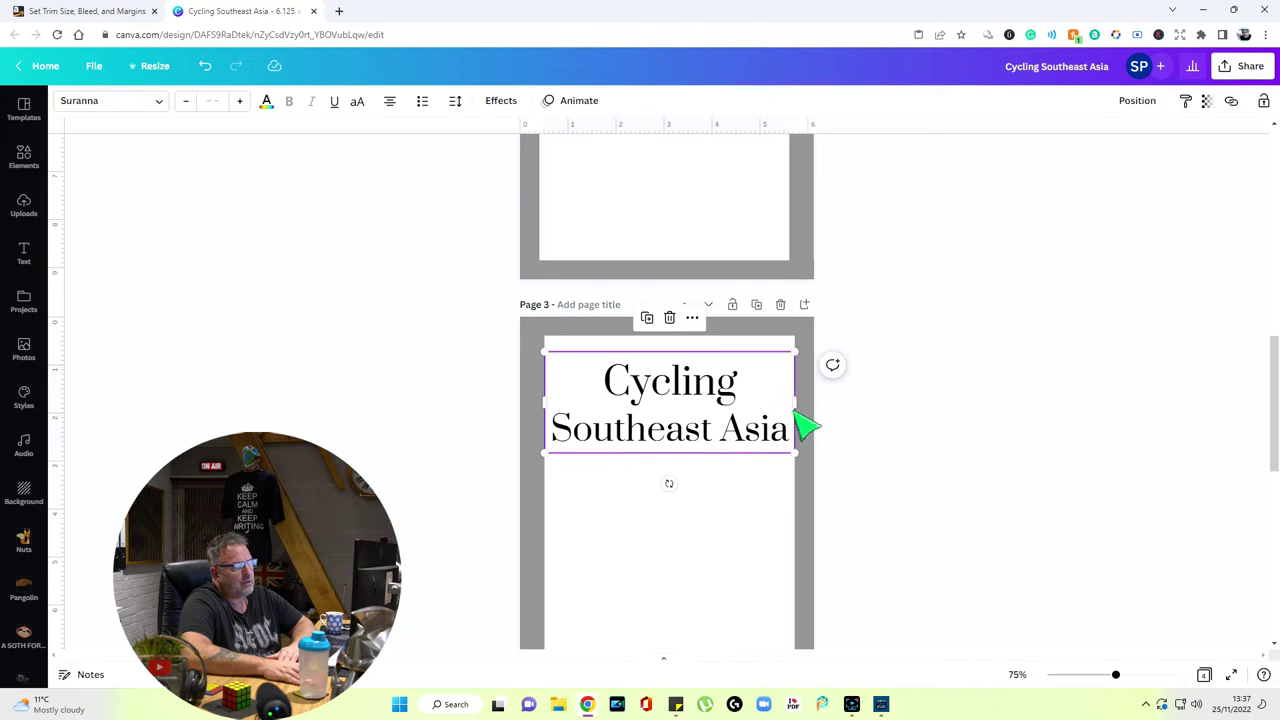
mouse_move(543, 401)
left_mouse_down()
mouse_move(580, 414)
mouse_move(545, 412)
left_mouse_up()
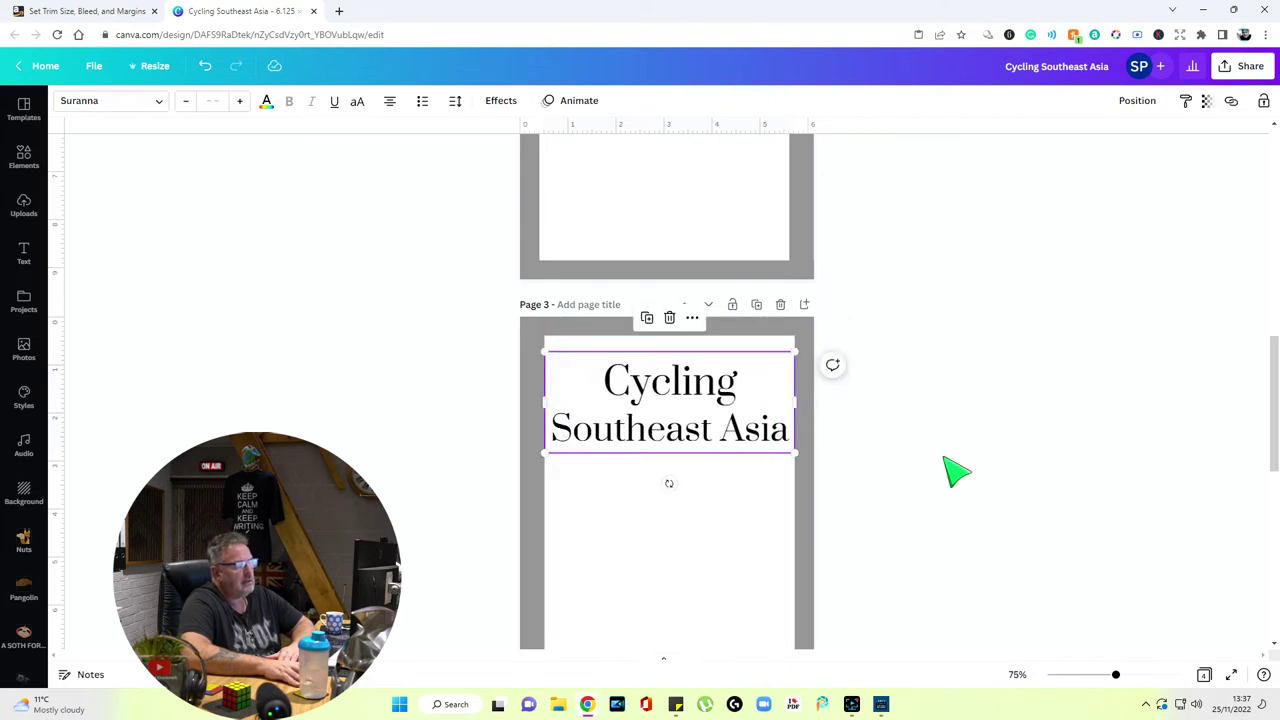
left_click(955, 470)
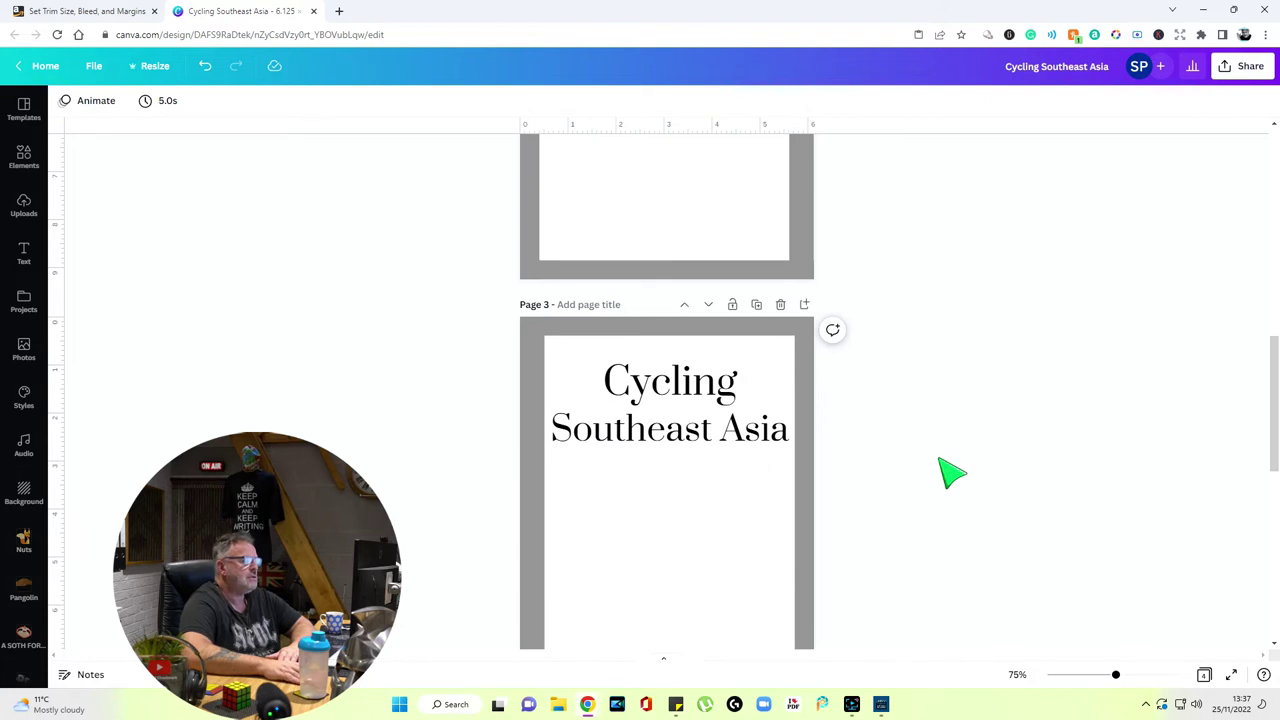
Add a subheading text box to page 3 and place it just above the bottom margin
left_click(734, 494)
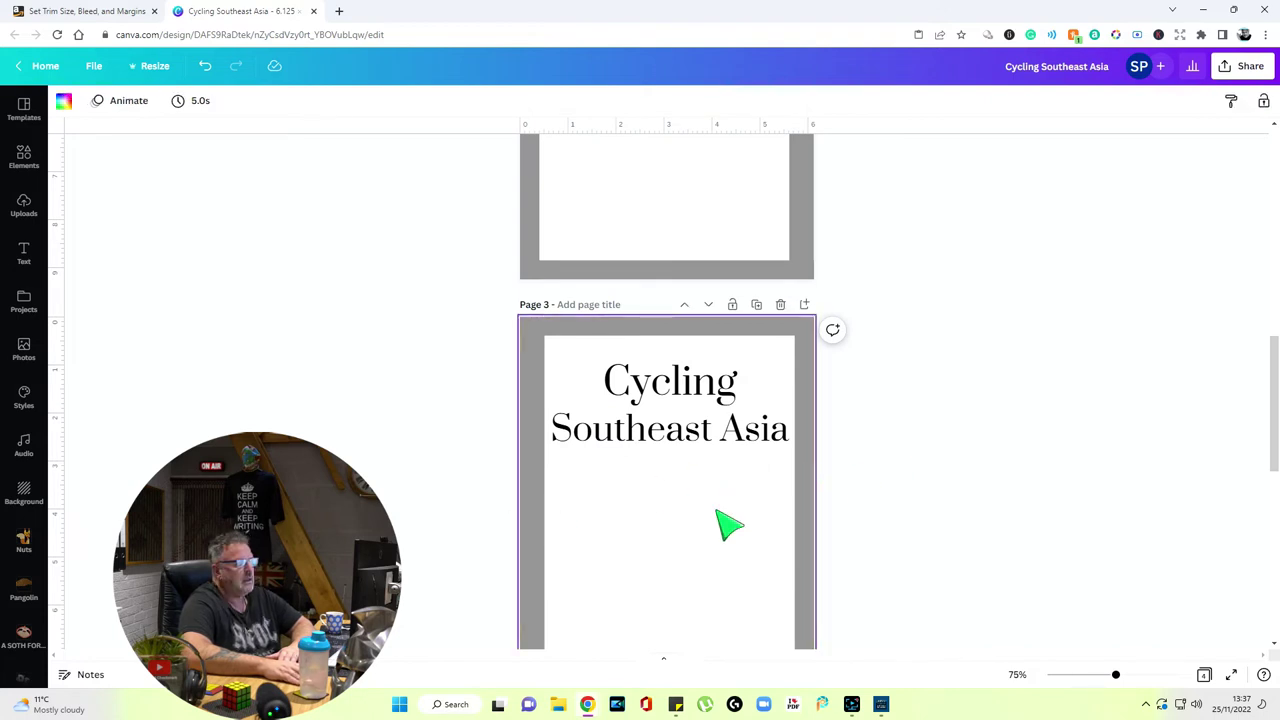
scroll(743, 523, "down", 3)
scroll(728, 457, "up", 2)
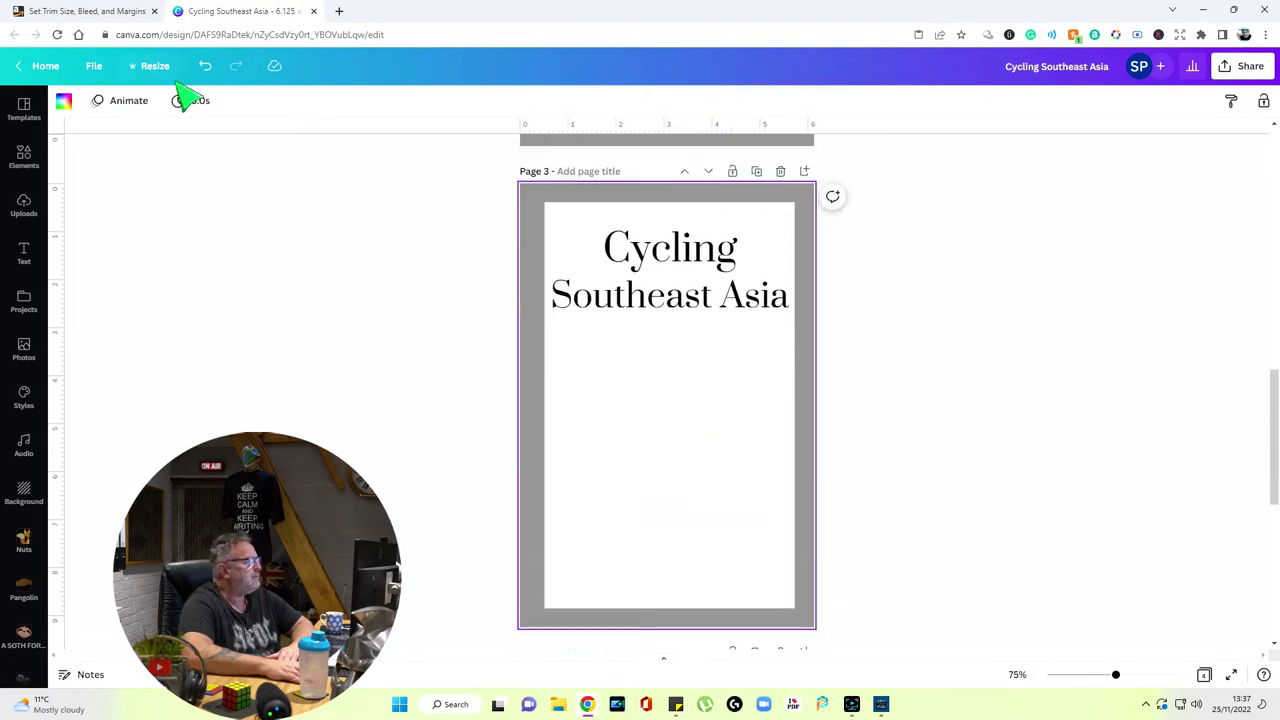
left_click(24, 252)
left_click(123, 184)
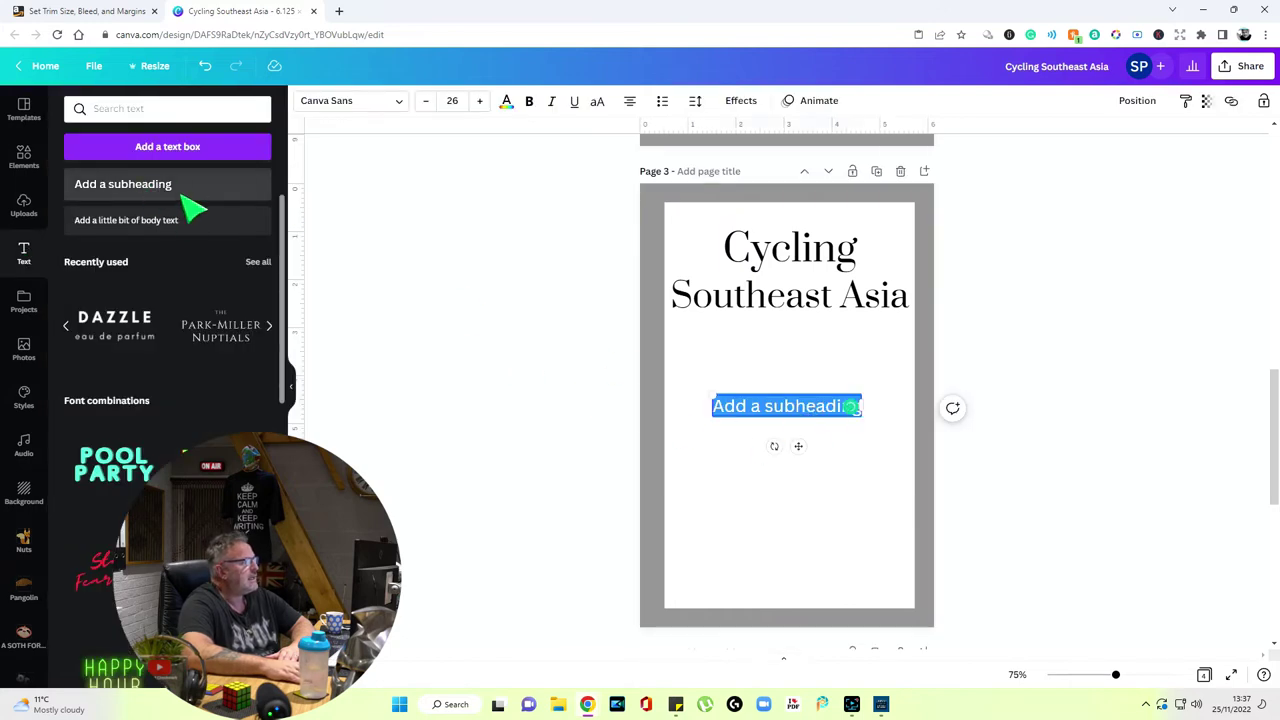
left_click(1006, 428)
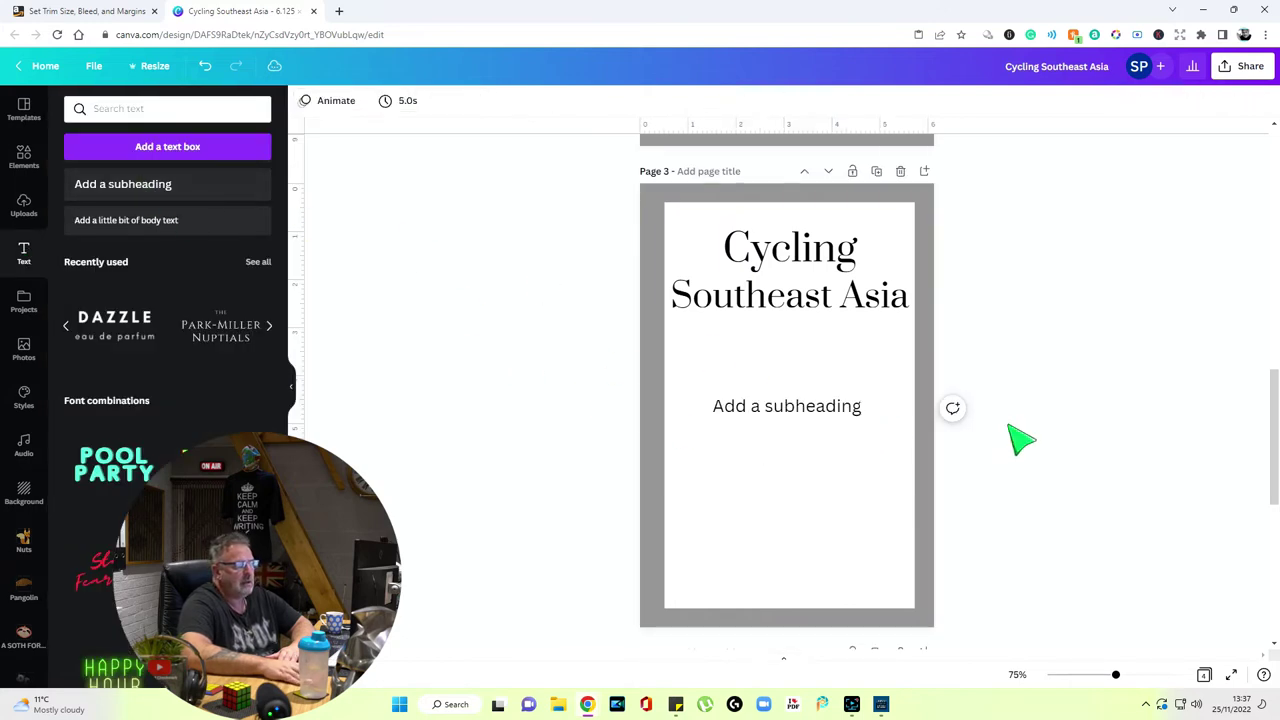
left_click(816, 414)
left_click_drag(813, 420, 813, 582)
Replace the subheading's placeholder text on page 3 with "Adventure Cycling"
double_click(780, 572)
left_click(716, 568)
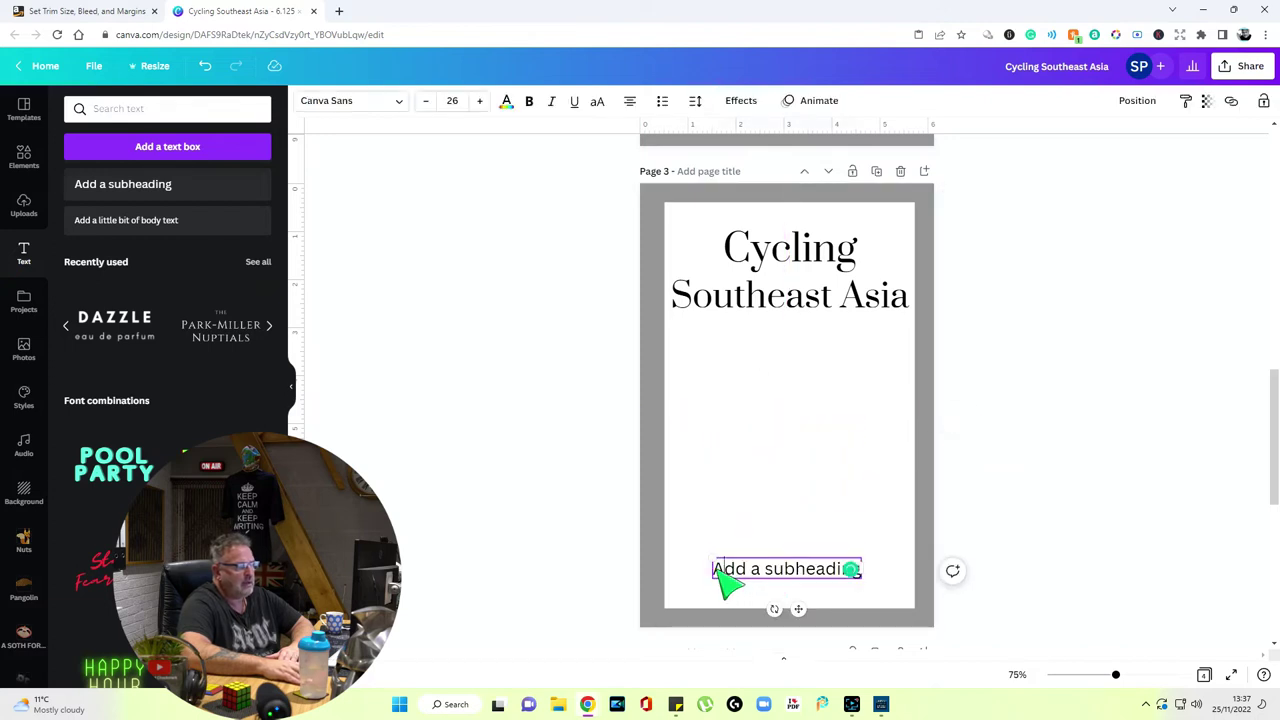
left_click_drag(716, 570, 822, 578)
key("BackSpace")
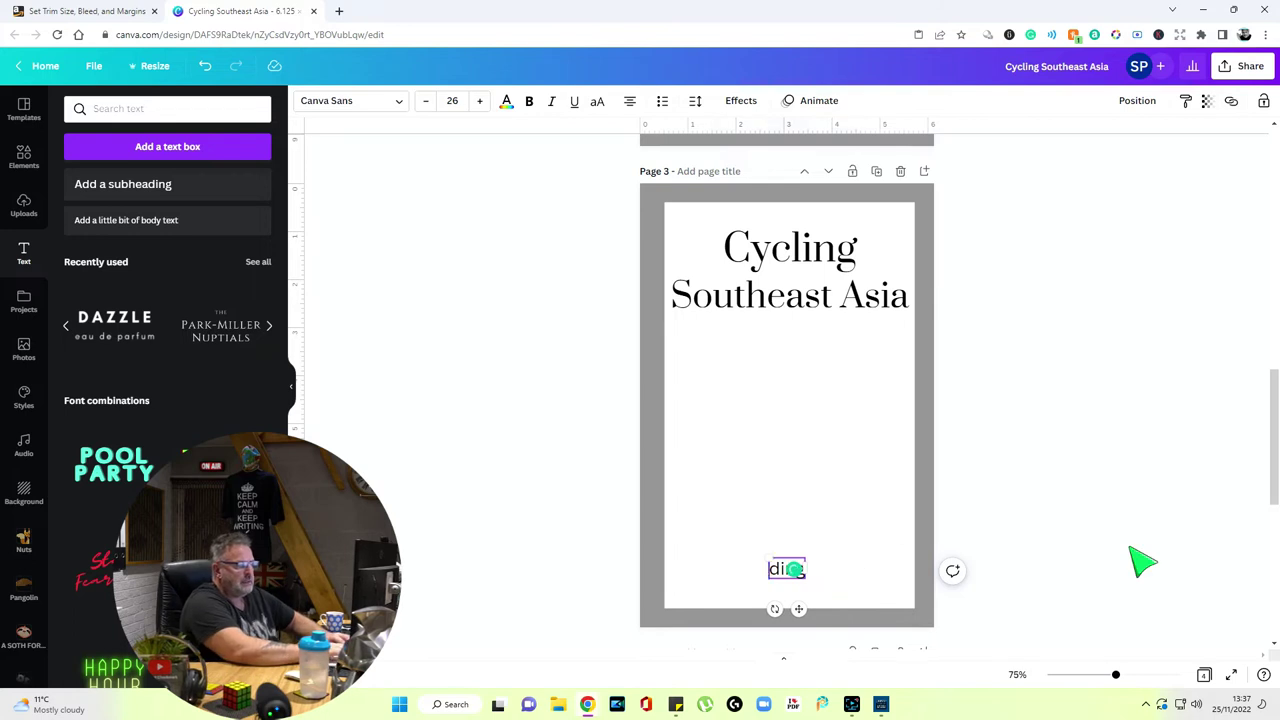
type("Adve")
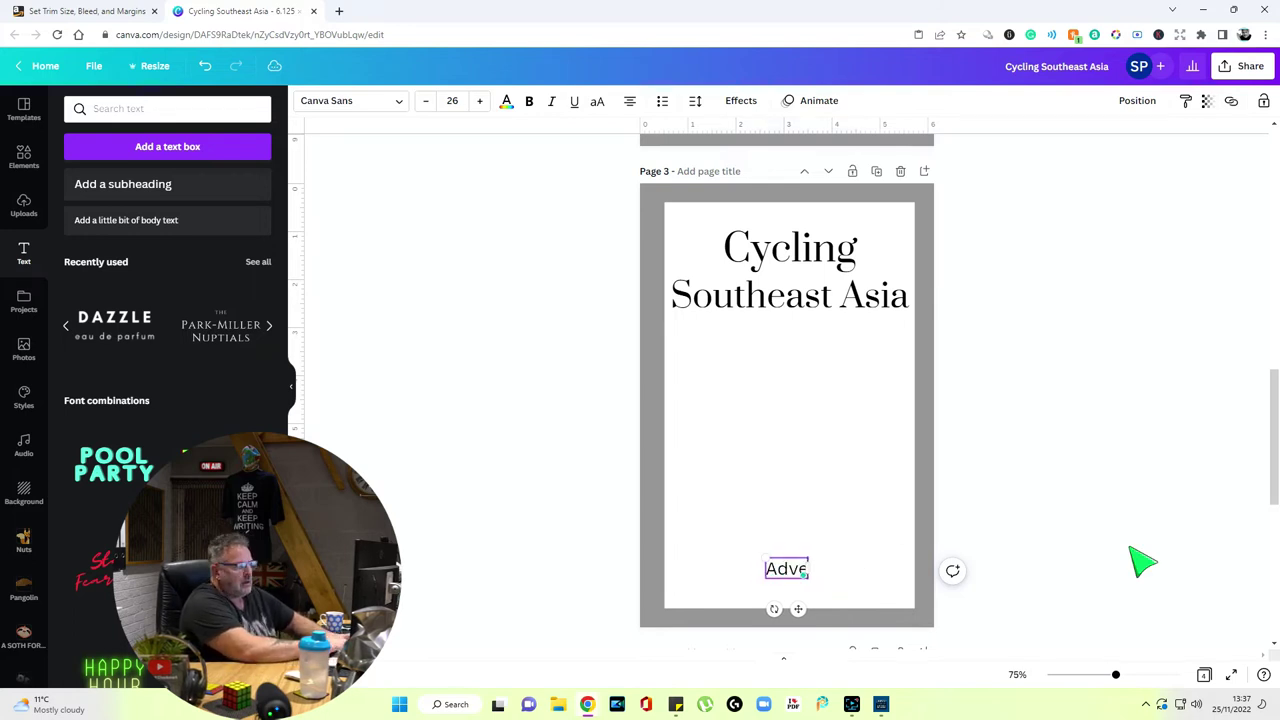
type("nture Cycling")
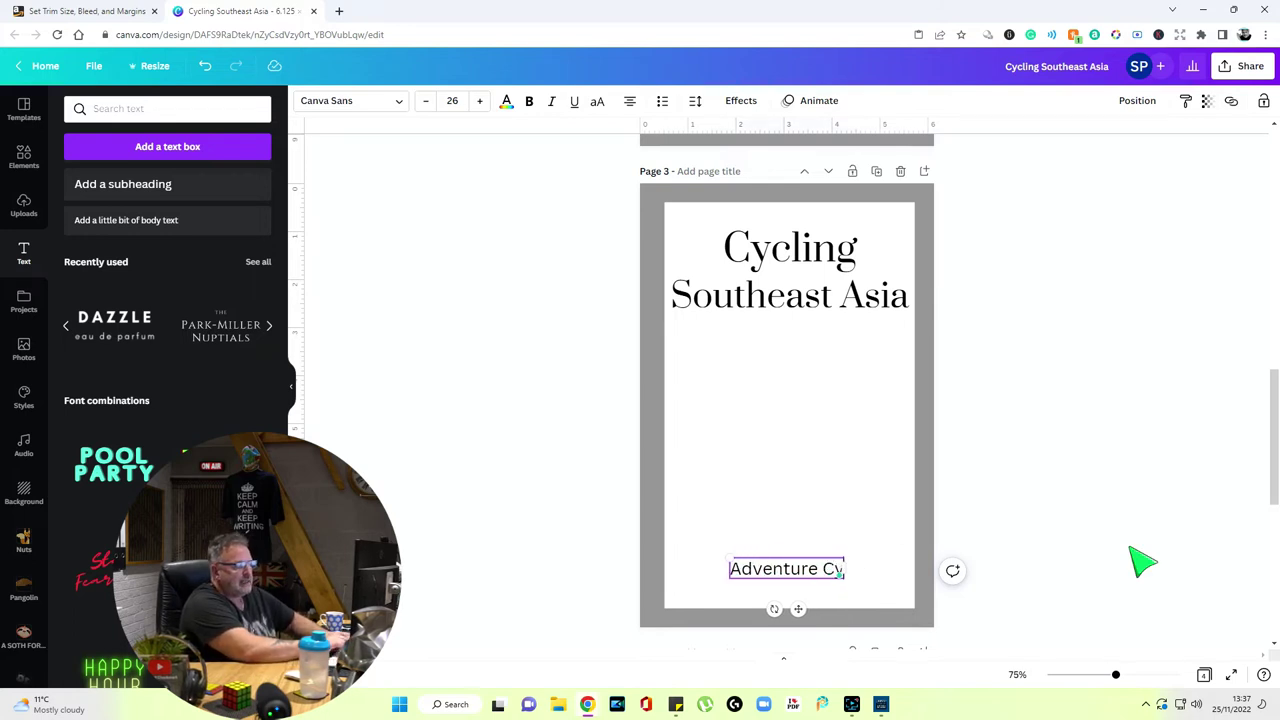
left_click(1143, 562)
Widen the "Adventure Cycling" text box on both sides so it spans the page between the grey side margins
left_click(845, 575)
left_click_drag(866, 569, 914, 575)
left_click_drag(707, 569, 665, 574)
left_click(1020, 530)
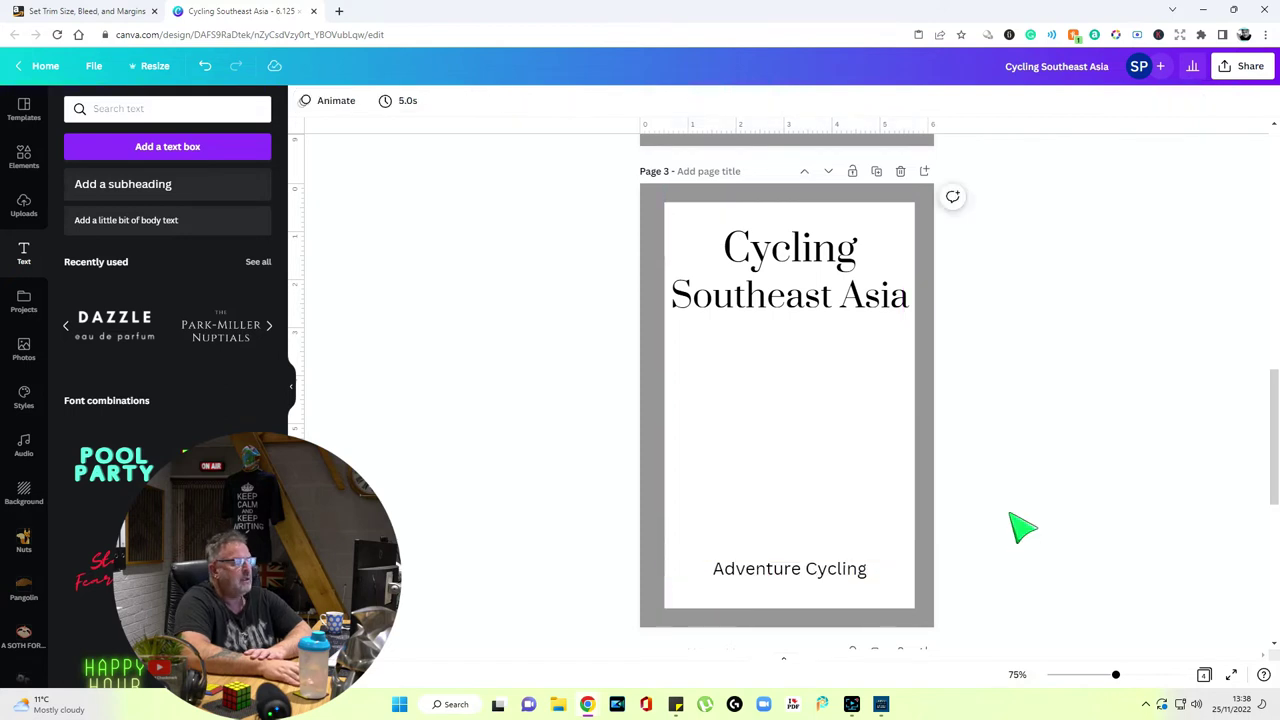
left_click_drag(805, 565, 800, 580)
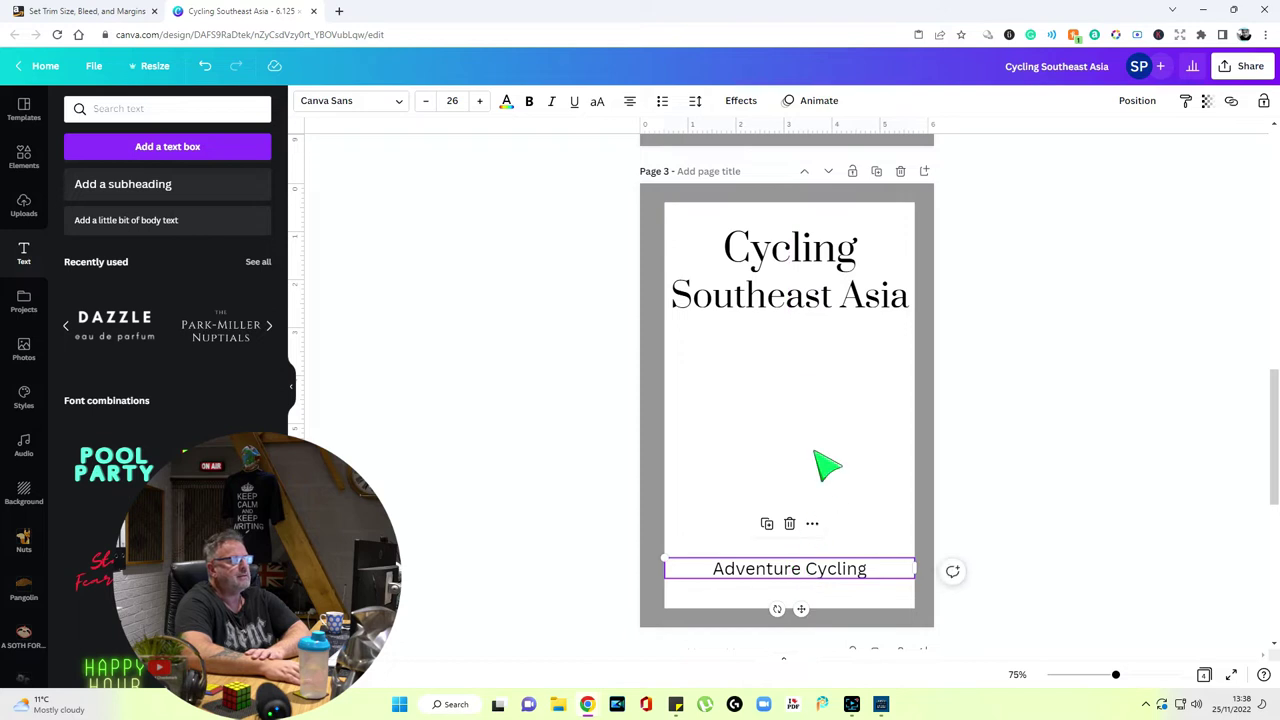
left_click(788, 227)
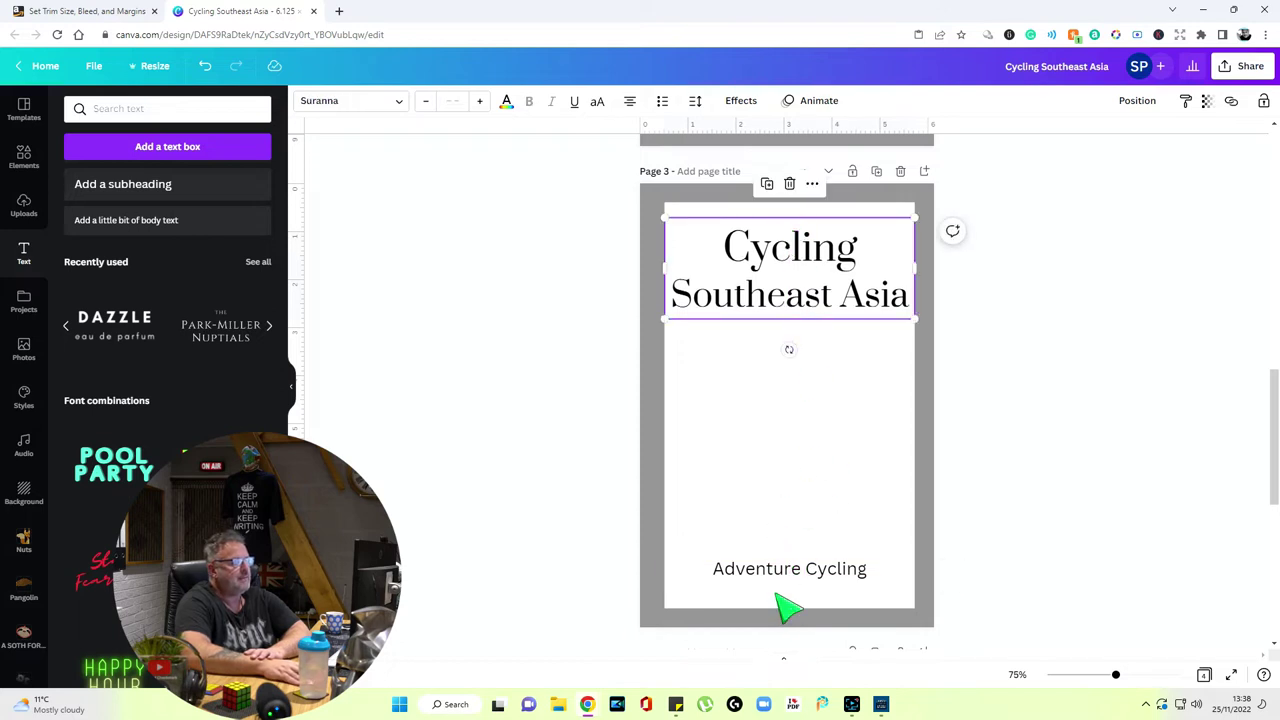
Add the uploaded muddy jungle track photo to page 3 at full page width, between the title and "Adventure Cycling"
left_click(843, 417)
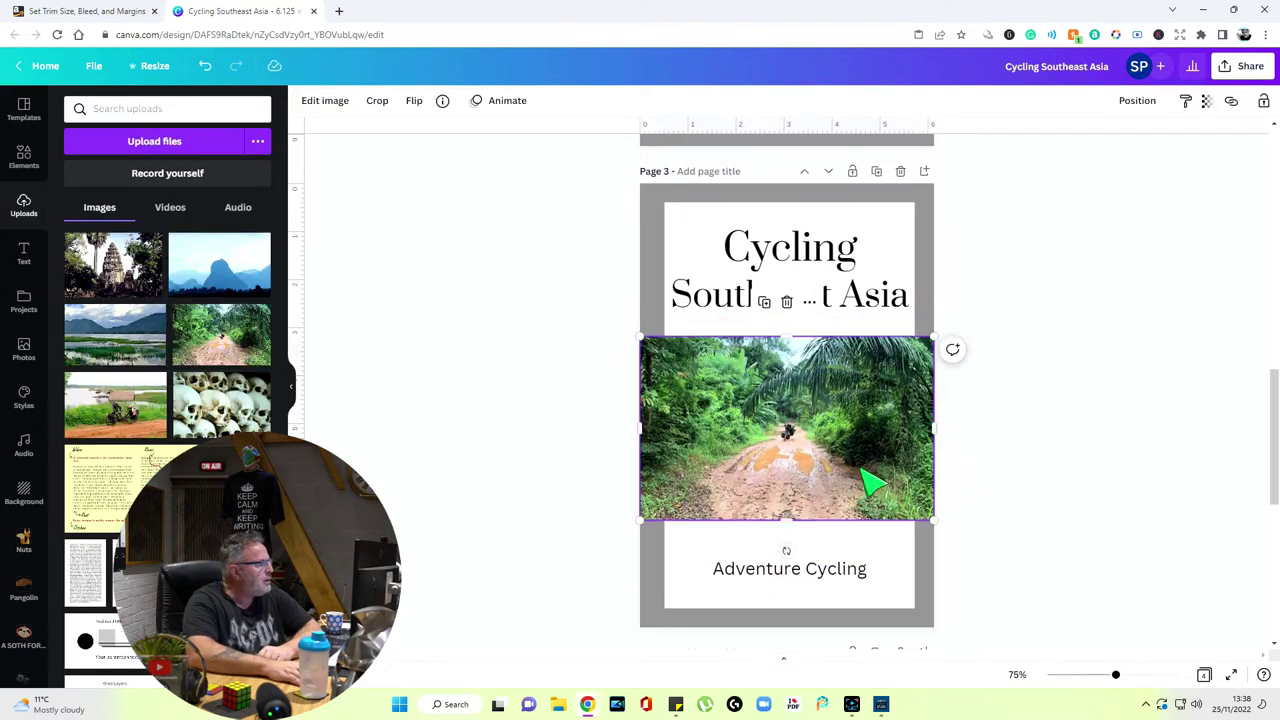
left_click_drag(874, 486, 874, 486)
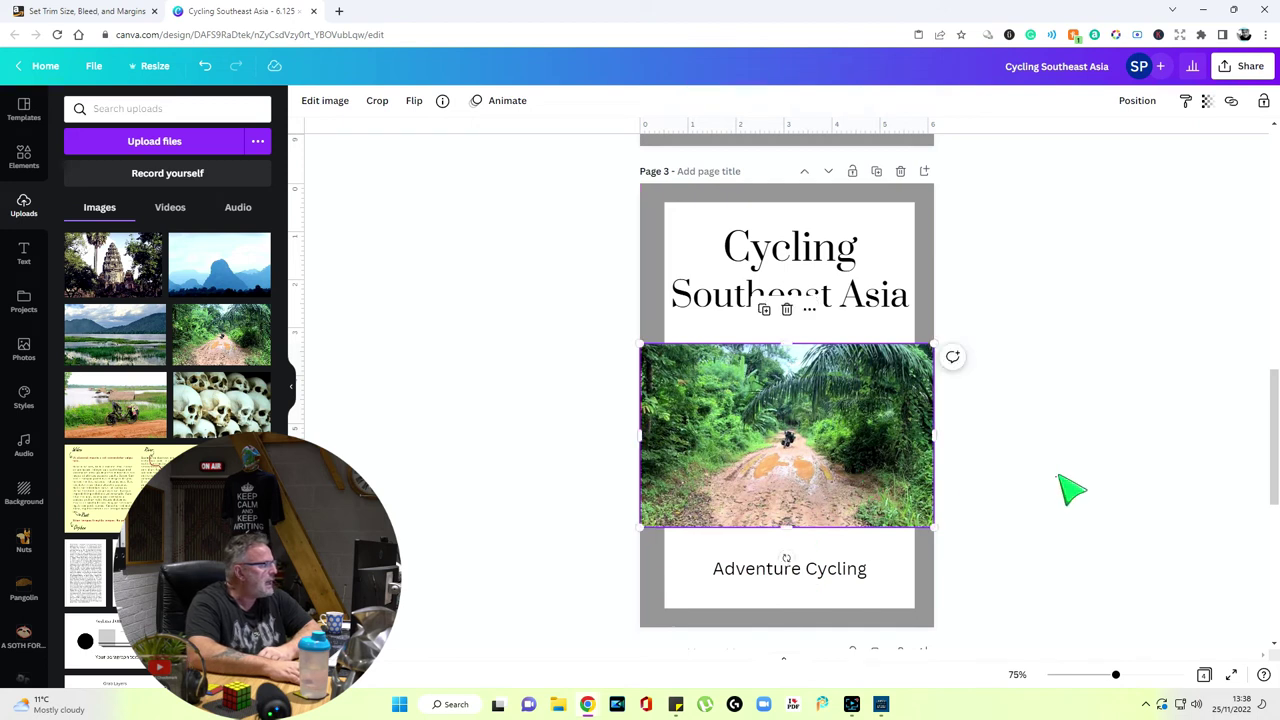
left_click(1071, 490)
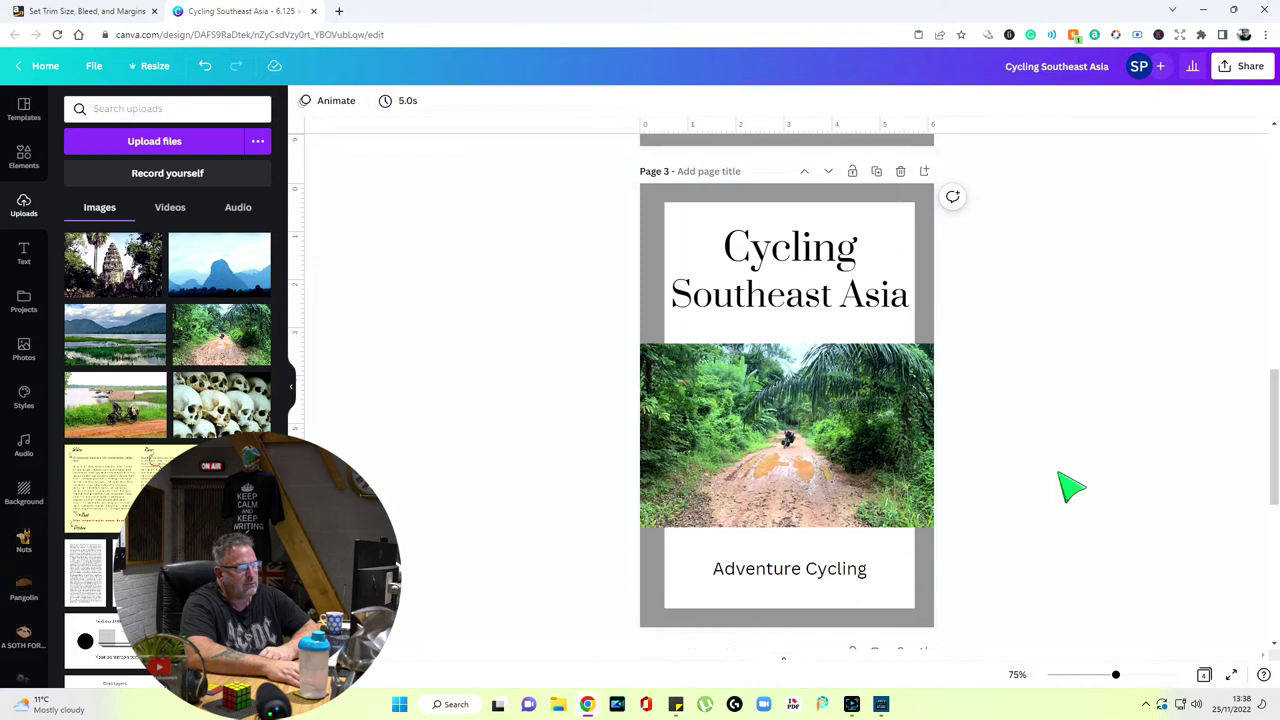
Send the jungle track photo on page 3 to the back, behind the grey margin guides
left_click(886, 470)
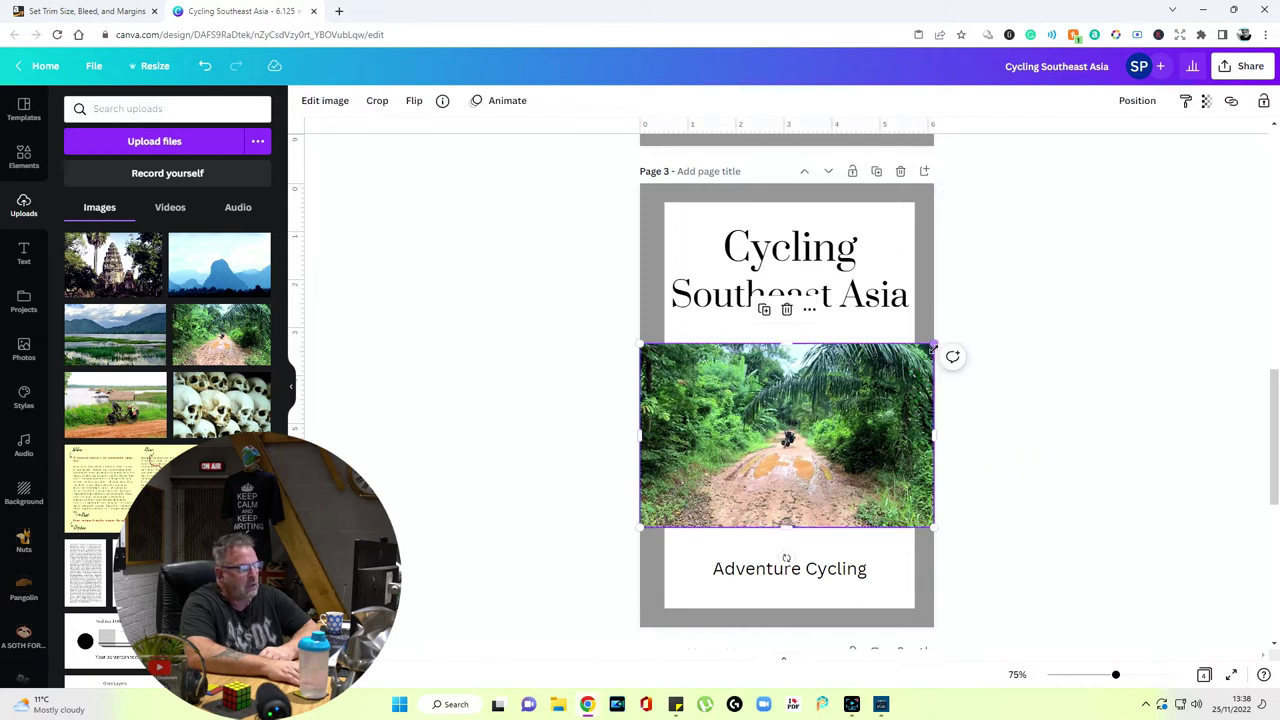
right_click(762, 424)
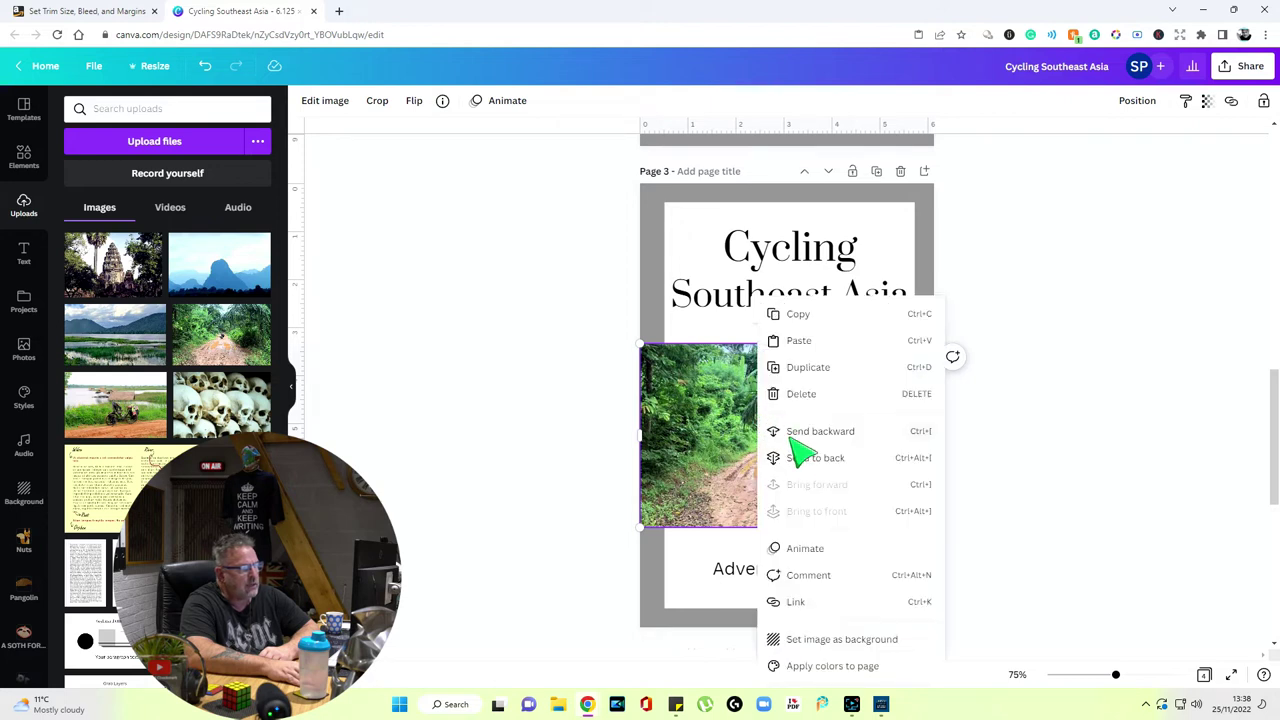
left_click(843, 459)
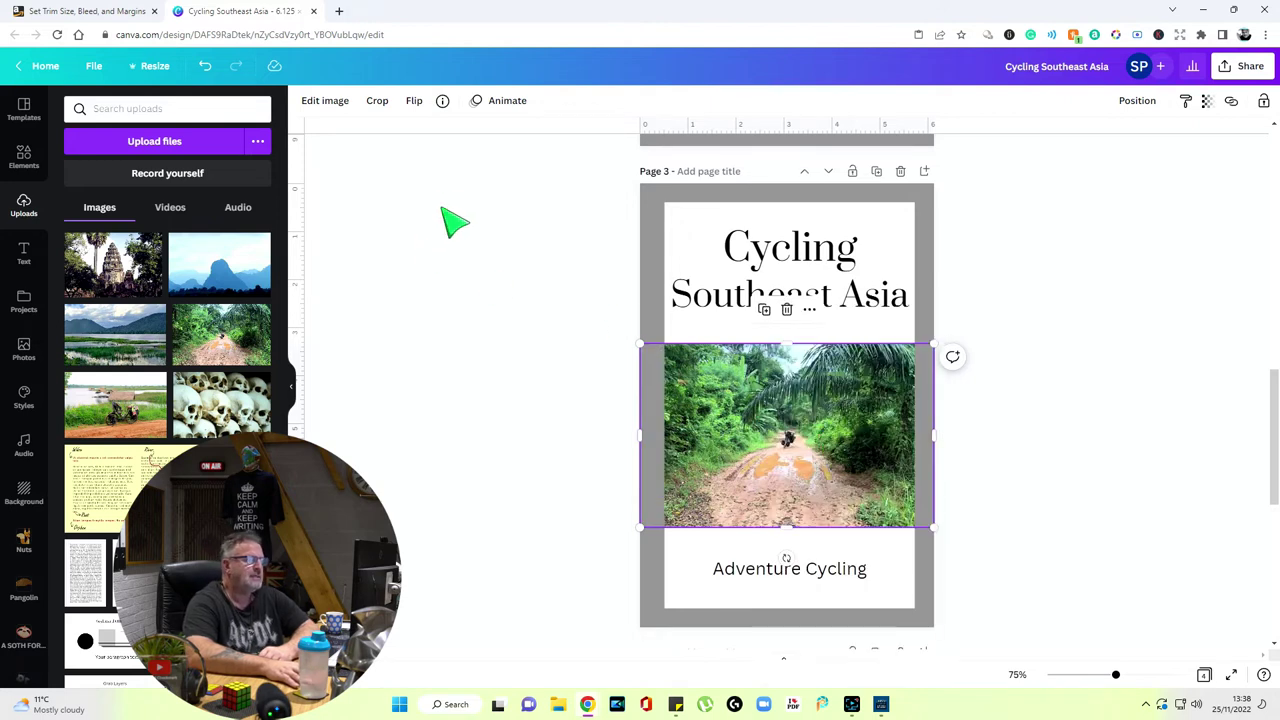
Apply the Greyscale filter to the jungle track photo on page 3
left_click(325, 101)
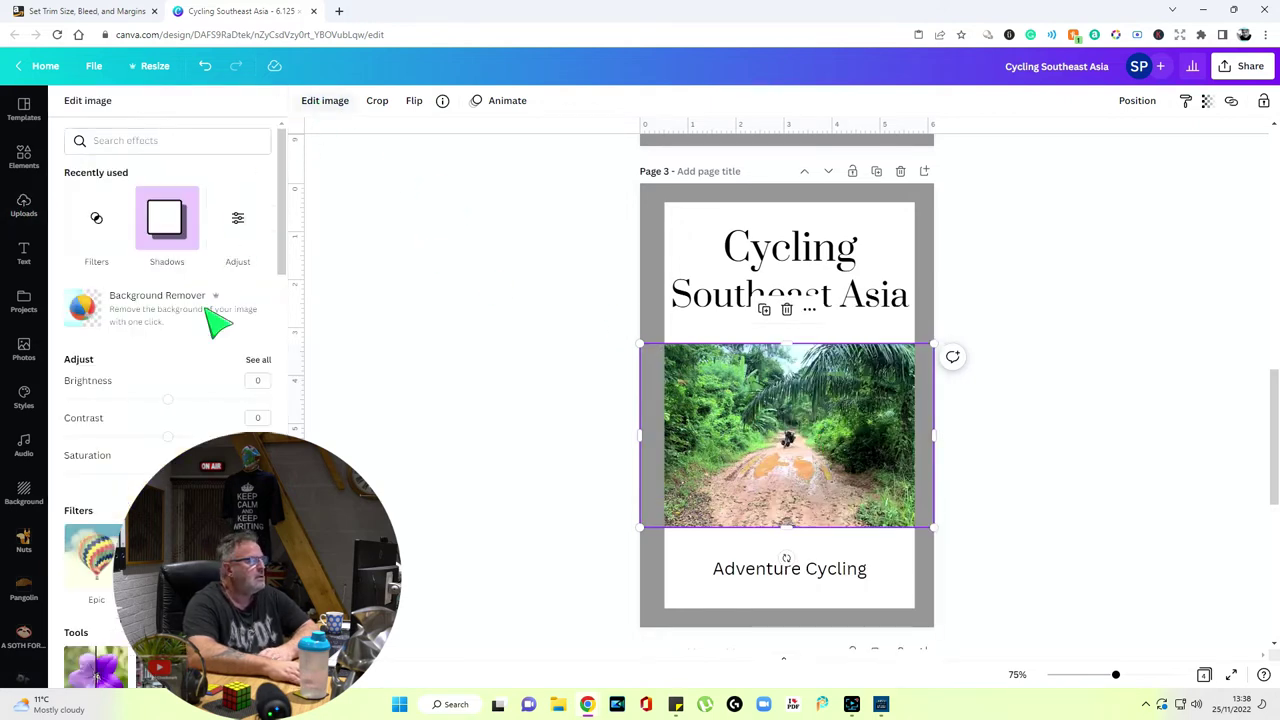
scroll(167, 400, "down", 3)
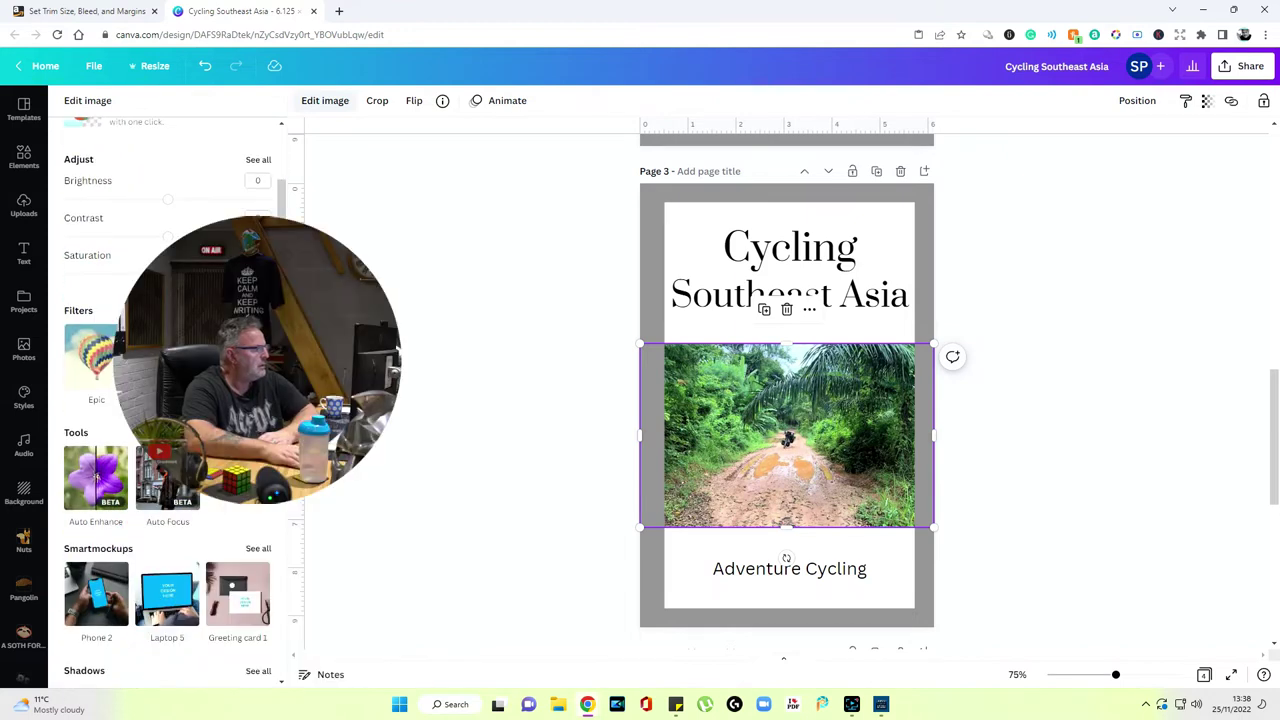
left_click(258, 310)
scroll(167, 450, "down", 5)
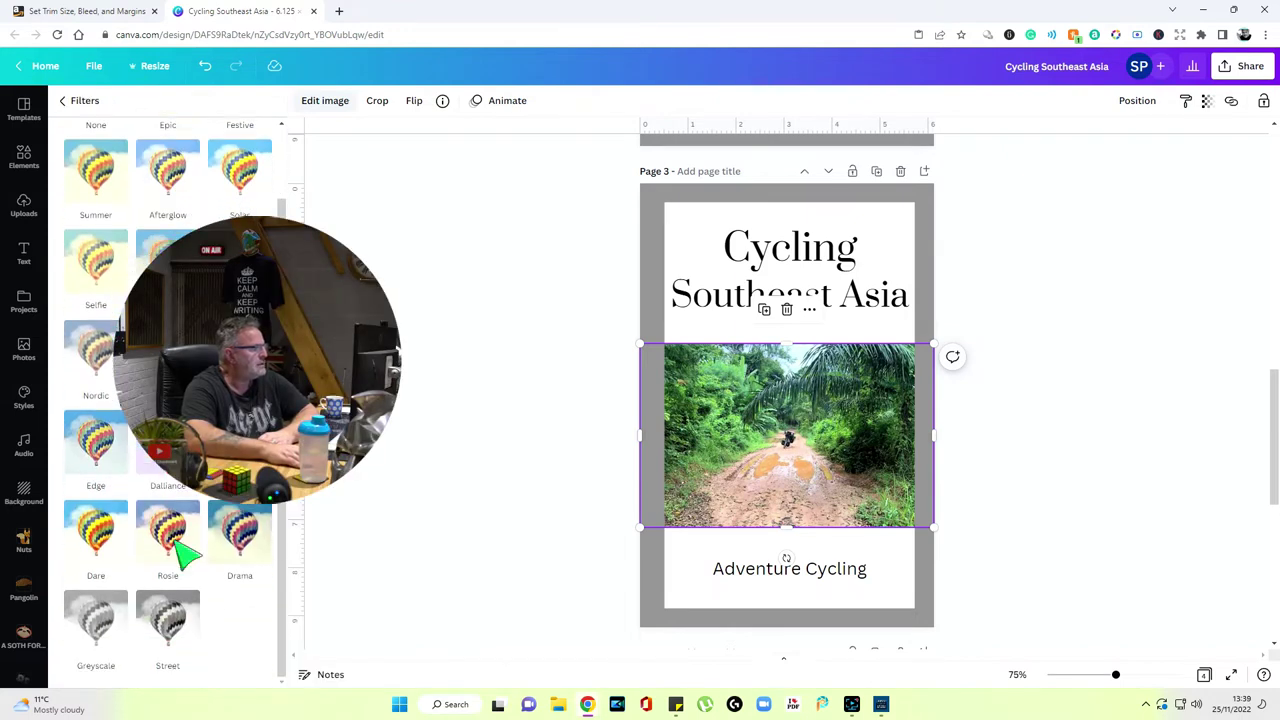
left_click(110, 628)
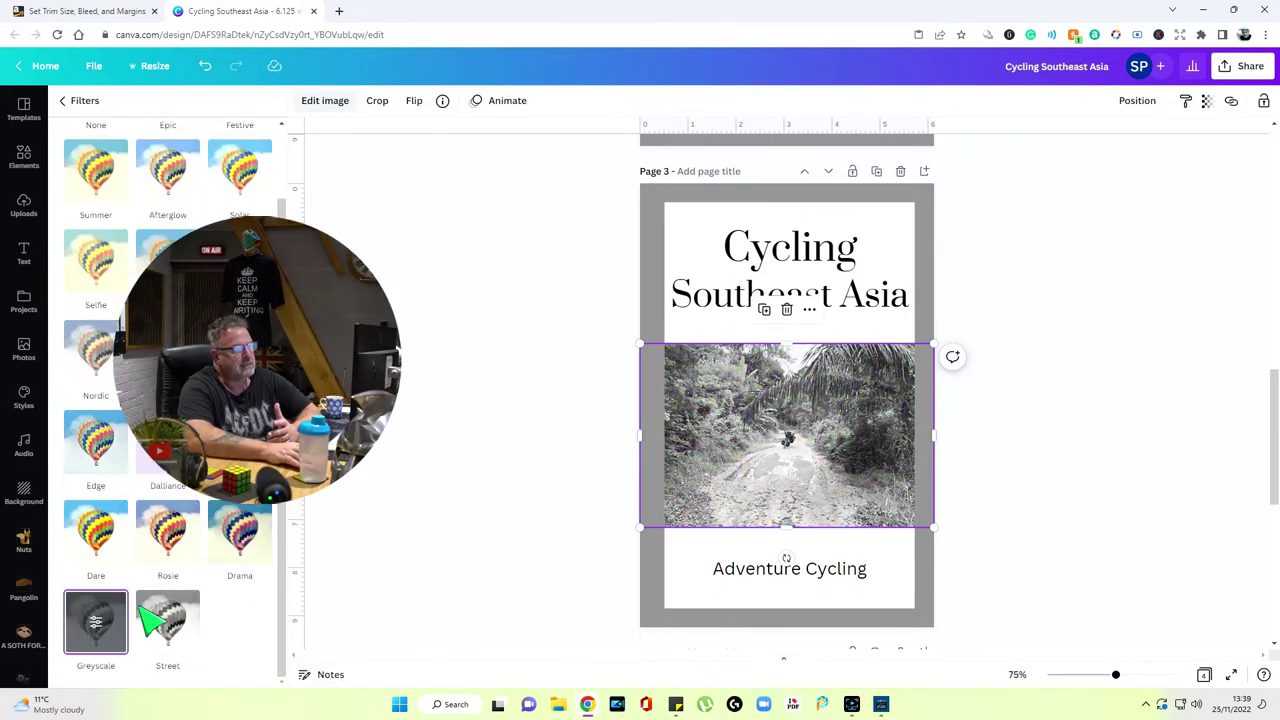
left_click(994, 460)
Add centred text "Copyright © 2023 Adventure Cycling All rights reserved" on two lines near the bottom of page 4, spanning between the side margins
scroll(1033, 362, "up", 4)
scroll(1033, 362, "down", 6)
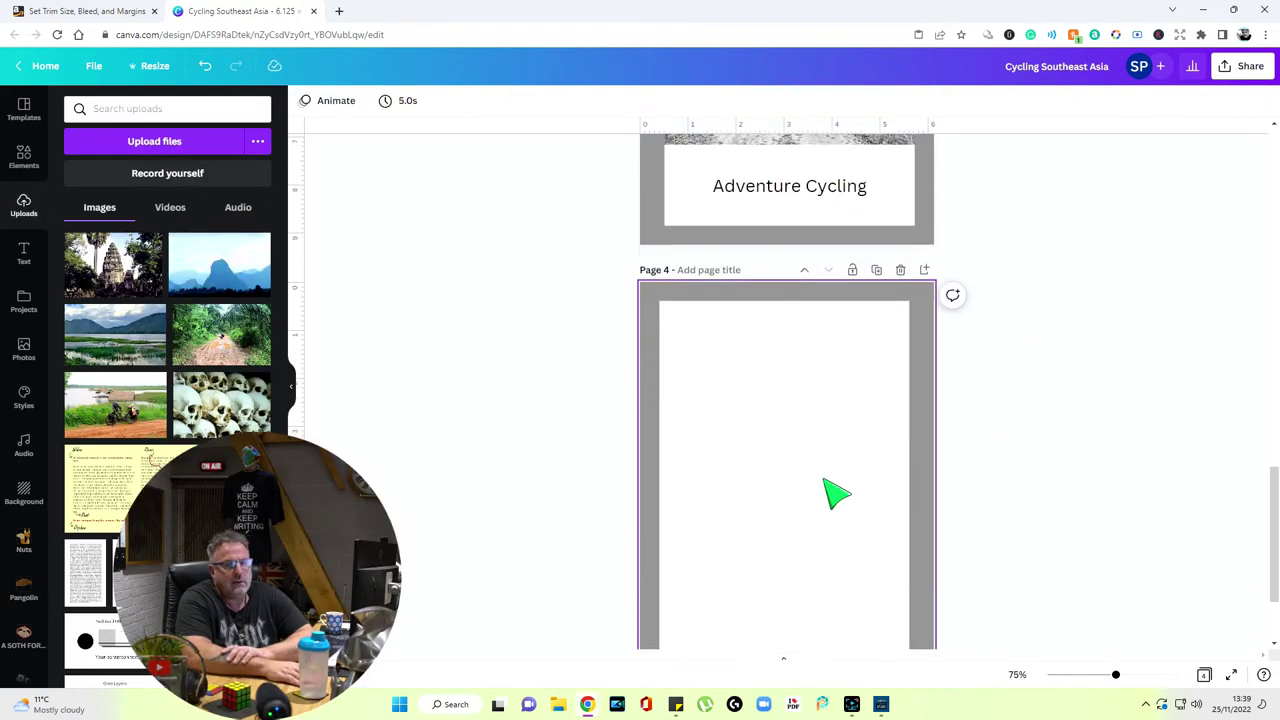
left_click(843, 478)
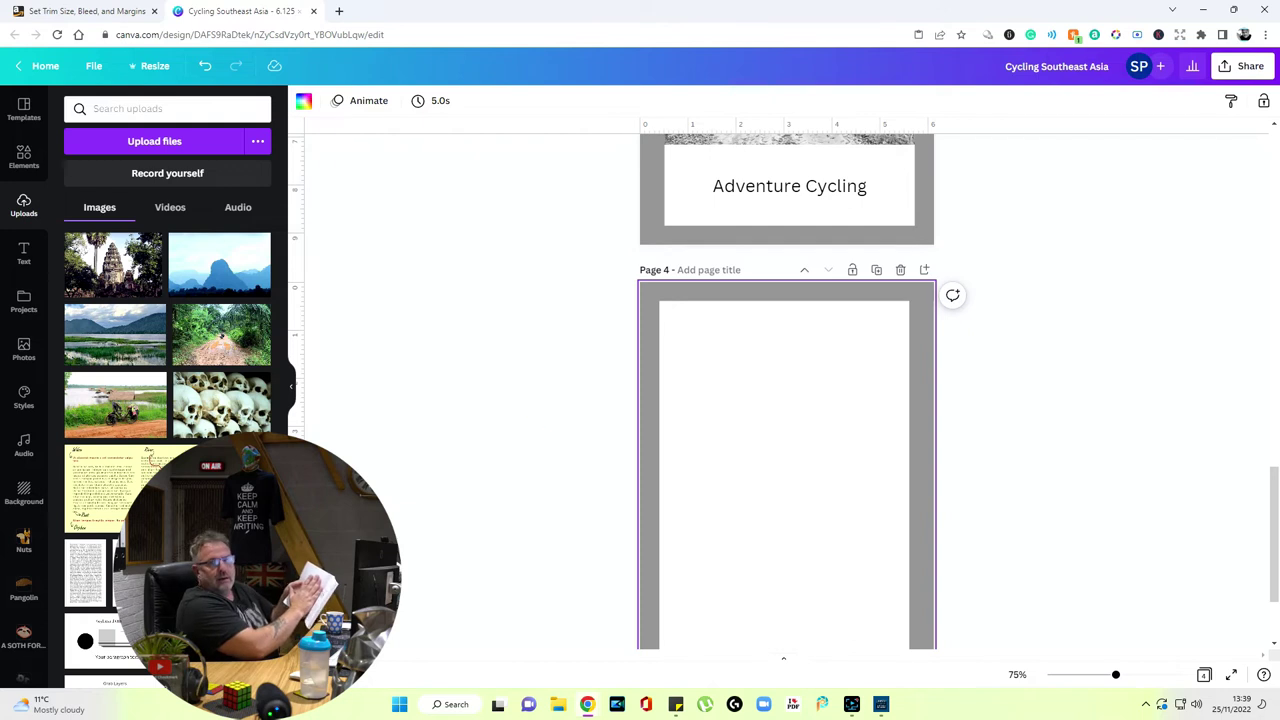
scroll(820, 451, "down", 2)
left_click(1065, 447)
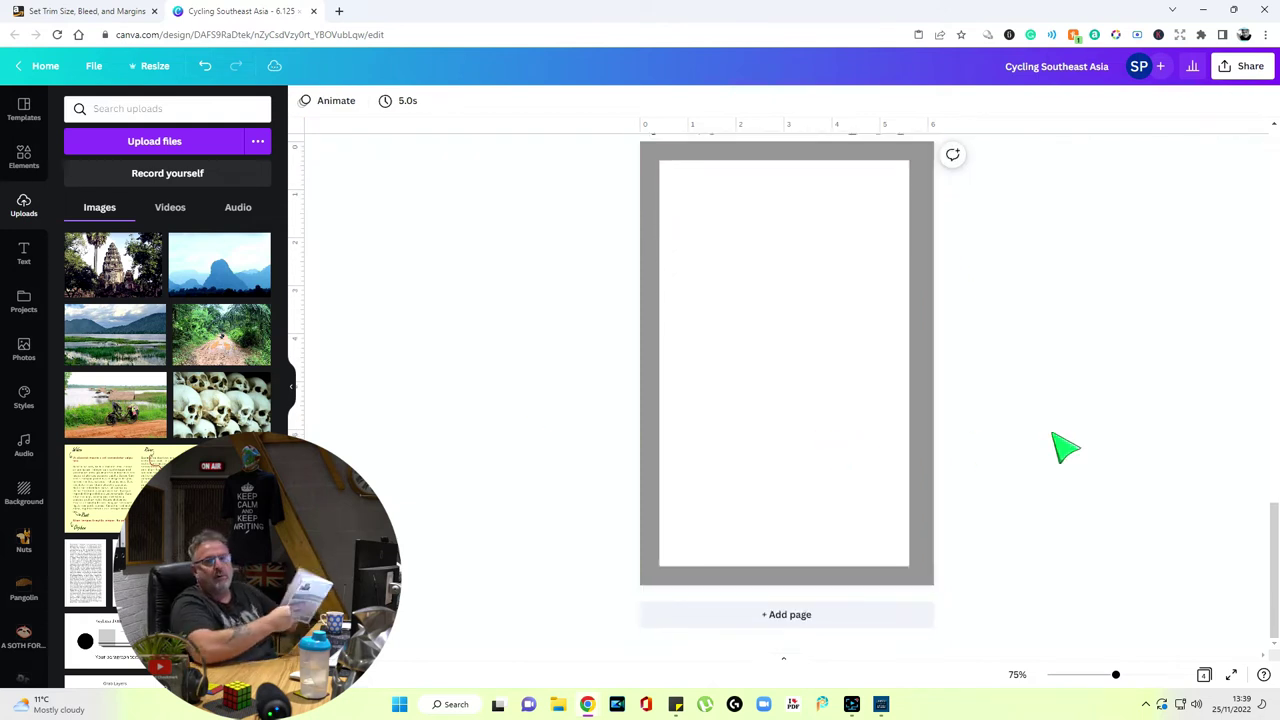
type("Copyright © 2023 Adventure Cycling All rights reserved")
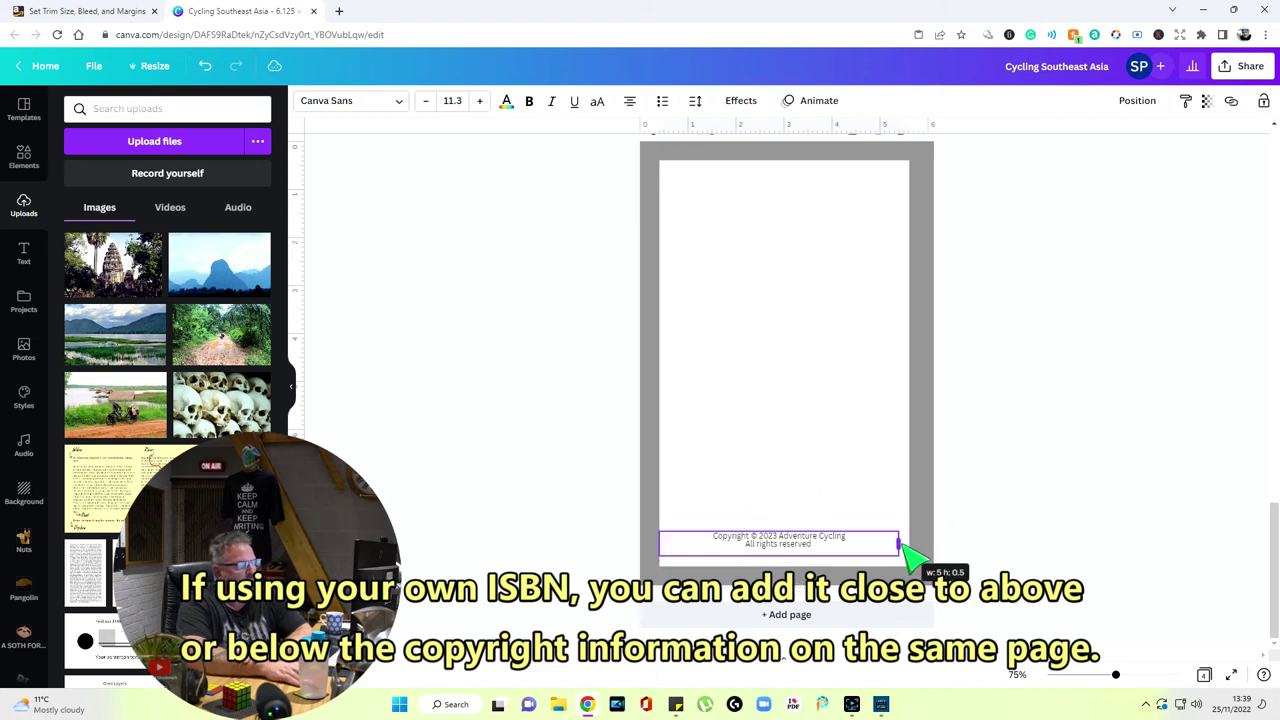
left_click(994, 503)
left_click(870, 544)
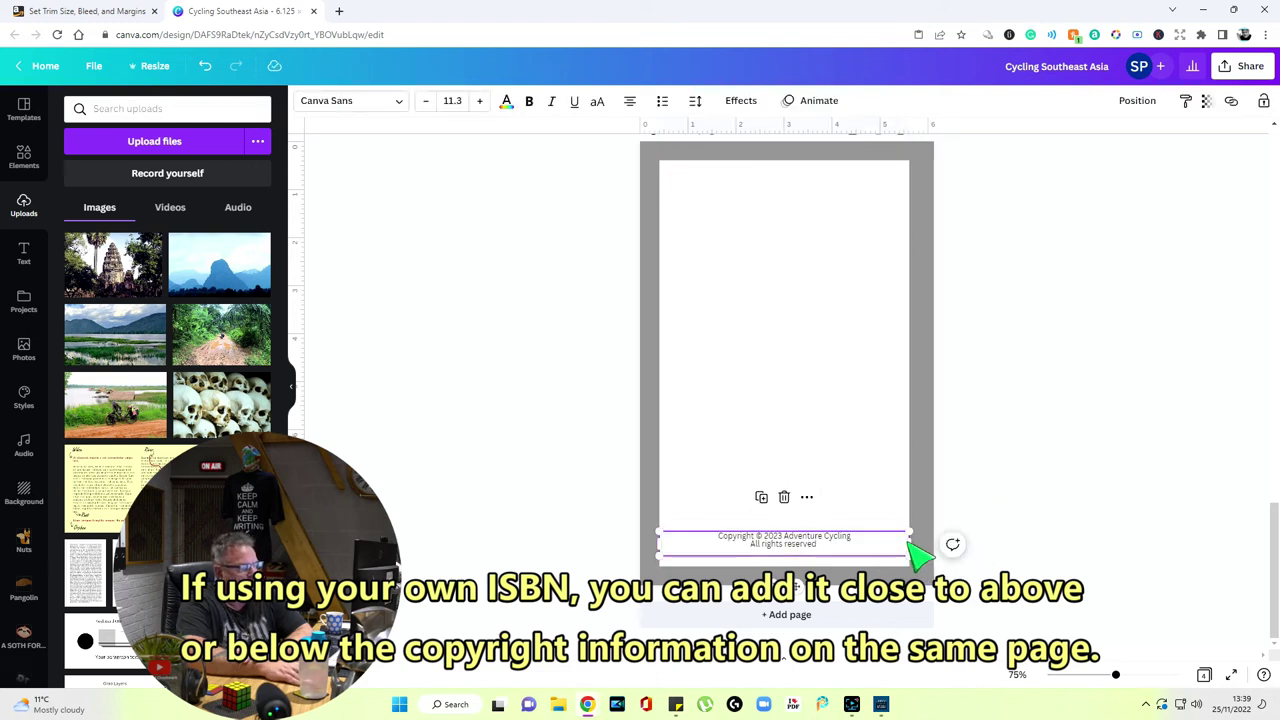
left_click(1038, 479)
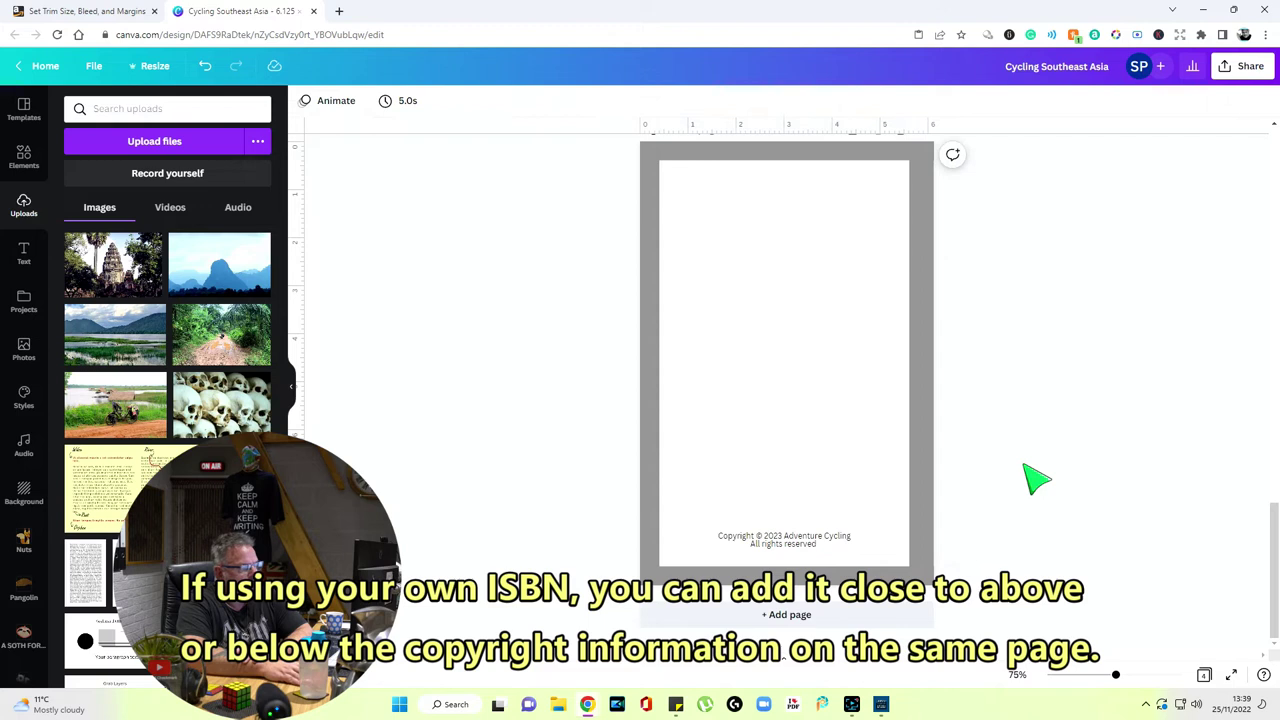
scroll(1036, 476, "up", 5)
scroll(1036, 478, "down", 8)
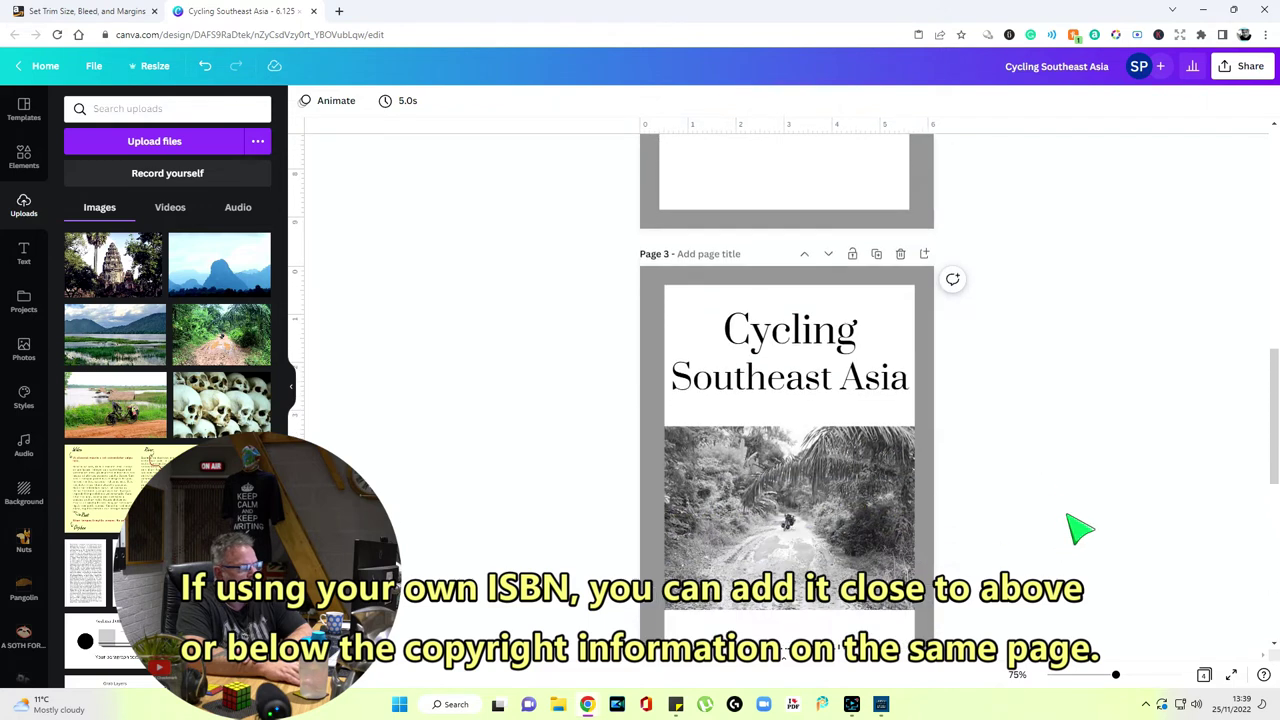
left_click(665, 309)
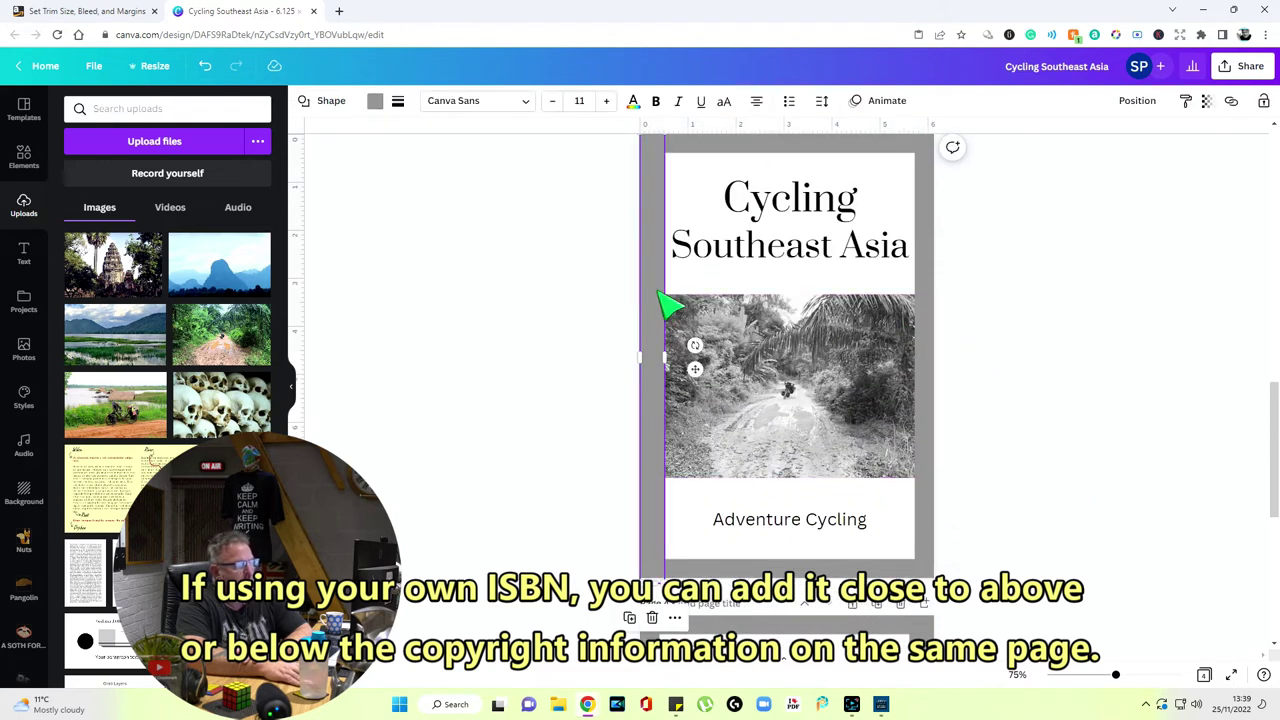
Paste the heading "Content" near the top of page 5 and fit its centred text box between the side margins
scroll(733, 452, "down", 5)
scroll(1088, 407, "down", 5)
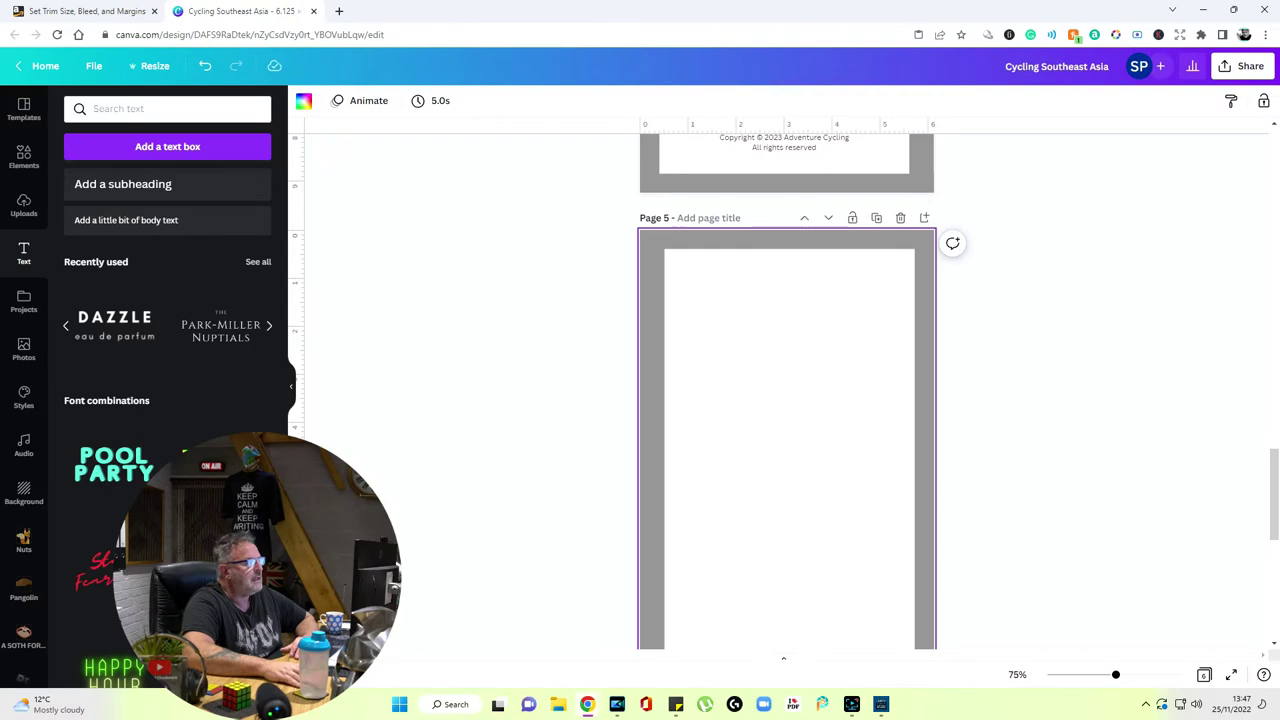
right_click(829, 322)
left_click(875, 362)
left_click(990, 380)
left_click(826, 285)
left_click_drag(919, 280, 913, 283)
left_click(834, 309)
left_click(800, 280)
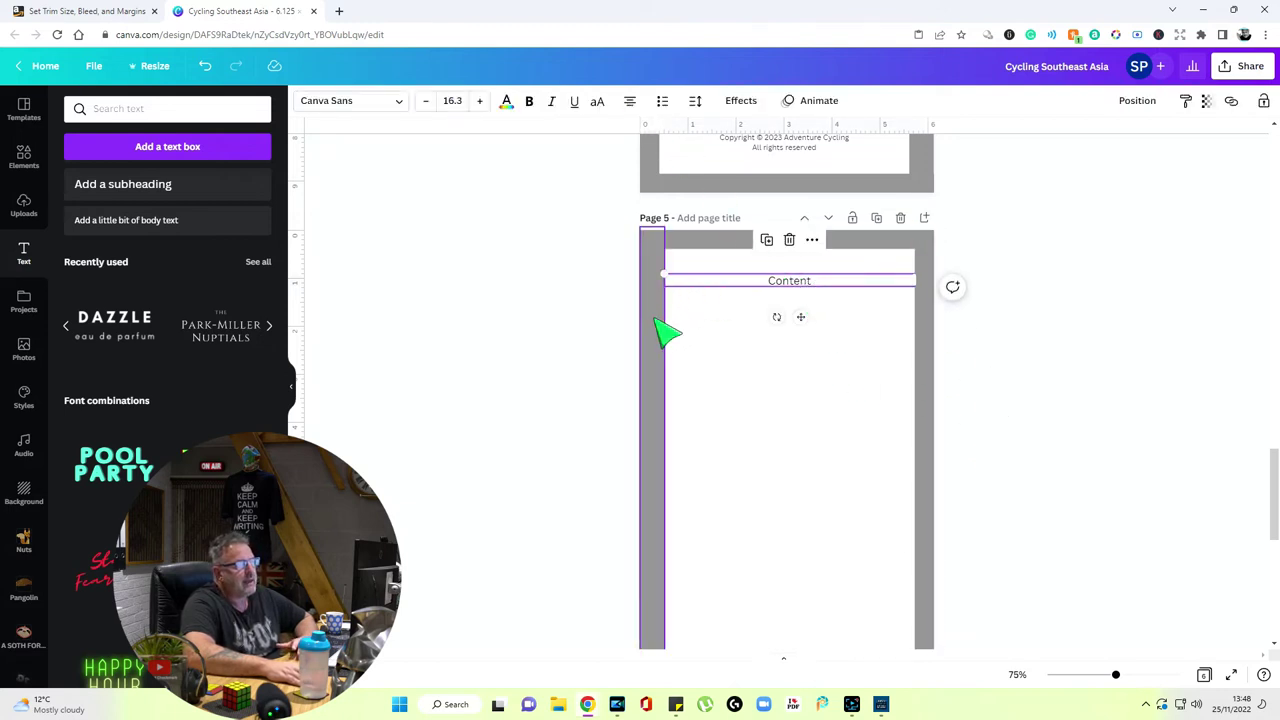
left_click(928, 343)
left_click(1029, 363)
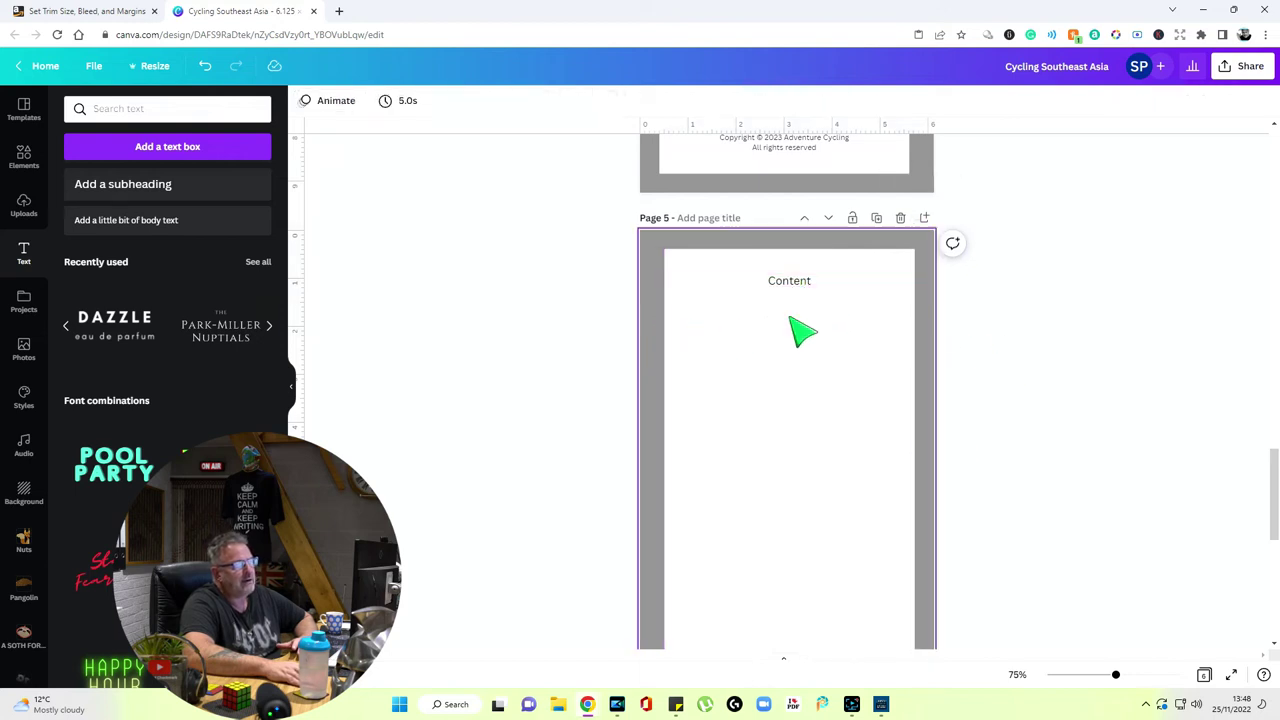
Paste the chapter list, "i" and "Chapter 1" to "Chapter 15", below the Content heading beside the inner margin
right_click(752, 398)
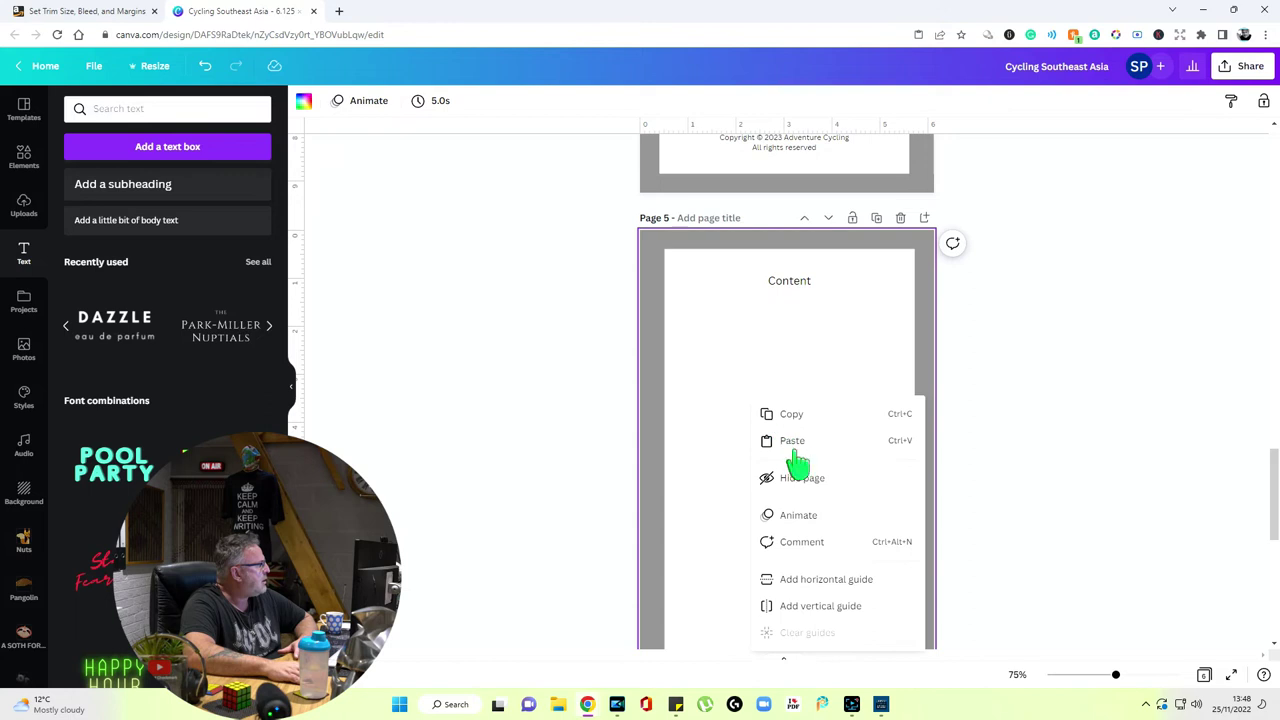
left_click(803, 440)
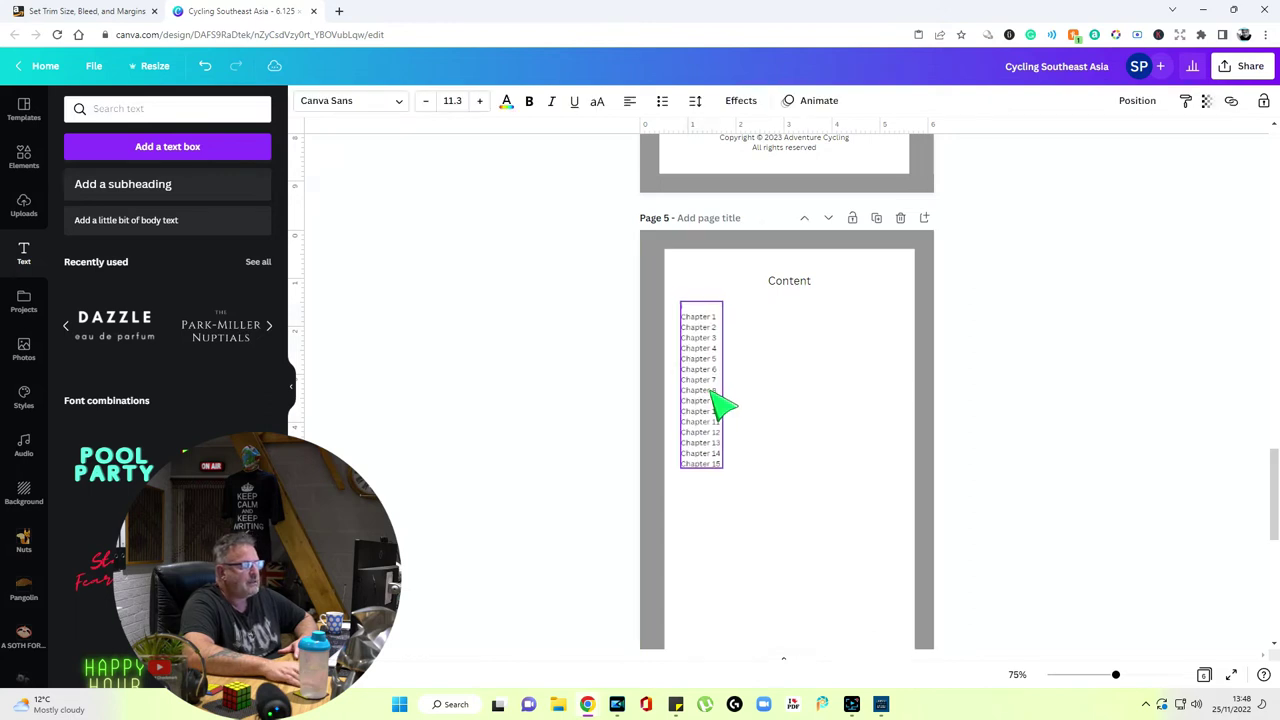
left_click(886, 423)
Paste the titles "Introduction", "Cycle Gear List", "Navigation and Sim Cards" and "Border Crossings" beside the chapter list on page 5
scroll(878, 428, "up", 3)
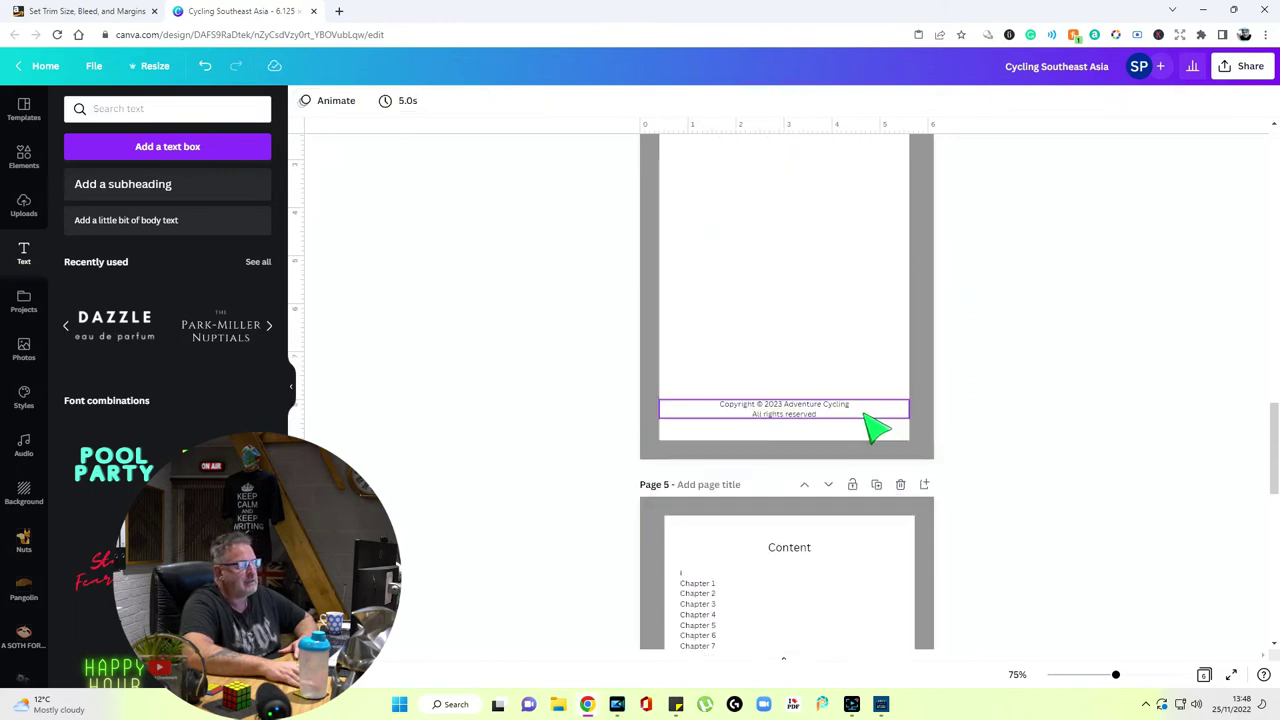
left_click(866, 414)
scroll(850, 400, "down", 3)
key("ctrl+v")
left_click(843, 393)
left_click(808, 345)
Extend the chapter titles text box with blank lines below "Border Crossings" until it reaches the Chapter 15 row
left_click(815, 340)
key("Return")
key("Return")
key("Return")
key("Return")
key("Return")
key("Return")
key("Return")
key("Return")
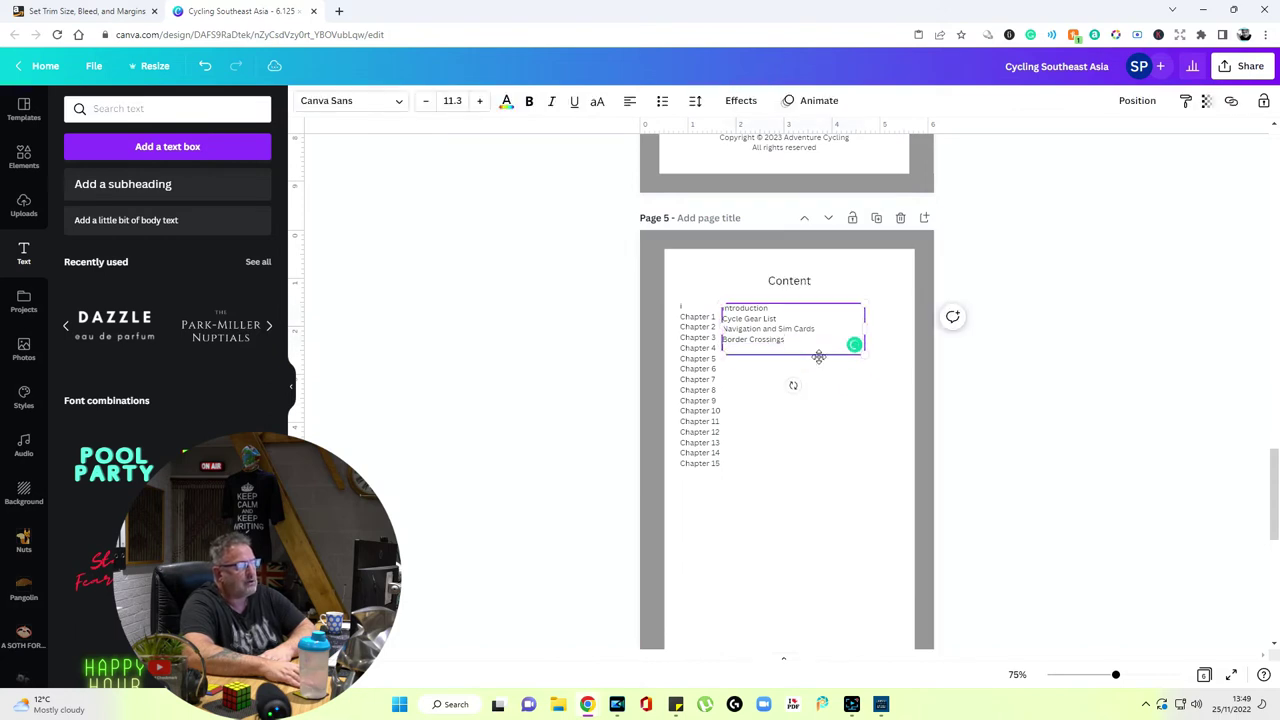
key("Return")
key("Return")
key("Return")
key("Return")
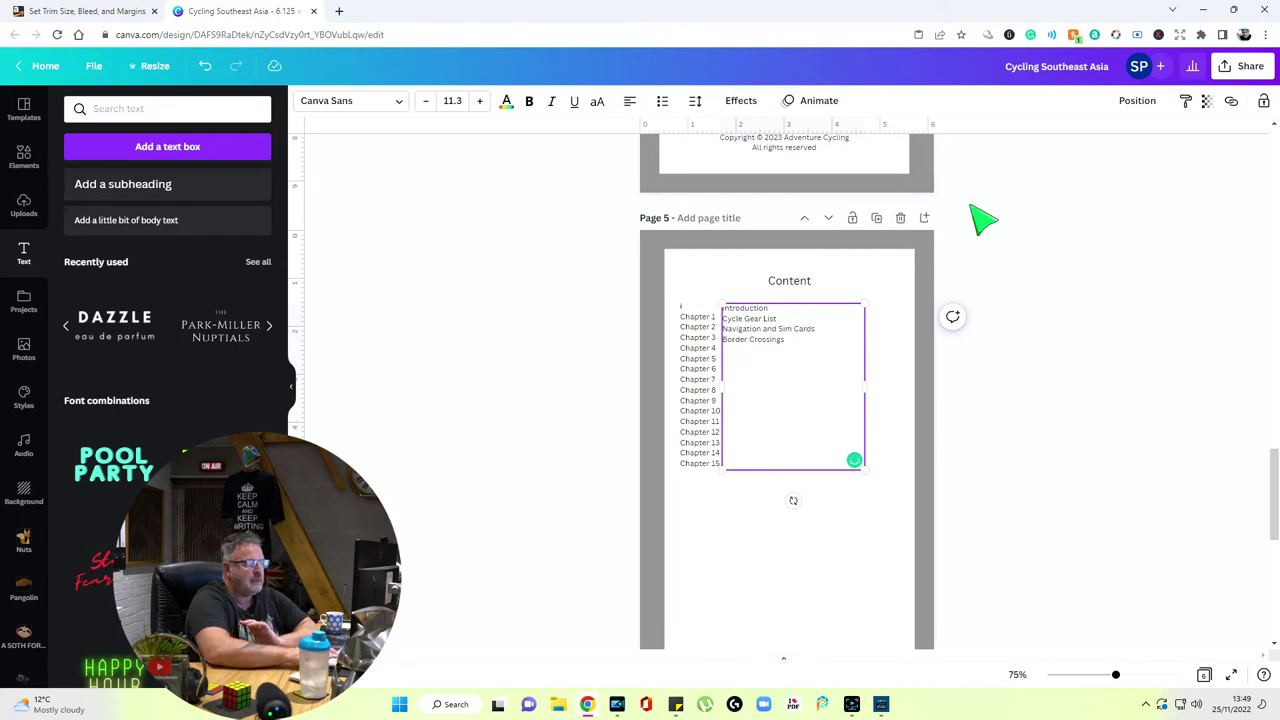
left_click(1014, 440)
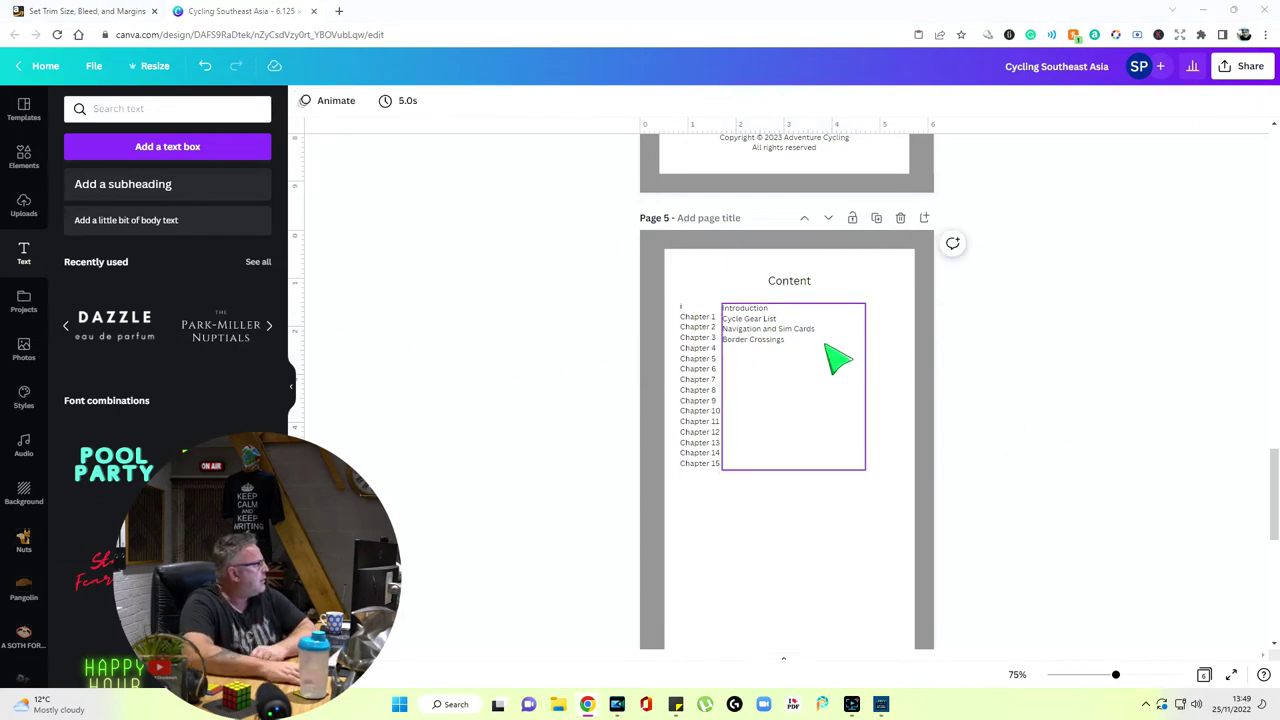
Paste the page number column 1, 5, 10, 15 and align it with the chapter titles beside the outer margin
right_click(878, 348)
left_click(914, 385)
left_click_drag(943, 391, 903, 352)
left_click(1008, 405)
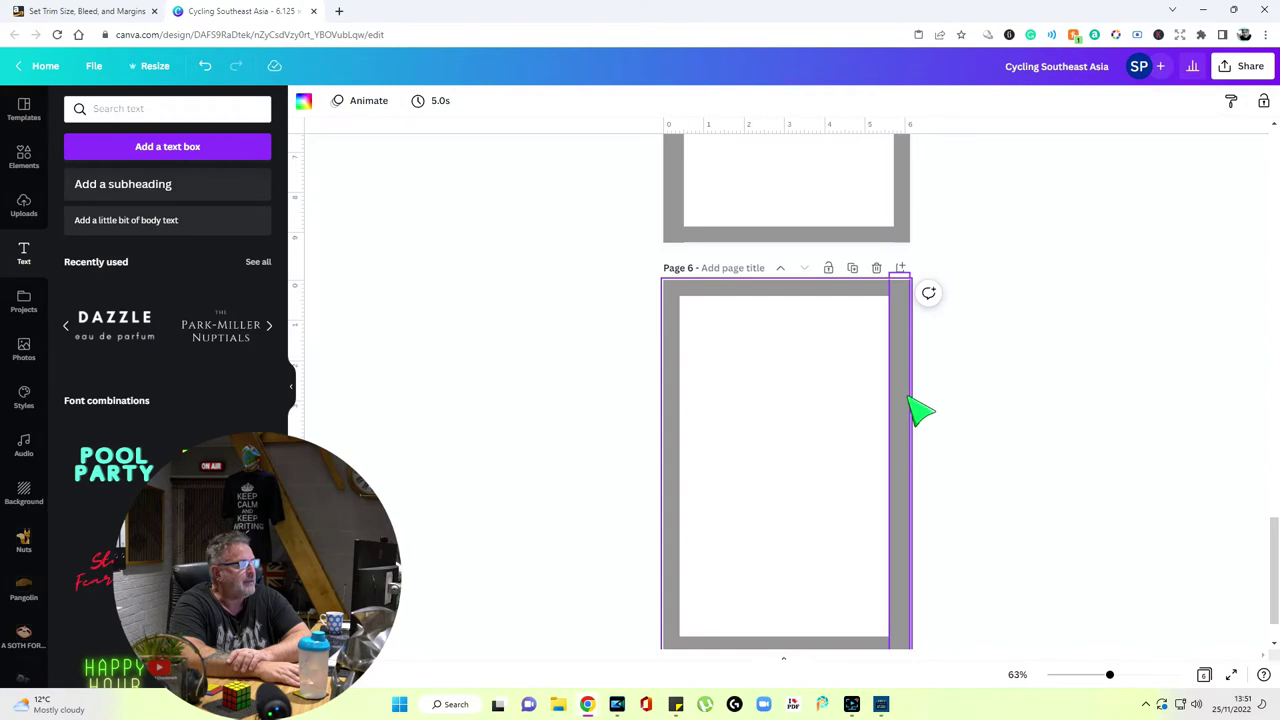
Duplicate the Content page 5 and move the copy below the blank page 6
left_click(907, 397)
left_click(808, 434)
scroll(808, 434, "down", 1)
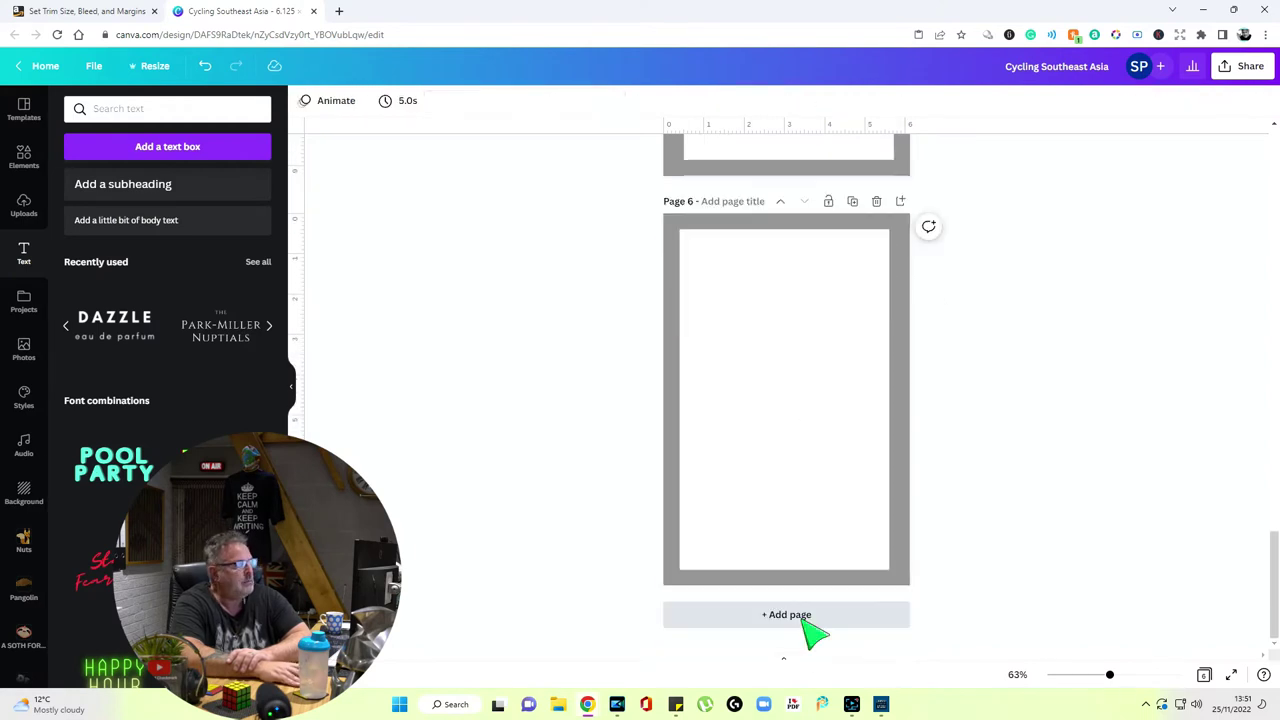
scroll(980, 506, "up", 3)
scroll(980, 500, "up", 2)
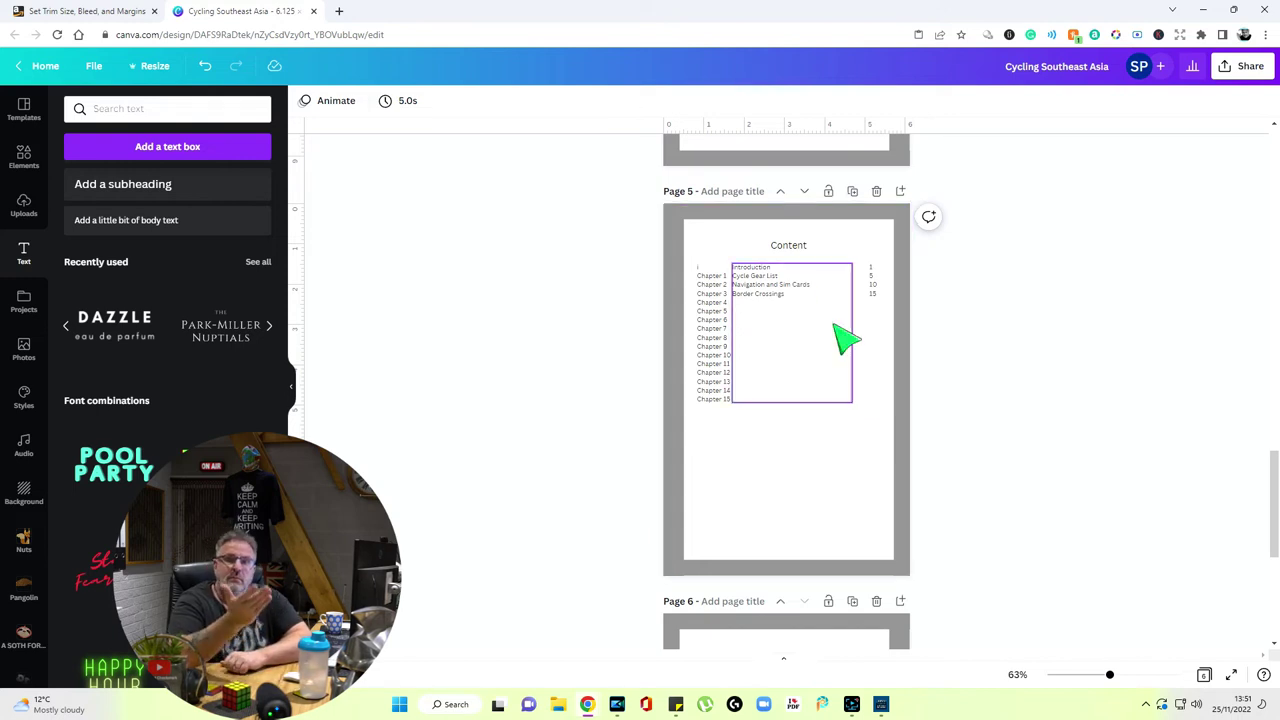
left_click(853, 191)
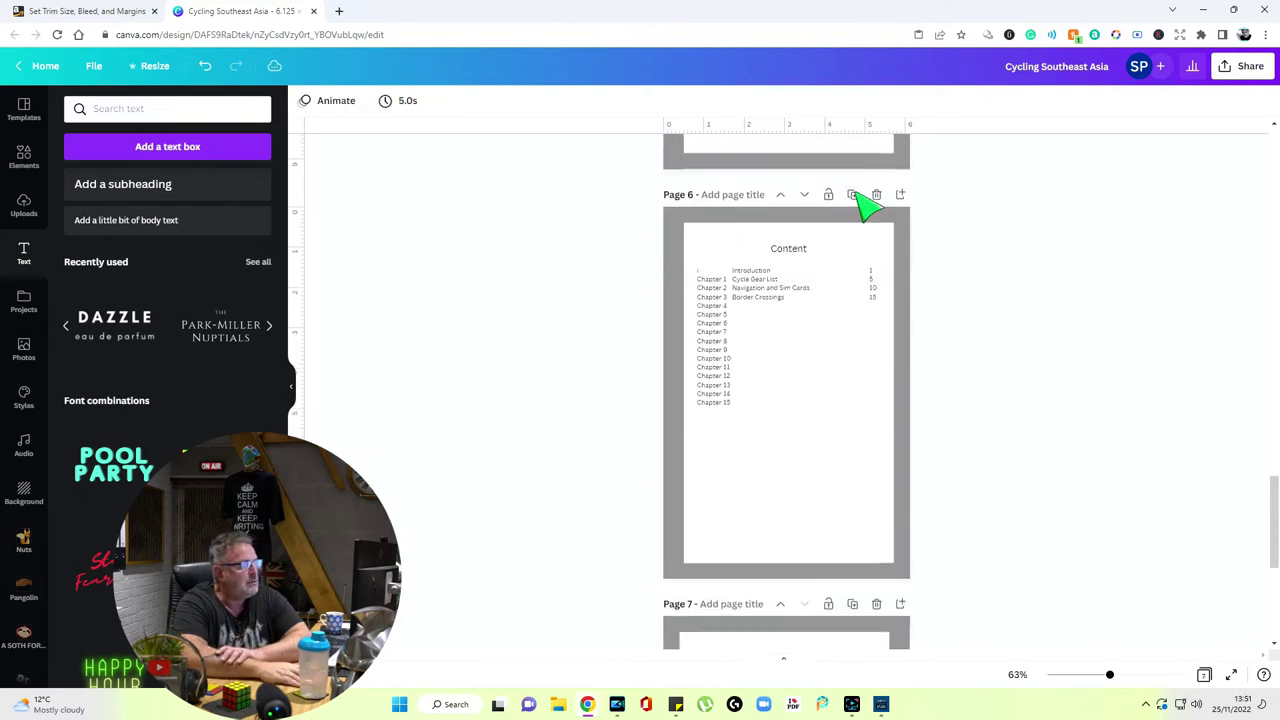
left_click(808, 193)
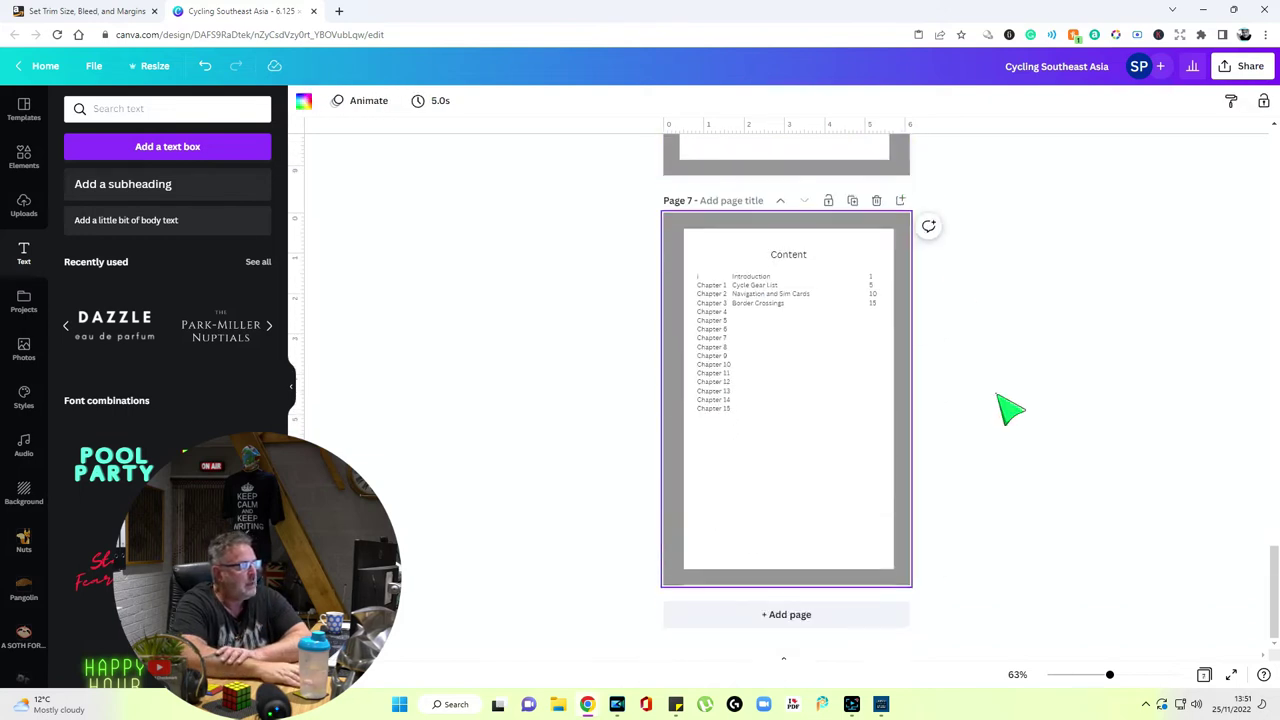
scroll(1012, 412, "down", 3)
Delete the heading, chapter list, titles and page numbers from page 7, keeping only the grey margin guides
left_click(806, 300)
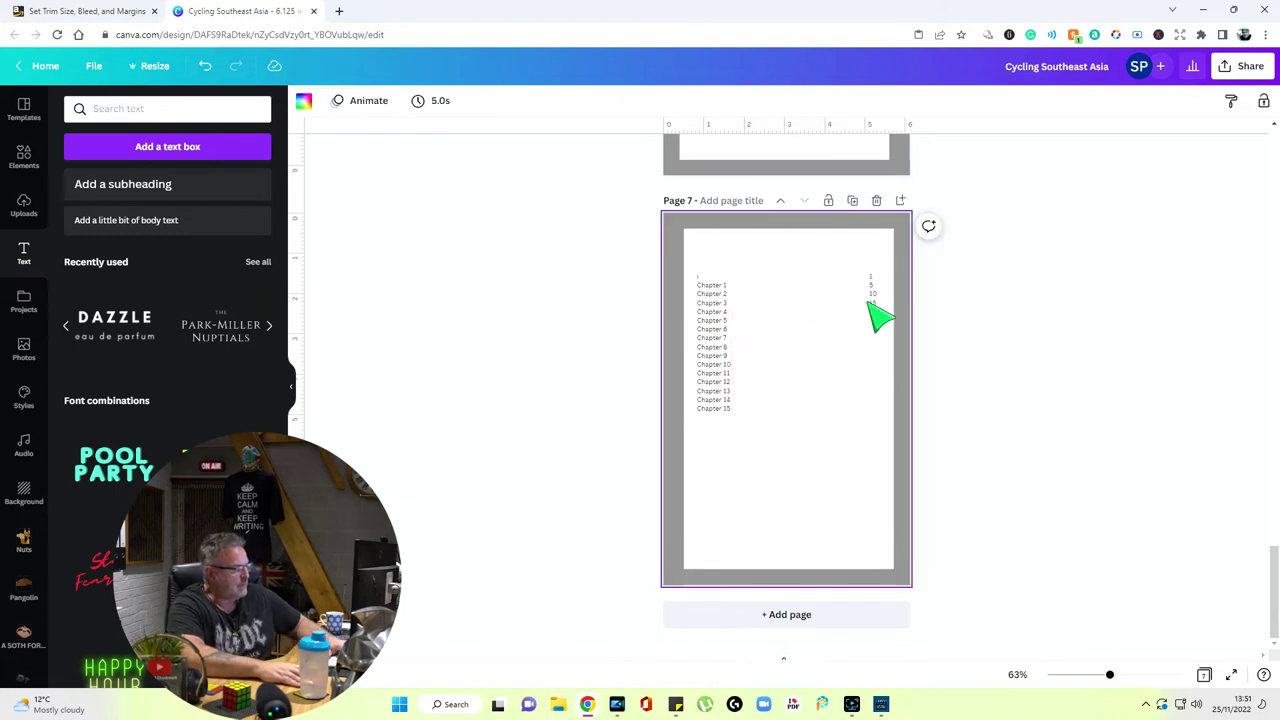
scroll(990, 420, "down", 4)
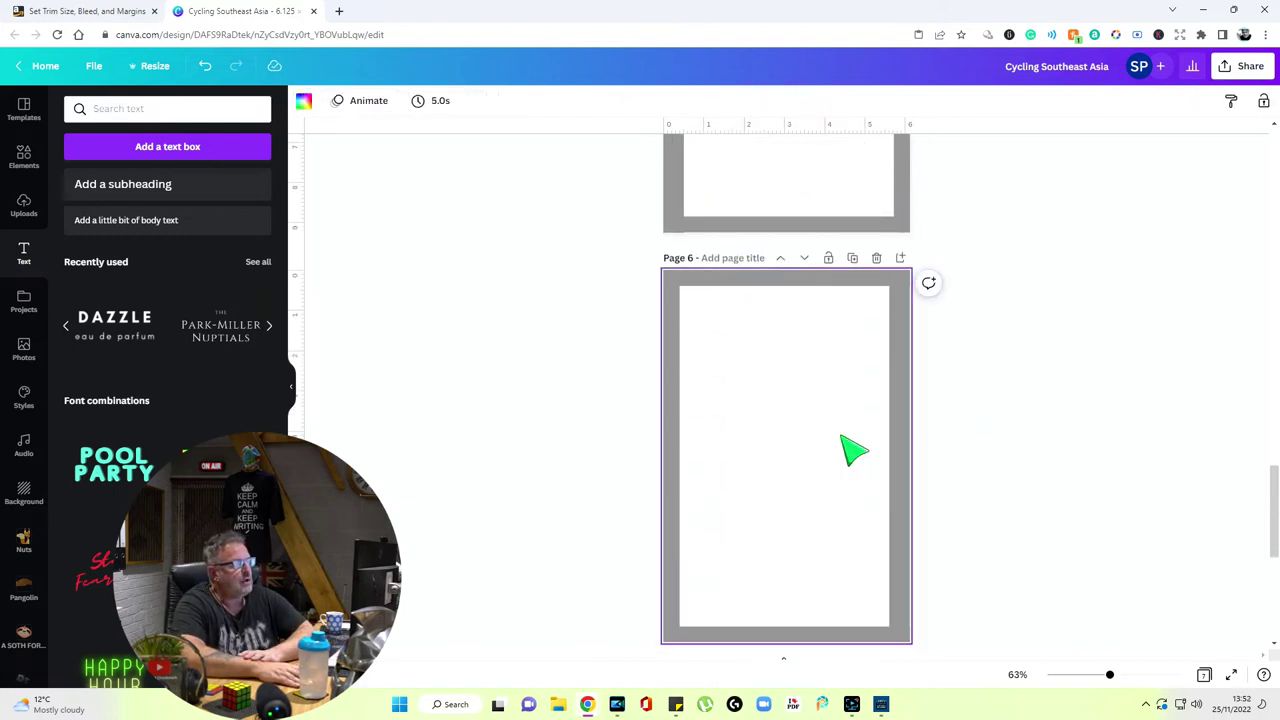
key("ctrl+Return")
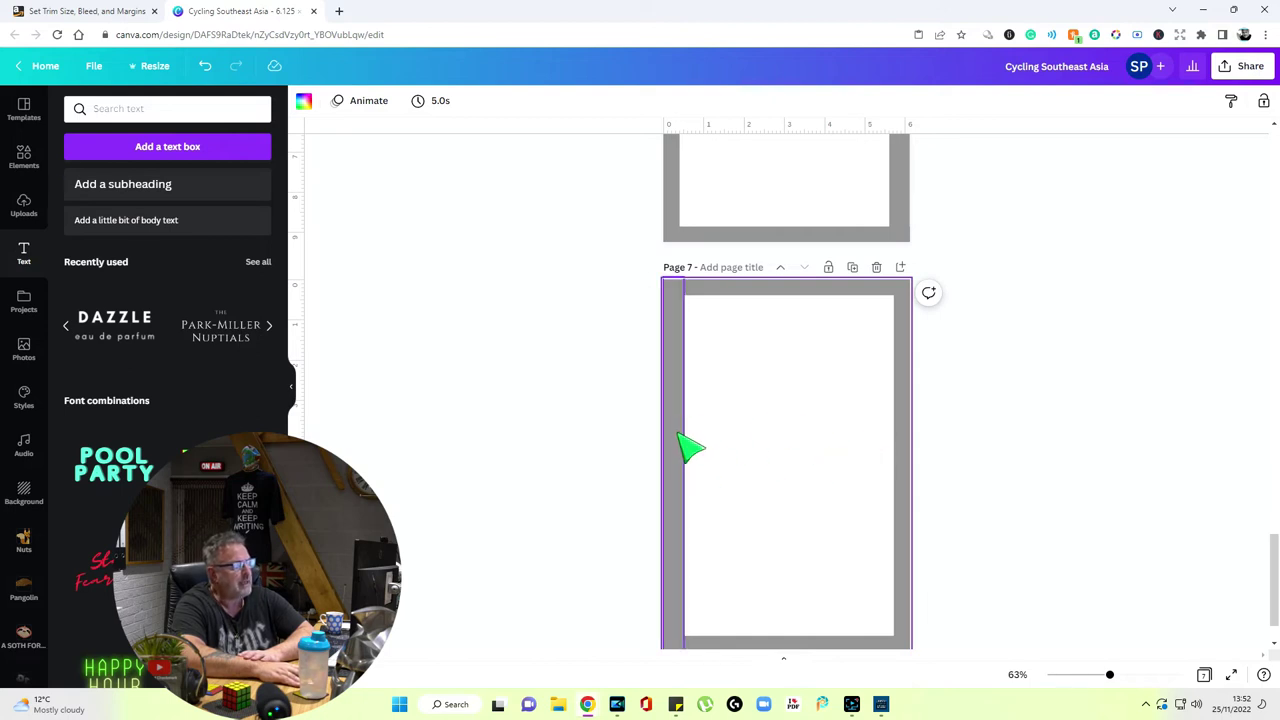
scroll(771, 571, "down", 1)
Duplicate blank page 6 and move the copy to the end as page 8, continuing the alternating margins
scroll(823, 430, "up", 4)
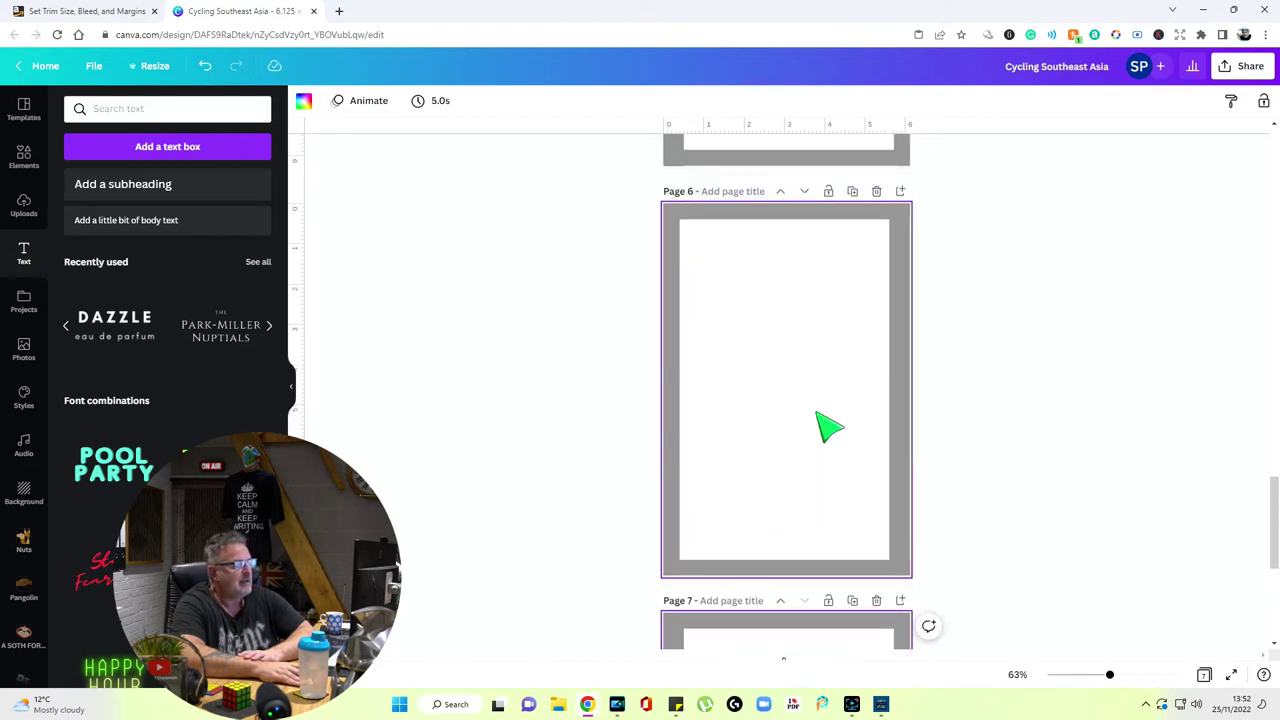
left_click(852, 191)
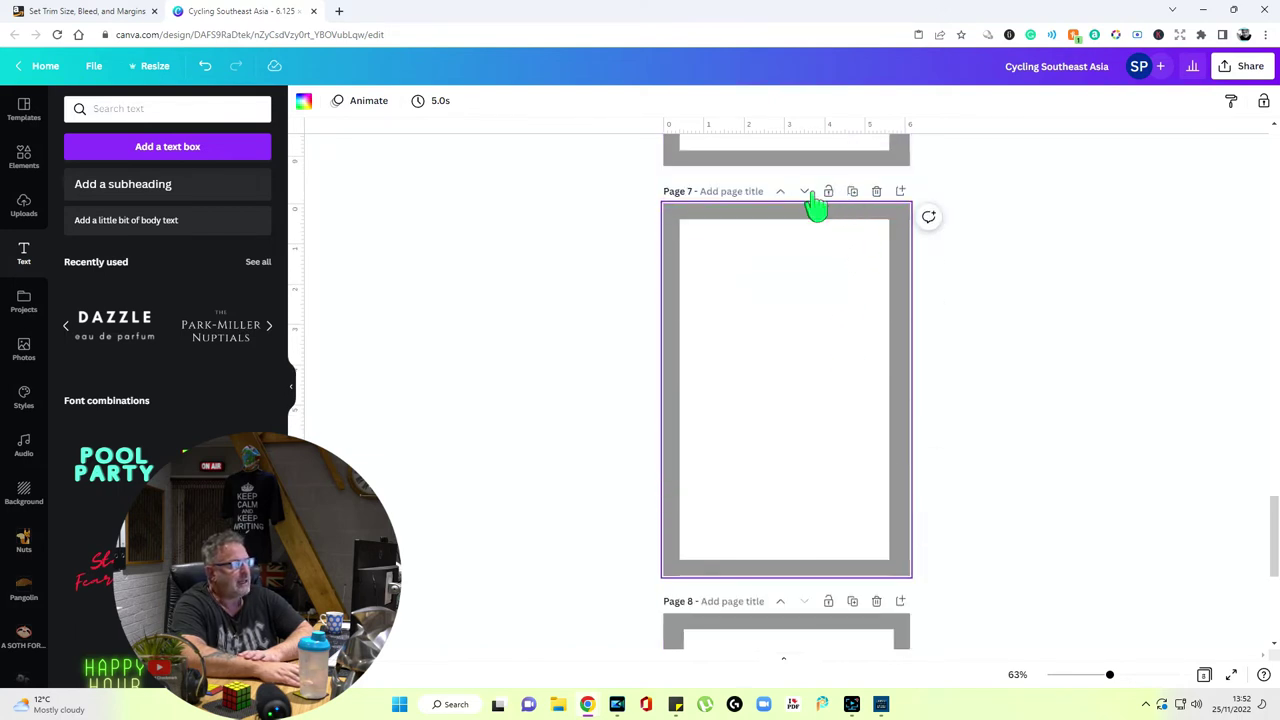
scroll(820, 210, "down", 1)
scroll(1020, 408, "down", 3)
scroll(1020, 408, "up", 3)
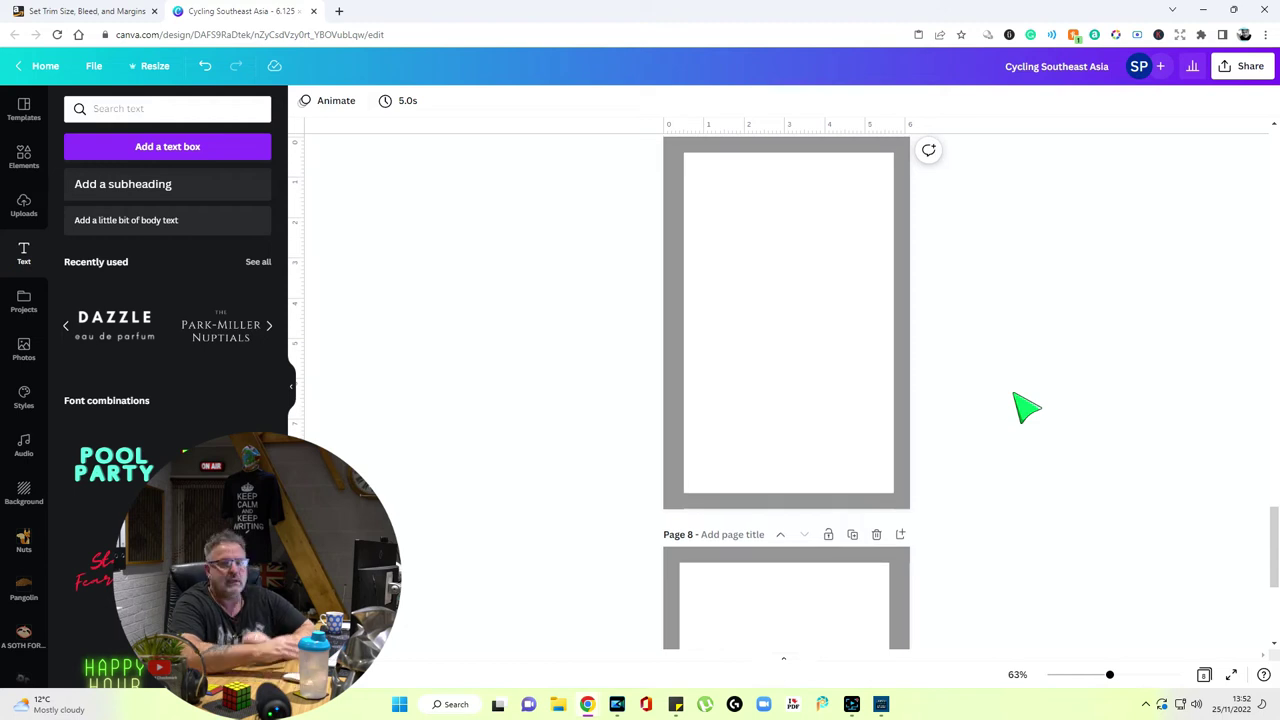
scroll(1025, 408, "up", 20)
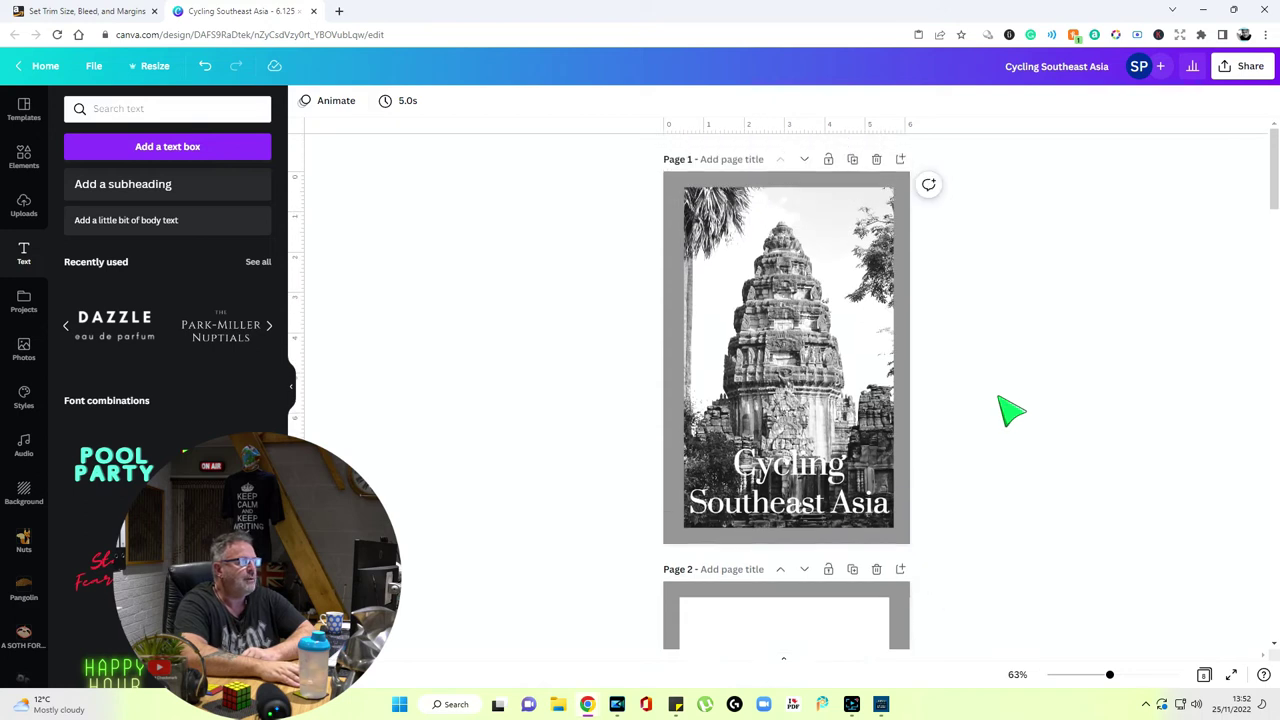
left_click(677, 340)
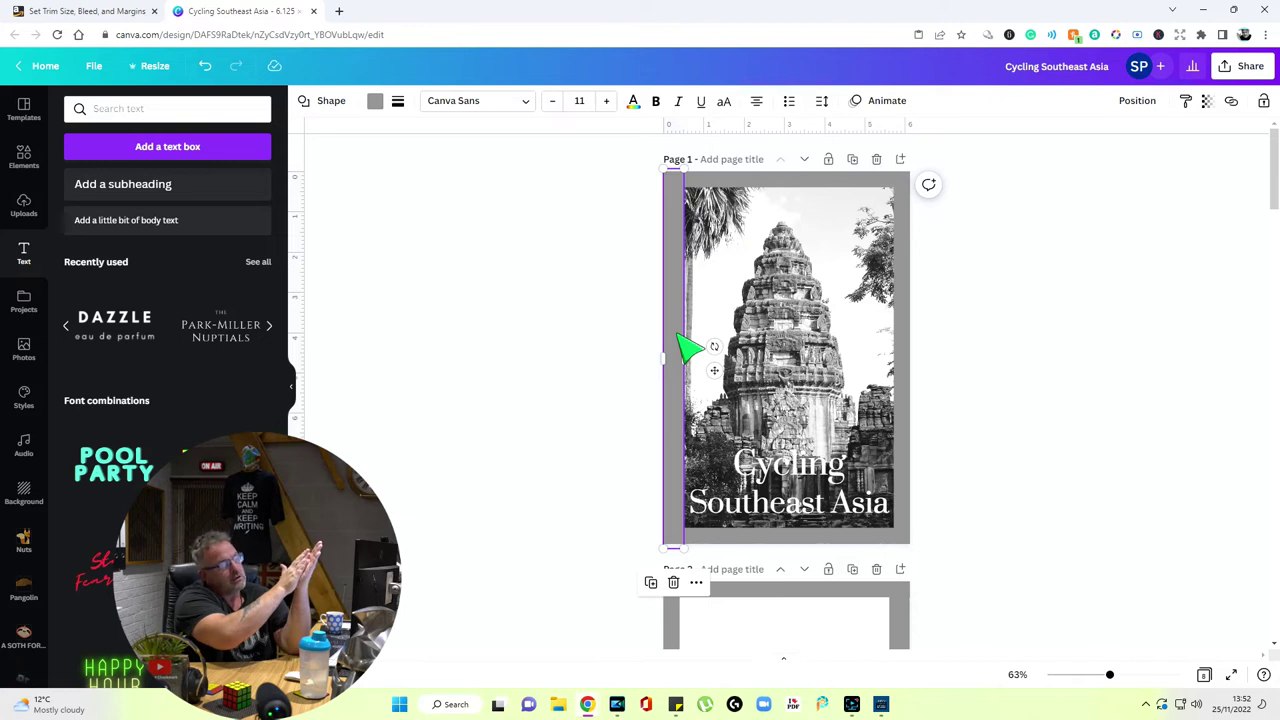
left_click(606, 429)
Add a body text box near the top of page 7, inside the margins, and enter the heading "Introduction"
scroll(828, 475, "down", 20)
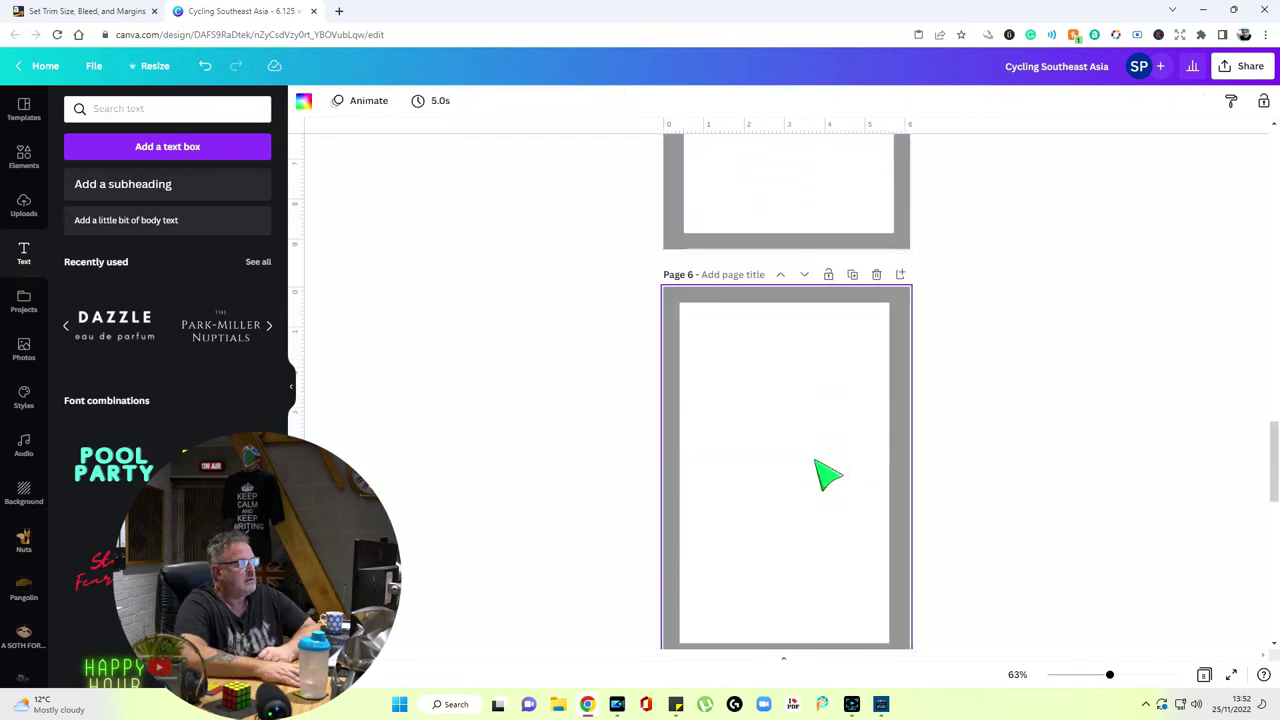
scroll(826, 474, "down", 4)
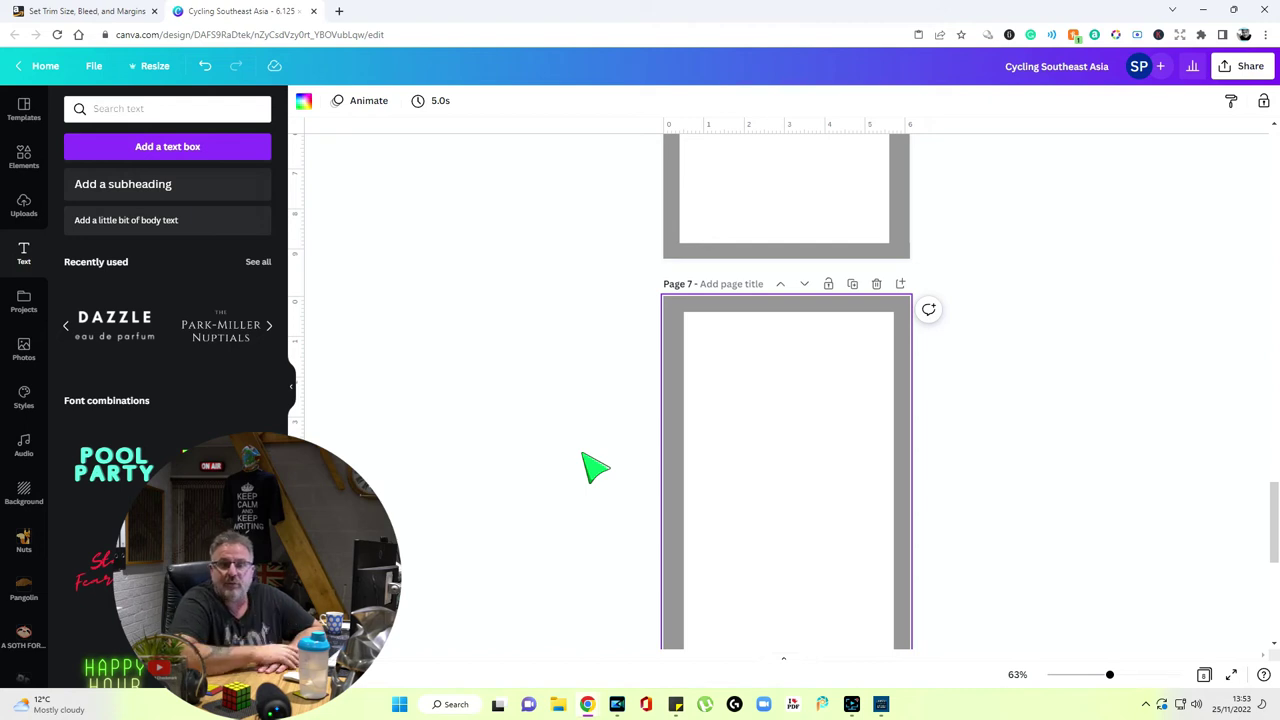
left_click(126, 222)
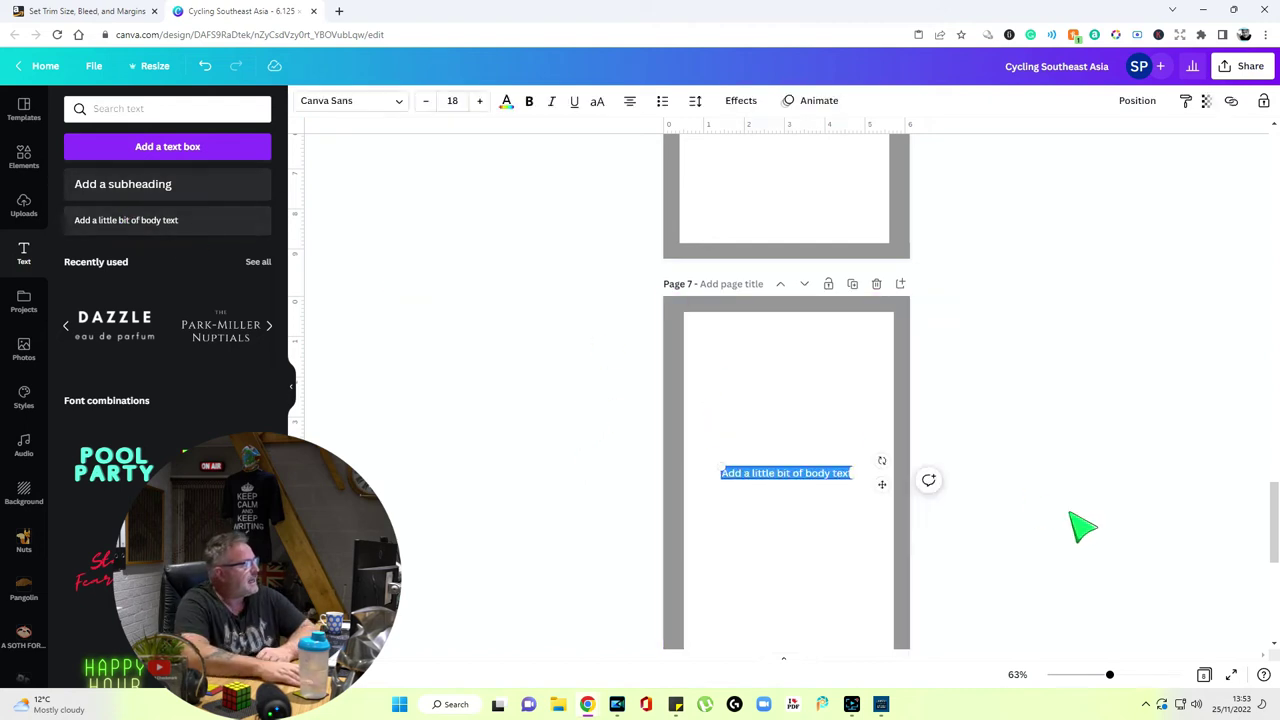
left_click_drag(849, 476, 903, 347)
left_click(1028, 503)
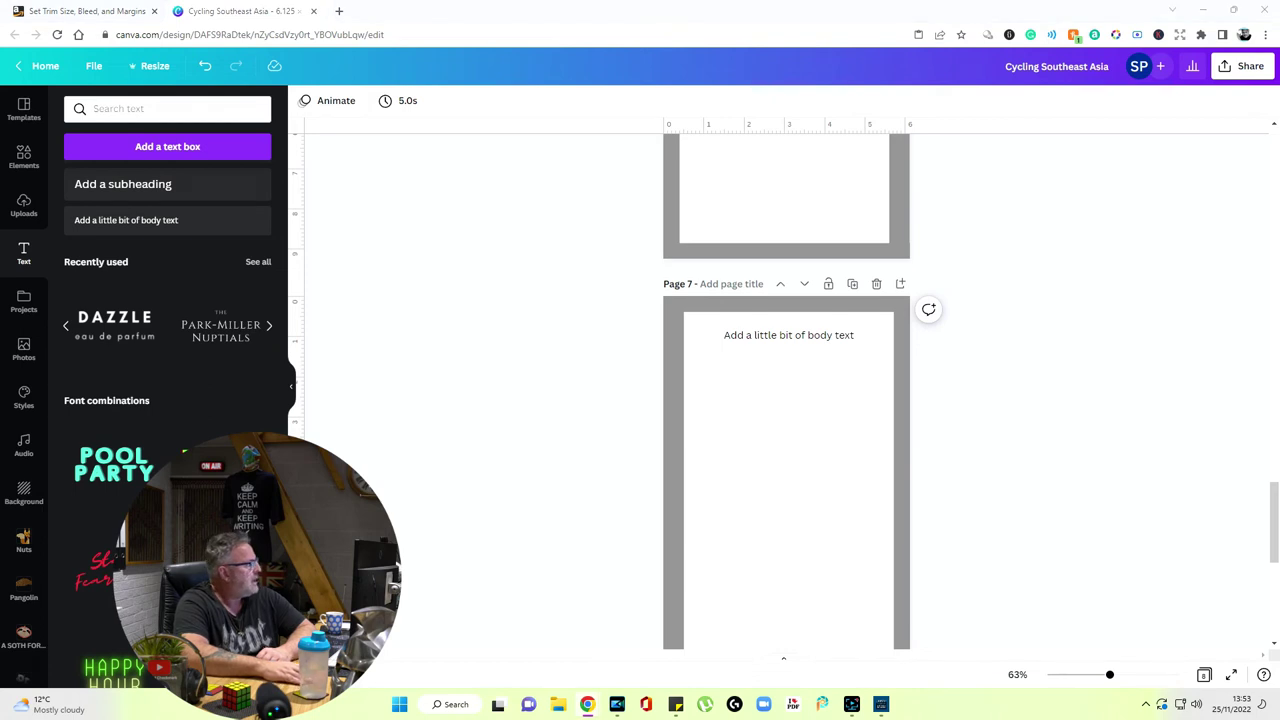
double_click(855, 338)
type("Introduction")
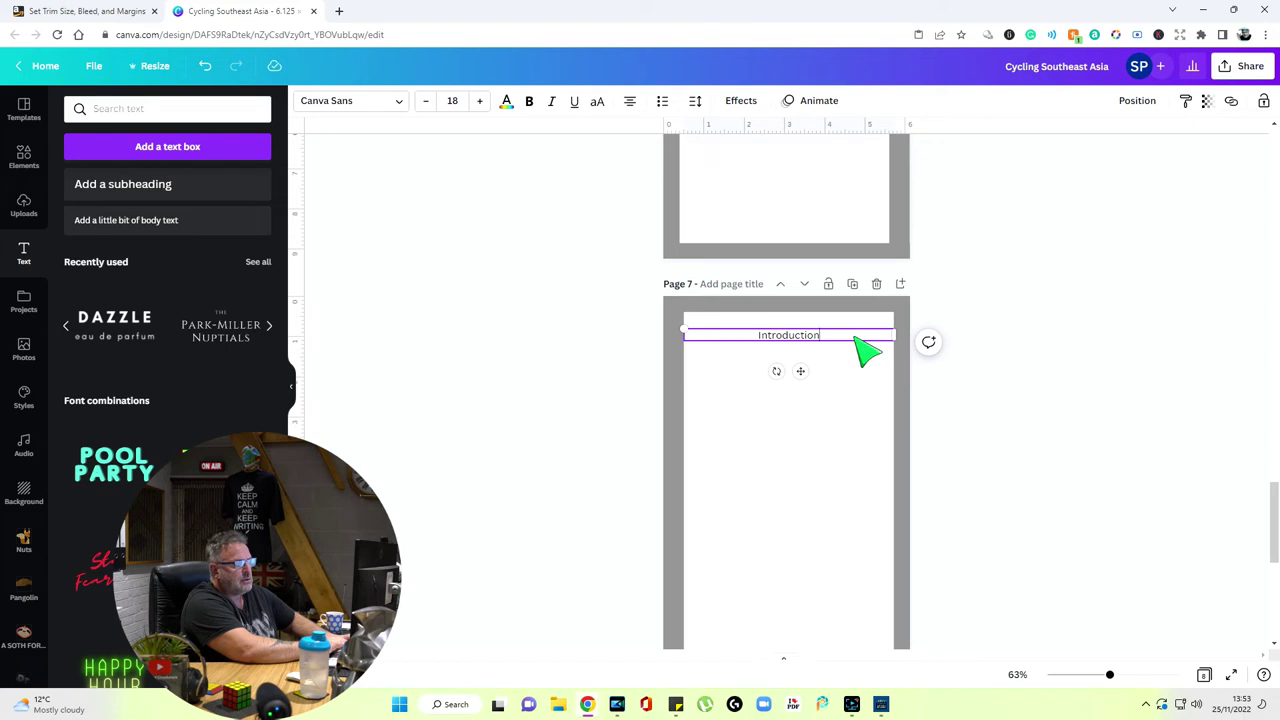
left_click(955, 436)
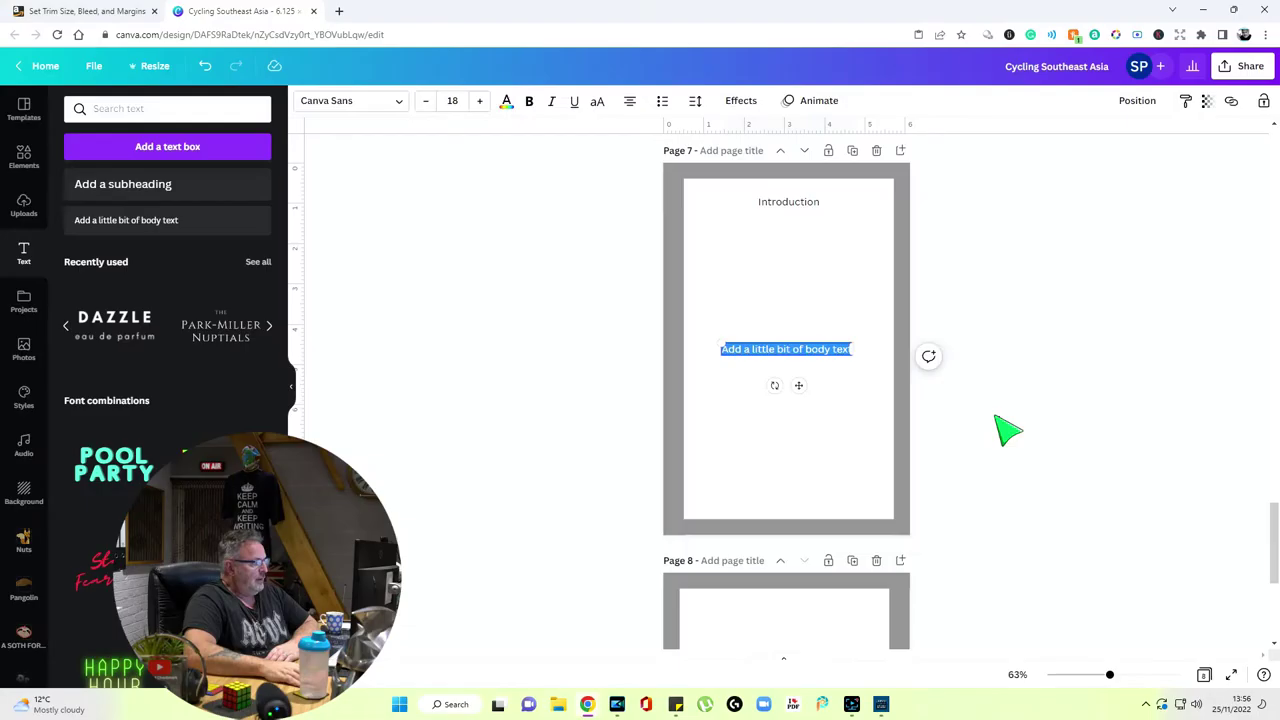
Place a body text box beneath the Introduction heading on page 7 and replace its placeholder with the copied introduction text
left_click(997, 414)
left_click(838, 352)
left_click_drag(845, 365, 858, 252)
double_click(855, 245)
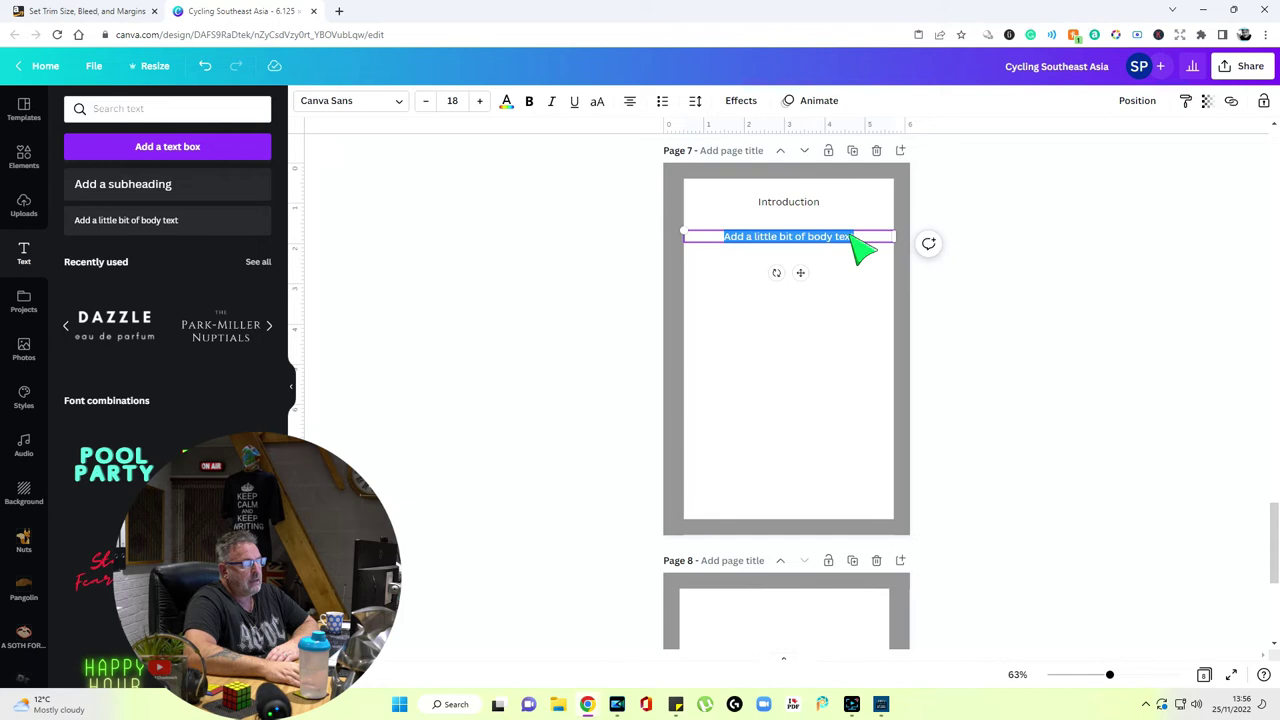
right_click(843, 240)
left_click(875, 303)
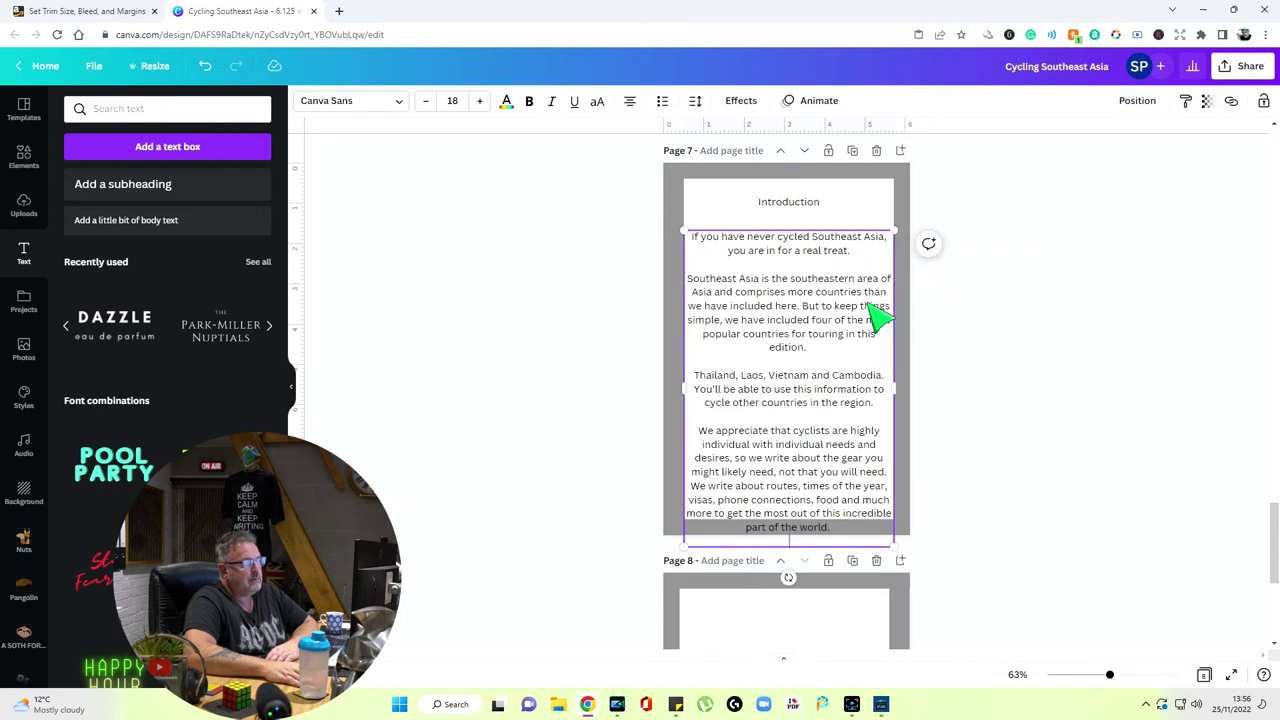
Set the introduction body text to the Suranna font at size 13
left_click(398, 101)
left_click(135, 194)
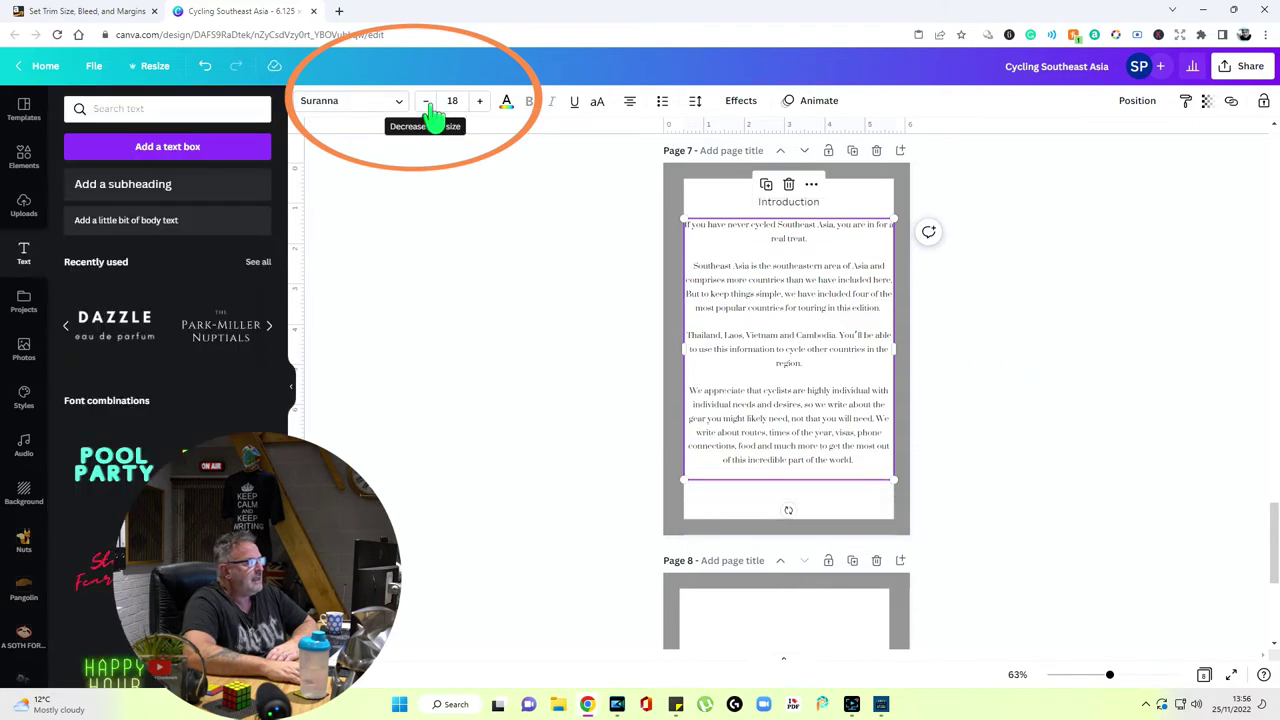
left_click_drag(1109, 678, 1134, 675)
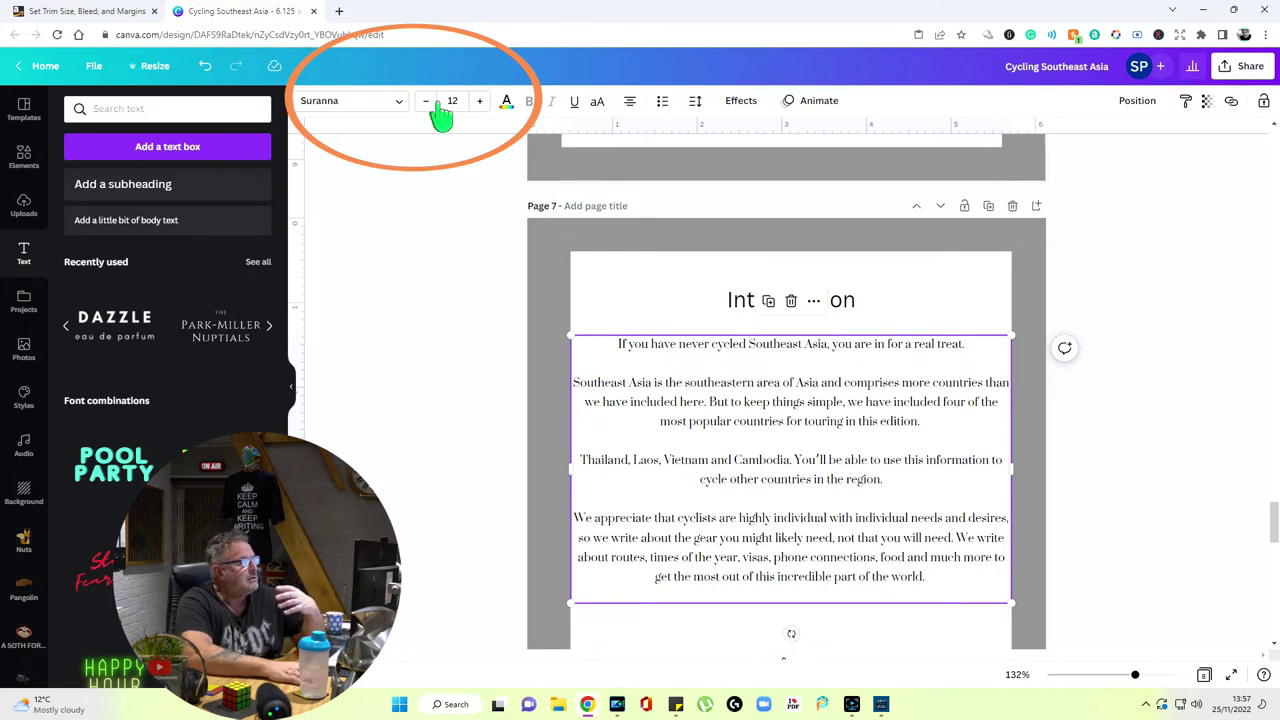
left_click(480, 101)
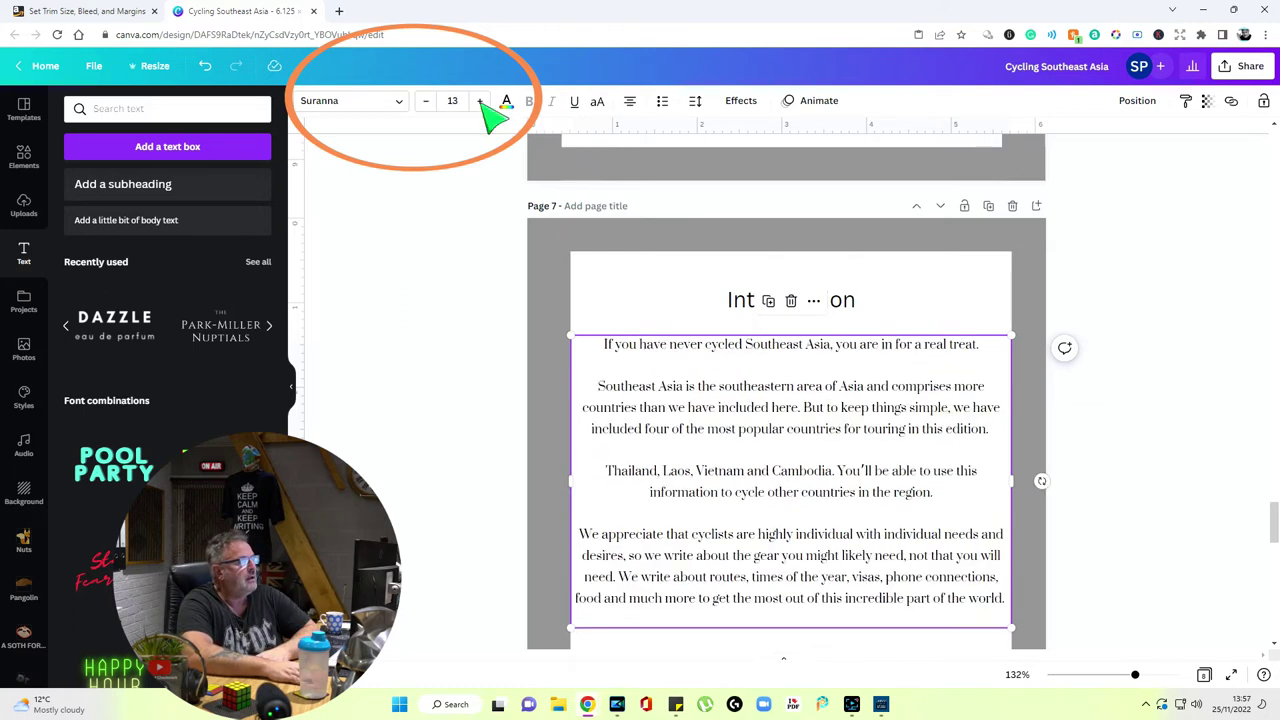
left_click(1200, 445)
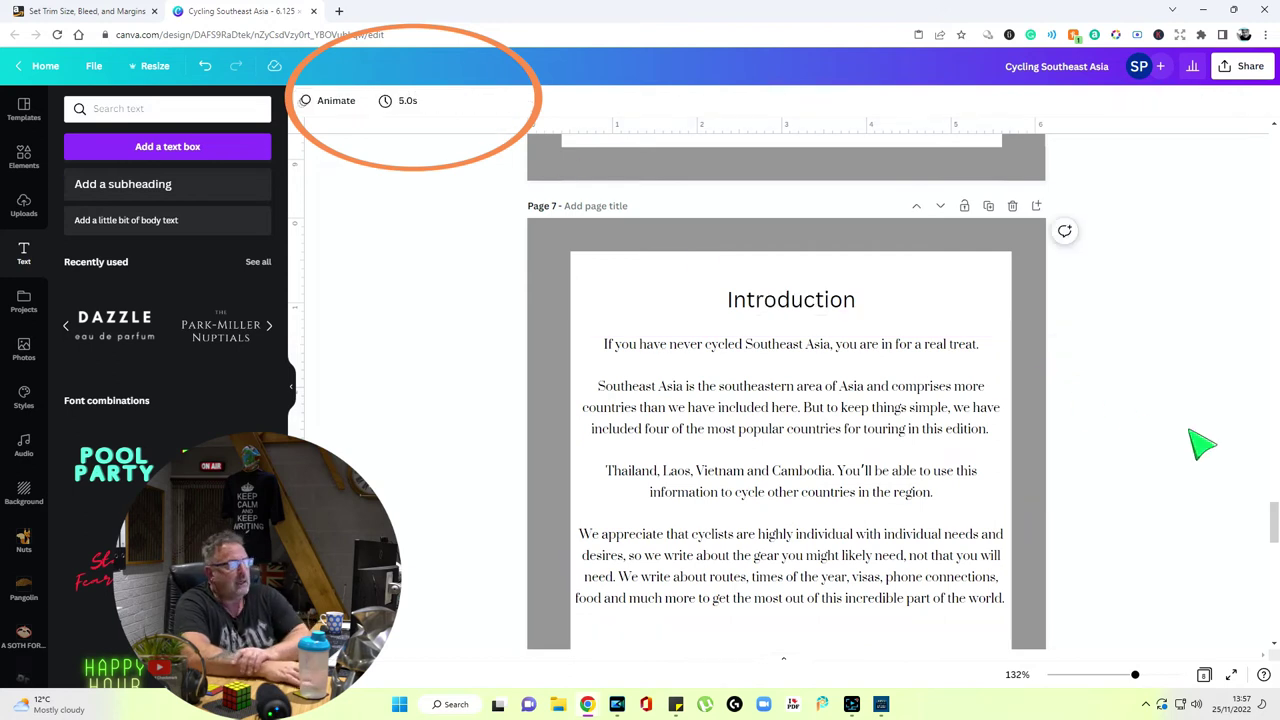
Move the introduction body text up closer to its heading, keeping it centred between the side margins
scroll(1200, 445, "down", 4)
scroll(1200, 445, "up", 2)
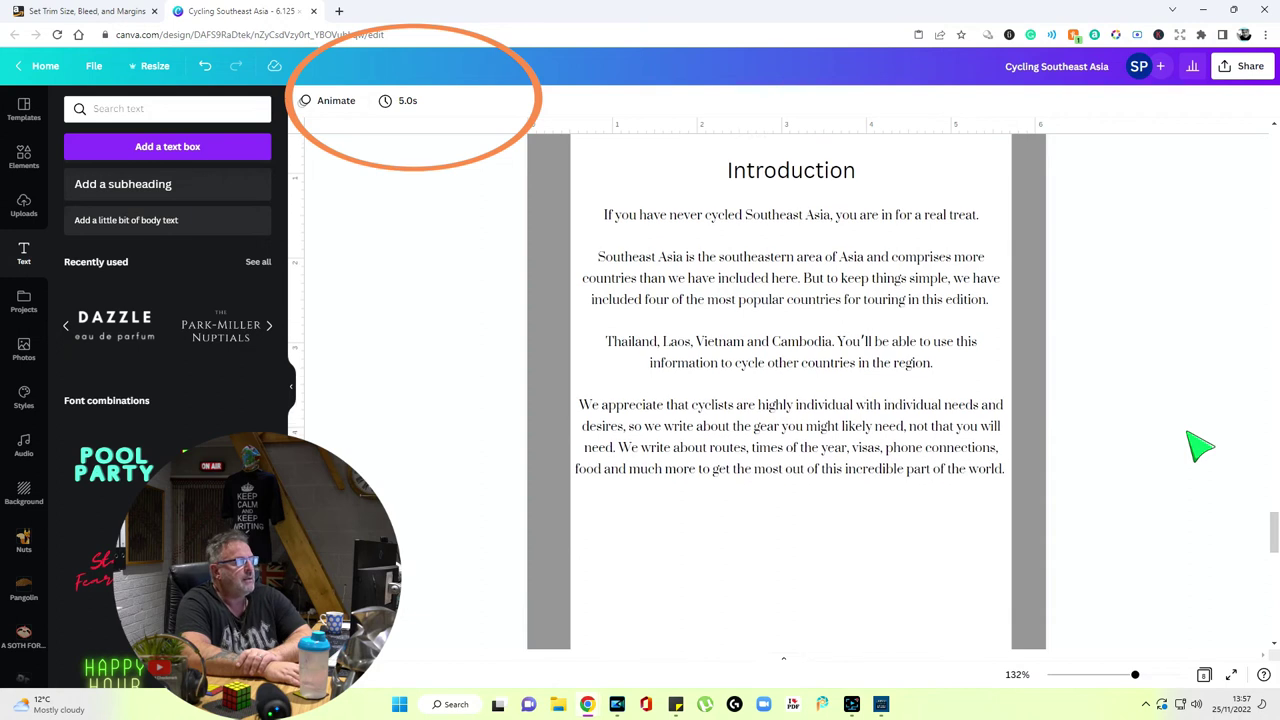
scroll(1200, 445, "up", 2)
left_click(900, 505)
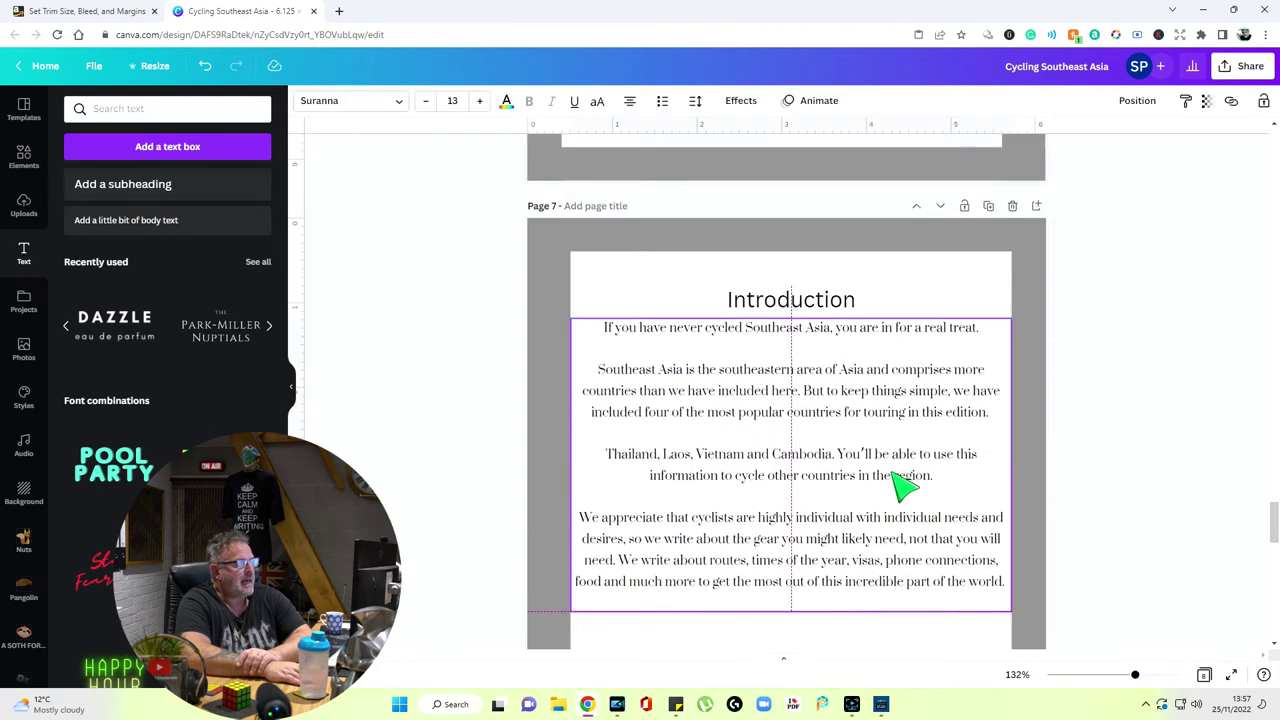
left_click(1115, 515)
Paste the italic white "Thailand" caption onto the elephant photo on page 7 and place it in the photo's upper-left corner, inside the margin
scroll(1110, 510, "down", 3)
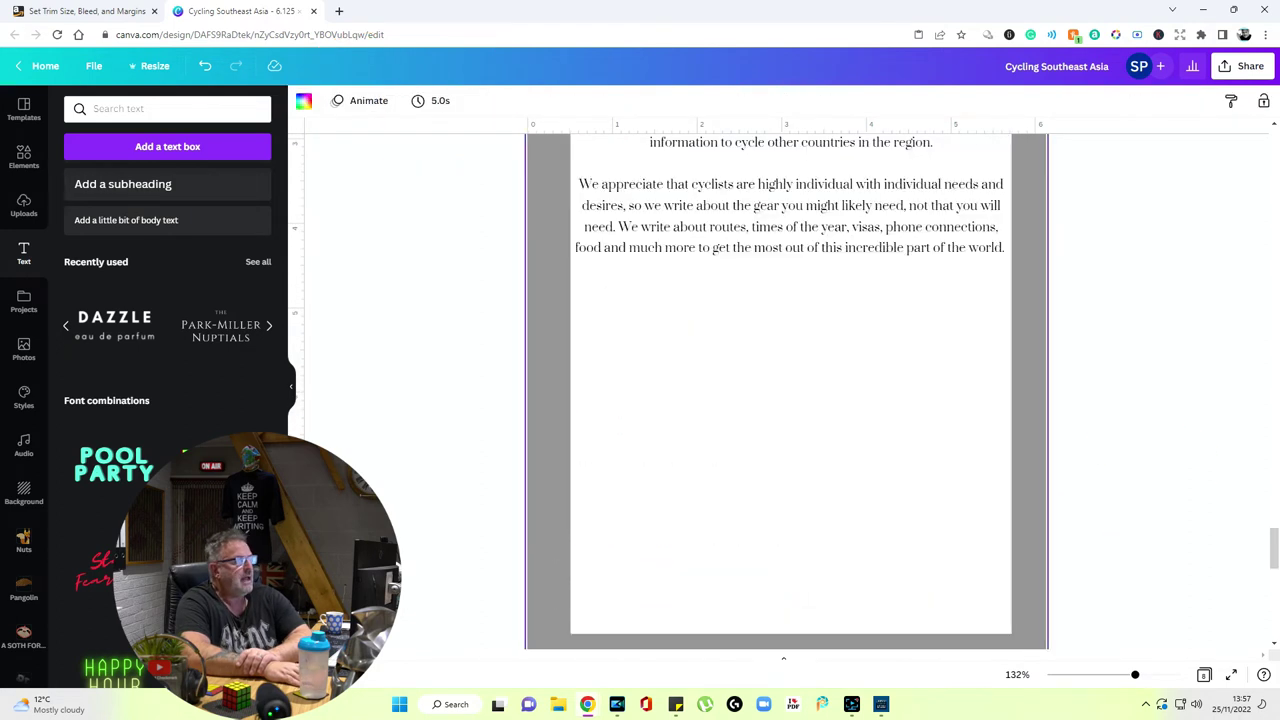
right_click(915, 395)
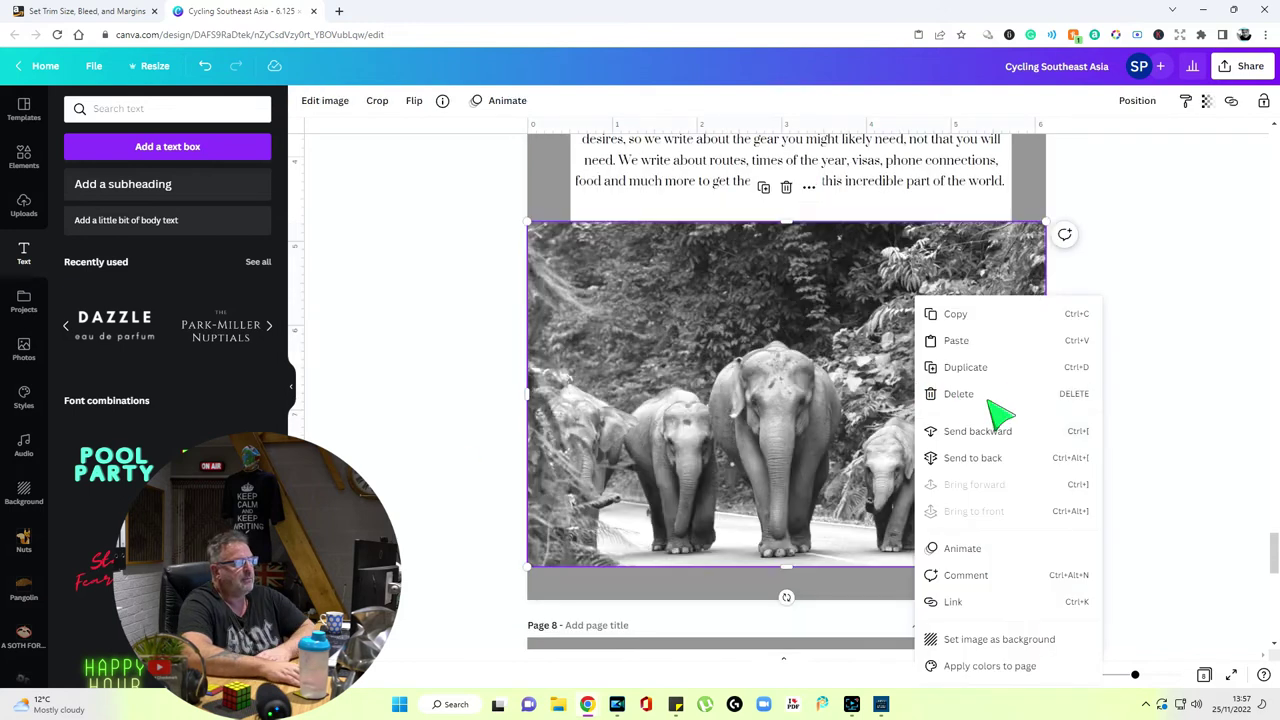
left_click(985, 337)
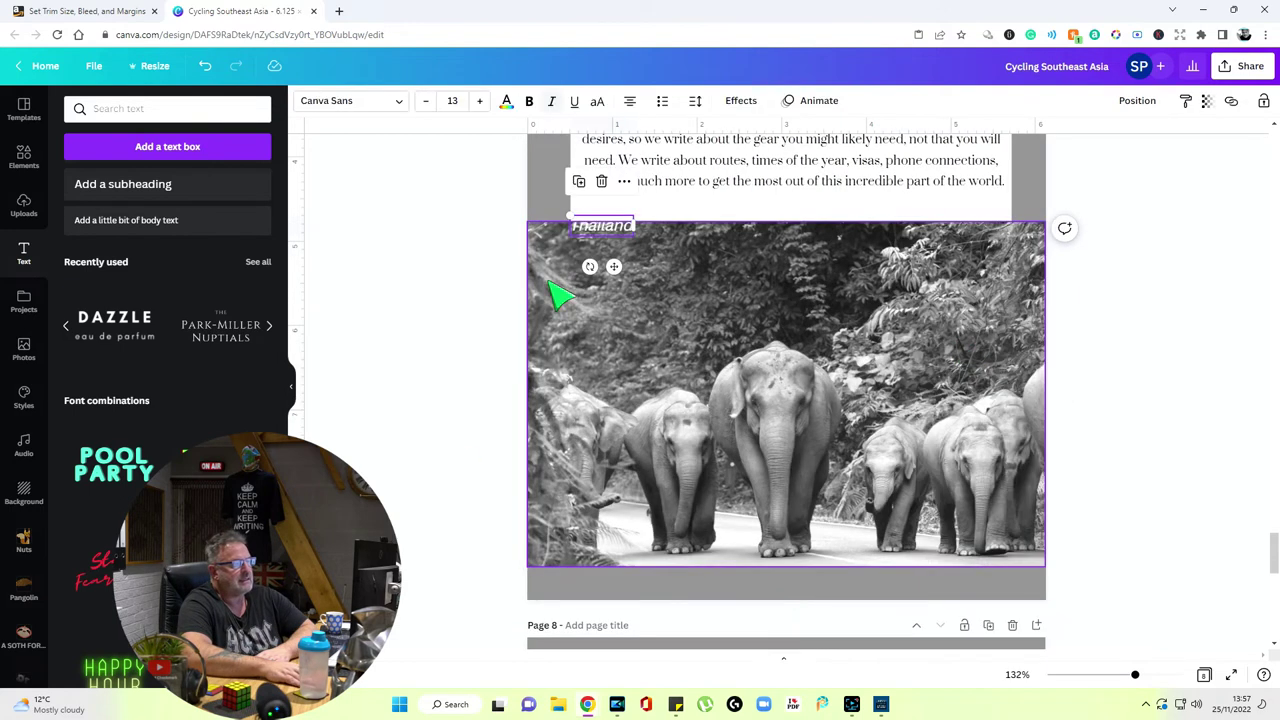
left_click(746, 269)
left_click_drag(630, 238, 674, 269)
left_click(684, 286)
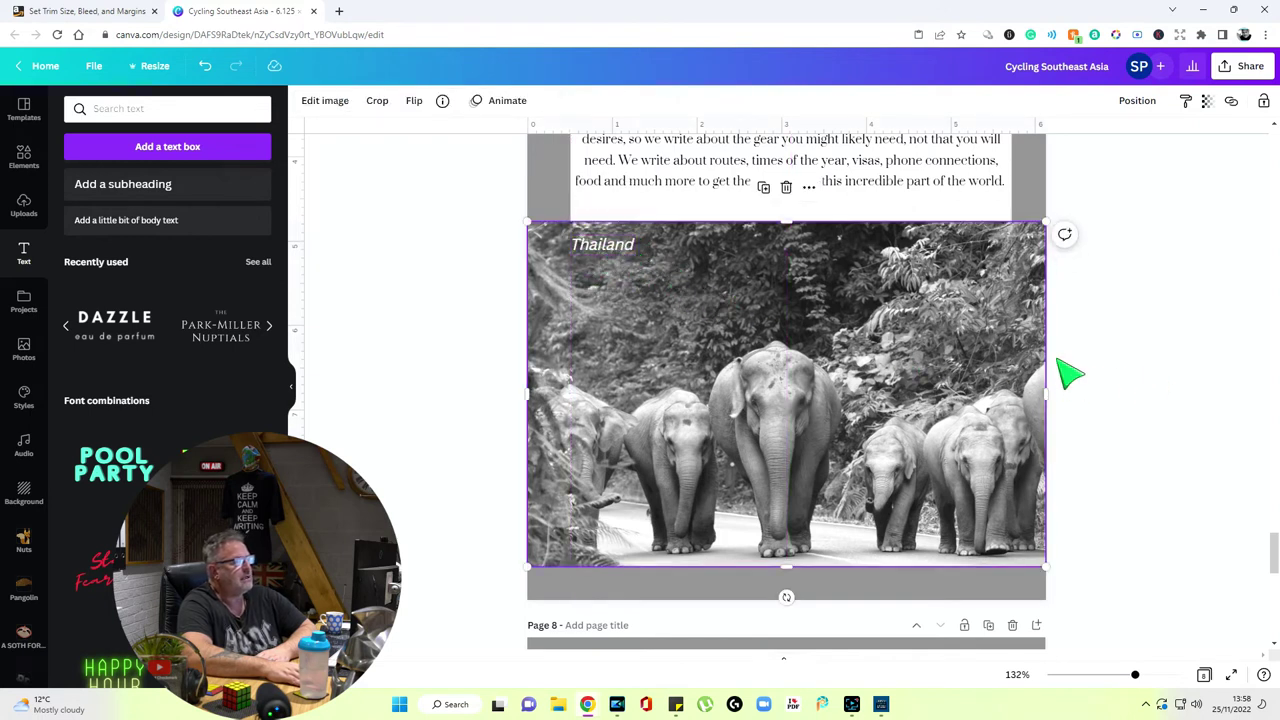
left_click_drag(578, 240, 581, 239)
left_click(1143, 386)
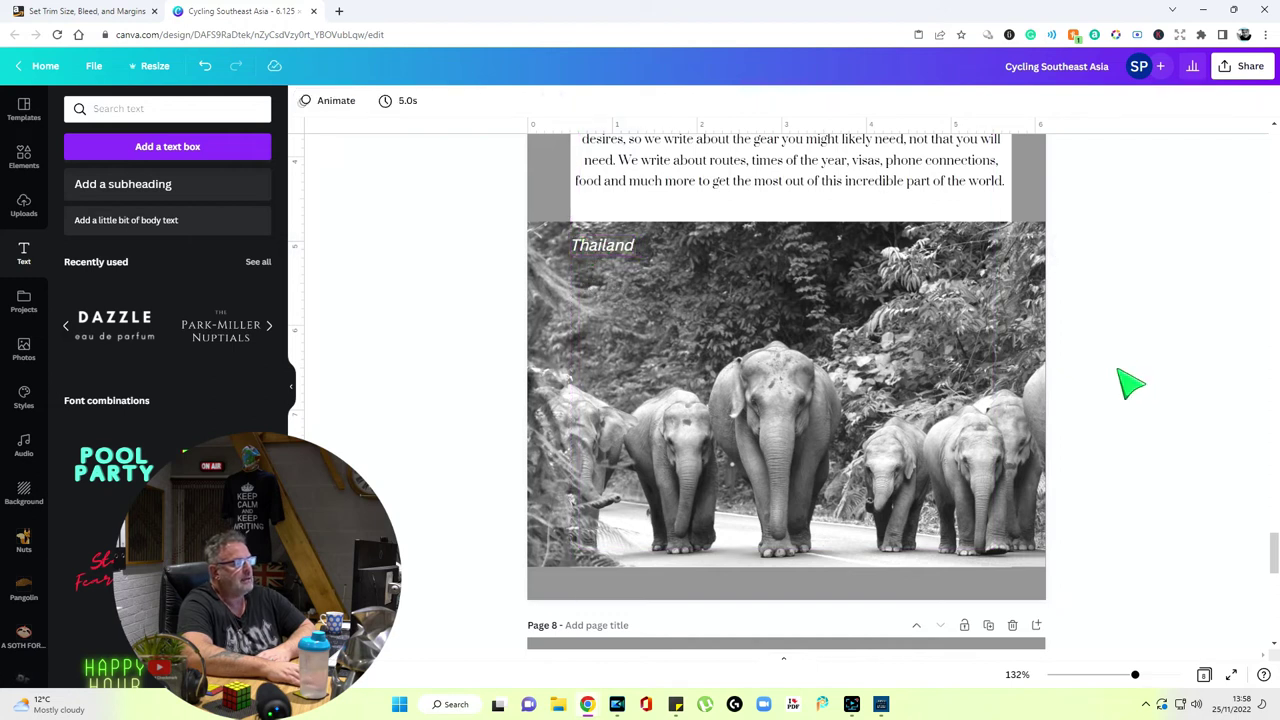
Copy the "Thailand" caption onto the jungle track photo on the title page and align it with the inner margin near the photo's top
right_click(611, 246)
scroll(877, 394, "up", 15)
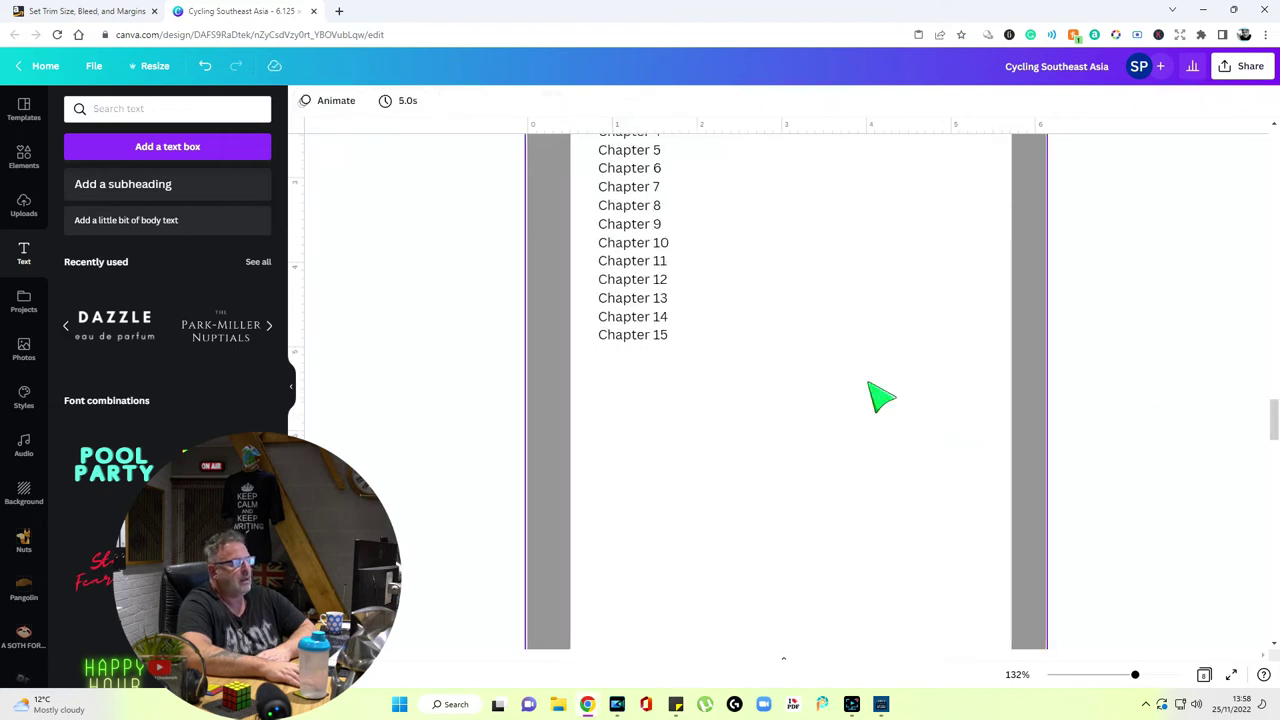
scroll(880, 394, "up", 10)
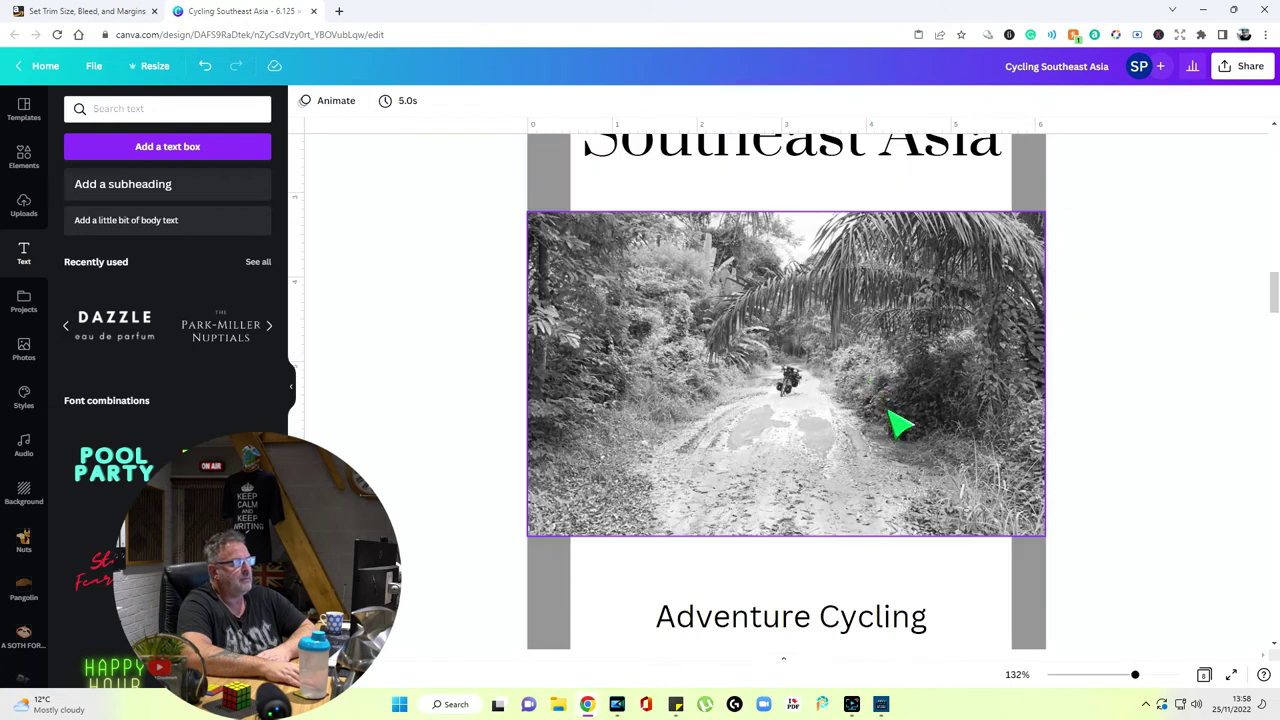
right_click(886, 407)
left_click(968, 340)
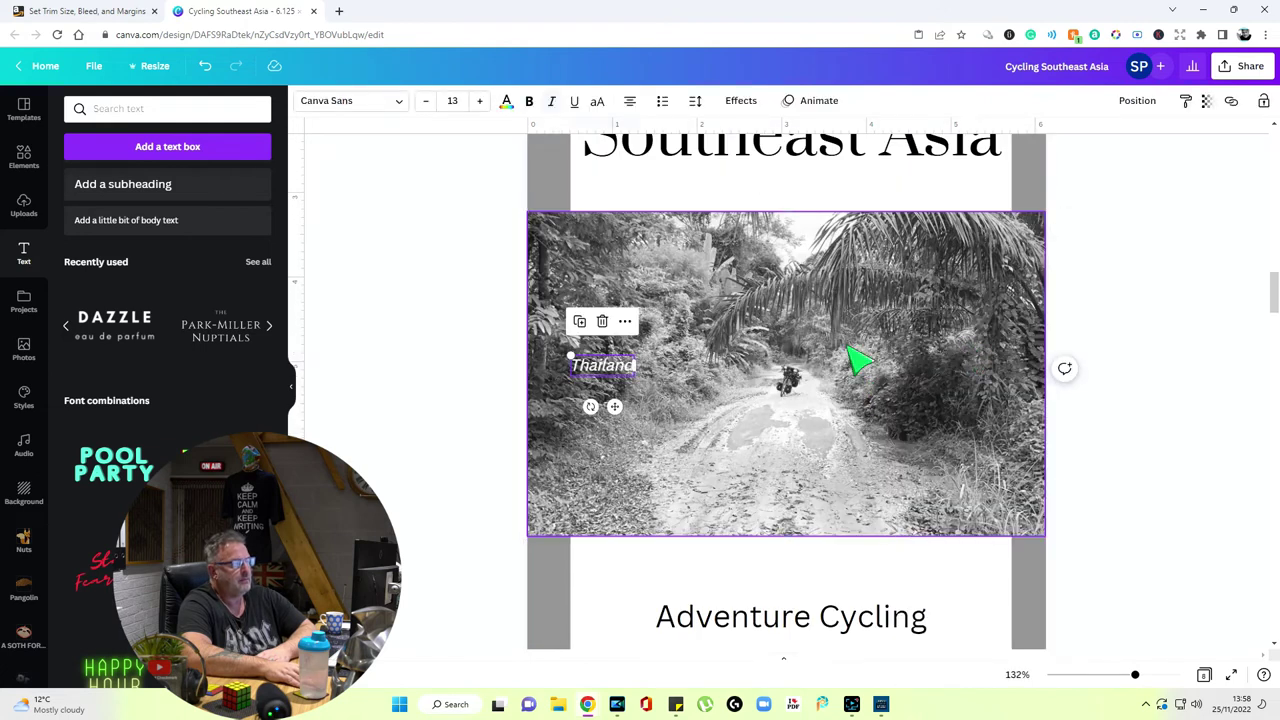
left_click_drag(626, 372, 624, 250)
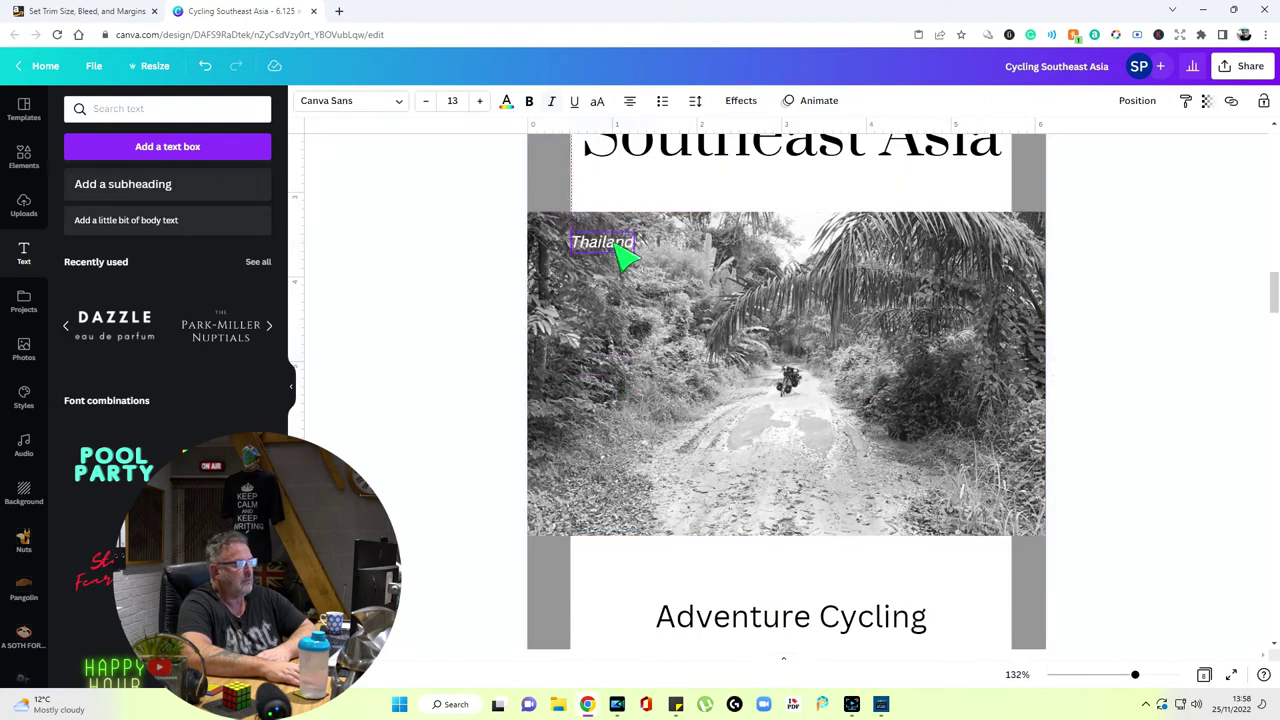
left_click(1120, 480)
Review the full-page temple photo on page 1, the captioned title page photo and the page numbers on the contents page
scroll(1100, 477, "up", 10)
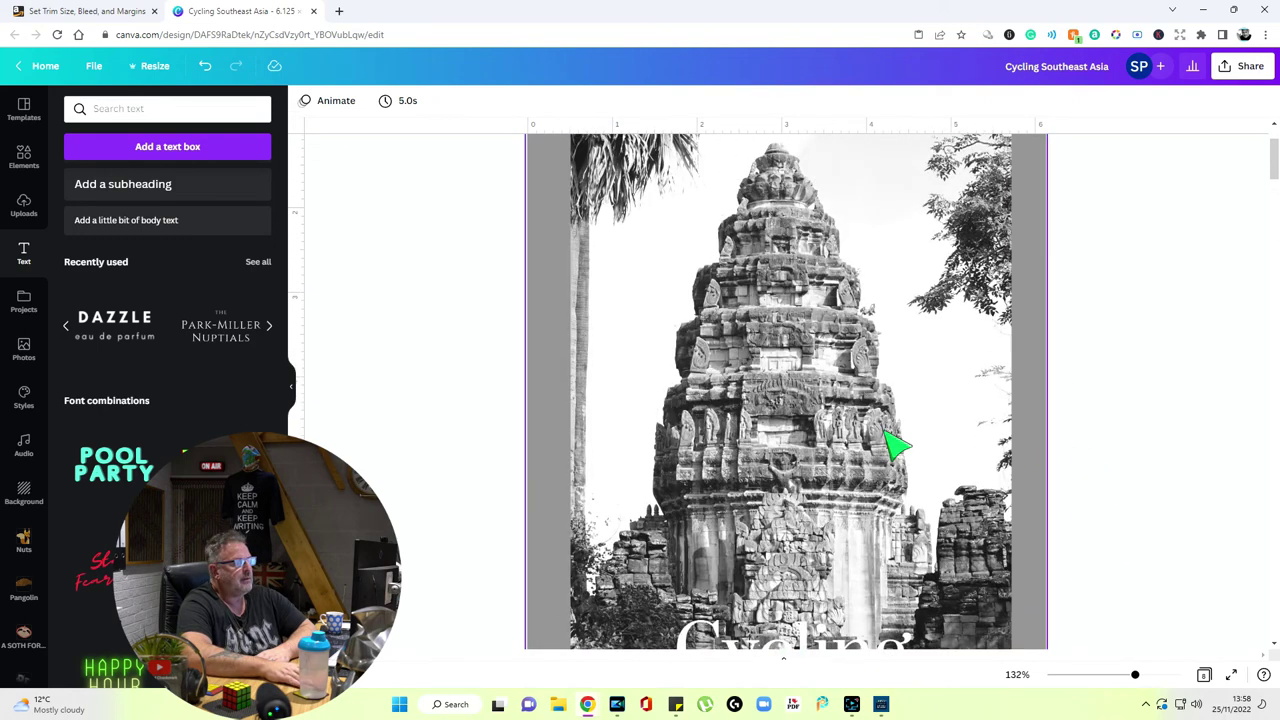
left_click(894, 443)
scroll(1190, 464, "down", 5)
scroll(1180, 462, "down", 12)
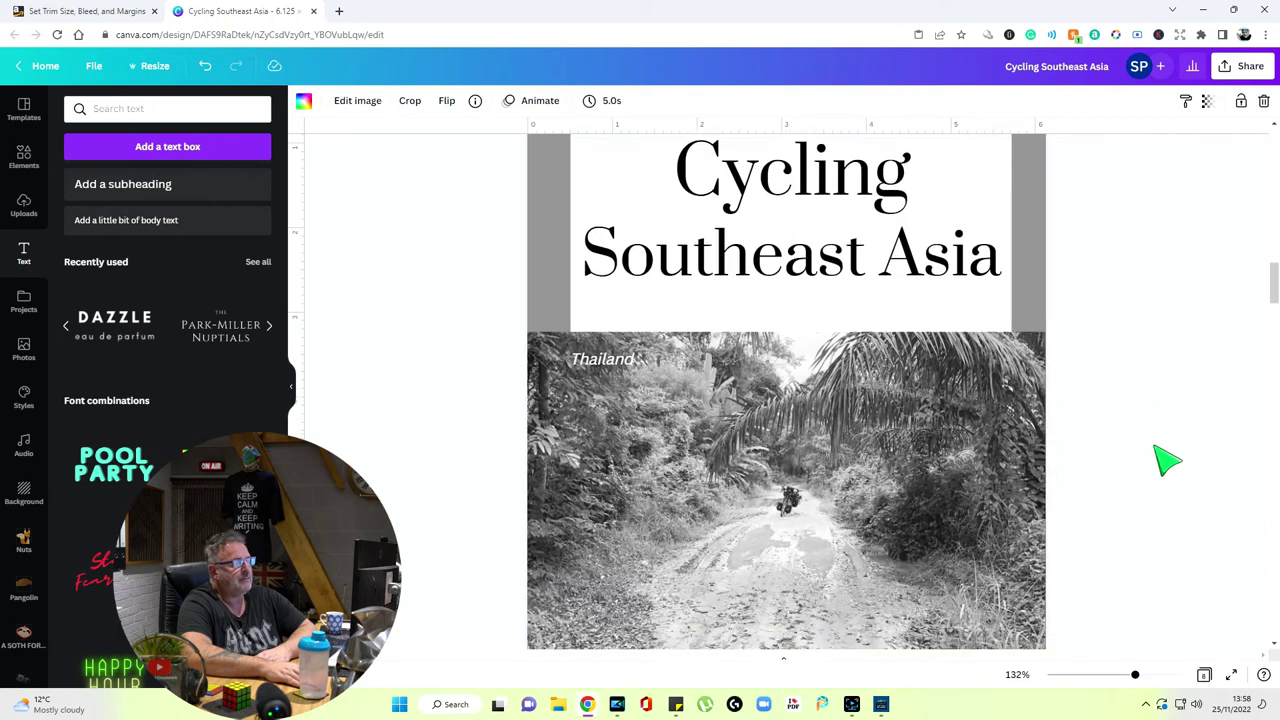
left_click(766, 266)
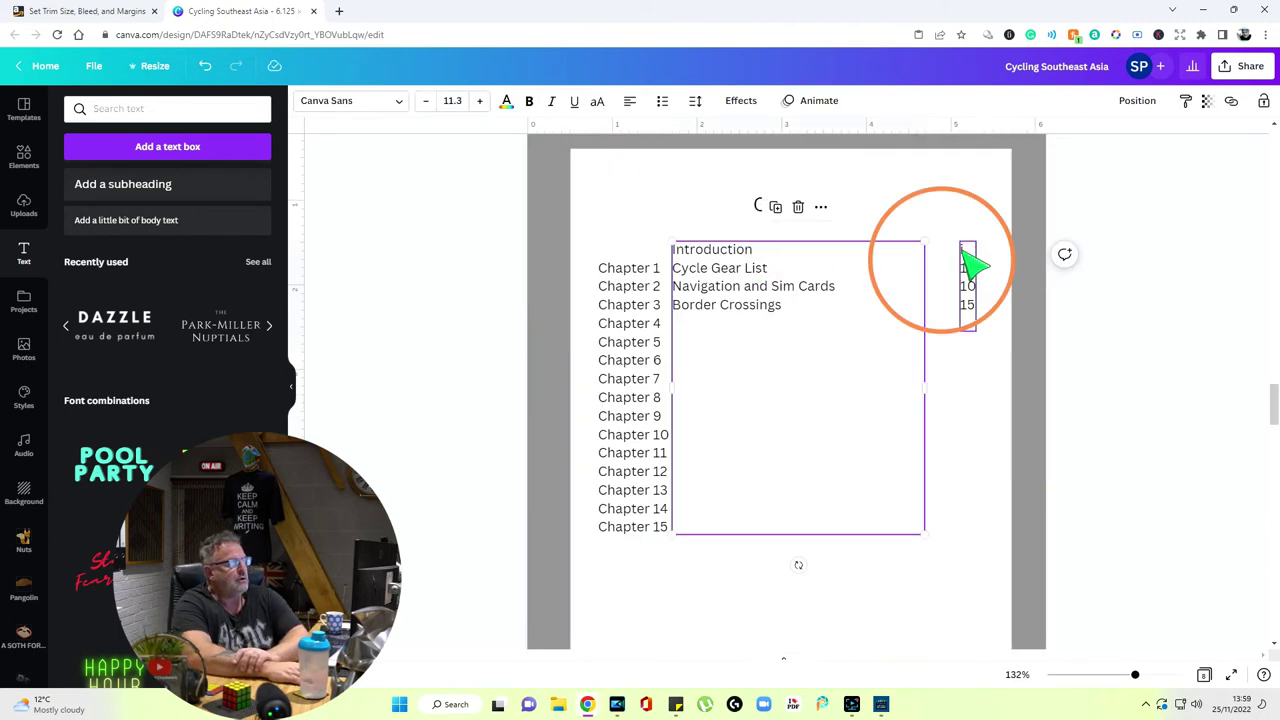
left_click(1100, 358)
scroll(843, 349, "down", 15)
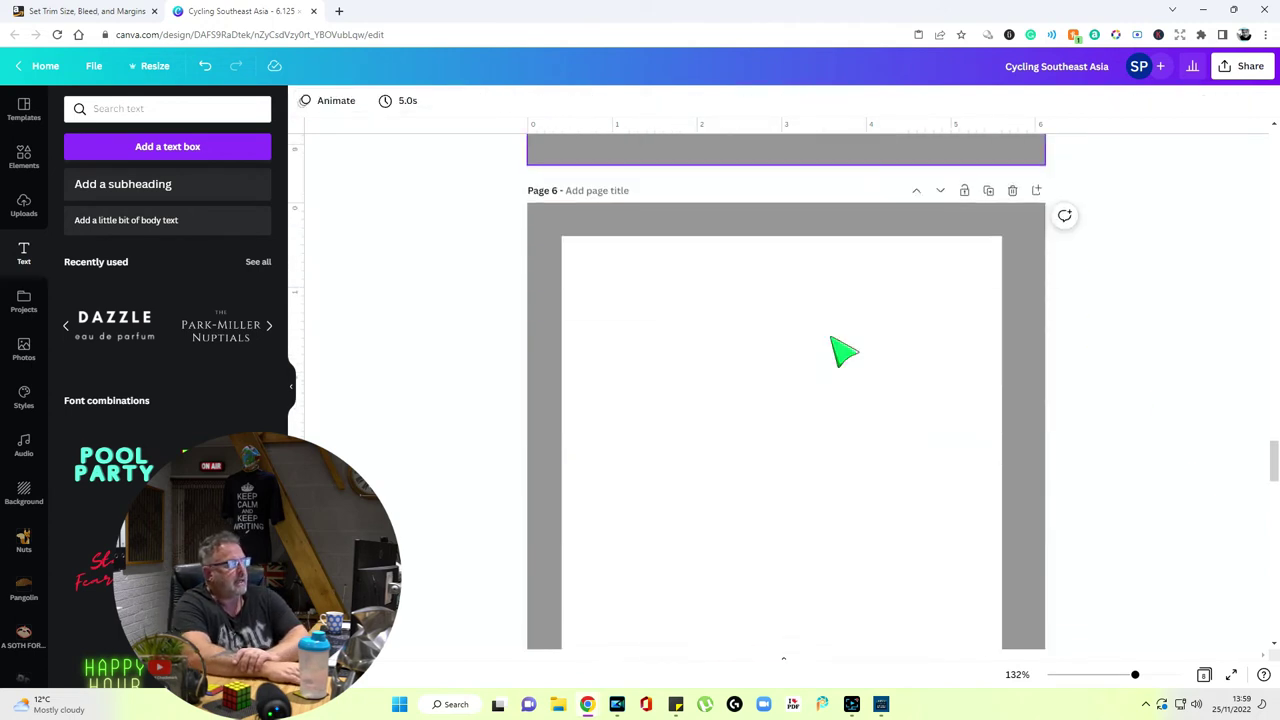
Move the elephant photo and its "Thailand" caption up slightly on page 7, leaving a white strip above the bottom margin guide
scroll(845, 349, "down", 5)
left_click_drag(848, 400, 846, 368)
left_click_drag(619, 257, 619, 231)
left_click(1171, 463)
scroll(980, 371, "down", 2)
left_click(962, 392)
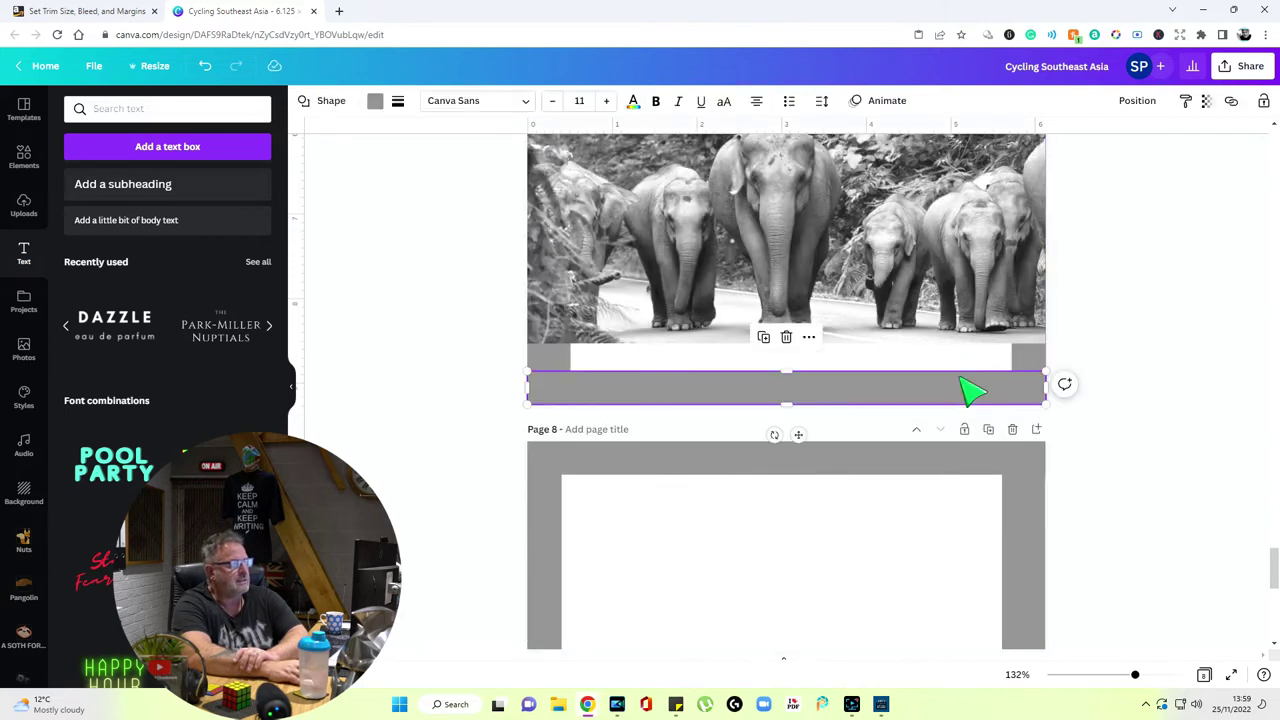
left_click(925, 391)
left_click(920, 392)
left_click(914, 362)
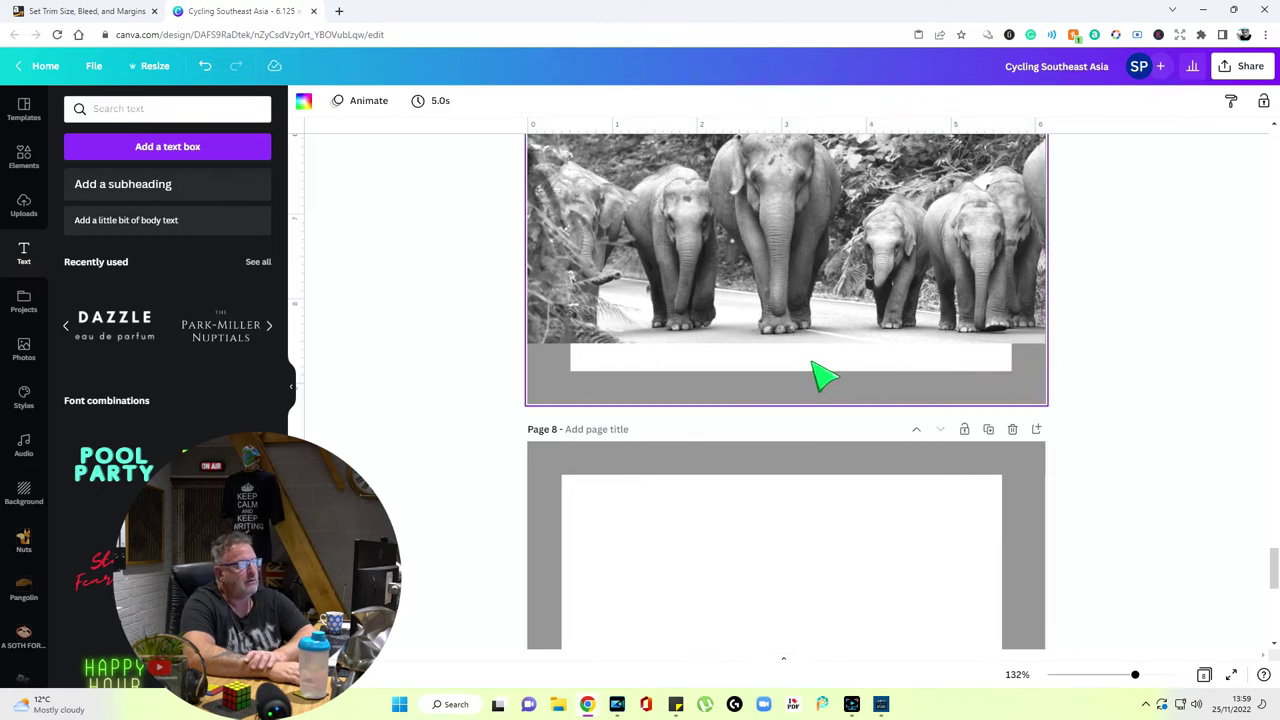
left_click(822, 398)
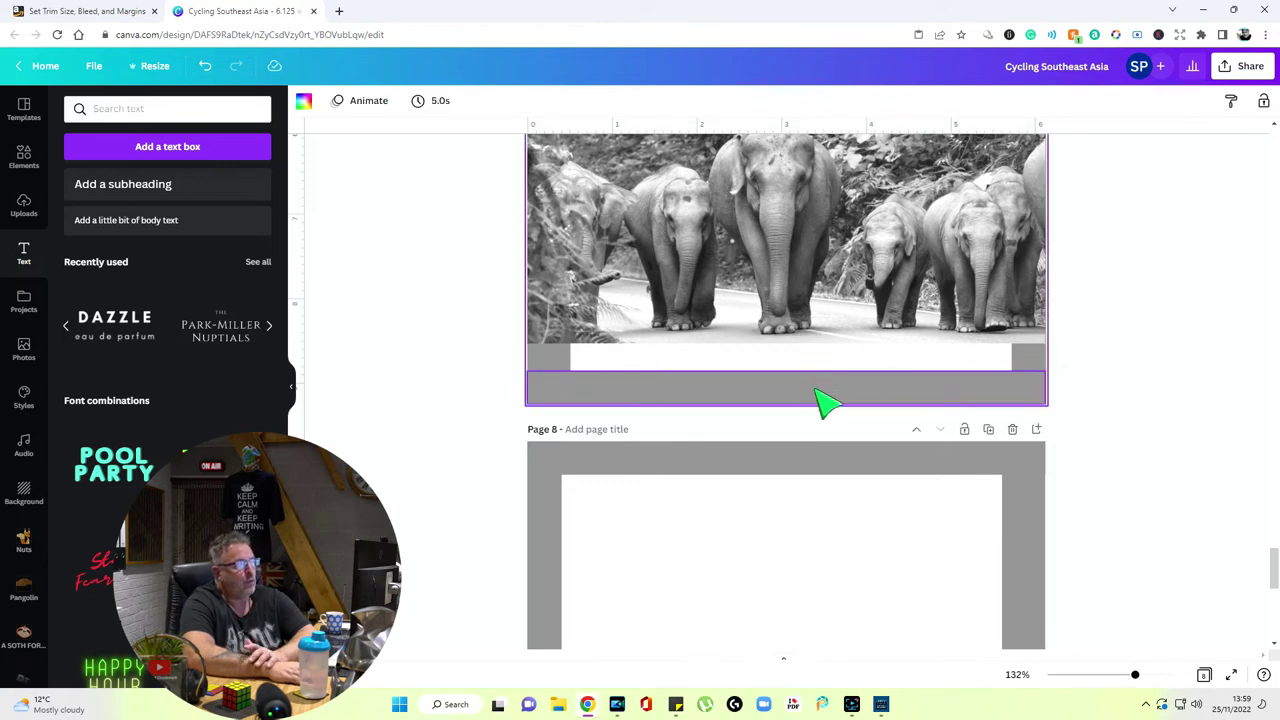
Add a body text box in the white strip beneath the elephant photo, stretch it between the side margins and set its size to 12
left_click(145, 224)
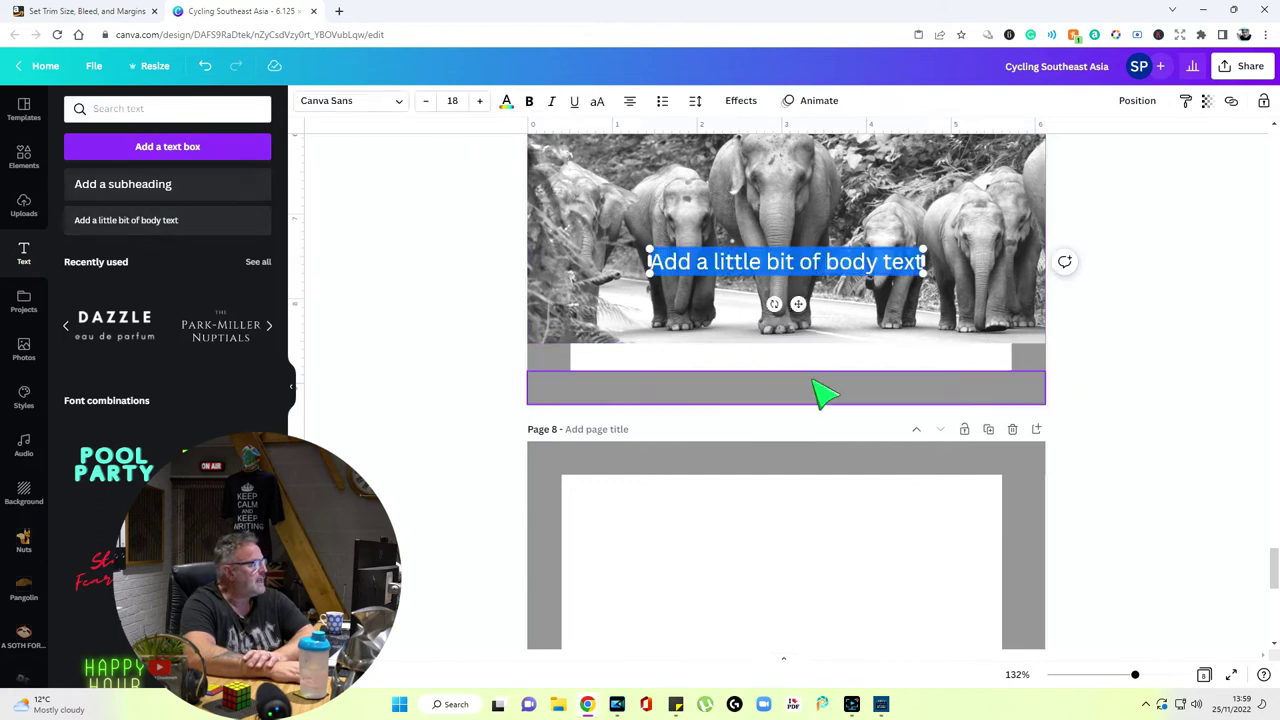
left_click_drag(916, 272, 1012, 368)
left_click_drag(648, 359, 572, 372)
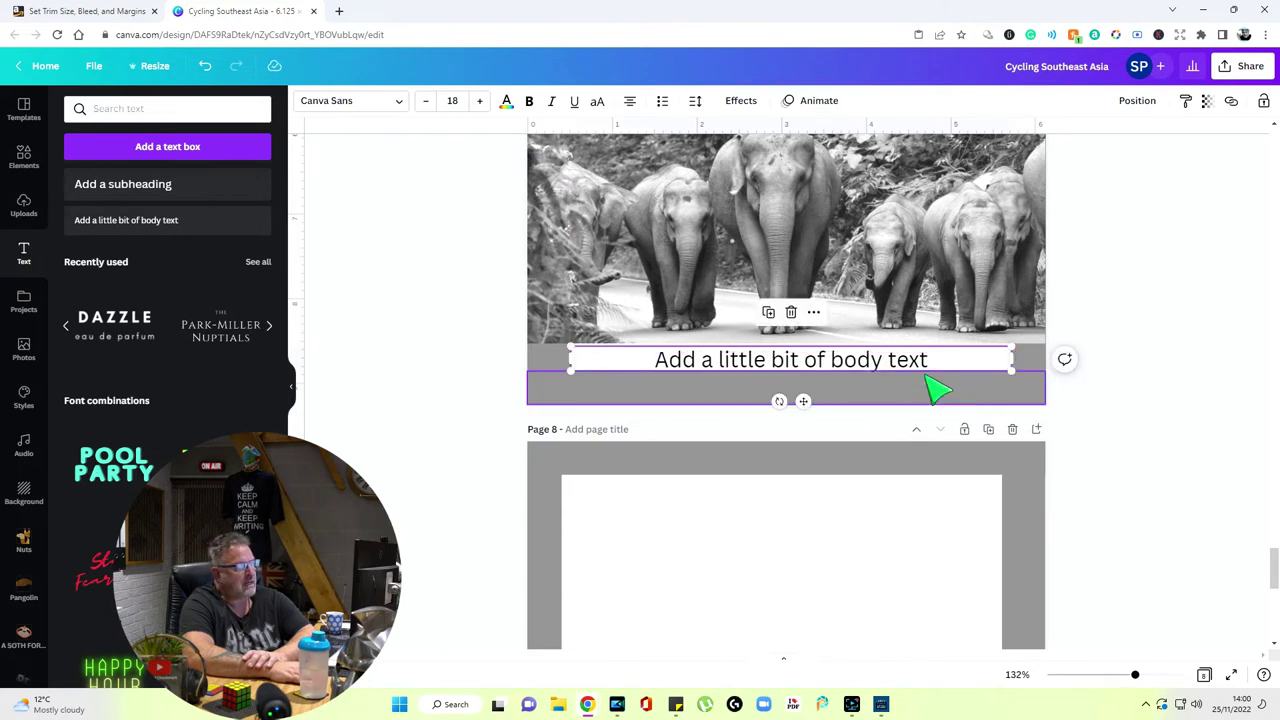
left_click(427, 101)
left_click(427, 101)
left_click(427, 101)
left_click(427, 101)
left_click(427, 101)
left_click(427, 101)
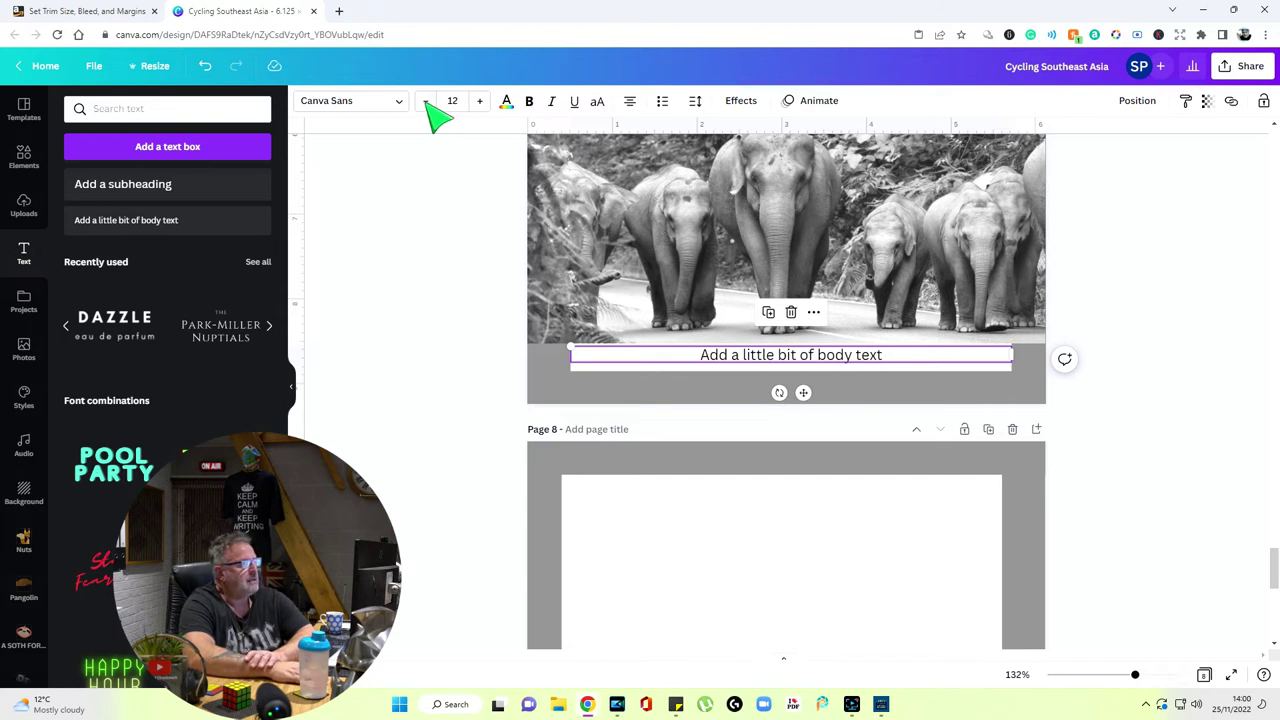
Set the body text beneath the elephant photo to size 11 and move it down against the bottom margin guide
left_click(427, 101)
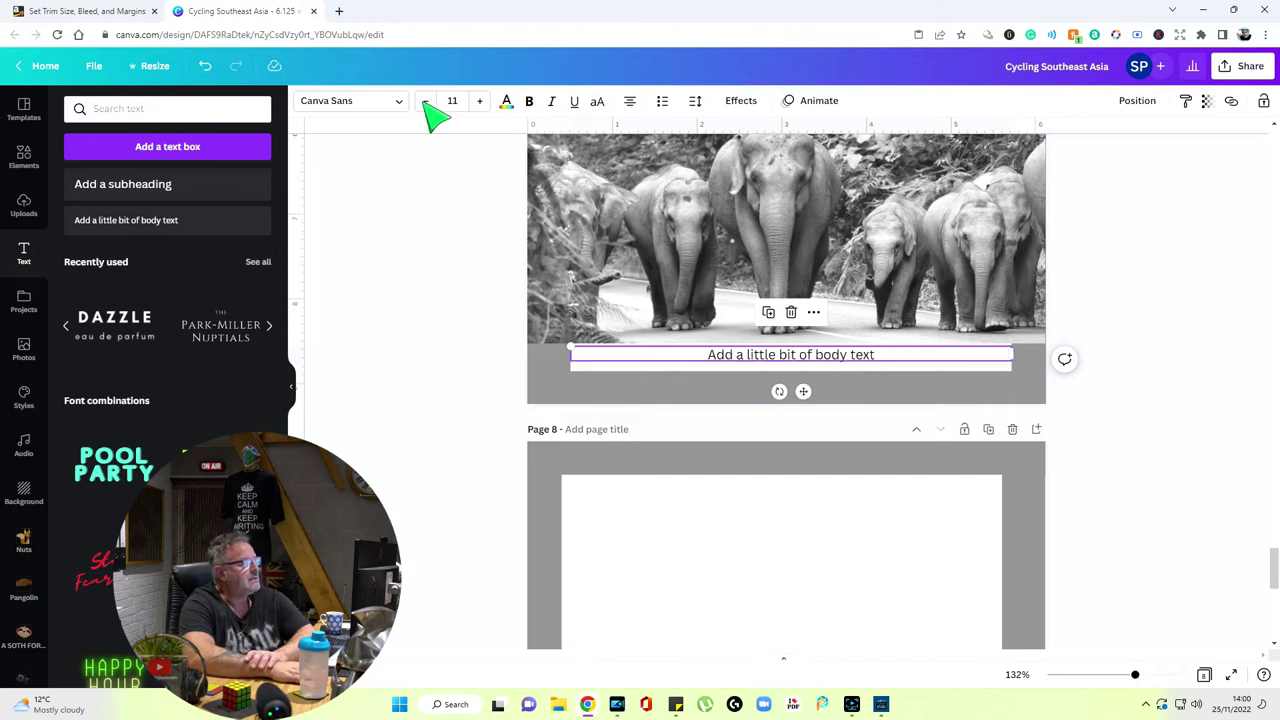
left_click(1100, 435)
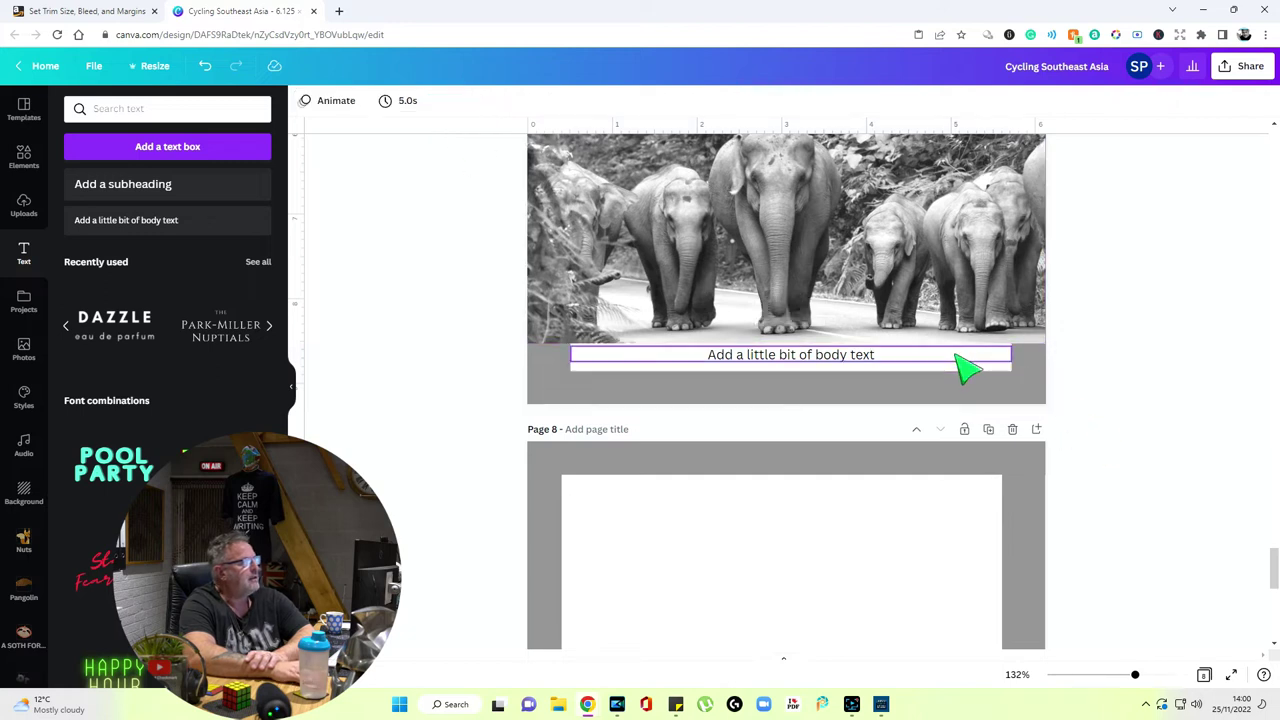
left_click_drag(910, 368, 908, 380)
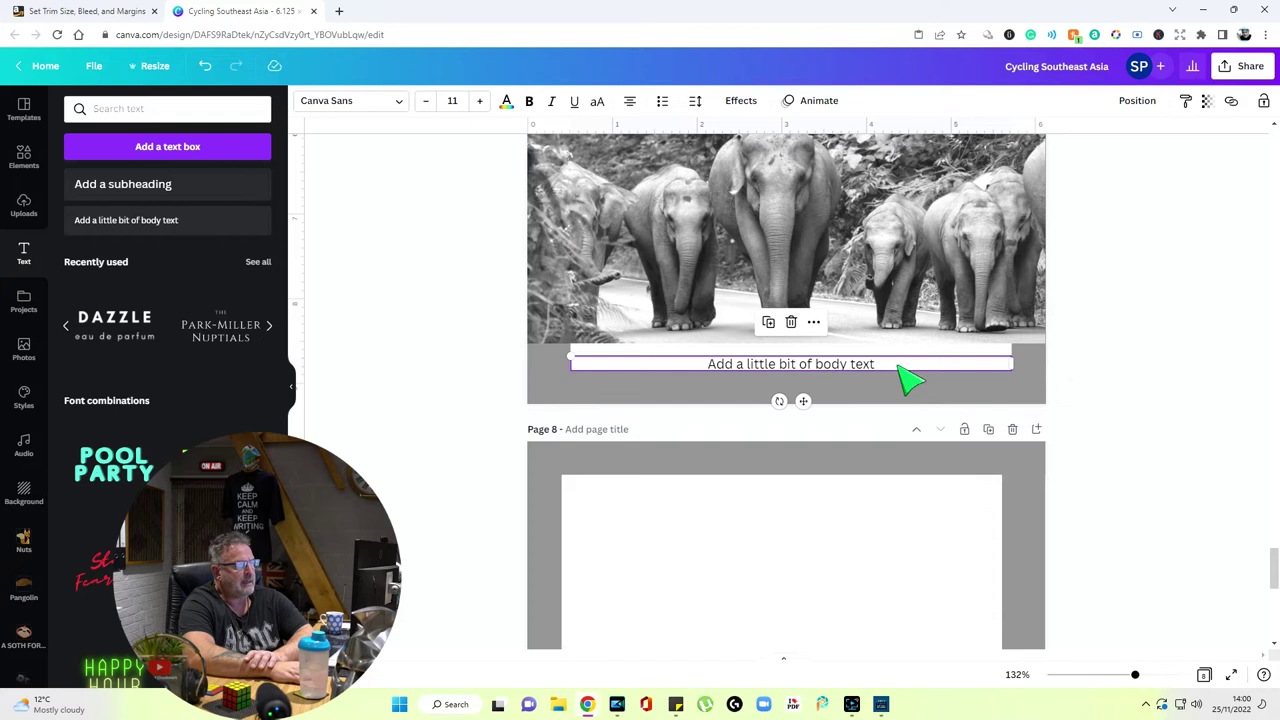
left_click(1143, 463)
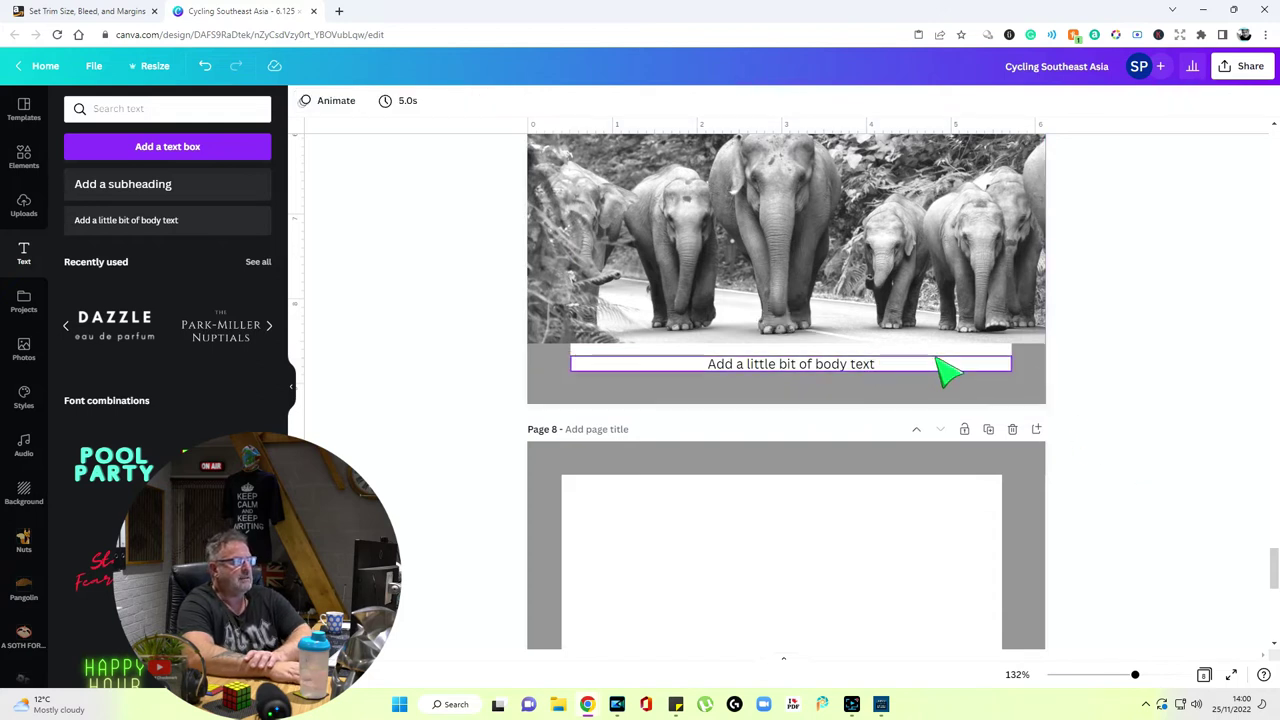
Paste a copy of page 7's grey bottom margin bar just above the body text and reduce its height to about 0.1 in
scroll(900, 400, "up", 3)
left_click(895, 415)
left_click_drag(895, 415, 895, 418)
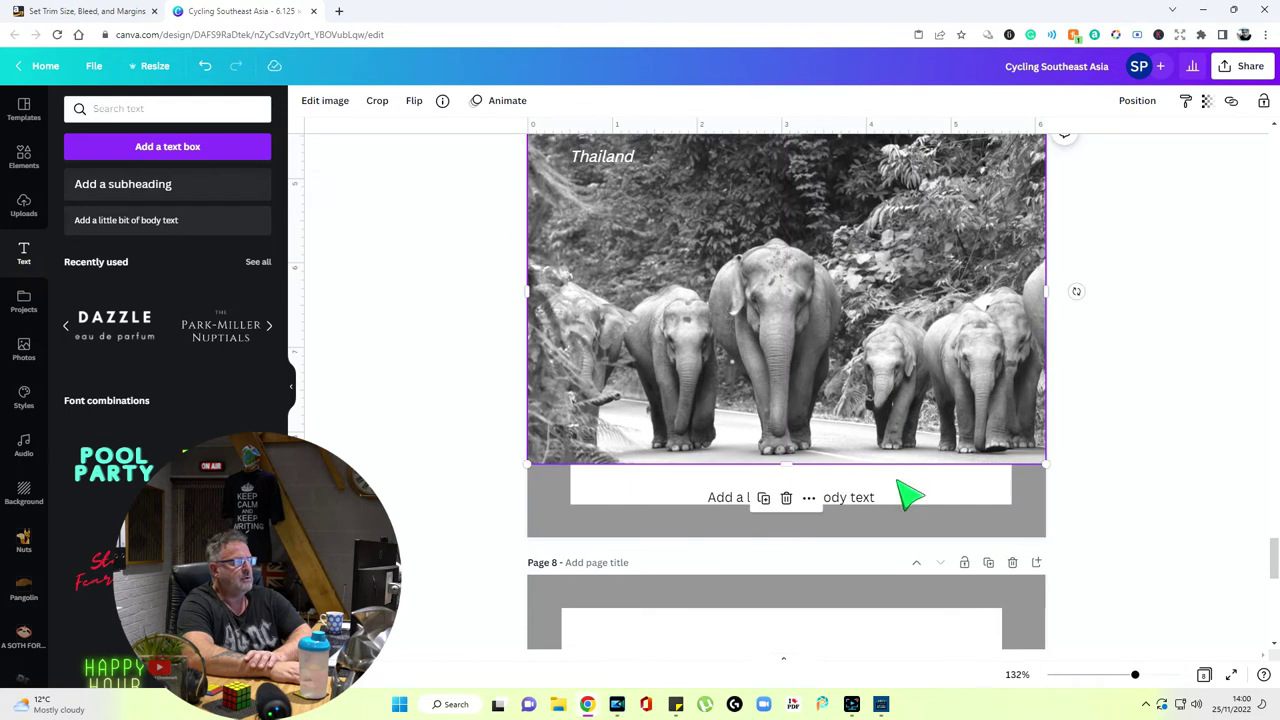
key("Escape")
scroll(906, 491, "down", 1)
right_click(915, 465)
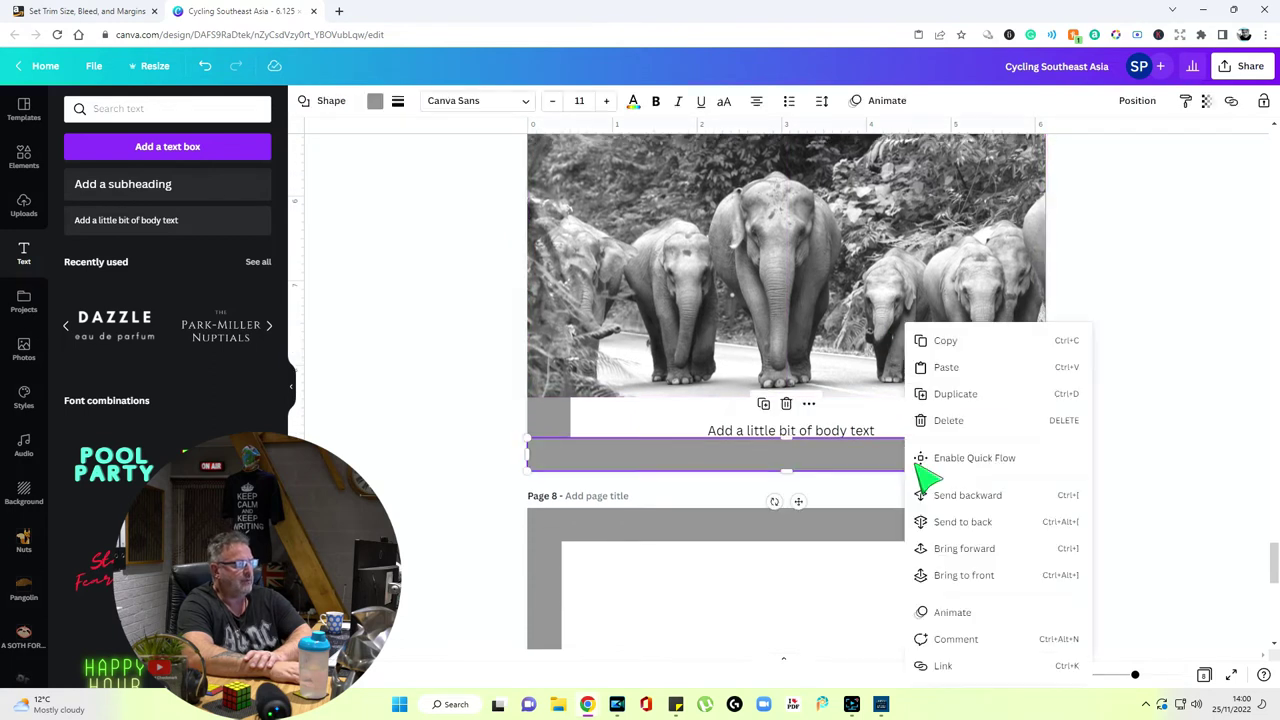
left_click(968, 368)
right_click(960, 423)
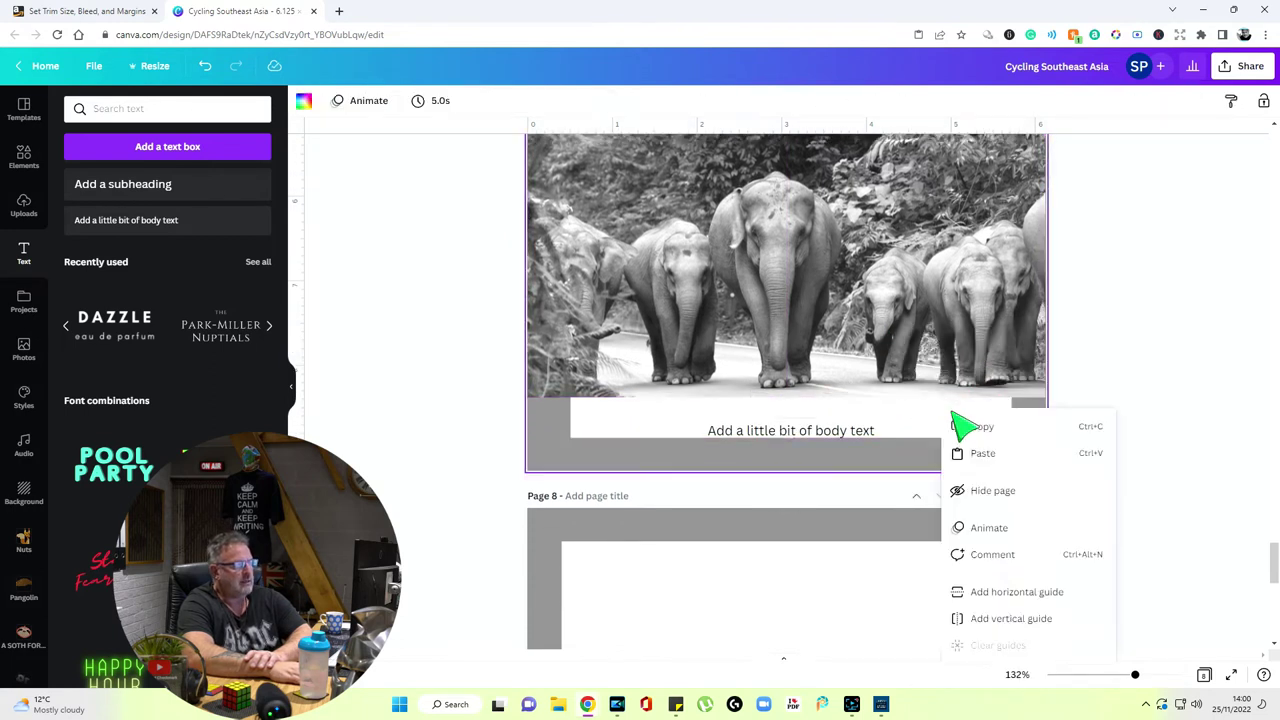
left_click(975, 449)
left_click(877, 432)
left_click(892, 412)
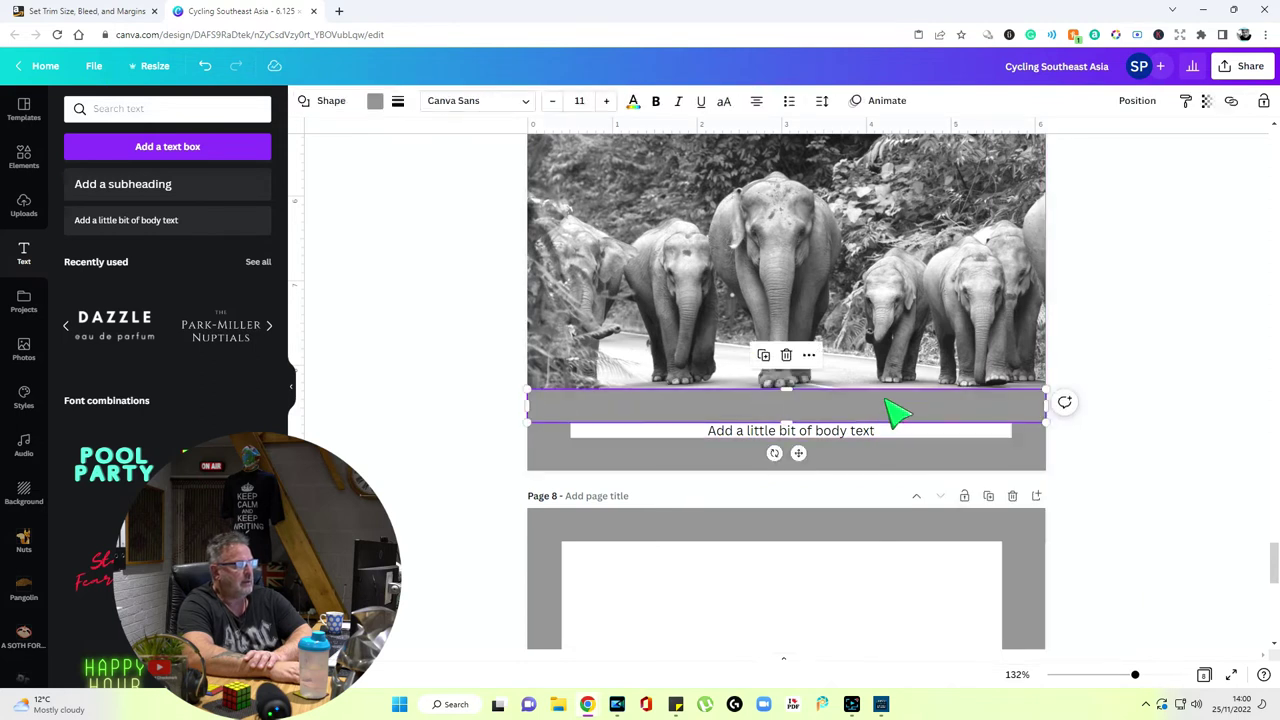
left_click_drag(791, 391, 803, 413)
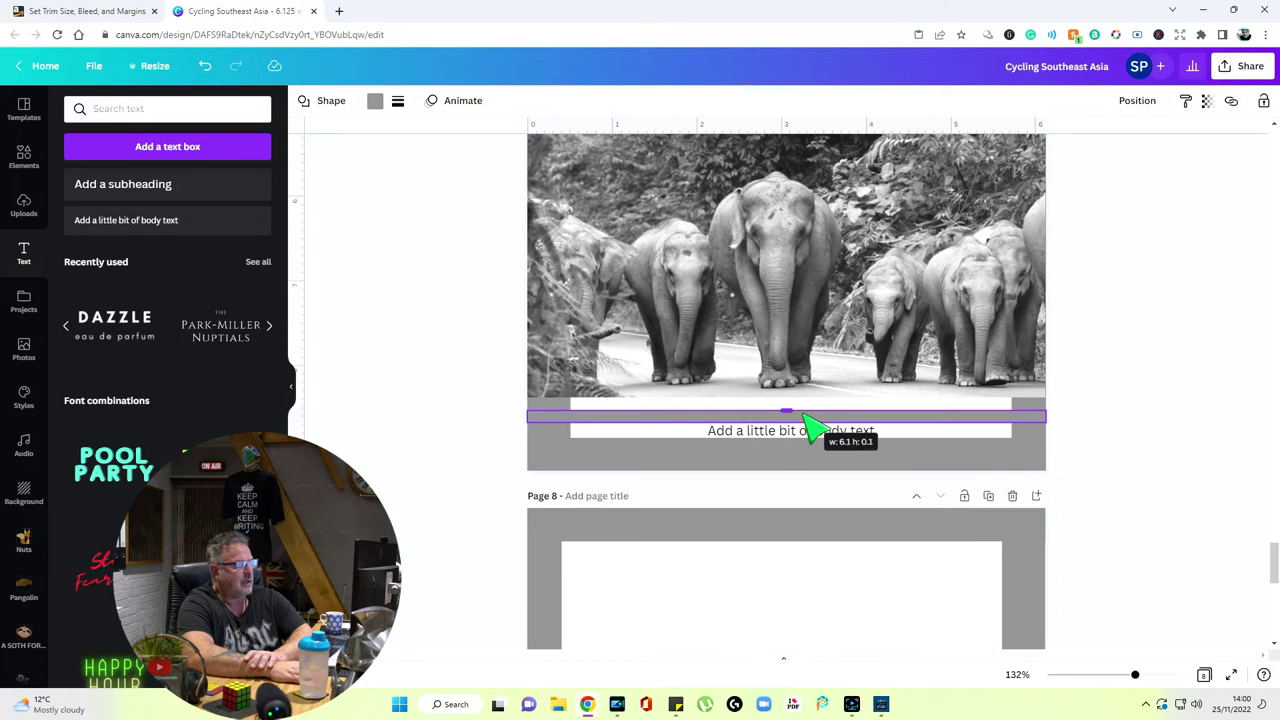
Place the grey strip across page 7 just above the footer text, and replace the footer placeholder with the page number "i"
left_click_drag(805, 416, 806, 416)
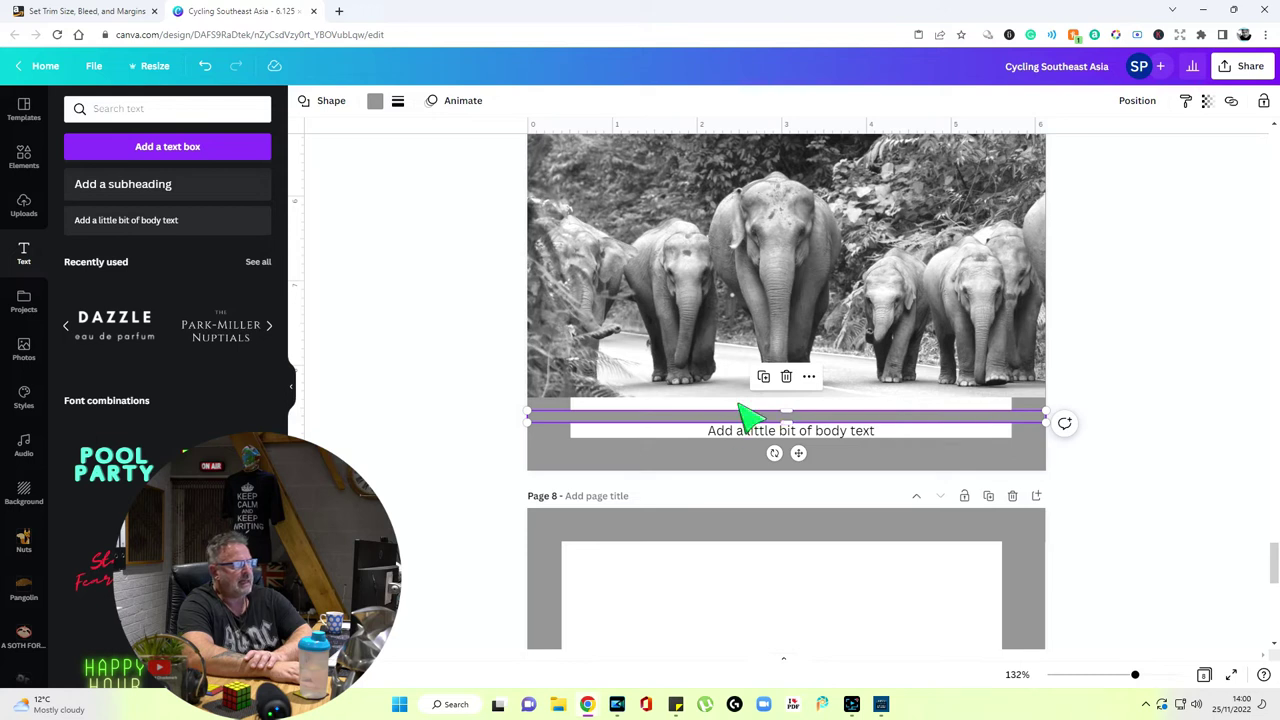
left_click(877, 432)
left_click(877, 432)
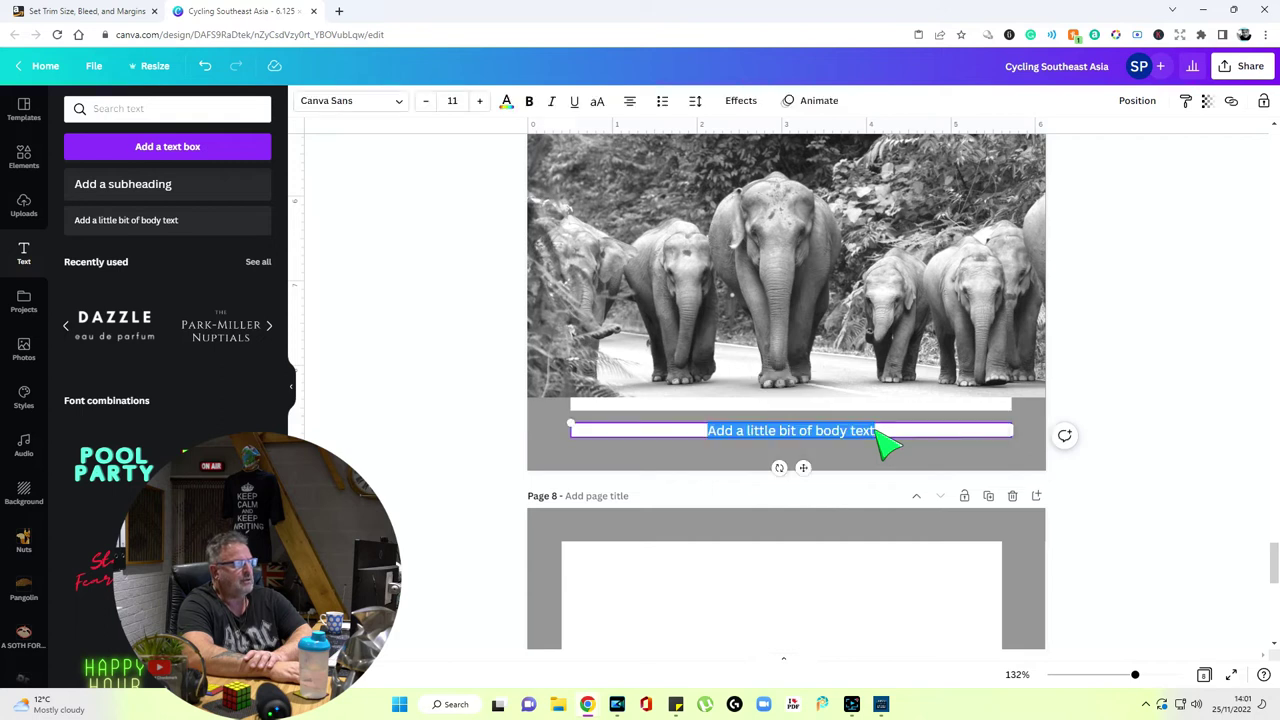
key("BackSpace")
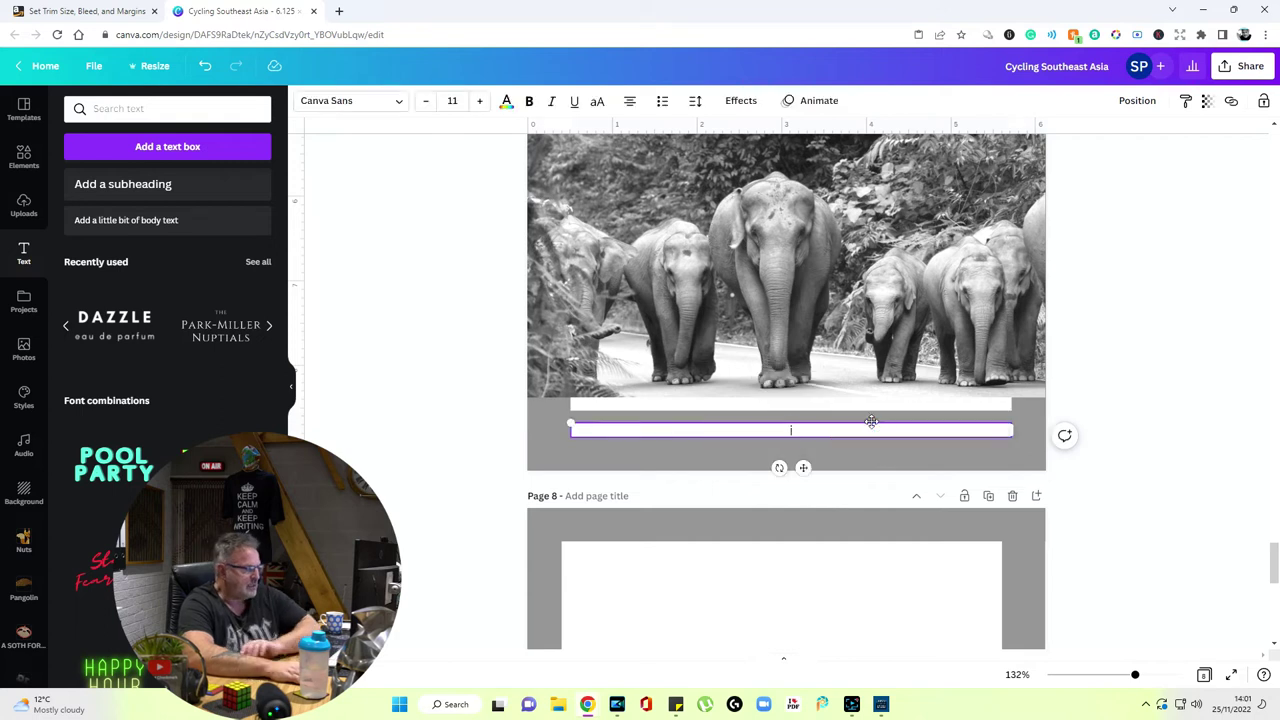
left_click(1133, 343)
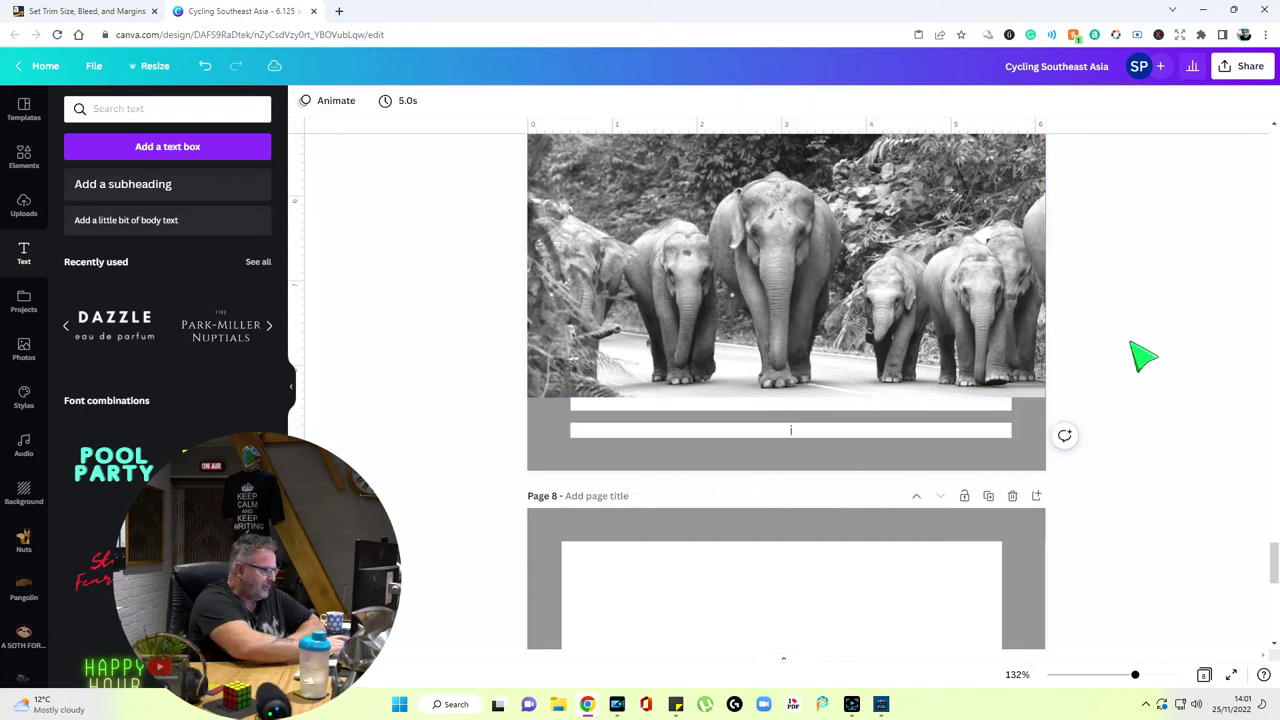
Adjust the elephant photo on page 7 to close the white gap above the grey strip
left_click_drag(957, 337, 955, 345)
left_click(1137, 406)
scroll(1143, 406, "up", 4)
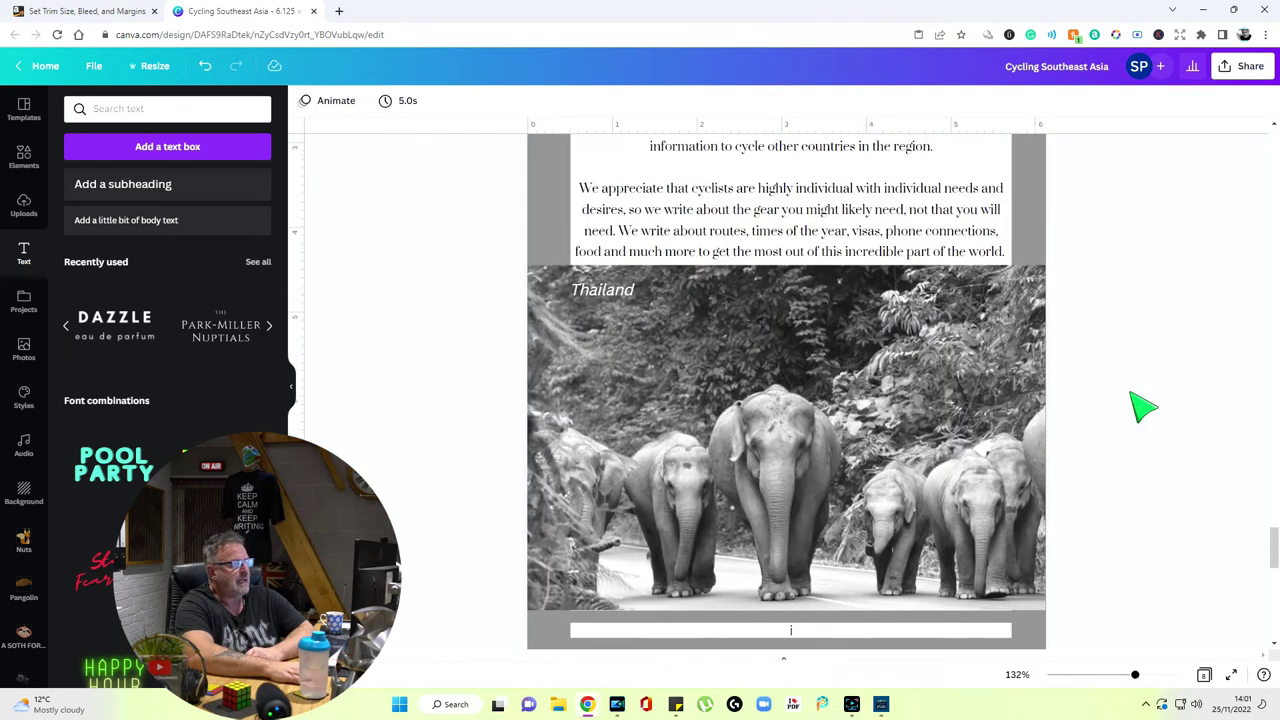
Review the layout of the book's pages up to page 8, and look closely at the Introduction page
scroll(1086, 551, "down", 5)
scroll(1088, 552, "down", 6)
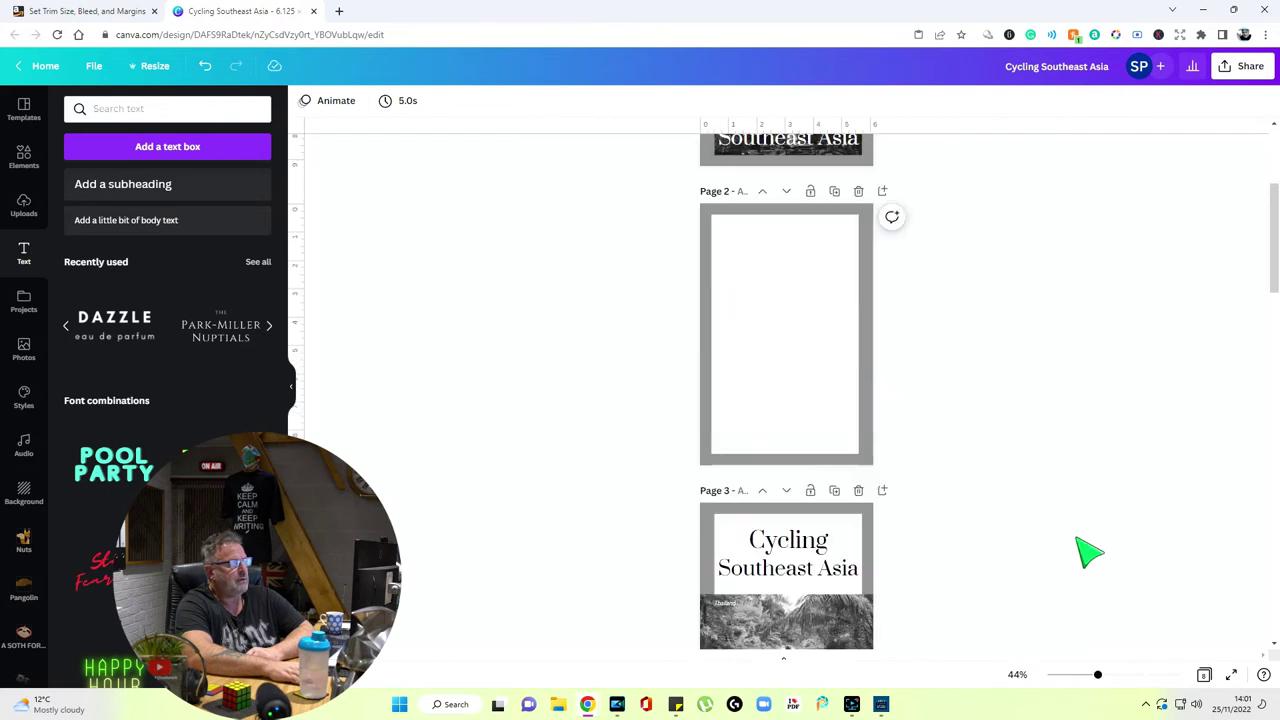
scroll(1088, 552, "down", 6)
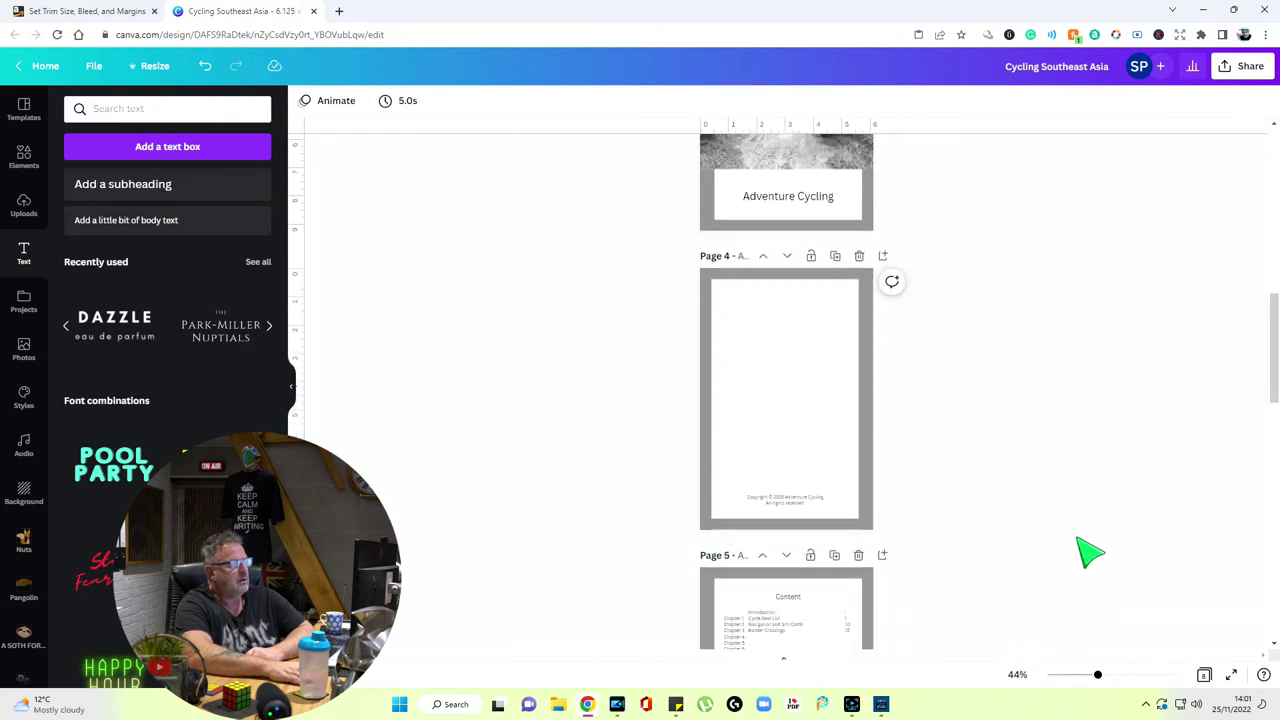
scroll(1088, 552, "down", 6)
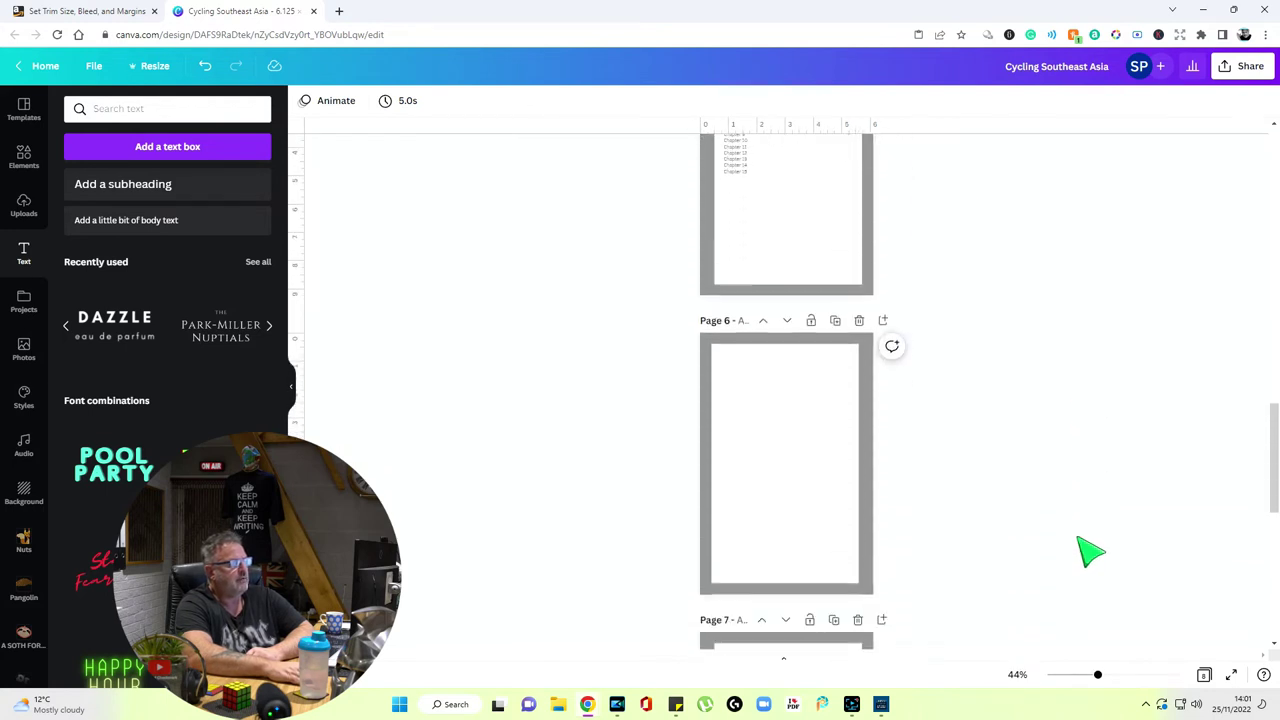
scroll(1088, 552, "down", 4)
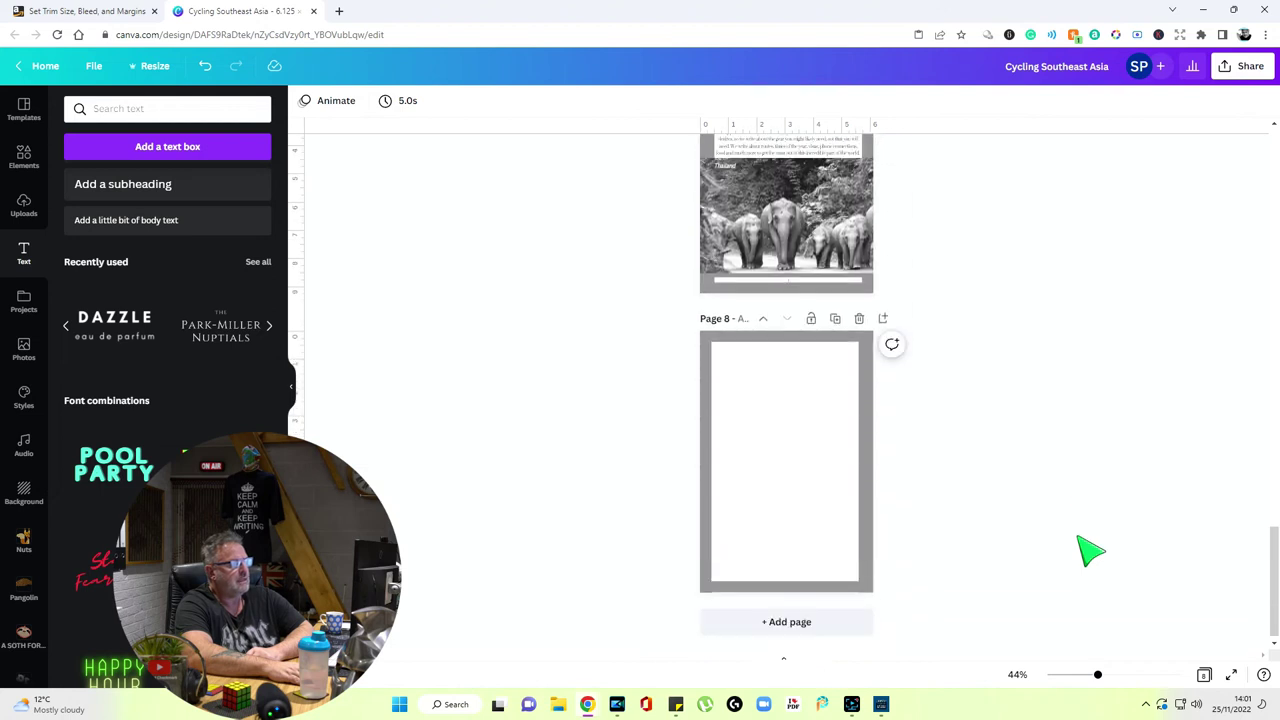
left_click(868, 520)
scroll(1010, 520, "up", 1)
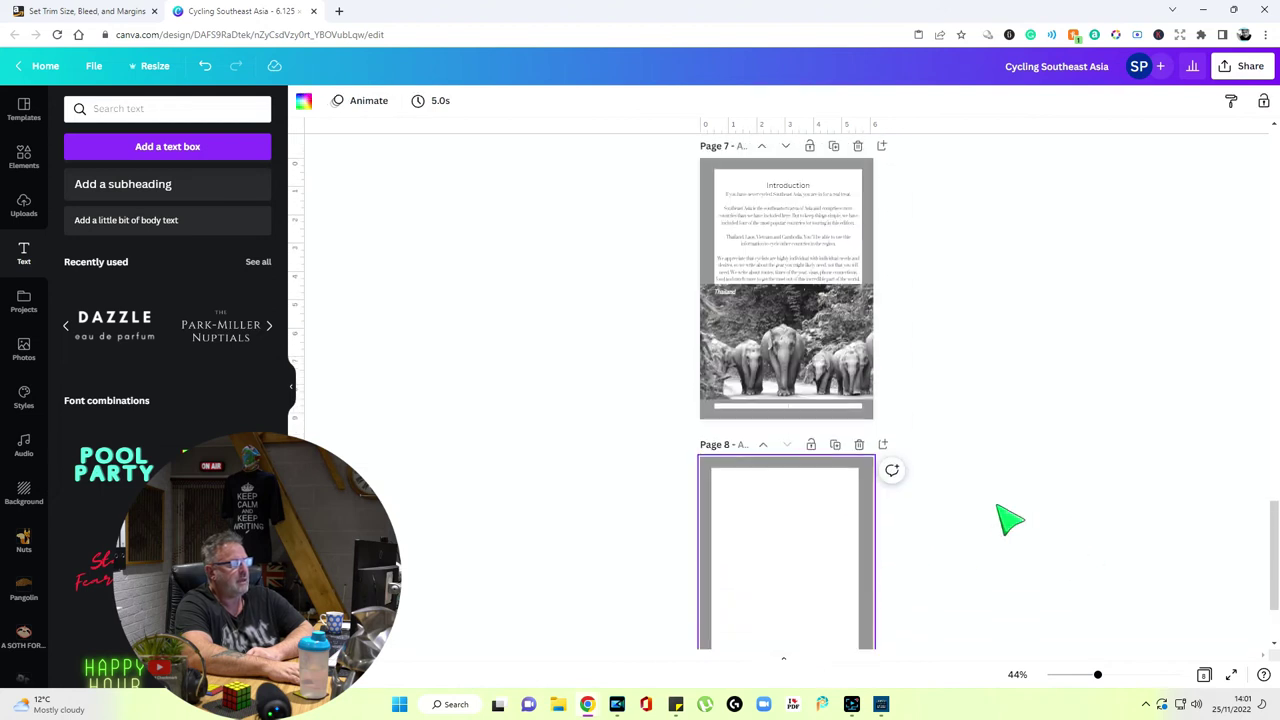
left_click_drag(1098, 677, 1124, 676)
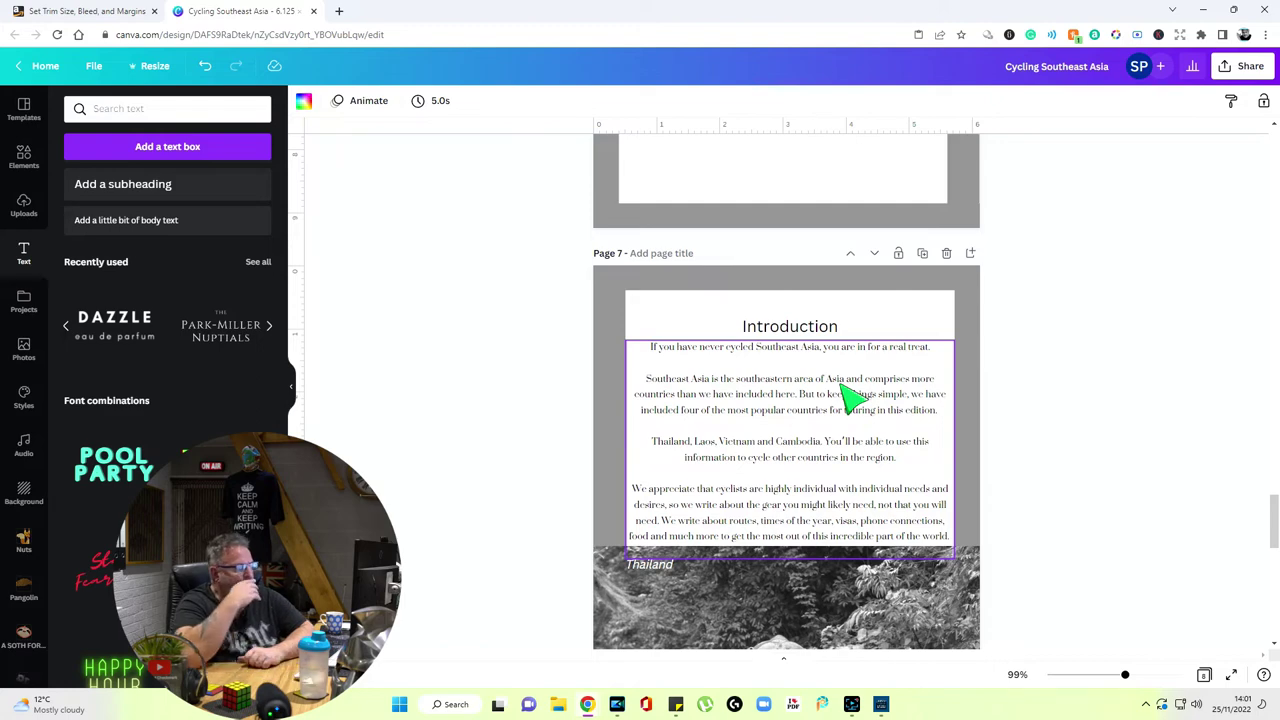
scroll(845, 395, "down", 5)
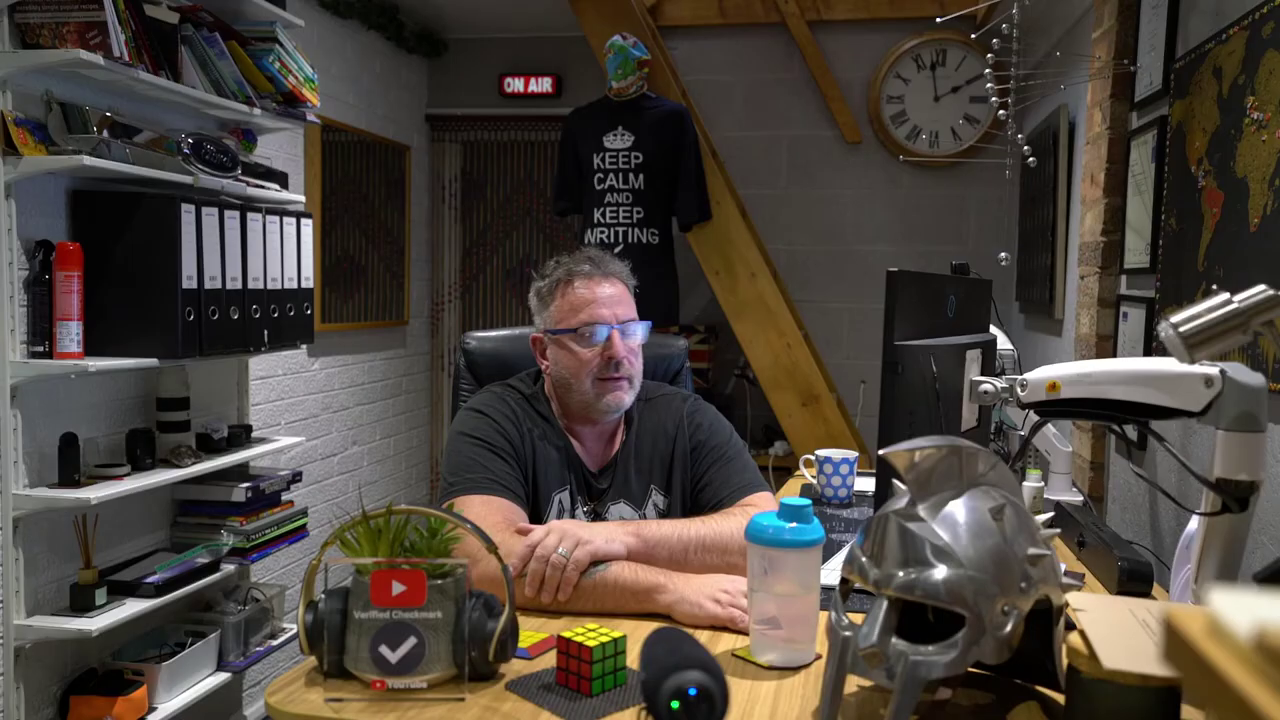
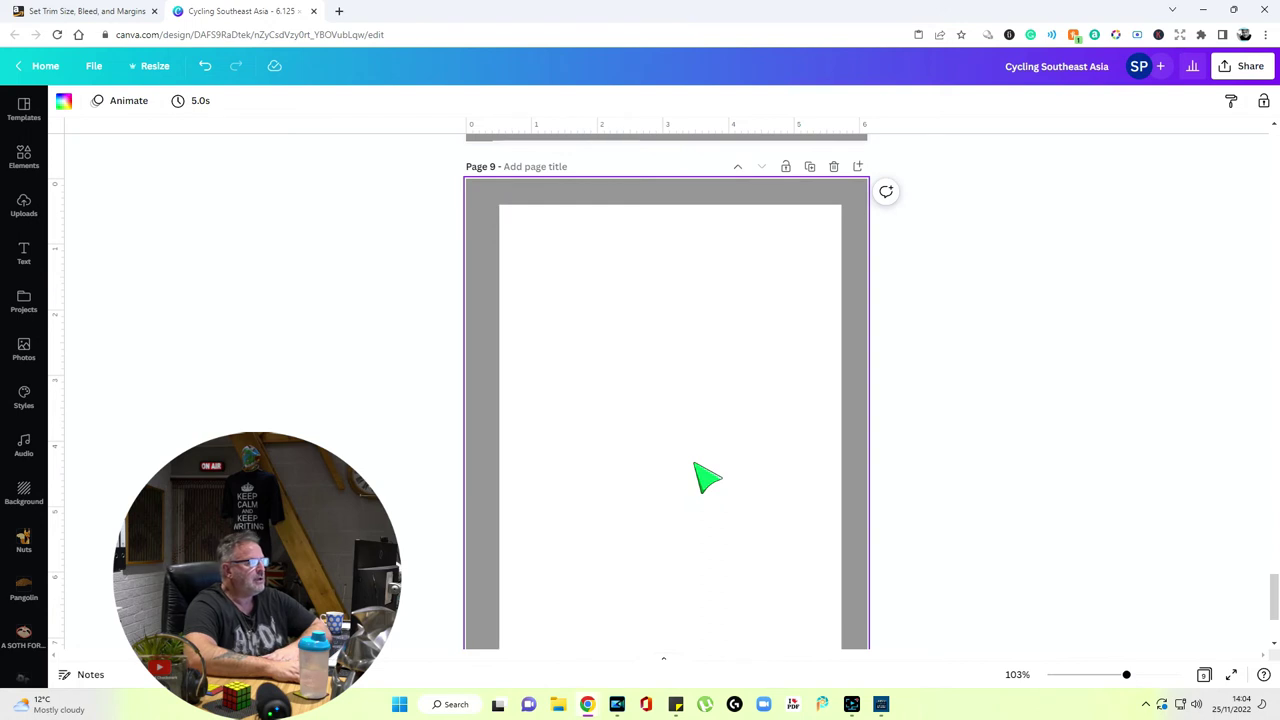
Add the chapter title "Cycle & Gear" to page 9 and delete the empty text line above it
type("Cycle & Gear")
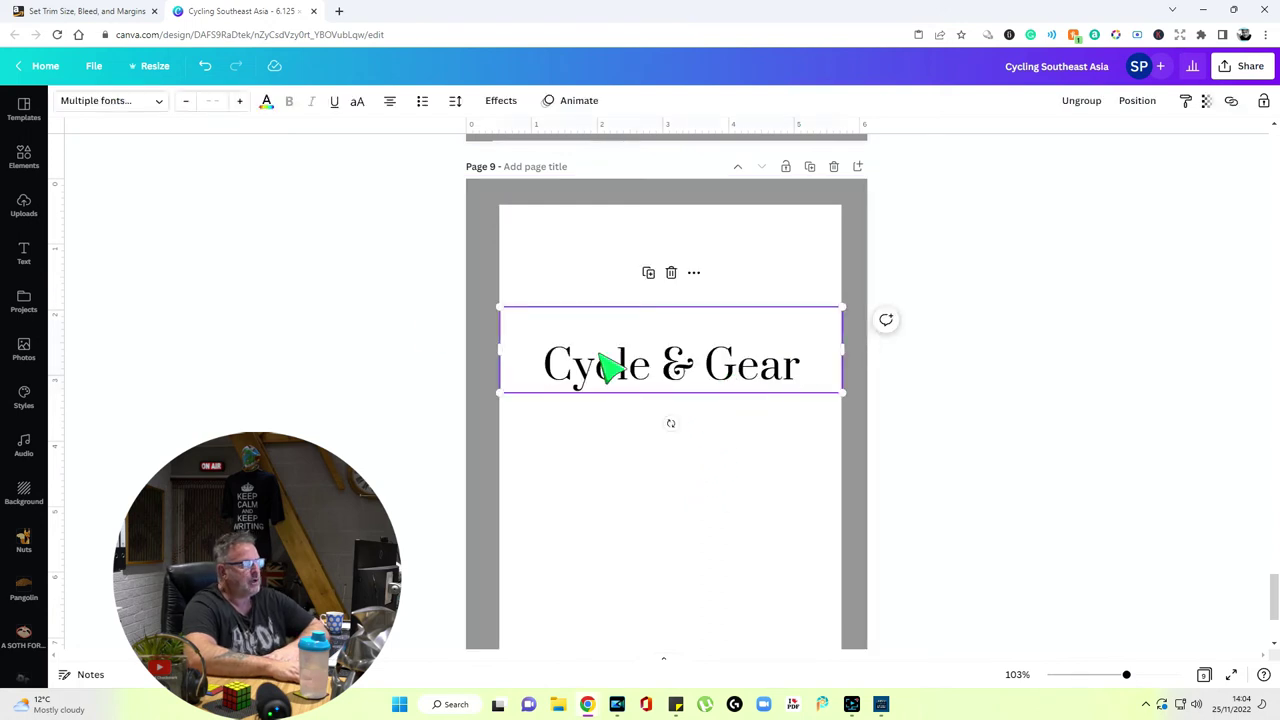
left_click(776, 322)
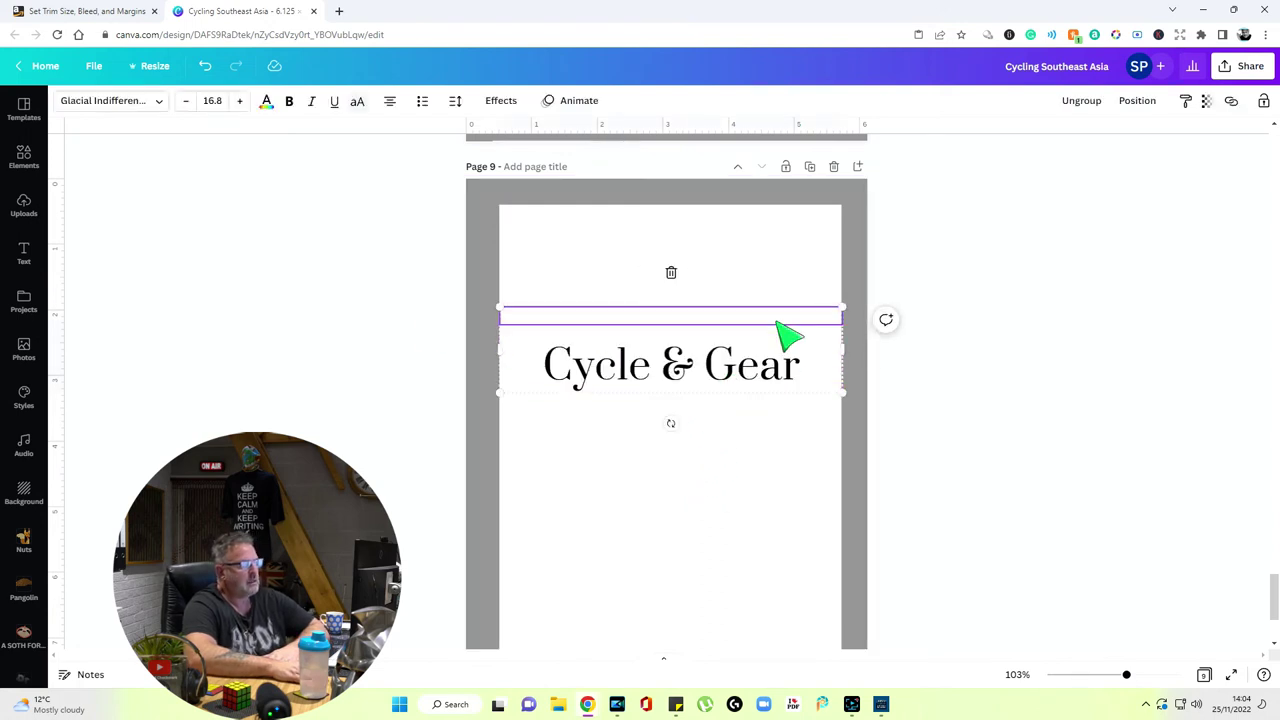
key("Delete")
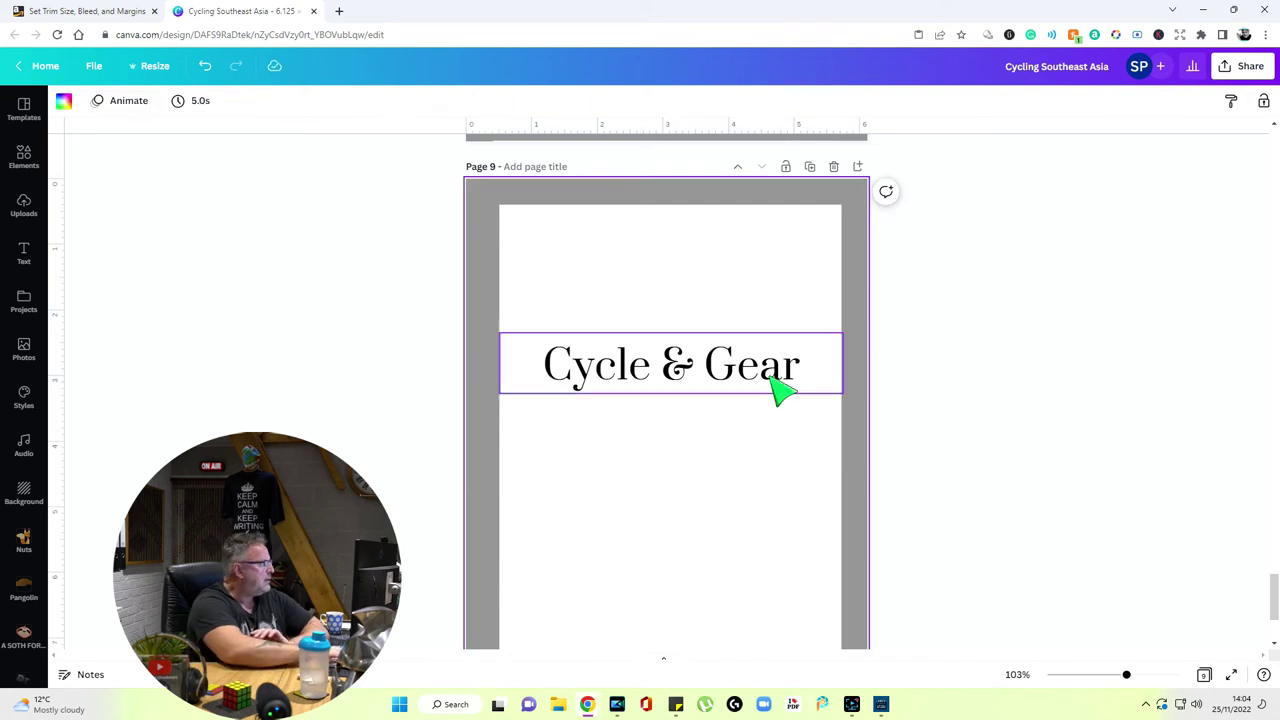
Align the "Cycle & Gear" title between the page 9 margins and add the line "CHAPTER ONE" directly above it
left_click_drag(771, 392, 790, 368)
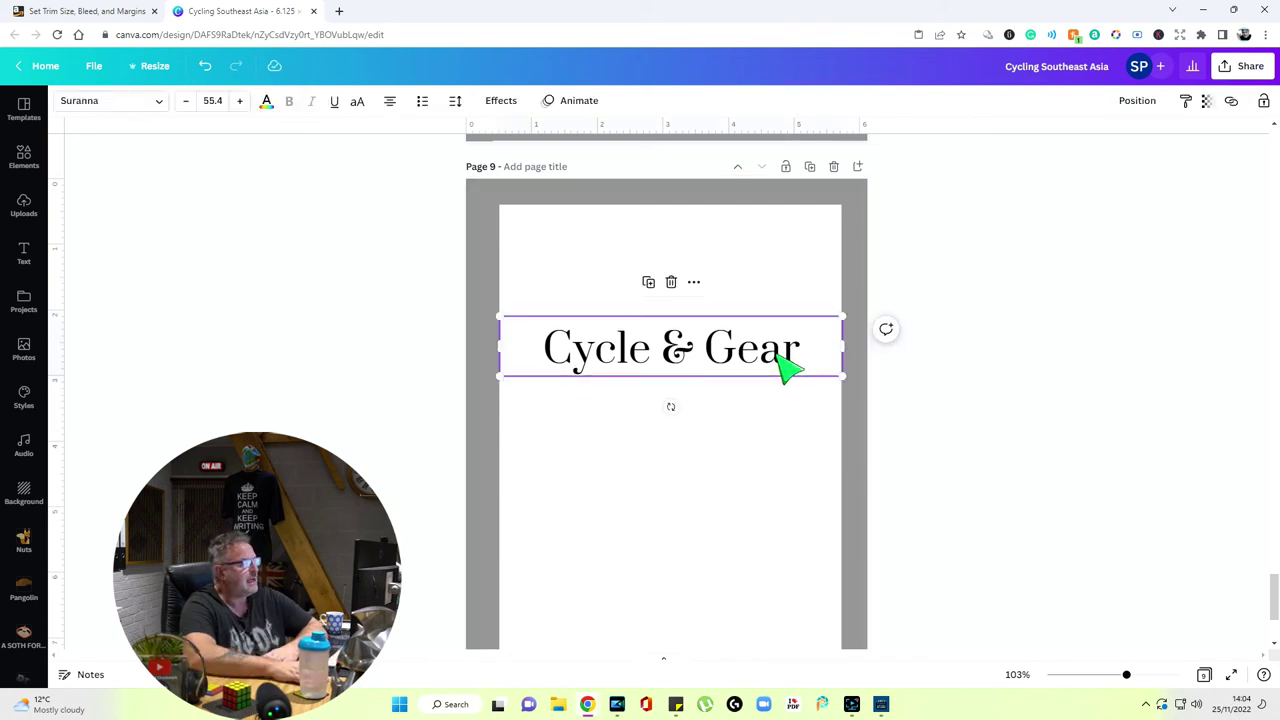
left_click_drag(790, 368, 788, 385)
left_click(752, 425)
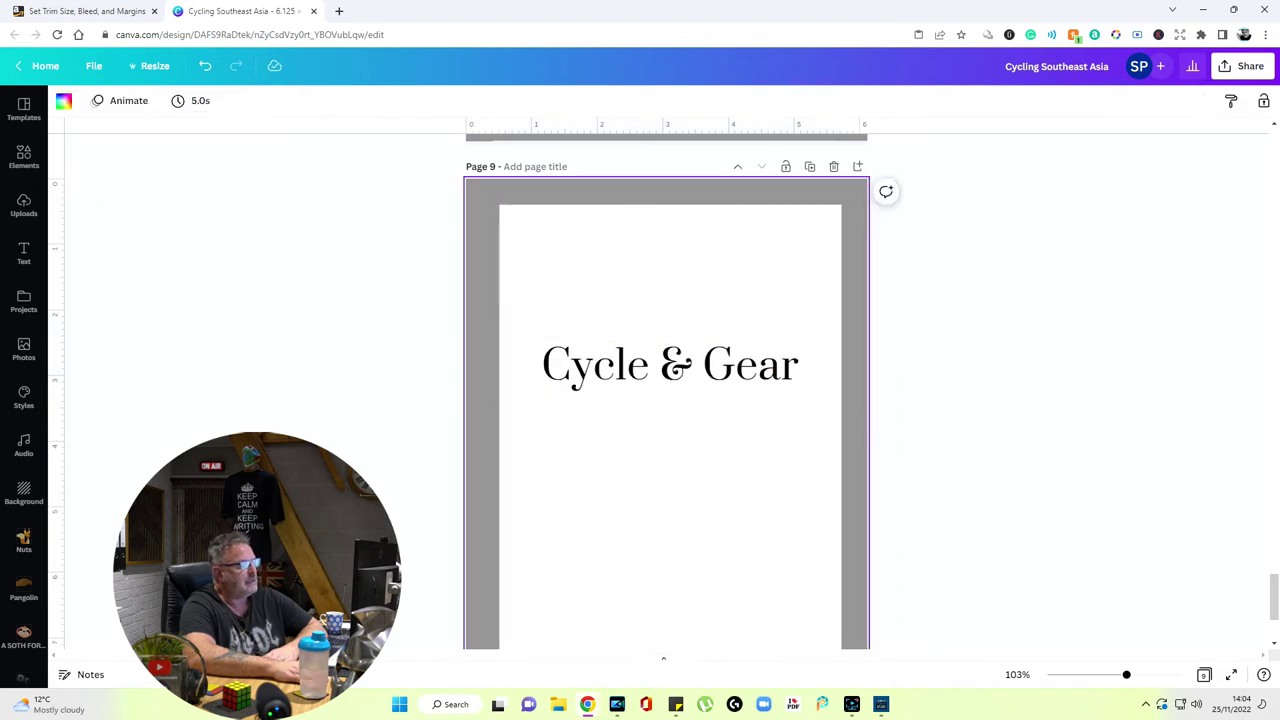
left_click(733, 336)
type("CHAPTER ONE")
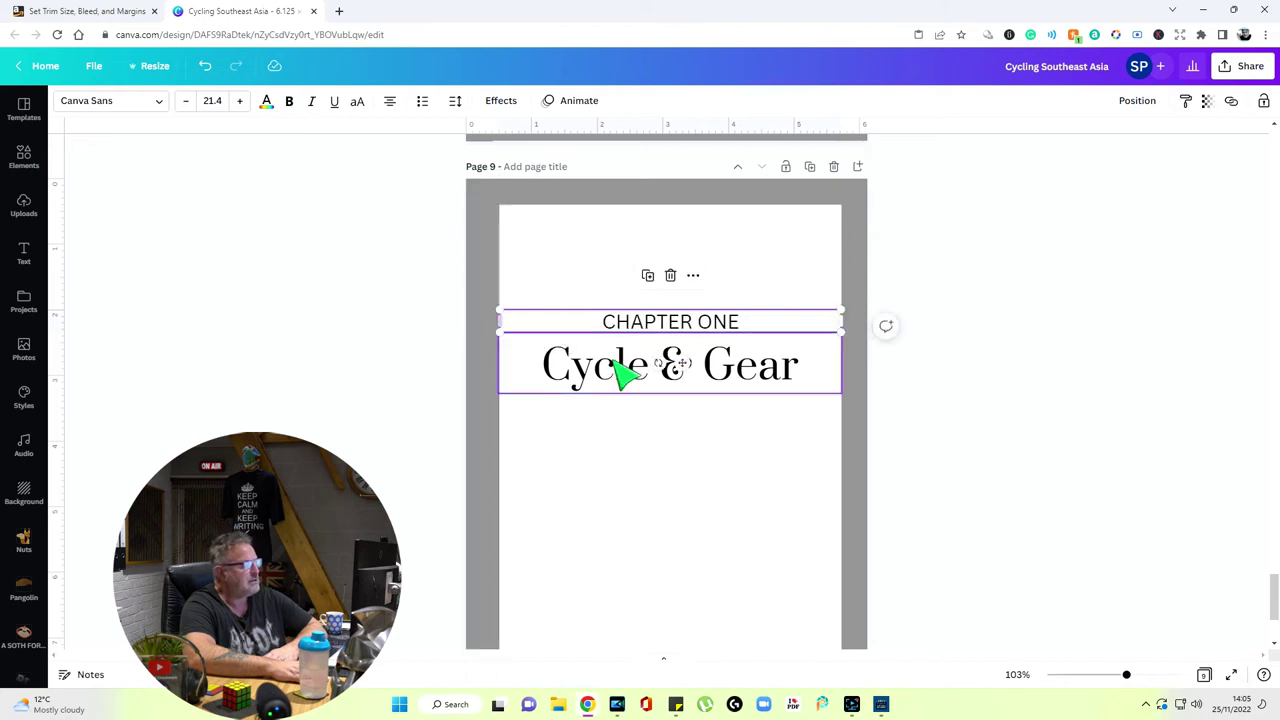
left_click(984, 402)
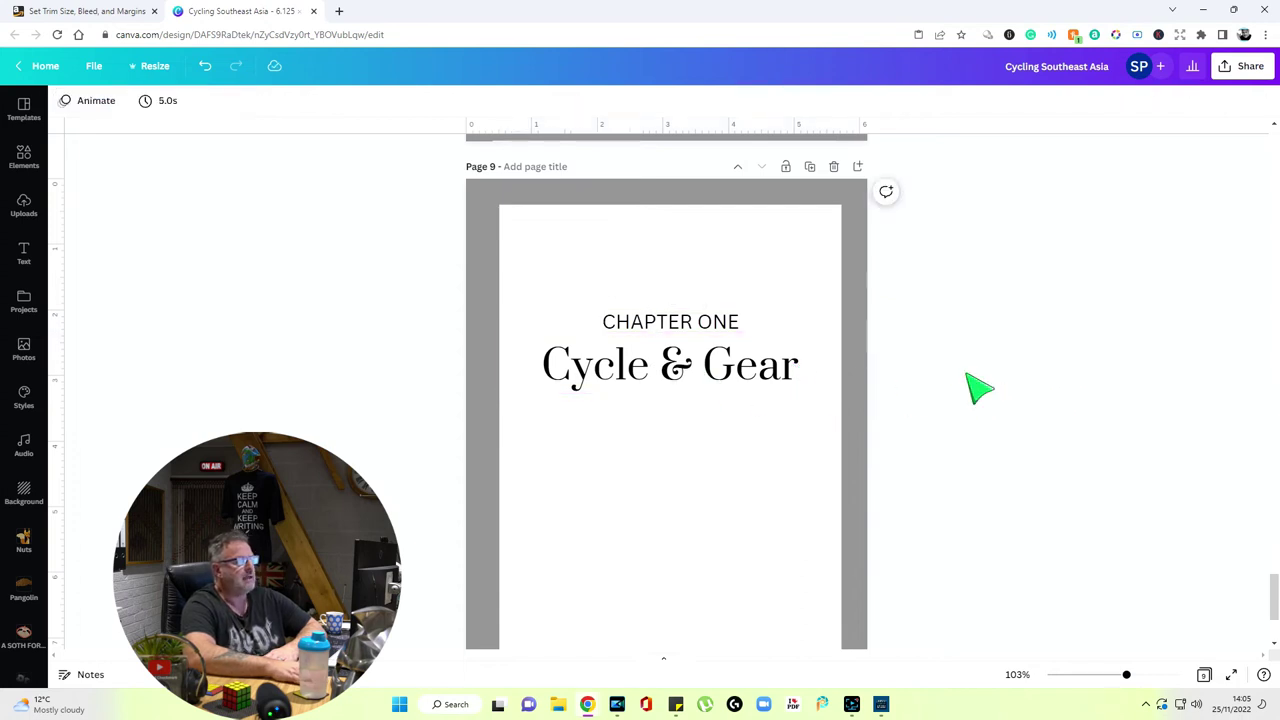
Check the page number at the foot of page 9
scroll(700, 557, "down", 3)
left_click(686, 553)
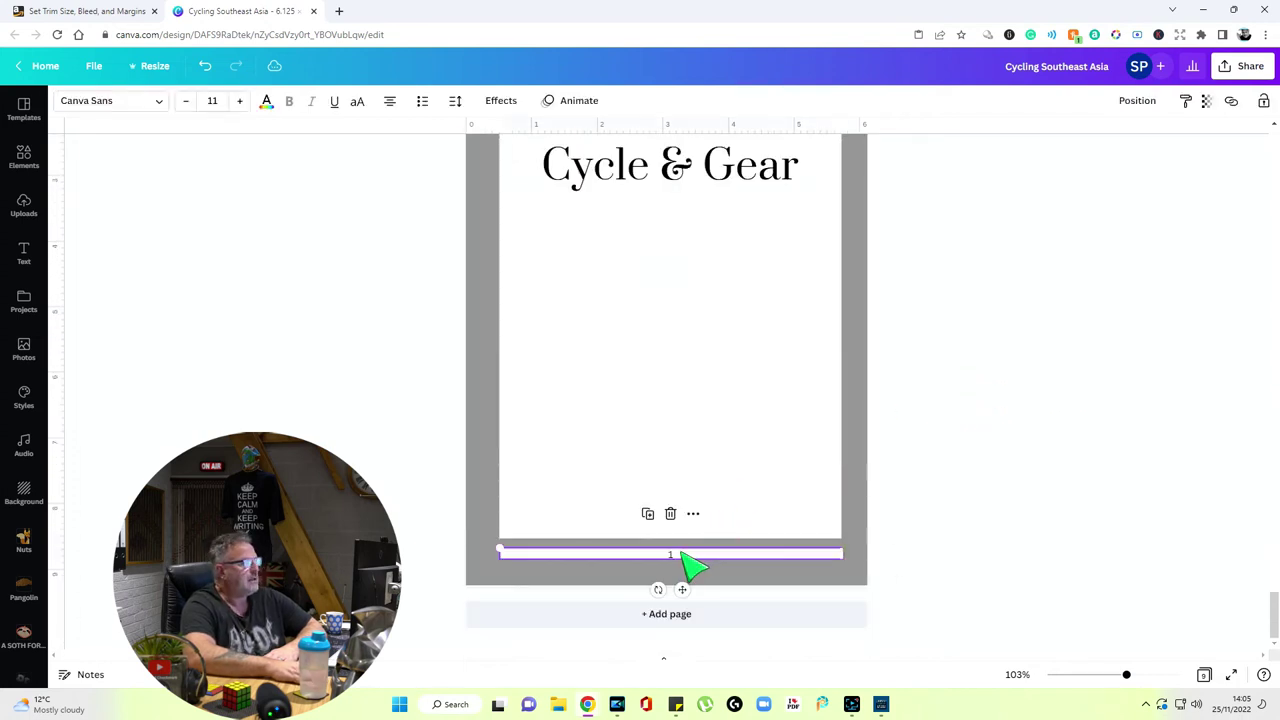
left_click(1083, 453)
scroll(1083, 453, "up", 4)
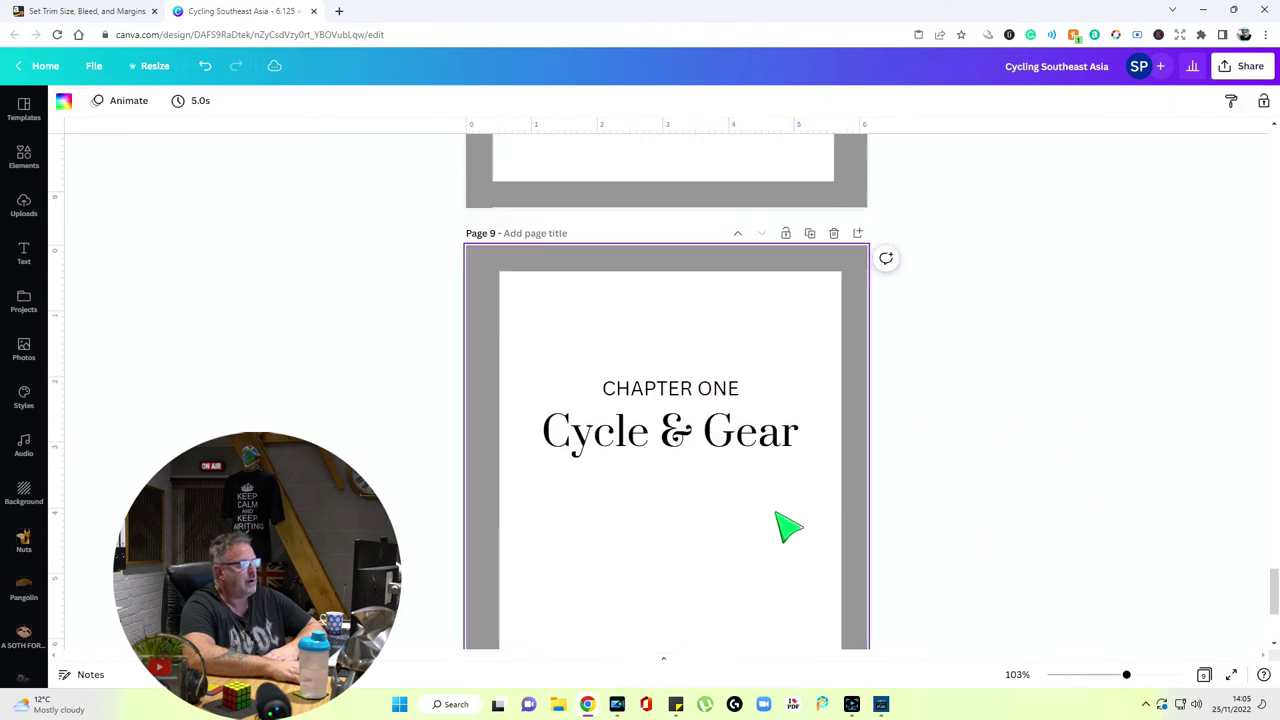
Paste the "Travel light!" paragraph below the chapter title and fit its text box to the margins, about 5.2 in wide
scroll(788, 515, "down", 2)
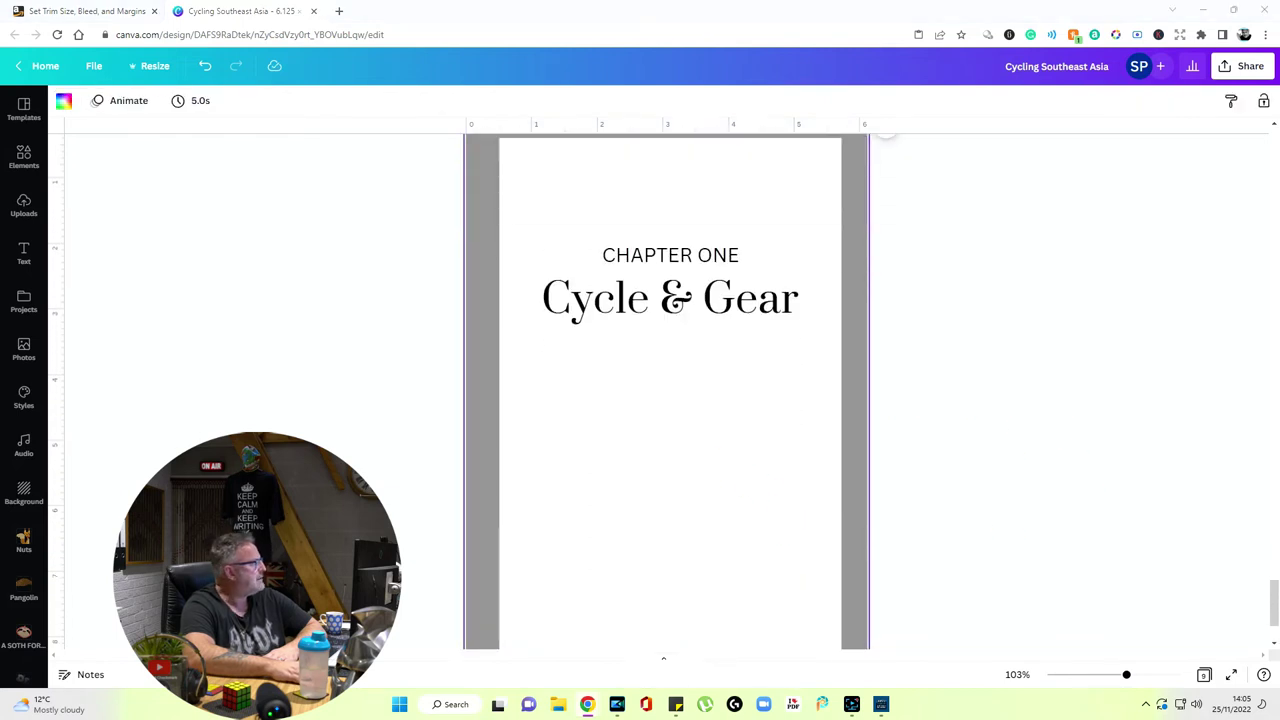
key("ctrl+v")
left_click_drag(850, 403, 846, 408)
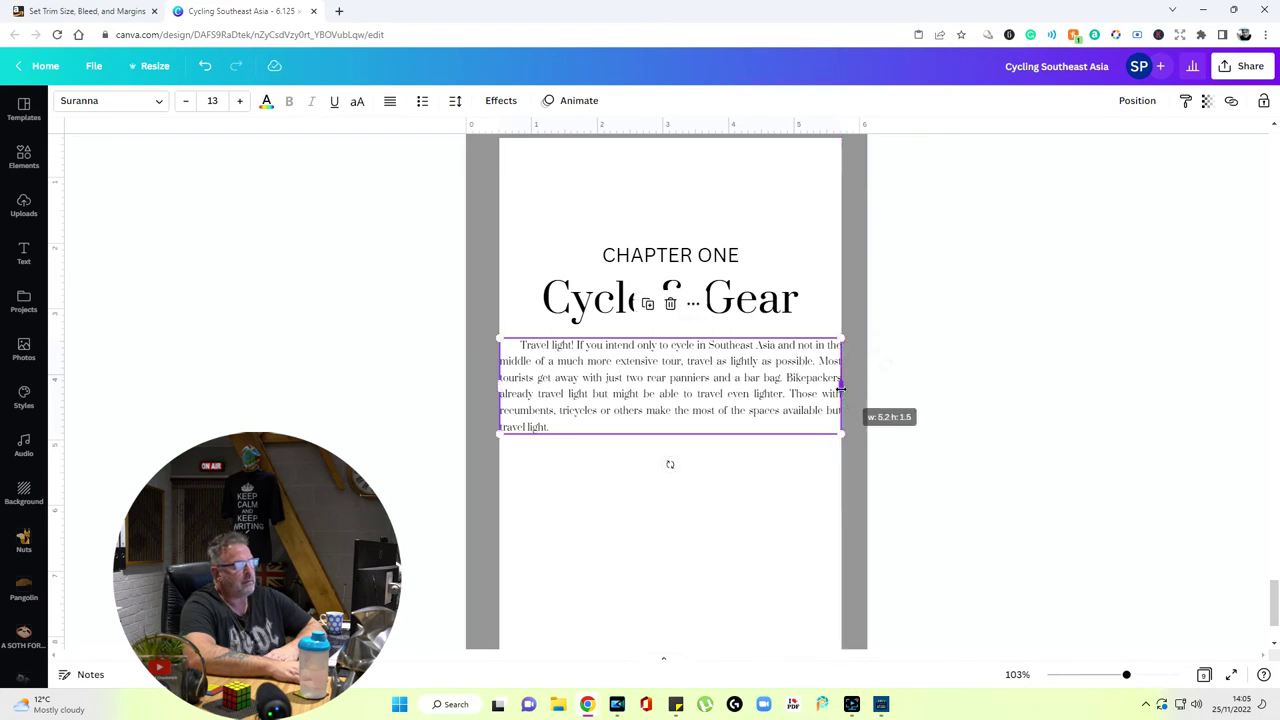
left_click(768, 530)
left_click(660, 418)
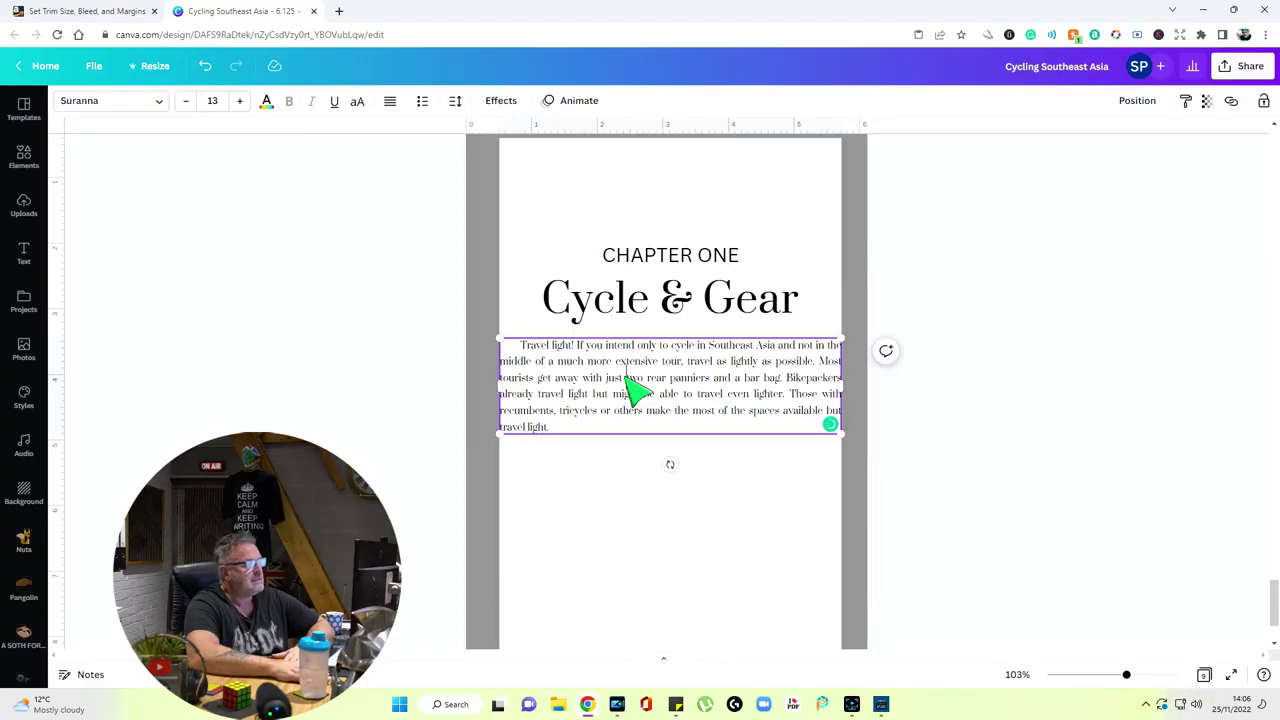
left_click(967, 340)
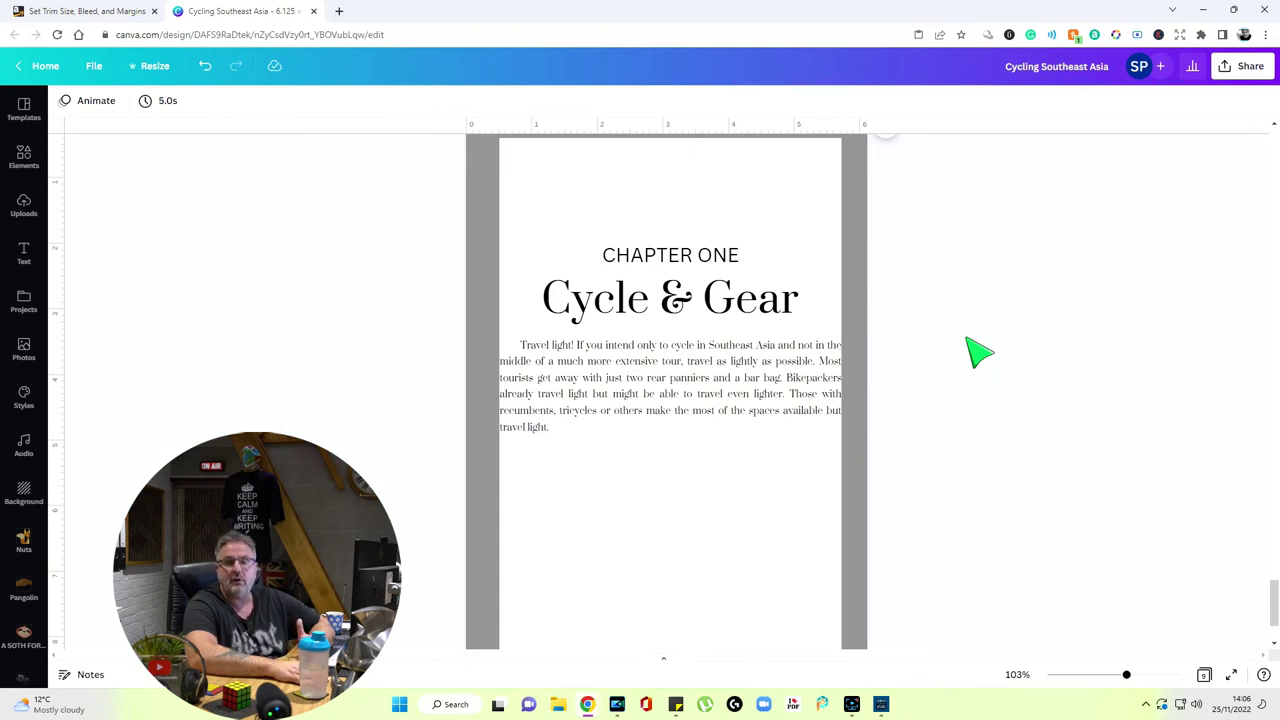
left_click(790, 380)
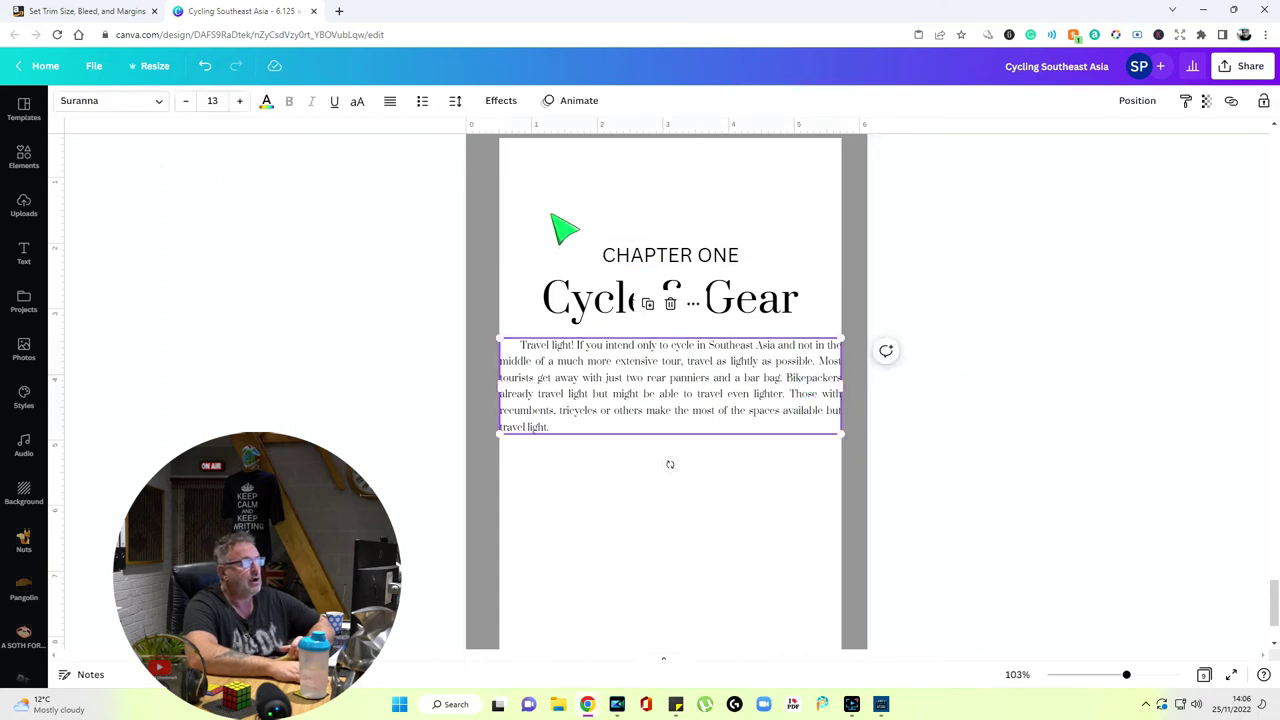
left_click(689, 417)
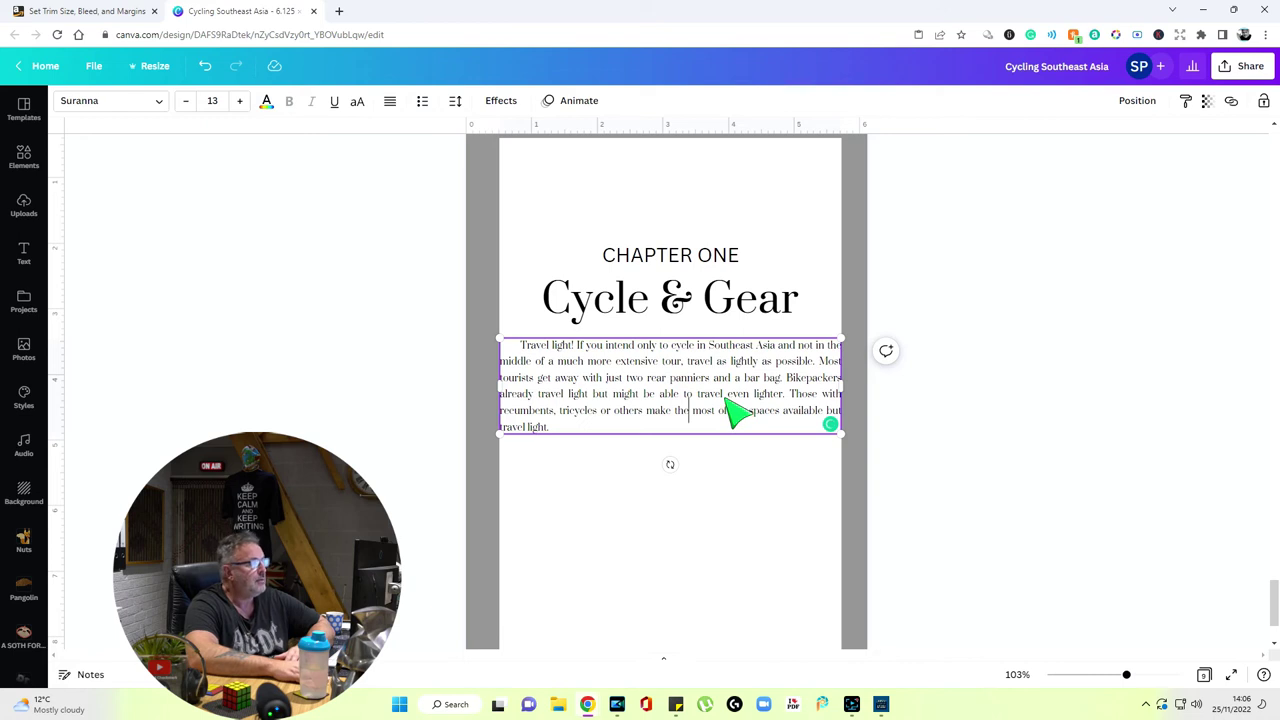
left_click(915, 390)
left_click(662, 384)
left_click(347, 246)
Examine the letter spacing, line spacing and text effects options for the chapter paragraph
left_click(573, 383)
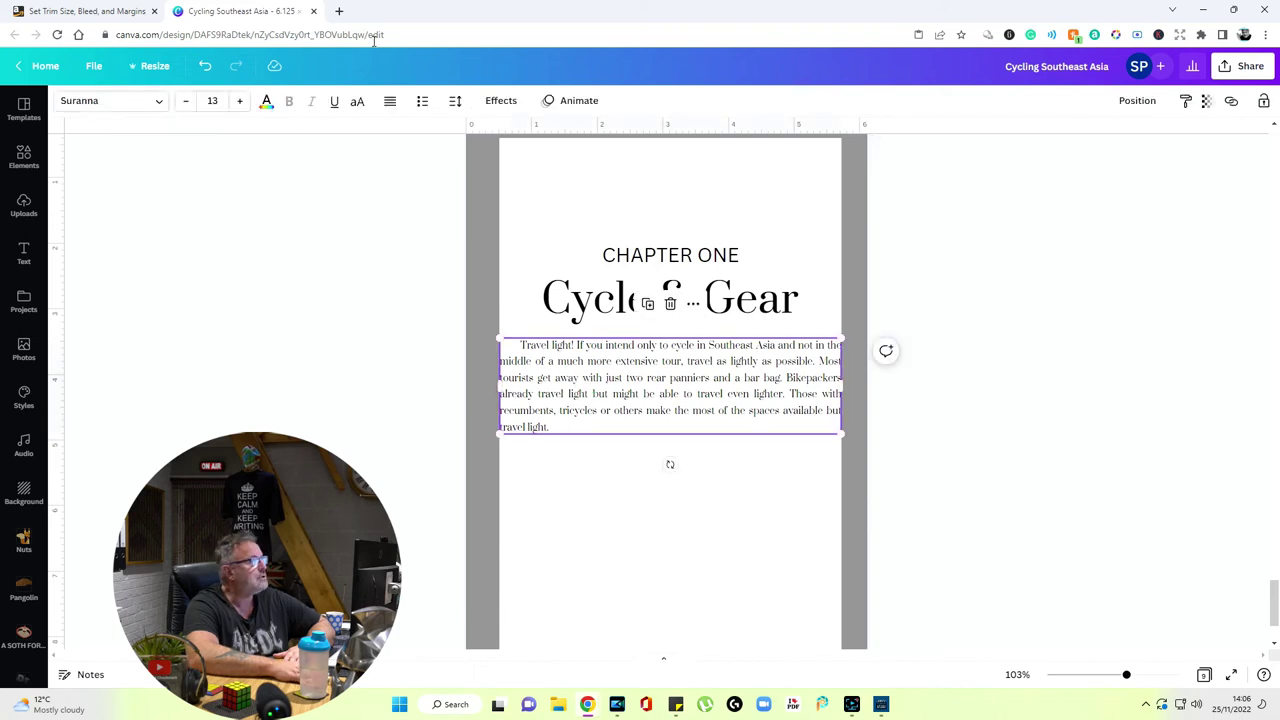
left_click(459, 104)
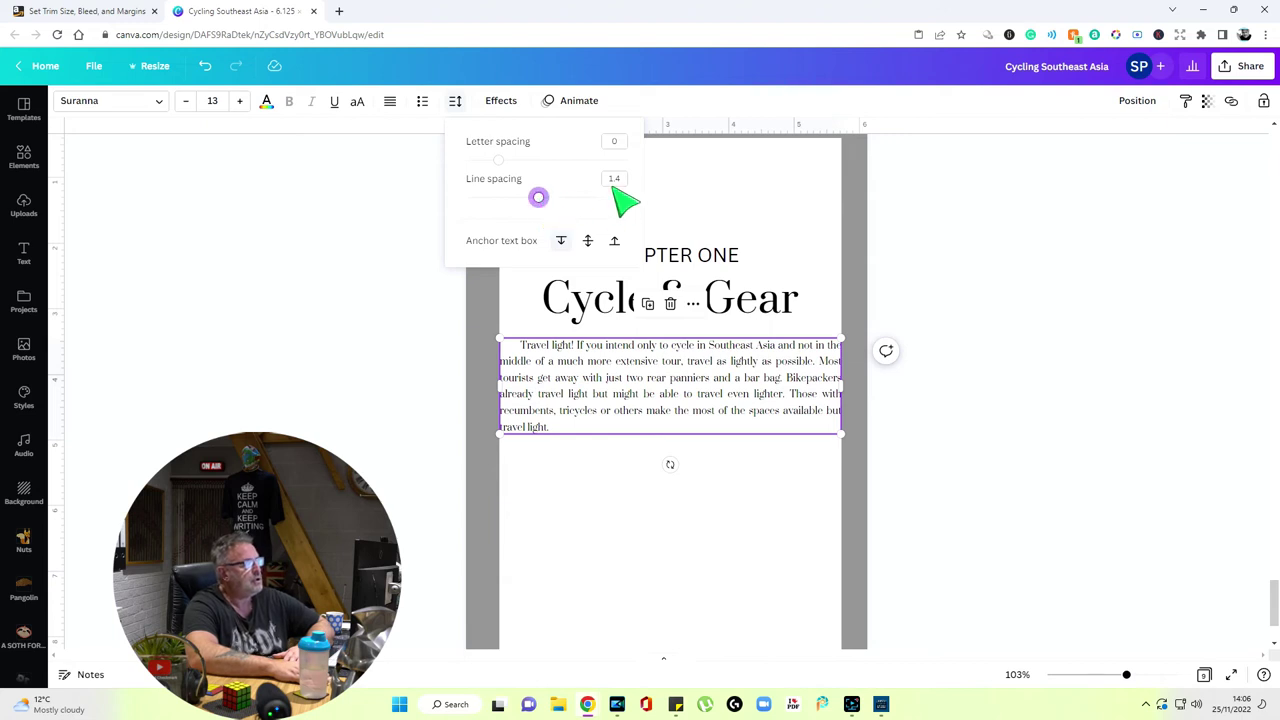
mouse_move(539, 197)
left_mouse_down()
mouse_move(605, 197)
mouse_move(511, 197)
mouse_move(553, 197)
mouse_move(538, 197)
left_mouse_up()
left_click(955, 350)
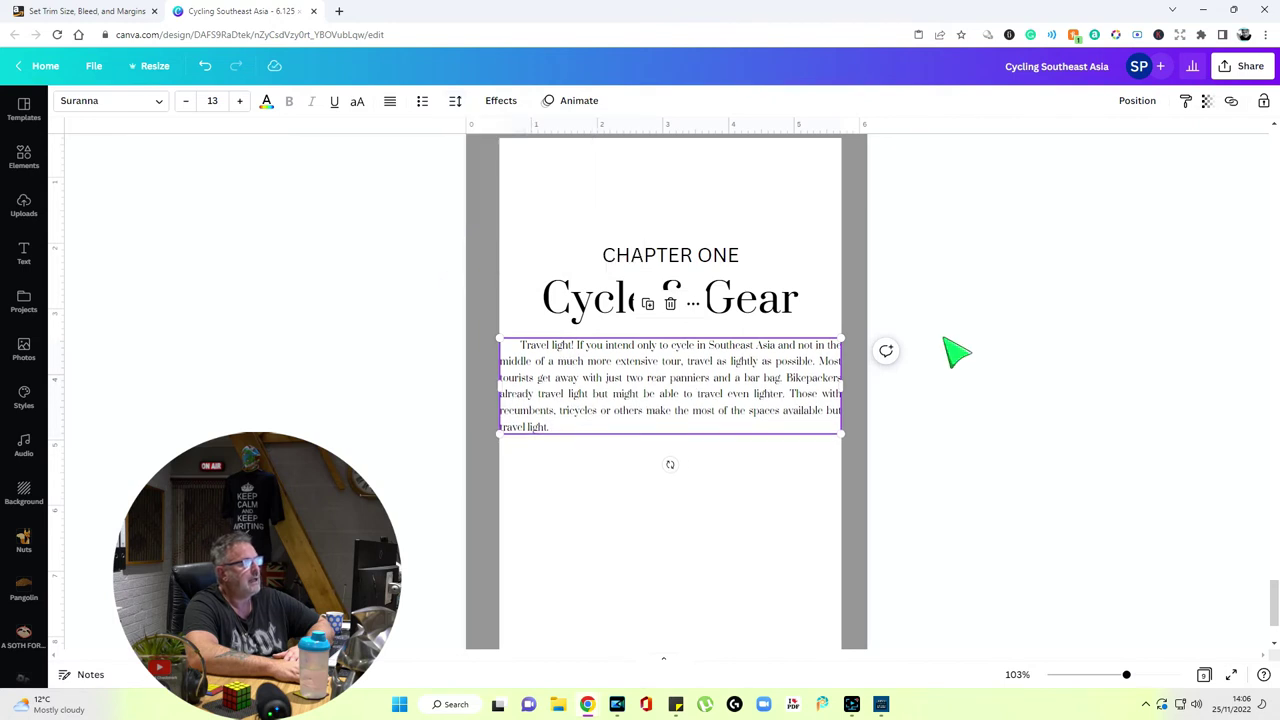
left_click(505, 101)
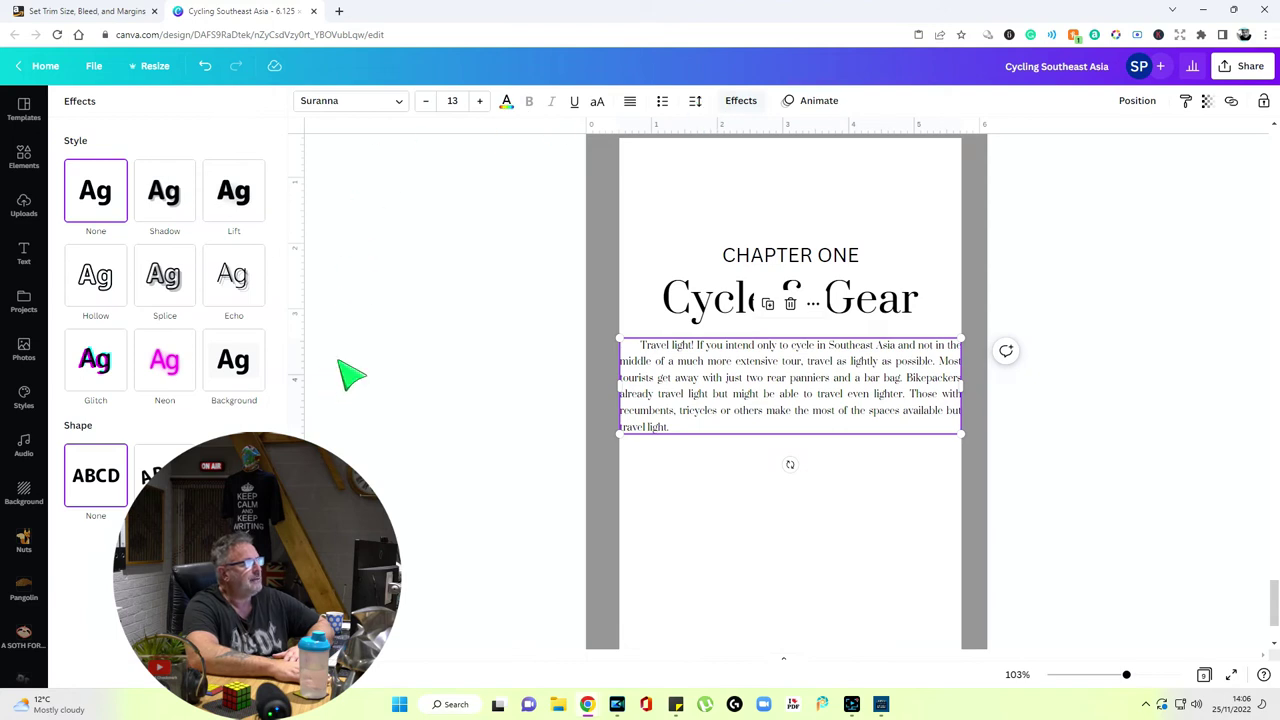
left_click(695, 101)
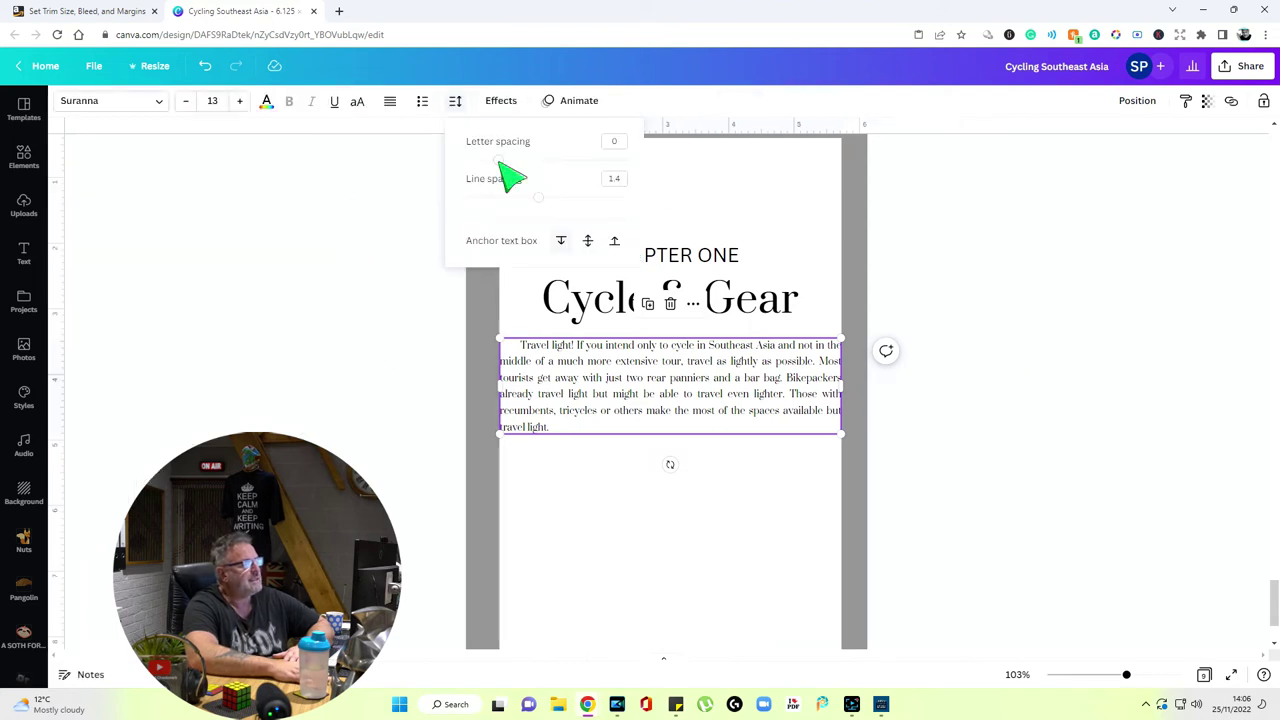
left_click_drag(500, 163, 503, 182)
left_click(551, 425)
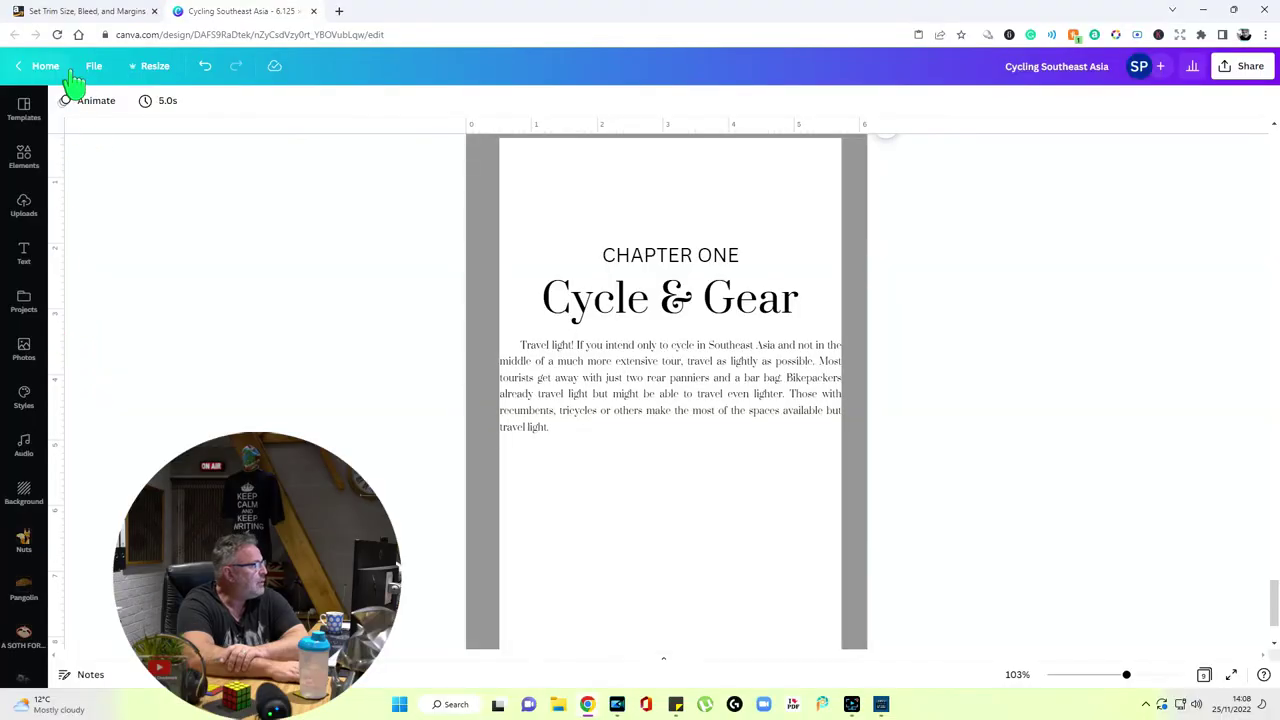
Place a vertical ruler guide at about 0.83 in on page 9, at the paragraph's first-line indent
left_click(93, 66)
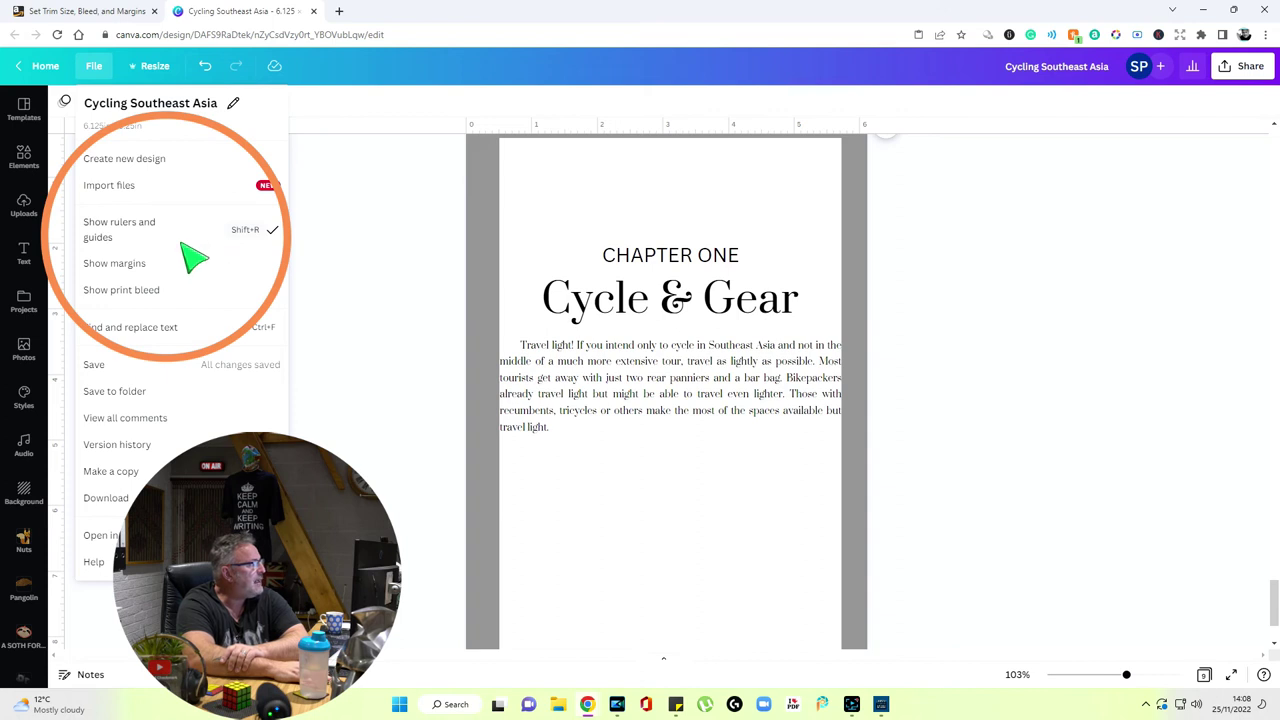
left_click(350, 321)
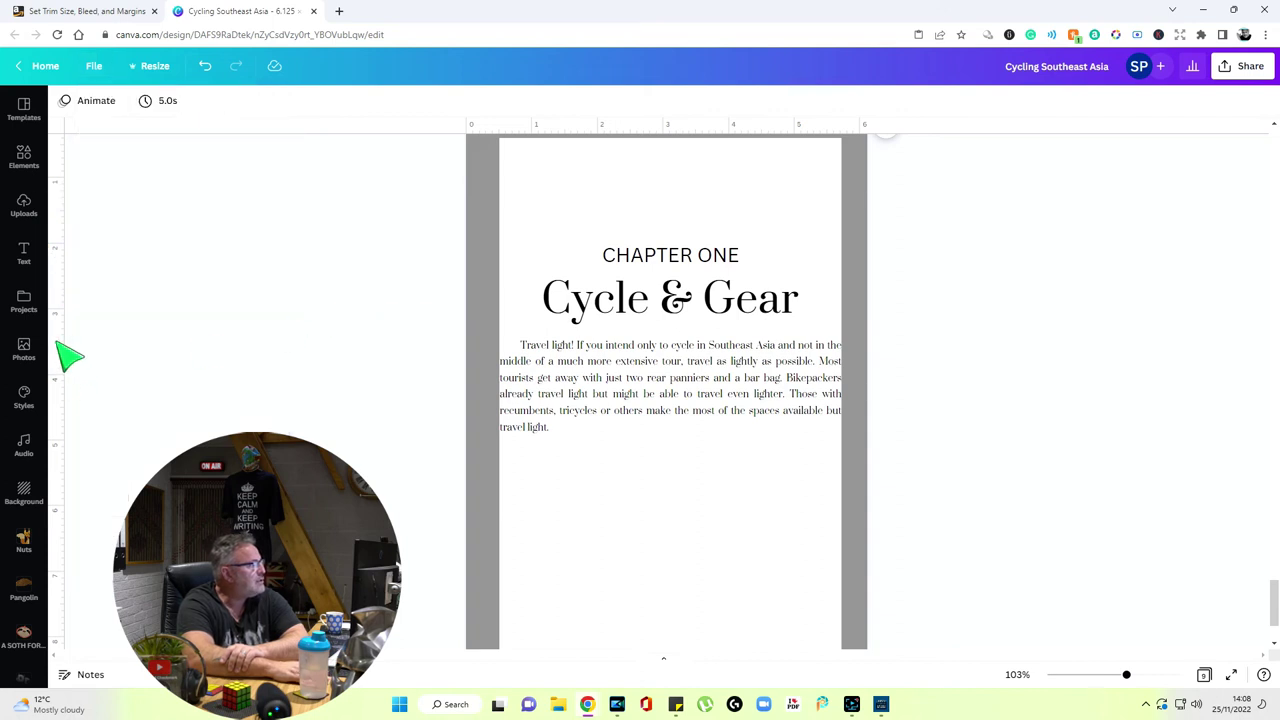
left_click_drag(58, 343, 520, 394)
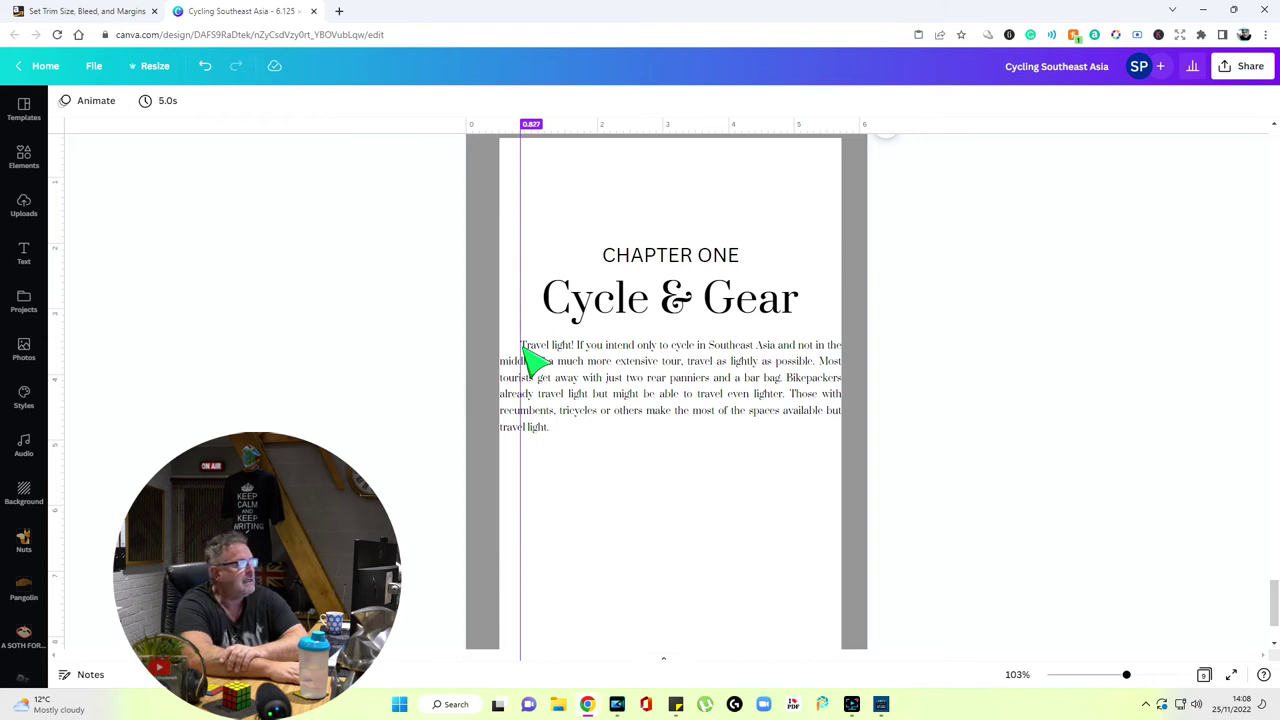
left_click(629, 371)
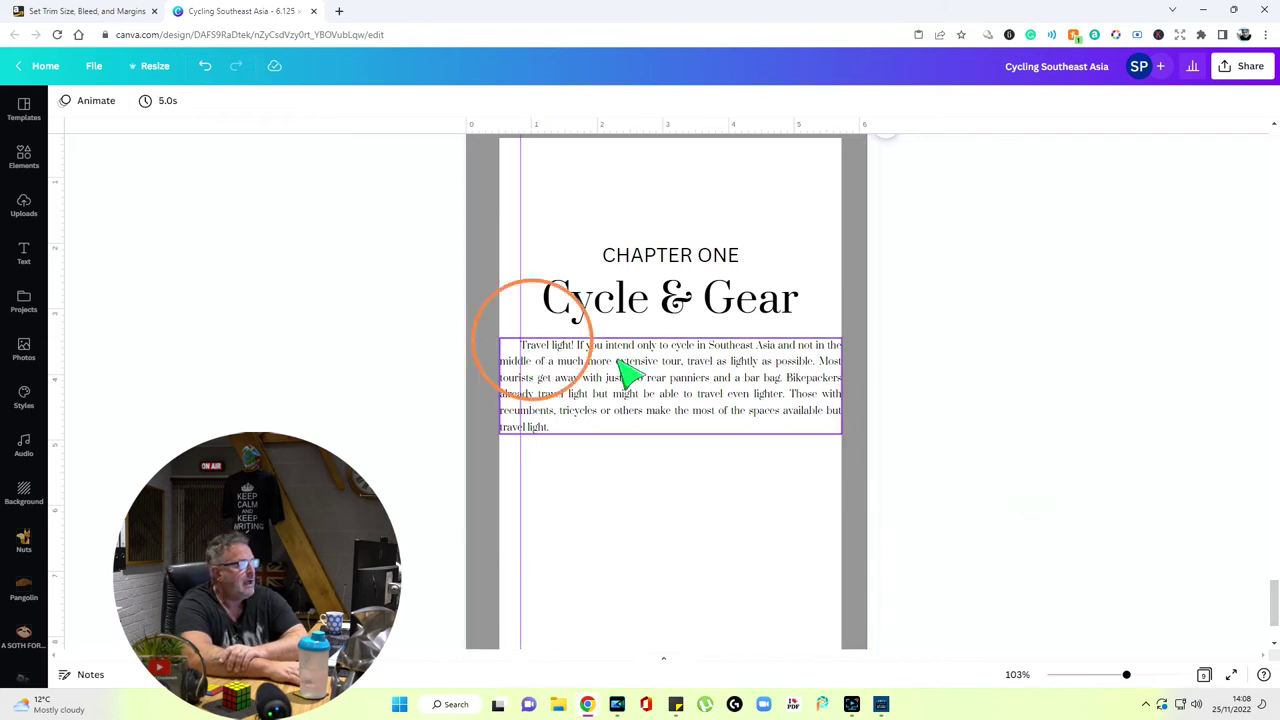
Check the paragraph box against the inside margin and shift the vertical guide to about 0.81 in
left_click(523, 380)
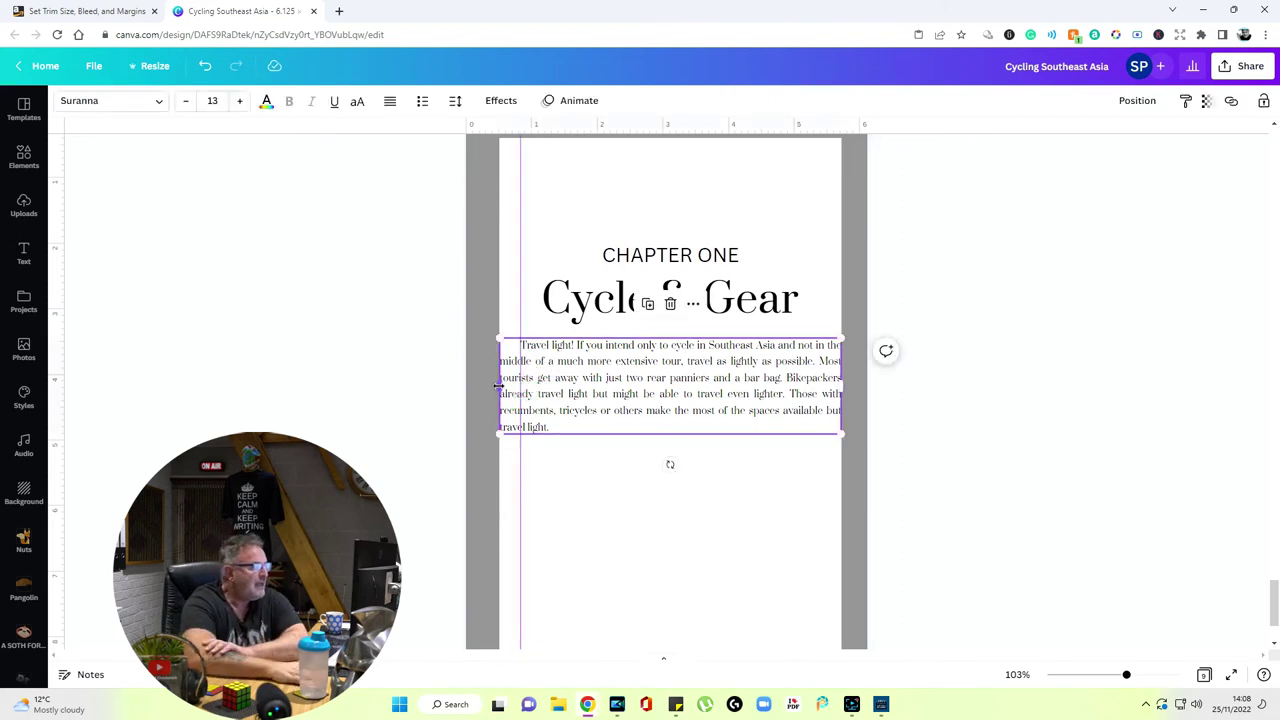
mouse_move(509, 397)
left_mouse_down()
mouse_move(546, 400)
mouse_move(503, 397)
left_mouse_up()
left_click_drag(1128, 678, 1150, 675)
left_click_drag(371, 443, 324, 440)
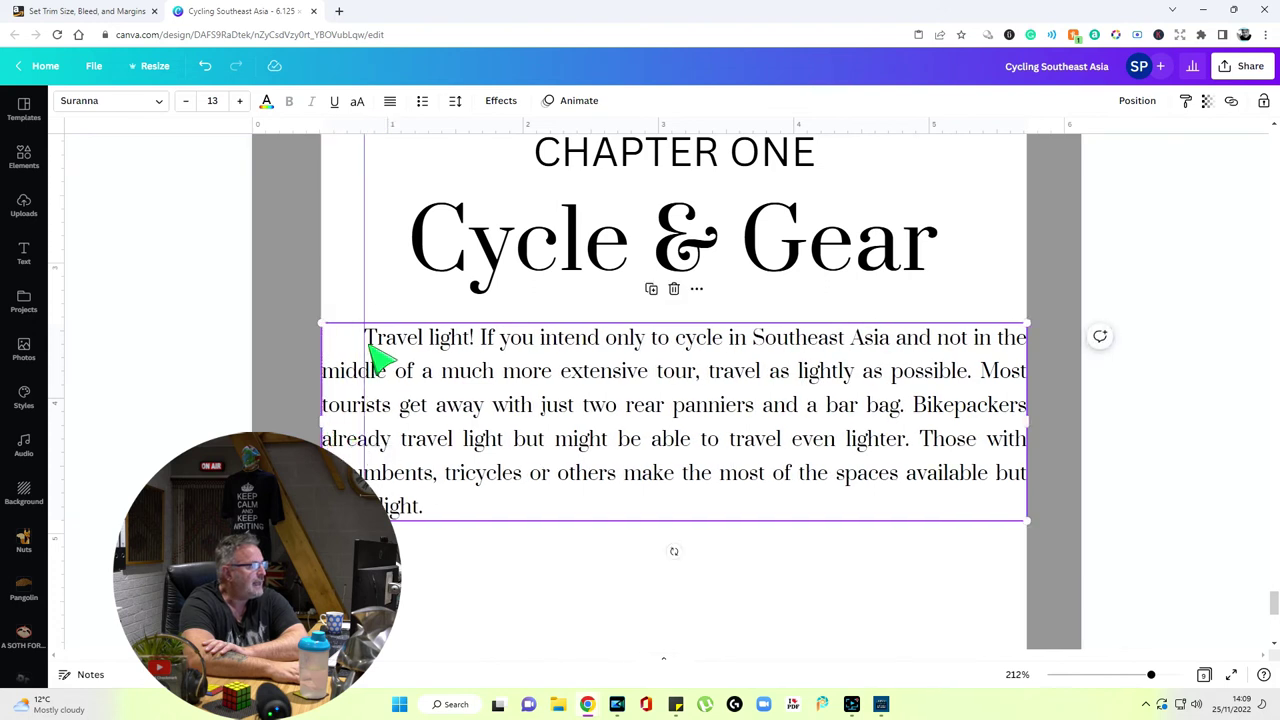
left_click_drag(365, 357, 362, 392)
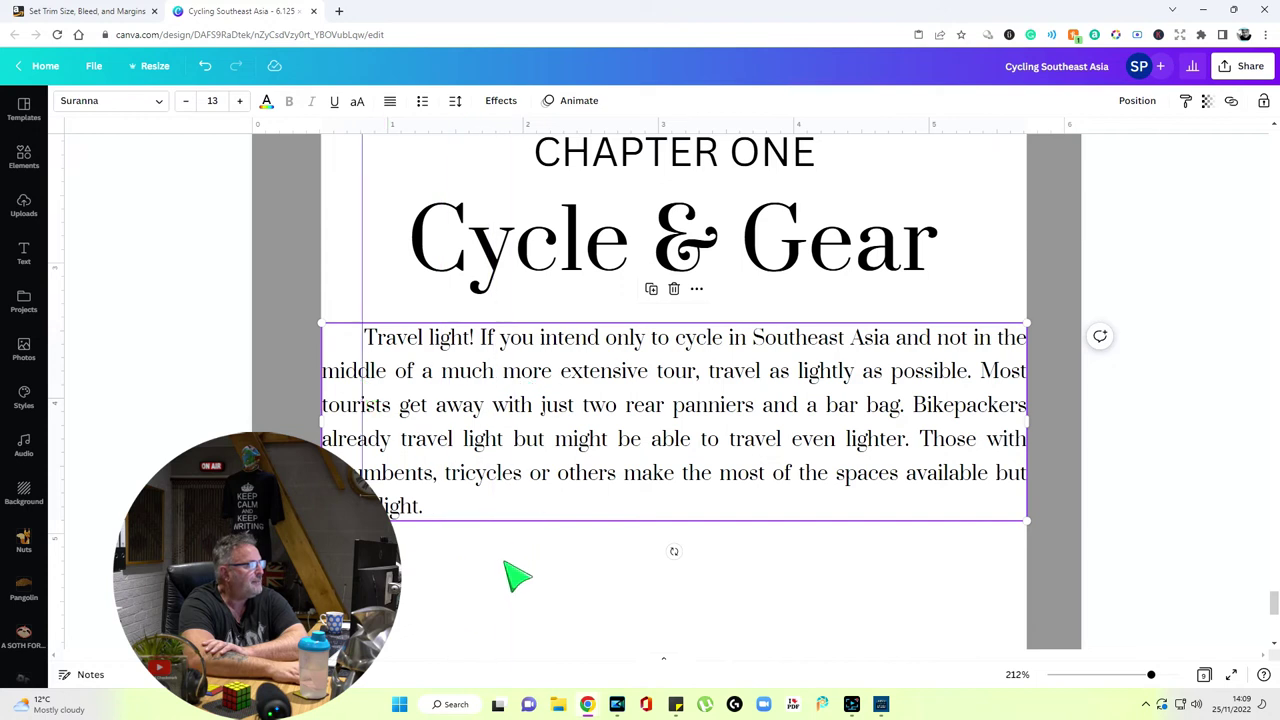
left_click(509, 552)
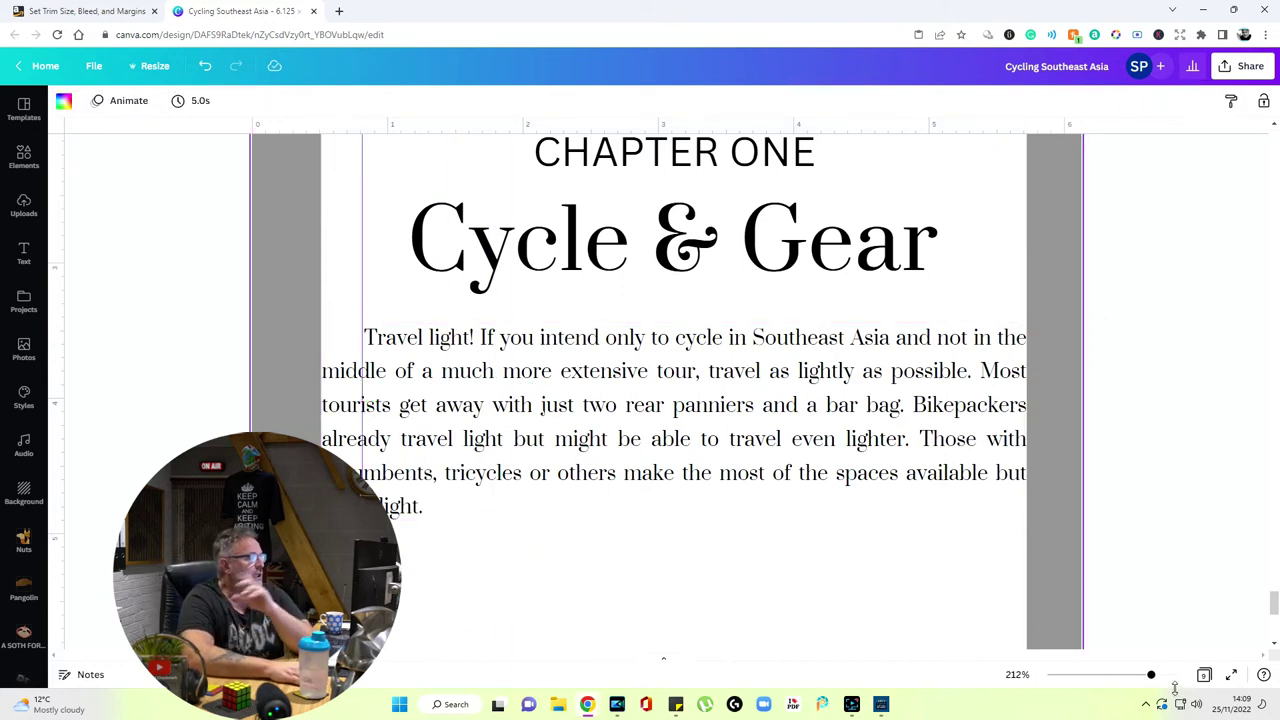
left_click_drag(1151, 676, 1122, 677)
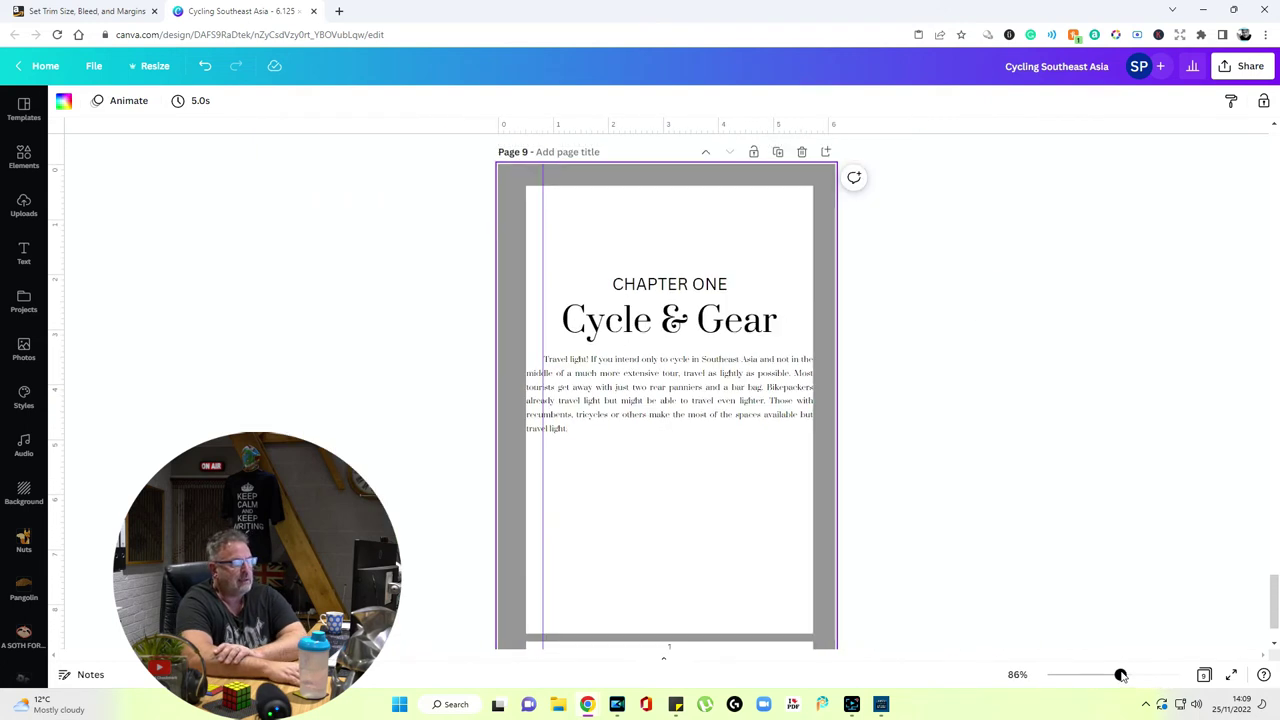
Fine-tune the first-line indent of the "Travel light!" paragraph against the vertical guide
left_click(546, 361)
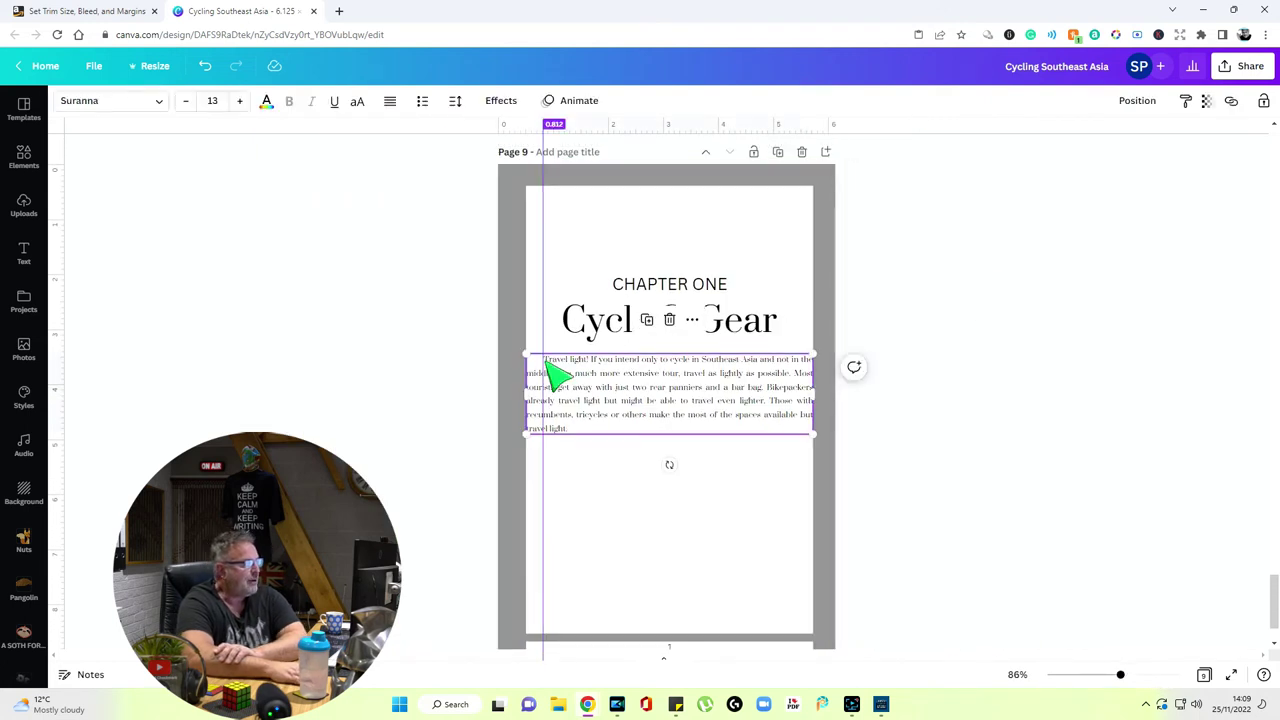
scroll(553, 373, "up", 5)
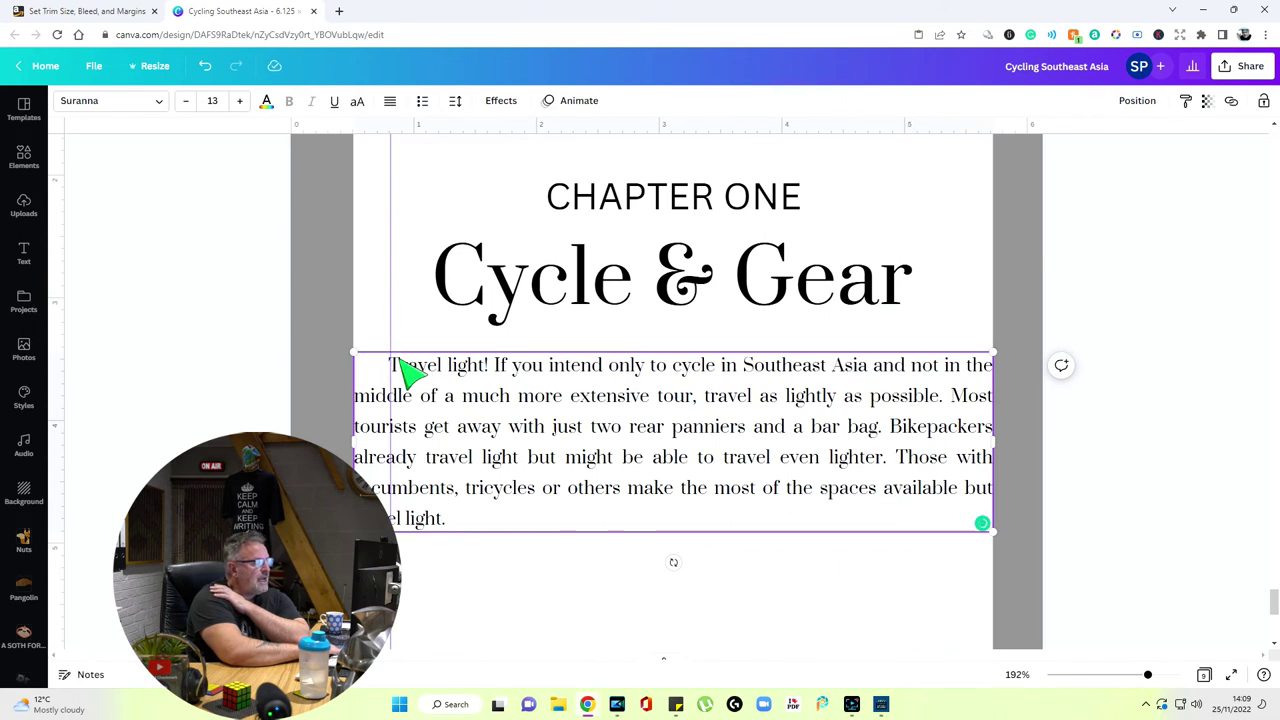
key("Escape")
key("Escape")
left_click(748, 486)
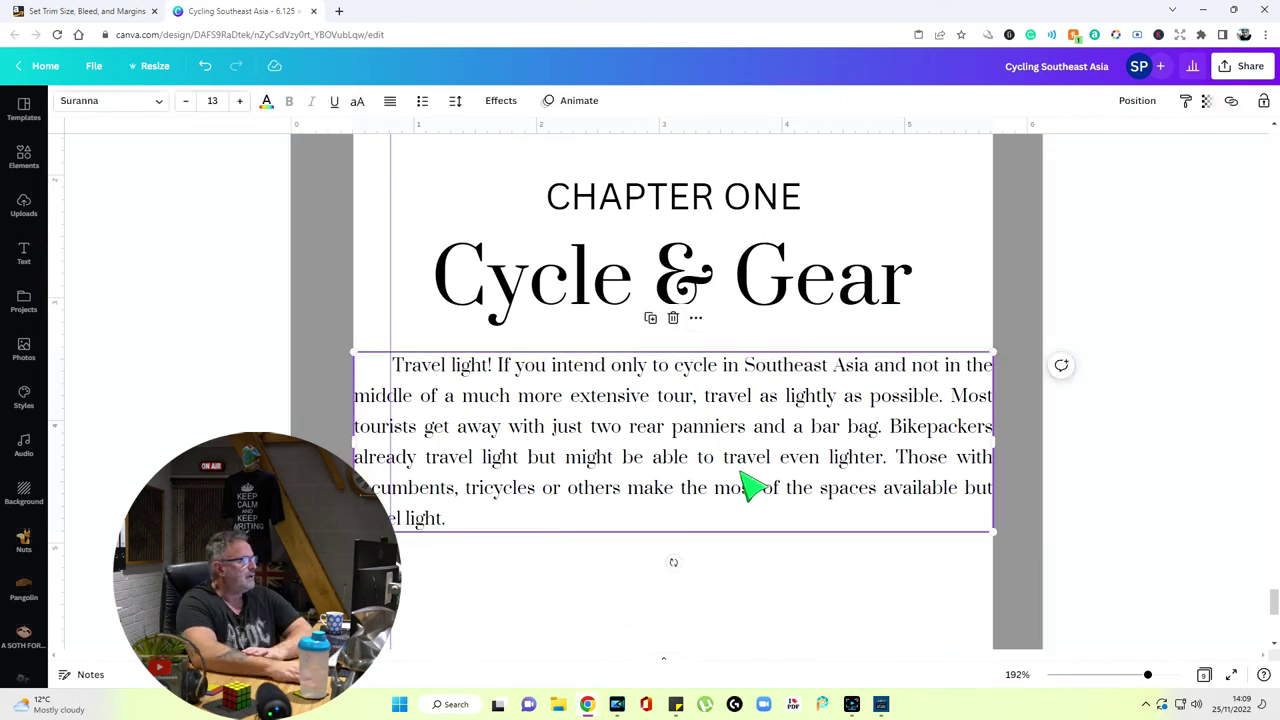
scroll(808, 420, "down", 2)
scroll(1160, 470, "up", 1)
left_click(1160, 470)
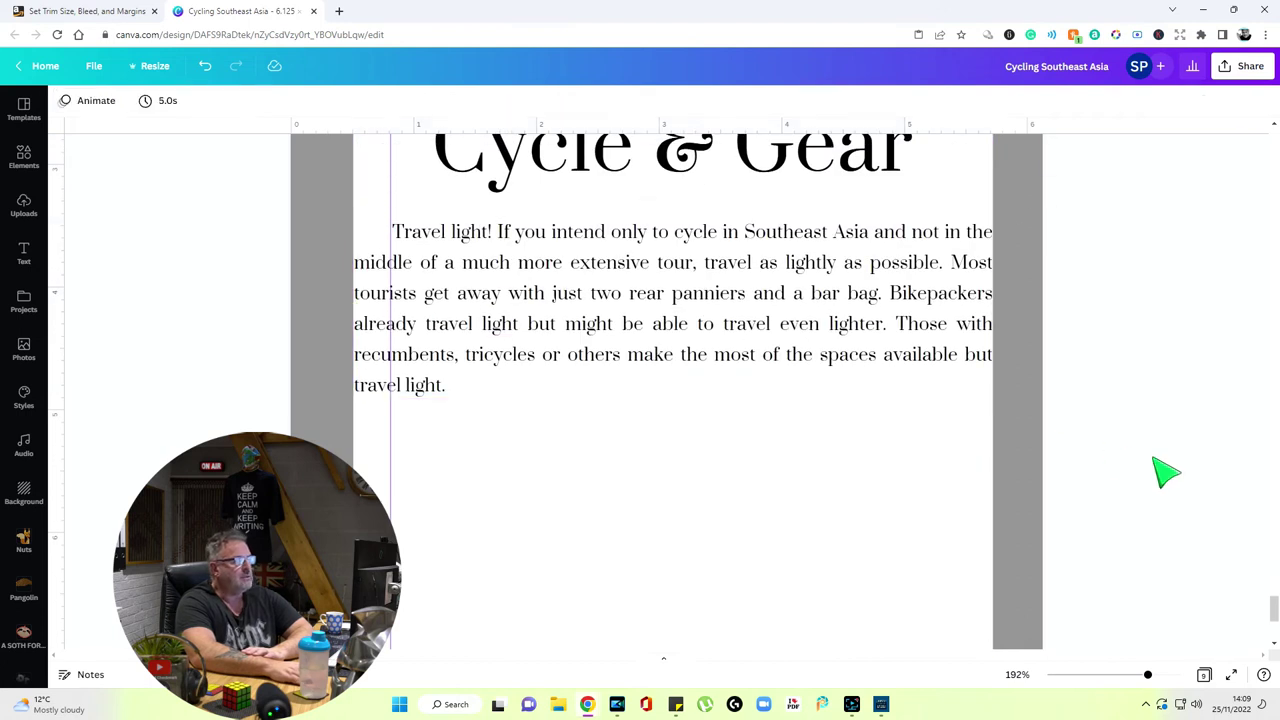
Copy and paste the "Travel light!" paragraph and place the copy directly below the original
scroll(1160, 470, "down", 1)
left_click(757, 331)
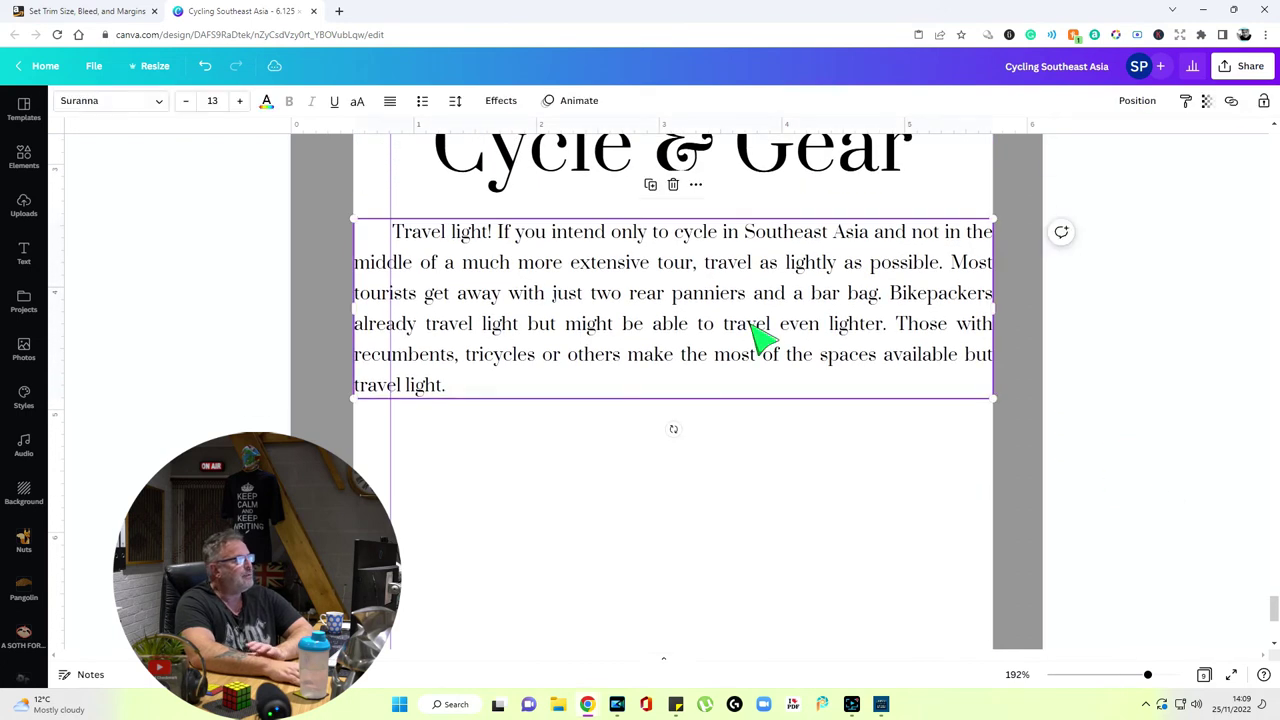
right_click(752, 328)
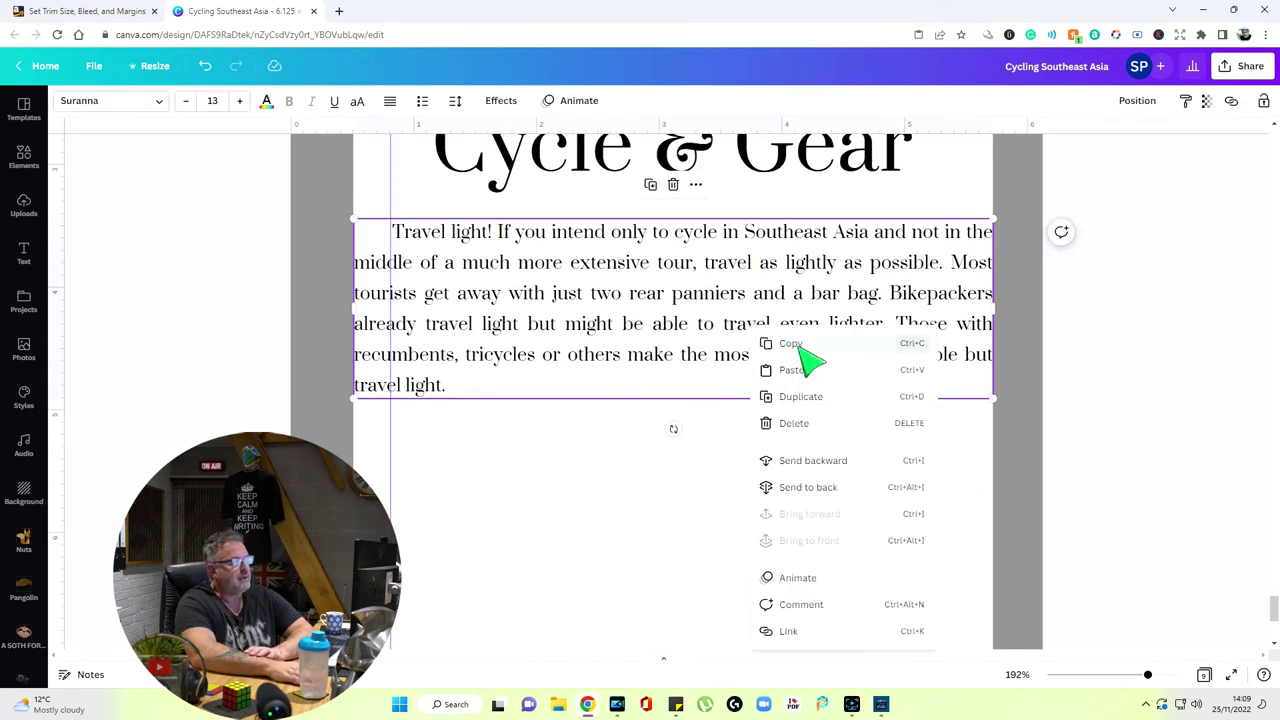
left_click(800, 345)
right_click(749, 516)
left_click(826, 476)
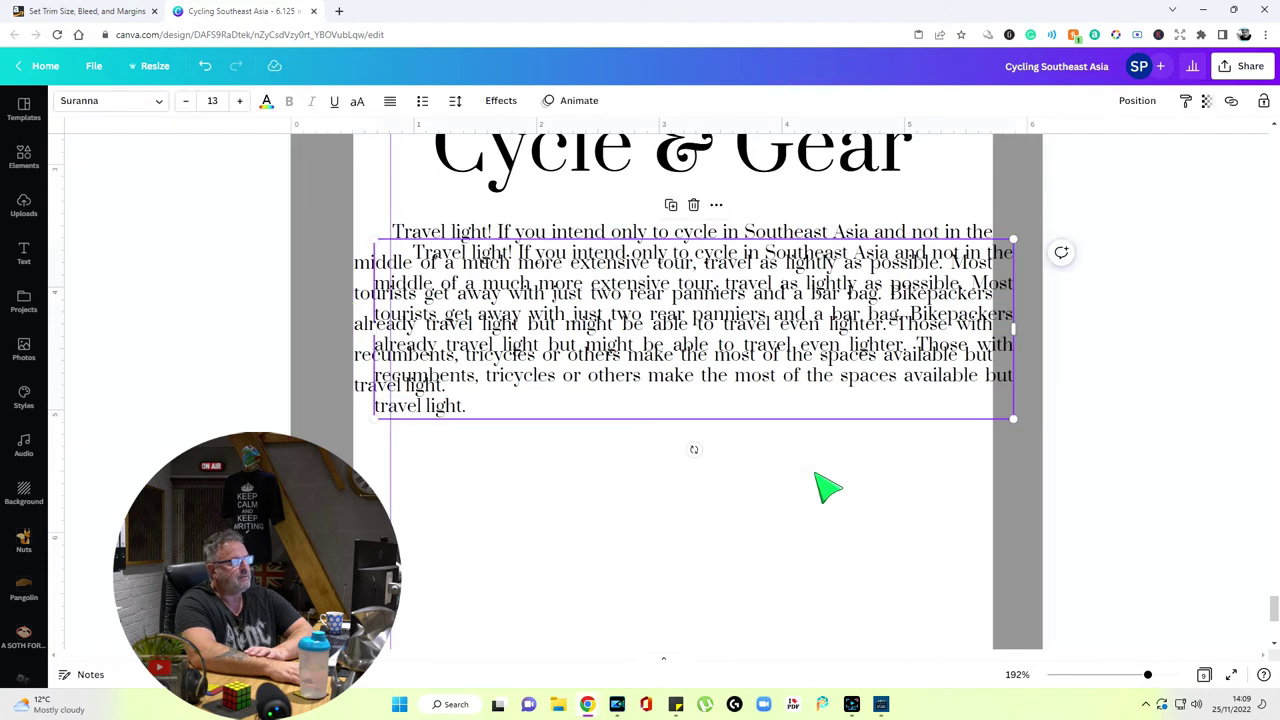
left_click_drag(800, 345, 714, 488)
key("Escape")
Move the copied paragraph up to narrow the gap below the first paragraph
scroll(690, 510, "up", 3)
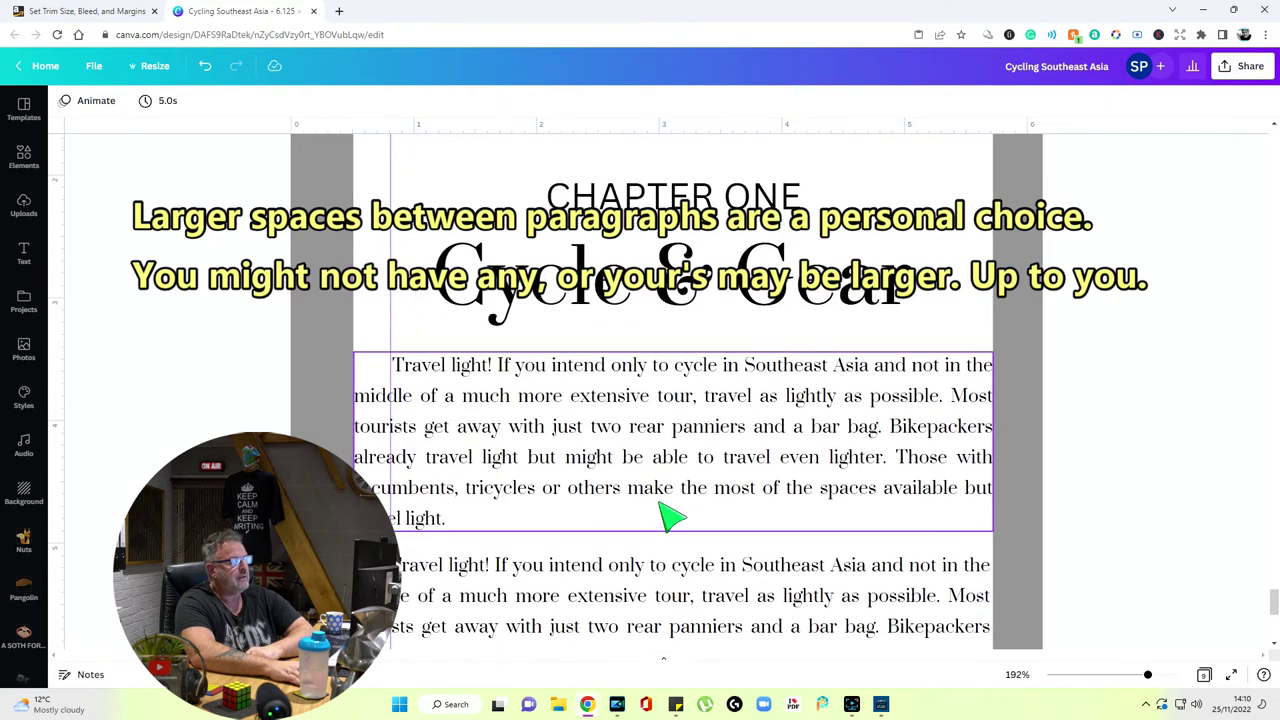
scroll(436, 510, "down", 1)
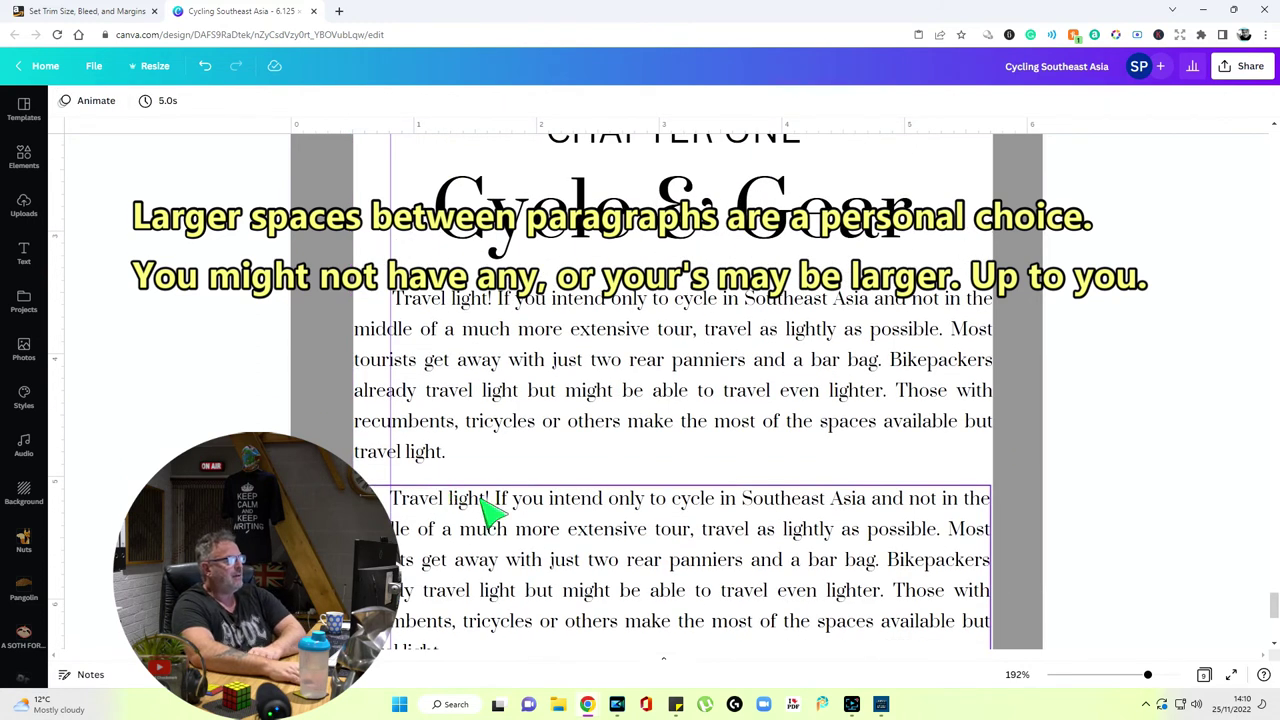
left_click_drag(1147, 677, 1134, 675)
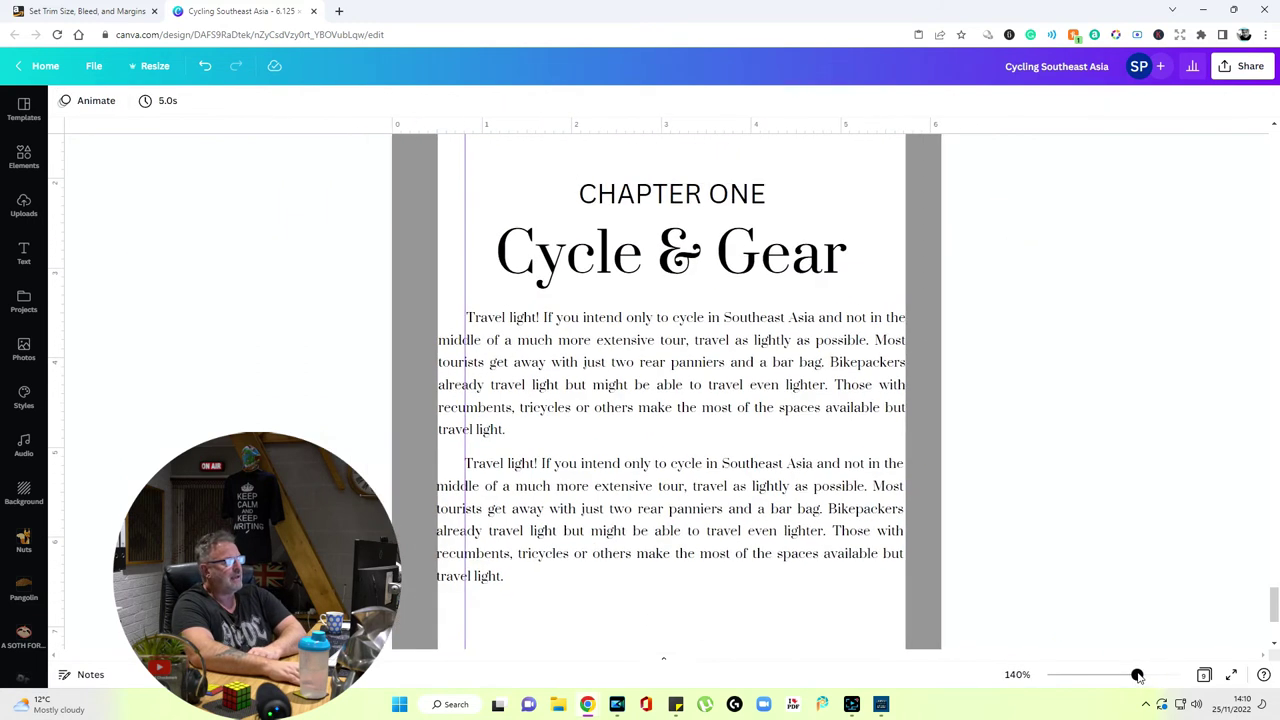
left_click(686, 542)
left_click_drag(679, 531, 678, 527)
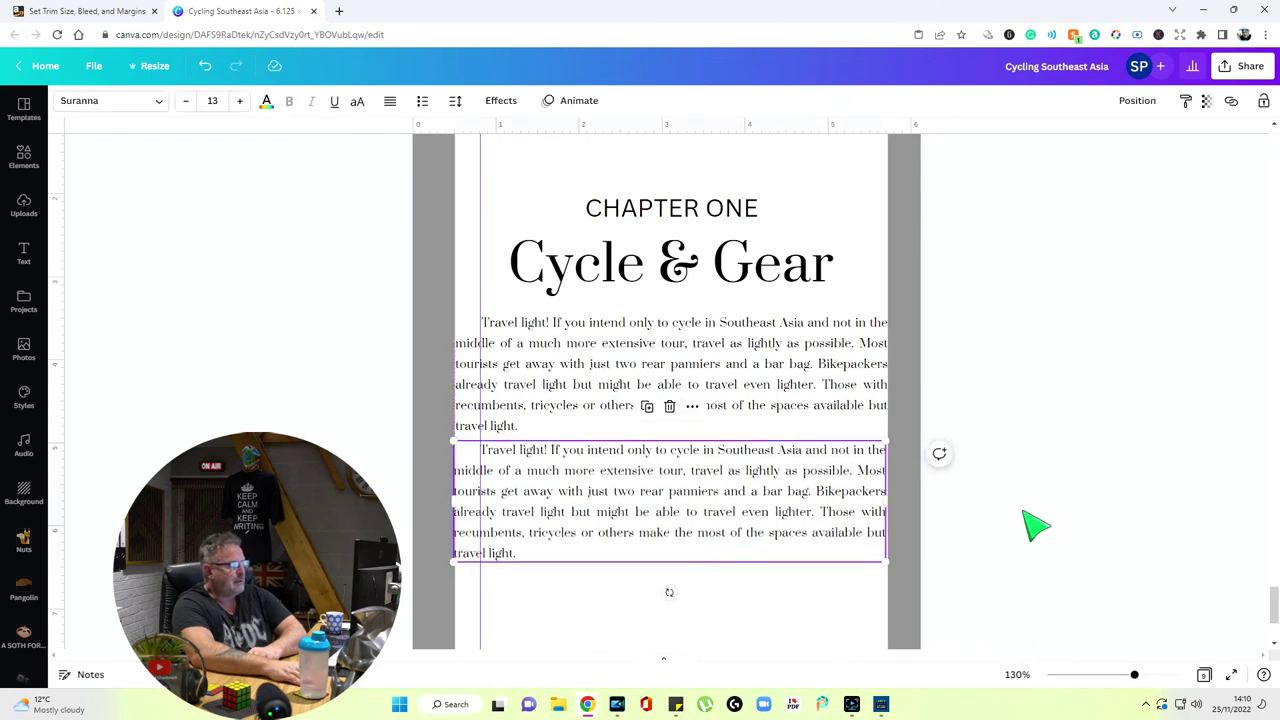
left_click(1123, 514)
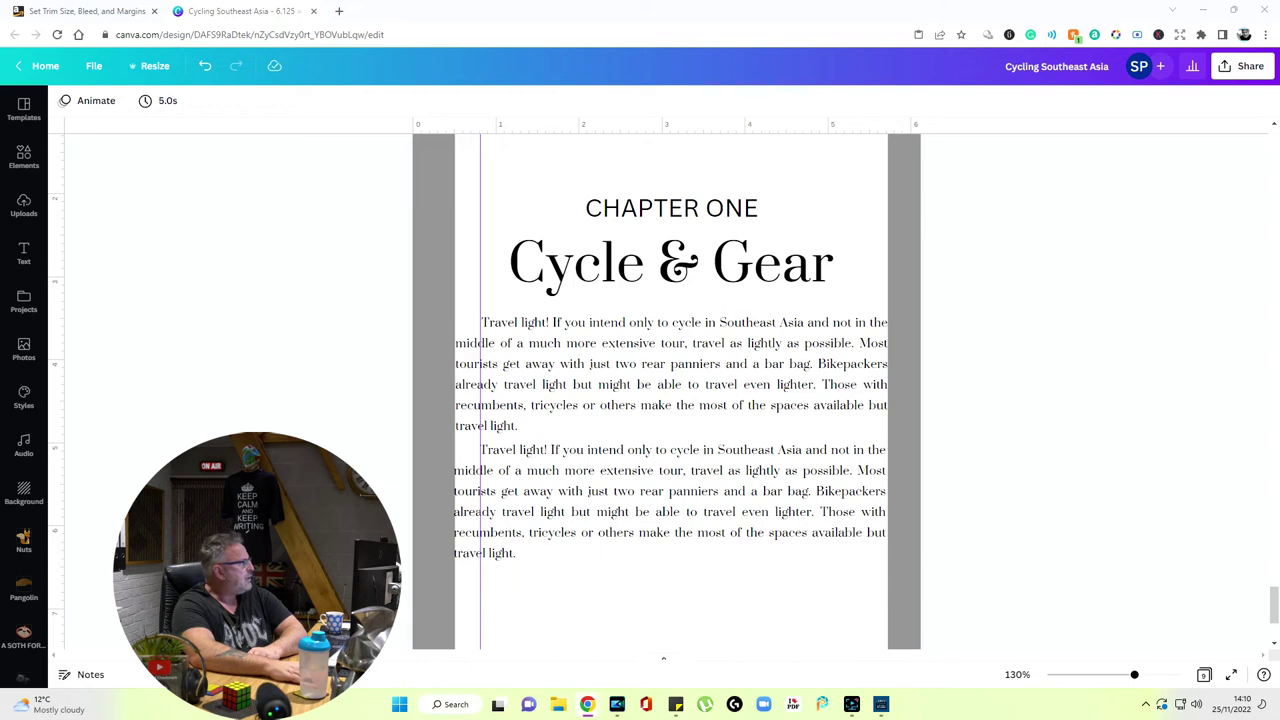
Replace the copied paragraph's text with the passage starting "The heat and humidity, and damp conditions will be draining."
double_click(490, 457)
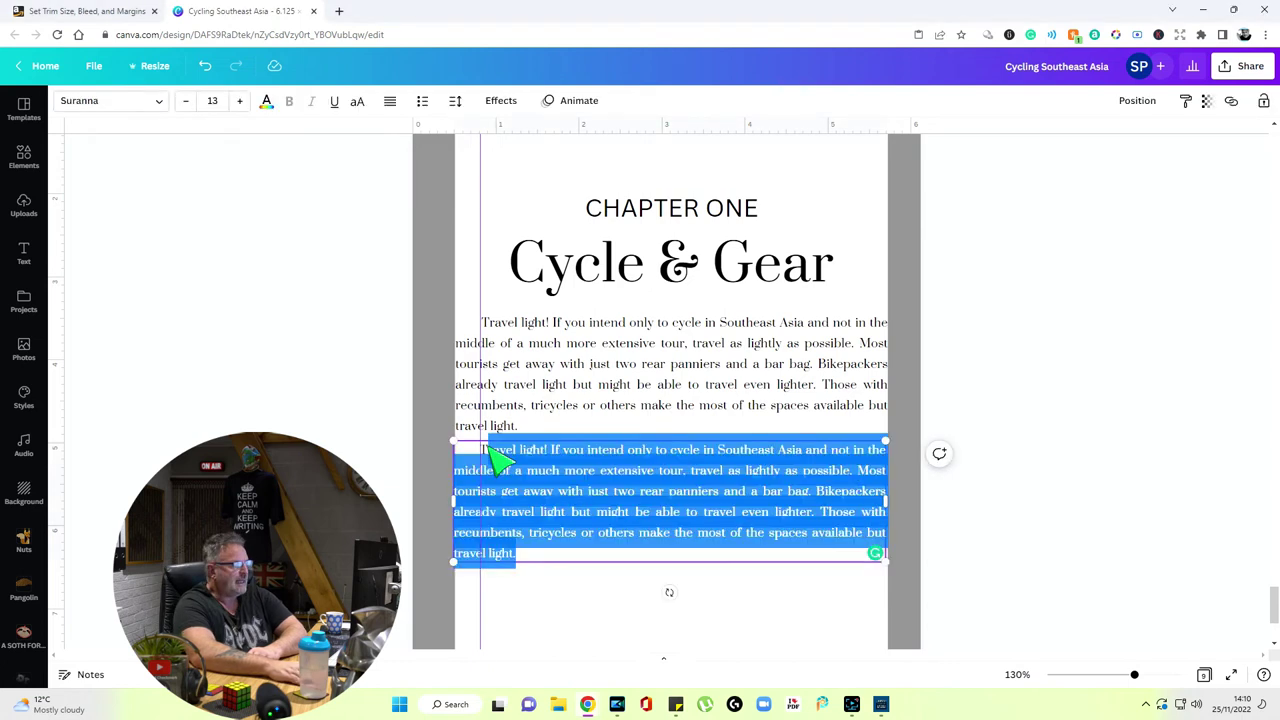
key("ctrl+a")
type("The heat and humidity, and damp conditions will be draining. Unless, of course, you are used to it or maybe even live in the region or another country with similar weather conditions. Many cyclists prefer to take a fully loaded bike packed with all their creature comforts and items for all eventualities.")
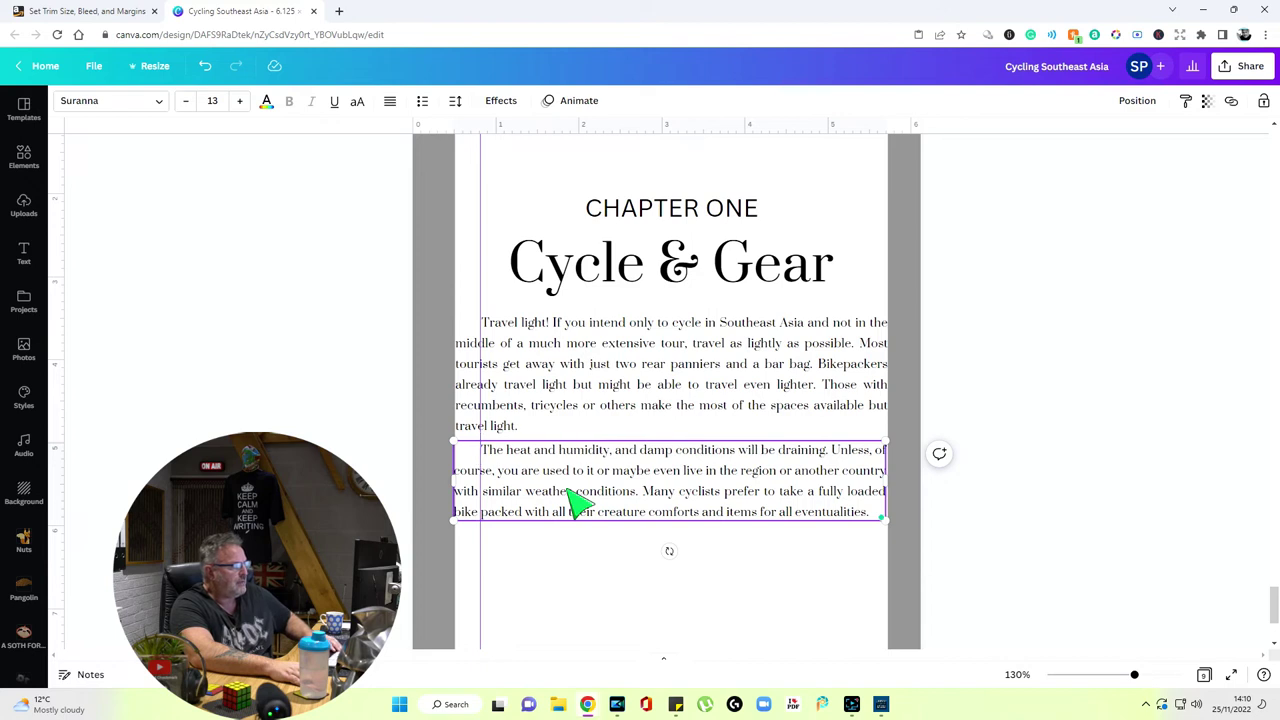
left_click(1033, 535)
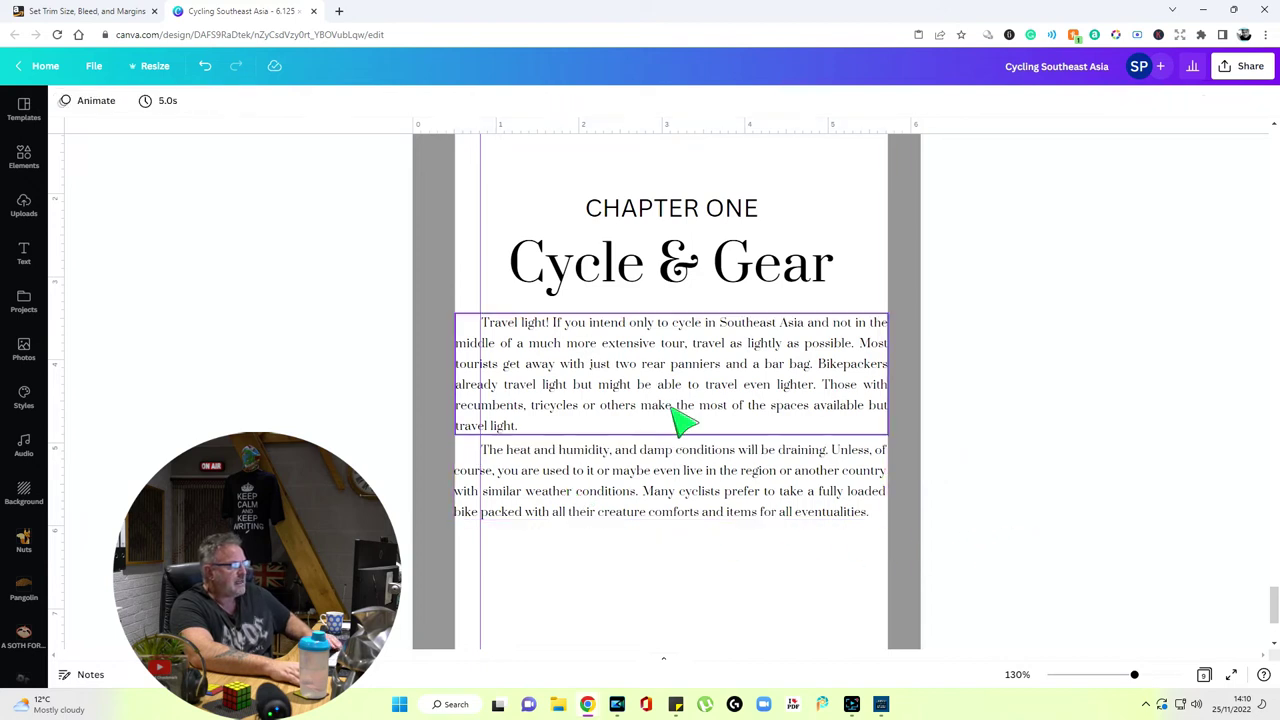
Align the "The heat and humidity" paragraph with the page margins and the first paragraph's edges
scroll(691, 463, "down", 2)
left_click(703, 422)
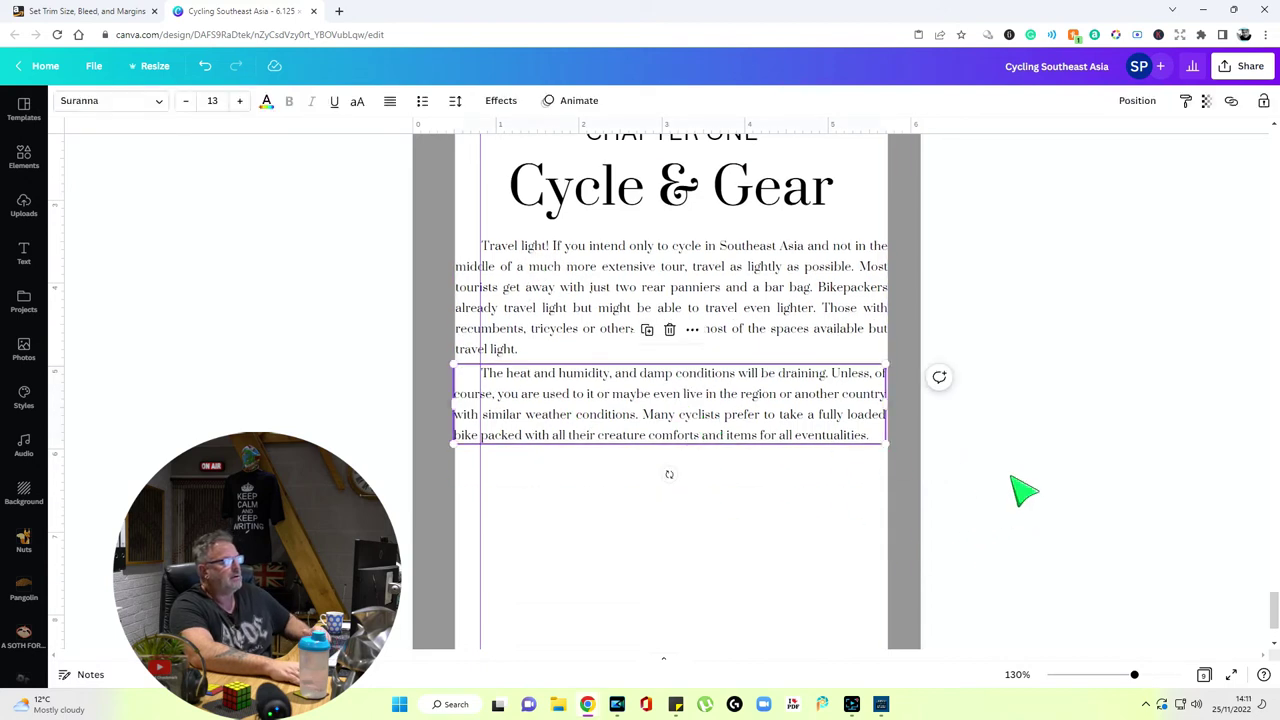
left_click(1022, 490)
left_click(791, 429)
Copy and paste the "The heat and humidity" paragraph and place the copy below it, aligned to the margins
right_click(790, 429)
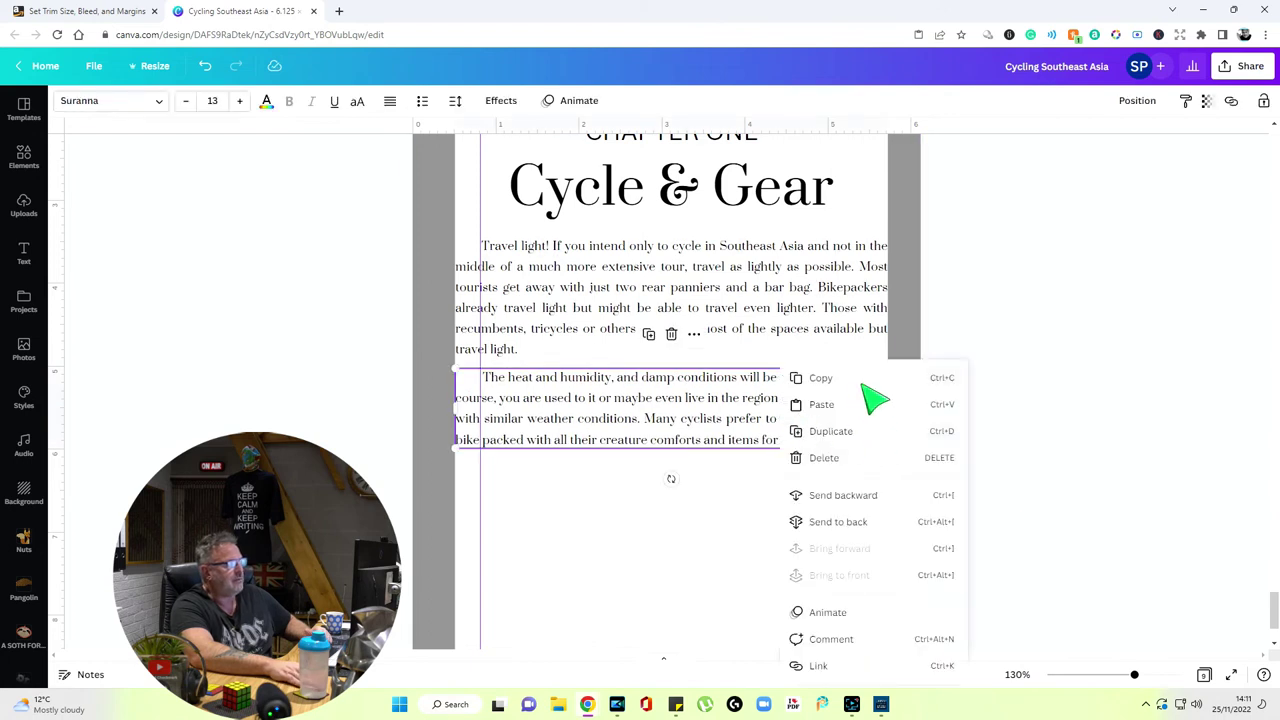
right_click(794, 523)
left_click(805, 475)
left_click_drag(800, 491, 697, 420)
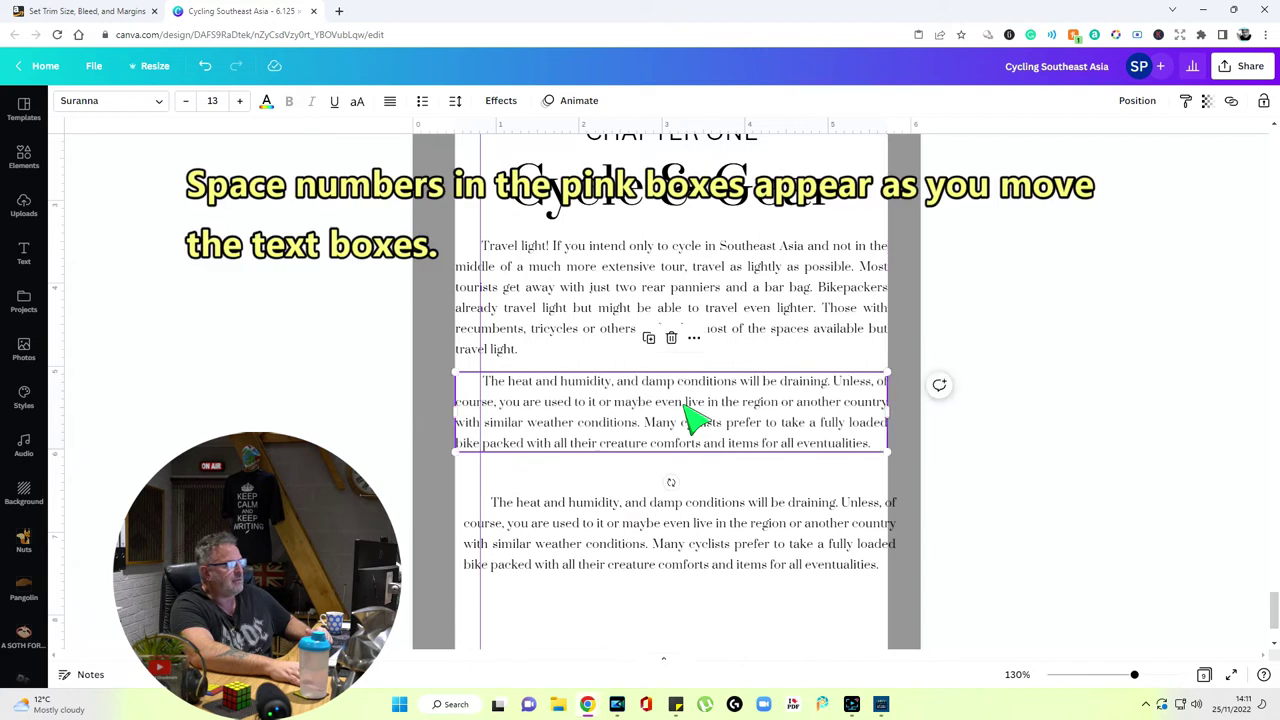
mouse_move(729, 529)
left_mouse_down()
mouse_move(714, 495)
mouse_move(729, 509)
left_mouse_up()
Nudge the second and third paragraphs up to tighten and even out the gaps between the three paragraphs
left_click(600, 368)
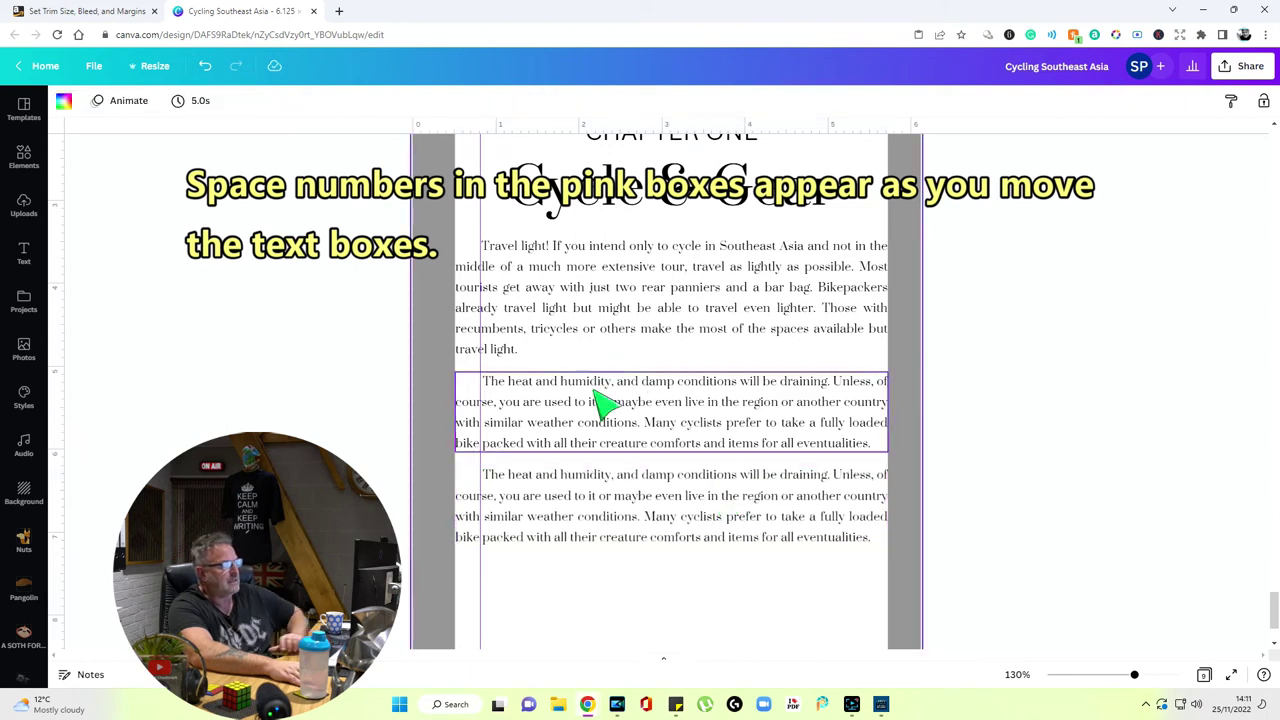
left_click(603, 380)
left_click(1065, 480)
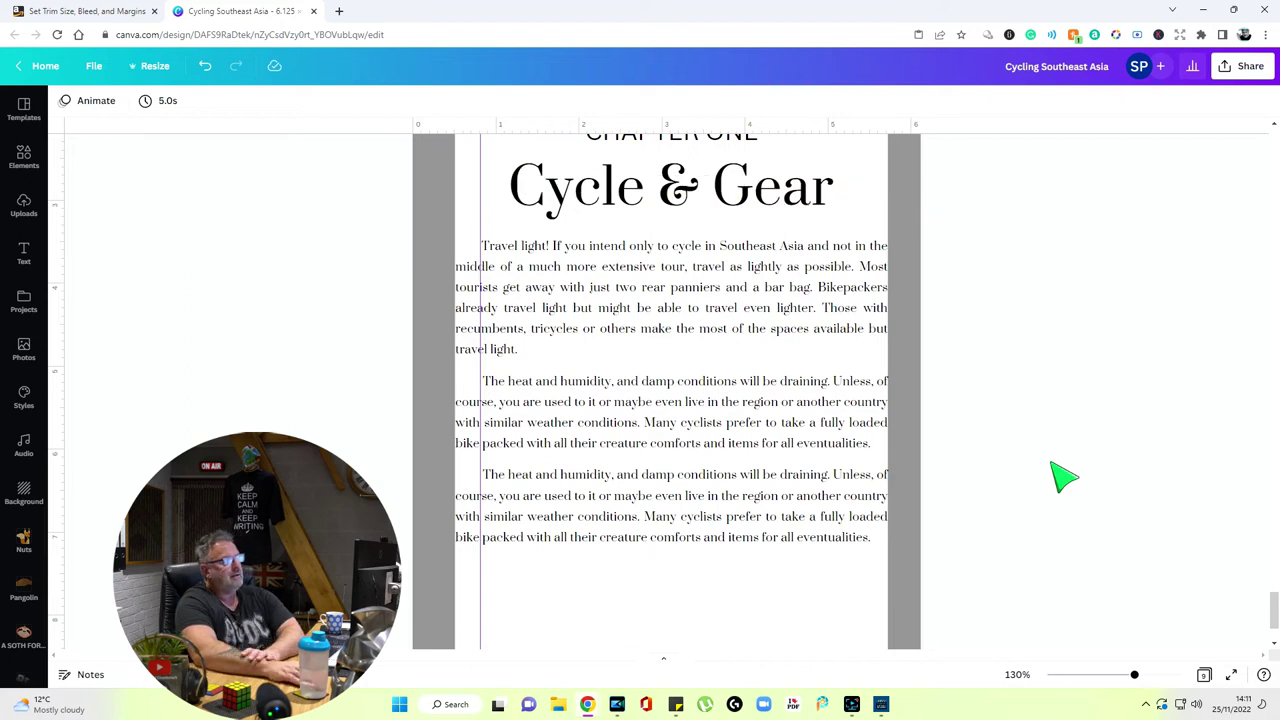
left_click(700, 500)
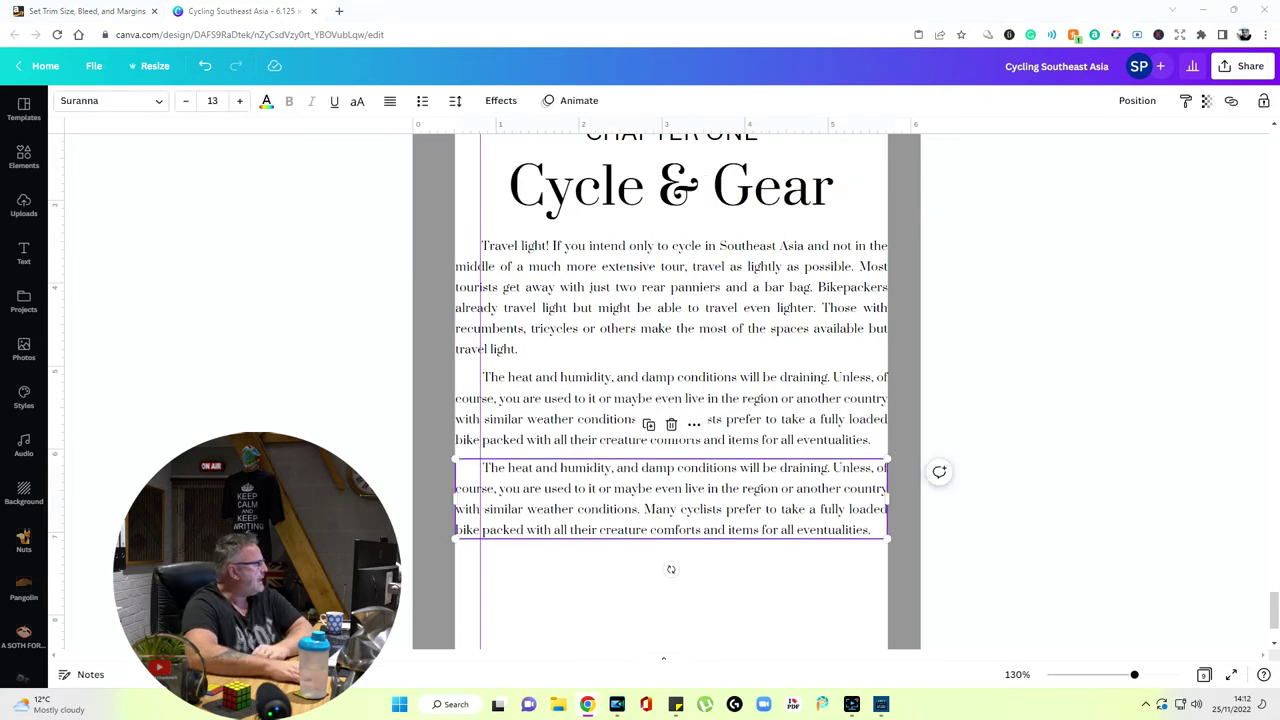
Replace the third paragraph with the "One of the main reasons for travelling so light" text and reduce its first-line indent to the guide
double_click(790, 529)
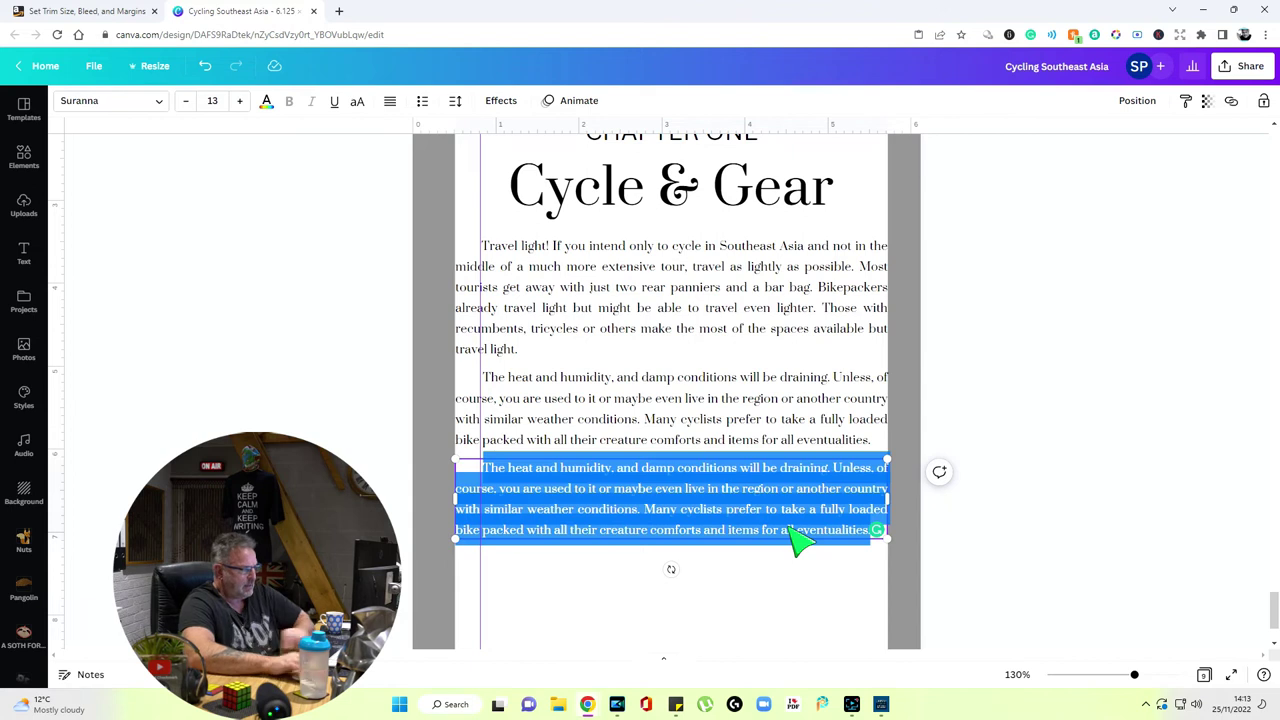
right_click(699, 494)
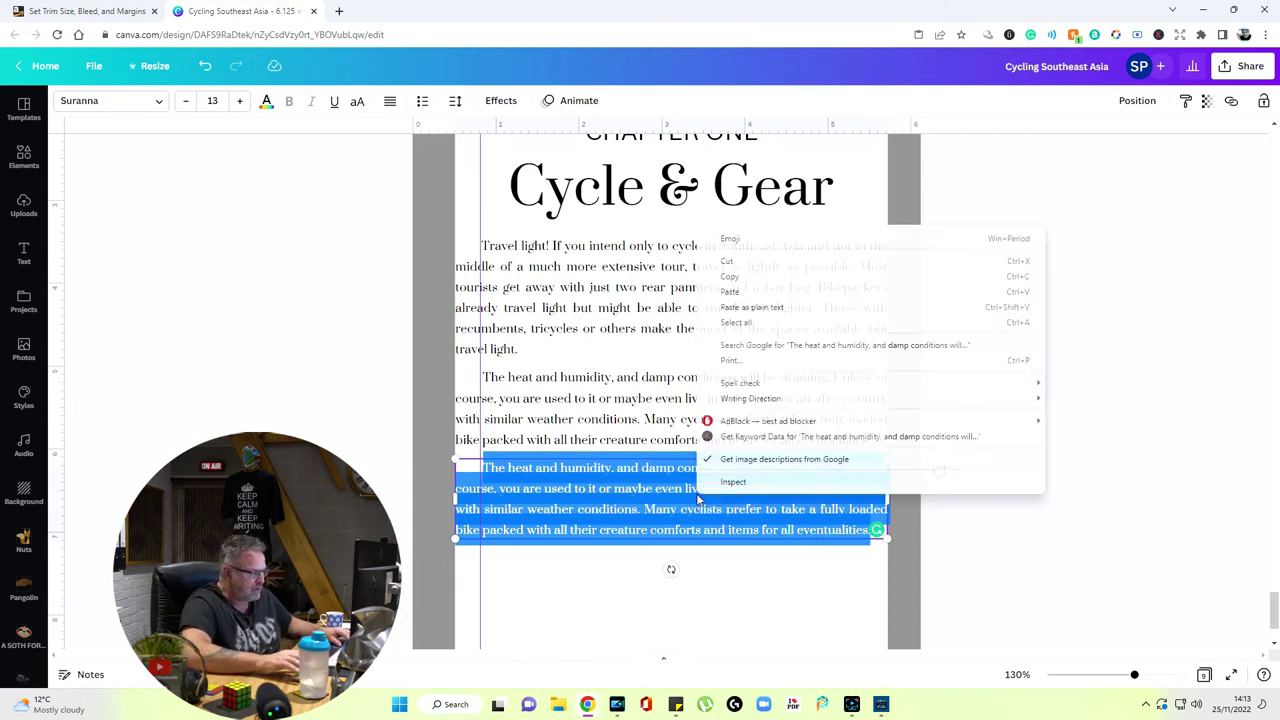
left_click(773, 298)
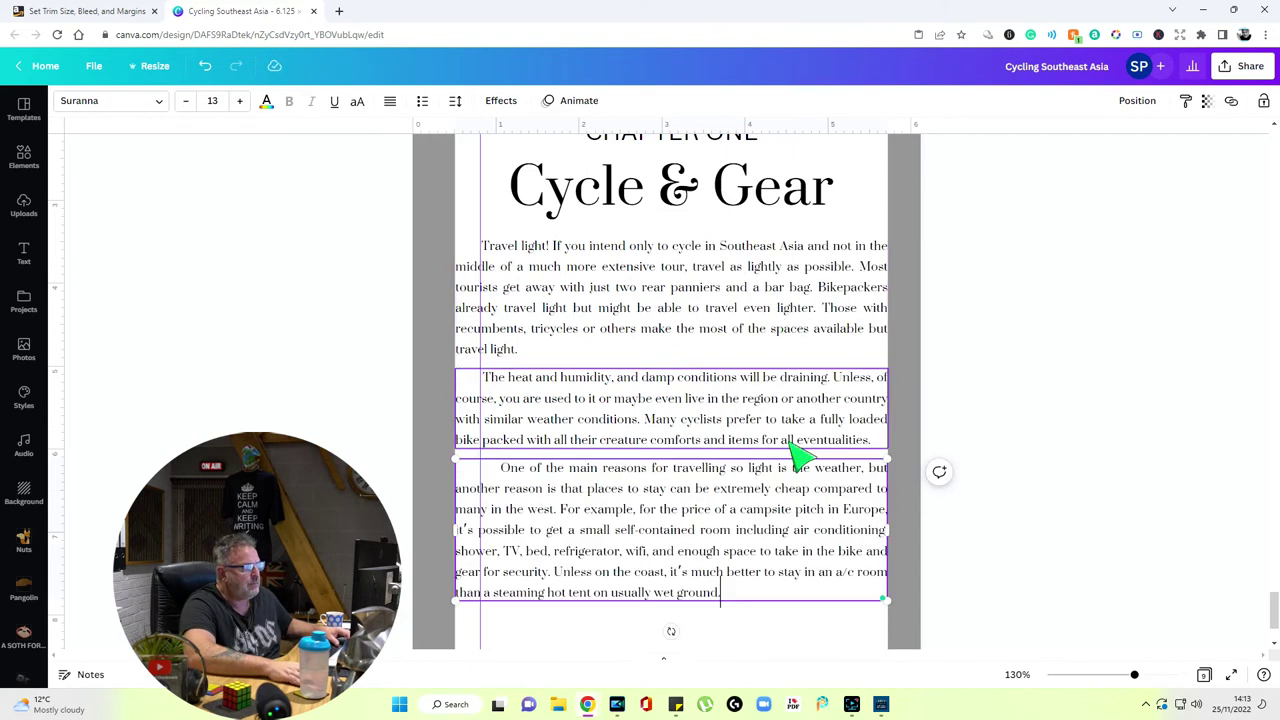
left_click(502, 474)
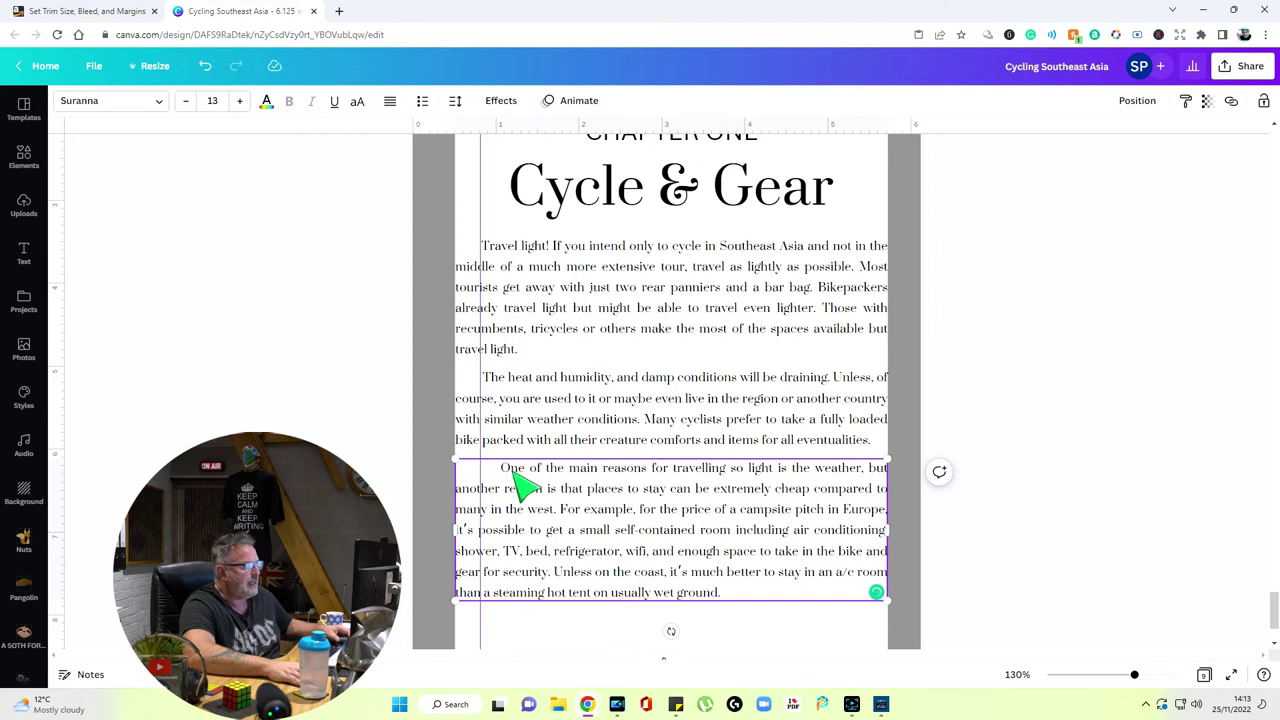
key("BackSpace")
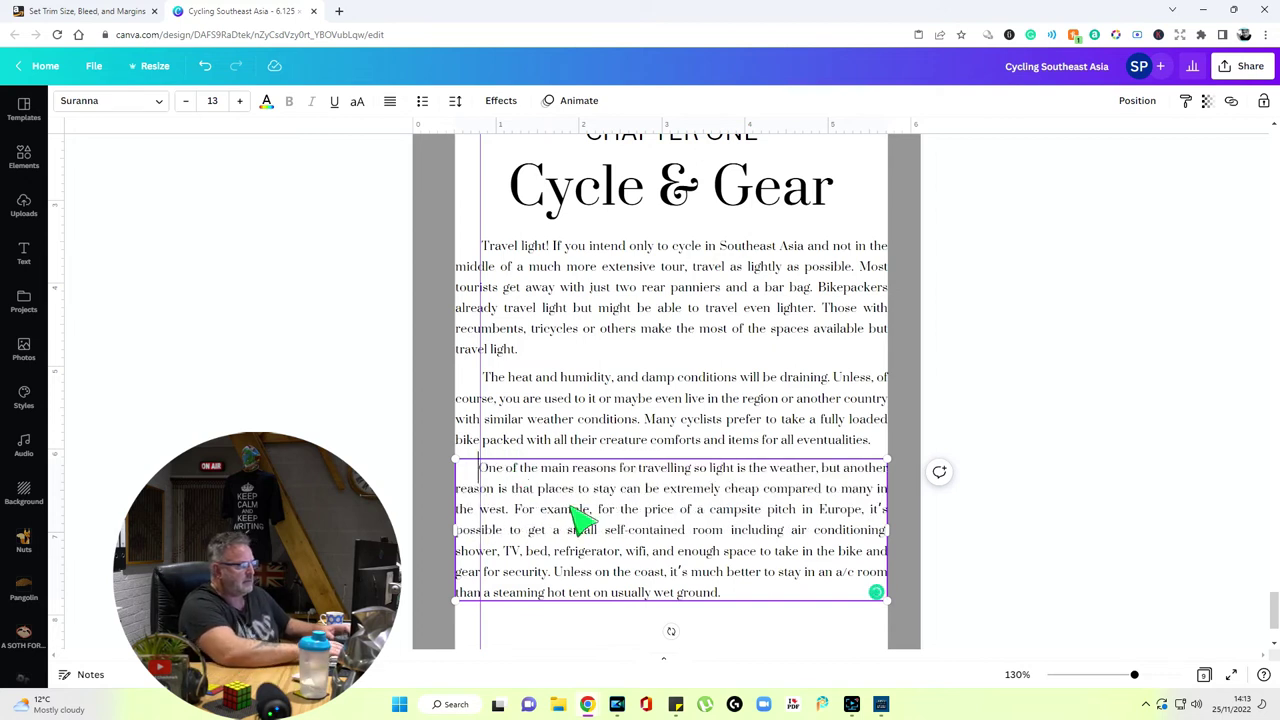
Copy the "The heat and humidity" paragraph and place the copy below the third paragraph, aligned to the margins
left_click(1016, 560)
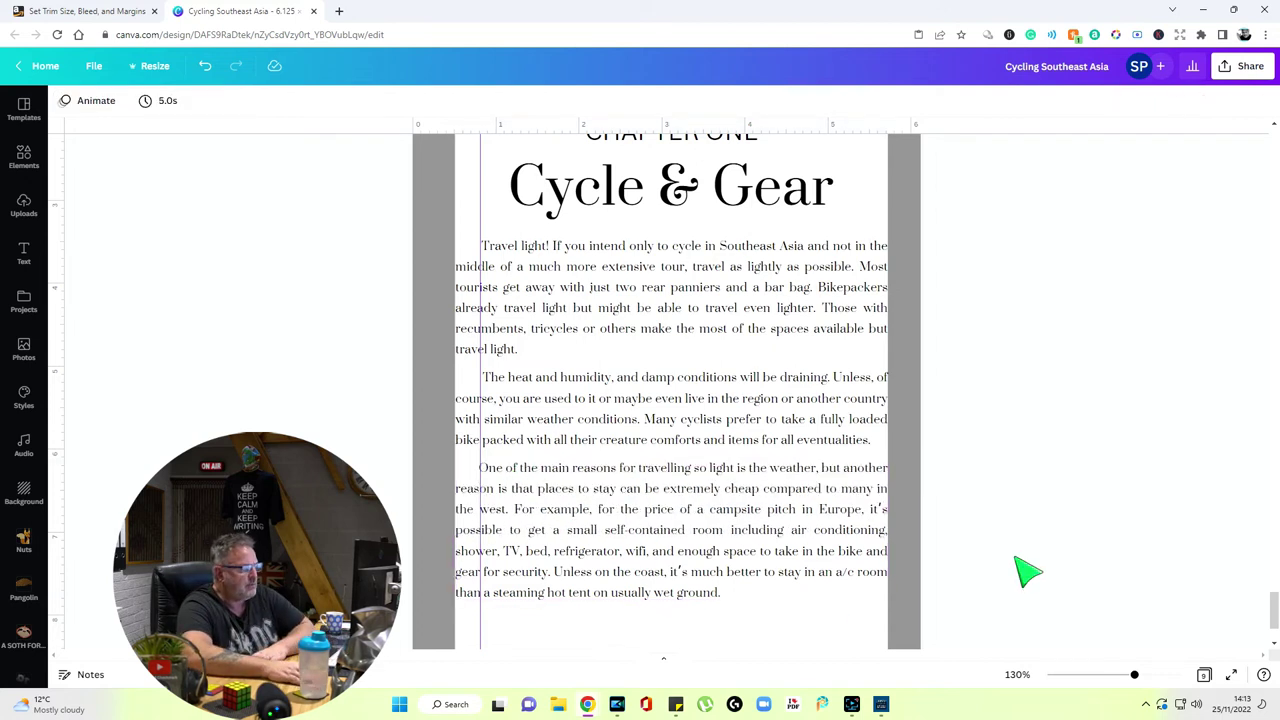
scroll(1016, 560, "down", 2)
left_click(355, 290)
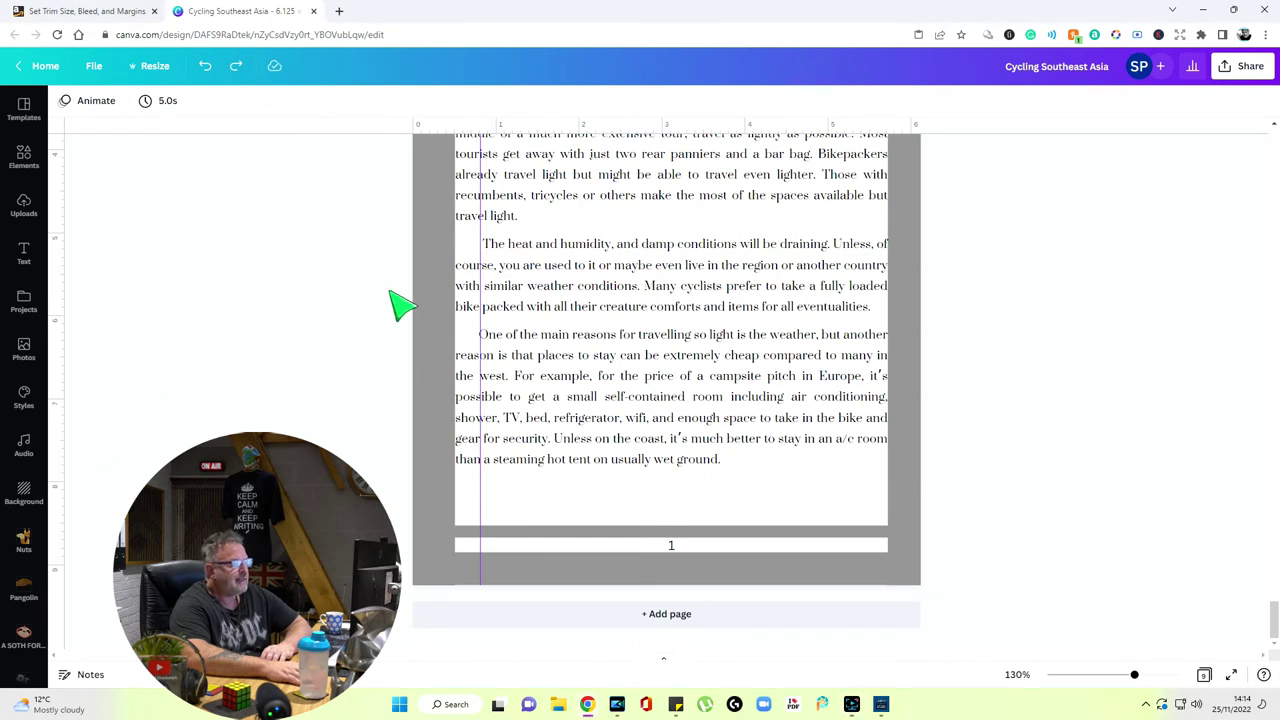
left_click(757, 457)
left_click(738, 510)
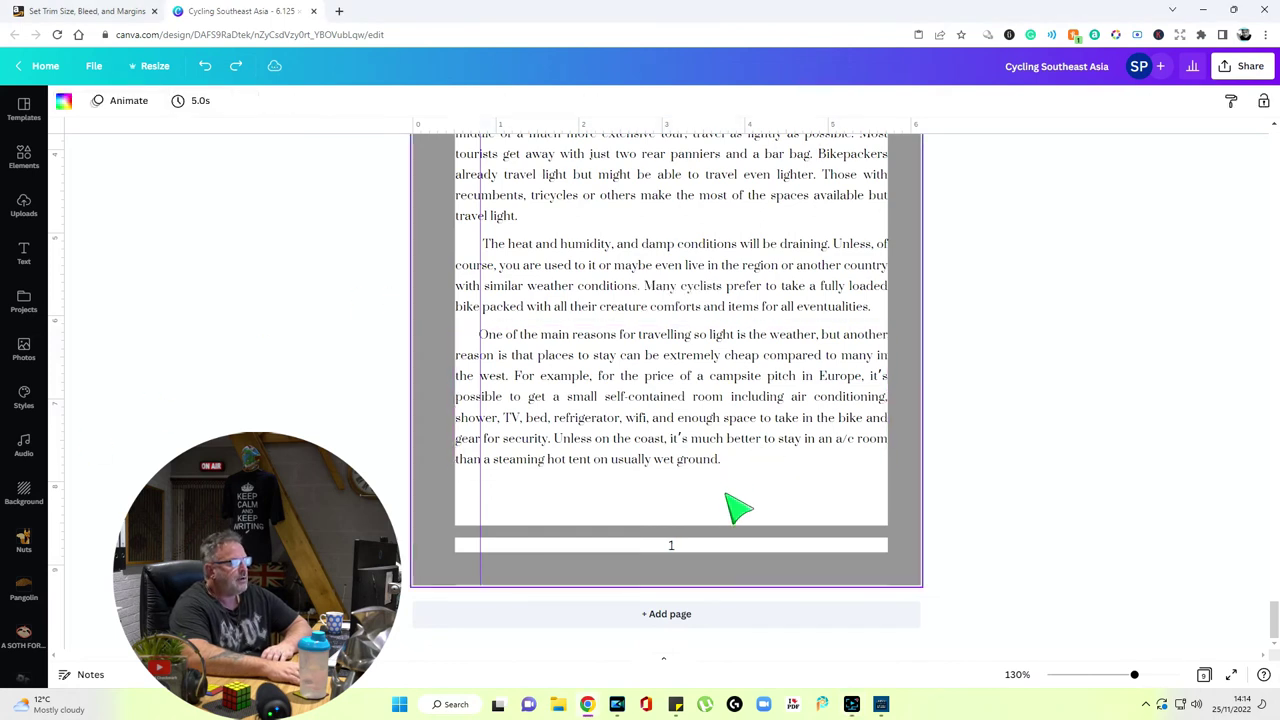
right_click(724, 288)
left_click(766, 300)
right_click(750, 520)
left_click(775, 474)
left_click_drag(757, 337, 717, 516)
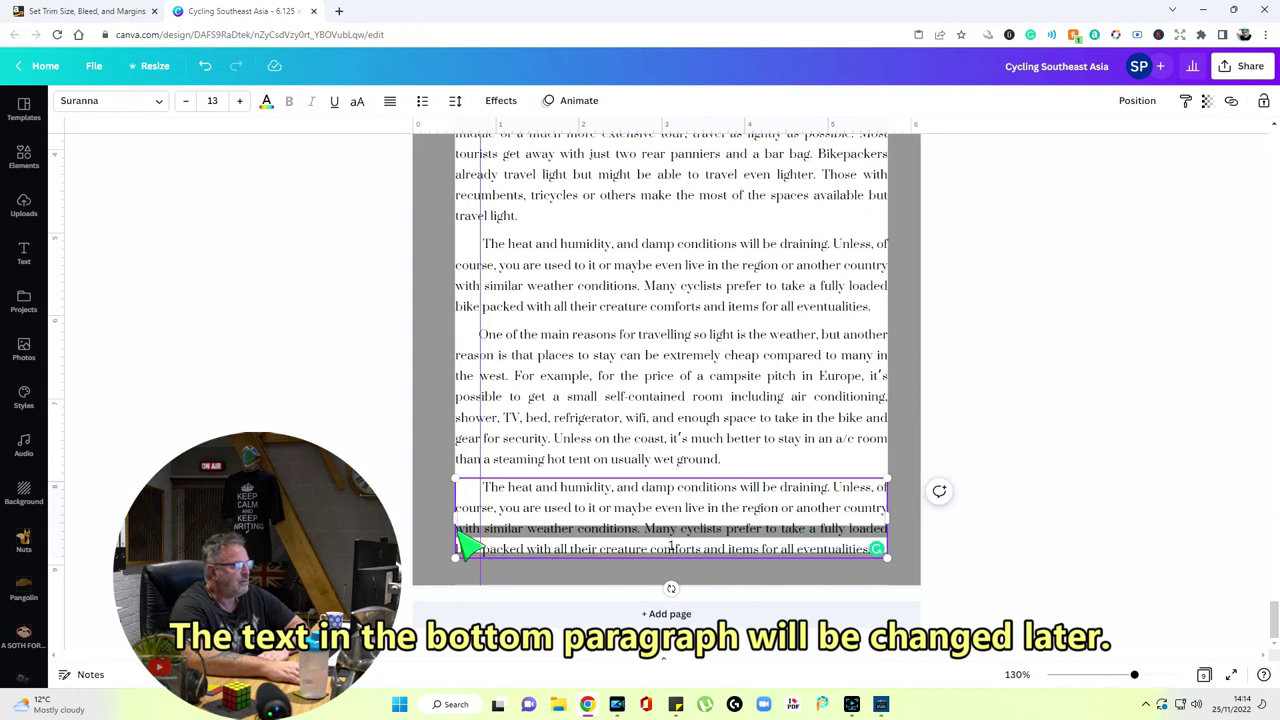
Trim the bottom paragraph copy to its first two lines, ending at "another country", so it fits above the footer bar
left_click_drag(468, 543, 543, 506)
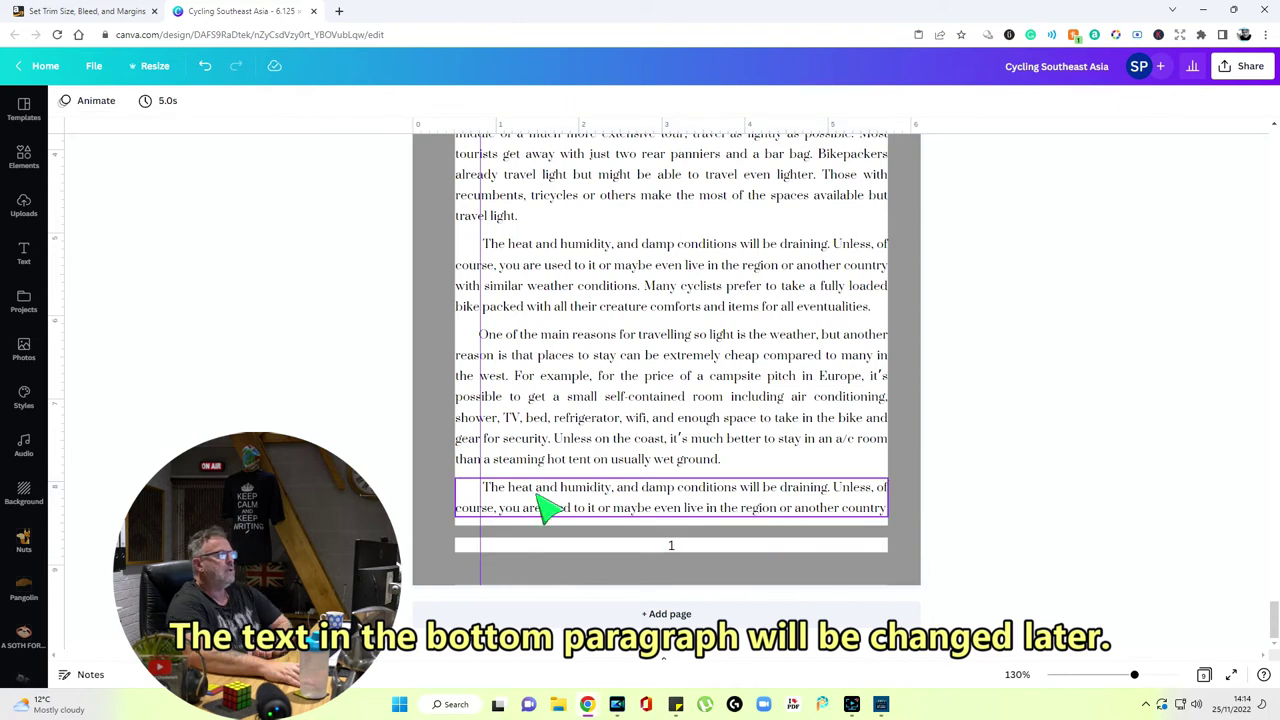
left_click(851, 524)
left_click(1034, 528)
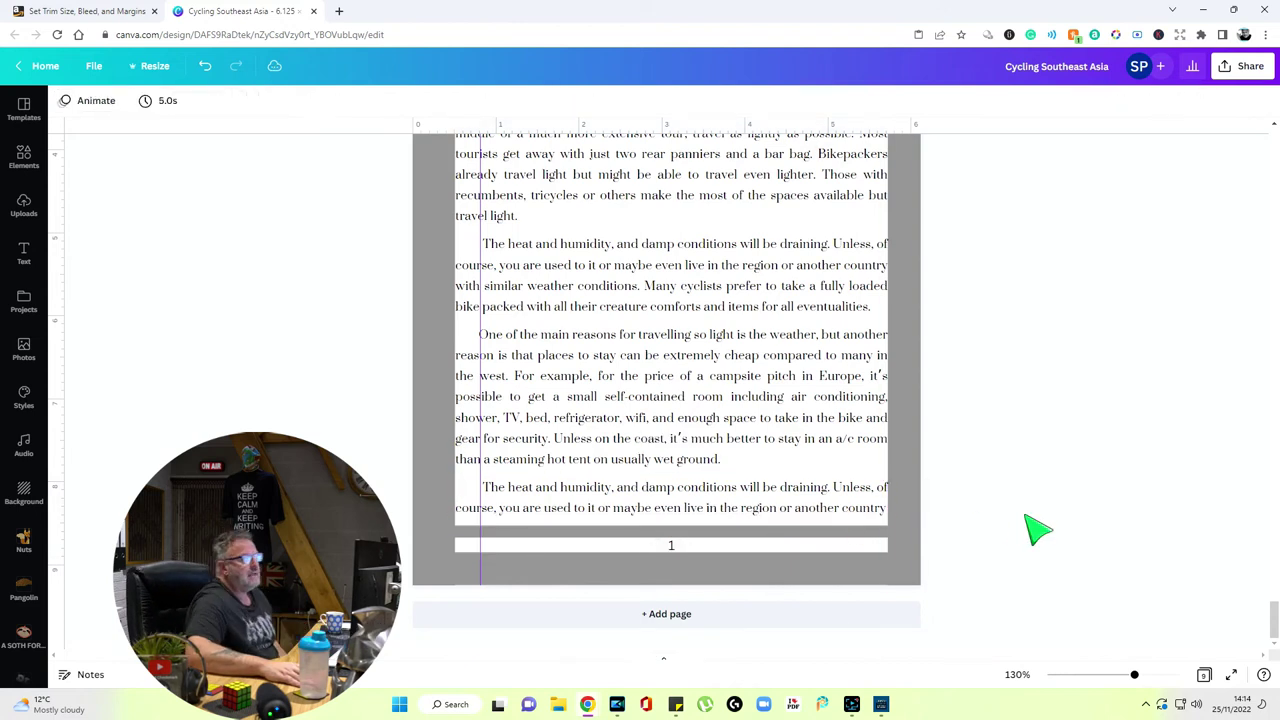
Duplicate the blank page 8 and move the duplicate after the Chapter One page as page 10
scroll(1033, 541, "up", 3)
scroll(1033, 541, "up", 10)
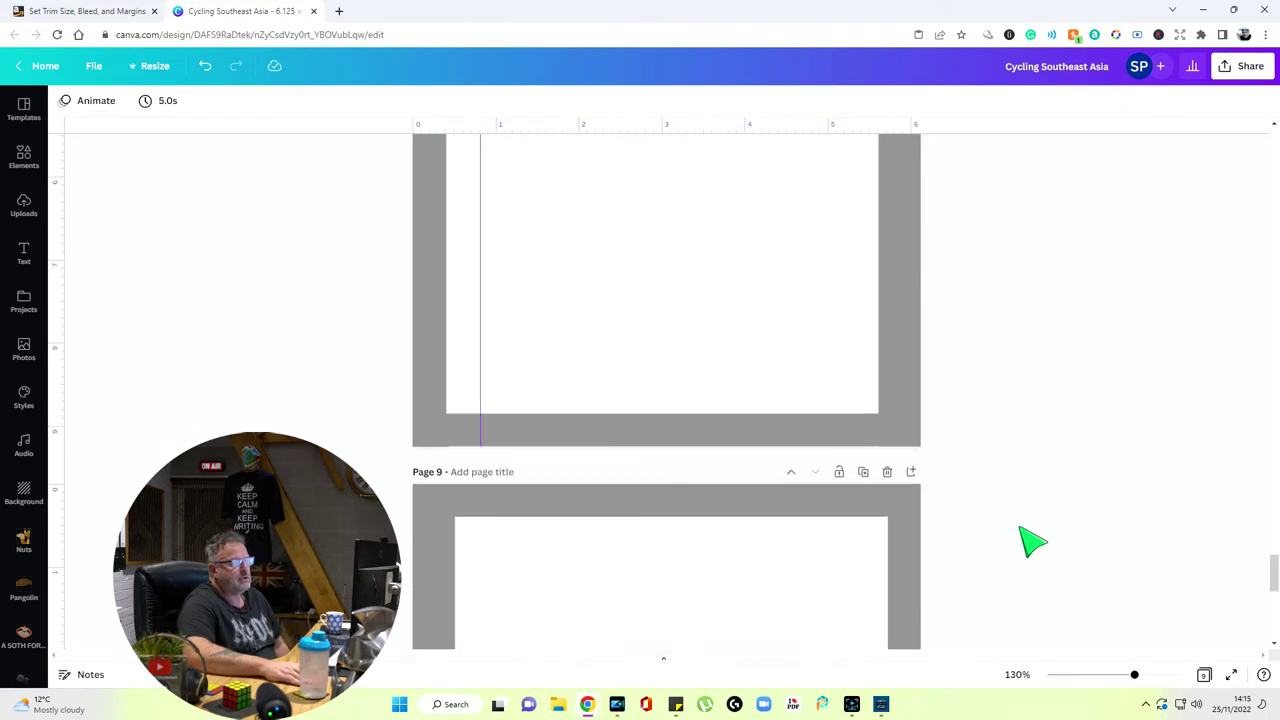
scroll(1034, 540, "up", 3)
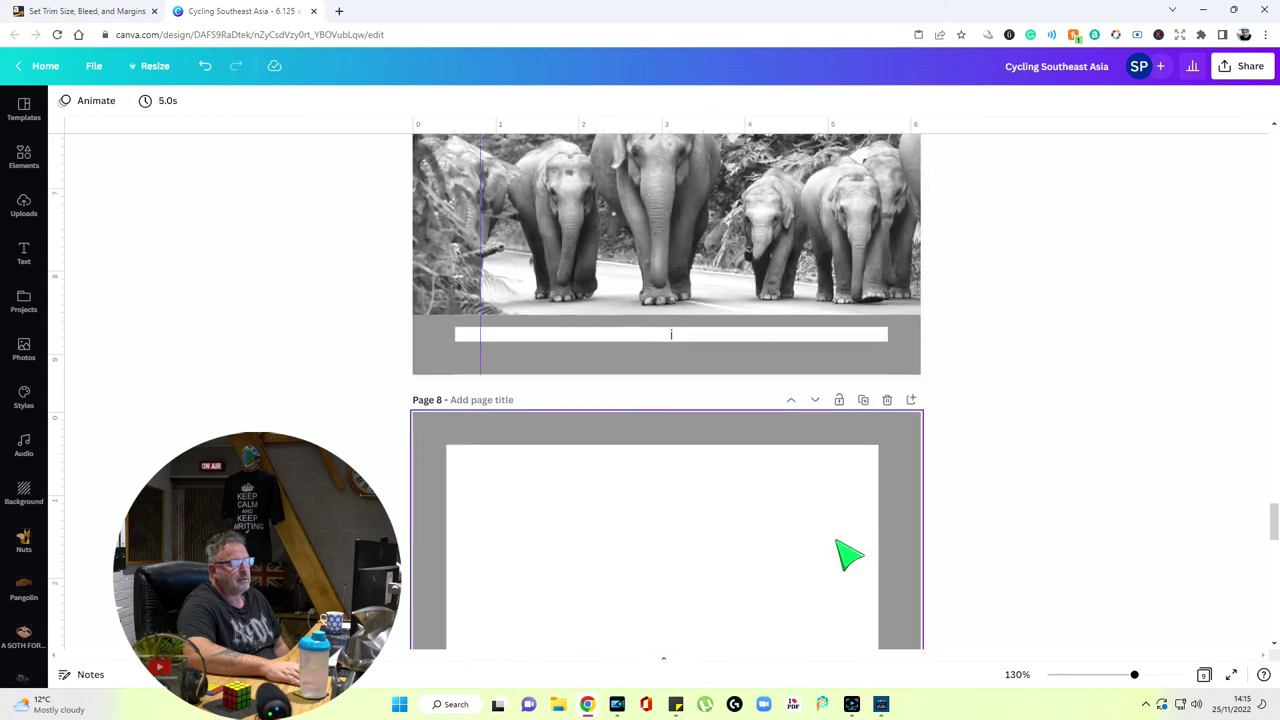
left_click(817, 550)
left_click(863, 400)
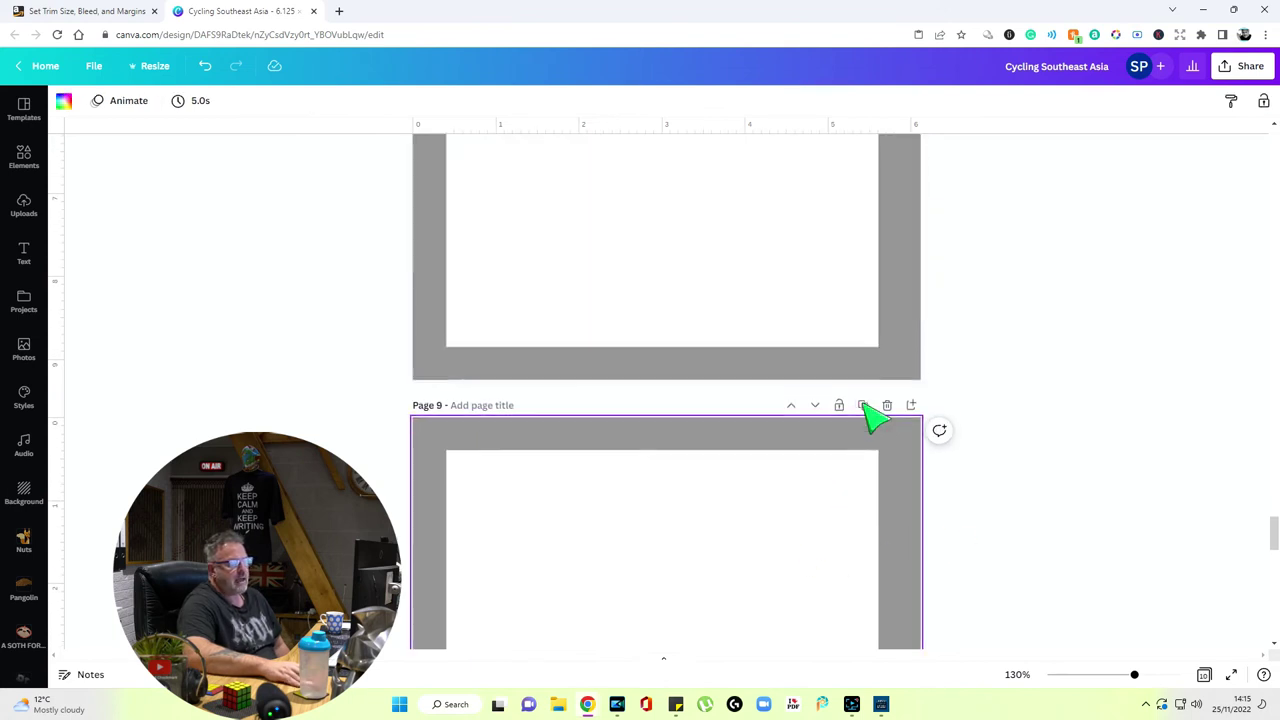
left_click(815, 400)
left_click_drag(1134, 674, 1093, 676)
scroll(1008, 592, "up", 15)
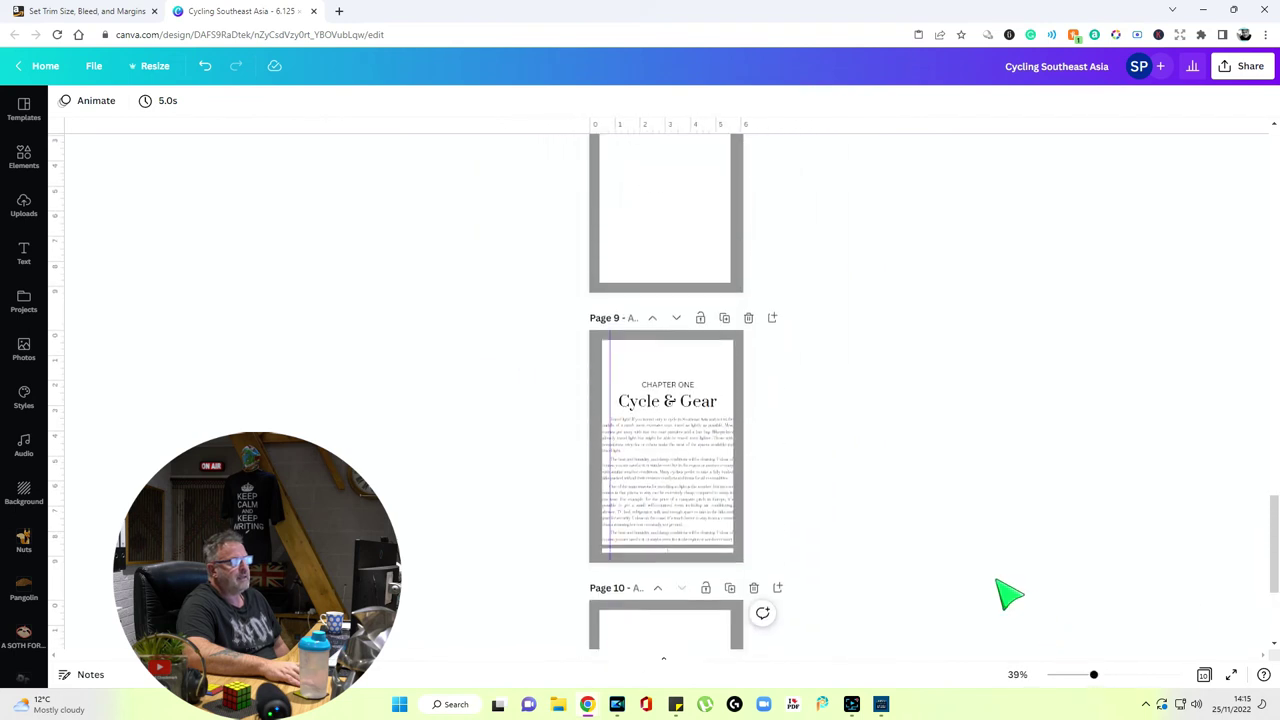
Copy the two-line paragraph from the bottom of page 9 and place it near the top of page 10, inside the margins
scroll(1005, 591, "down", 3)
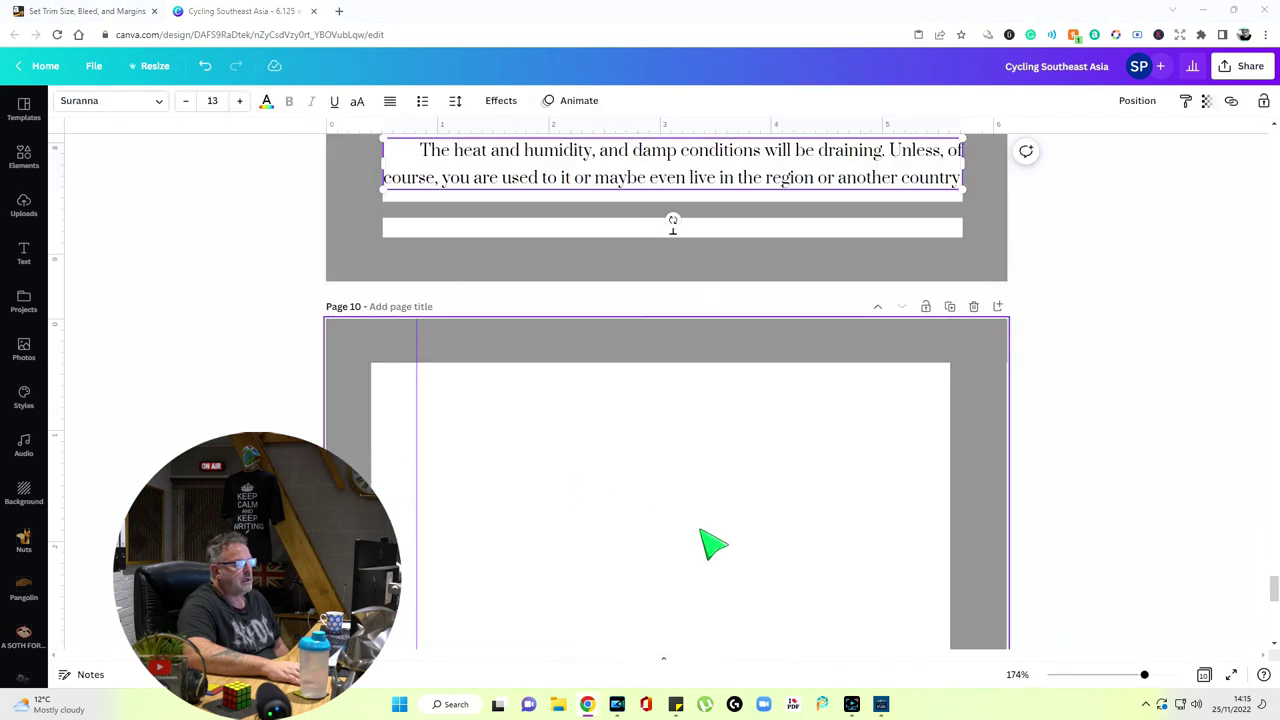
scroll(711, 543, "up", 2)
scroll(722, 541, "up", 1)
right_click(820, 391)
left_click(820, 391)
scroll(835, 393, "down", 1)
left_click(848, 395)
scroll(752, 445, "down", 3)
right_click(719, 436)
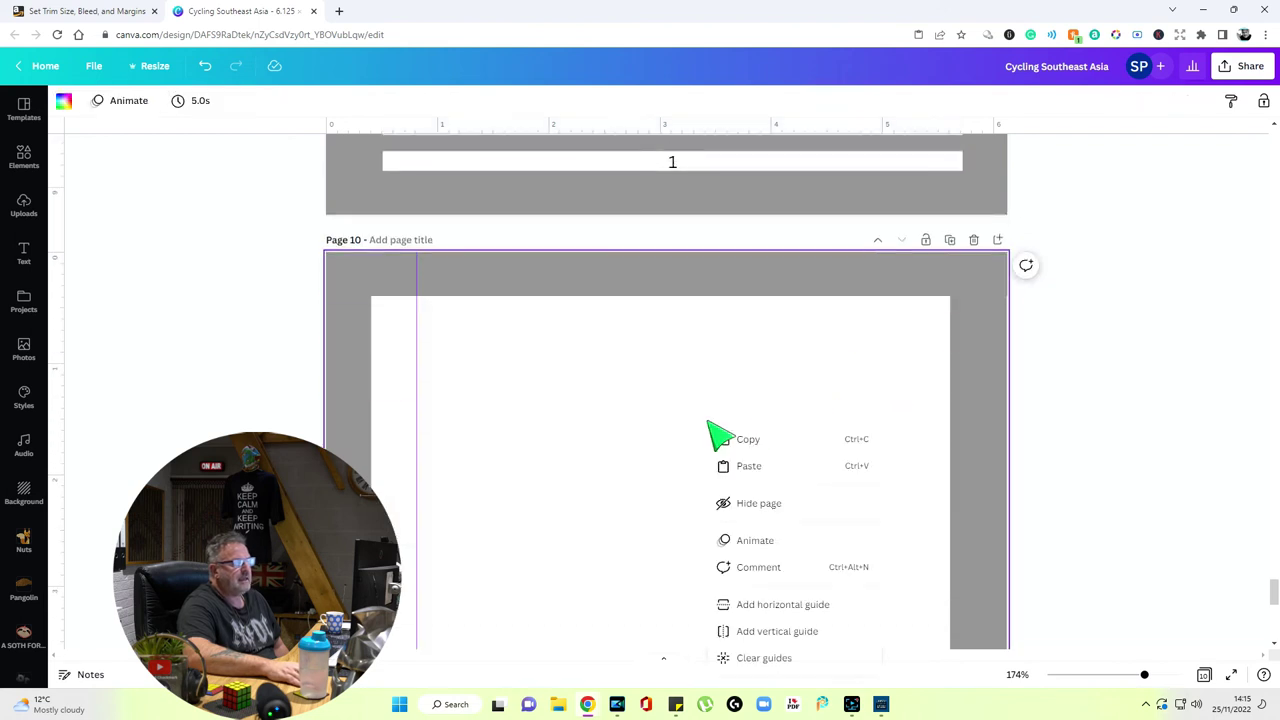
left_click(757, 470)
left_click_drag(743, 406, 749, 403)
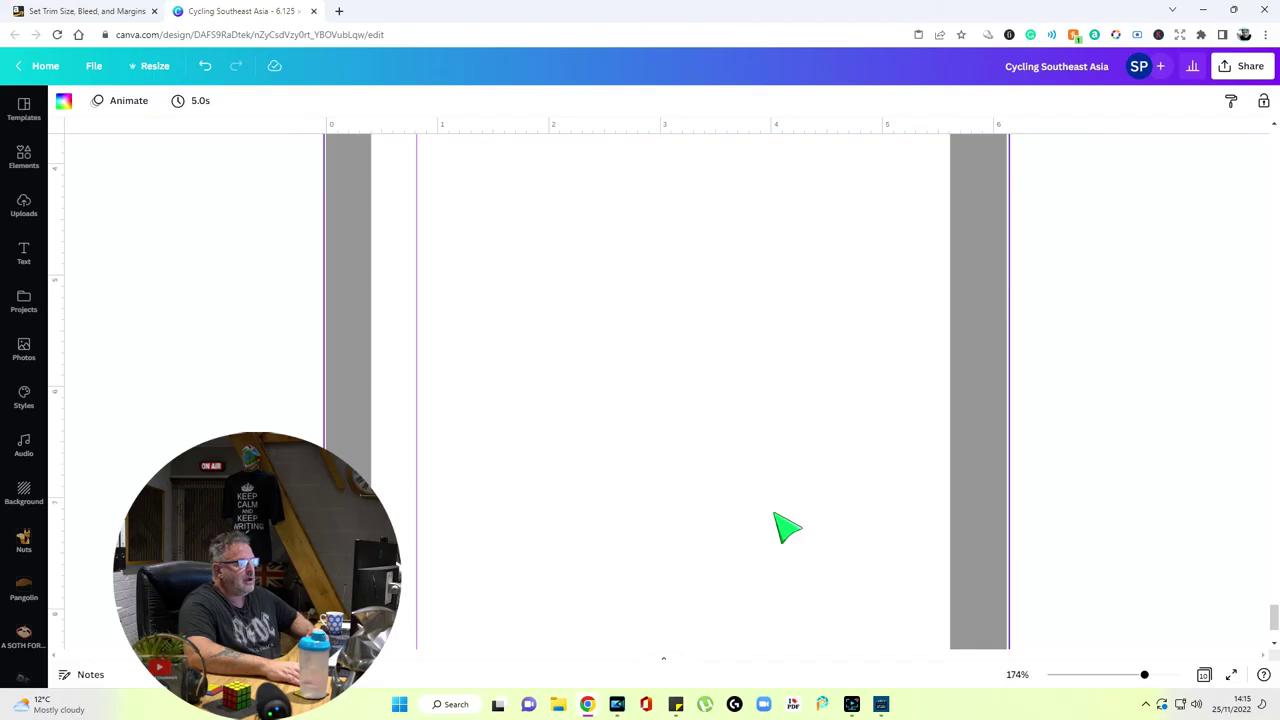
Copy the page number box from page 9 to the bottom of page 10's text area and change the number to 2
scroll(787, 527, "down", 2)
scroll(707, 510, "up", 5)
scroll(706, 517, "down", 1)
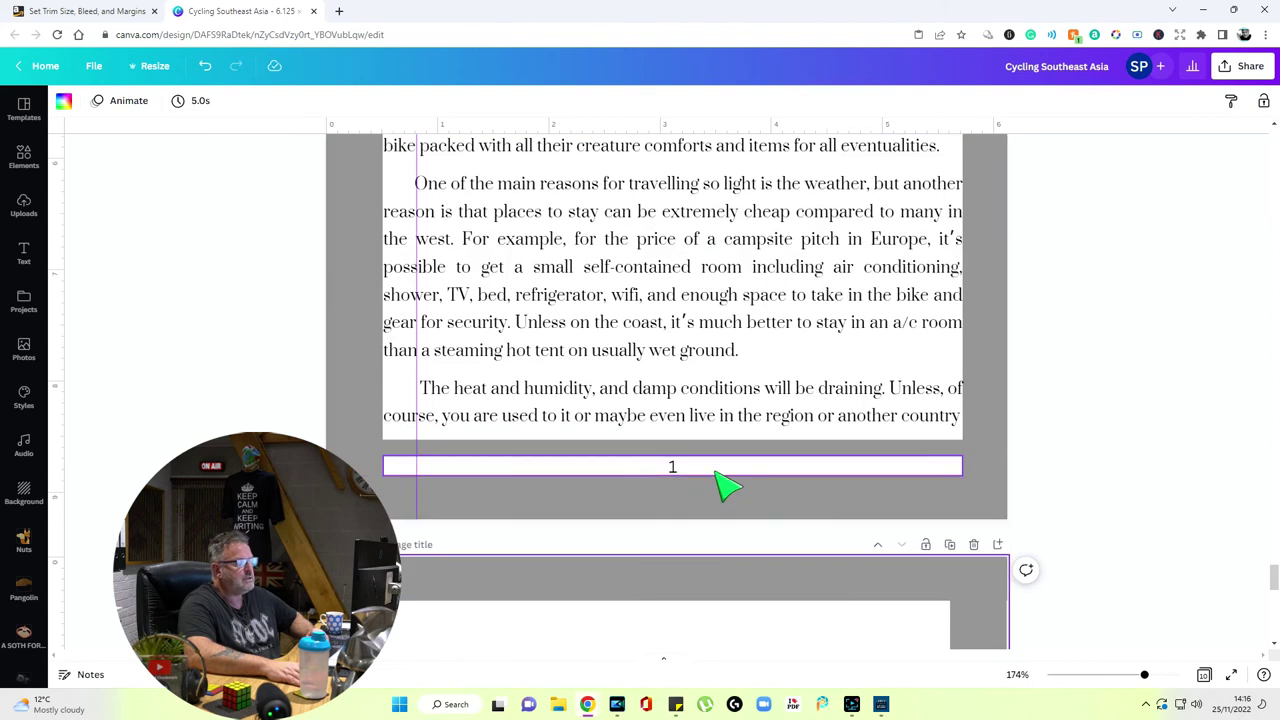
right_click(718, 468)
left_click(788, 380)
scroll(794, 429, "down", 5)
right_click(766, 509)
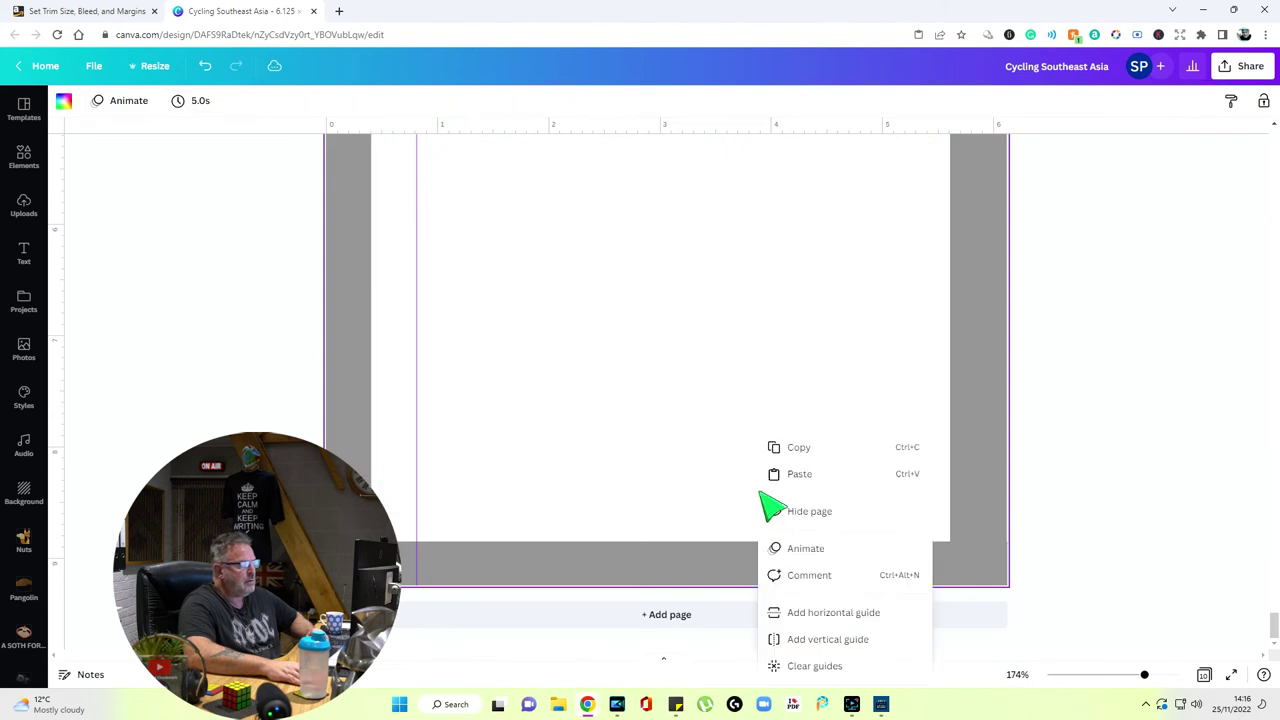
left_click(805, 472)
left_click_drag(700, 532, 690, 532)
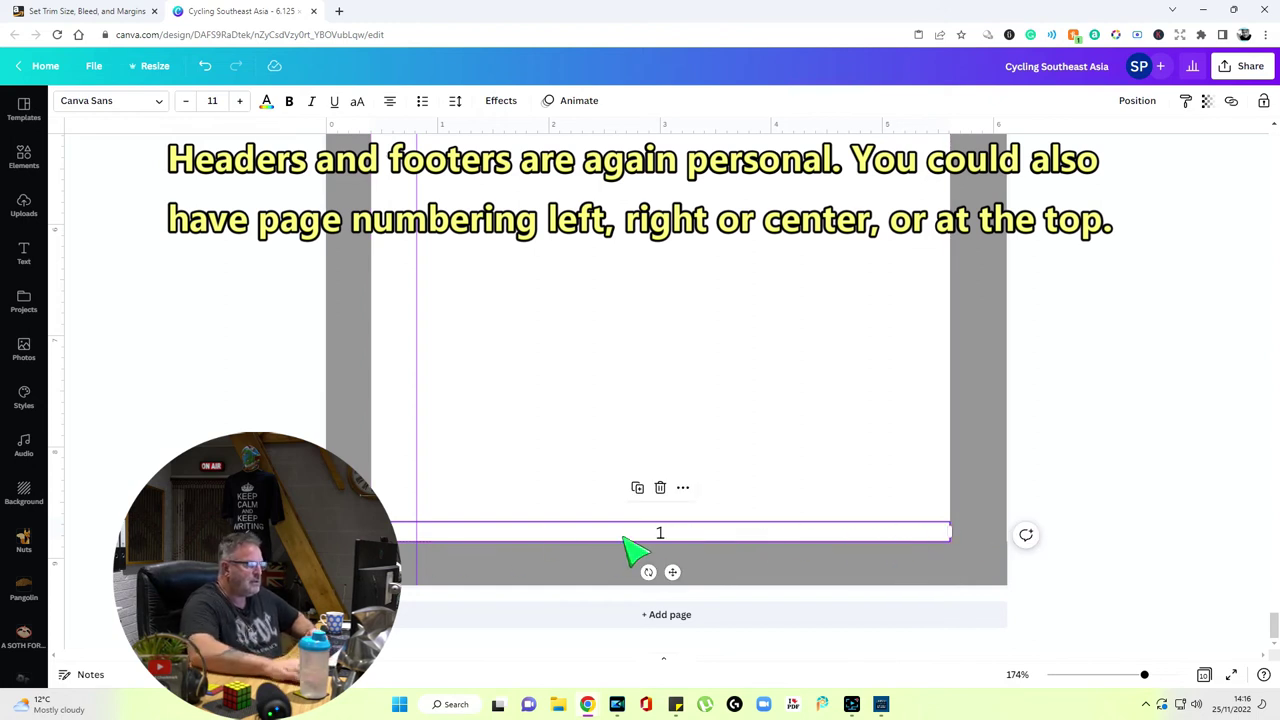
type("2")
Copy the grey divider bar above page 9's footer and paste it above the page number on page 10
left_click(740, 421)
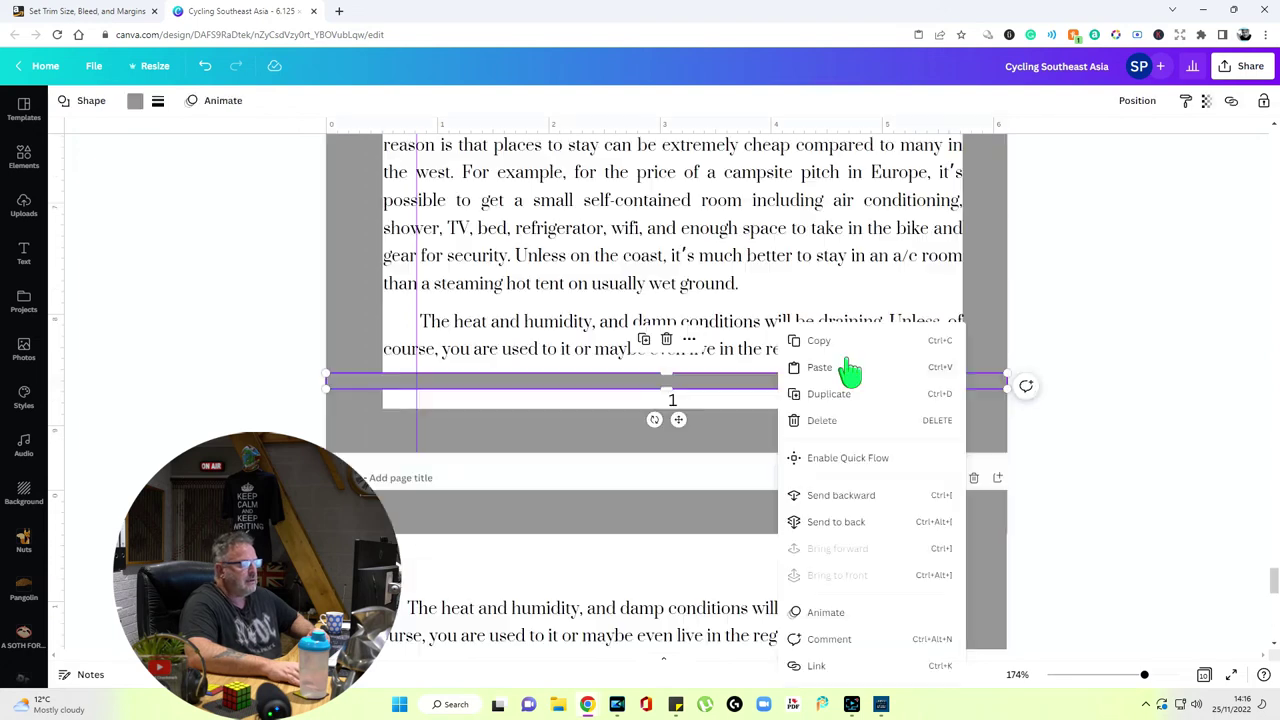
left_click(848, 371)
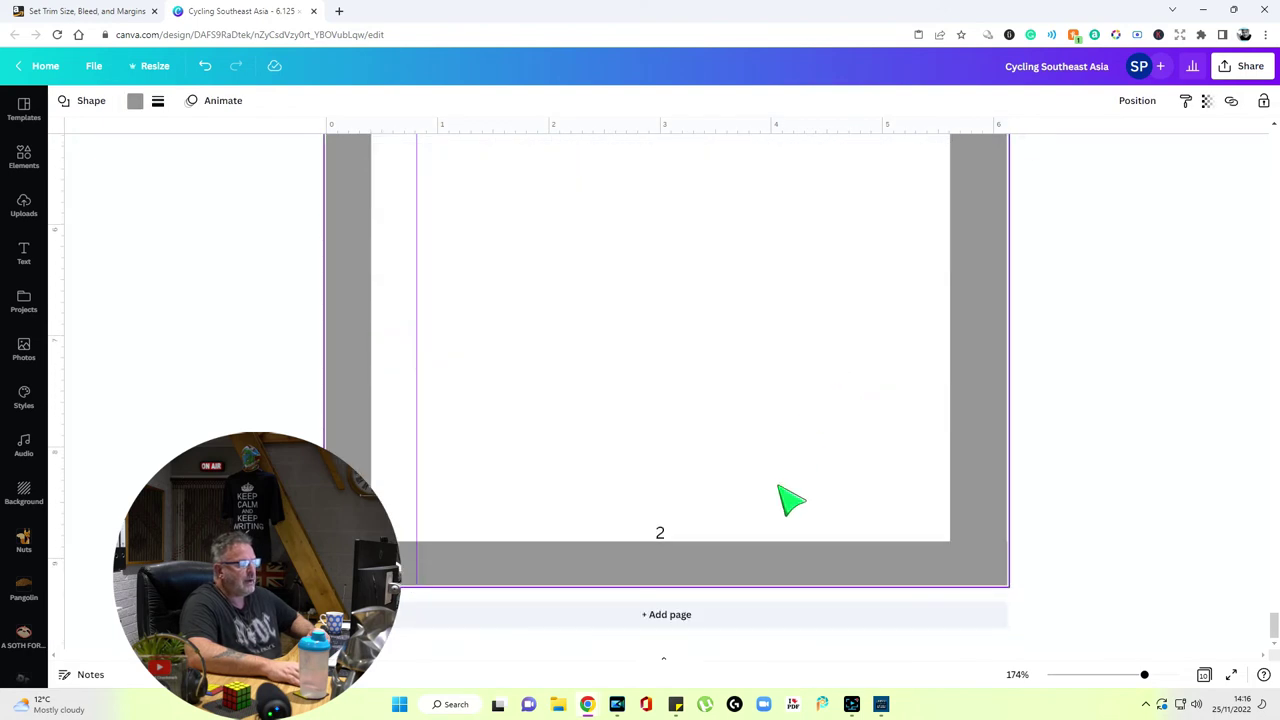
right_click(790, 497)
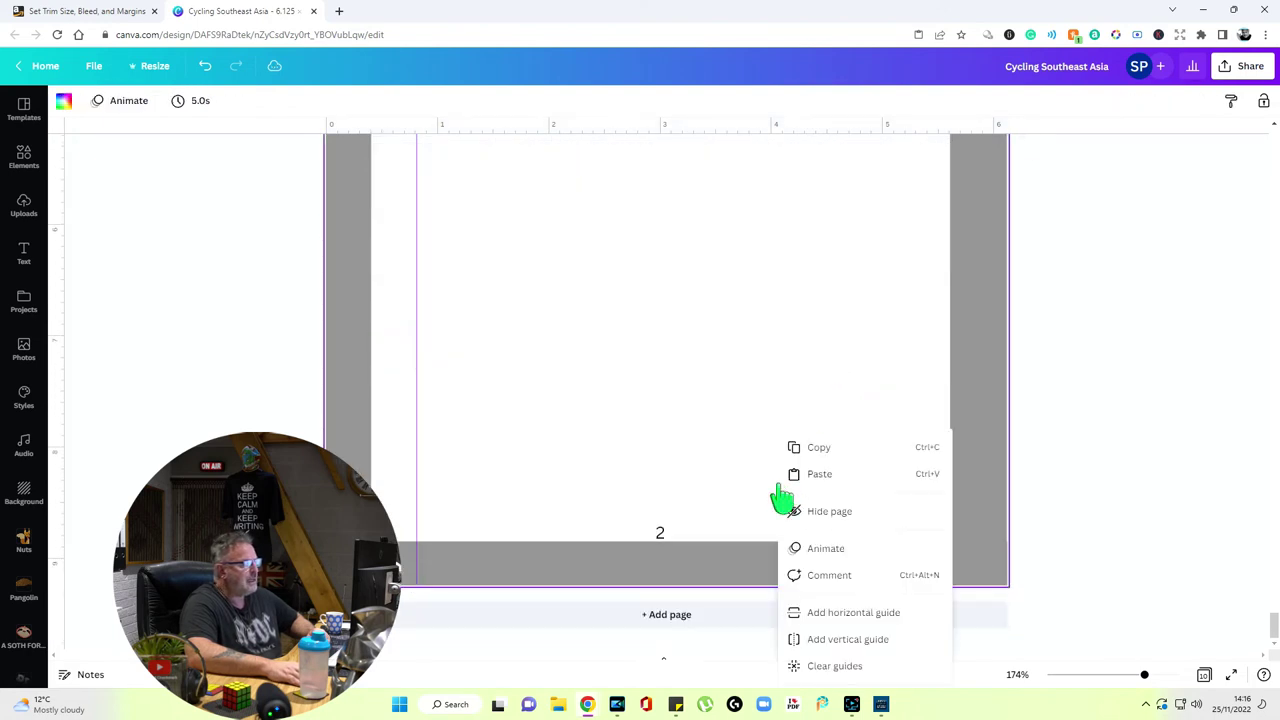
left_click(836, 474)
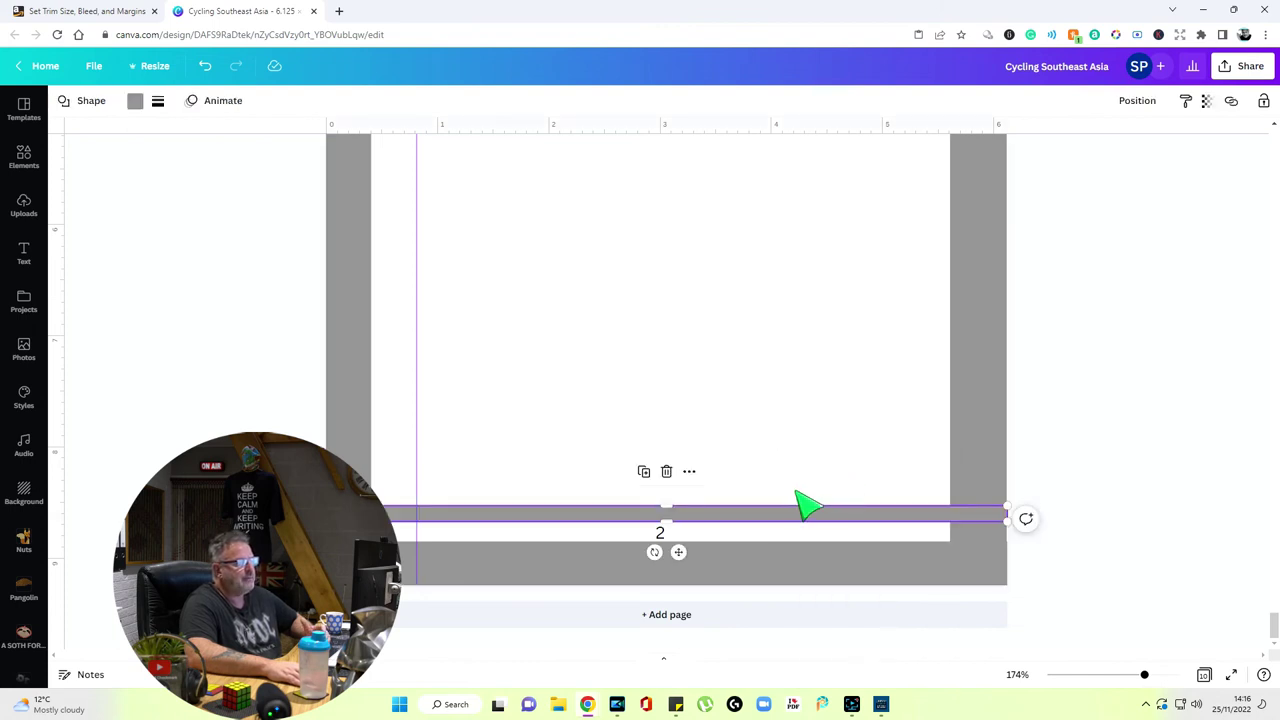
left_click(830, 441)
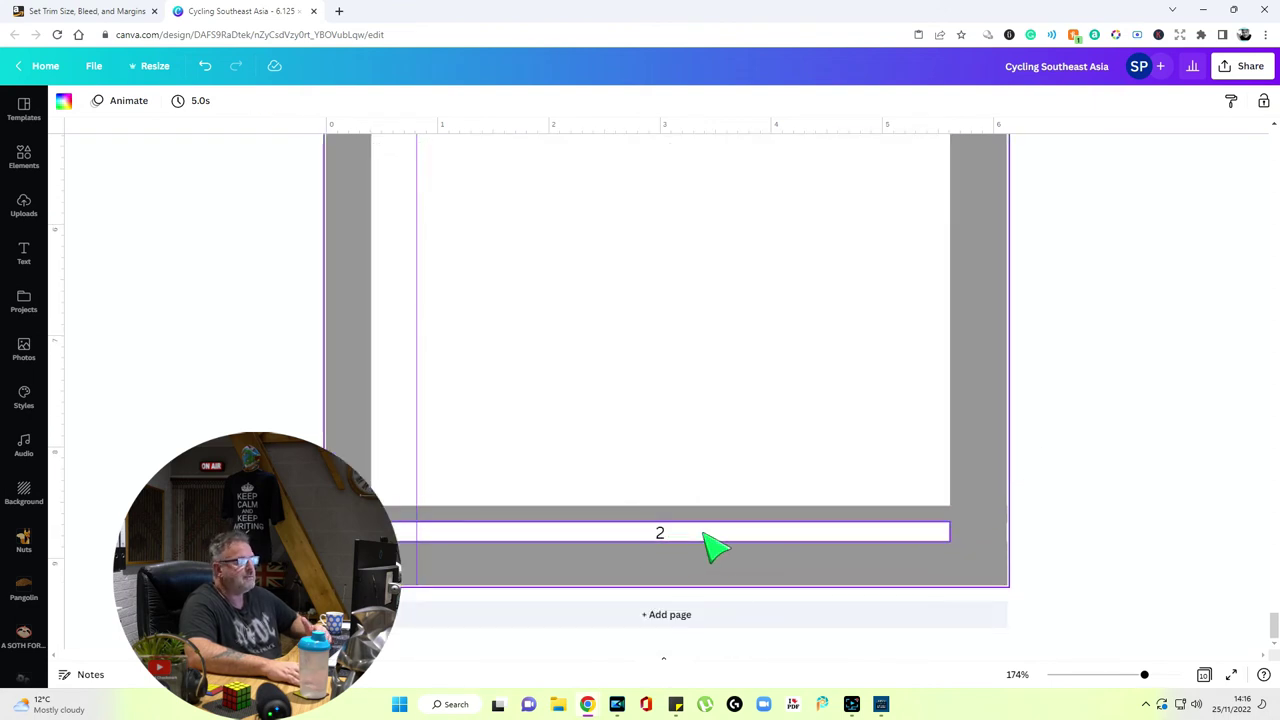
Copy page 10's page number box and place the copy at the upper margin of the page as a header
left_click(707, 535)
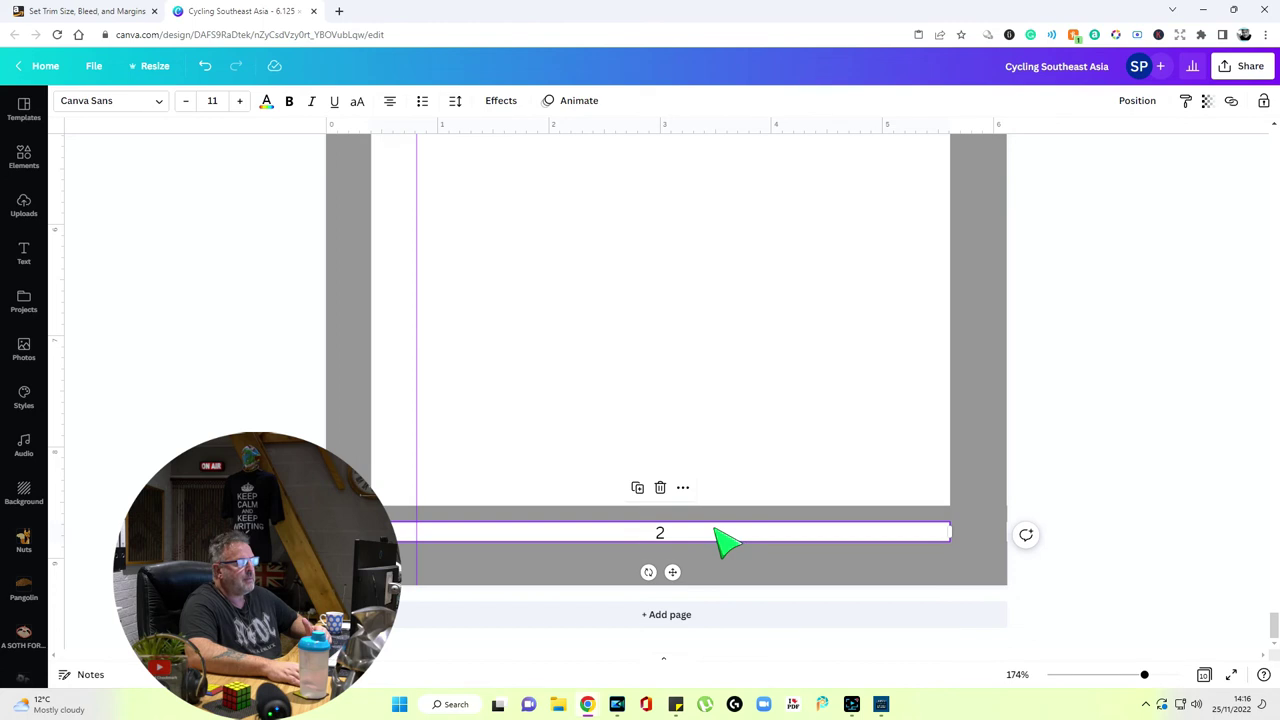
right_click(724, 540)
left_click(790, 385)
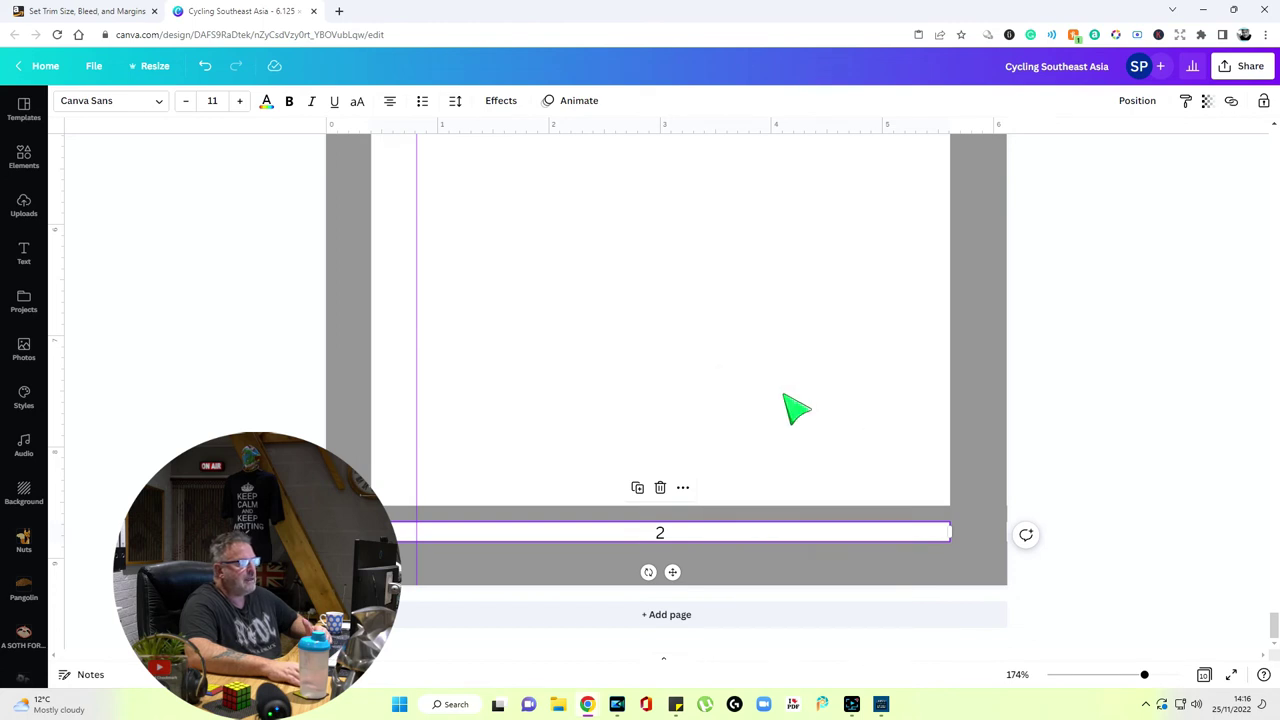
scroll(784, 398, "up", 6)
right_click(765, 465)
left_click(758, 474)
left_click_drag(744, 386, 750, 292)
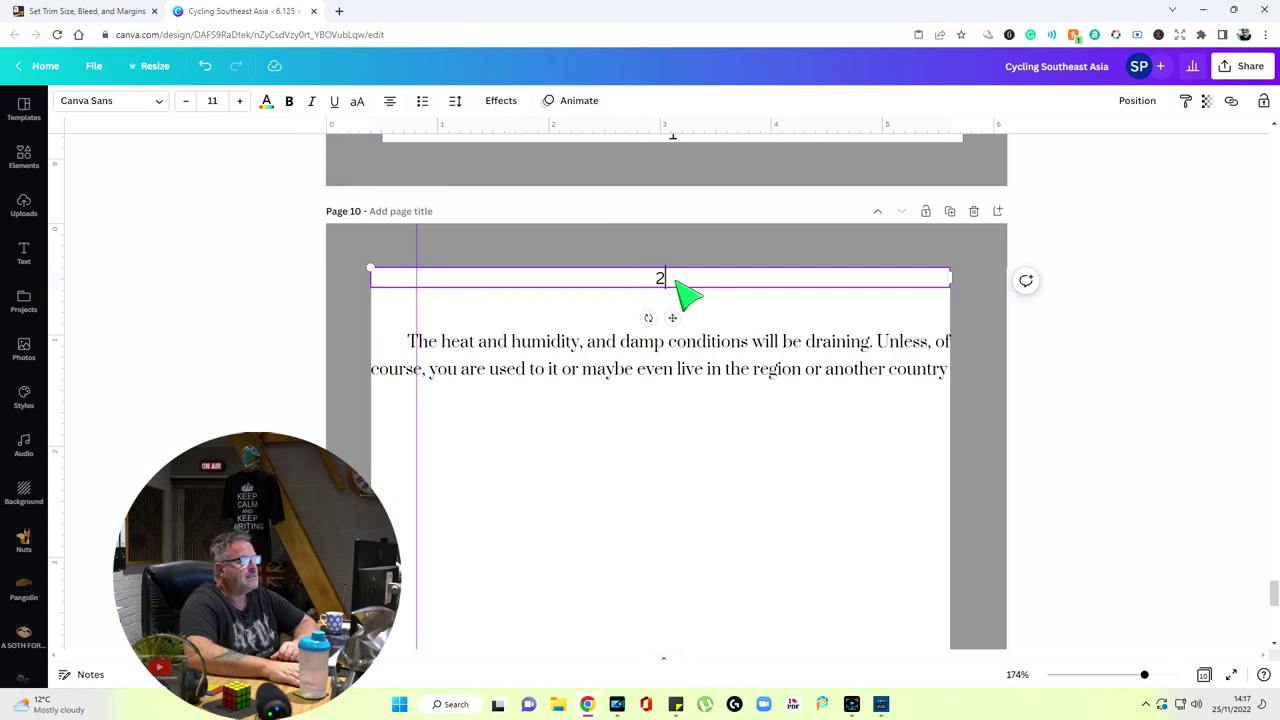
Replace the header text on page 10 with the book title "Cycling Southeast Asia"
scroll(686, 309, "up", 15)
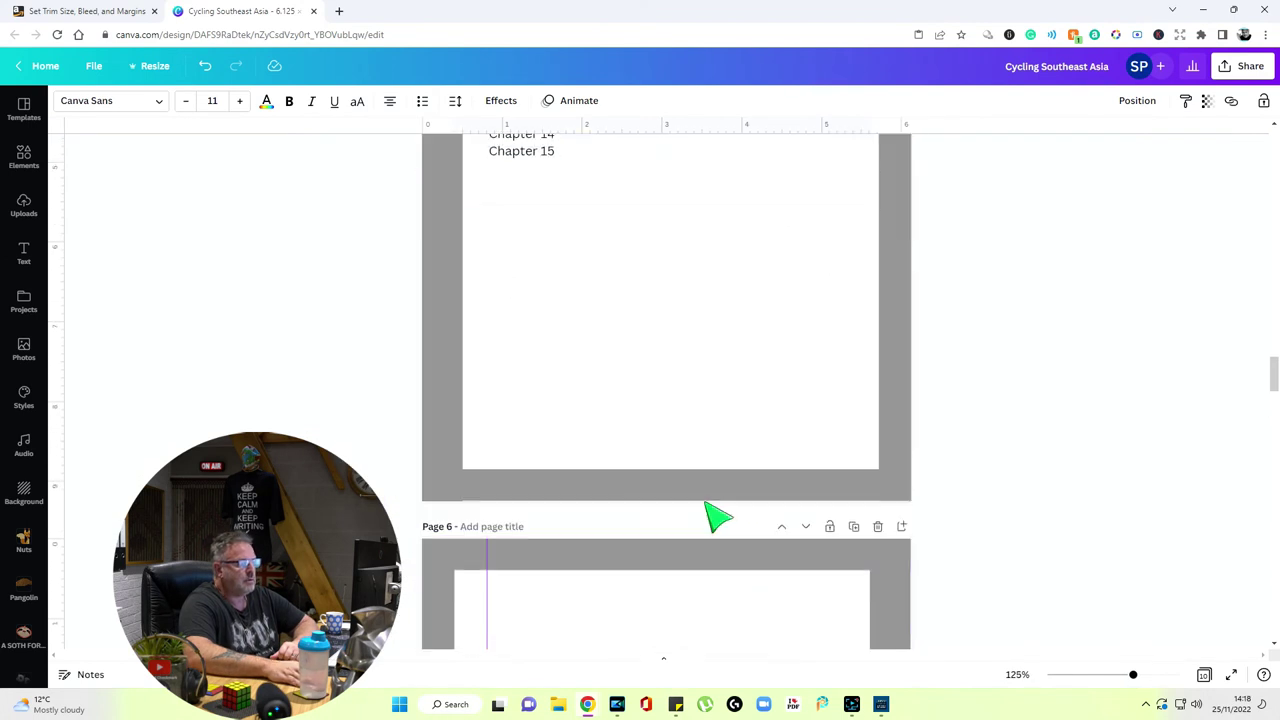
scroll(718, 517, "up", 10)
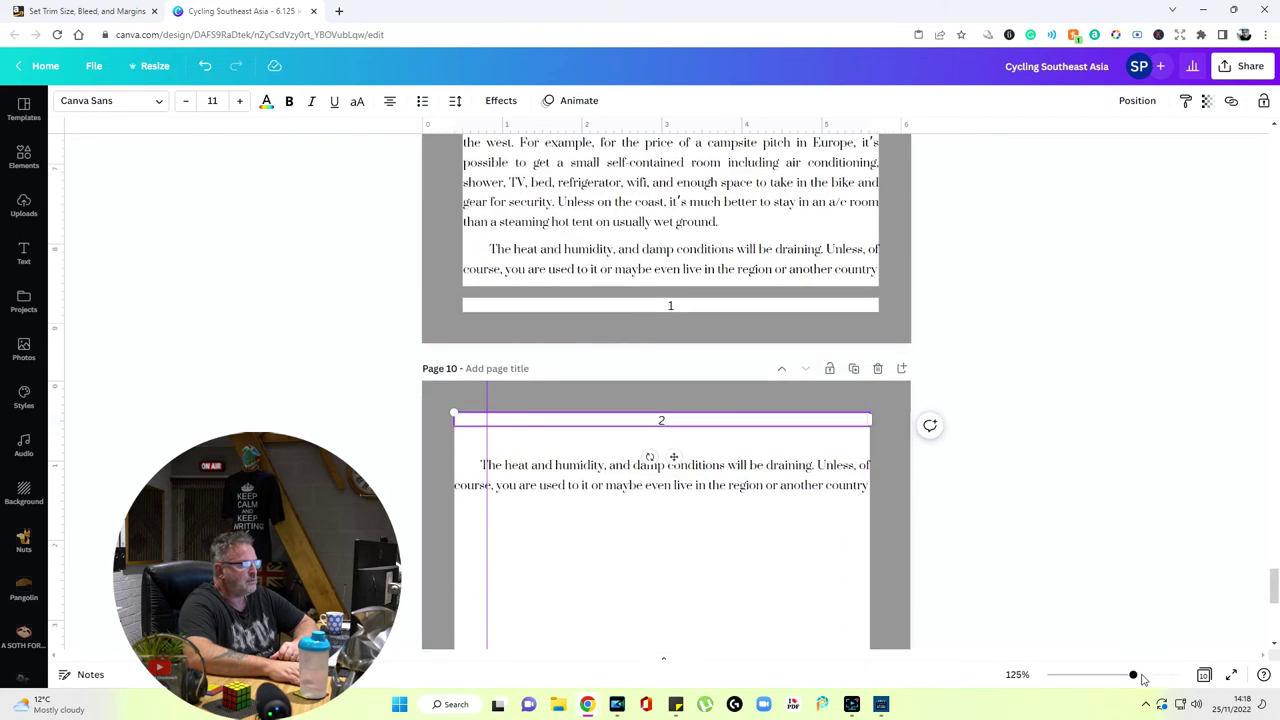
left_click_drag(1134, 677, 1150, 678)
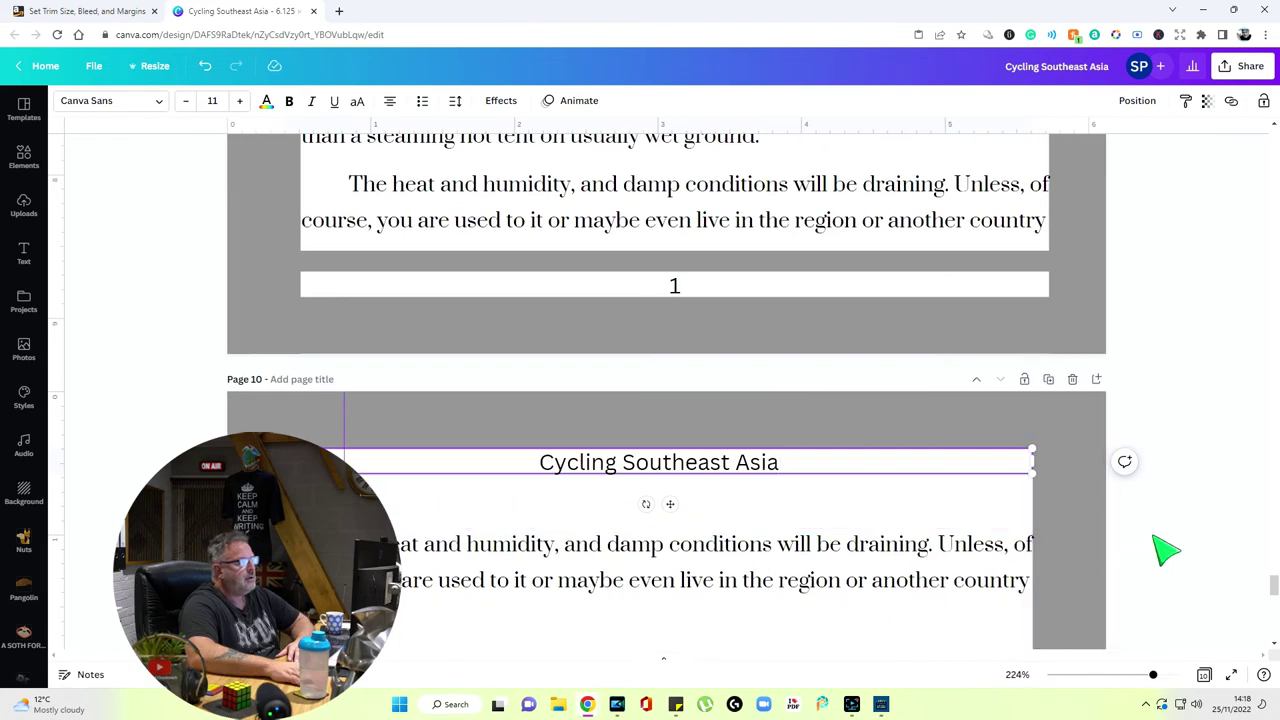
left_click(1166, 549)
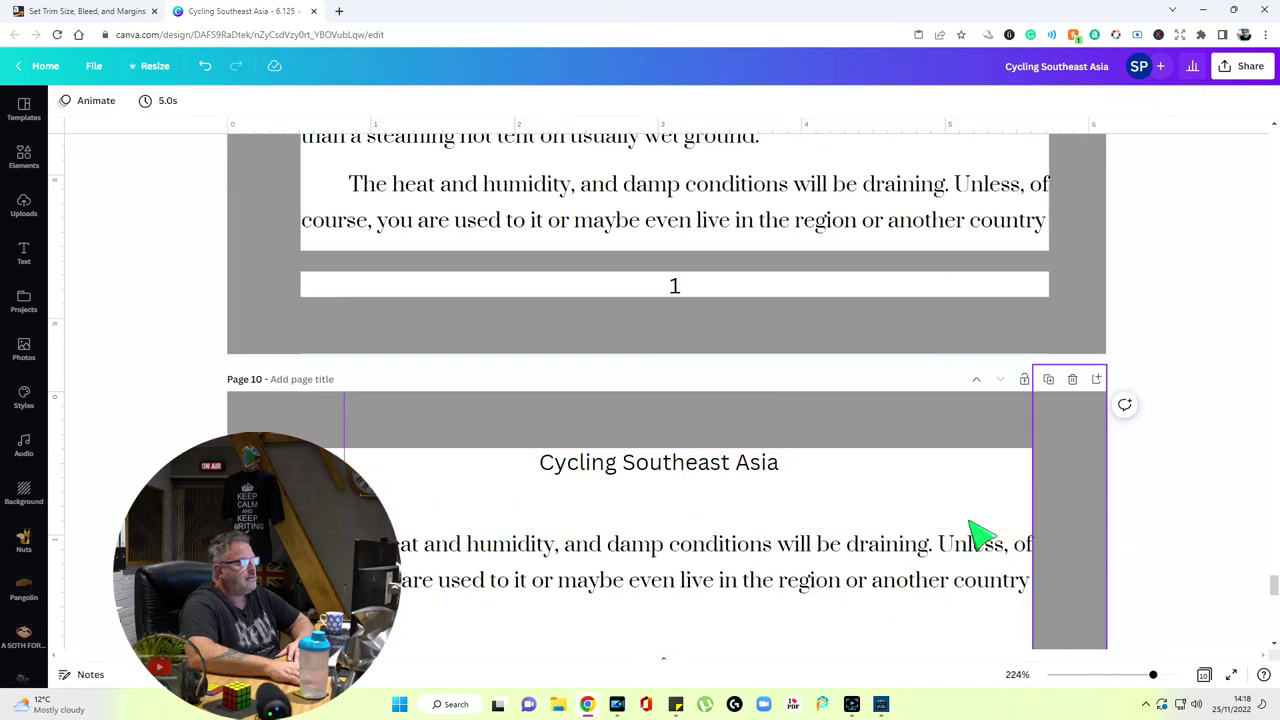
Copy the grey divider bar from page 10's footer and place the copy directly beneath the "Cycling Southeast Asia" header
scroll(935, 527, "up", 2)
scroll(935, 527, "down", 1)
left_click(778, 373)
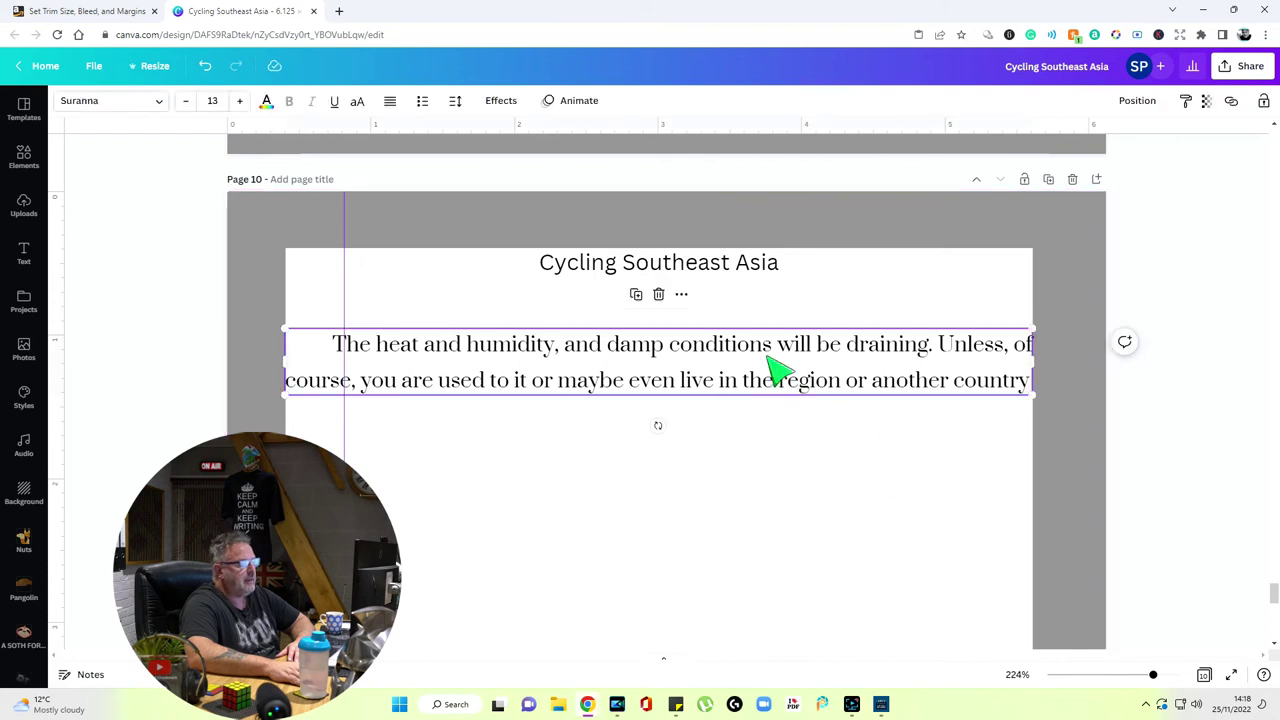
scroll(808, 463, "down", 5)
scroll(808, 467, "down", 3)
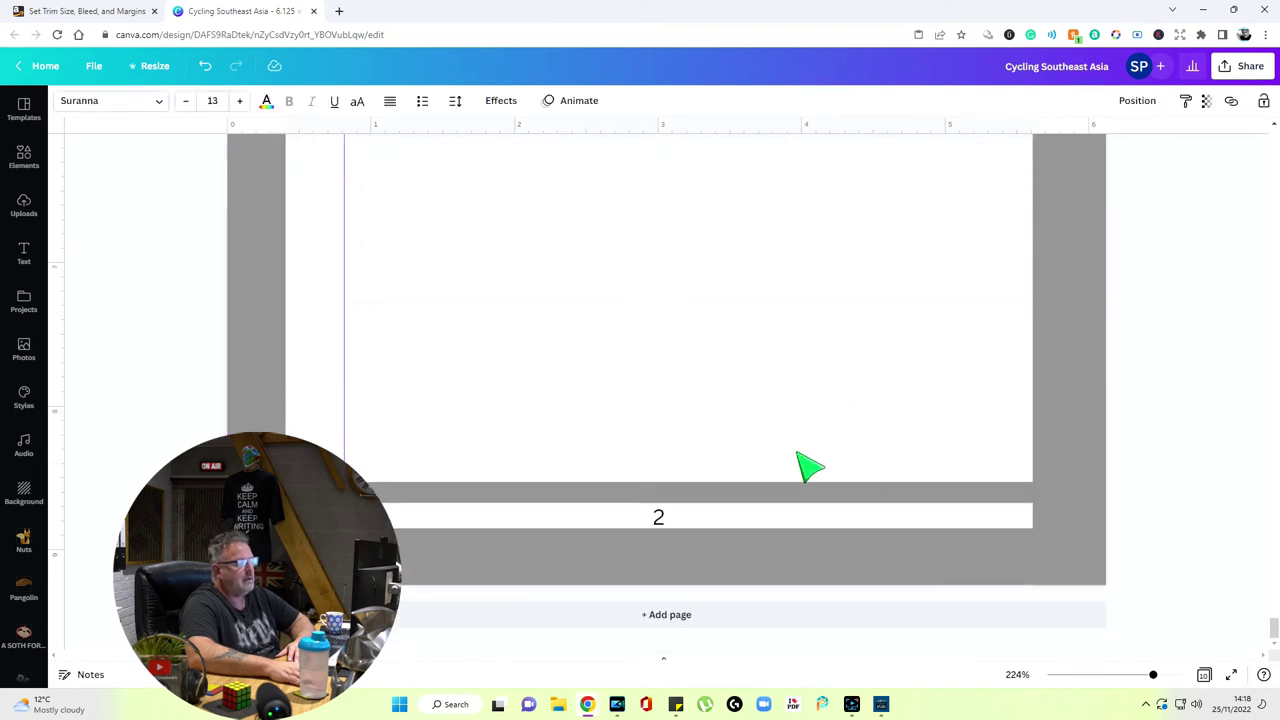
right_click(796, 494)
scroll(823, 457, "up", 6)
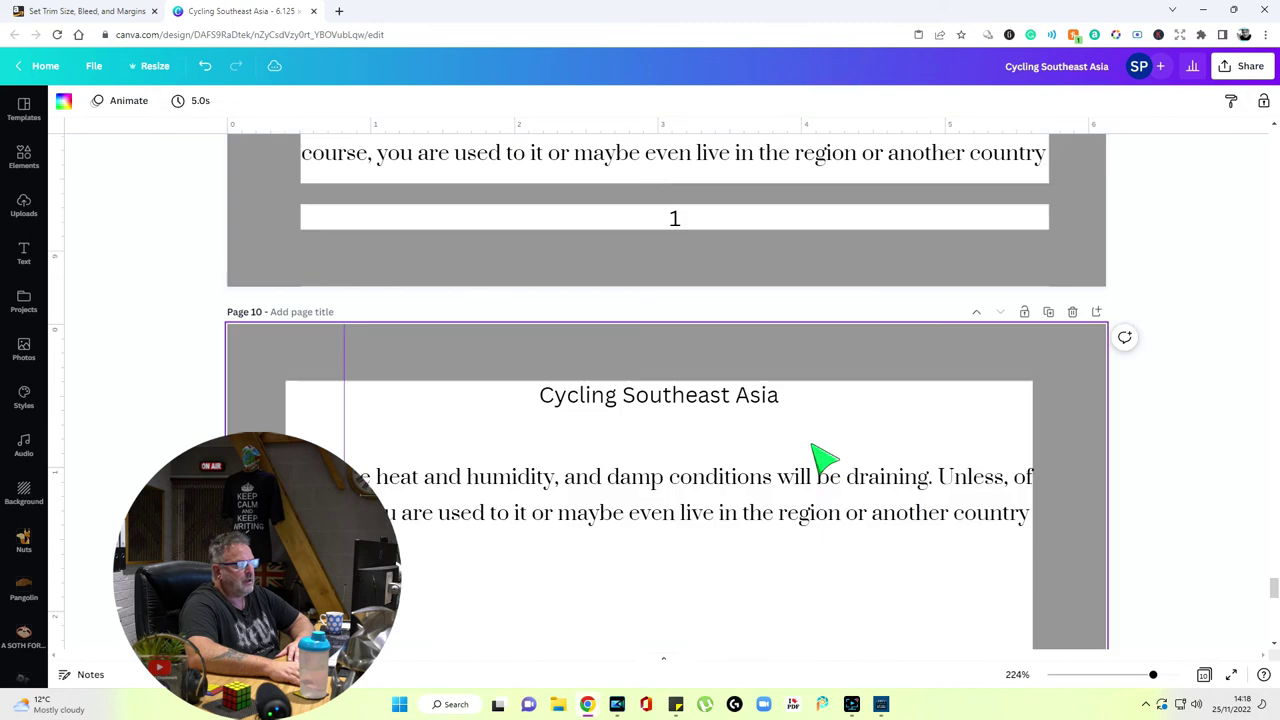
right_click(823, 457)
left_click(862, 473)
mouse_move(831, 391)
left_mouse_down()
mouse_move(824, 419)
mouse_move(811, 374)
mouse_move(818, 406)
left_mouse_up()
left_click(805, 398)
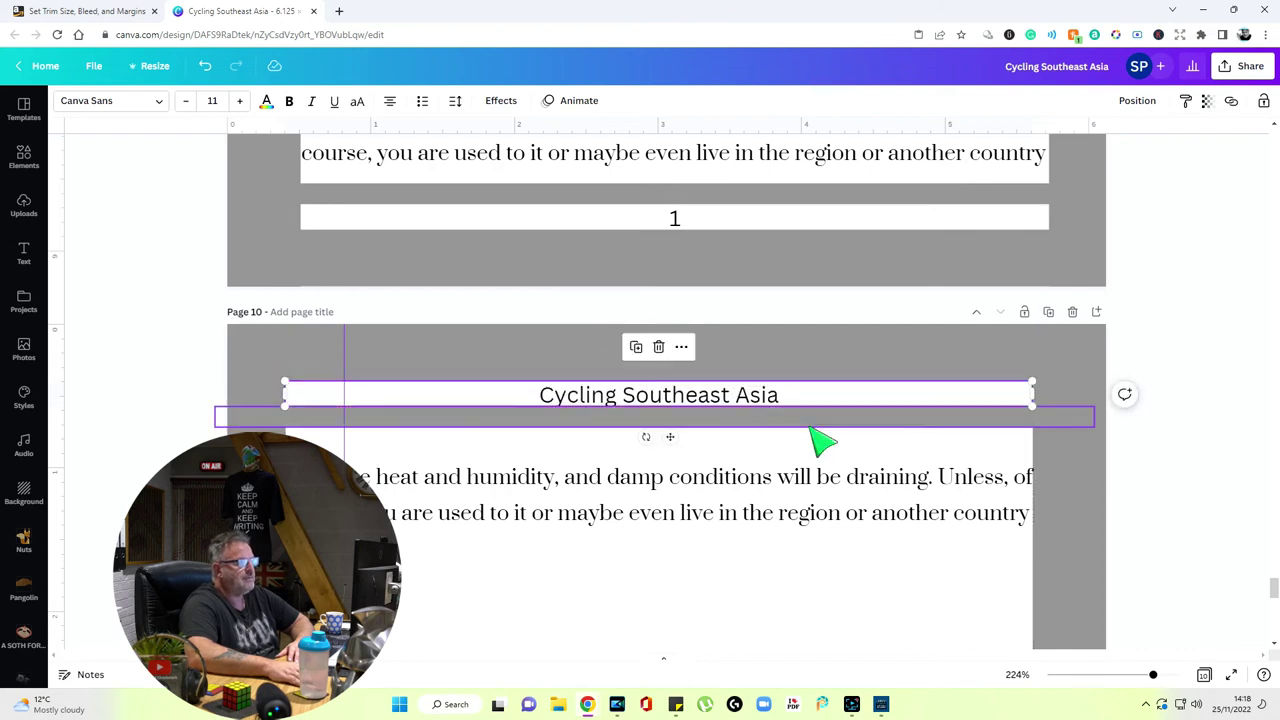
Move the two-line paragraph on page 10 up so it starts directly below the header's divider bar
scroll(775, 405, "down", 2)
key("Tab")
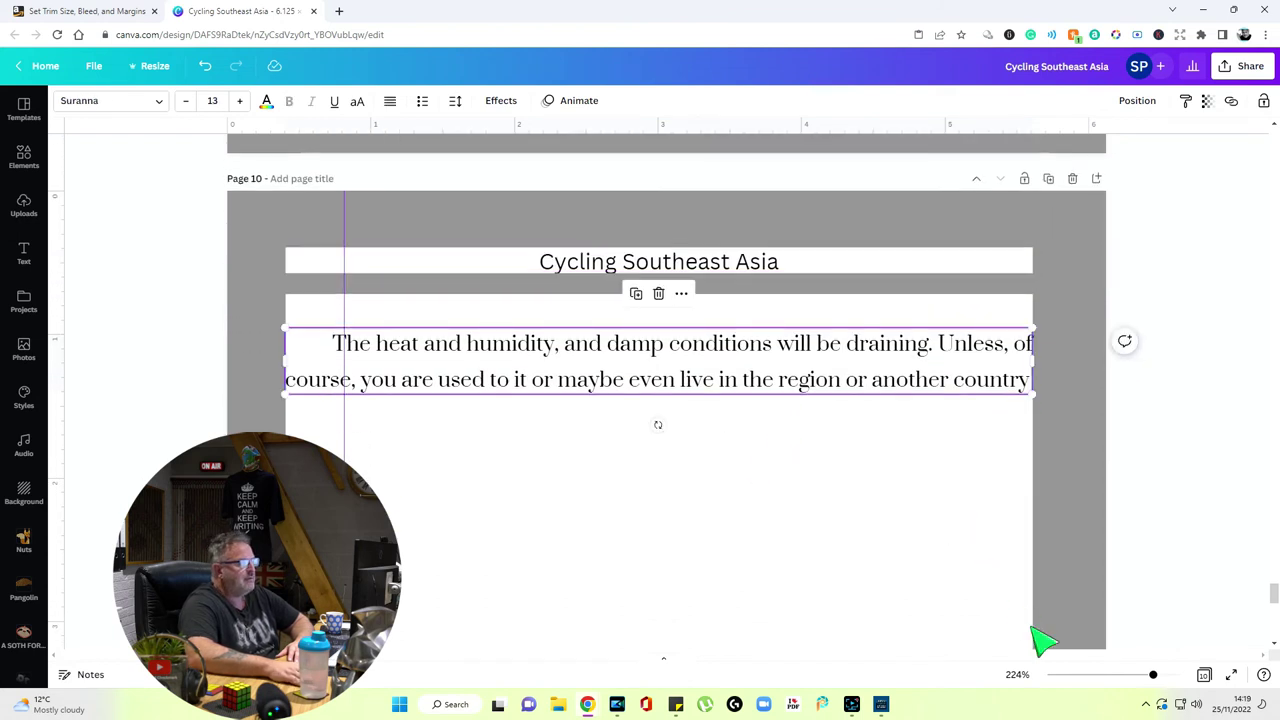
left_click_drag(1153, 675, 1145, 675)
left_click(754, 491)
left_click(755, 390)
left_click_drag(750, 384, 760, 362)
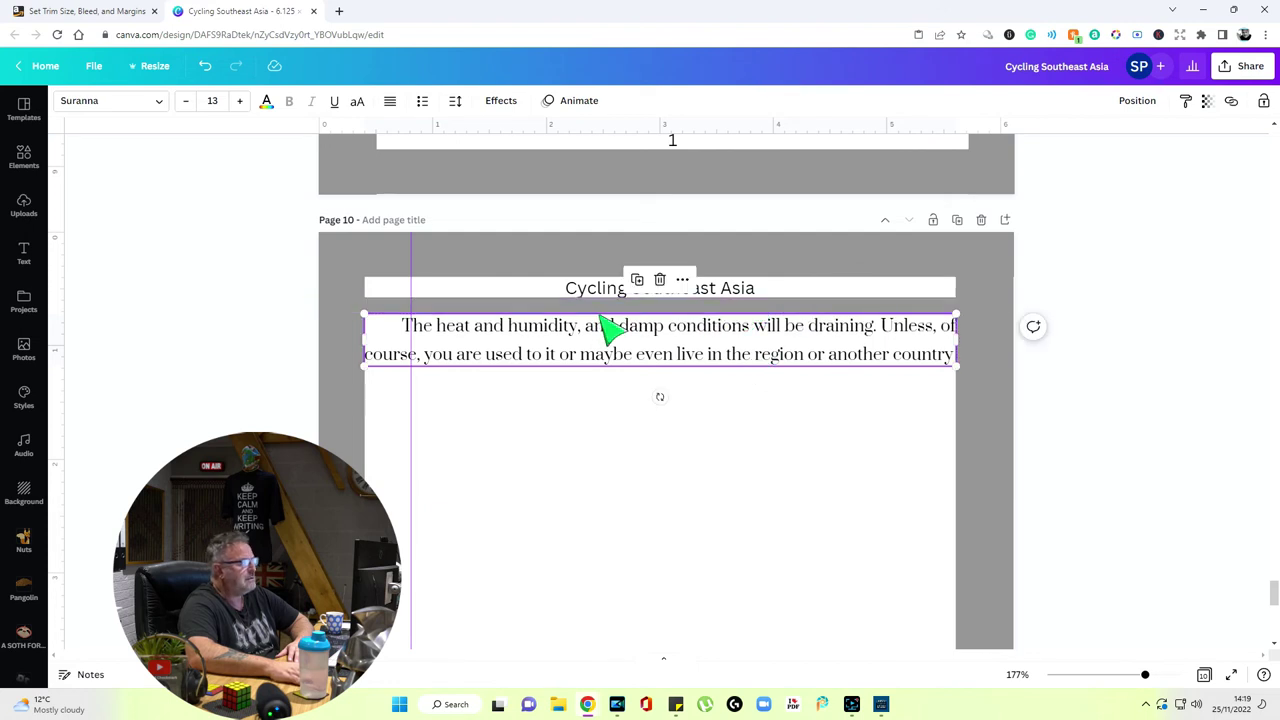
scroll(549, 485, "up", 3)
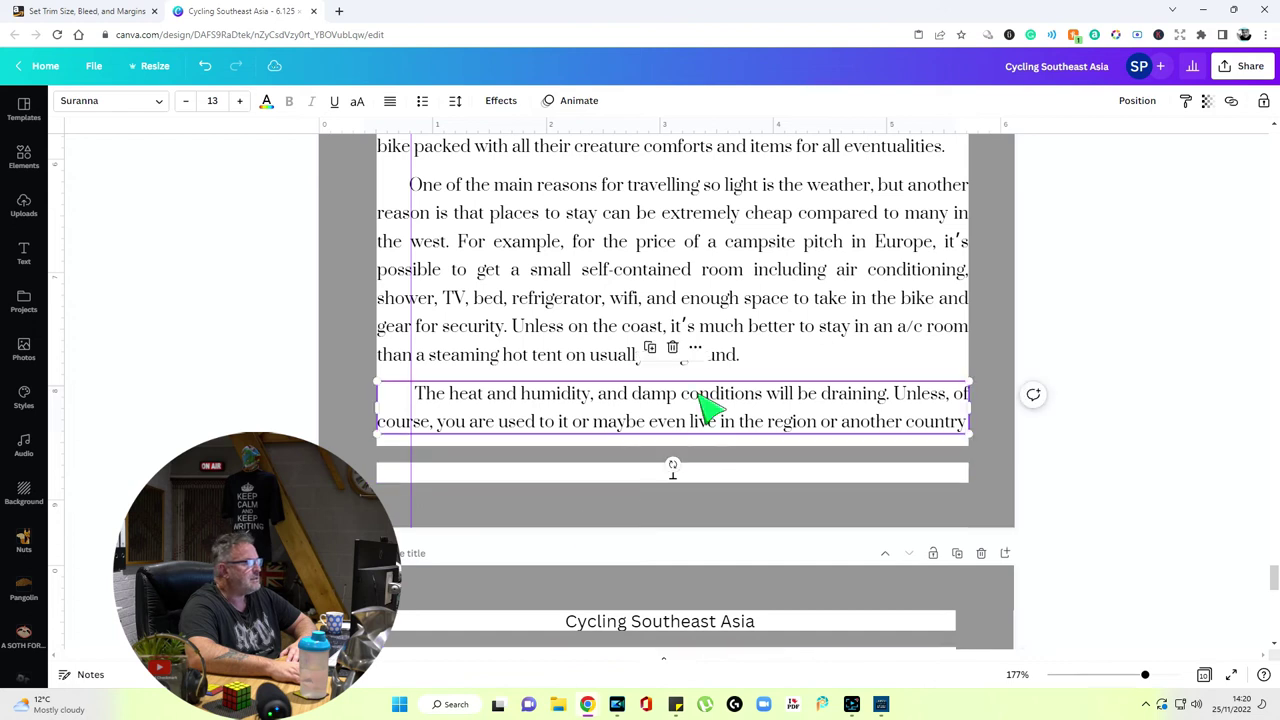
Replace page 9's last paragraph with the text starting "A super lightweight tent is a good idea" and align its first-line indent with the vertical guide
left_click(1106, 438)
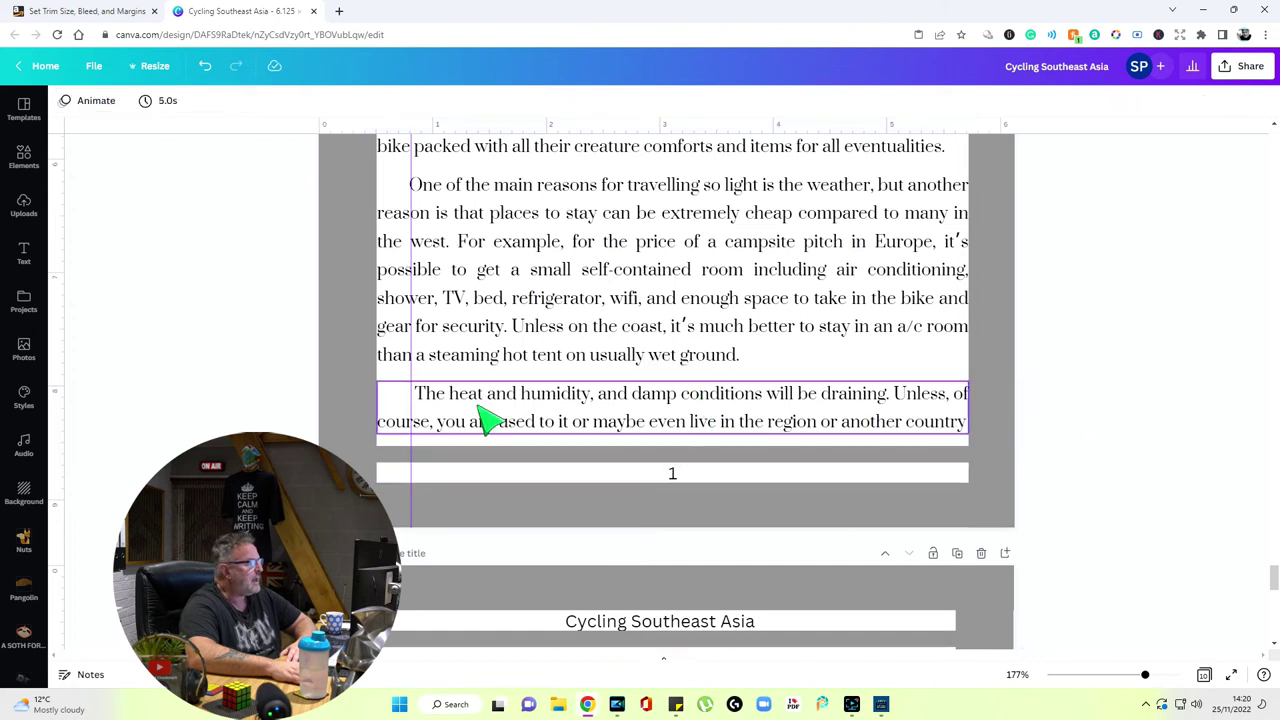
left_click(690, 372)
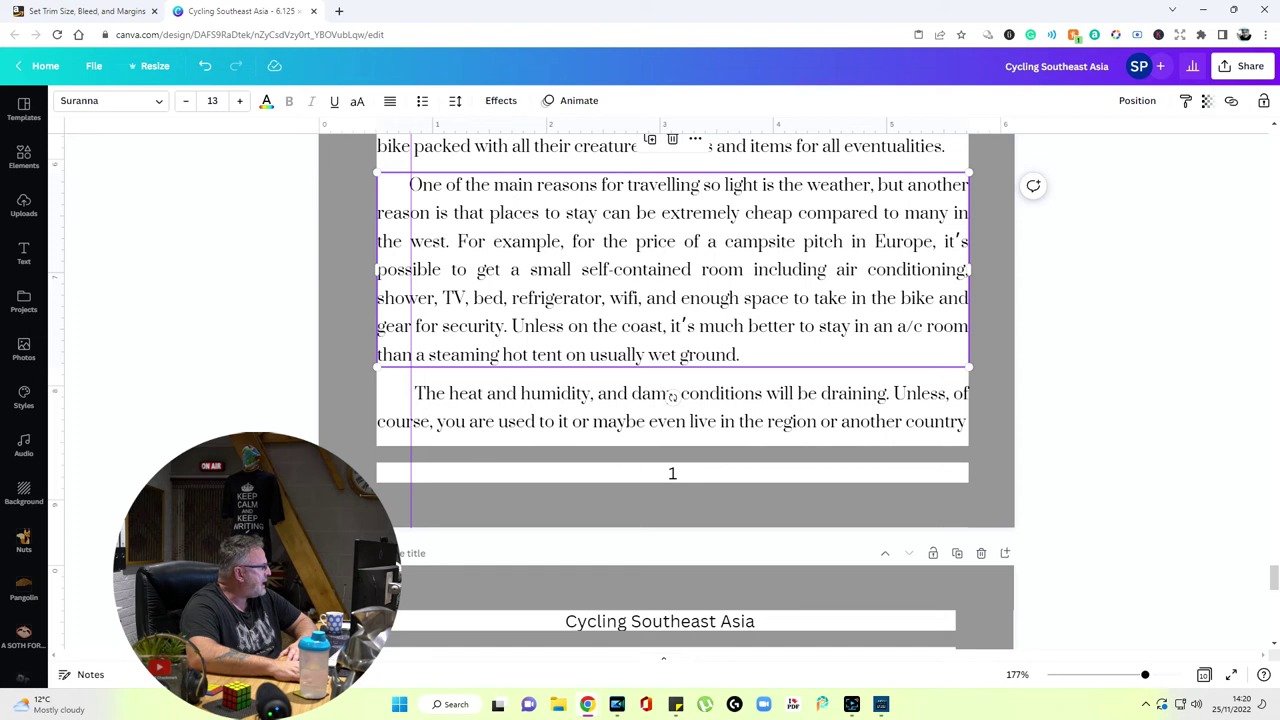
key("ctrl+z")
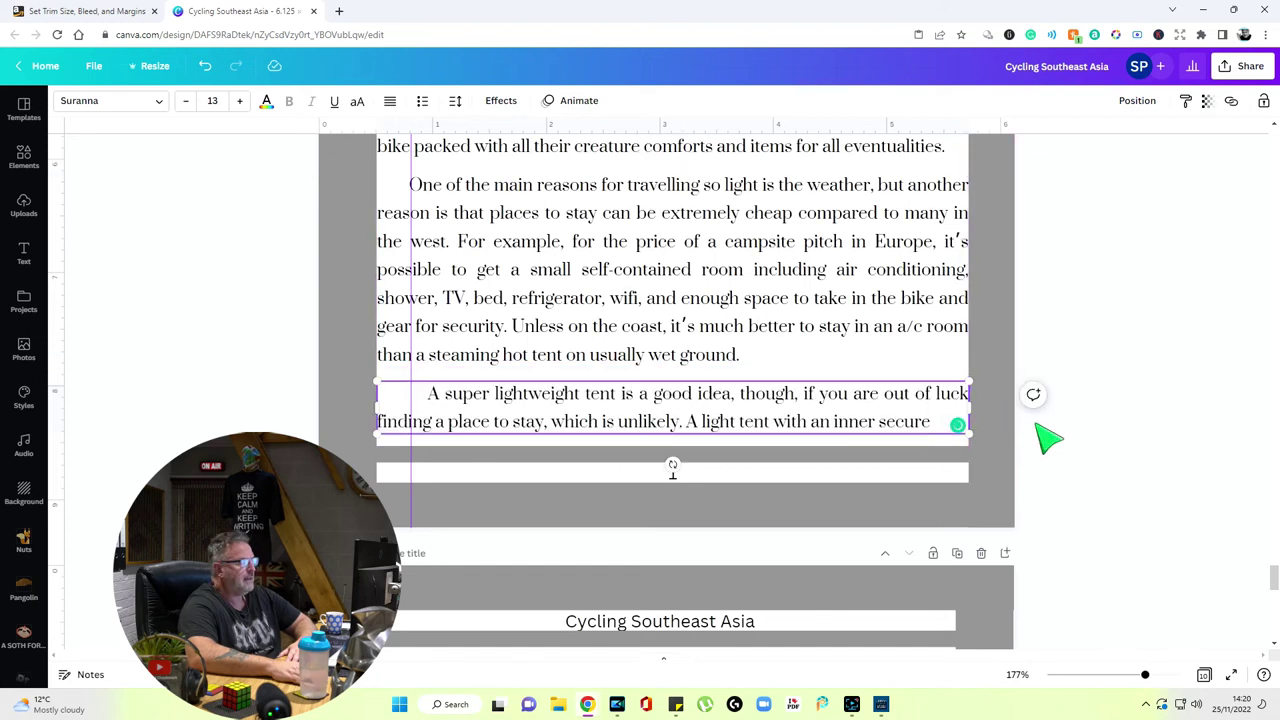
left_click(1050, 440)
left_click(500, 408)
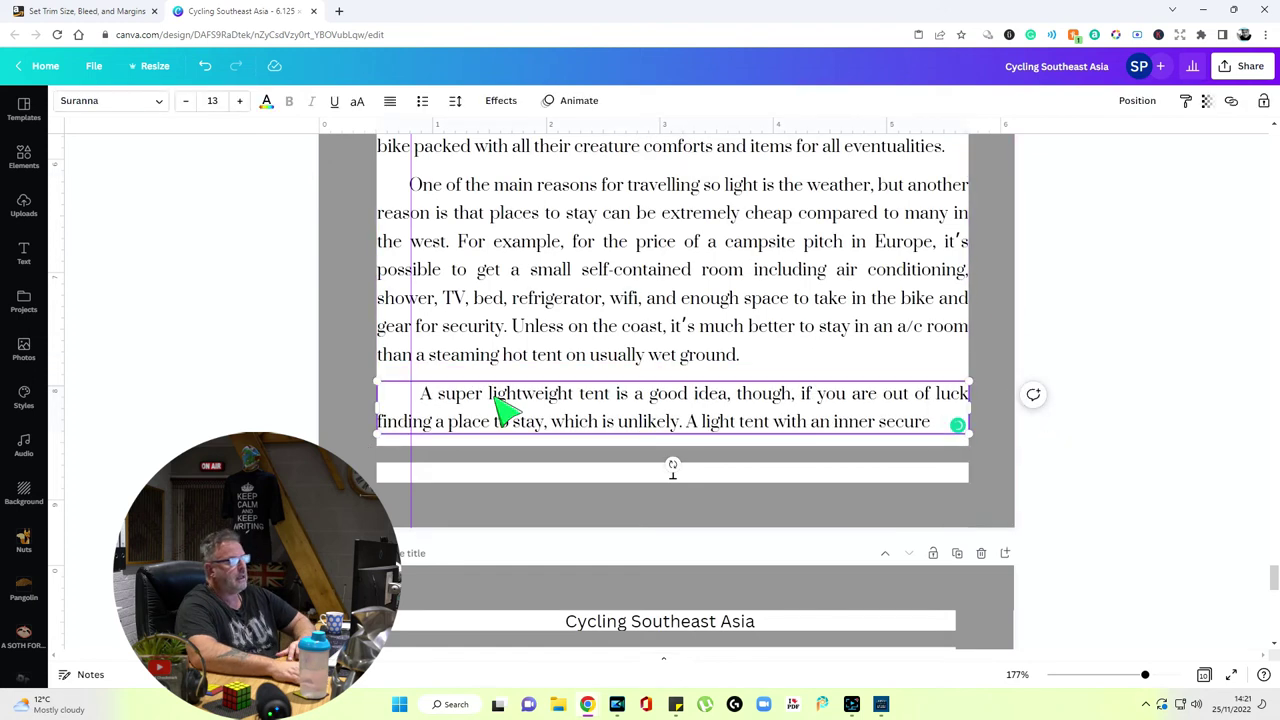
key("ctrl+z")
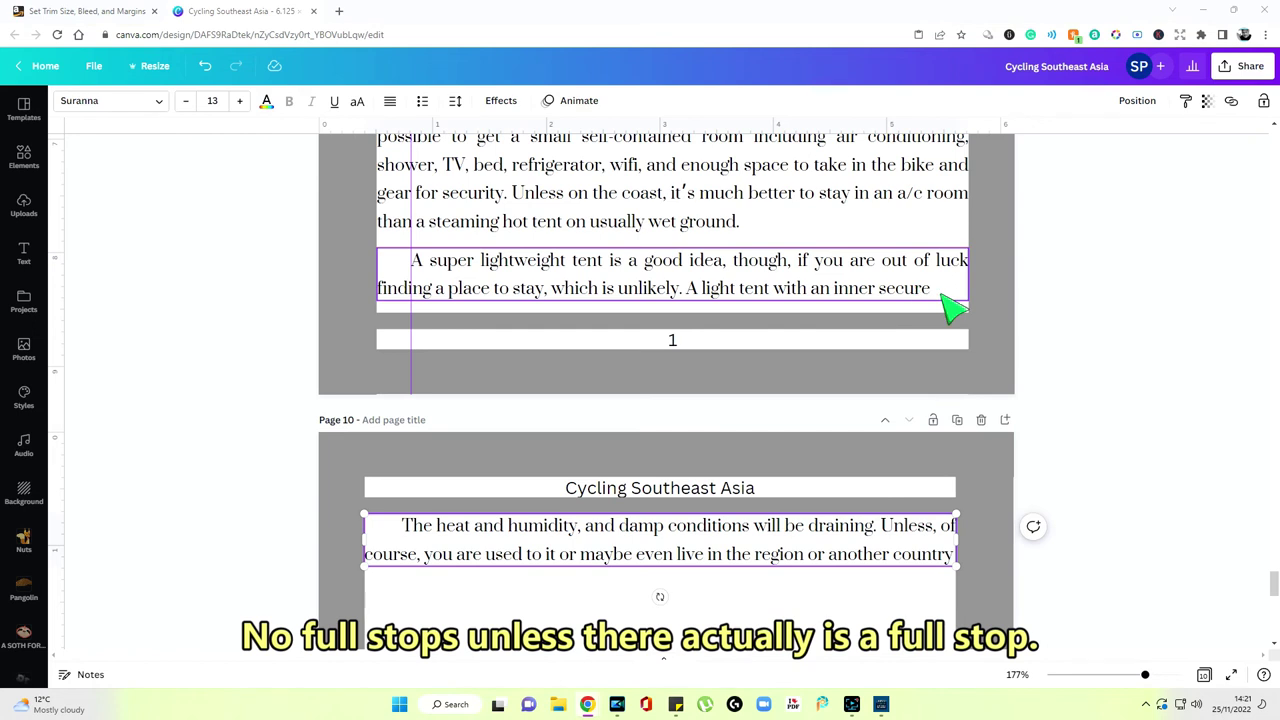
Replace page 10's two-line paragraph with the unindented continuation from page 9, starting "meshed area and an outer removable cover are ideal"
scroll(657, 337, "down", 3)
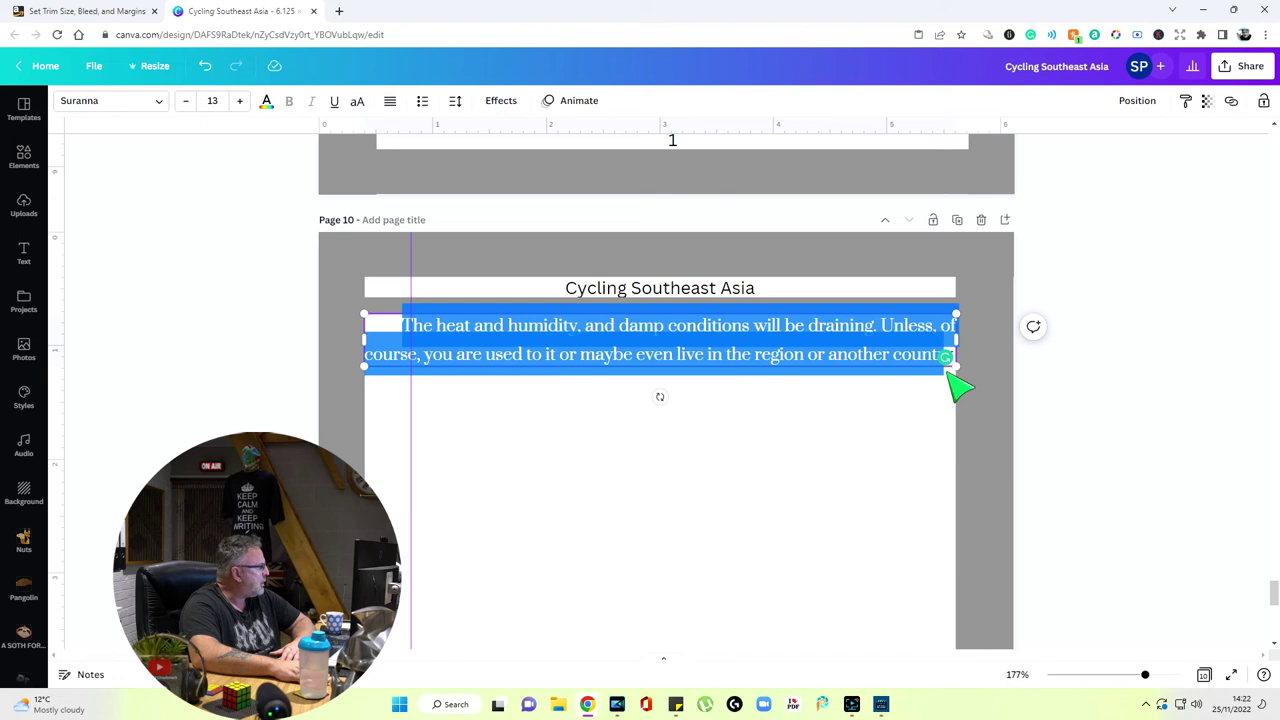
right_click(762, 339)
left_click(814, 401)
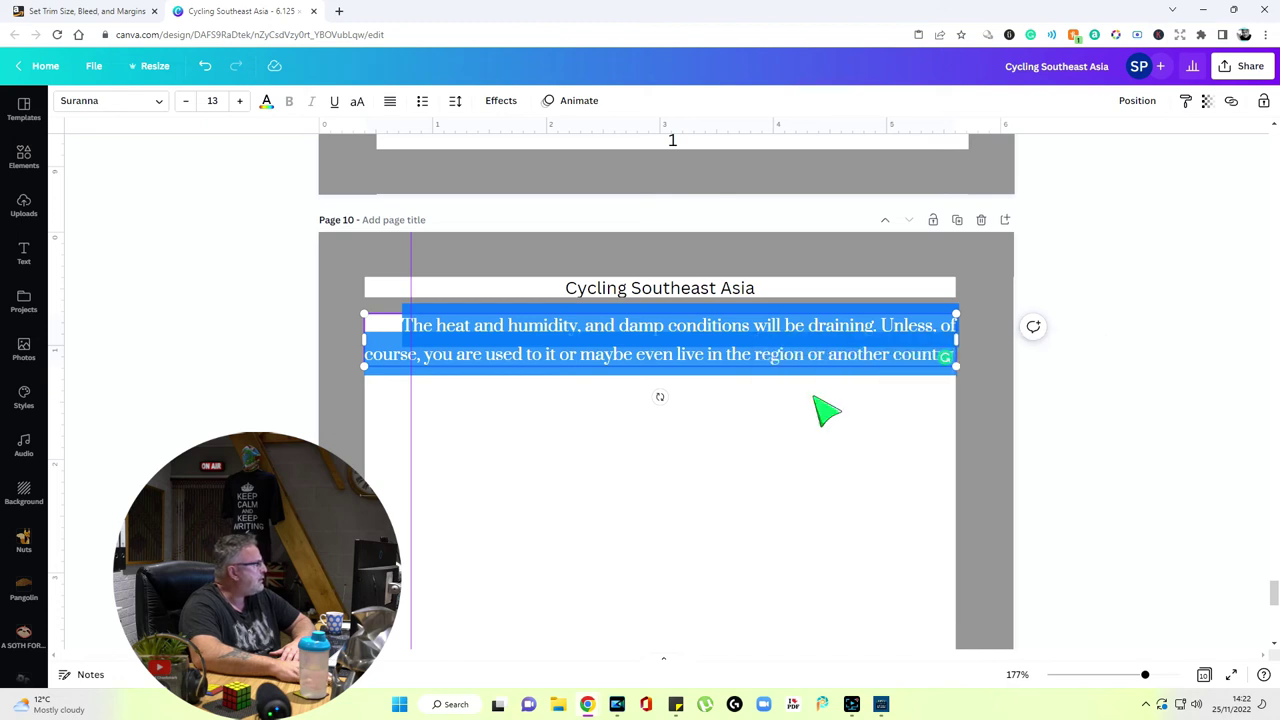
scroll(471, 429, "up", 1)
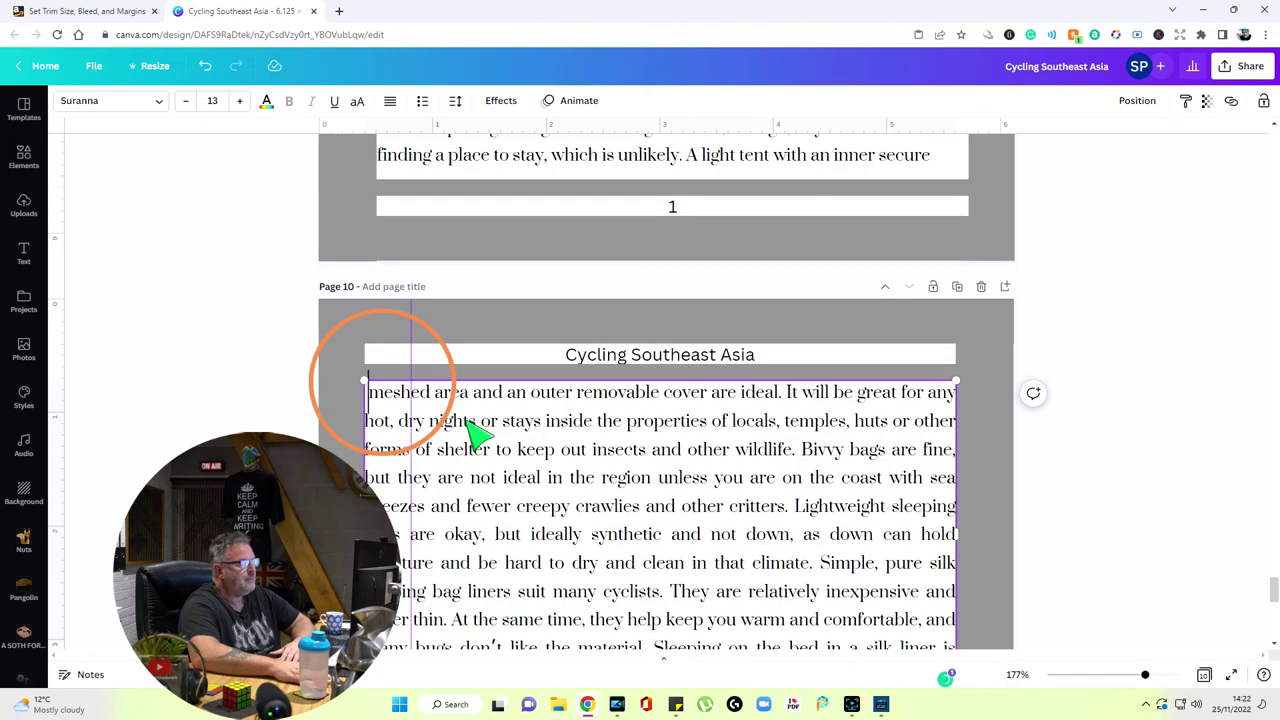
scroll(477, 432, "up", 2)
left_click(985, 370)
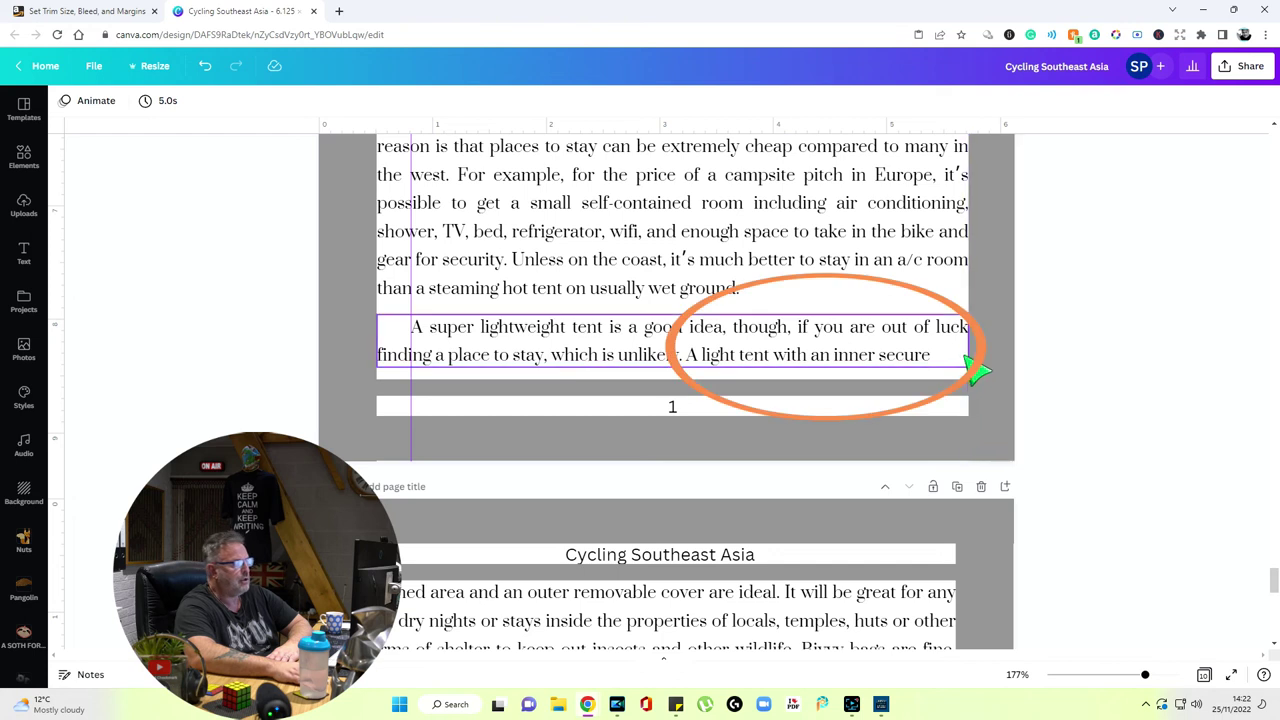
Paste a paragraph box below the first paragraph on page 10 and fill it with the text starting "Simple, lightweight cooking equipment"
scroll(914, 417, "down", 3)
scroll(835, 455, "down", 3)
right_click(834, 470)
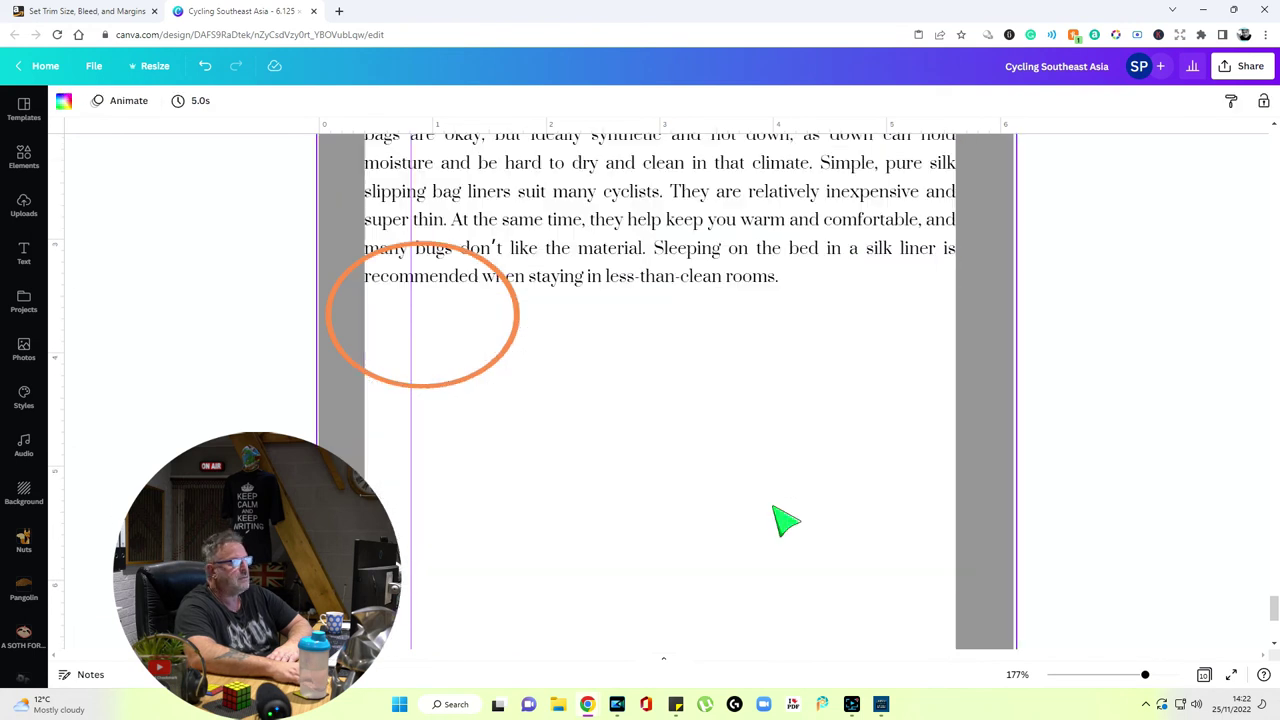
left_click(815, 473)
left_click_drag(820, 260, 812, 566)
type("Simple, lightweight cooking equipment for making a hot drink, boiling water, and creating a light meal of porridge or noodles is all you will need. Gas bottles are not always accessible for some stoves, so multifuel stoves are more suited. Suppose you are not opposed to street food or eating in small family-run eateries. In that case, you will be in your element, as cheap, nourishing food is available almost everywhere.")
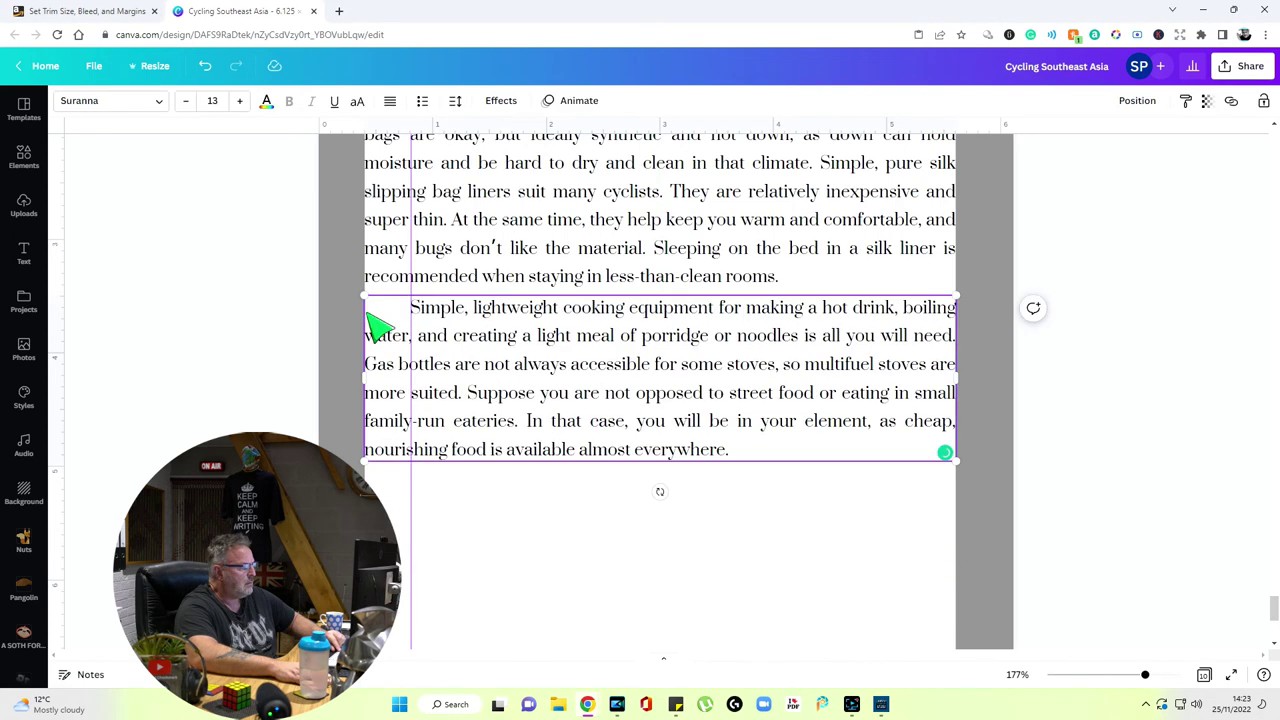
Add the paragraph starting "A water filter such as a UV light pen" below the cooking paragraph and place a copy of it beneath with matching spacing
left_click(585, 535)
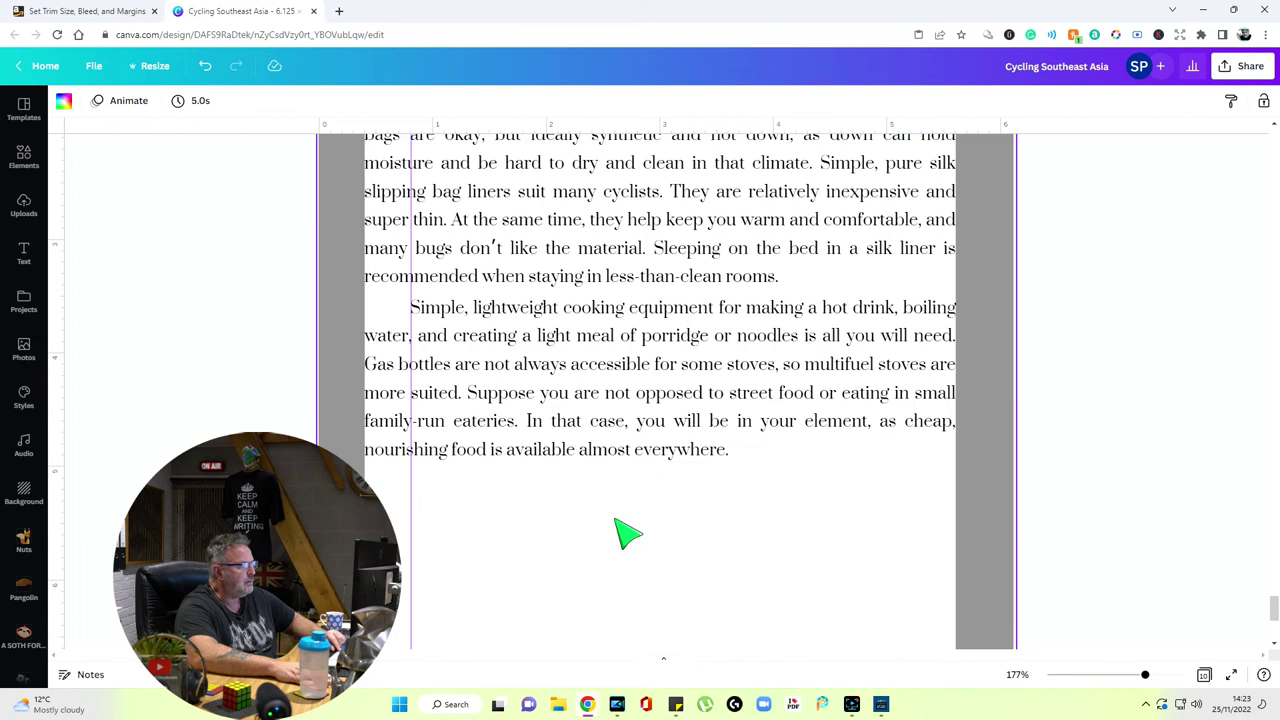
left_click(574, 554)
left_click(605, 562)
scroll(650, 480, "down", 3)
right_click(702, 402)
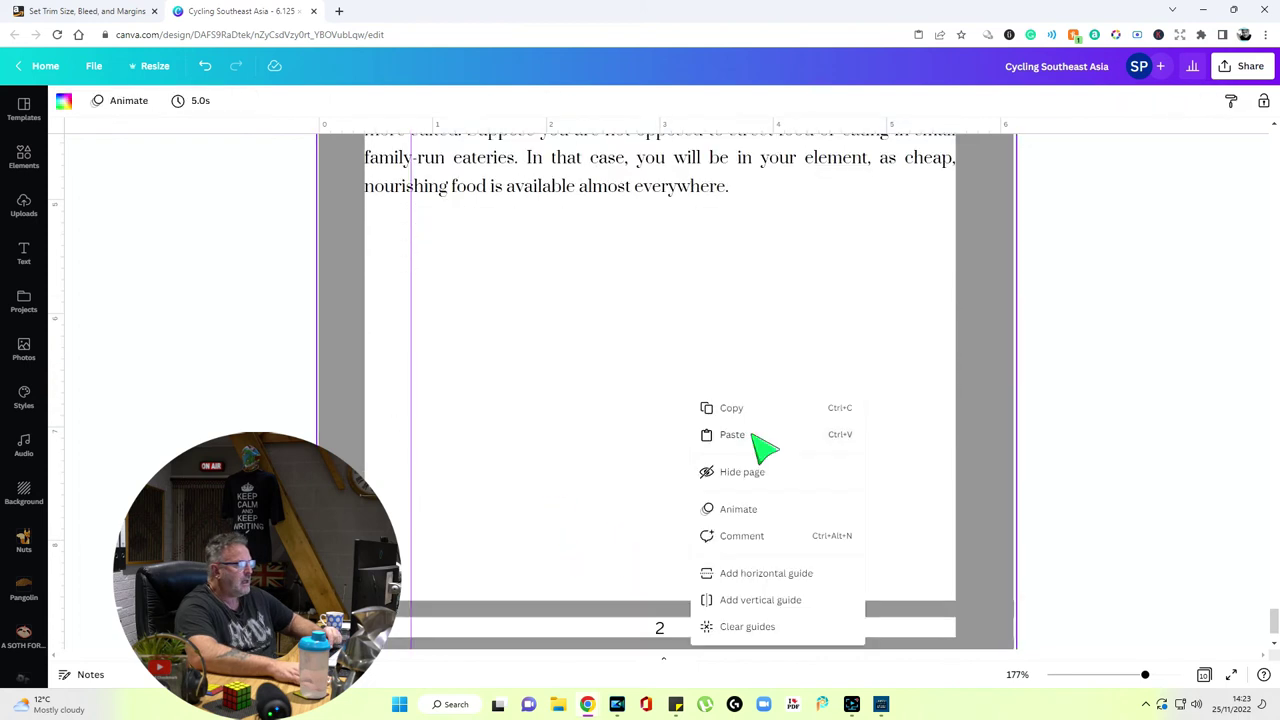
left_click(762, 434)
left_click_drag(735, 205, 716, 368)
scroll(723, 457, "up", 2)
scroll(720, 484, "down", 1)
key("Escape")
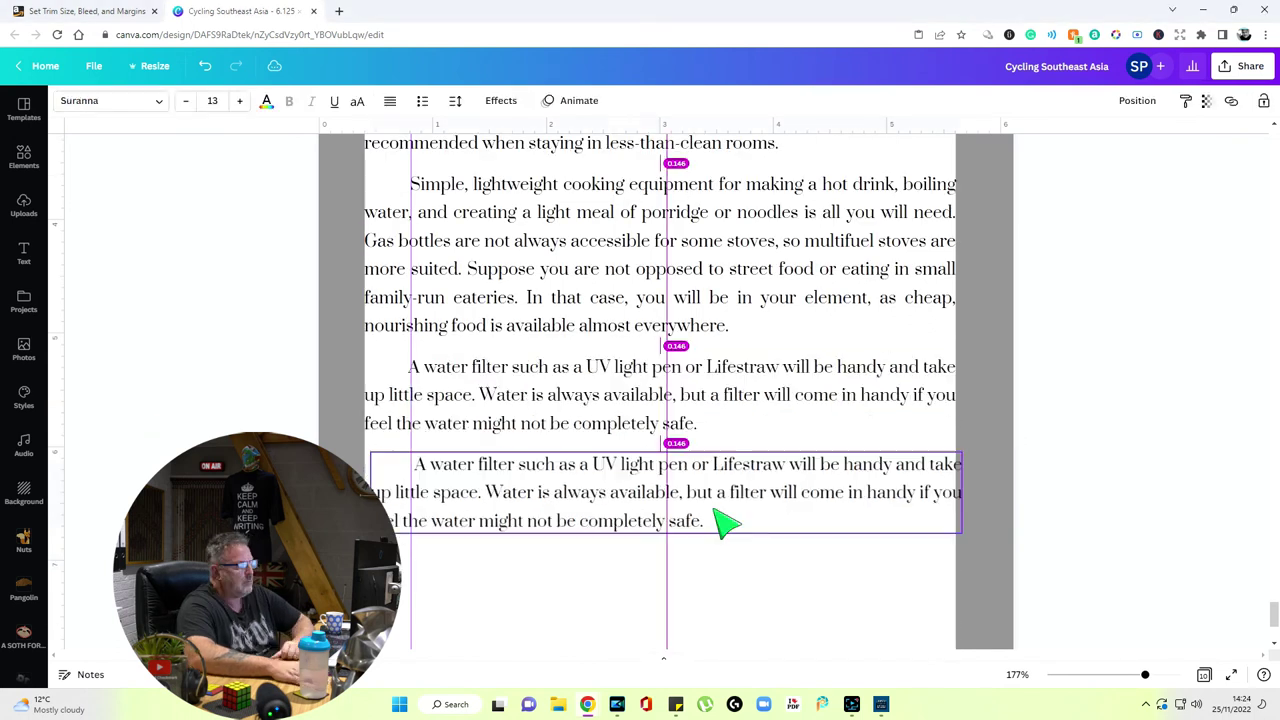
left_click_drag(714, 518, 708, 518)
Examine page 10's lower paragraphs and how the last line ends at the lower margin above the page number
scroll(714, 520, "down", 3)
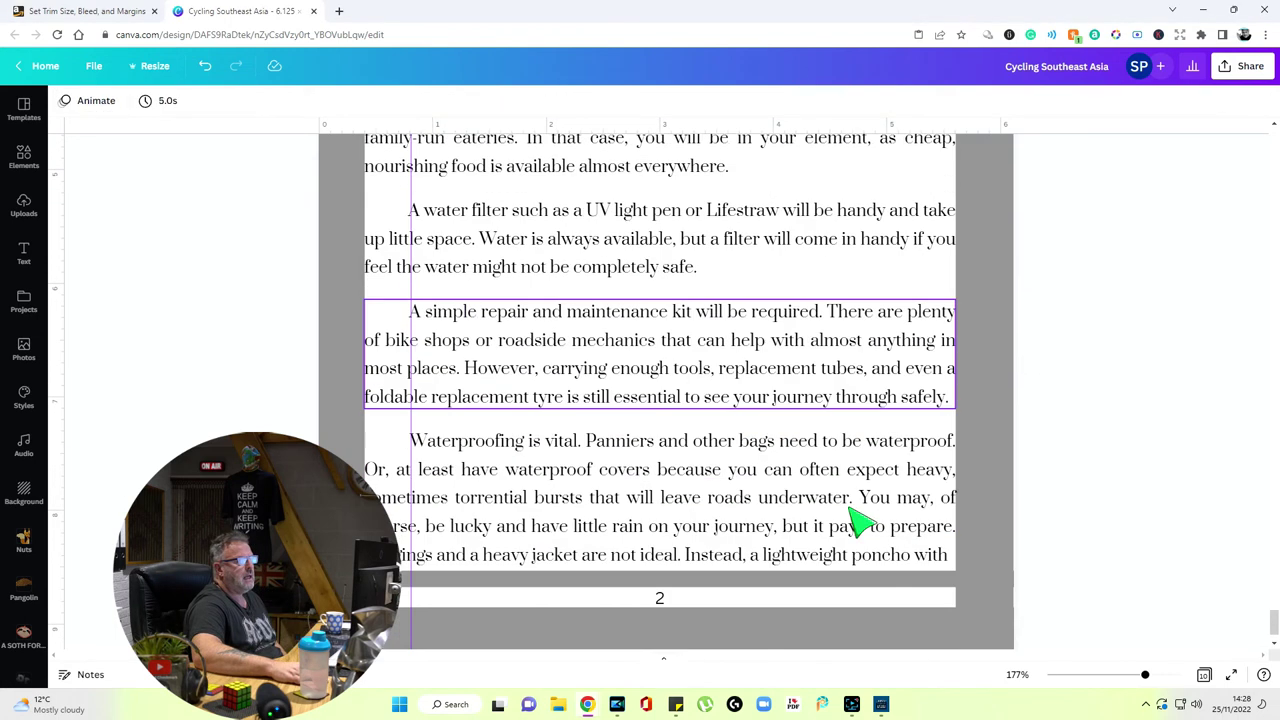
scroll(860, 522, "down", 1)
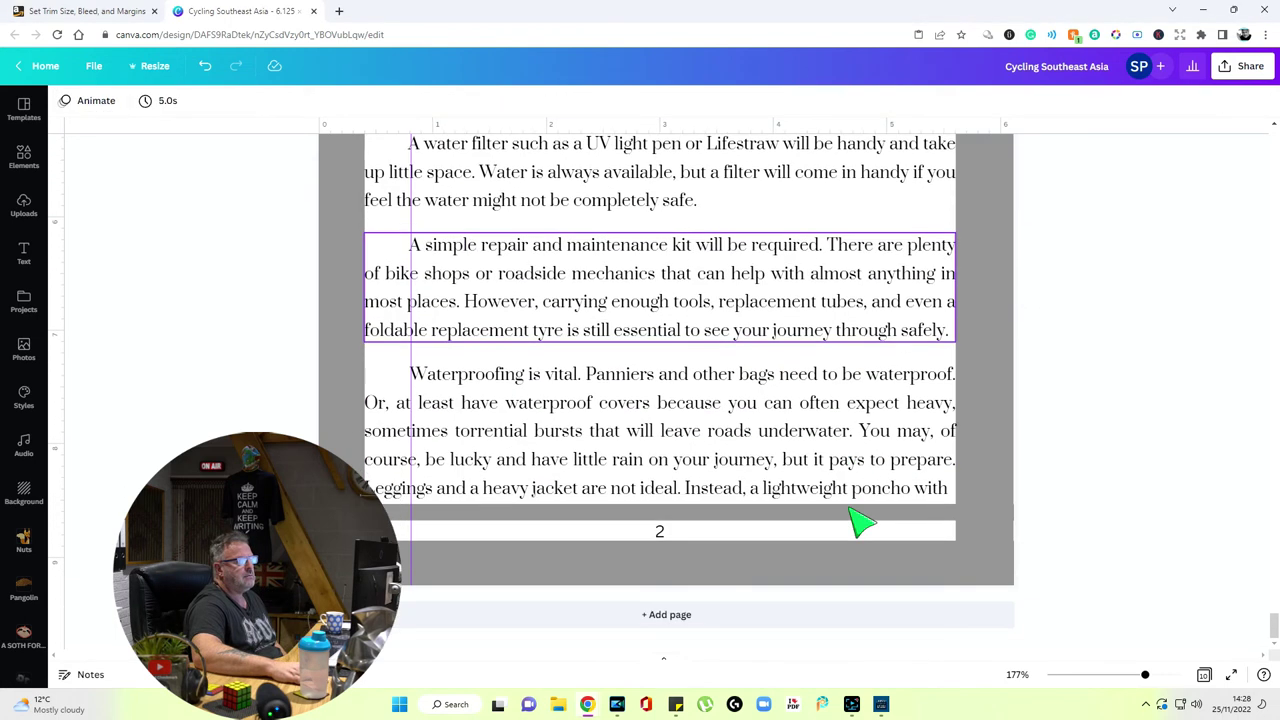
scroll(828, 371, "up", 1)
left_click(811, 371)
left_click_drag(811, 371, 814, 380)
scroll(586, 400, "down", 1)
key("Escape")
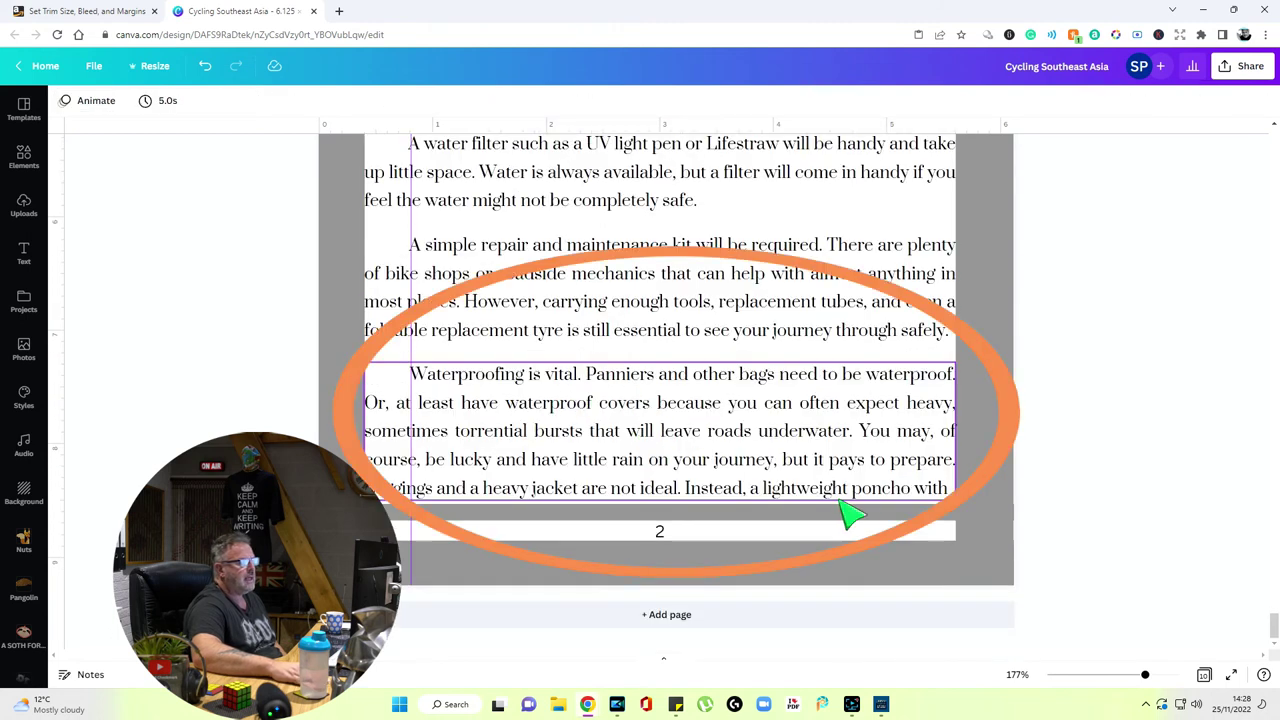
left_click(937, 497)
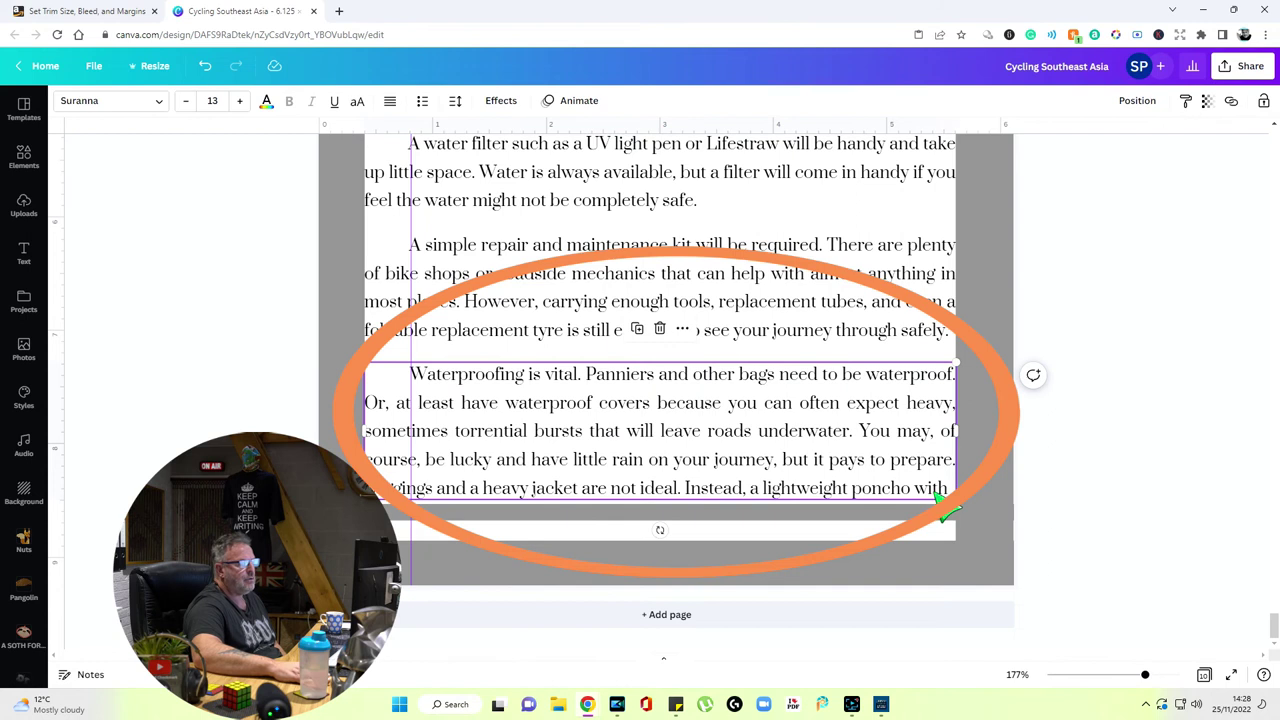
left_click(945, 504)
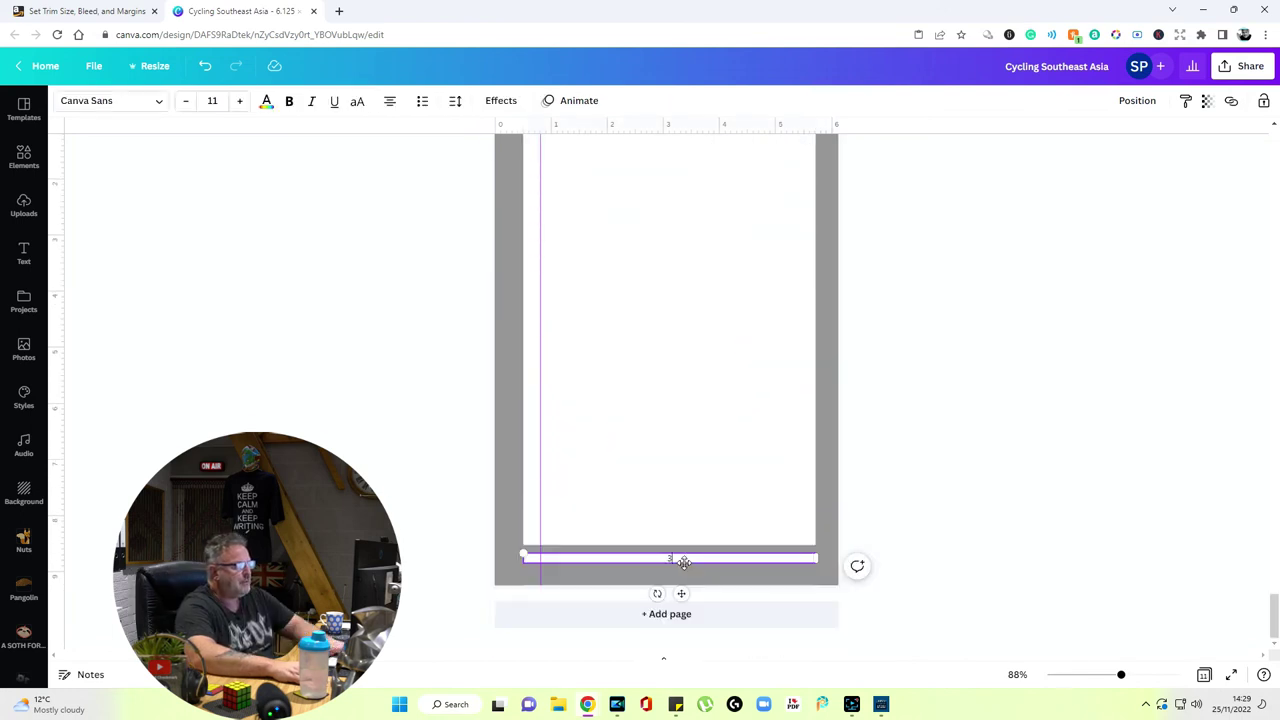
Copy the "Cycling Southeast Asia" header from page 10 to page 11 and align it with that page's upper margin
scroll(770, 409, "up", 10)
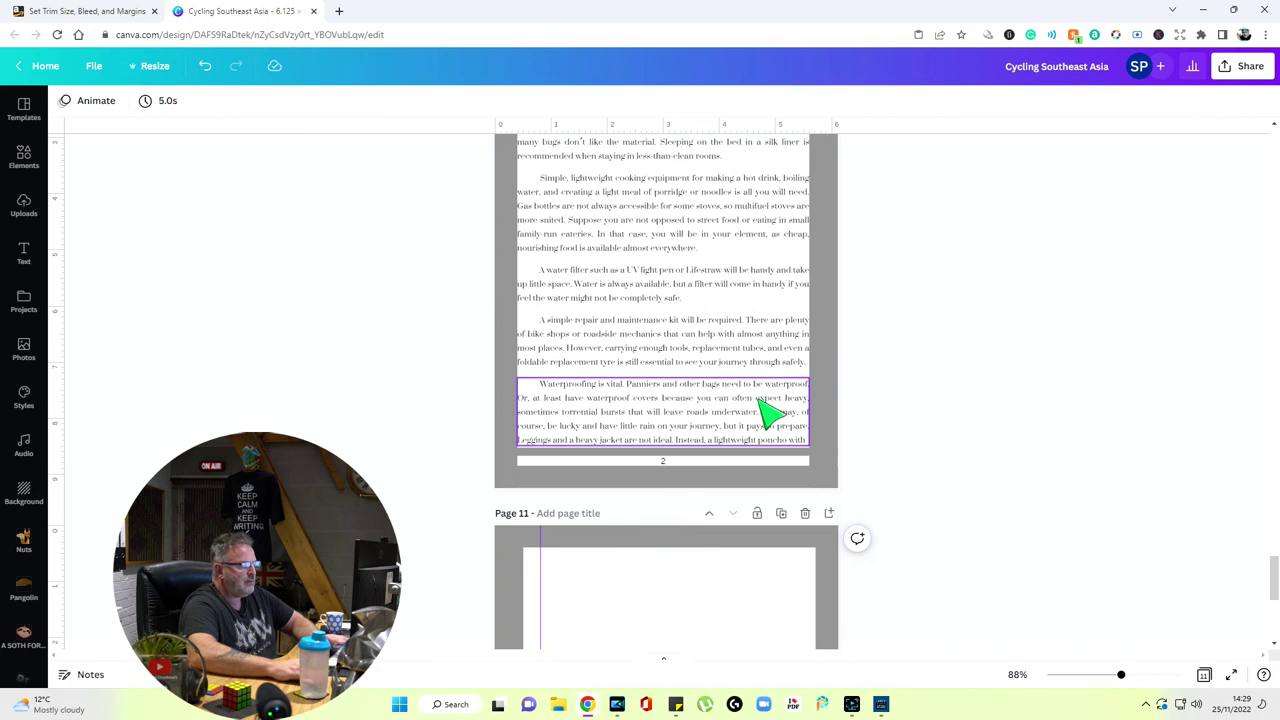
scroll(757, 394, "up", 1)
left_click(736, 275)
right_click(736, 275)
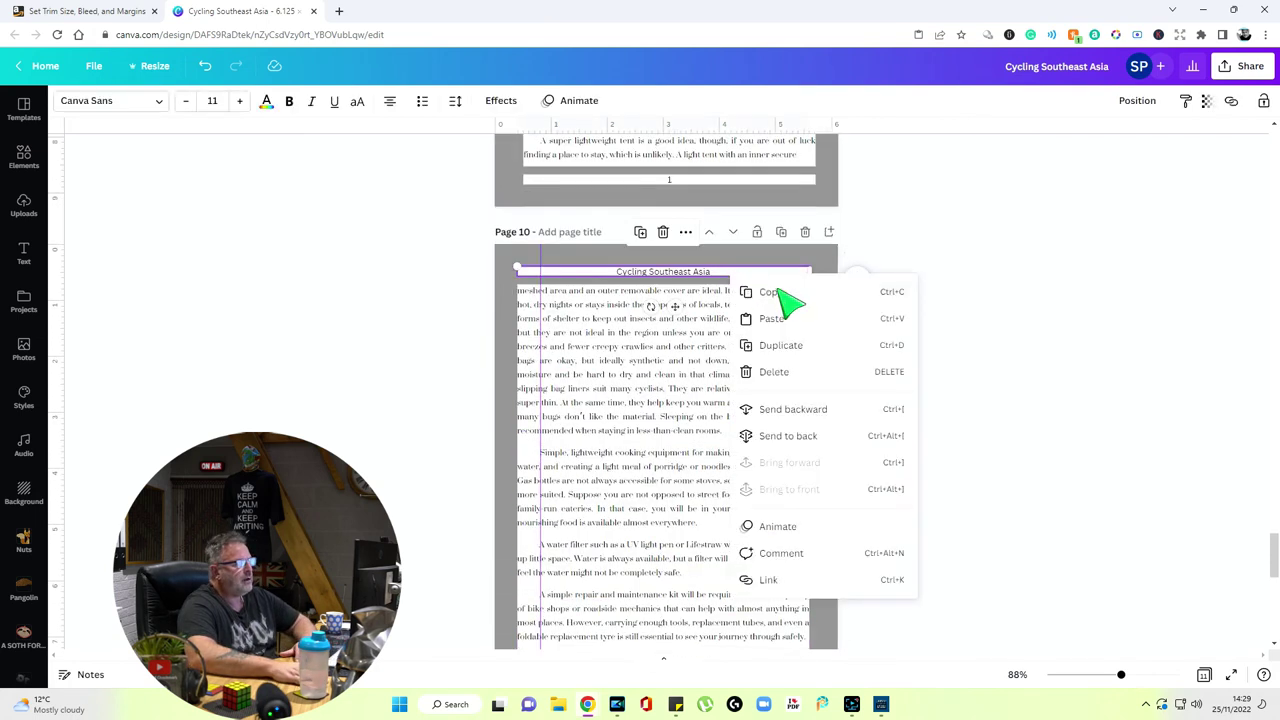
left_click(779, 292)
scroll(790, 340, "down", 5)
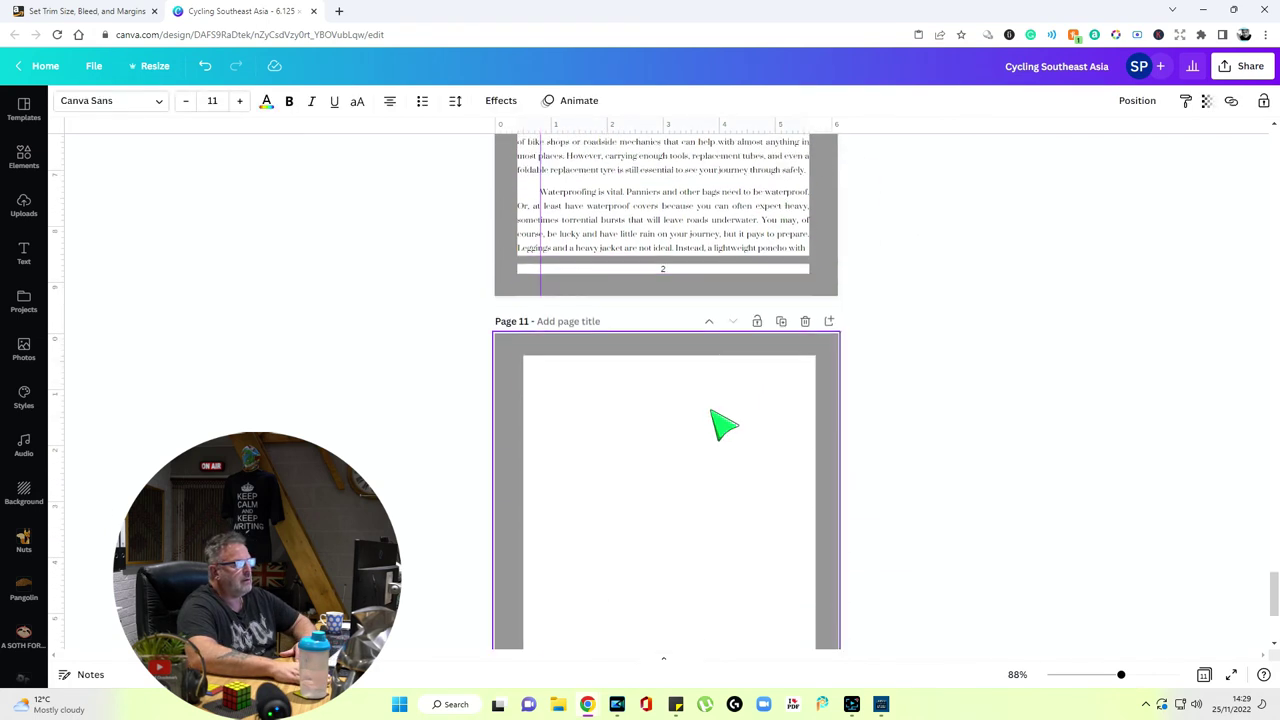
right_click(722, 424)
left_click(756, 455)
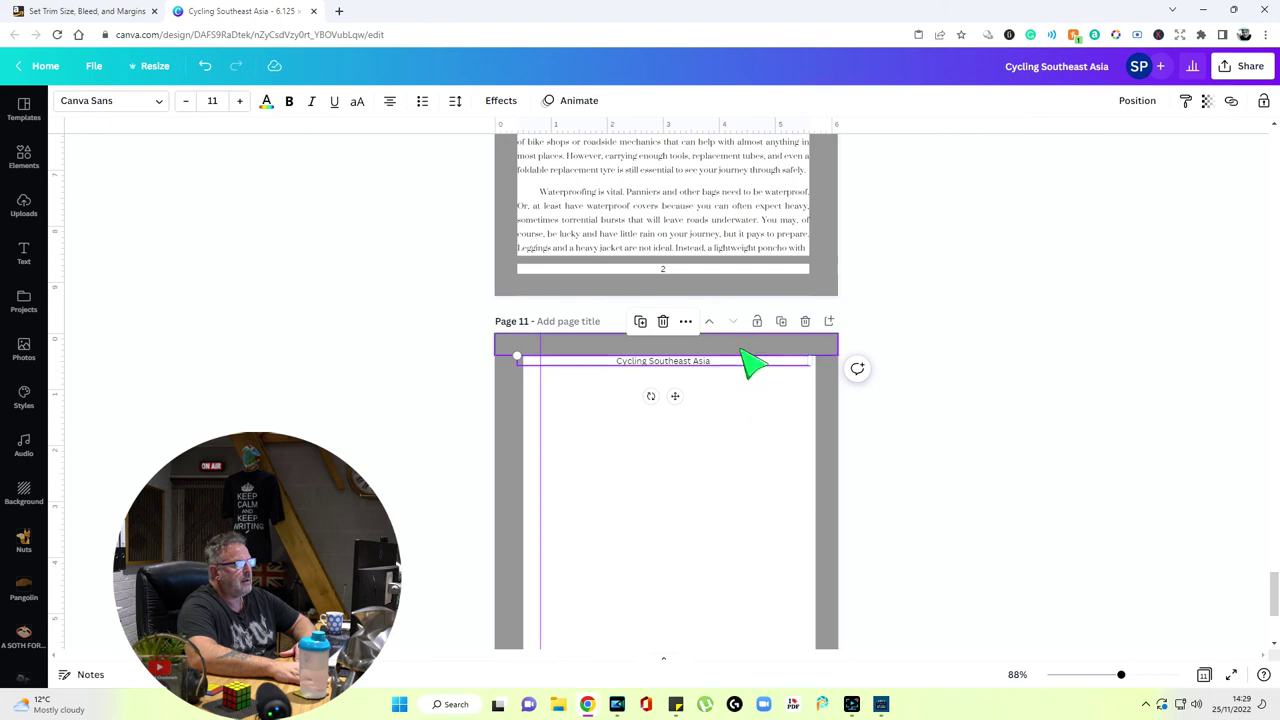
left_click_drag(746, 371, 757, 373)
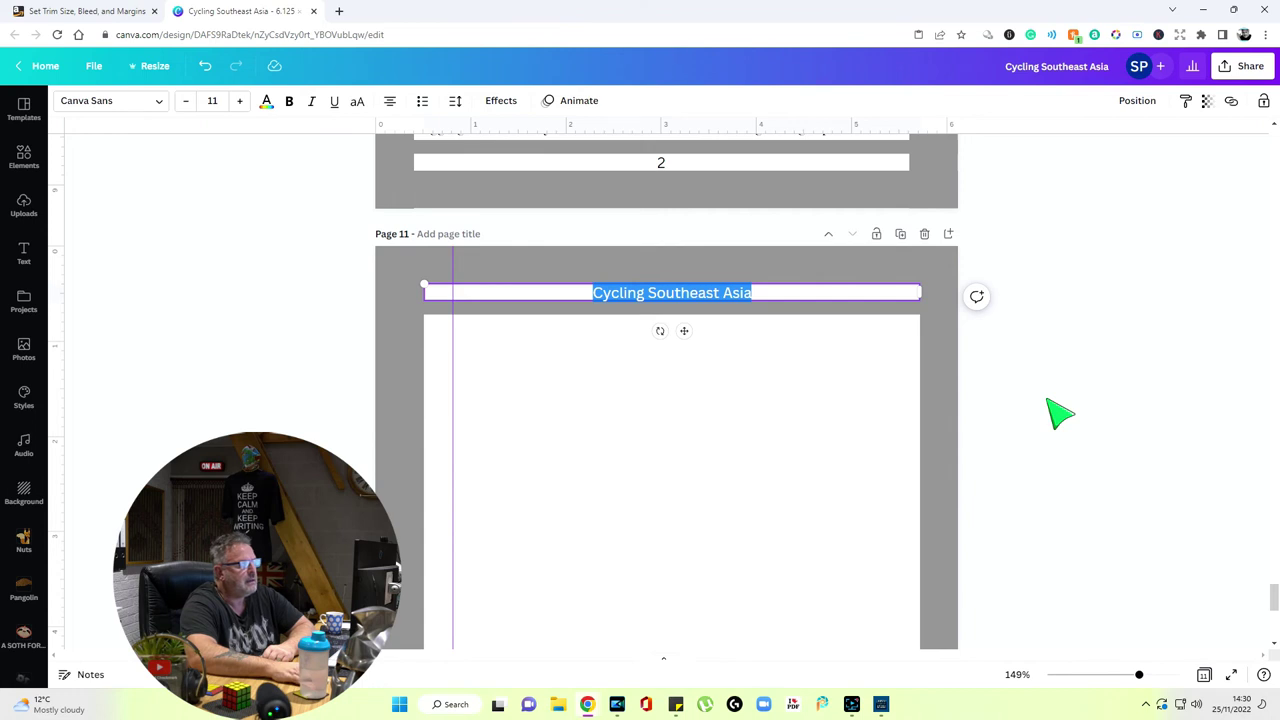
Change the header text on page 11 to "Cycle & Gear"
type("Cycle")
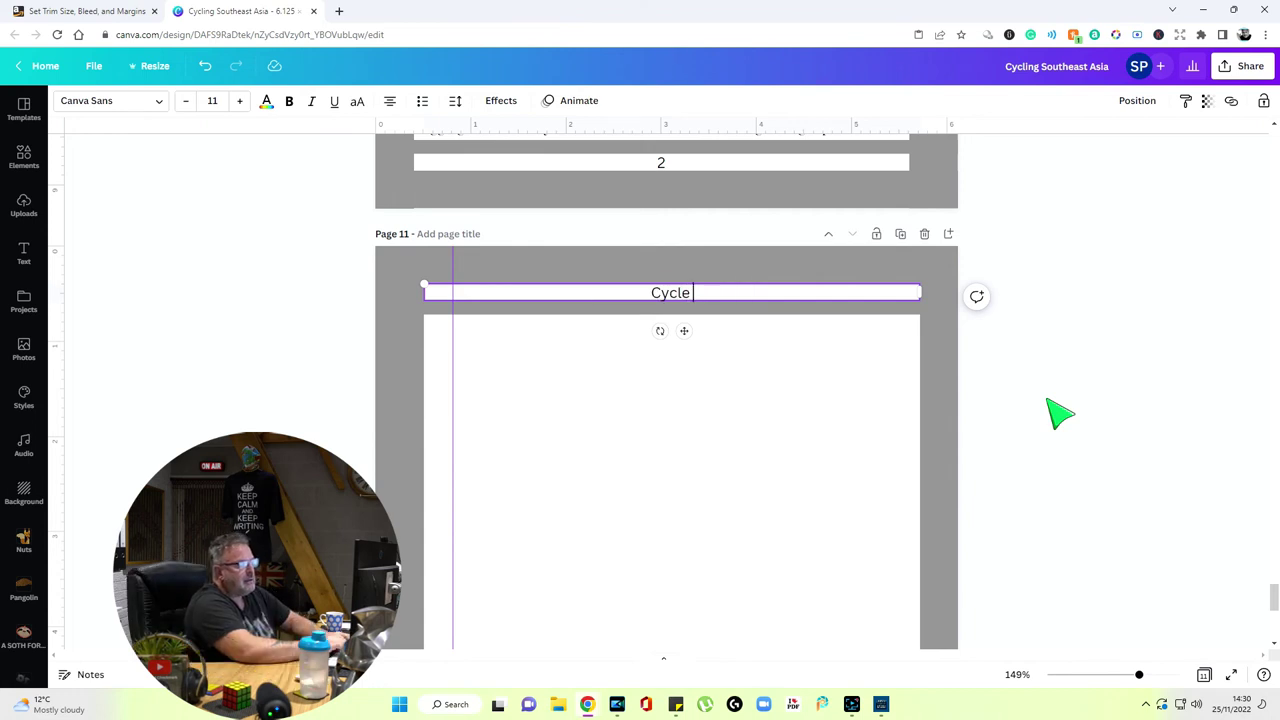
type(" & Gear")
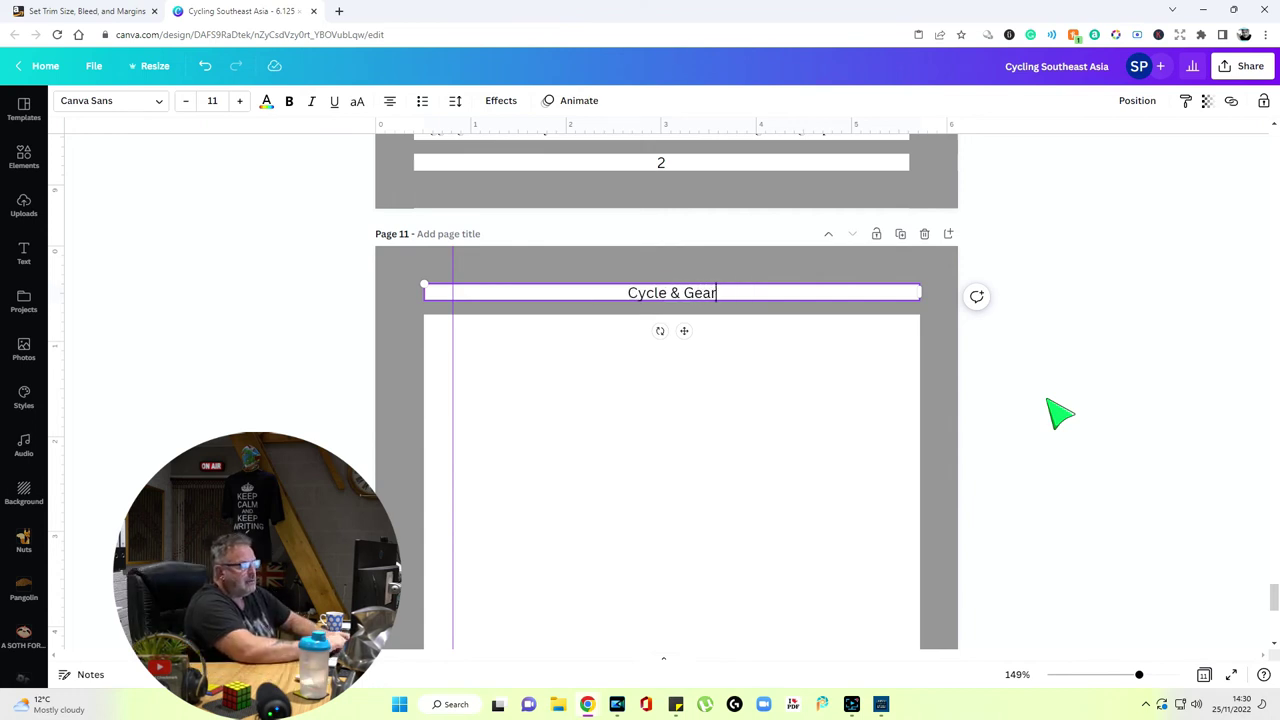
left_click(1048, 402)
Copy page 10's last paragraph, paste it on page 11 and place it within the margins directly beneath the "Cycle & Gear" header's divider
scroll(880, 410, "down", 5)
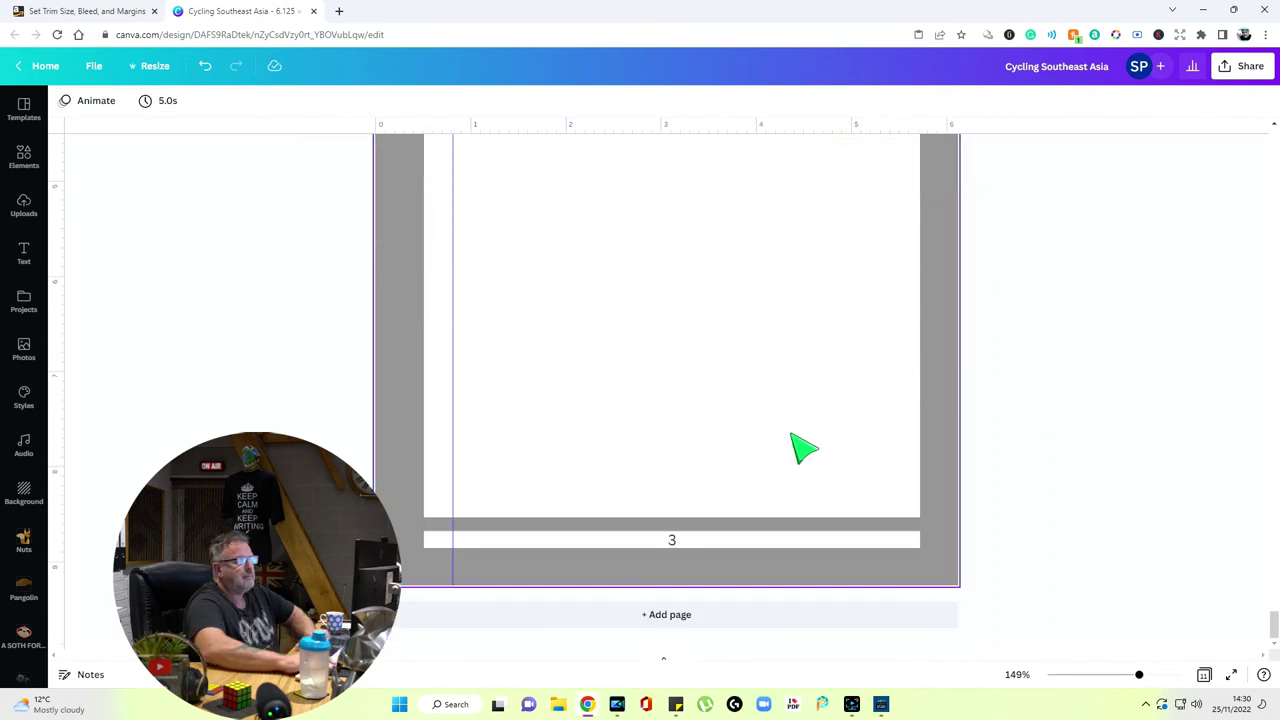
scroll(900, 435, "up", 6)
scroll(1024, 428, "up", 2)
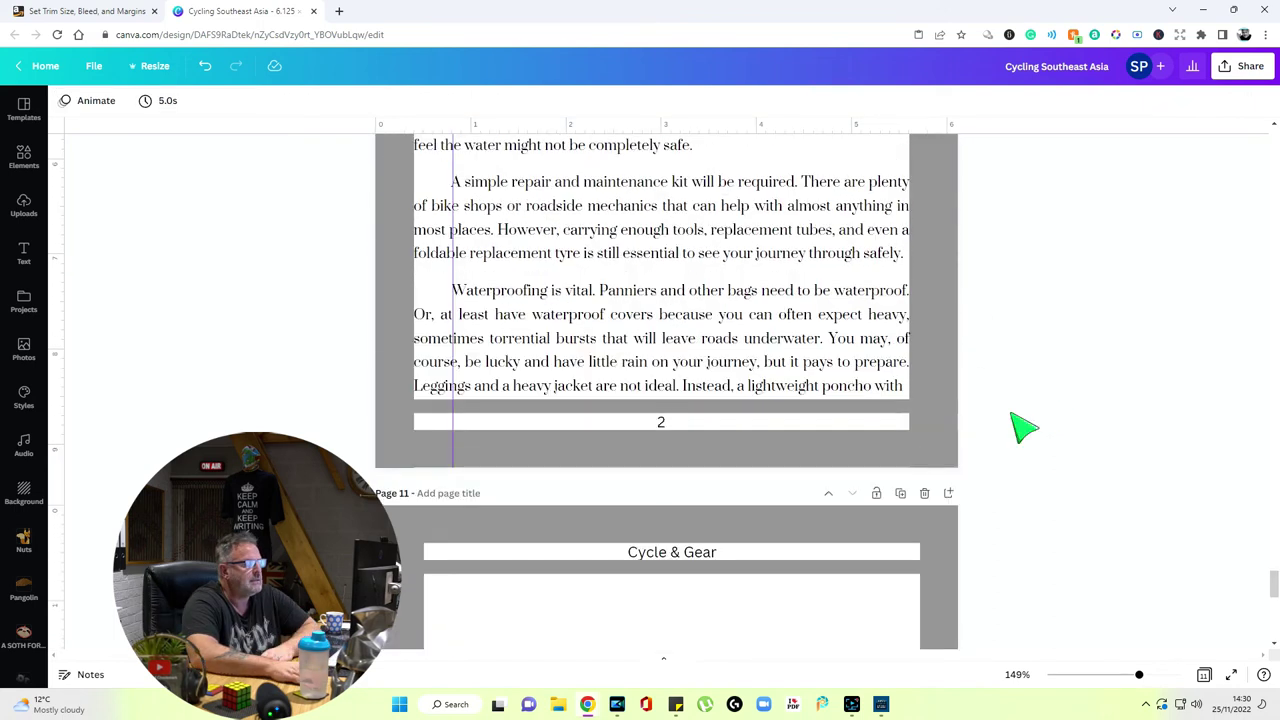
left_click(606, 354)
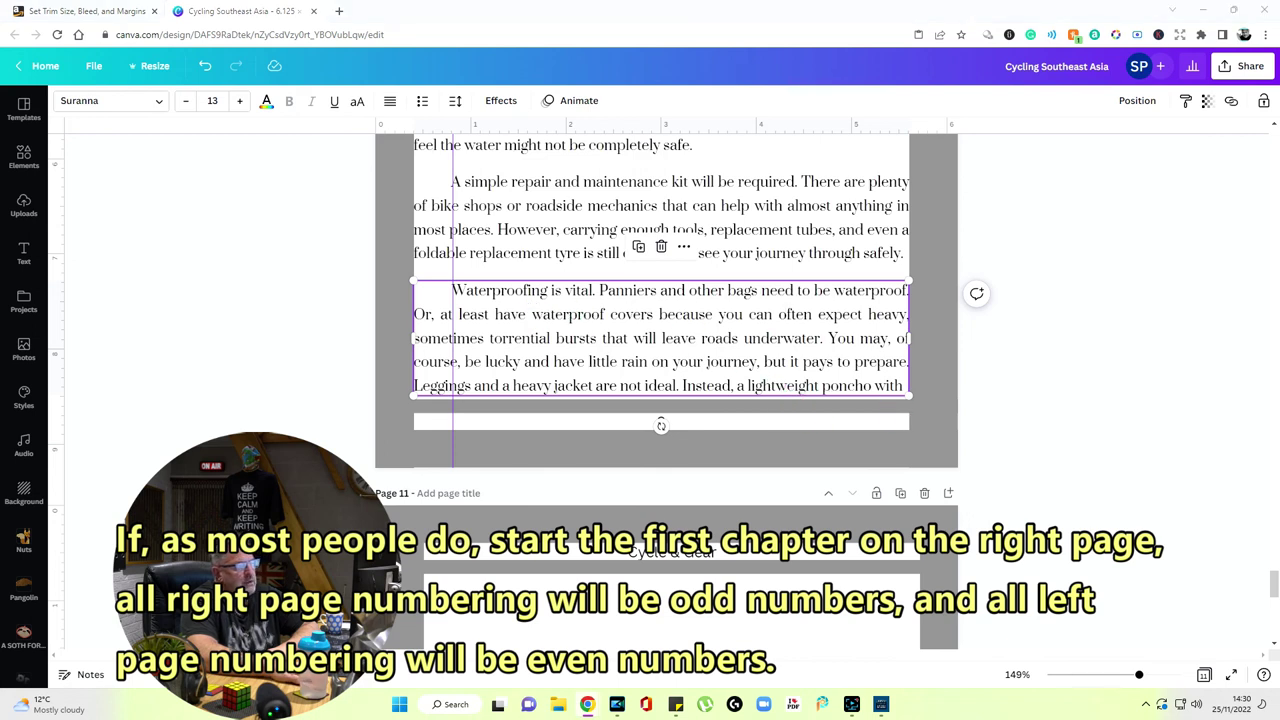
right_click(606, 354)
left_click(1020, 343)
left_click(763, 349)
scroll(816, 378, "down", 7)
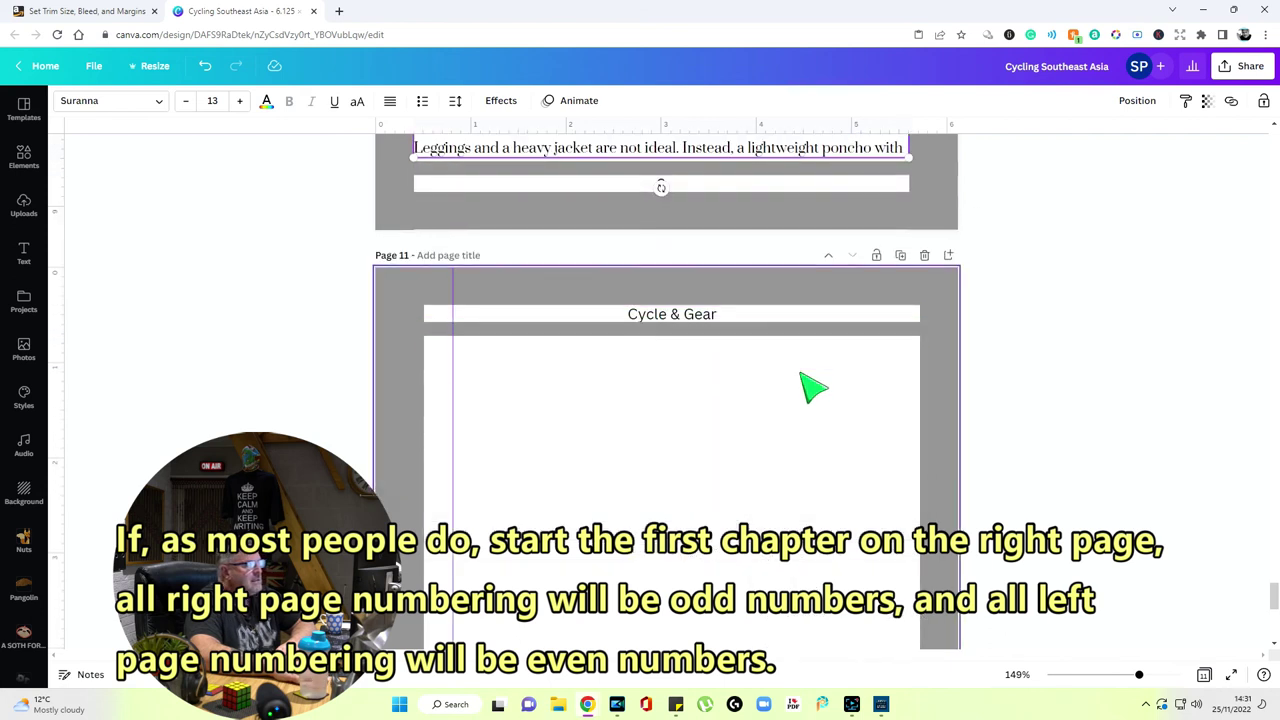
right_click(751, 334)
scroll(818, 378, "up", 3)
left_click(712, 365)
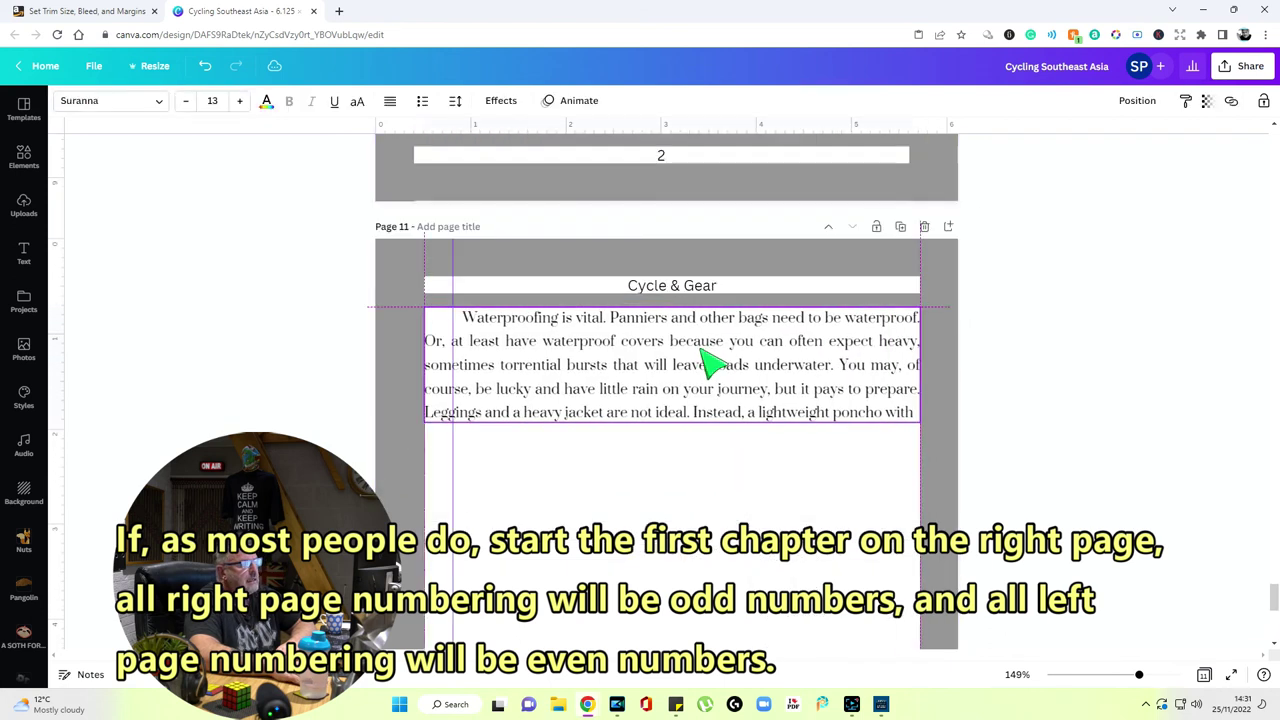
key("Escape")
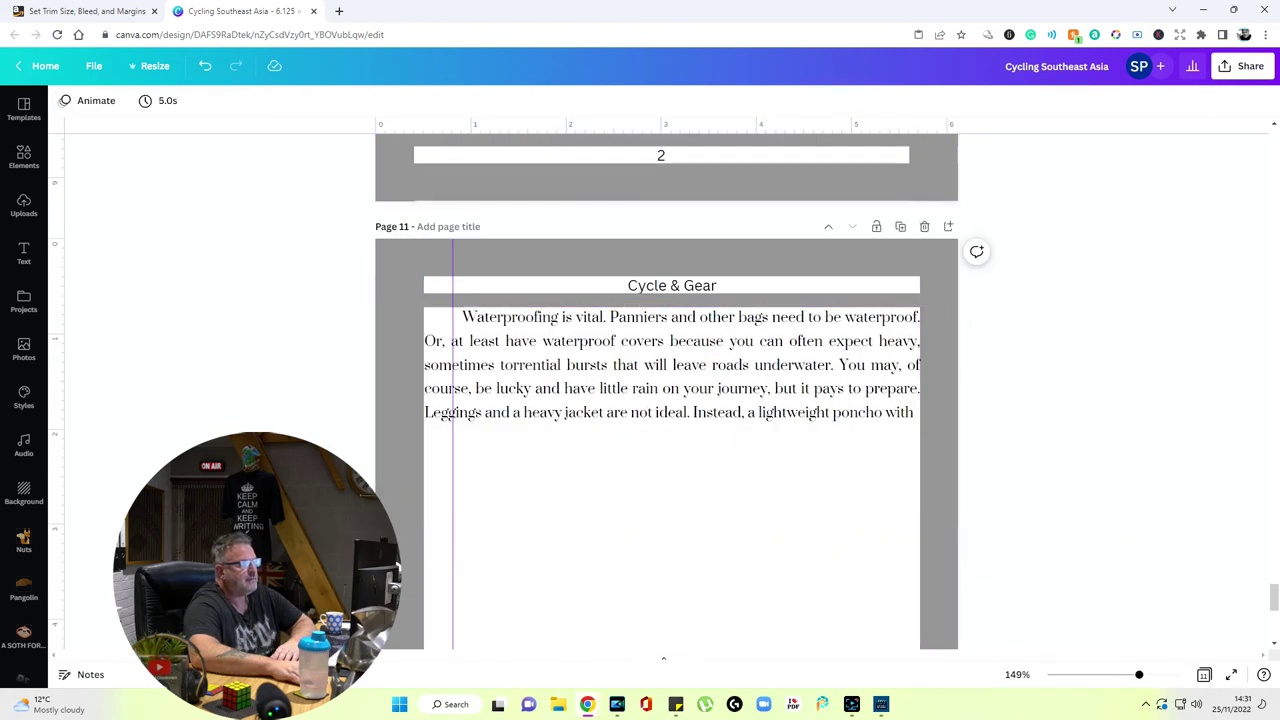
Replace the page 11 paragraph with the continuation starting "waist ties will do just fine" and remove its first-line indent
key("ctrl+v")
key("BackSpace")
key("BackSpace")
key("BackSpace")
key("BackSpace")
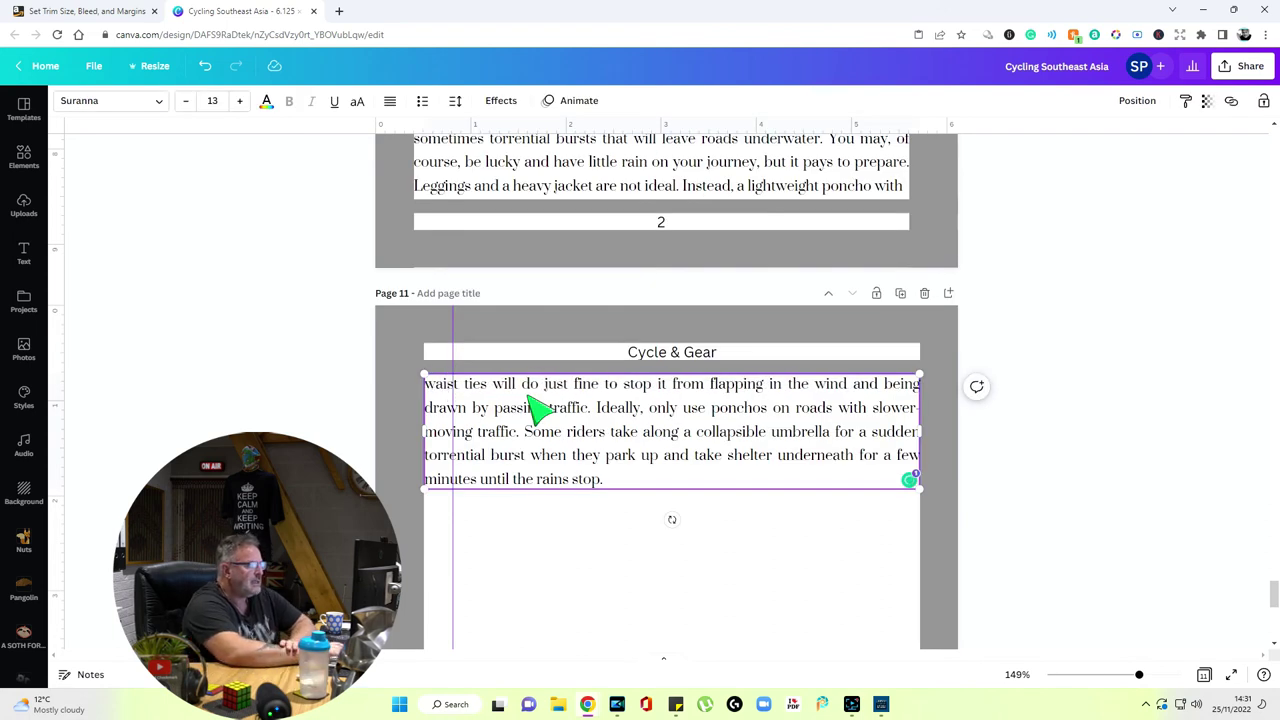
left_click(640, 571)
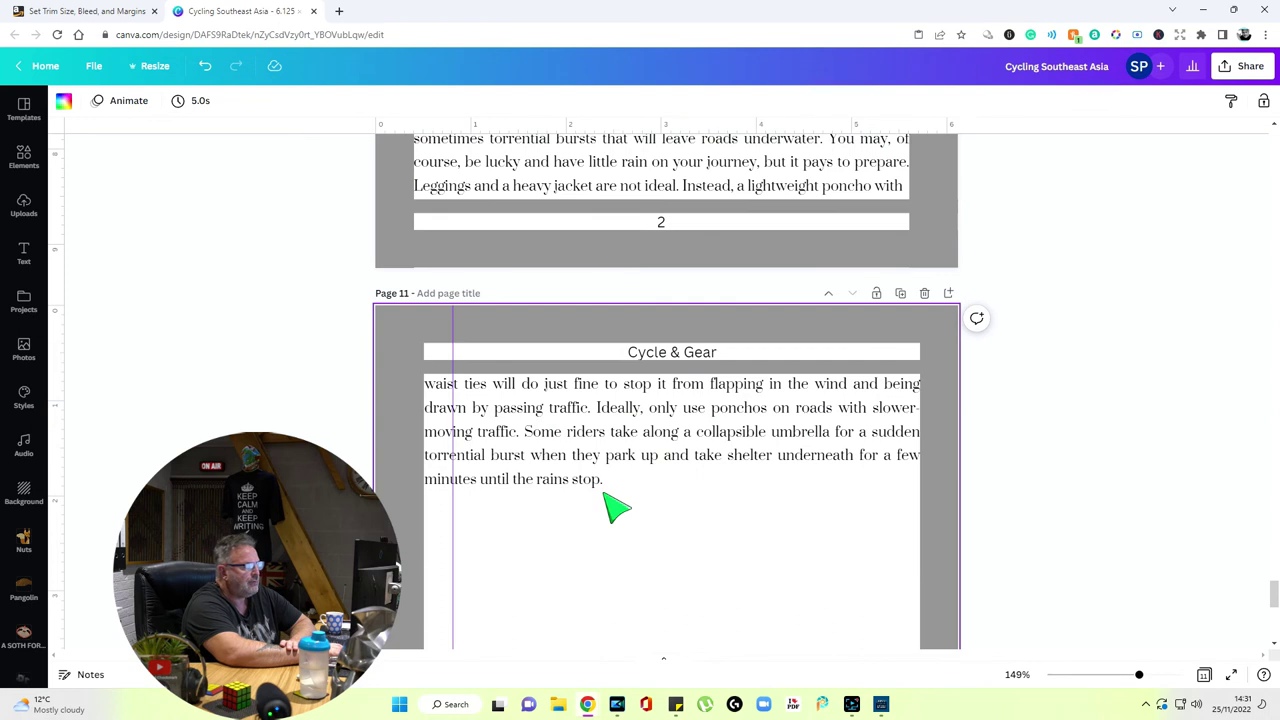
scroll(617, 510, "up", 2)
scroll(597, 534, "down", 2)
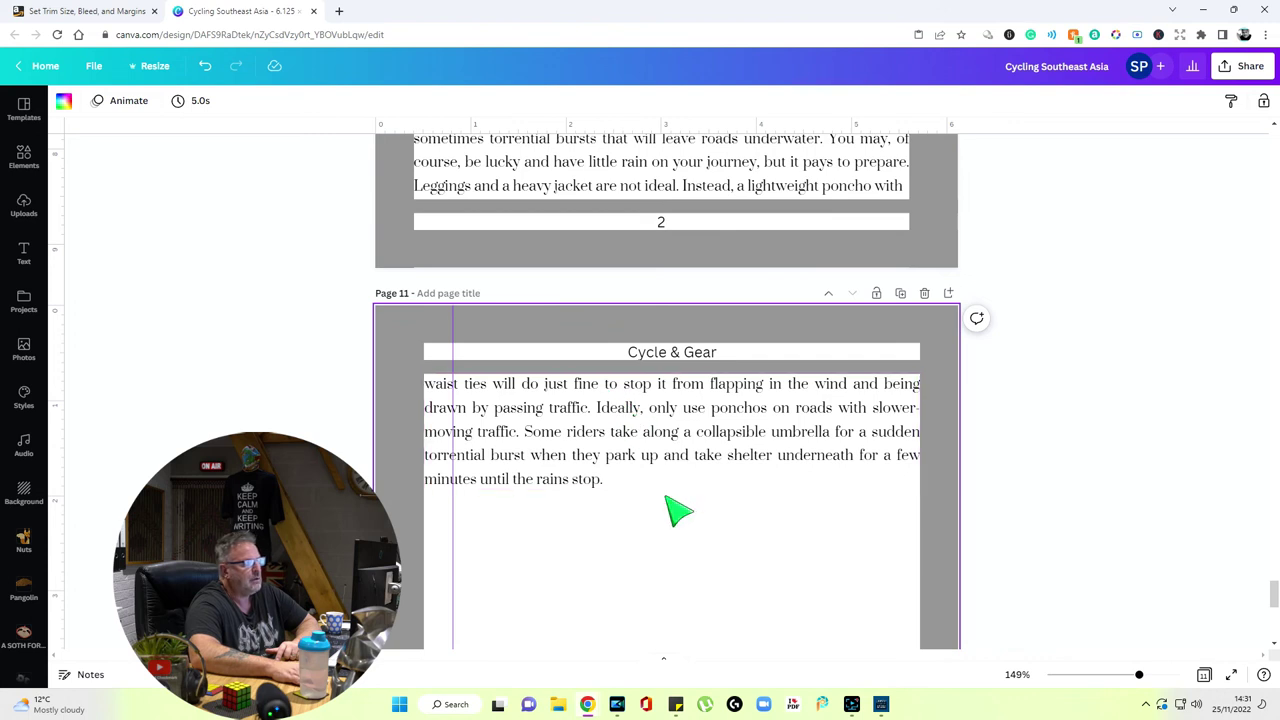
Copy page 10's last paragraph, paste it on page 11 and place it directly beneath the "waist ties" paragraph
scroll(700, 440, "up", 2)
right_click(688, 368)
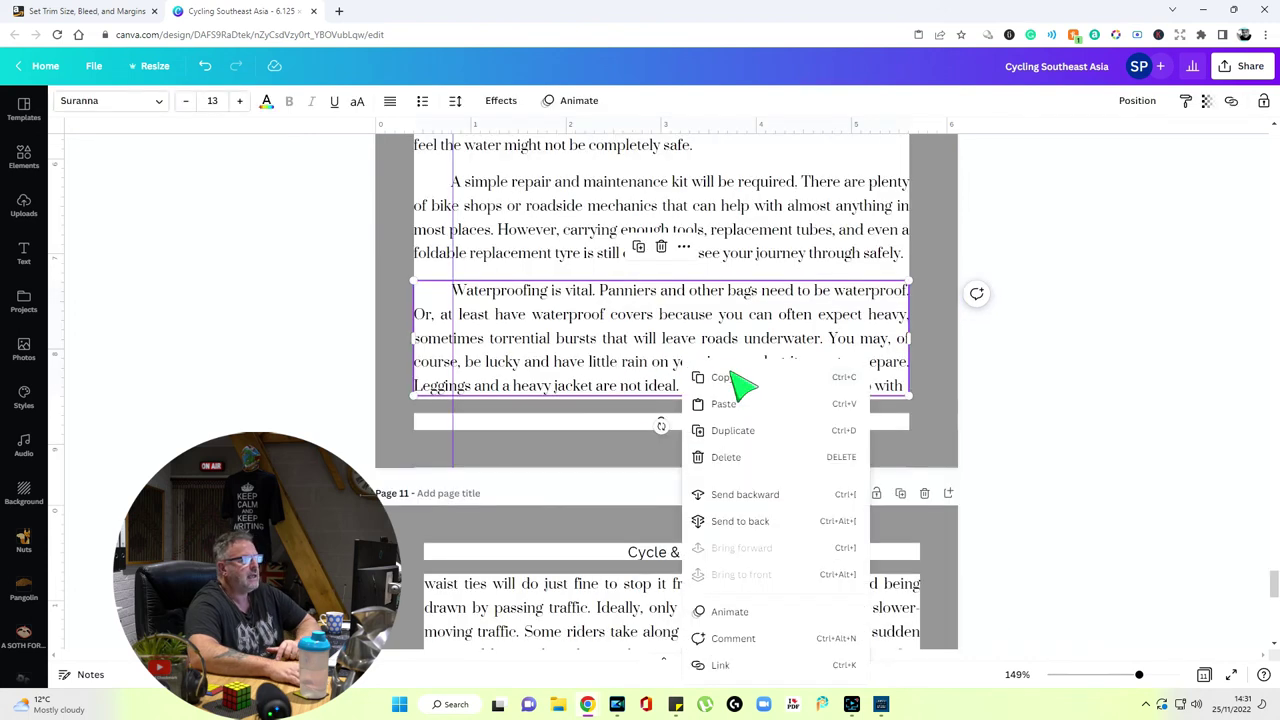
left_click(738, 382)
scroll(748, 405, "down", 4)
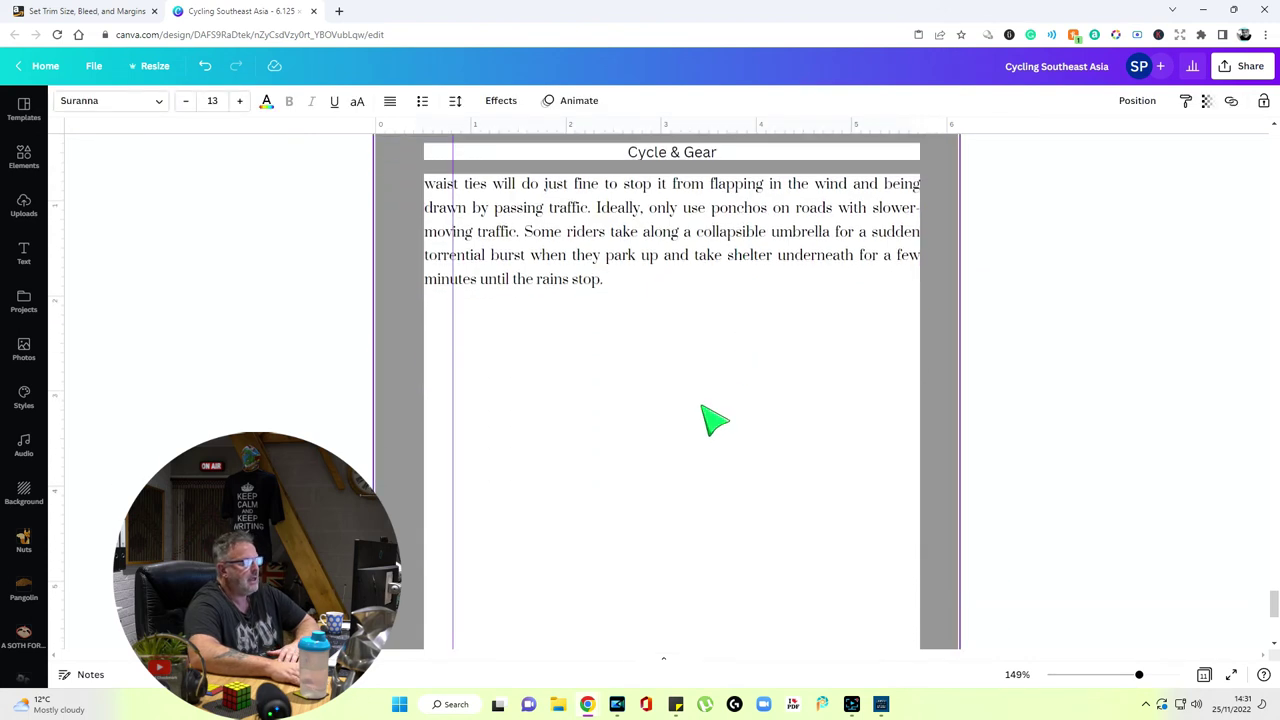
right_click(710, 414)
left_click(745, 451)
left_click_drag(706, 414, 724, 386)
Duplicate page 10 and move the copy behind page 11 as page 12
scroll(724, 386, "up", 2)
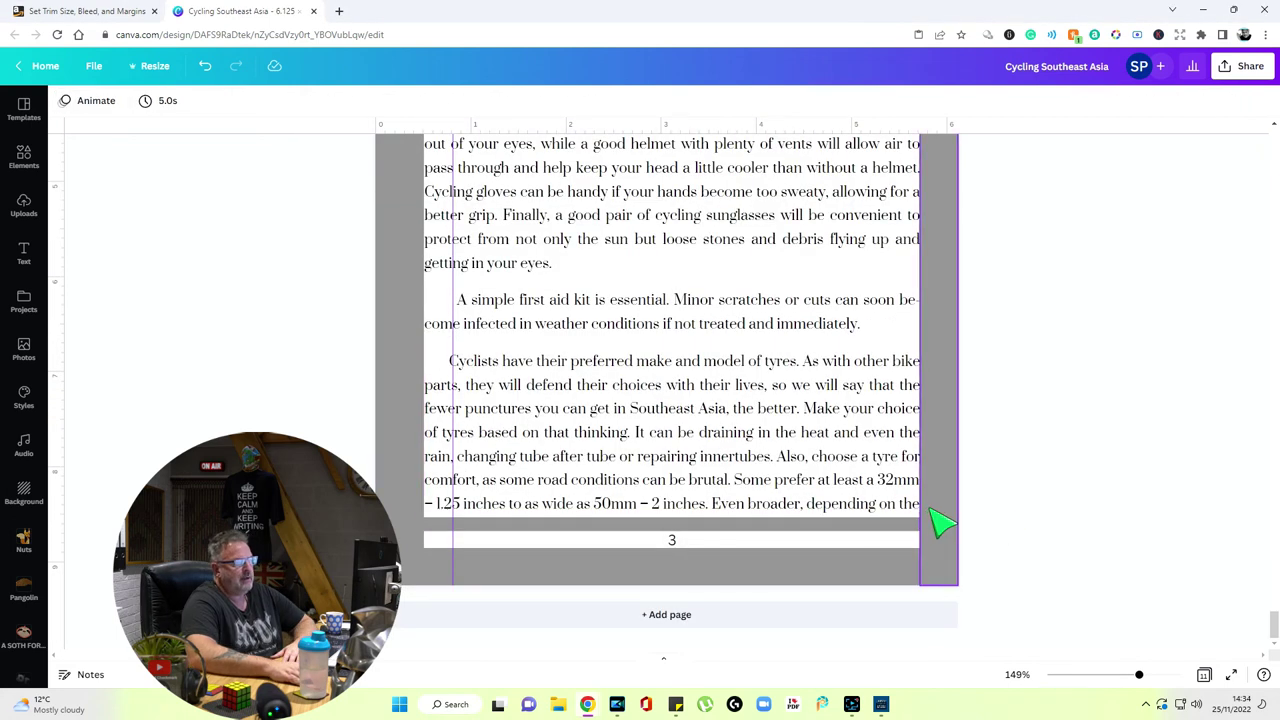
scroll(997, 477, "up", 3)
scroll(997, 477, "down", 3)
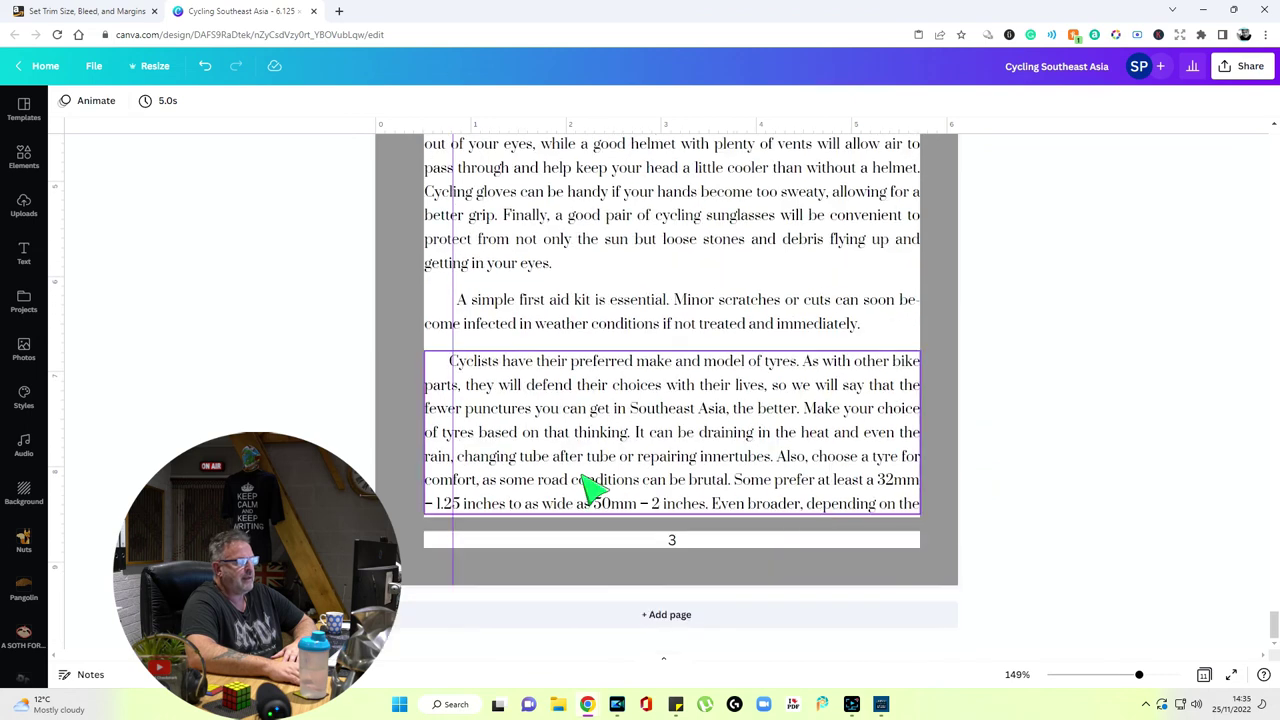
left_click(426, 428)
scroll(857, 434, "up", 10)
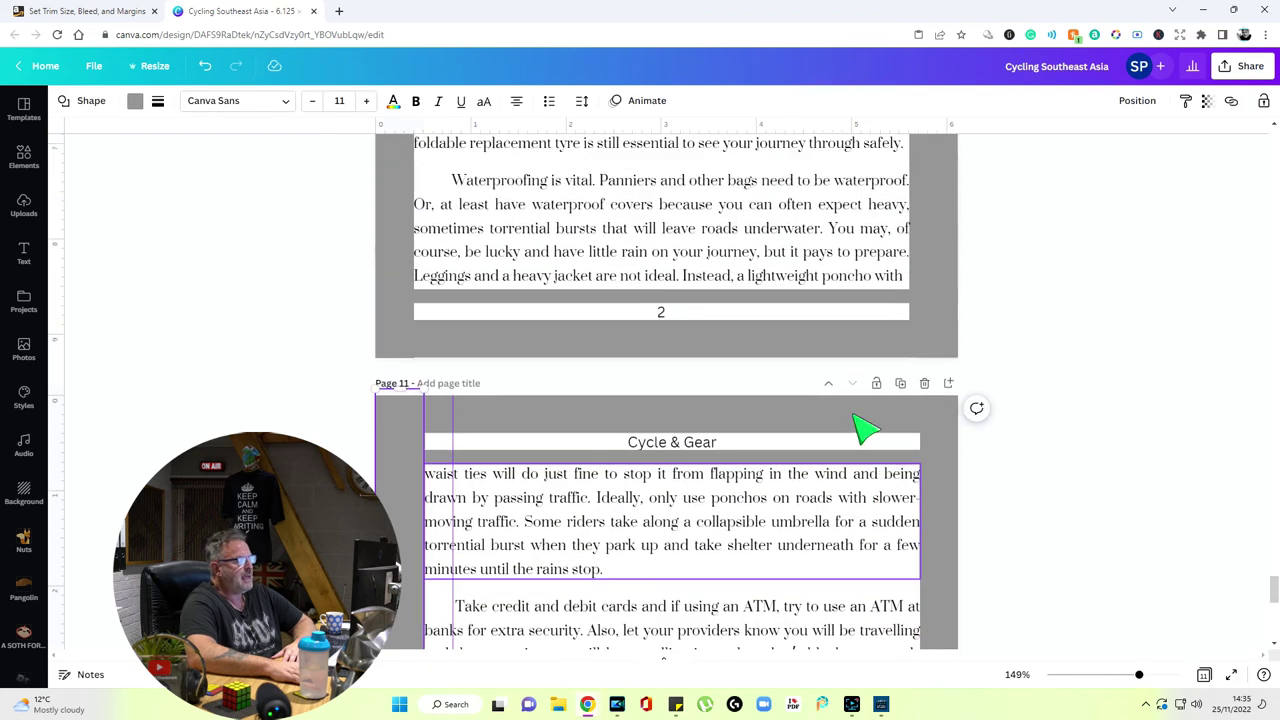
scroll(895, 405, "up", 10)
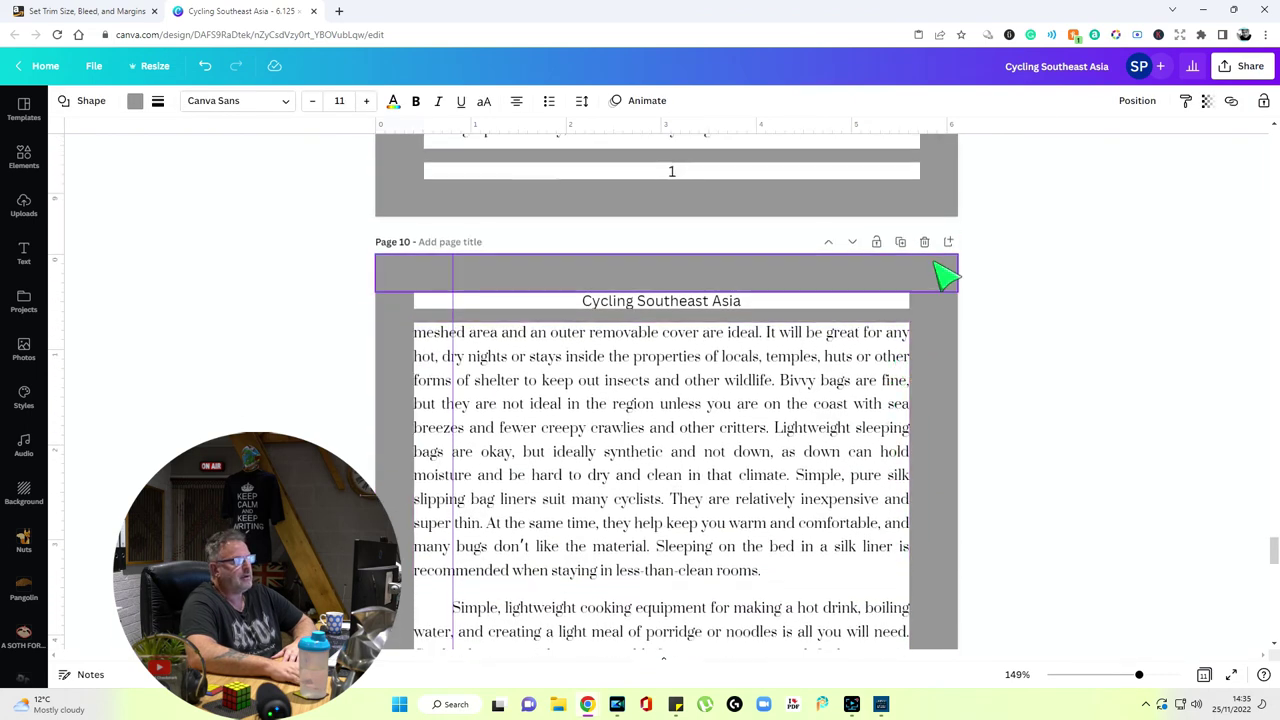
left_click(900, 242)
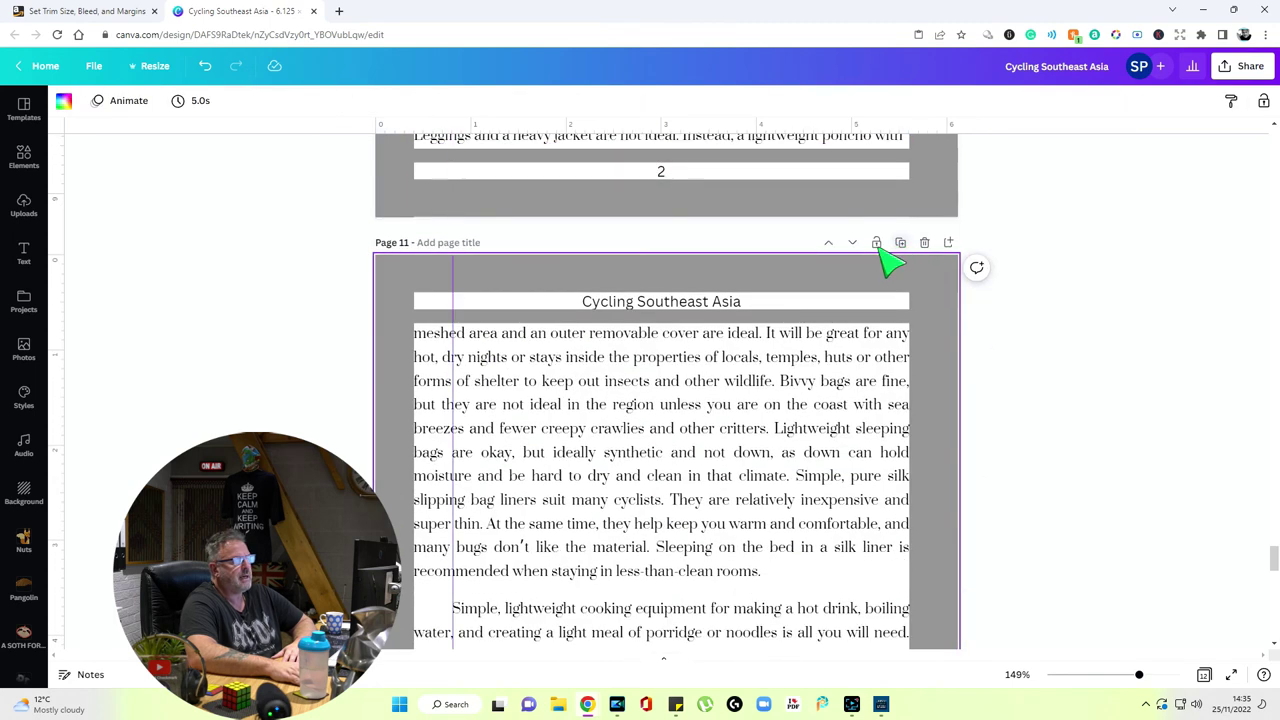
left_click(852, 242)
Clear the copied body paragraphs and the footer number from page 12
scroll(1250, 610, "down", 5)
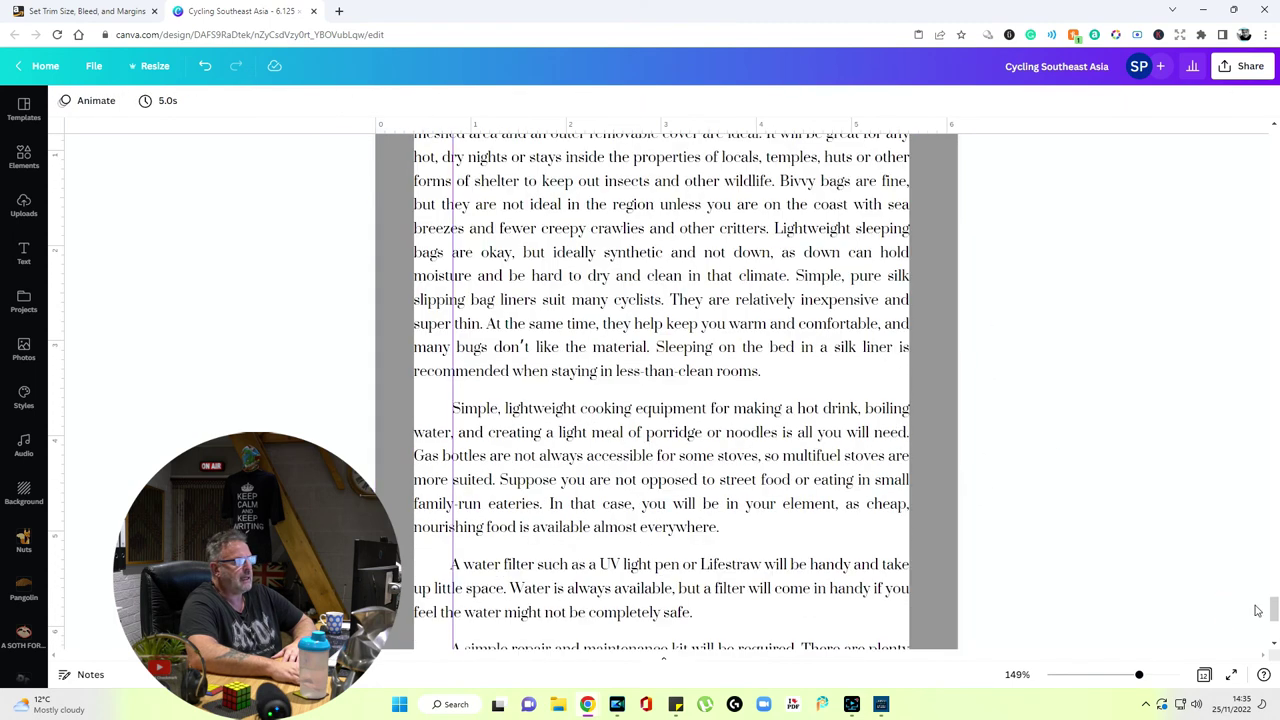
left_click_drag(1274, 613, 1274, 580)
left_click(657, 540)
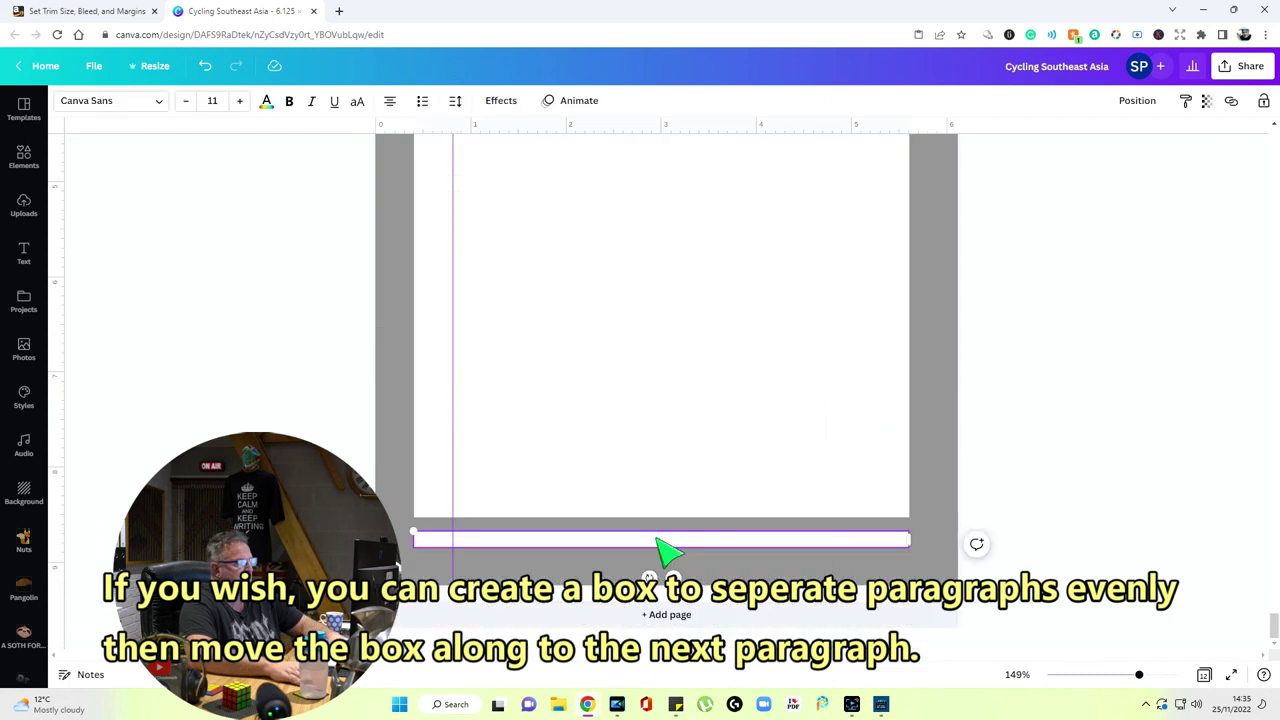
left_click(1075, 397)
Replace the "A water filter" paragraph beneath page 12's header with the unindented continuation starting "the terrain planned"
scroll(1075, 397, "down", 3)
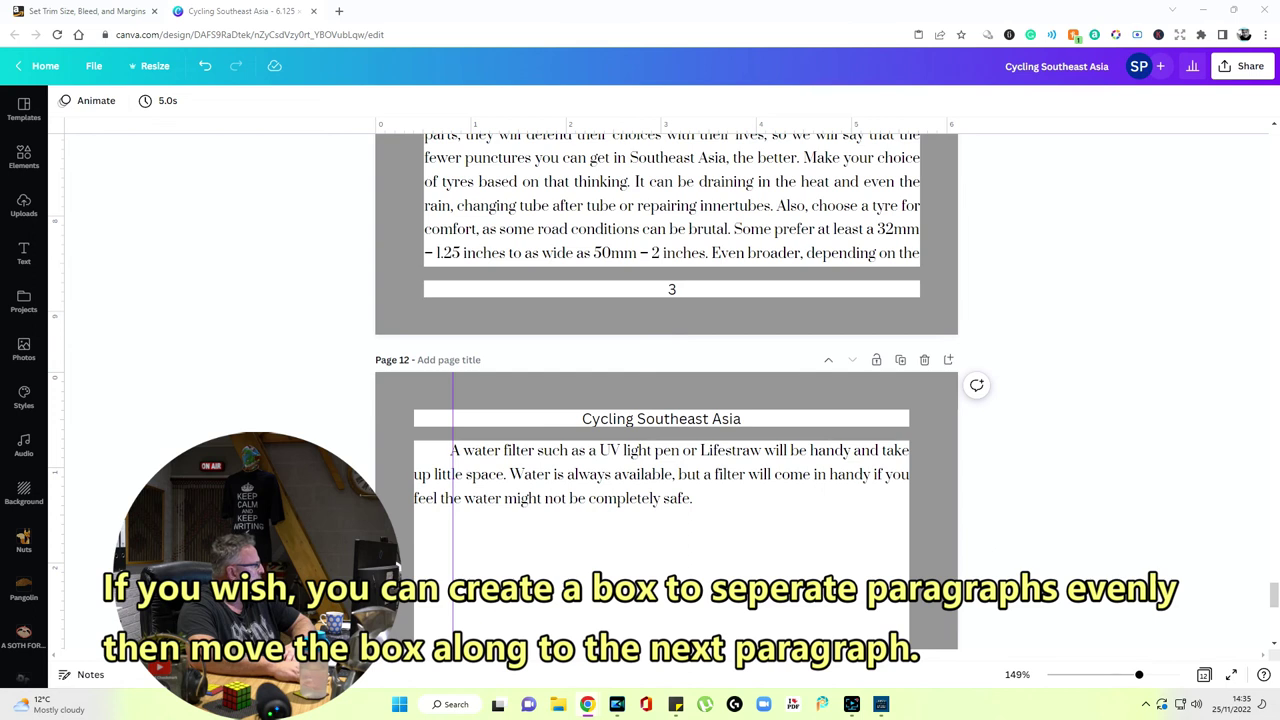
left_click(515, 480)
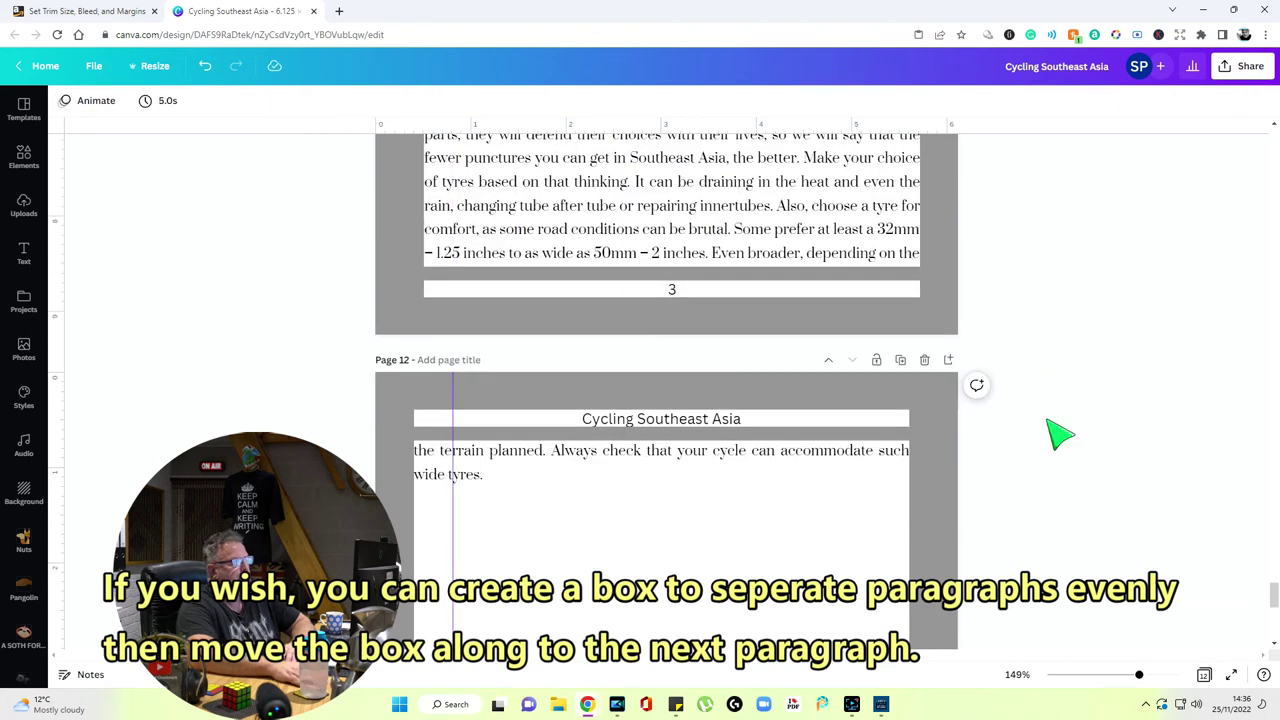
left_click(850, 462)
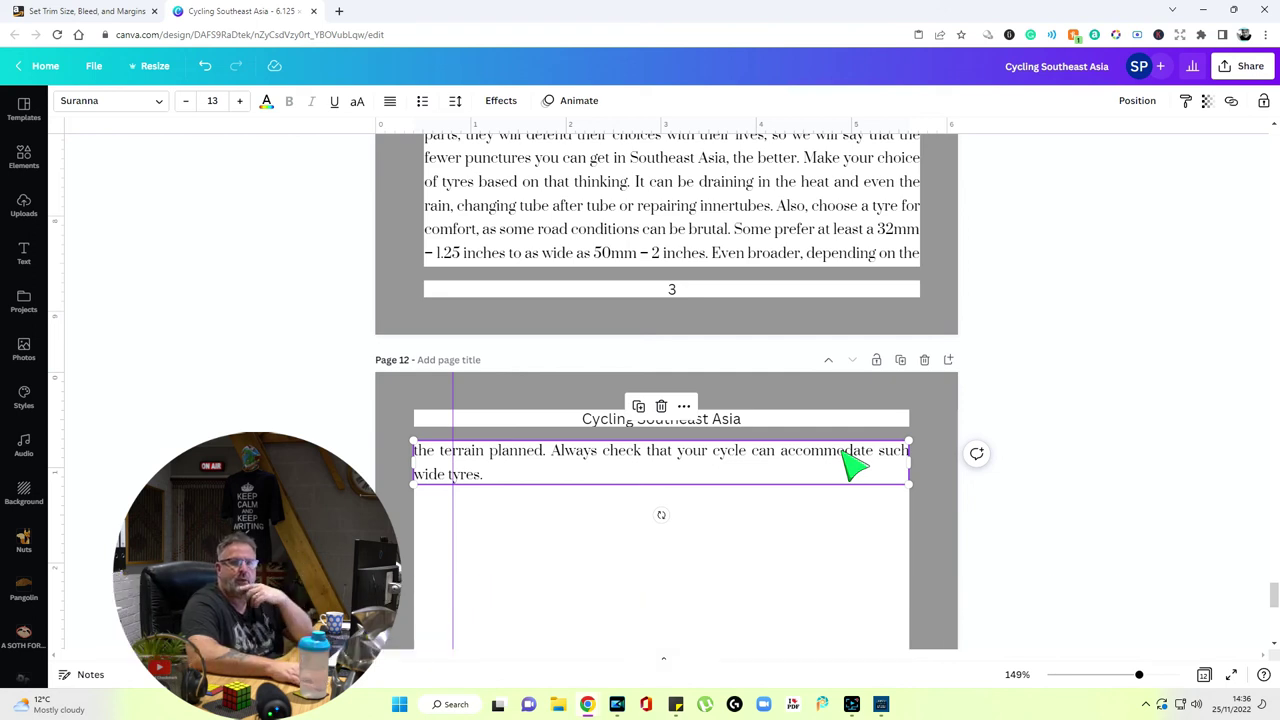
left_click(712, 576)
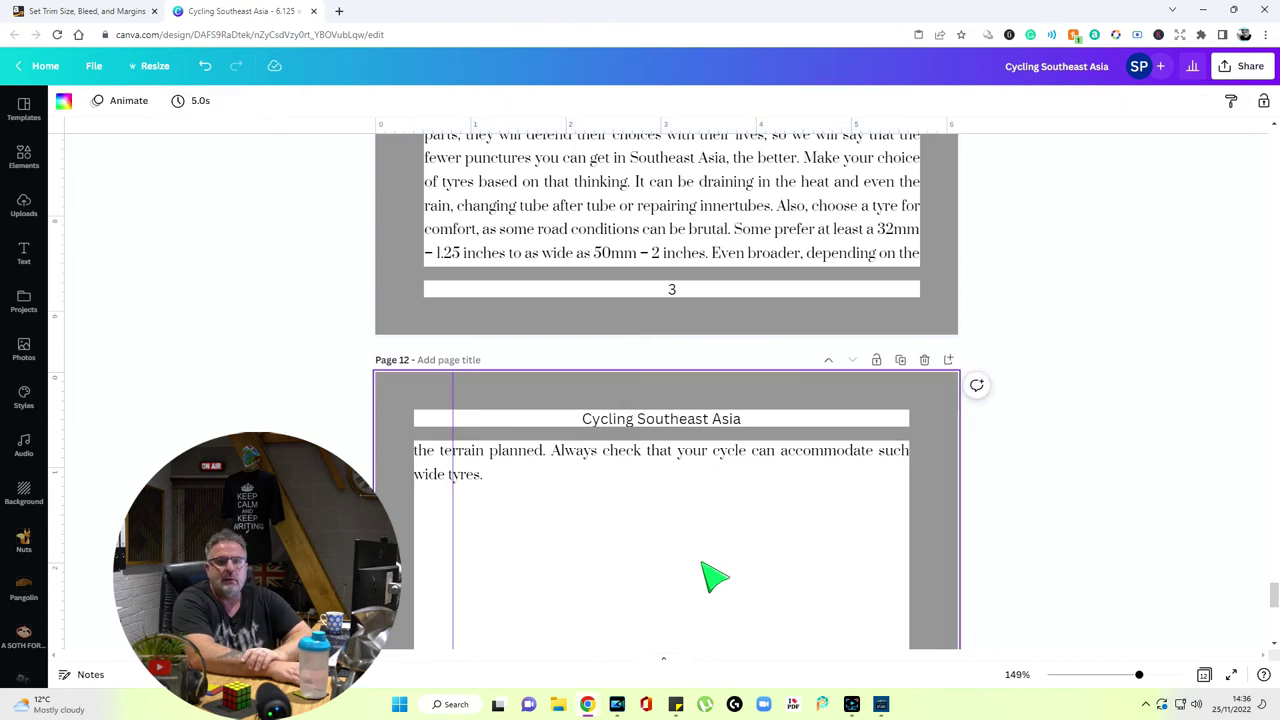
Fill the second paragraph on page 12 with the indented text starting "So we now come to the cycle"
scroll(650, 550, "down", 1)
scroll(650, 551, "down", 2)
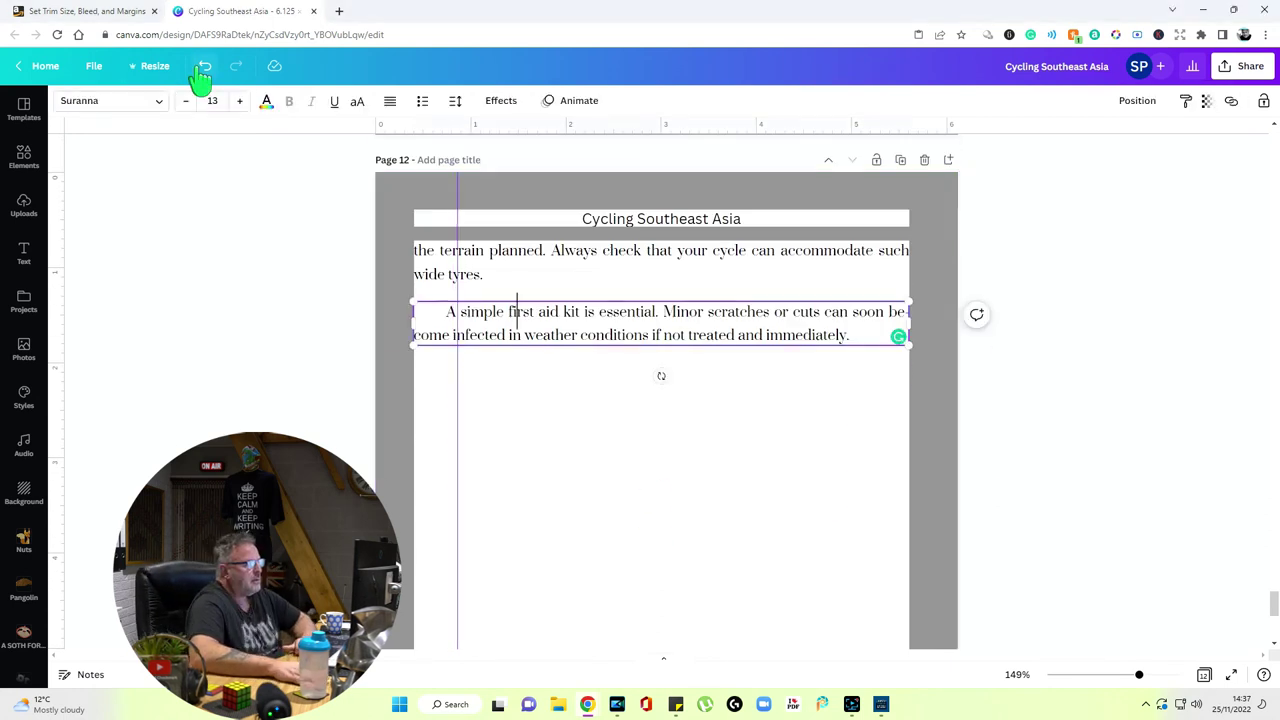
type("So we now come to the cycle. Trikes, recumbents, touring bikes, expedition or electric-assisted will all do the job. However, electric-assisted bikes will struggle if you hope to find campsites to charge the batteries overnight. Campgrounds exist but are few and far between, and those that do exist might not have any way of charging batteries. Electric-assisted bikes are ideal for those planning to locate rooms each night, which are plentiful.")
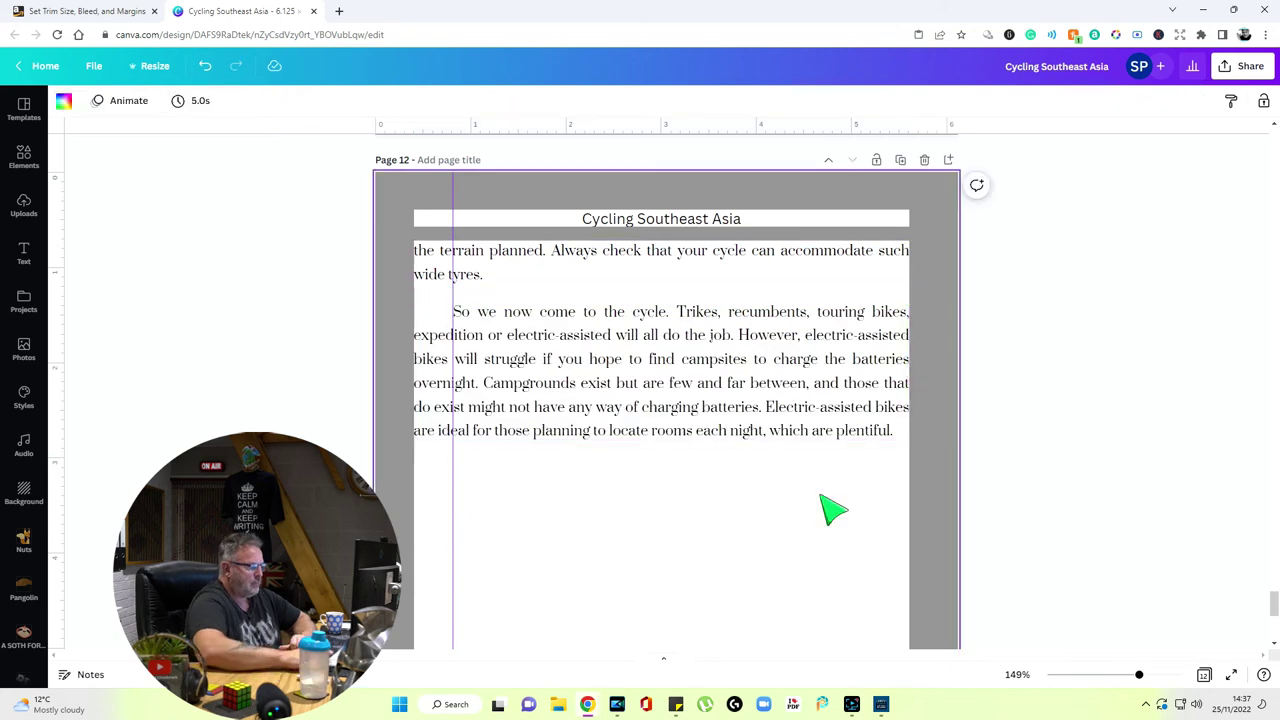
Duplicate the "So we now come to the cycle" paragraph beneath itself and replace the copy's text with the one starting "Expedition and mountain bikes"
right_click(737, 400)
left_click(800, 402)
left_click_drag(714, 477, 737, 531)
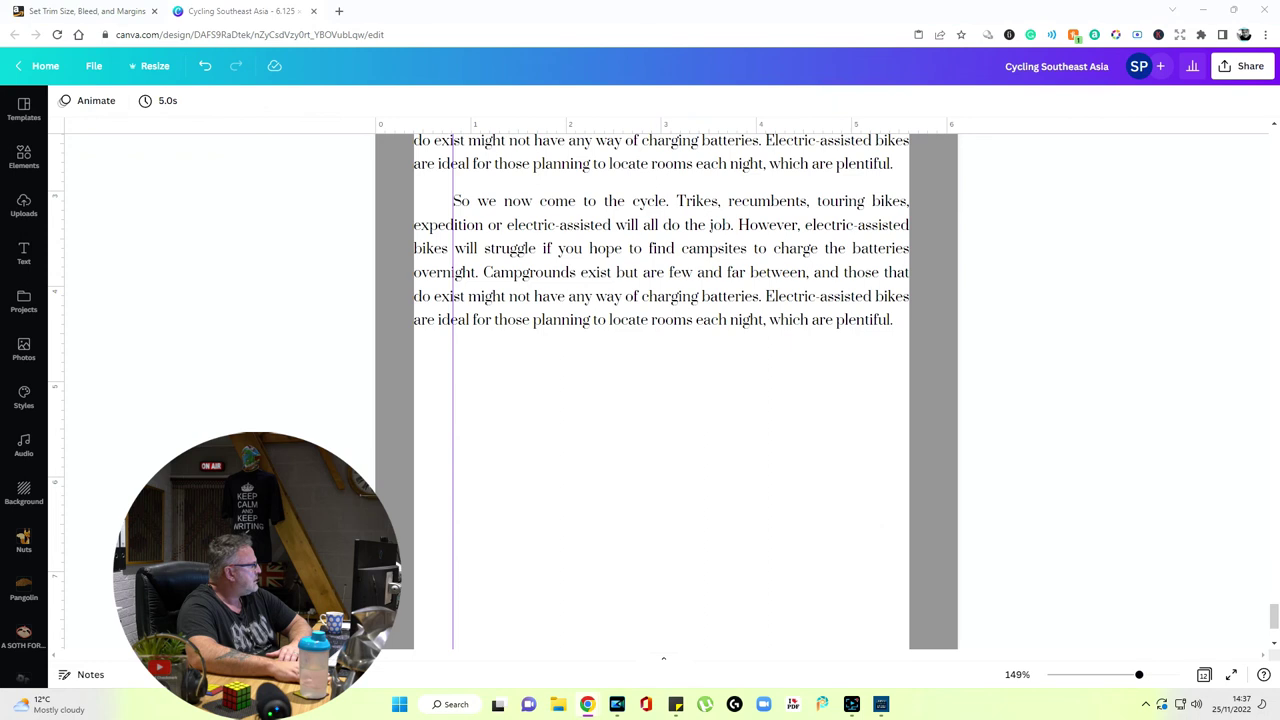
key("alt+Tab")
type("Expedition and mountain bikes are great for getting off-road, such as in the hills and mountains of Laos, the far reaches of Vietnam and many roads away from main roads in Cambodia. Unfortunately, Laos has some poor road conditions. Thailand has arguably the best road conditions, followed by Vietnam, Cambodia, and Laos. For Thailand, a lightweight road touring bike will have no problem, which goes for Vietnam. It's in Cambodia and Laos, where conditions can get more challenging.")
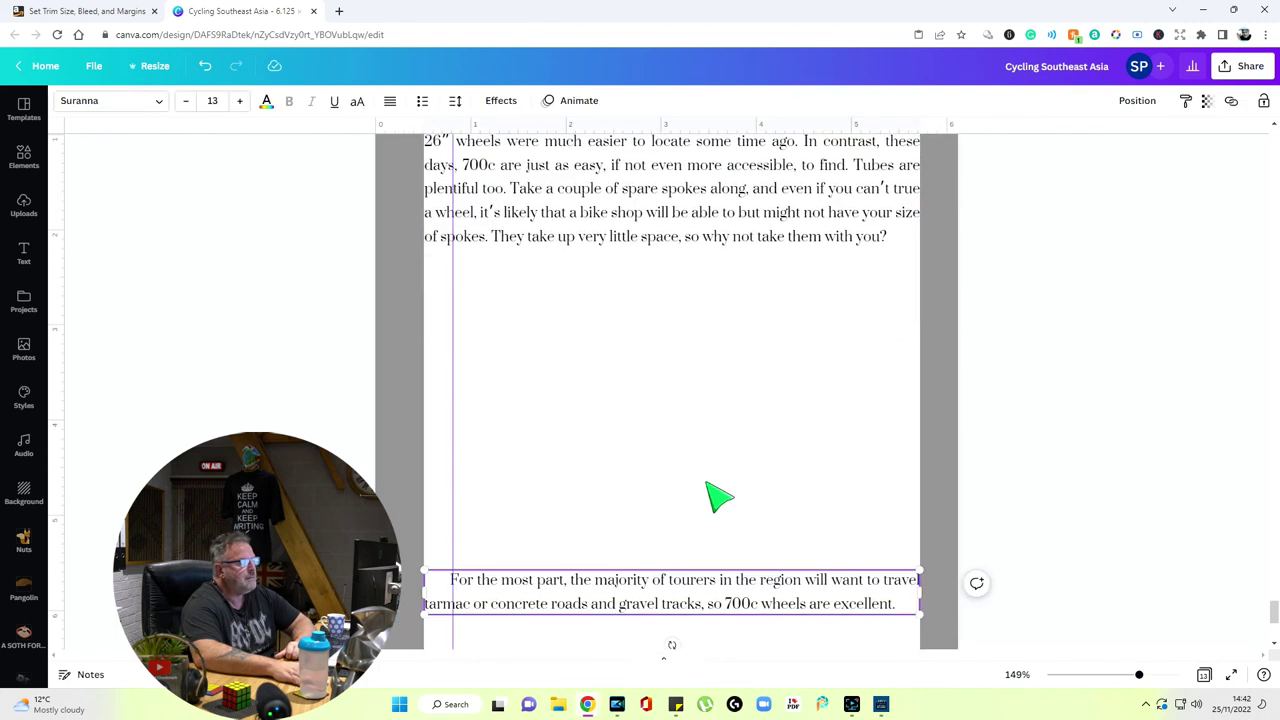
Insert the black-and-white mountain photo on page 13 between the "Tyres for most sizes" and "For the most part" paragraphs
scroll(716, 494, "down", 2)
scroll(716, 494, "up", 4)
left_click(272, 412)
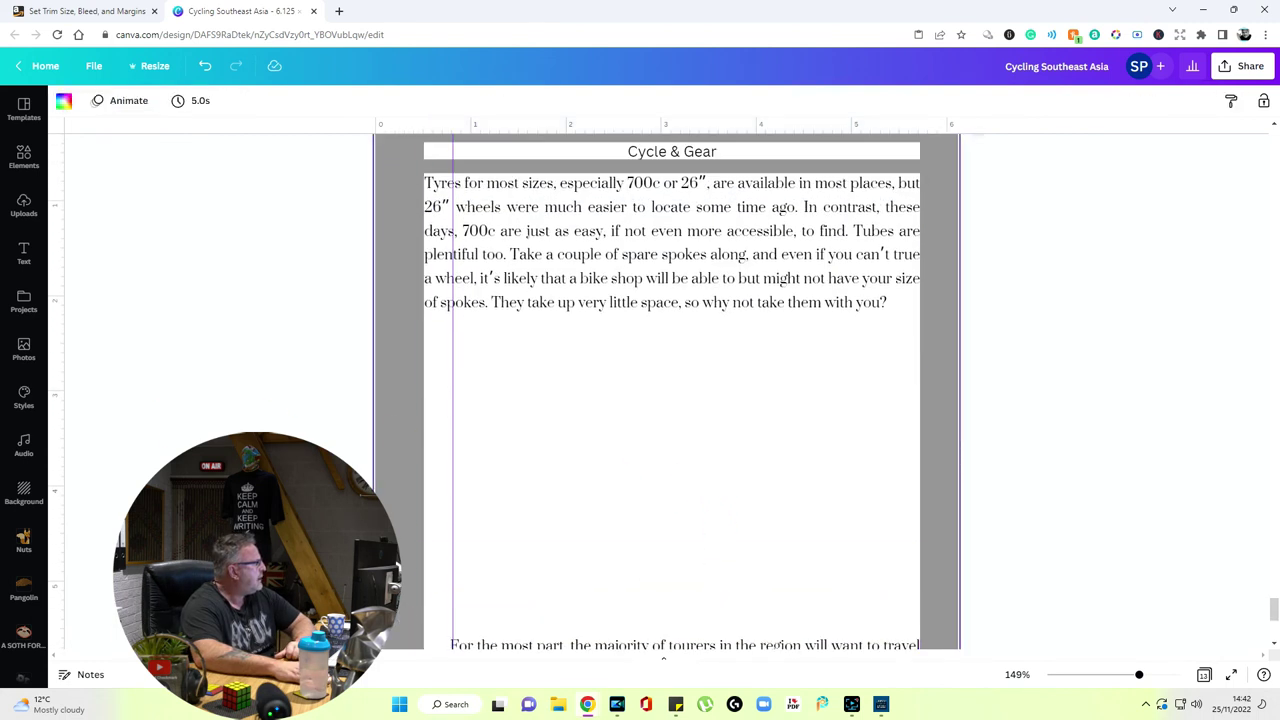
key("ctrl+v")
left_click_drag(734, 506, 728, 560)
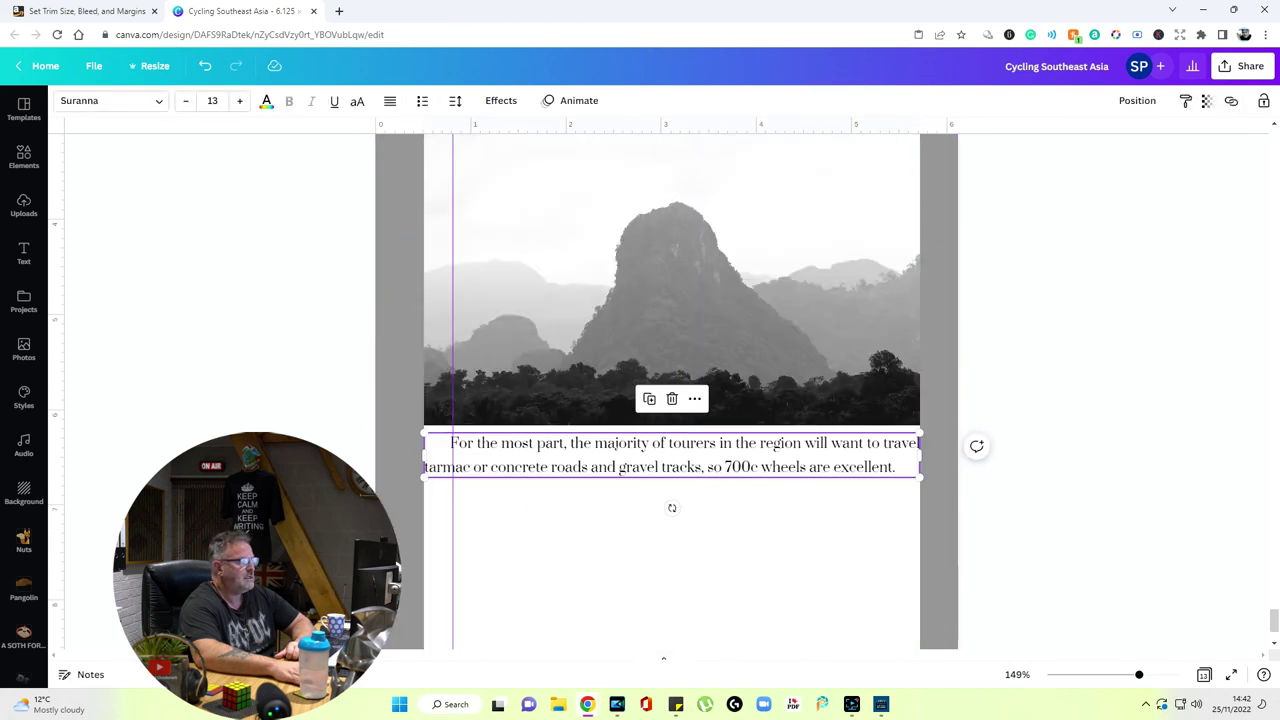
Paste an italic white "Laos" caption onto the lower right corner of the mountain photo on page 13
left_click(777, 480)
scroll(720, 500, "up", 2)
left_click(789, 508)
right_click(789, 508)
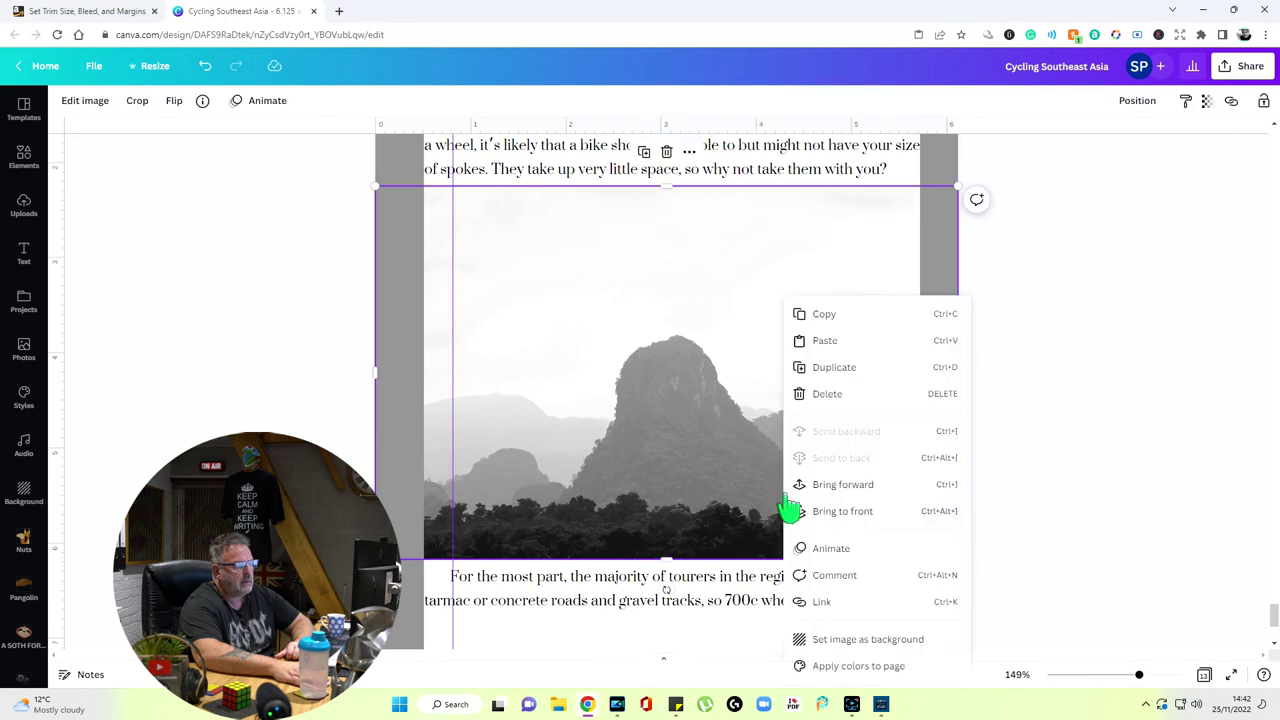
left_click(826, 341)
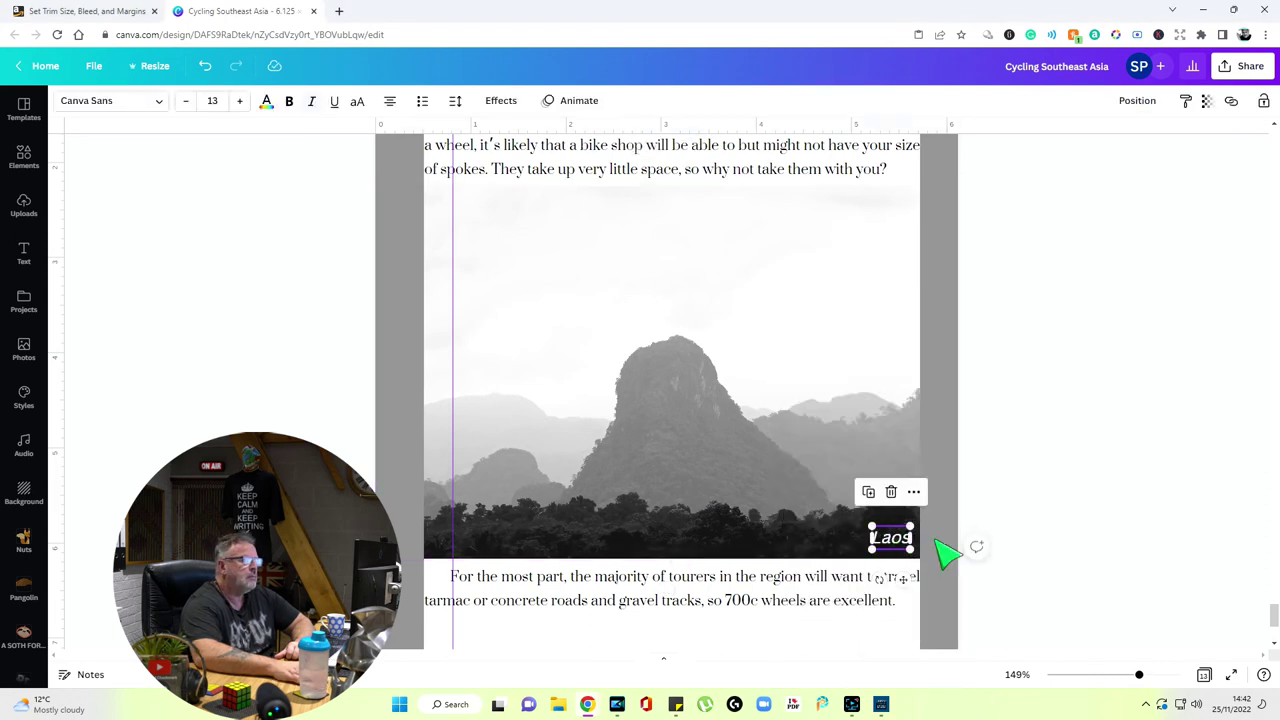
Fill page 14 with the paragraph starting "Butterfly bars" and, beneath it, the one starting "Due to the wet and humid conditions"
scroll(797, 340, "down", 1)
scroll(797, 491, "down", 6)
mouse_move(757, 337)
left_mouse_down()
mouse_move(770, 365)
mouse_move(760, 346)
left_mouse_up()
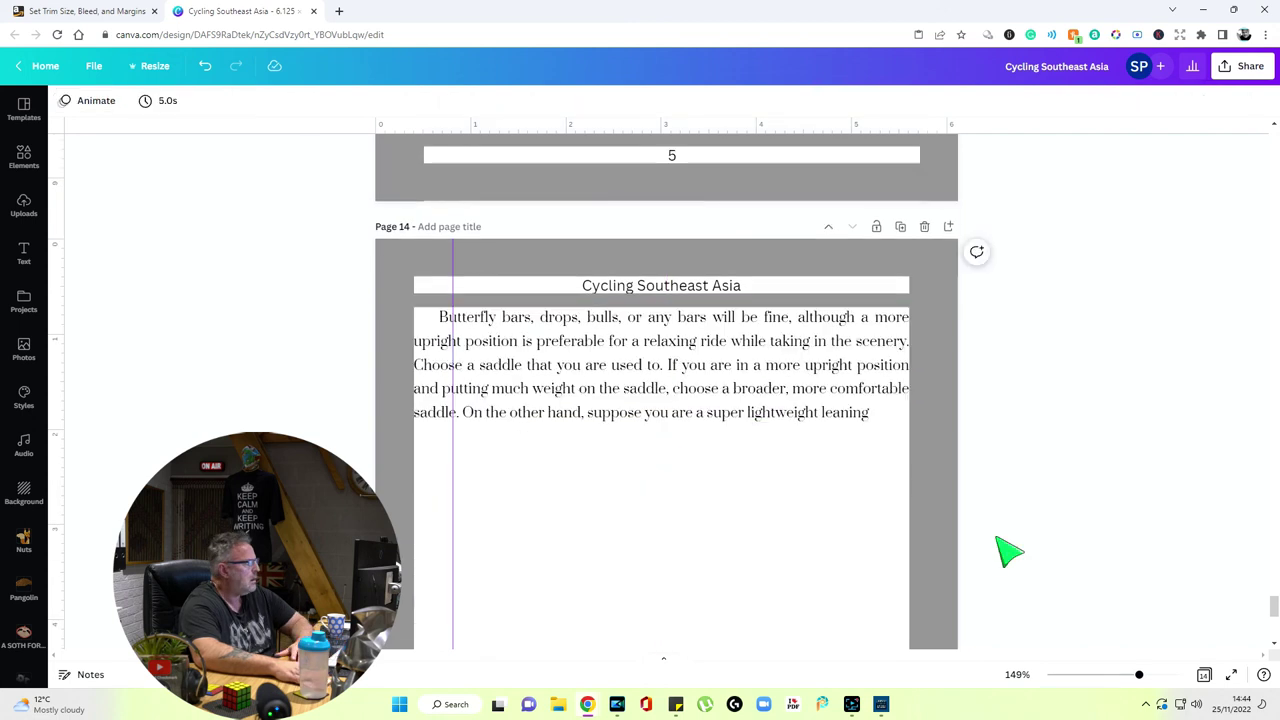
scroll(1063, 431, "down", 5)
scroll(1060, 431, "up", 3)
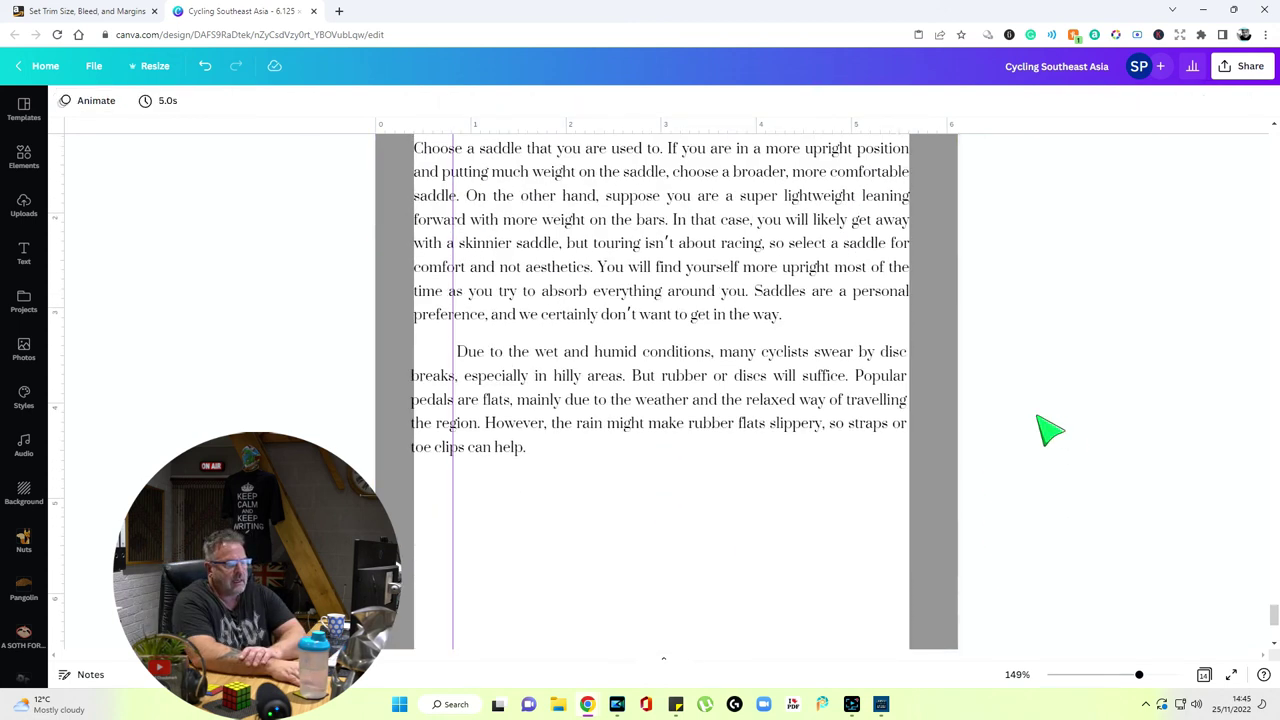
Review the laid-out pages at a reduced zoom, from page 14 back to the title page
left_click_drag(1139, 677, 1101, 676)
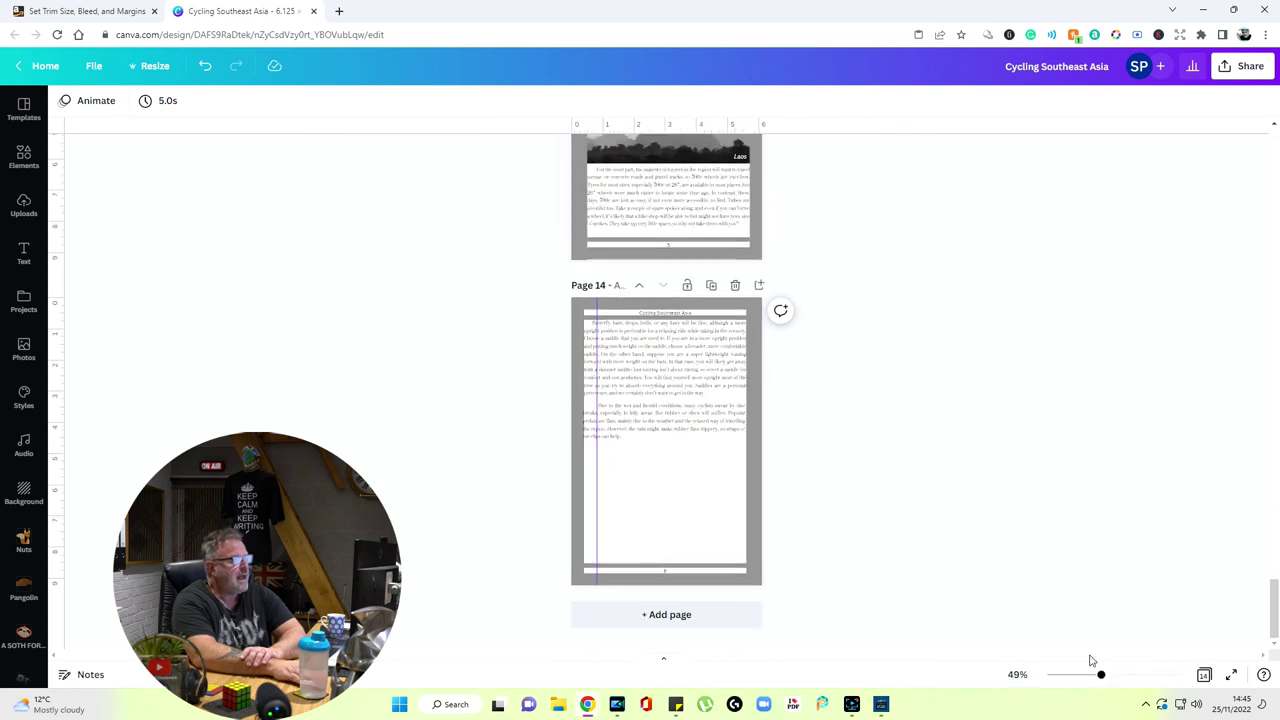
scroll(851, 495, "up", 8)
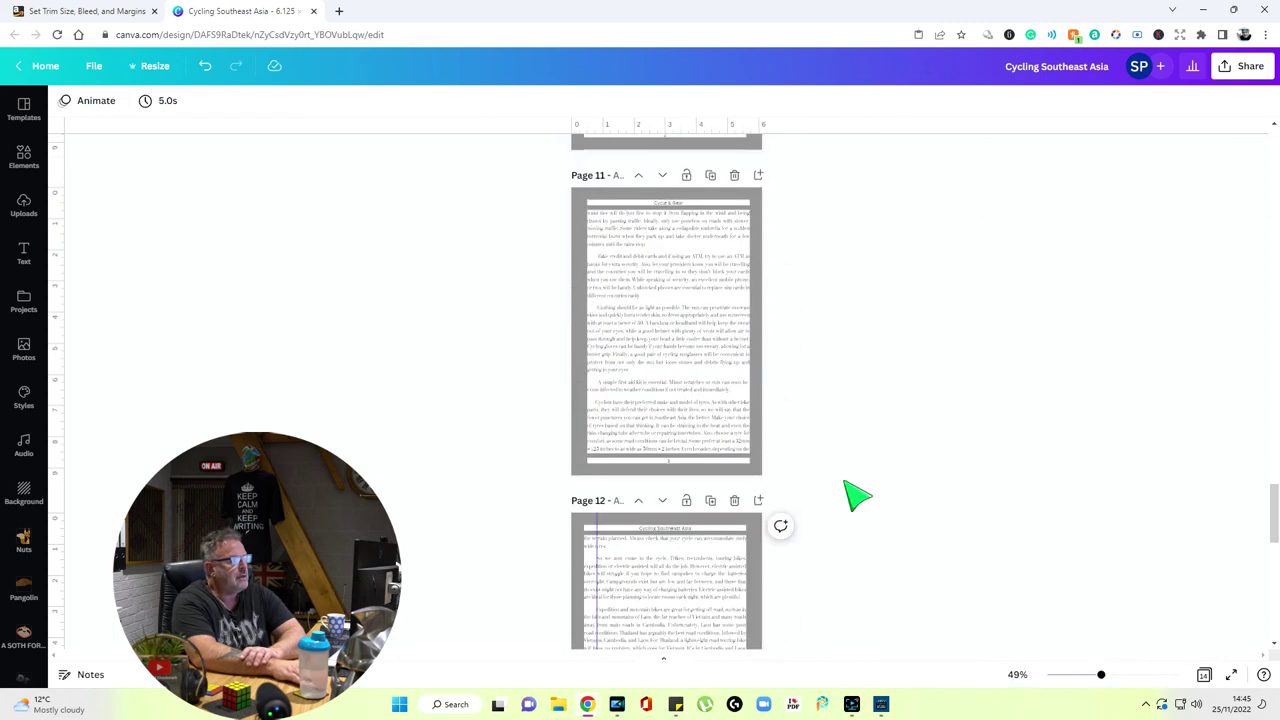
scroll(851, 495, "up", 15)
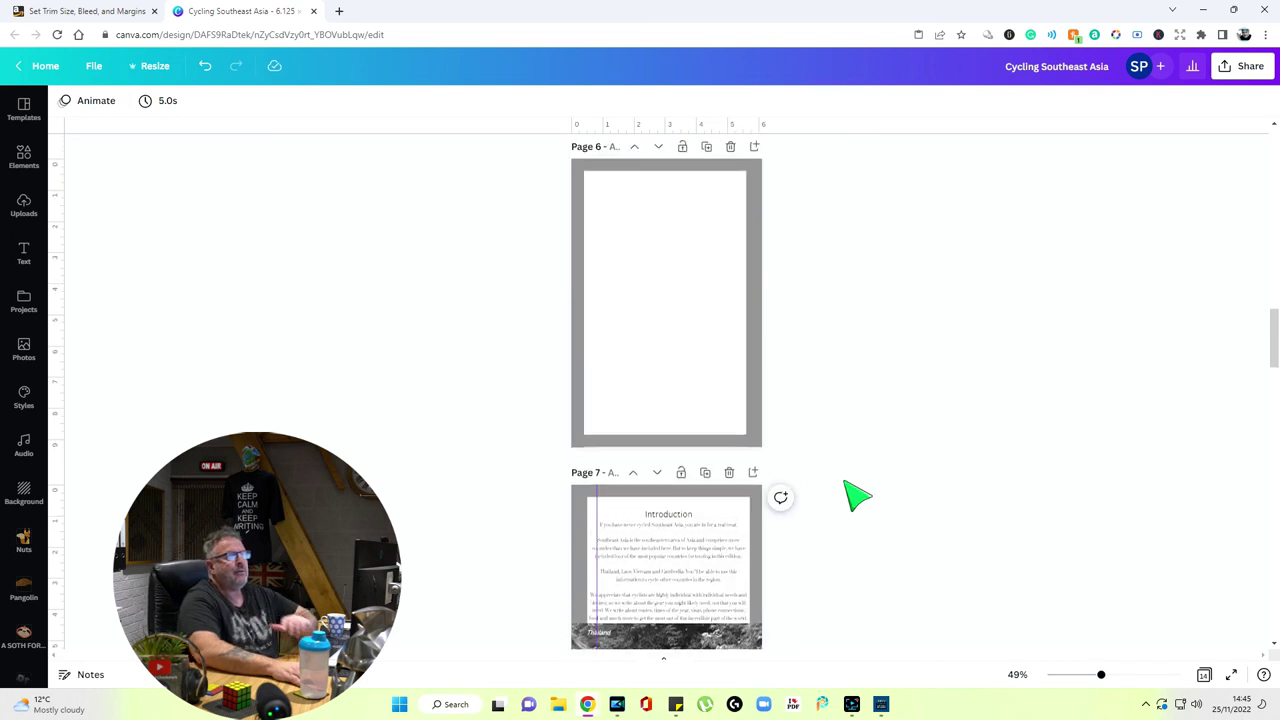
scroll(851, 495, "up", 4)
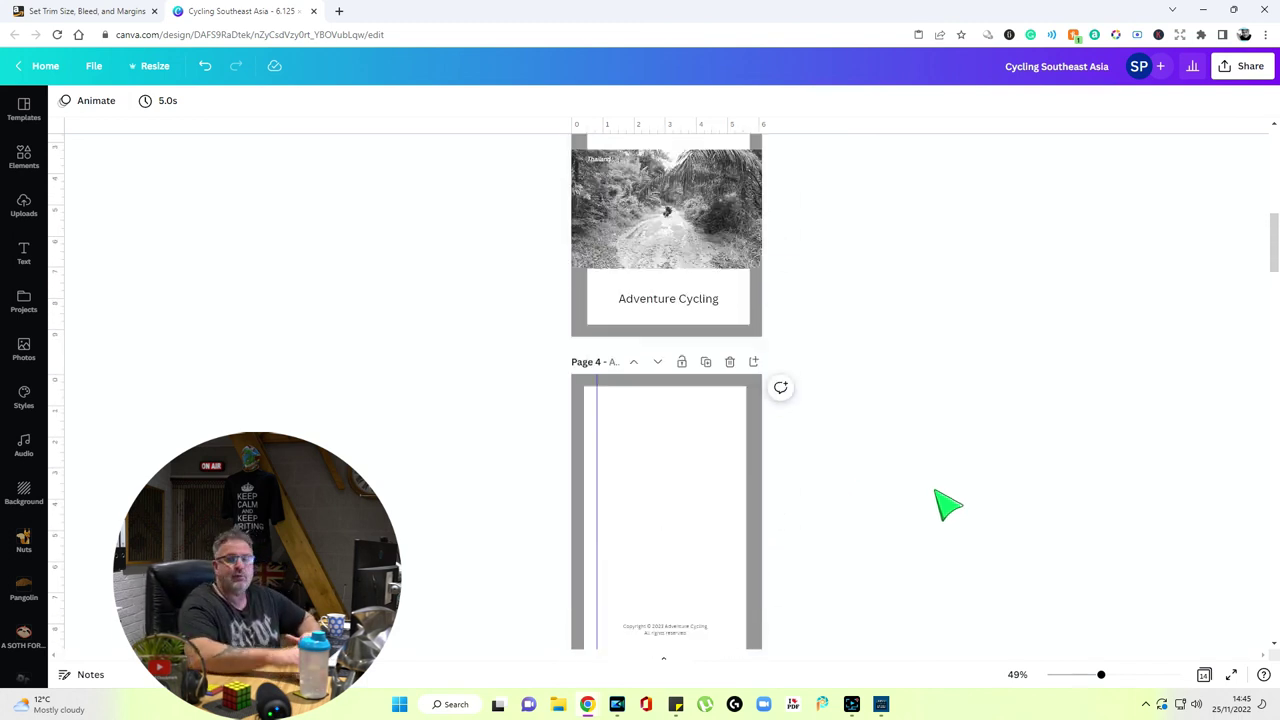
scroll(940, 500, "up", 2)
scroll(940, 500, "up", 3)
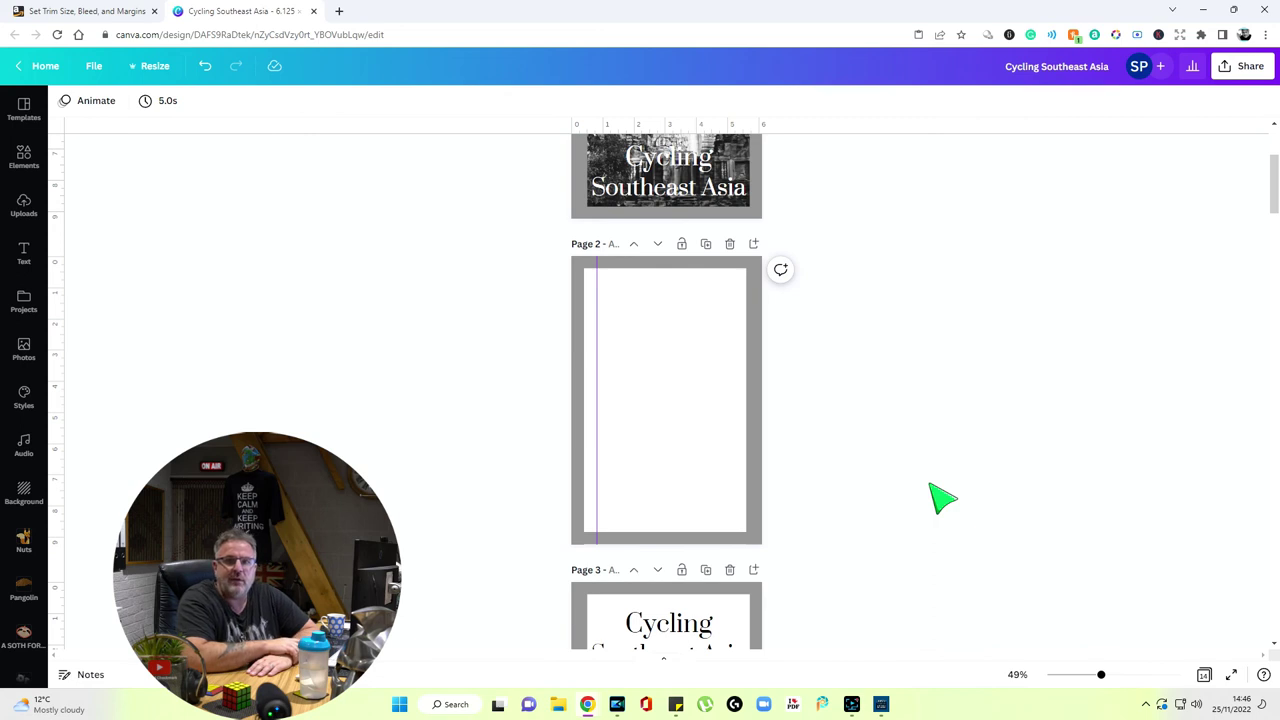
scroll(1074, 423, "up", 3, "ctrl")
scroll(1046, 431, "down", 6)
scroll(1037, 434, "up", 3)
scroll(1037, 434, "up", 3)
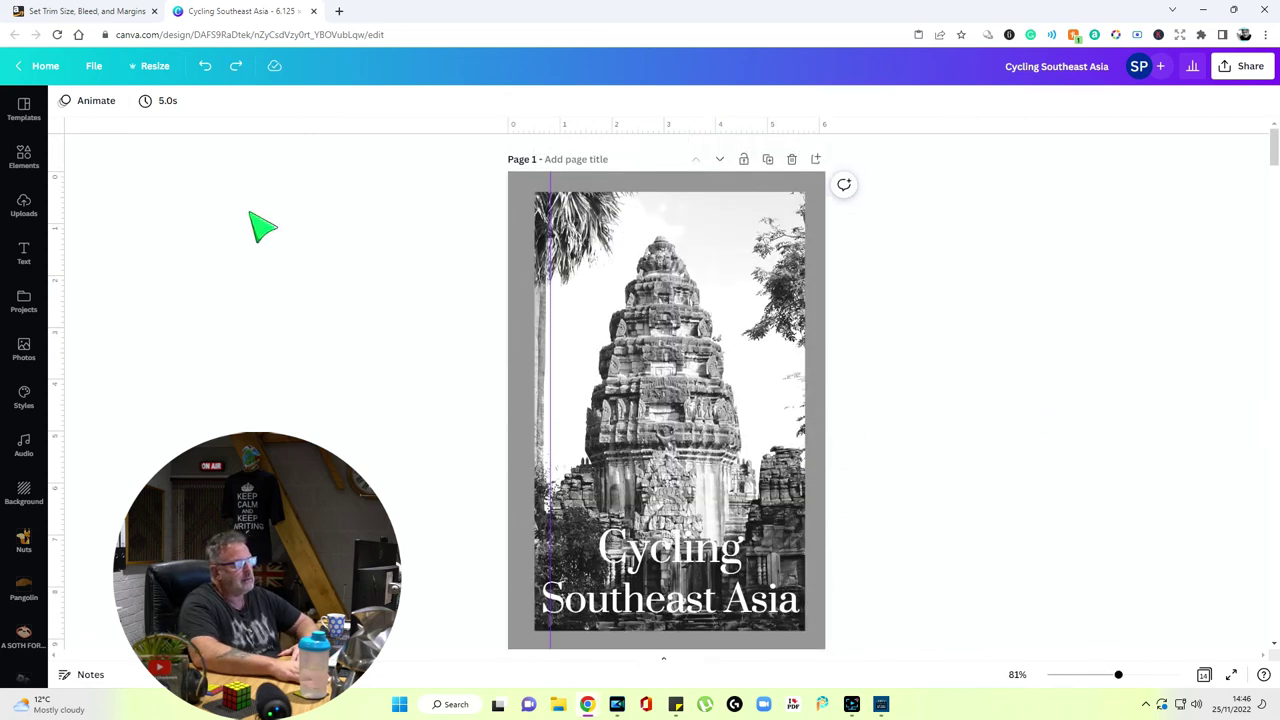
Rename the design as "Introduction & Chapter One"
left_click(94, 66)
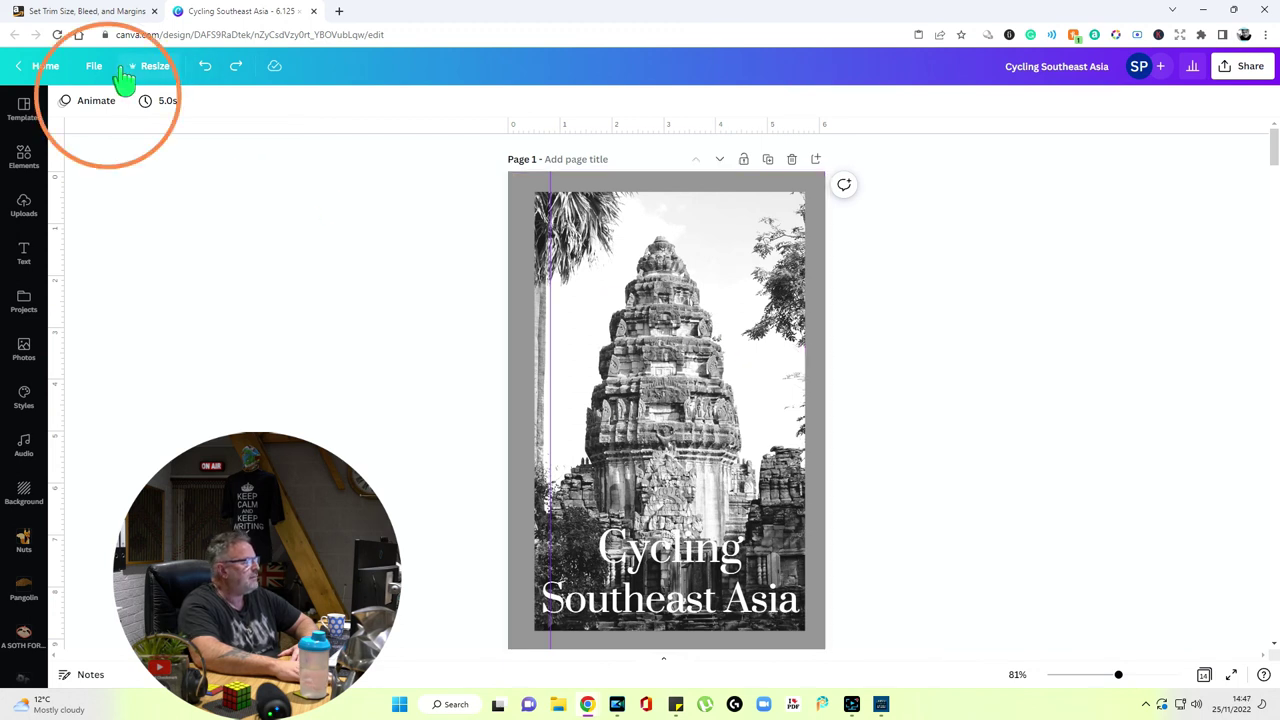
left_click(130, 478)
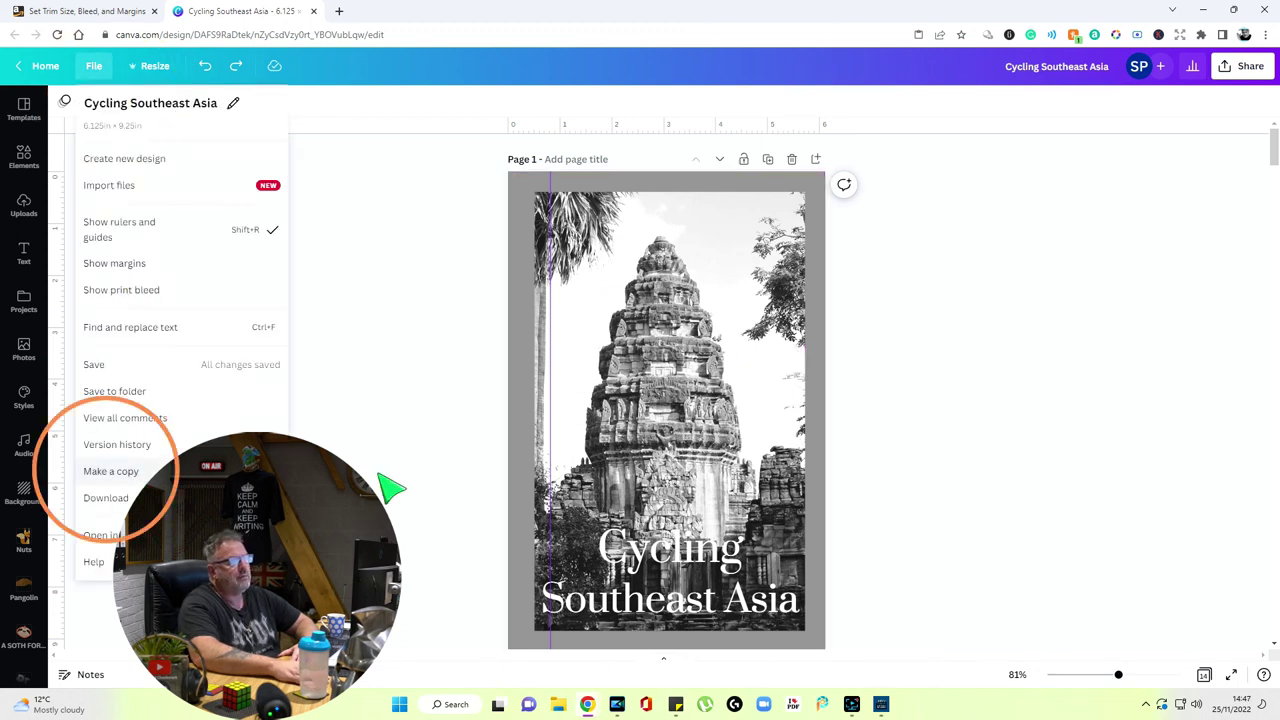
left_click(1062, 84)
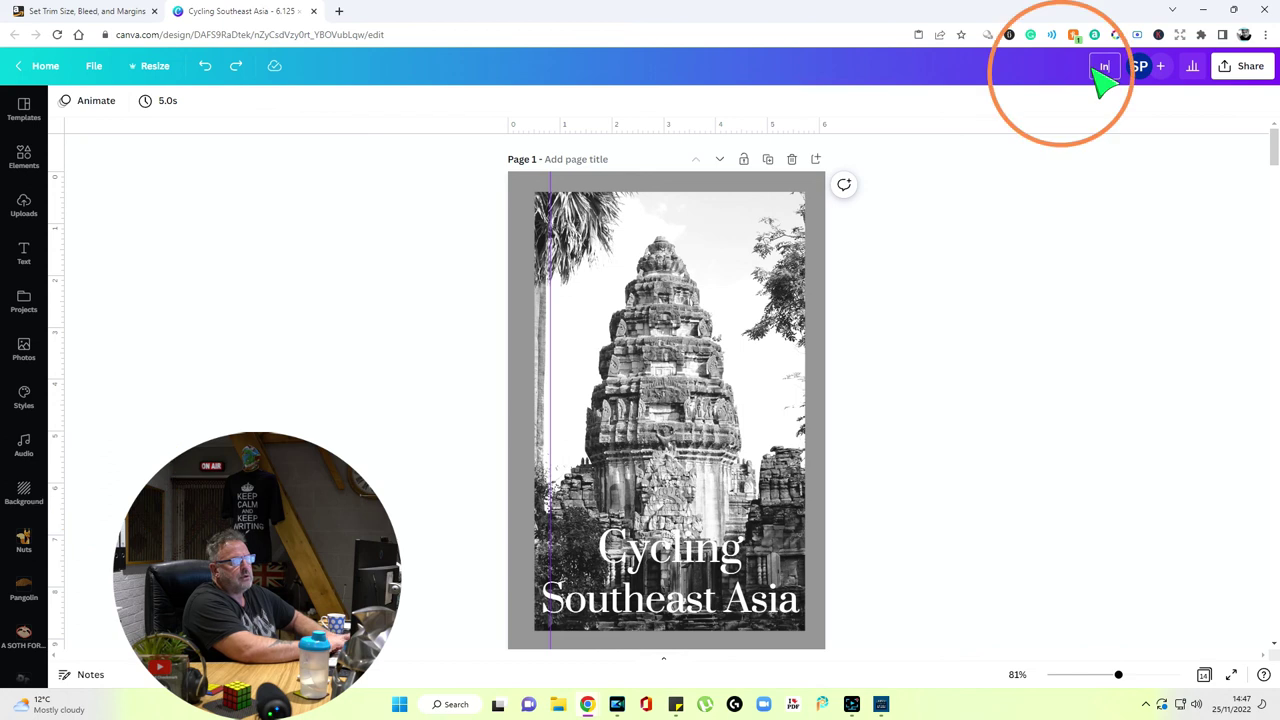
type("Introduction &")
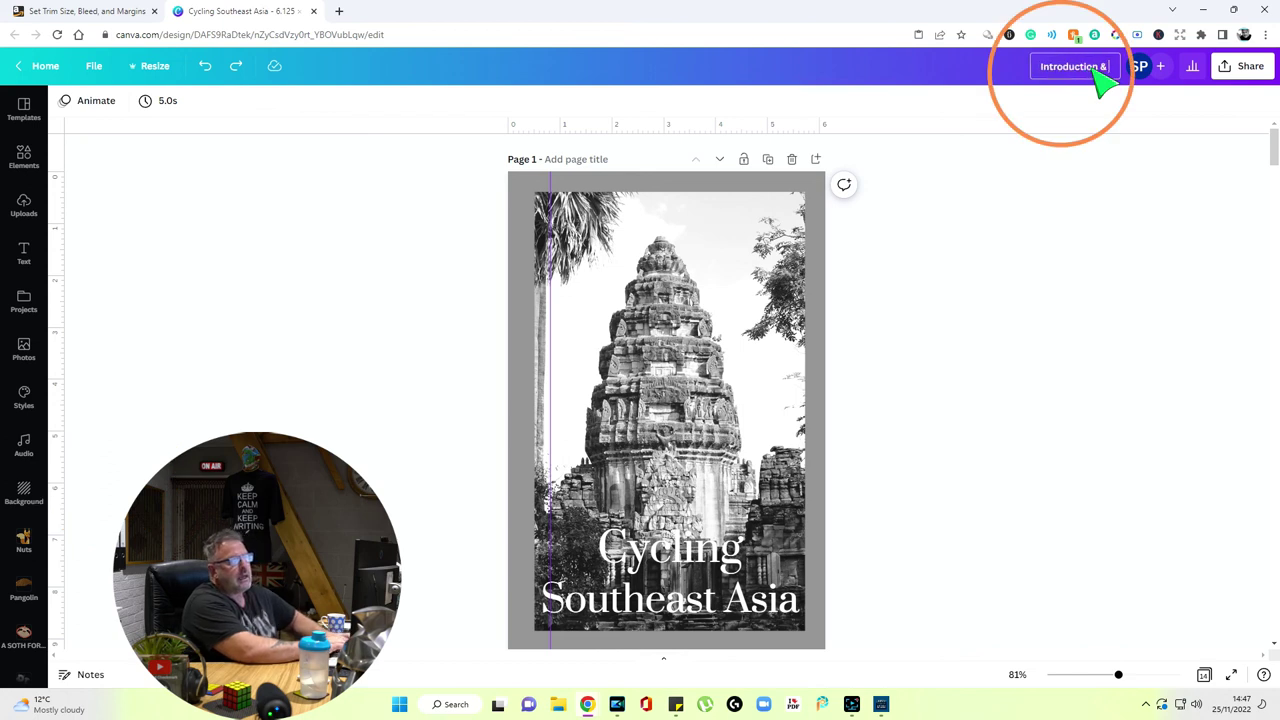
type(" Chapter One")
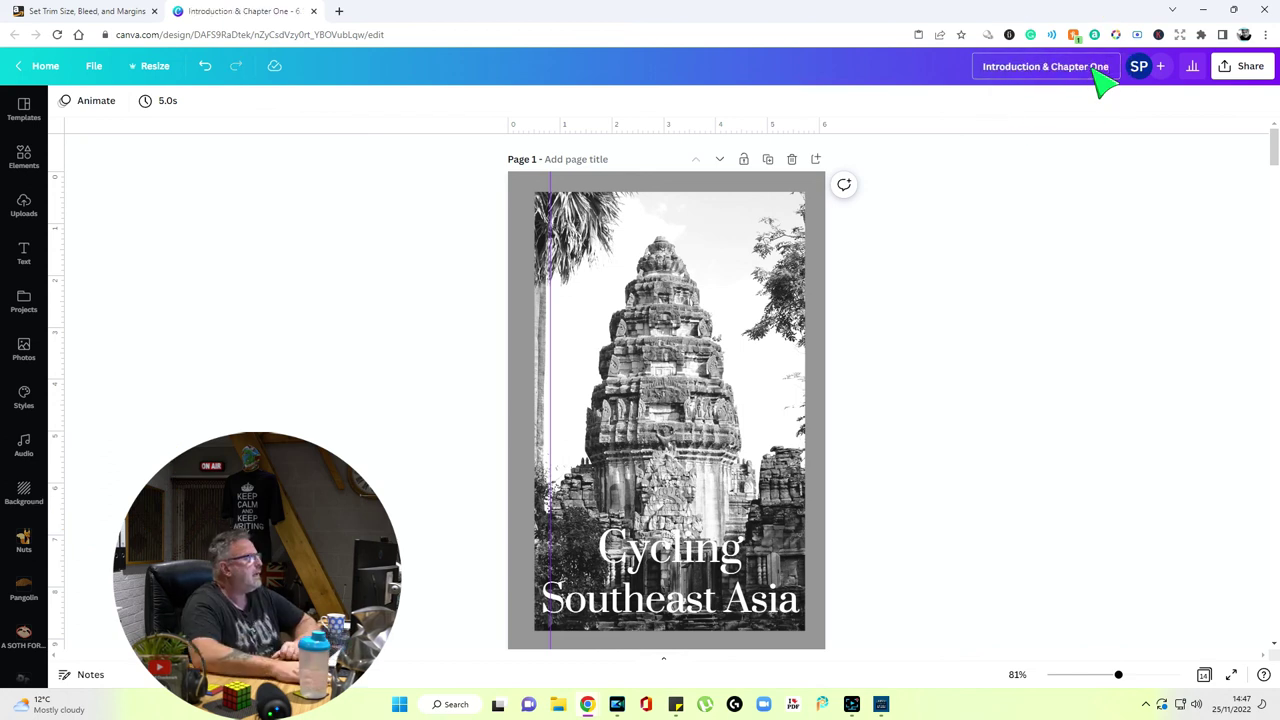
Make a copy of the Introduction & Chapter One design and rename the copy "Chapter Two and Beyond"
left_click(95, 66)
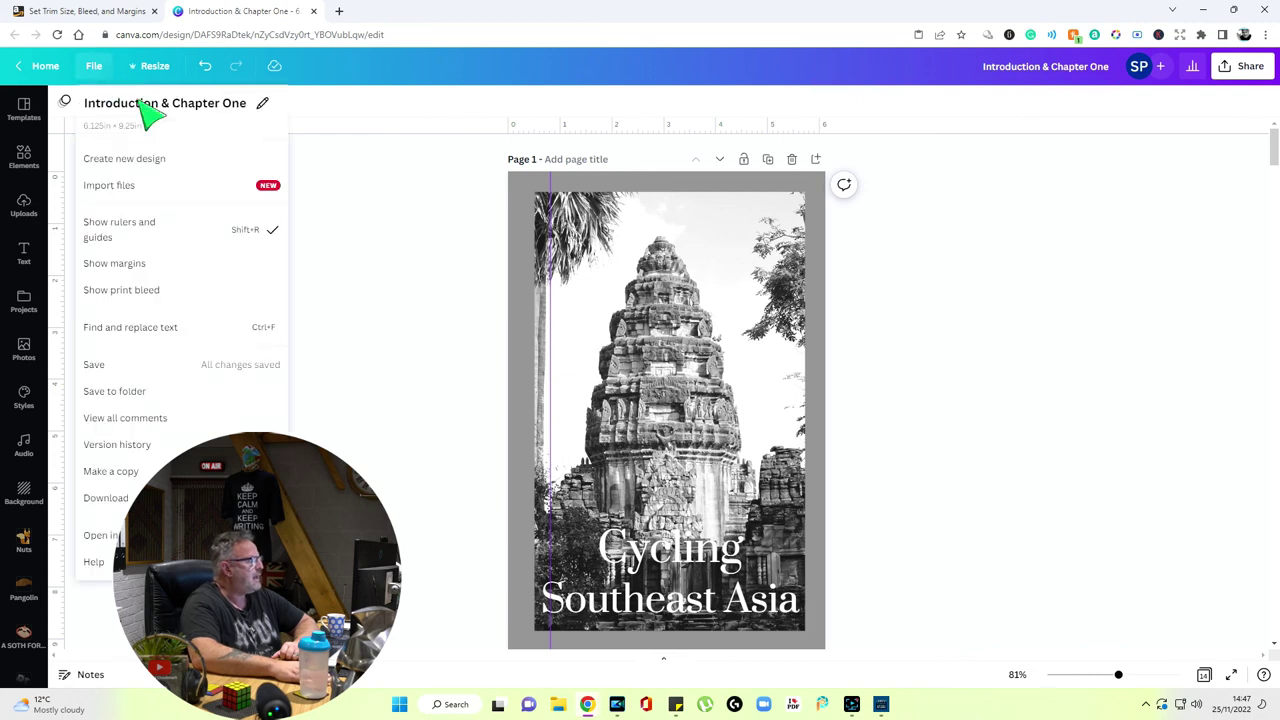
left_click(112, 471)
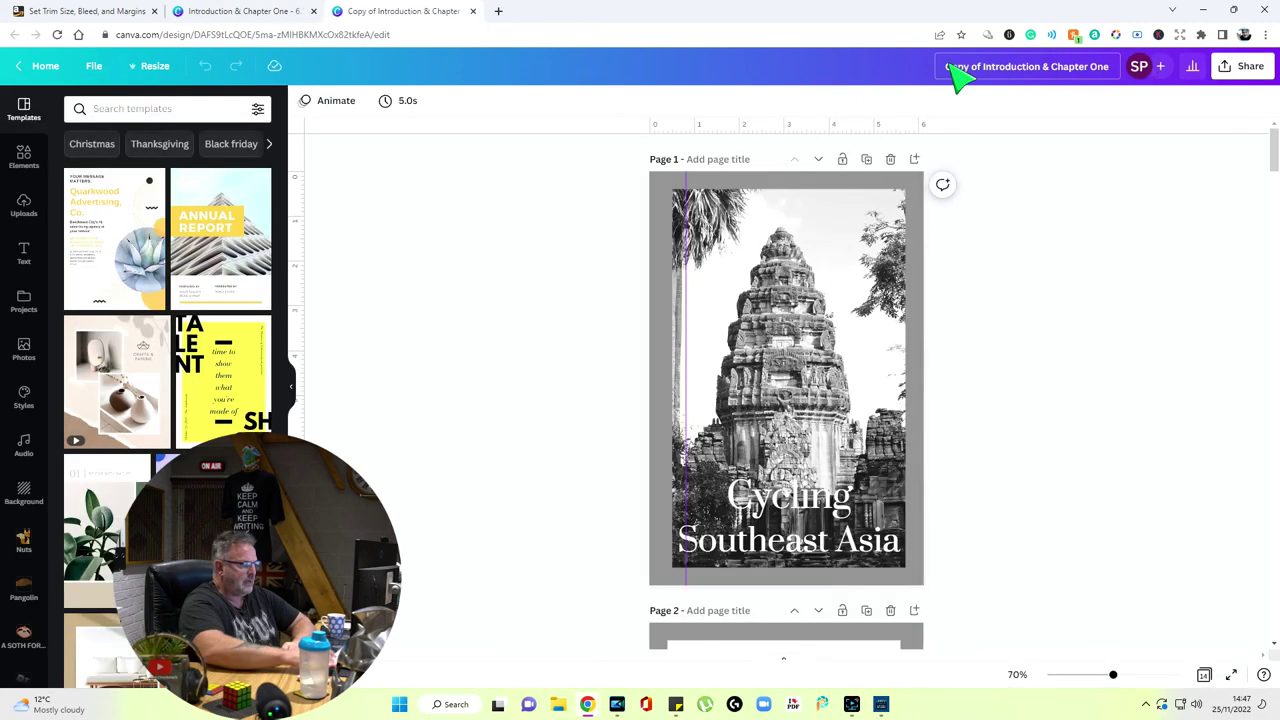
left_click(944, 70)
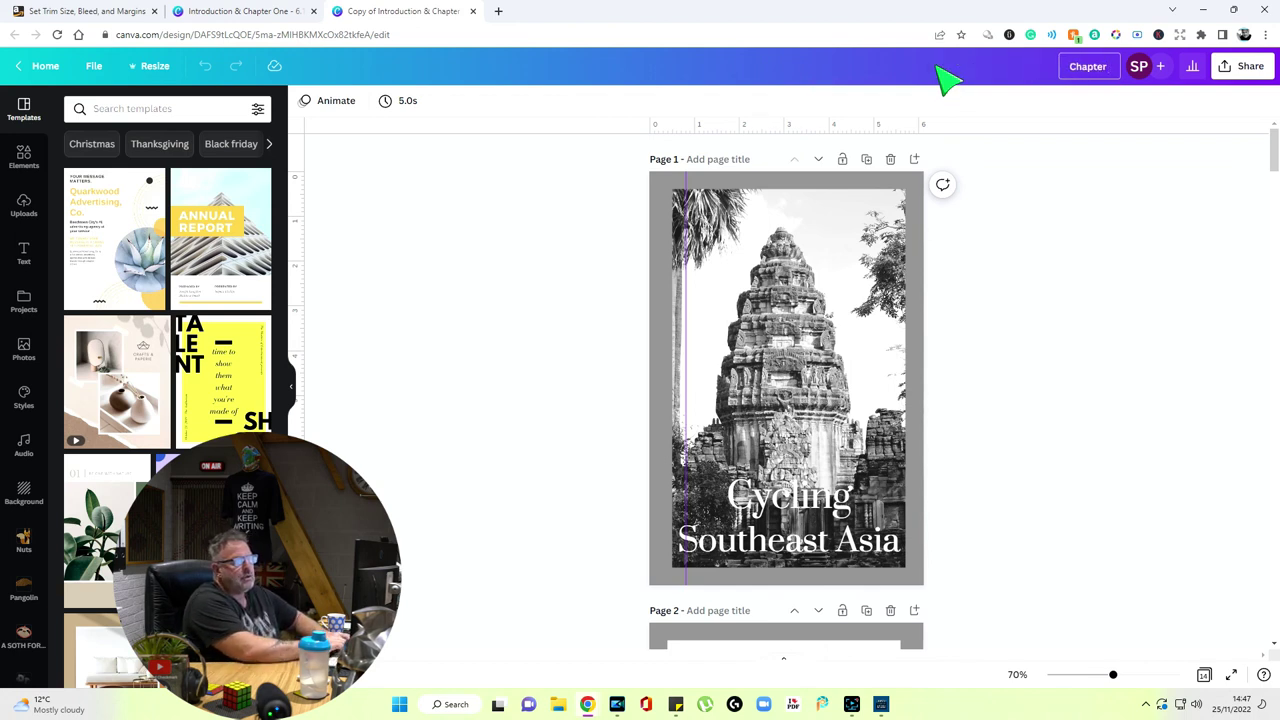
type("d Beyon")
key("Return")
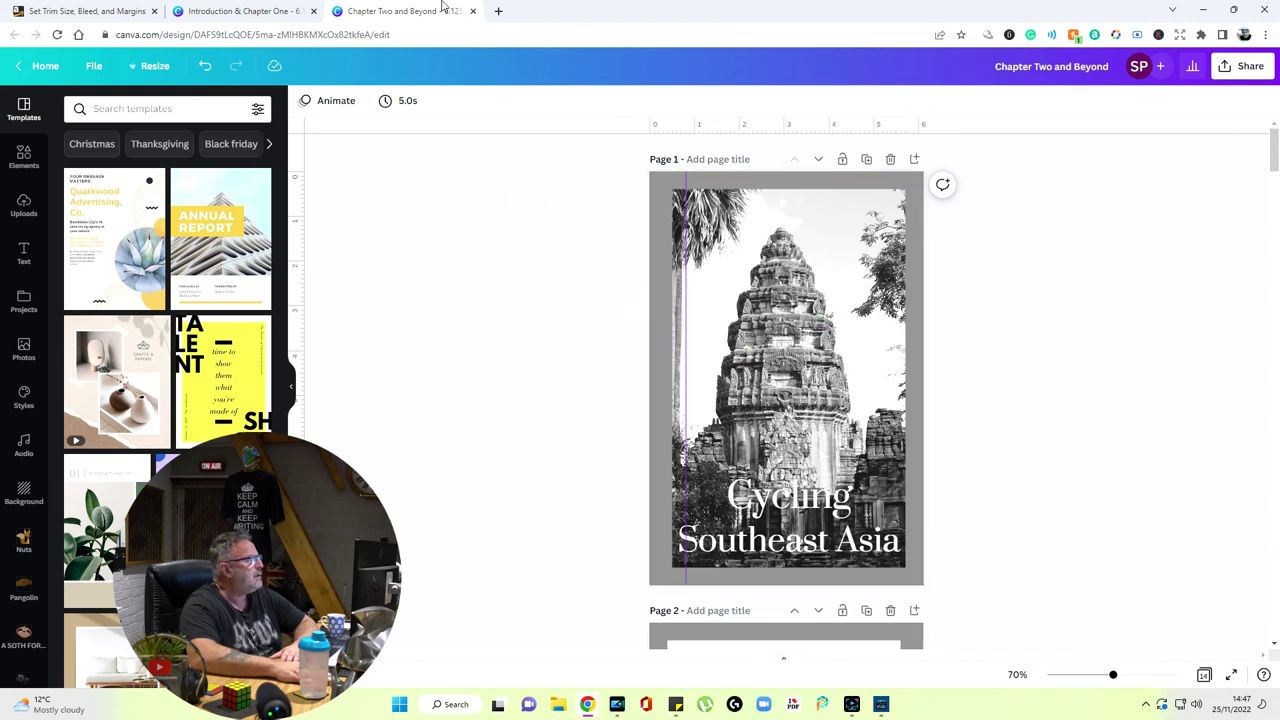
Save the Chapter Two and Beyond design to a new folder named "Cycling"
left_click(94, 65)
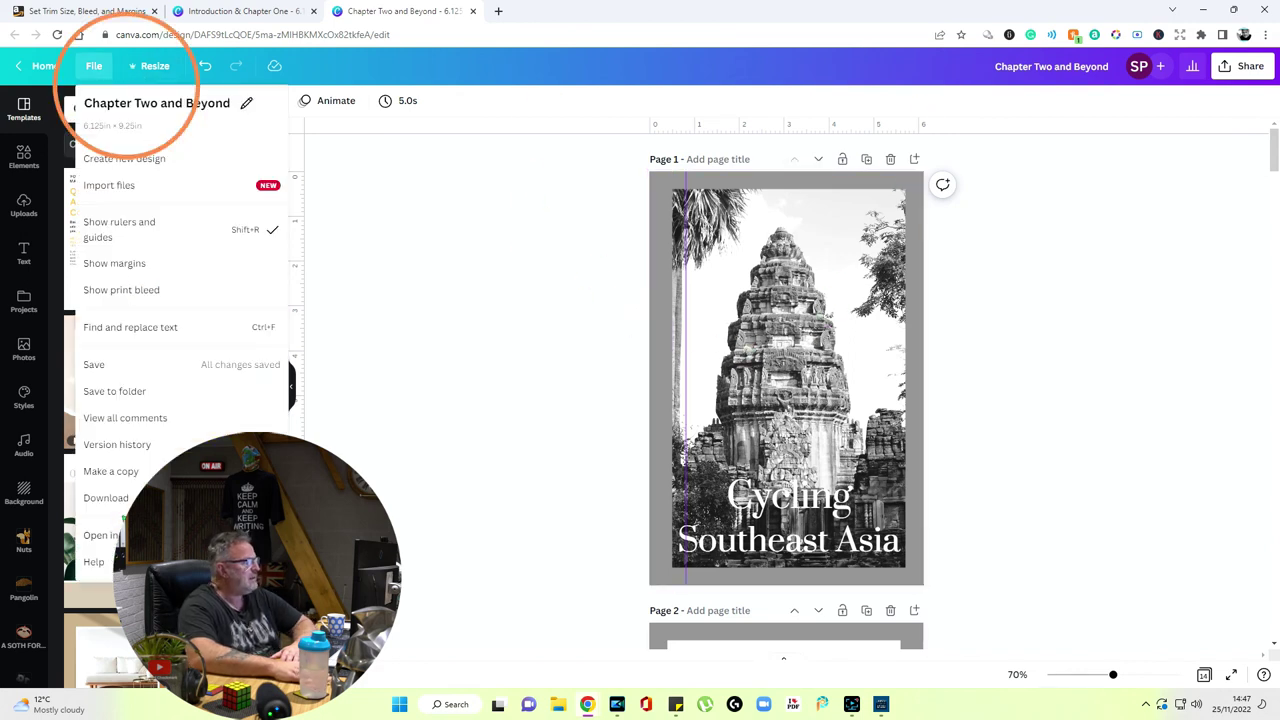
left_click(128, 390)
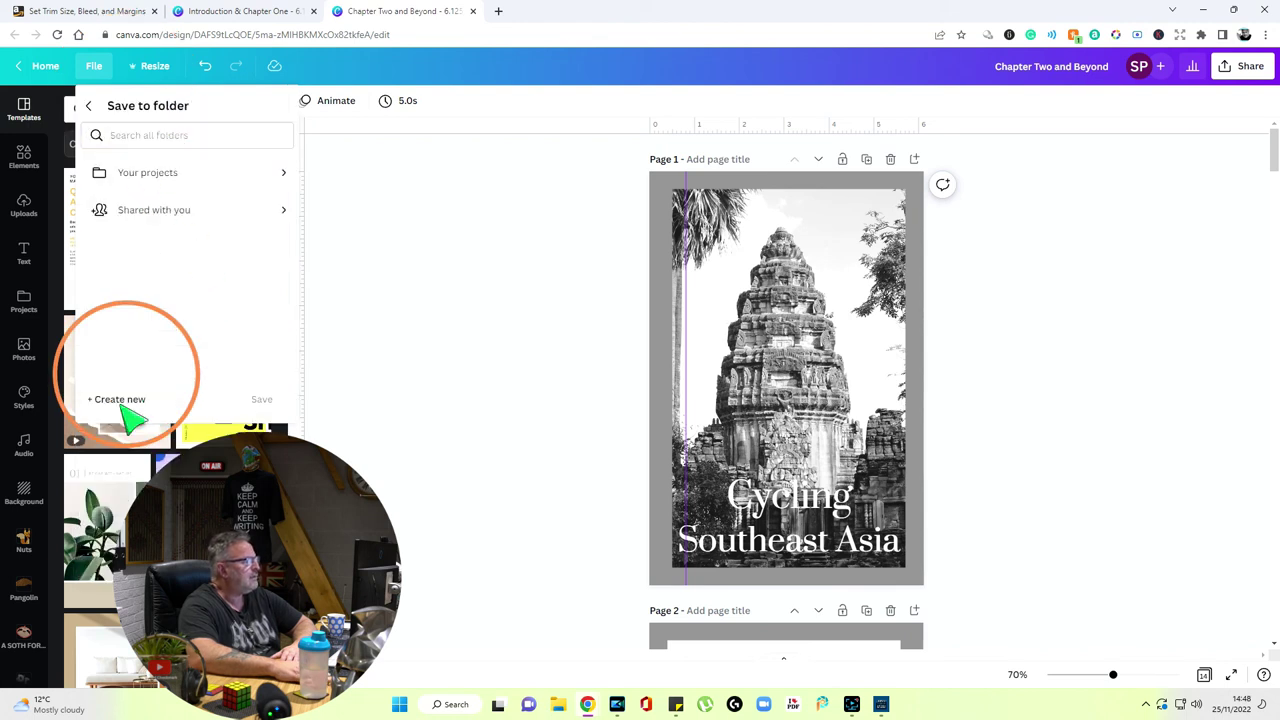
left_click(119, 400)
left_click(188, 141)
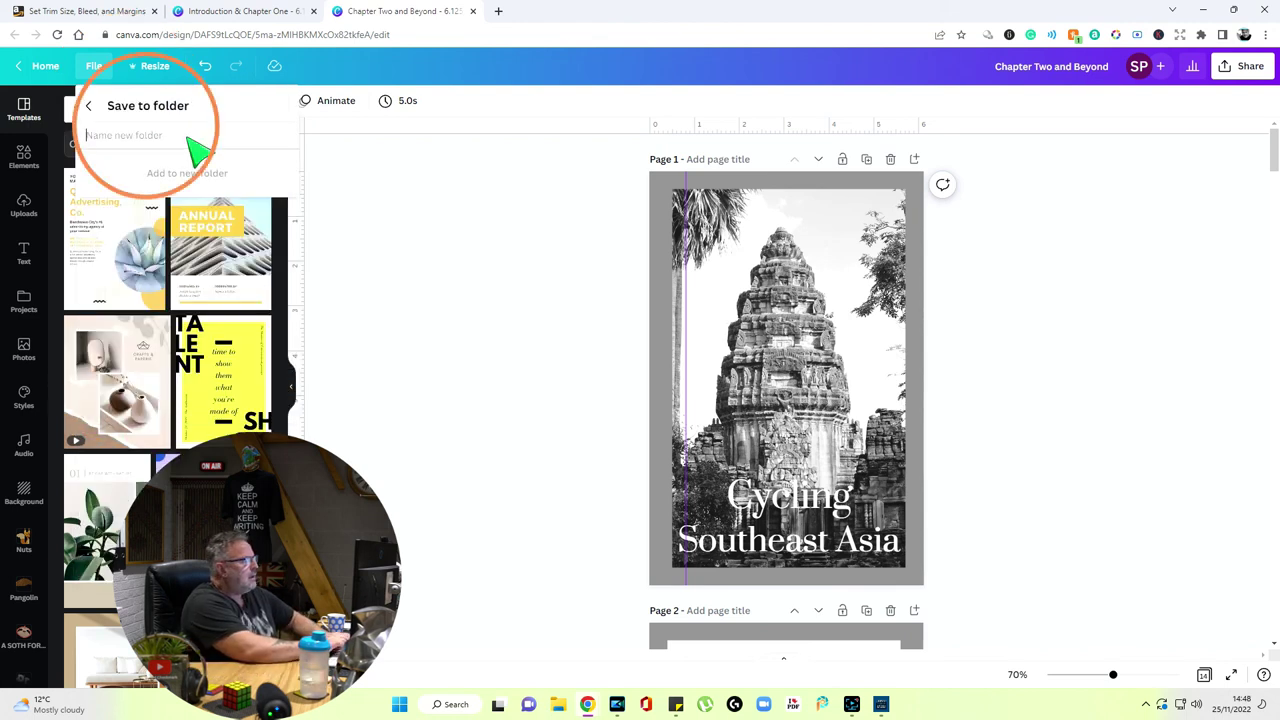
type("Cycling")
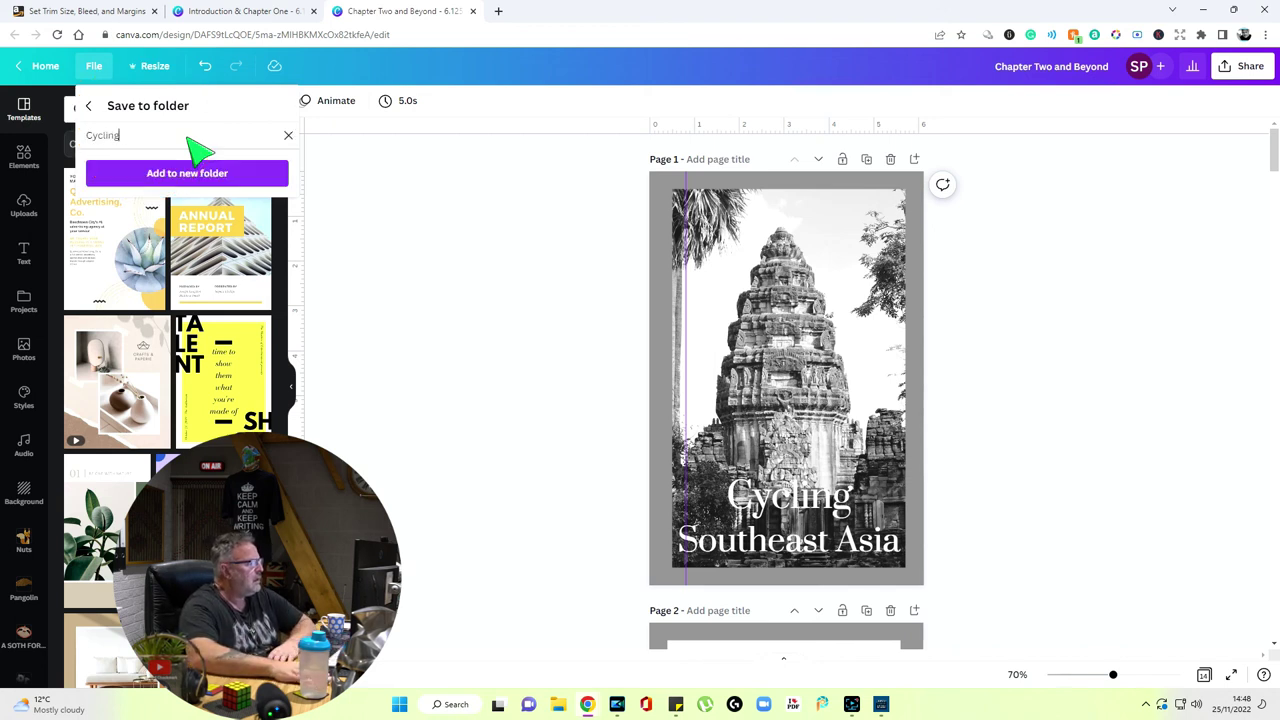
left_click(188, 174)
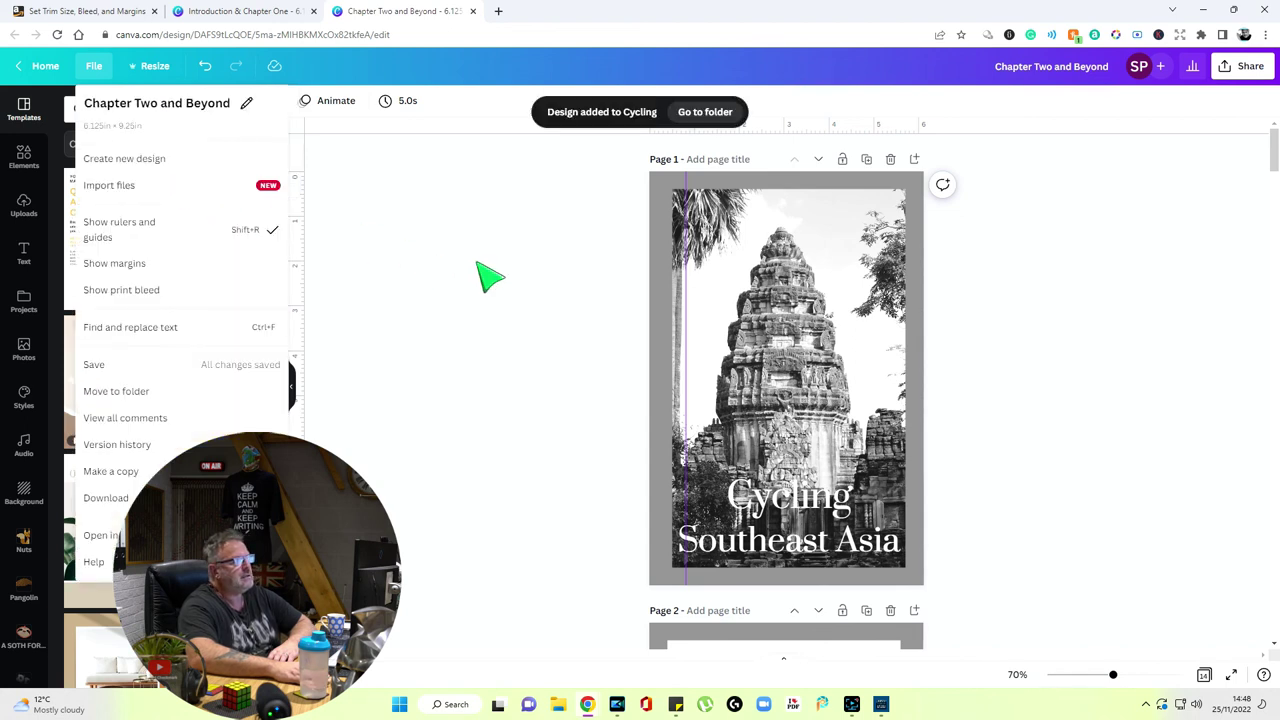
Check the contents of the Cycling folder and return to the Introduction & Chapter One design, closing the folder and the copy
left_click(700, 114)
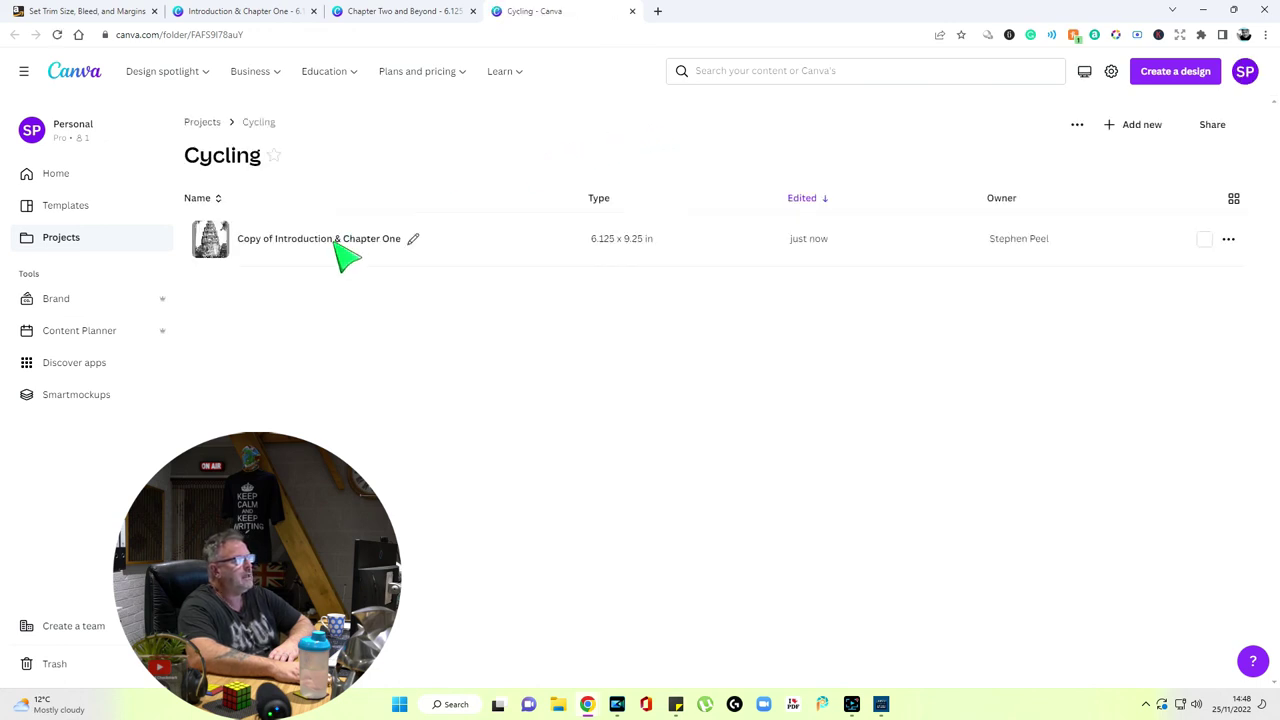
left_click(632, 11)
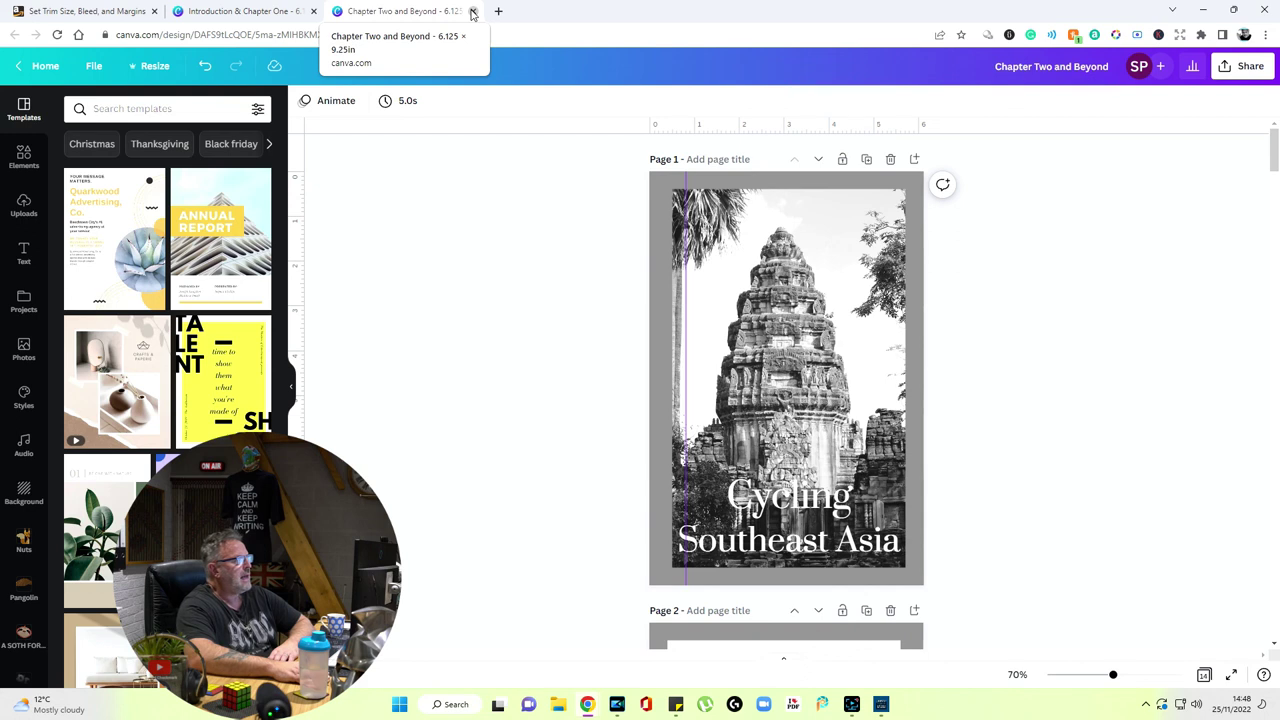
left_click(473, 11)
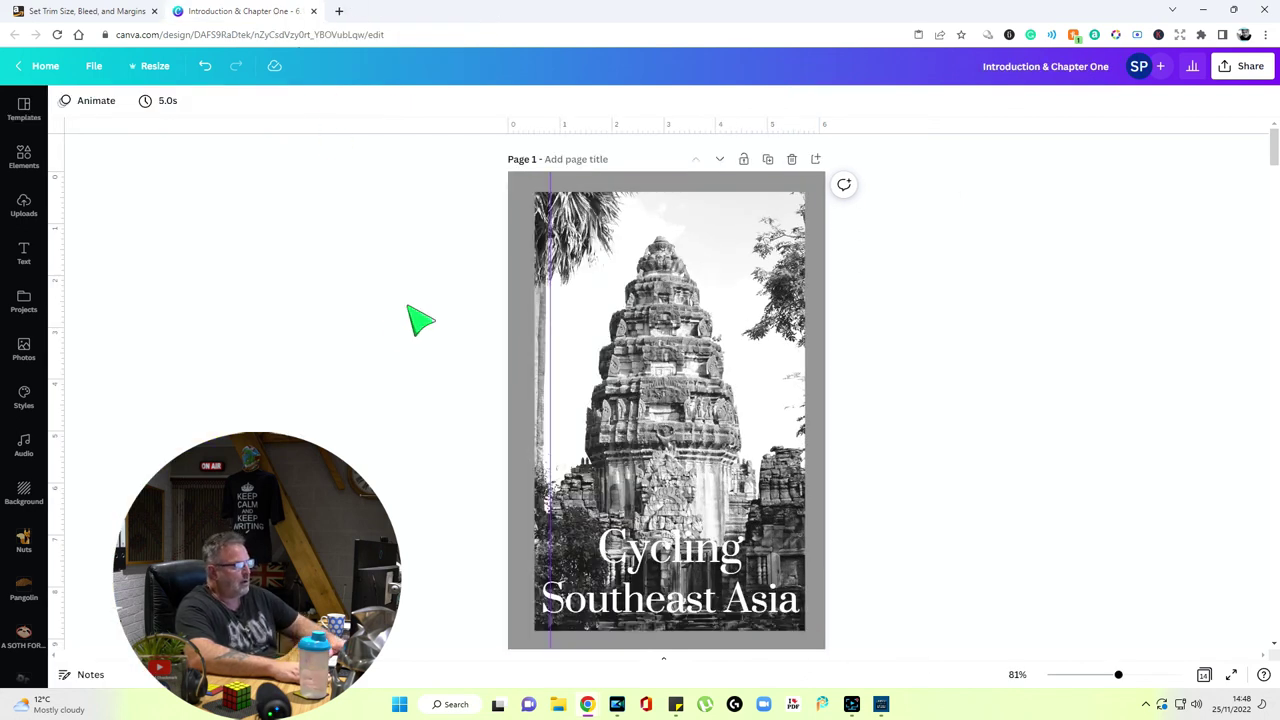
Delete the grey margin bars around pages 1 and 2 and along the top and sides of page 3
left_click(660, 195)
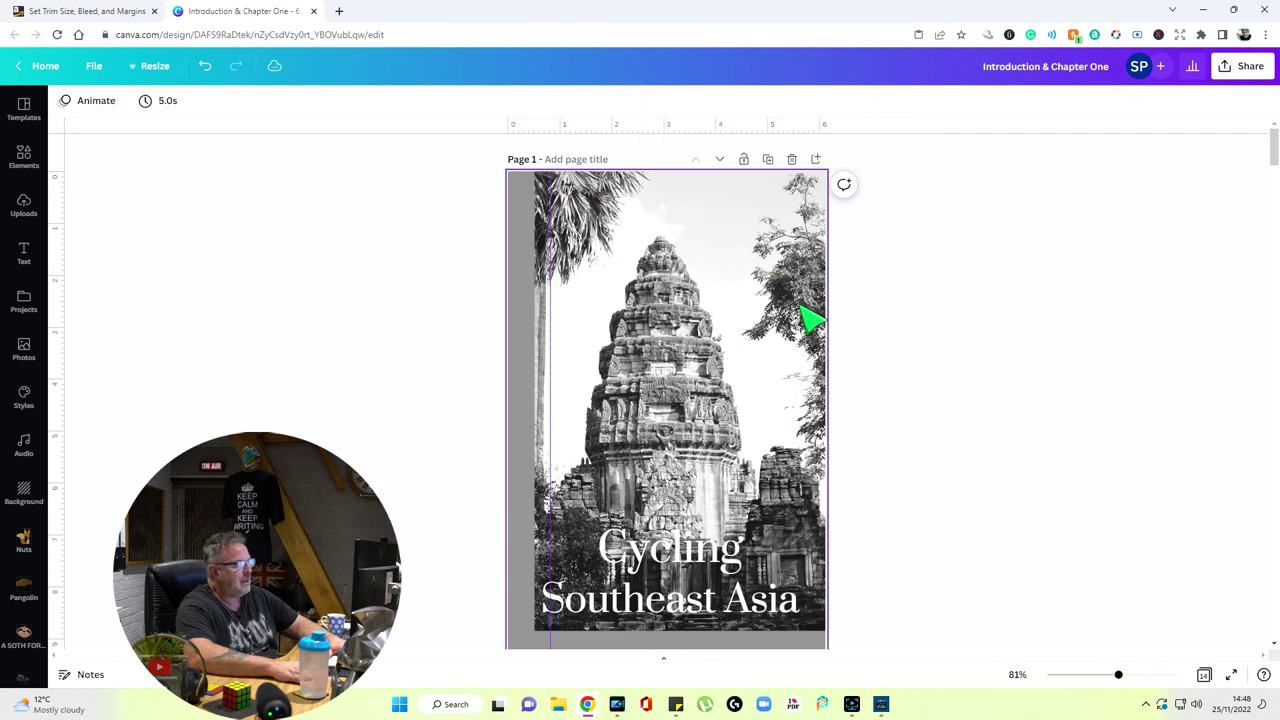
scroll(220, 131, "down", 3)
left_click(205, 66)
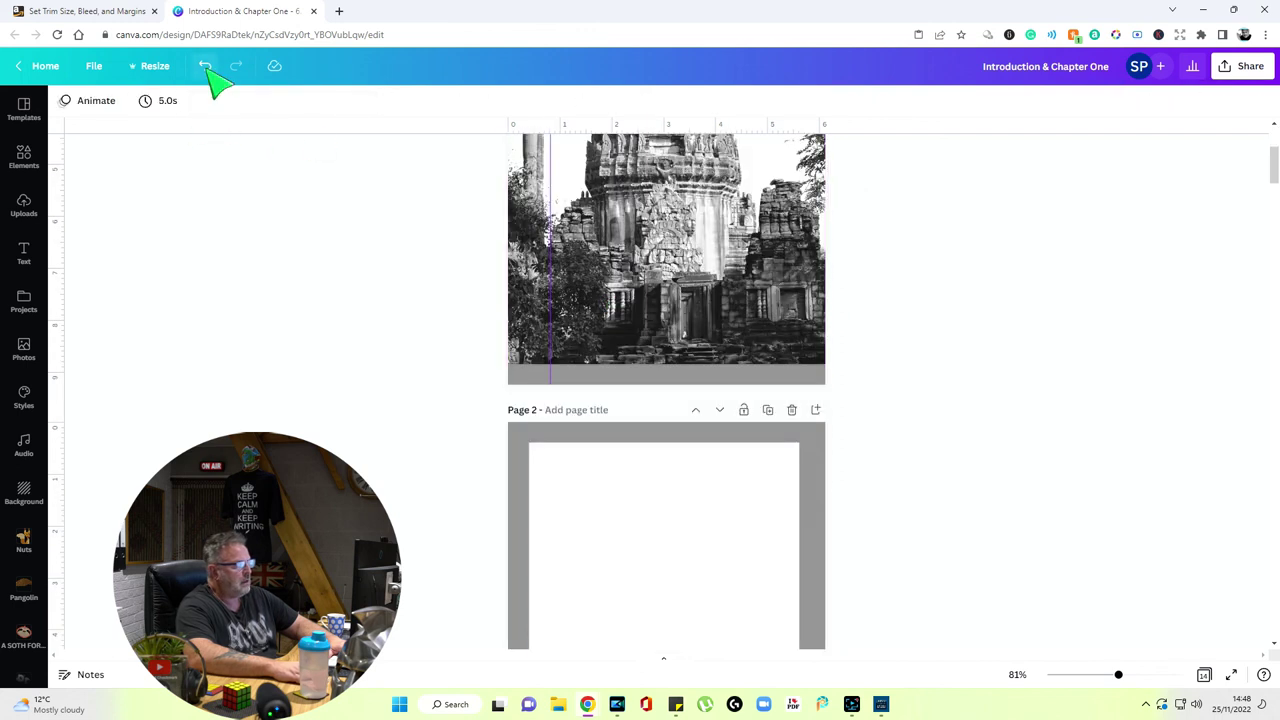
scroll(654, 386, "down", 3)
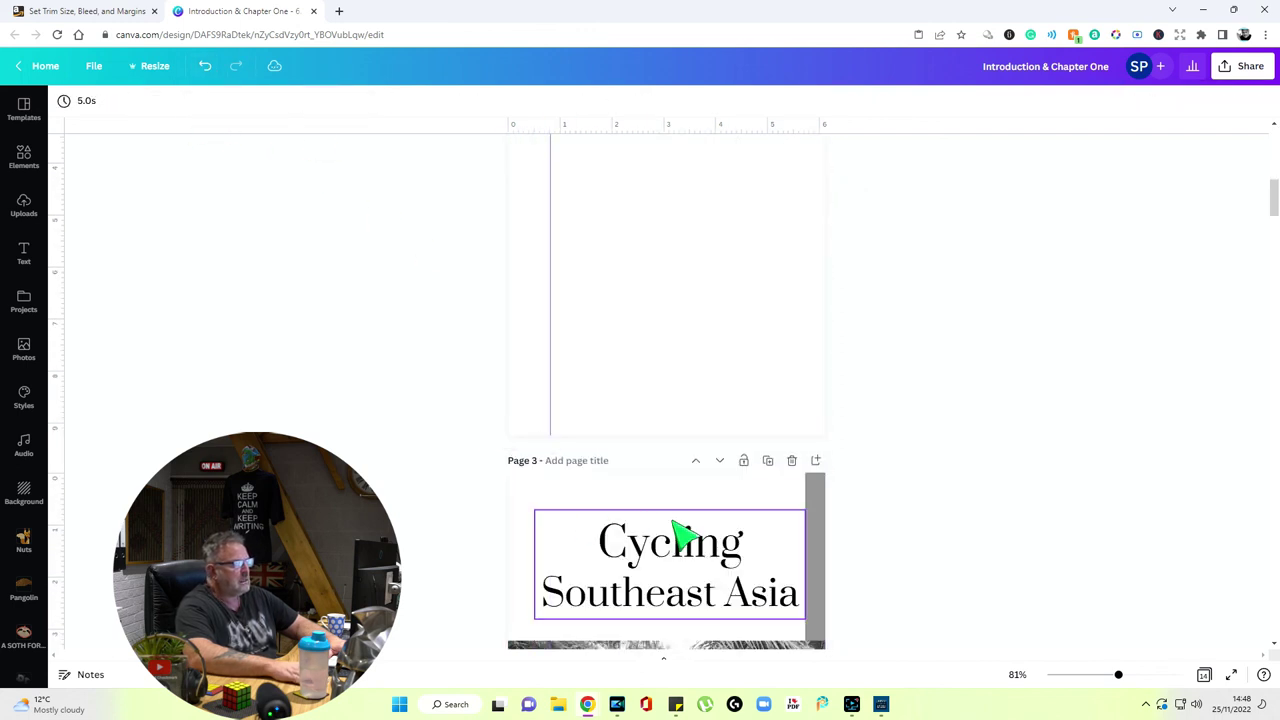
key("ctrl+z")
key("ctrl+z")
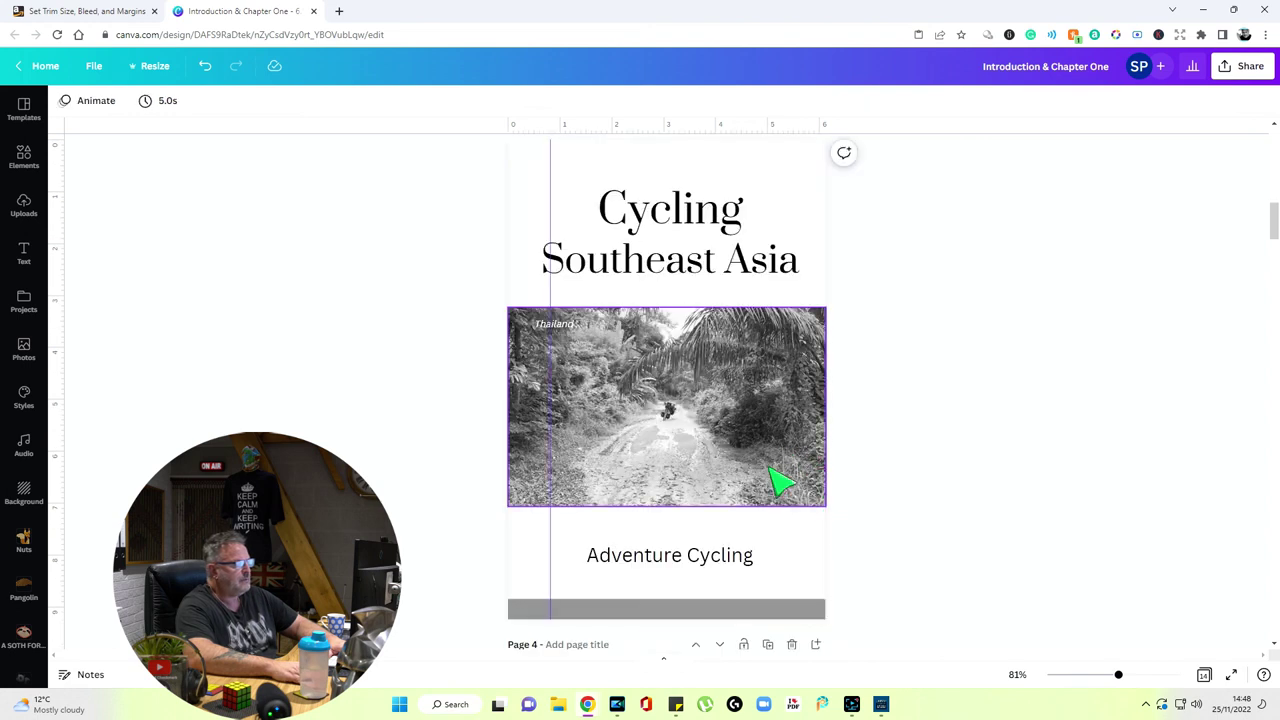
Delete the bottom grey bar on page 3 and all the grey margin bars on pages 4 and 5
key("ctrl+z")
key("ctrl+z")
key("ctrl+z")
key("ctrl+z")
key("ctrl+z")
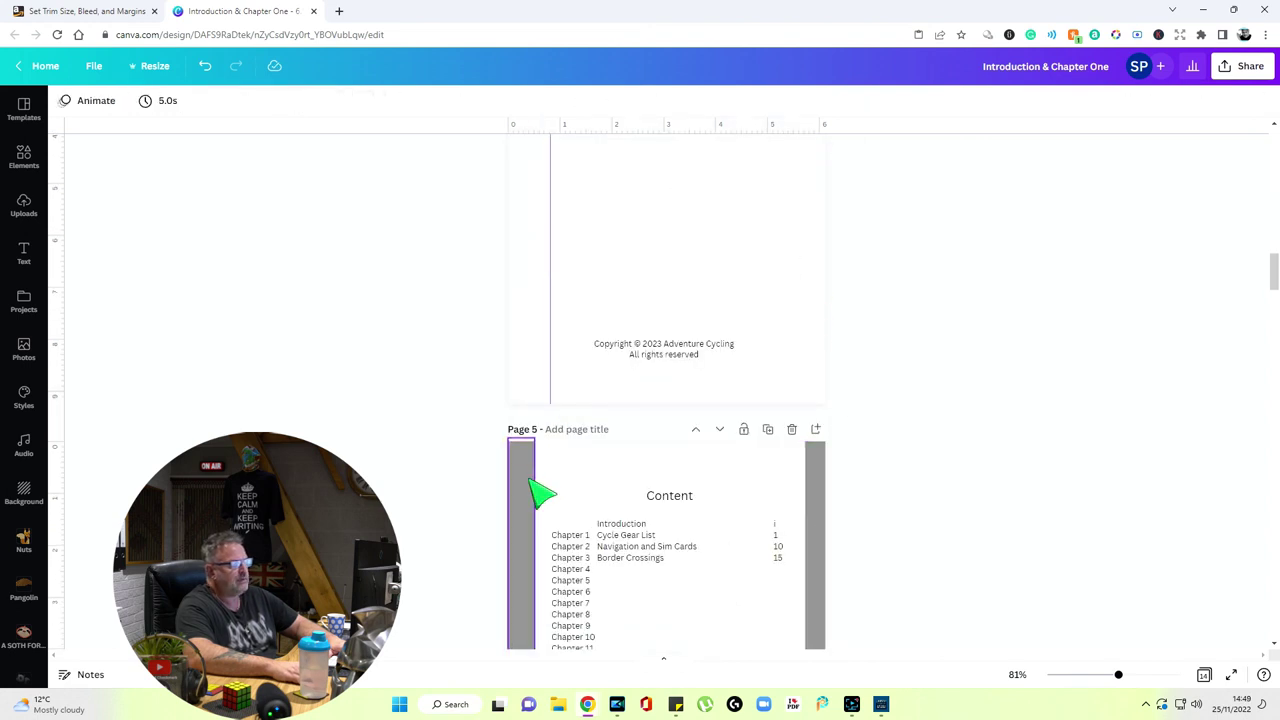
key("ctrl+z")
key("ctrl+z")
key("ctrl+z")
key("ctrl+z")
key("ctrl+z")
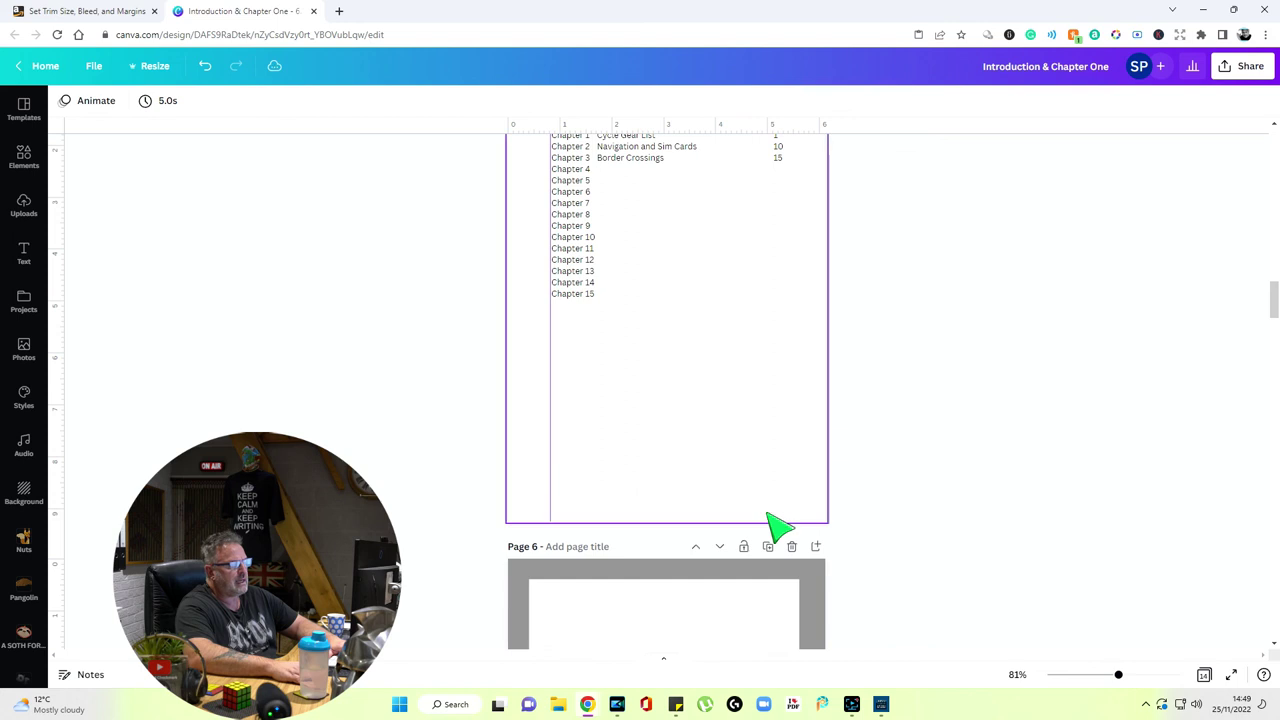
Delete the grey margin bars around the blank page 6
key("ctrl+z")
key("ctrl+z")
key("ctrl+z")
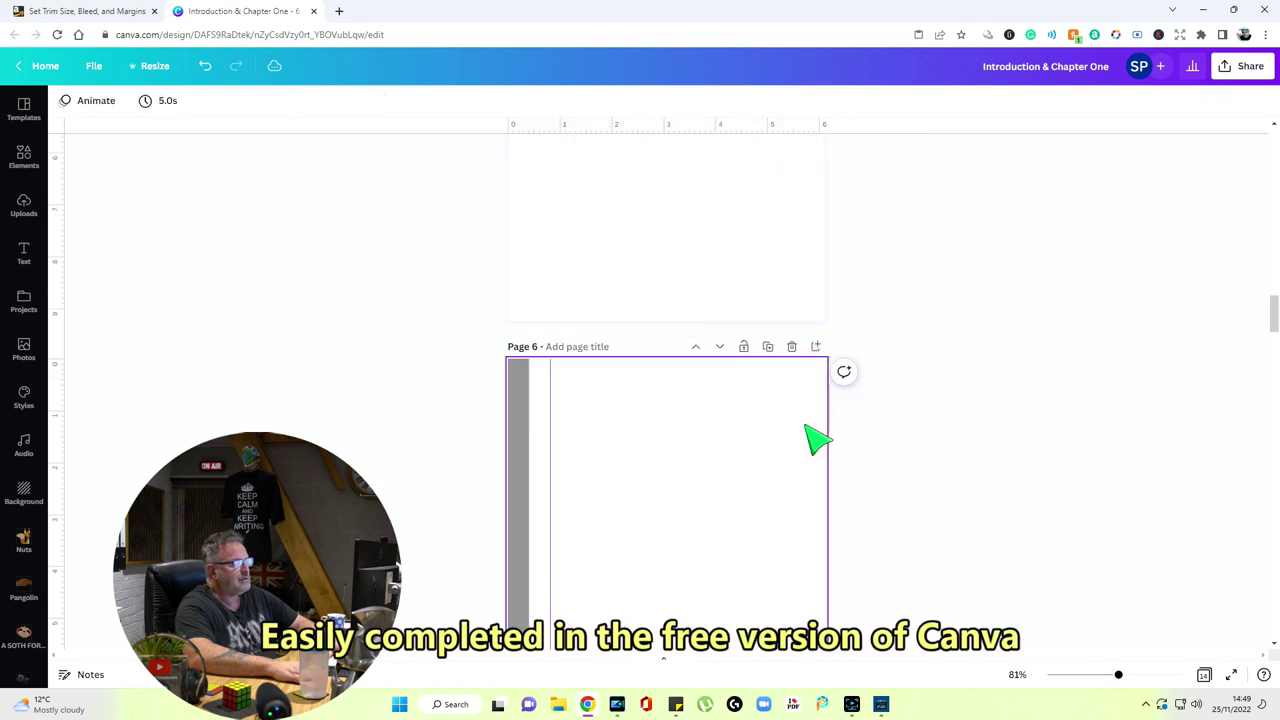
key("ctrl+z")
key("ctrl+z")
key("ctrl+z")
key("ctrl+z")
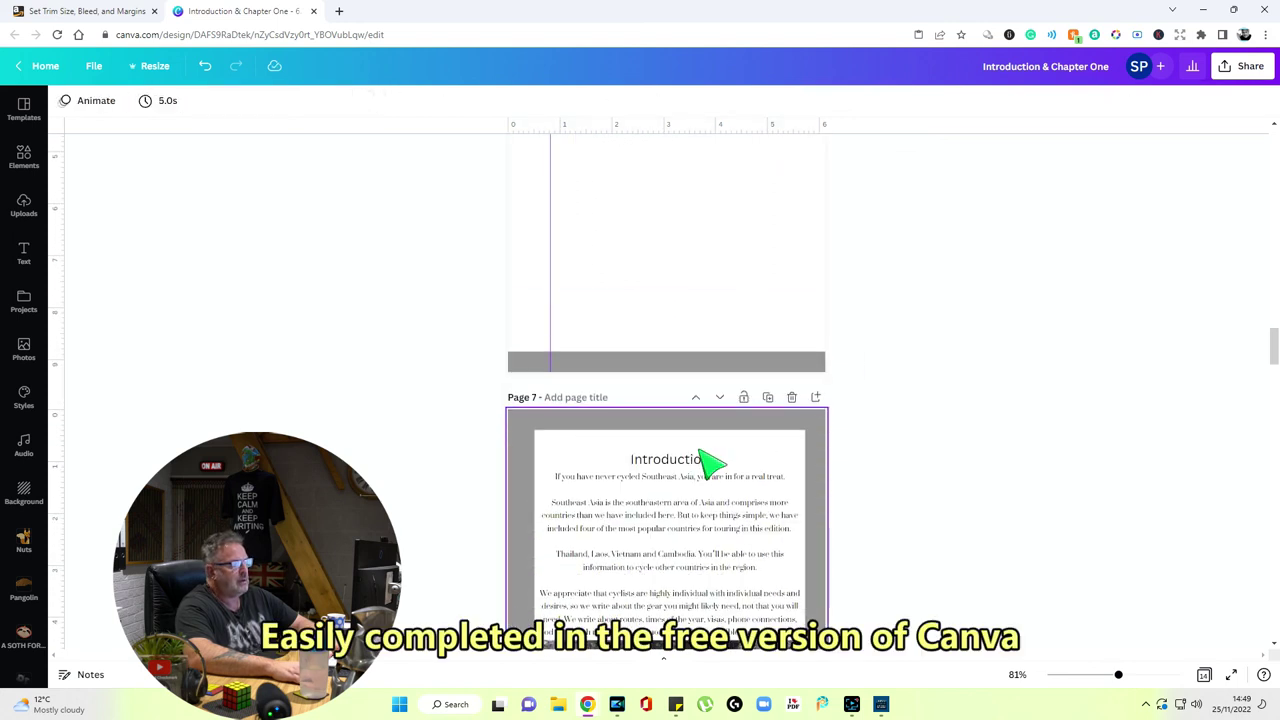
key("ctrl+z")
Delete the grey margin bars around the Introduction text and elephant photo on page 7
key("ctrl+z")
key("ctrl+z")
key("ctrl+z")
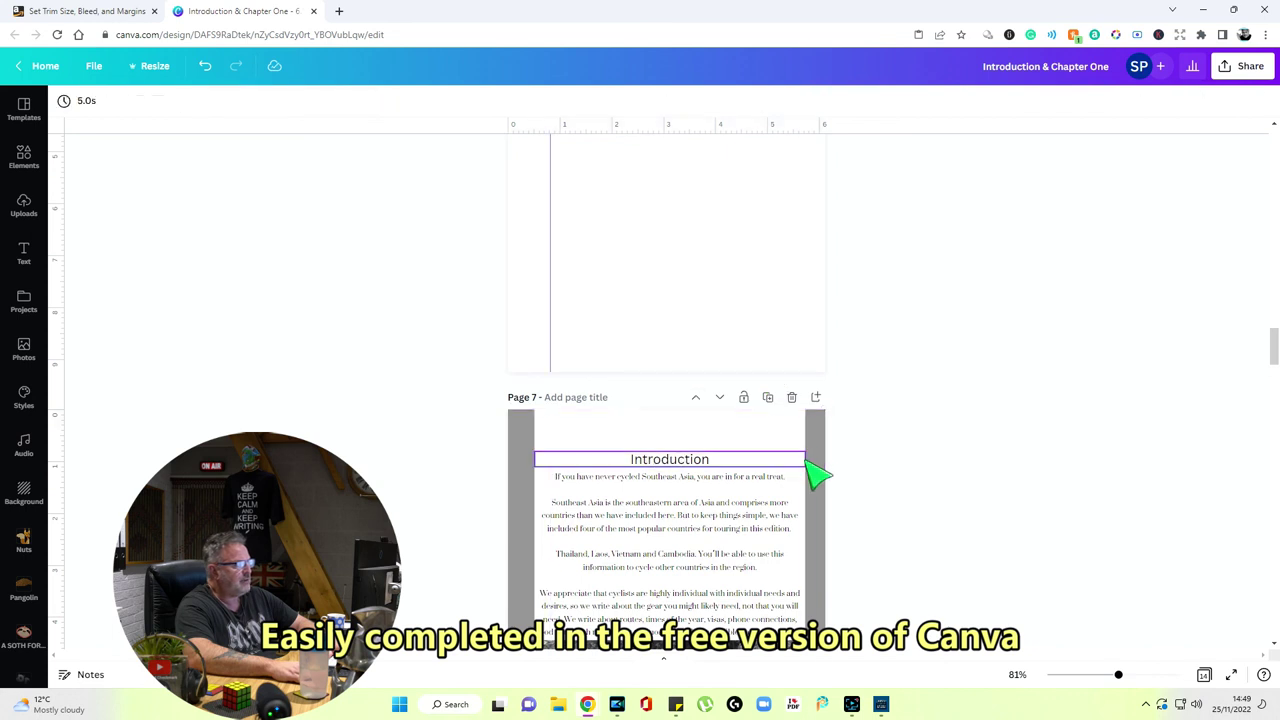
key("ctrl+z")
key("ctrl+z")
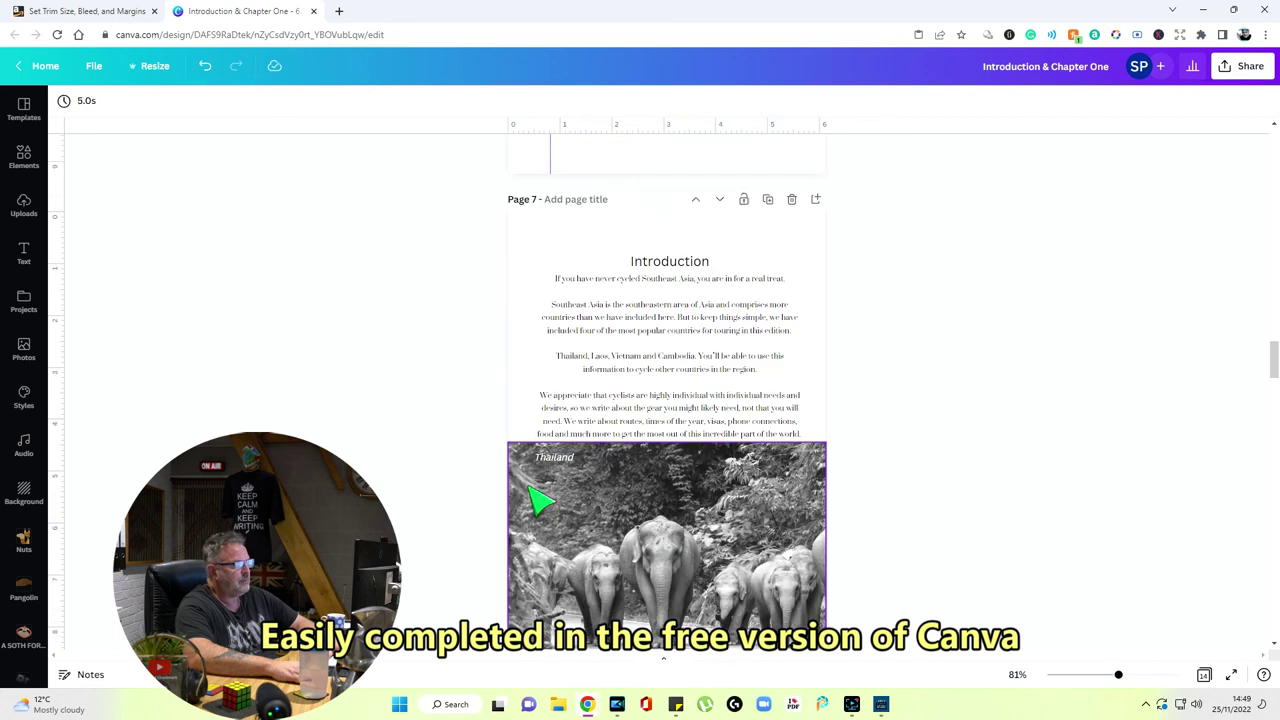
key("ctrl+z")
key("ctrl+z")
key("ctrl+z")
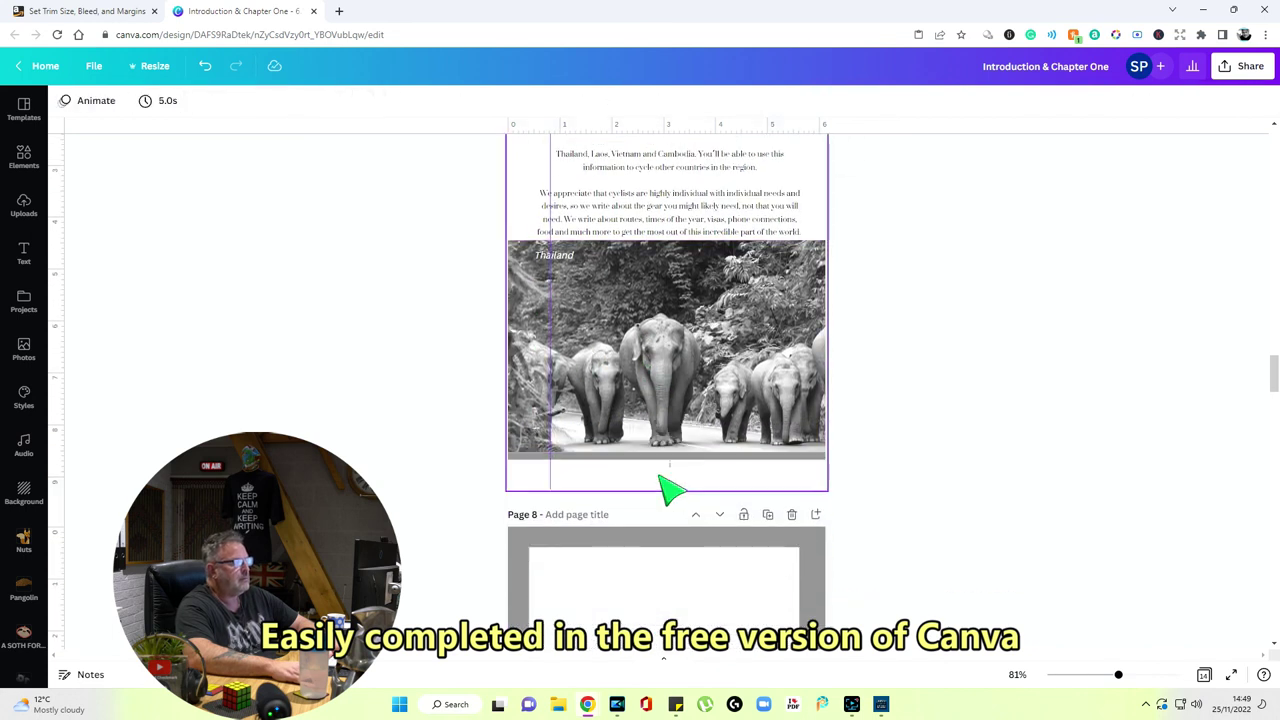
Delete the grey margin bars from pages 8 to 14
key("ctrl+z")
scroll(733, 370, "down", 2)
key("ctrl+z")
key("ctrl+z")
key("ctrl+z")
key("ctrl+z")
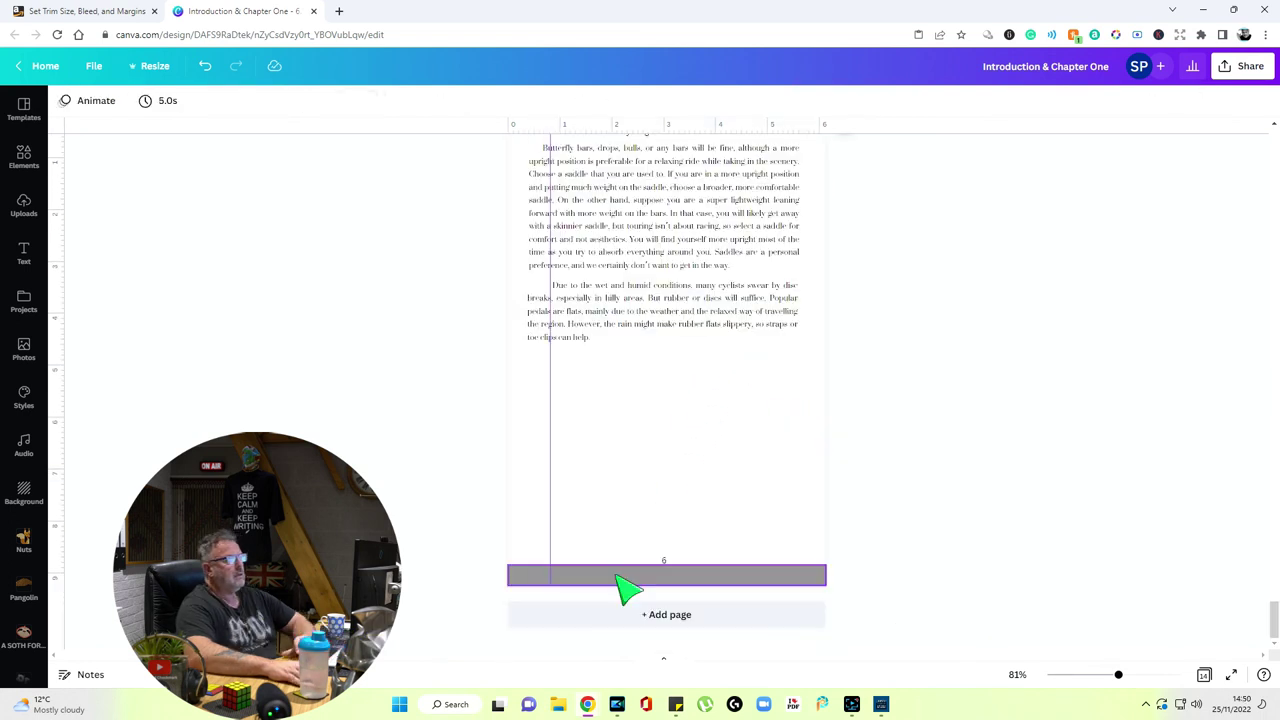
key("ctrl+z")
Review the pages without their margin bars, from page 14 back to the title page
key("ctrl+z")
key("ctrl+z")
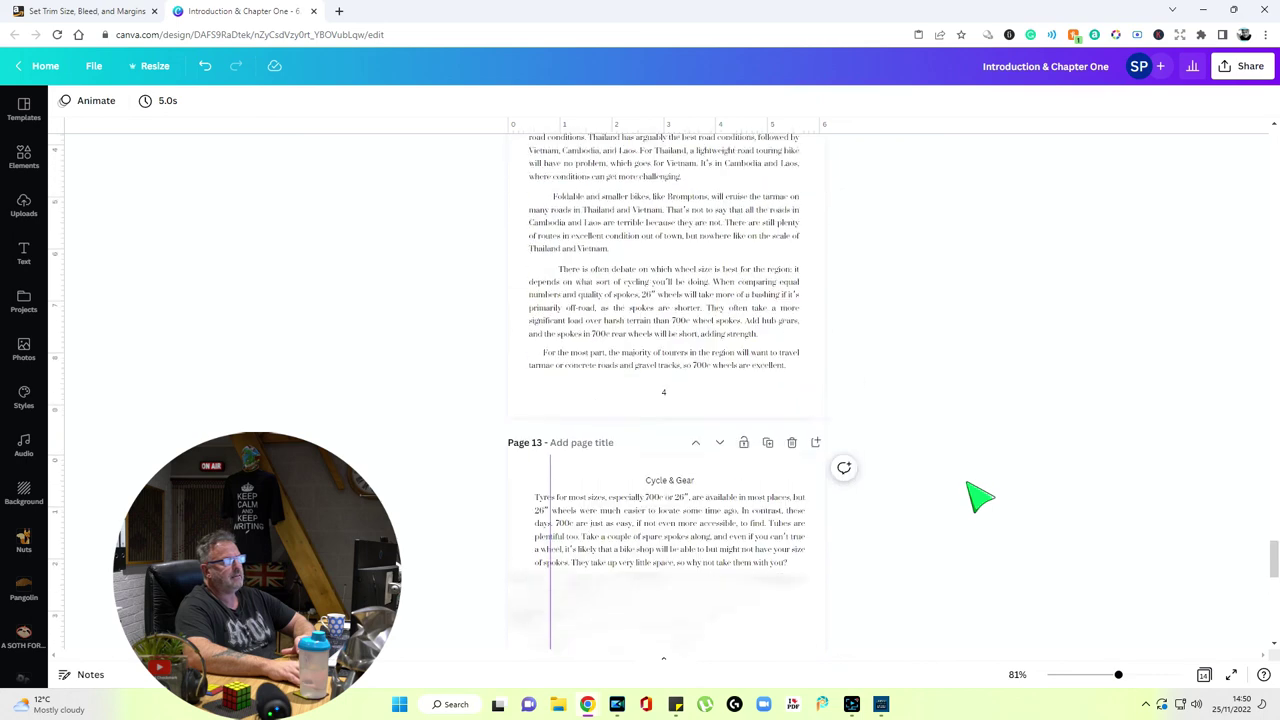
key("ctrl+z")
key("ctrl+z")
key("ctrl+z")
key("ctrl+z")
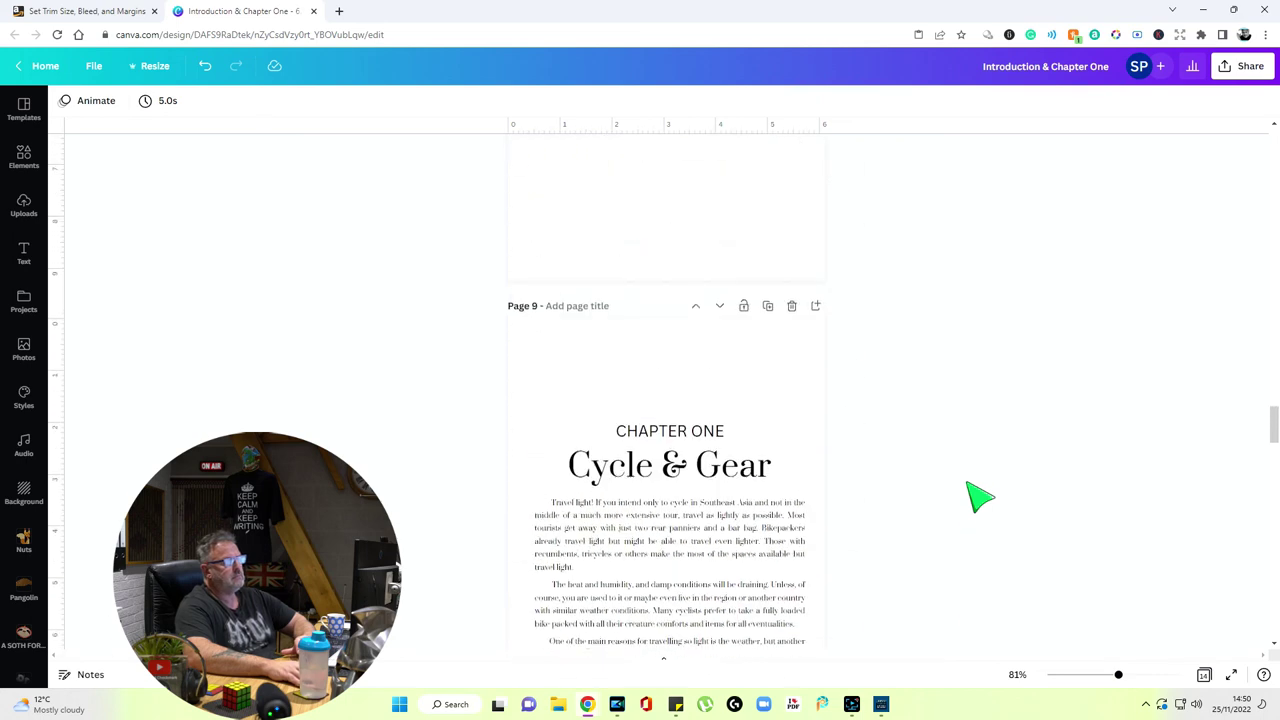
key("ctrl+z")
key("ctrl+z")
key("ctrl+z")
key("ctrl+z")
key("ctrl+z")
key("ctrl+z")
key("ctrl+z")
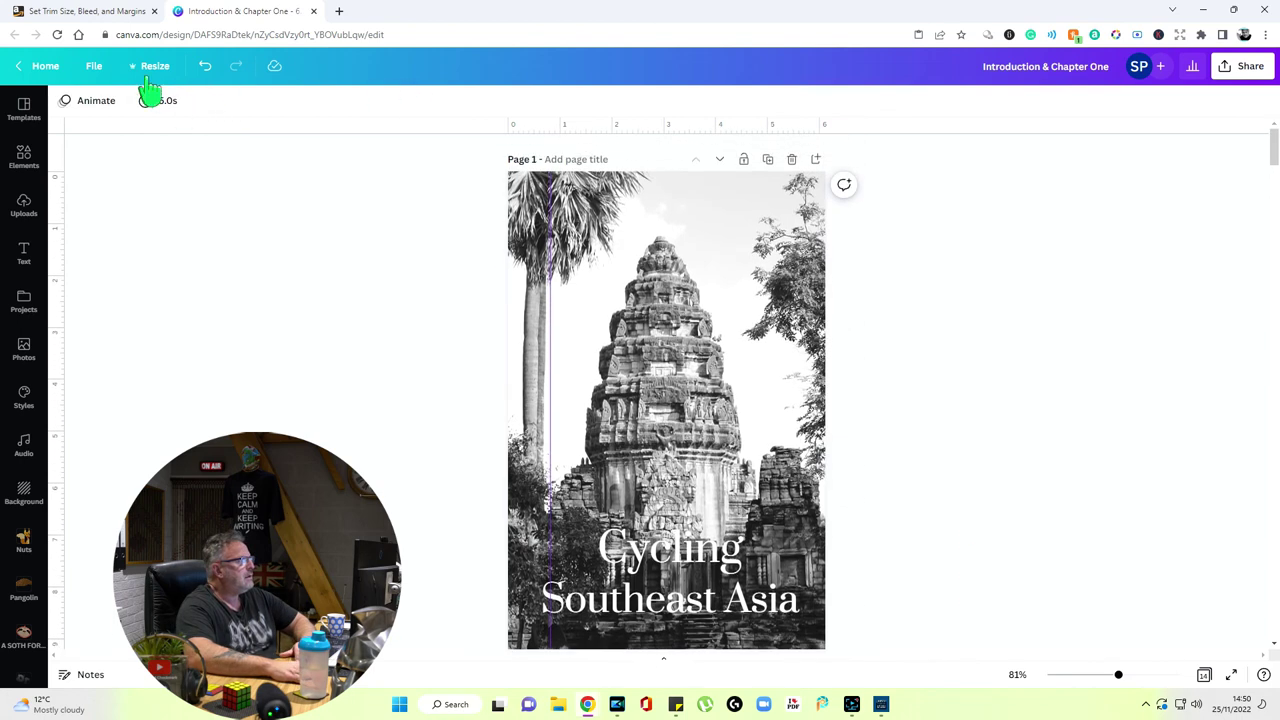
Save the Introduction & Chapter One design to the new Cycling folder with the temple thumbnail and check the folder's contents
left_click(95, 67)
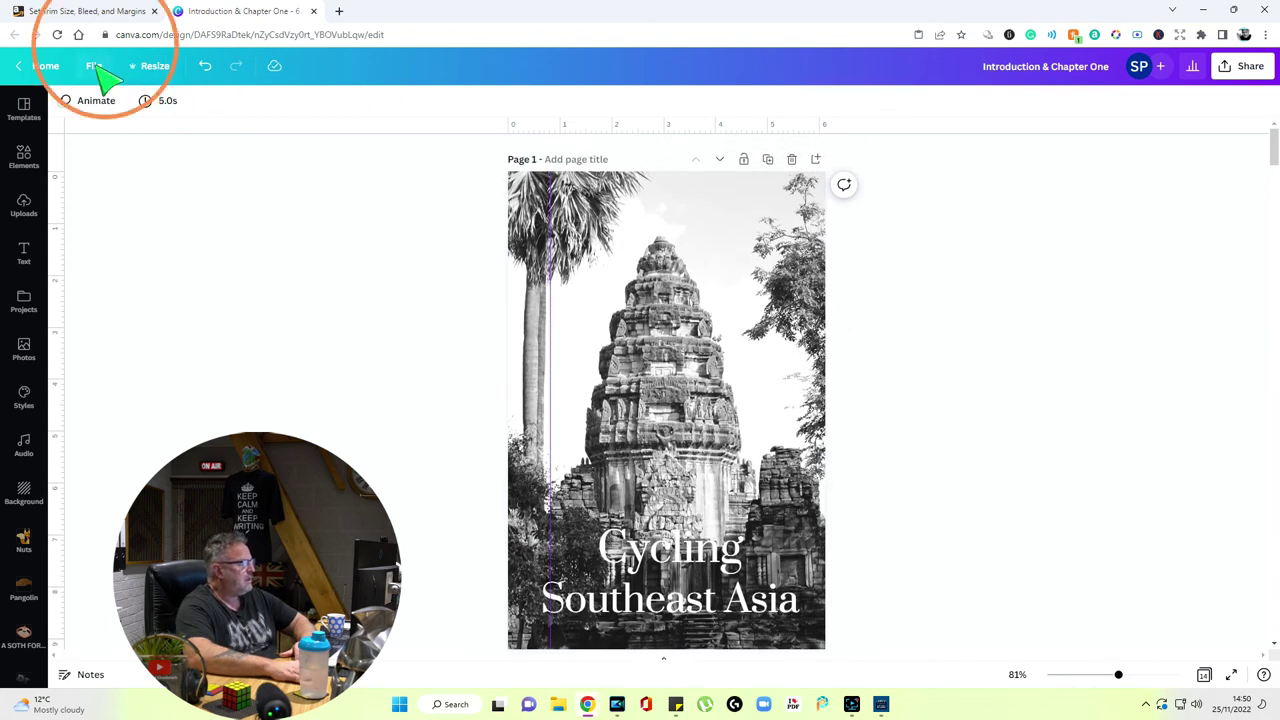
left_click(127, 170)
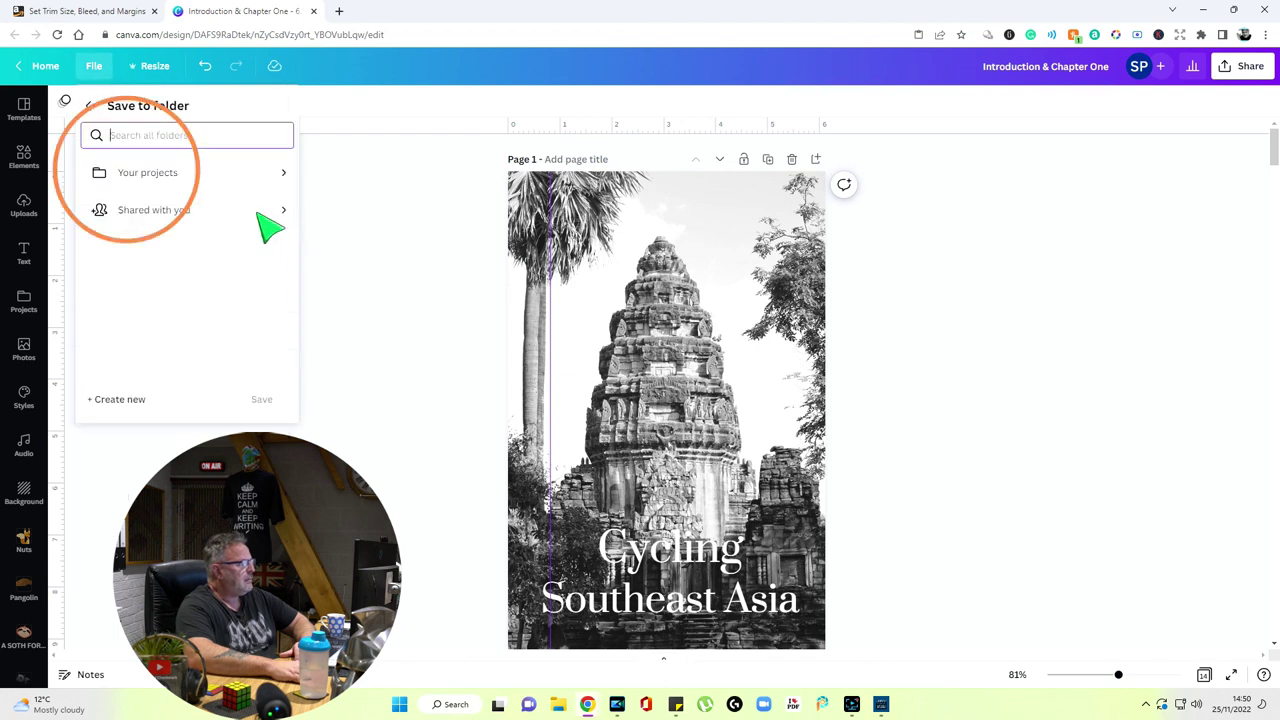
left_click(230, 183)
scroll(200, 237, "down", 2)
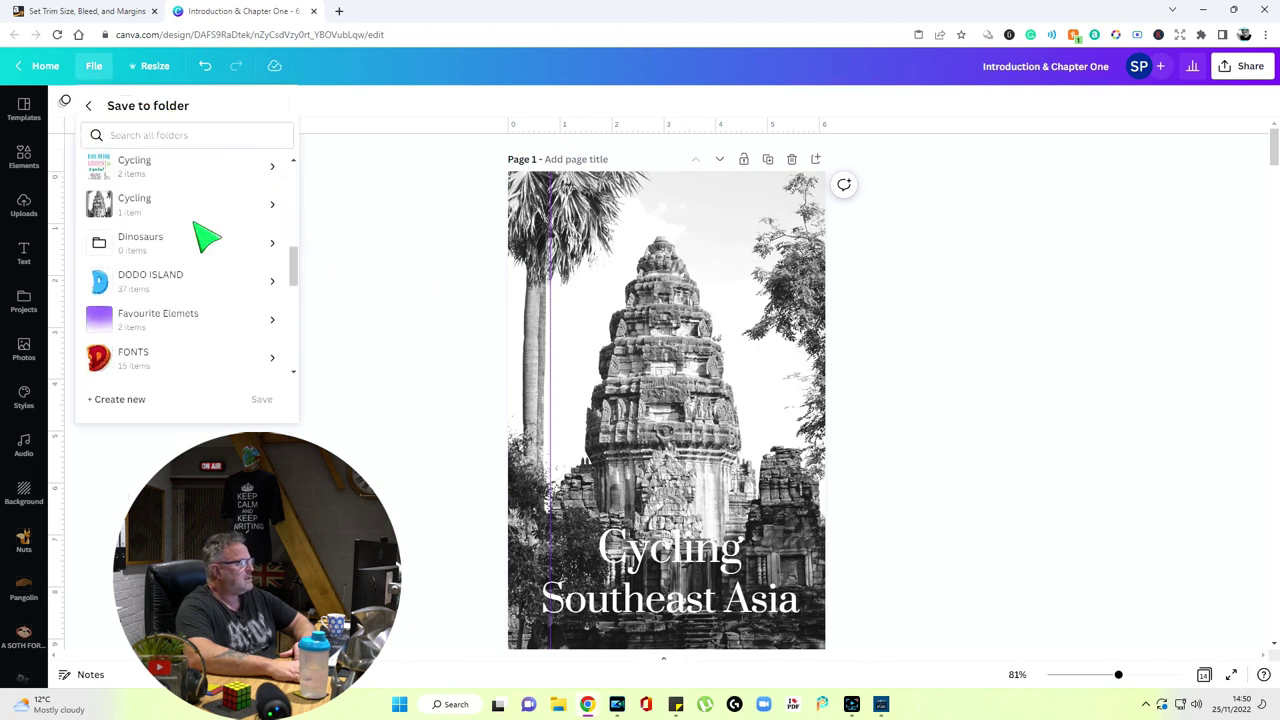
left_click(275, 255)
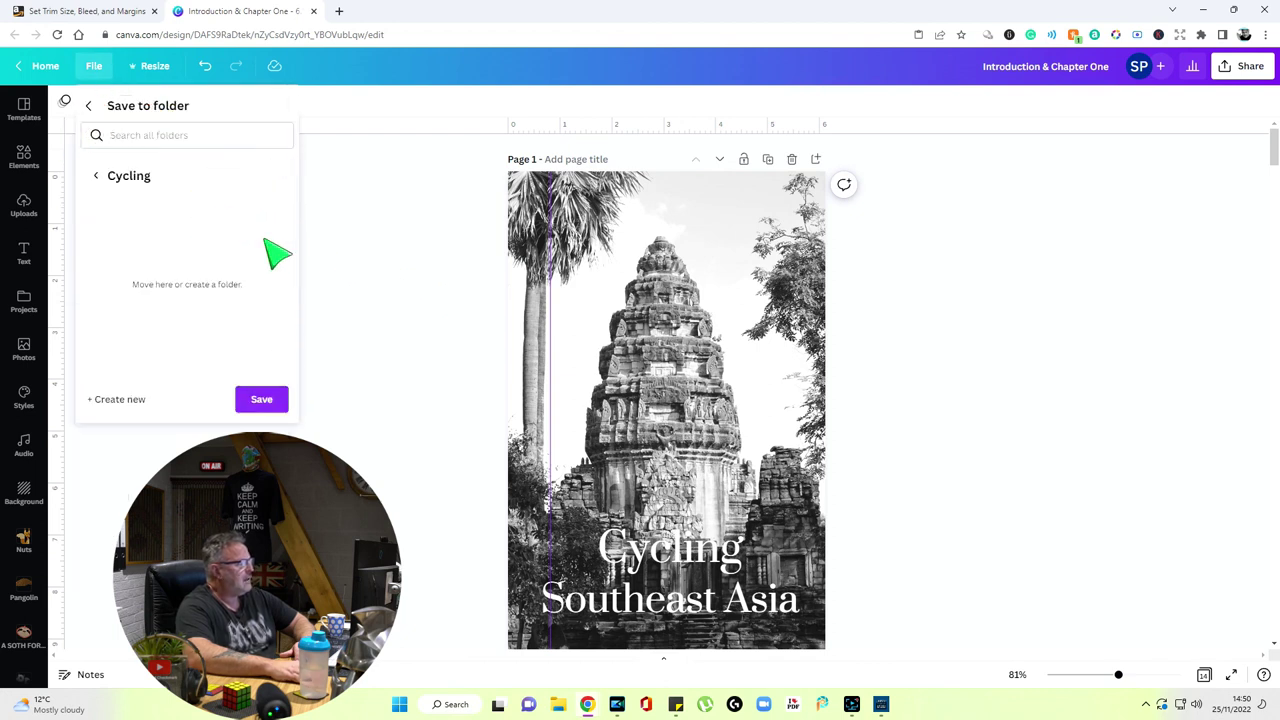
left_click(261, 399)
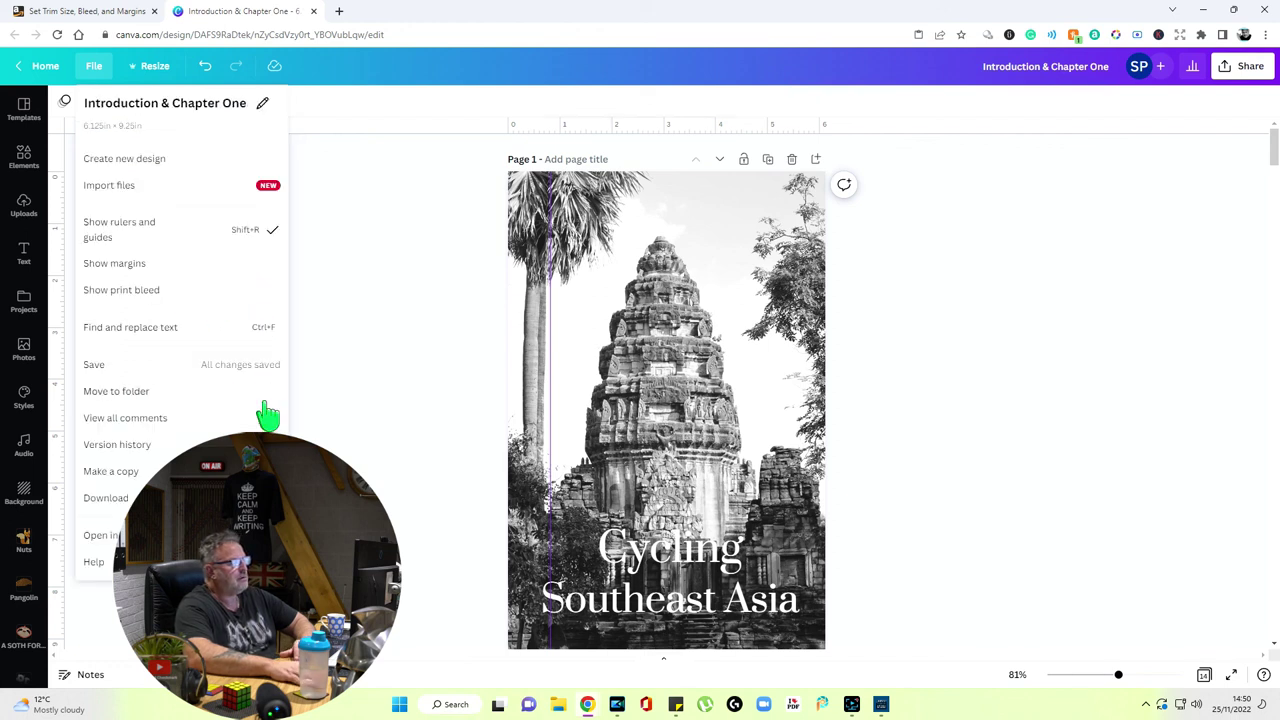
left_click(700, 109)
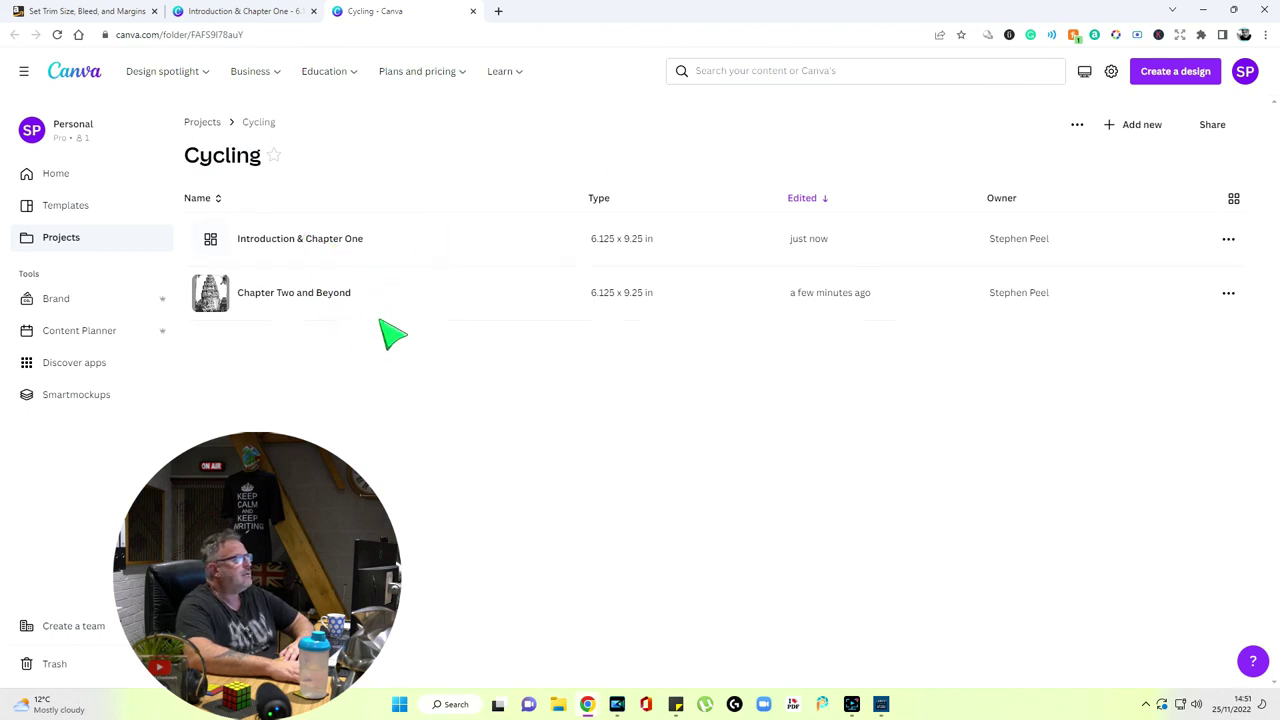
left_click(473, 11)
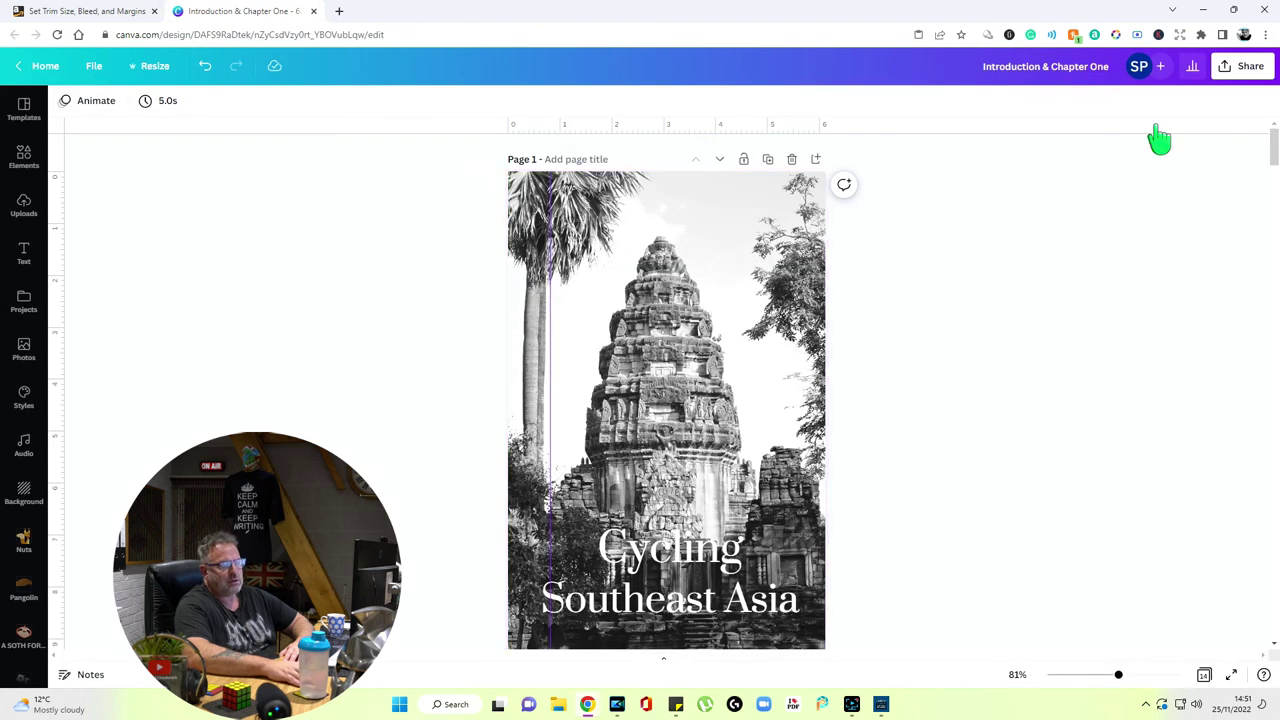
Download all 14 pages as a flattened PDF Print file with the CMYK color profile
left_click(1243, 70)
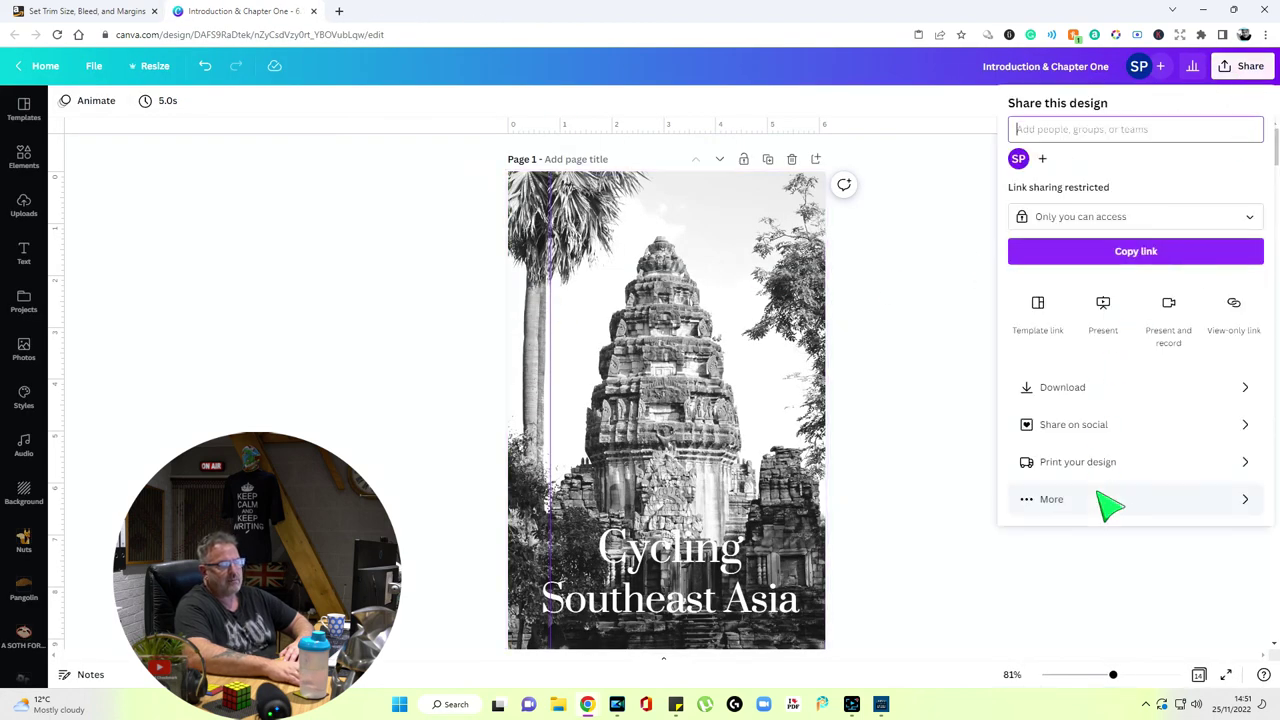
left_click(1130, 390)
left_click(1013, 210)
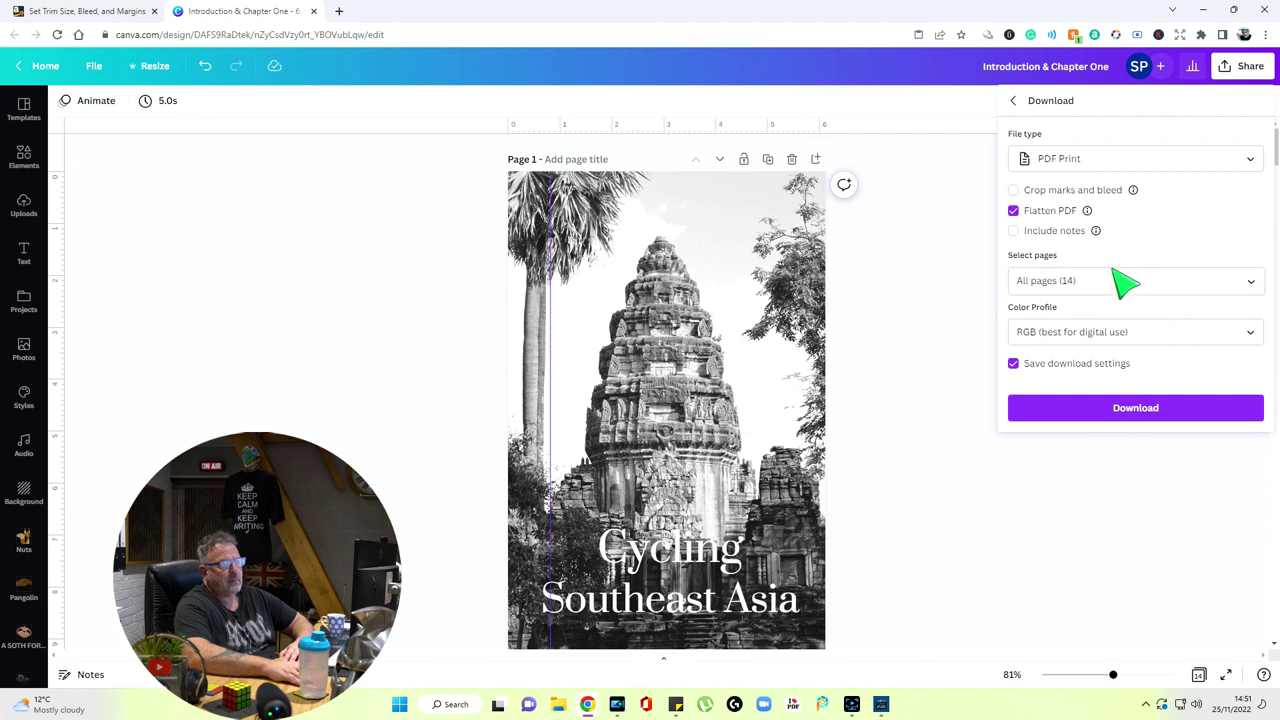
left_click(1120, 335)
left_click(1110, 394)
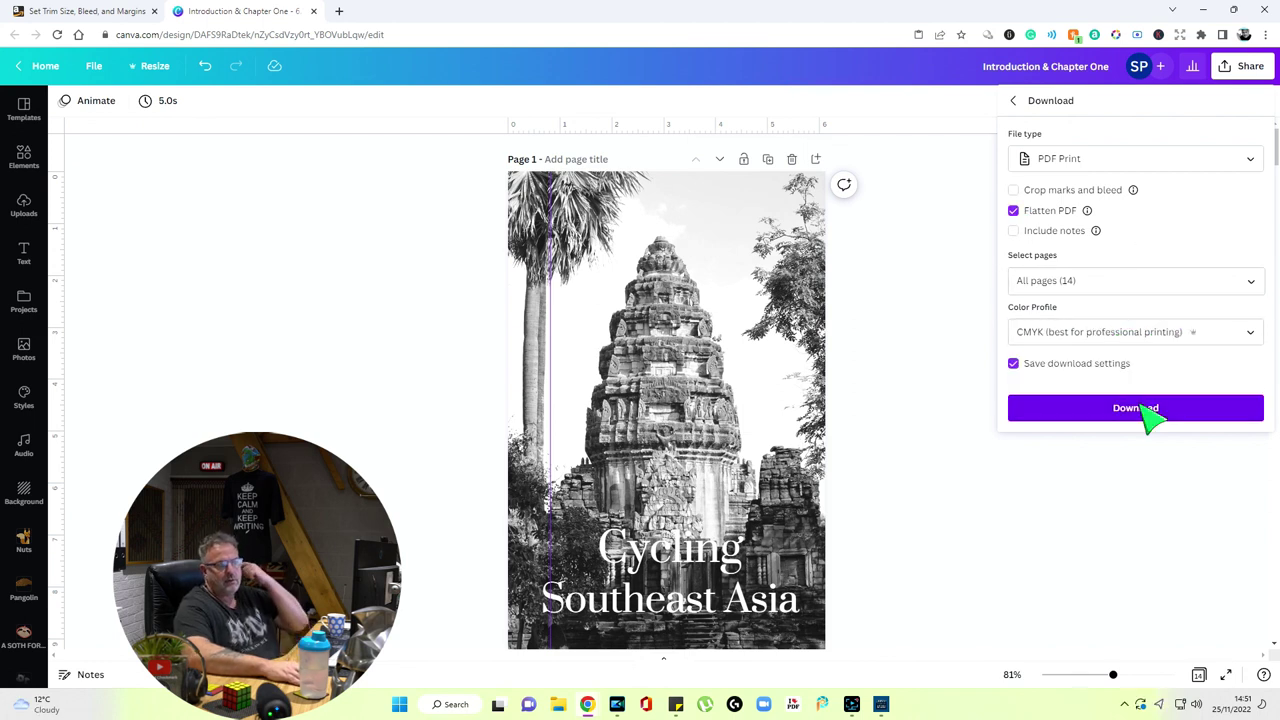
left_click(1143, 412)
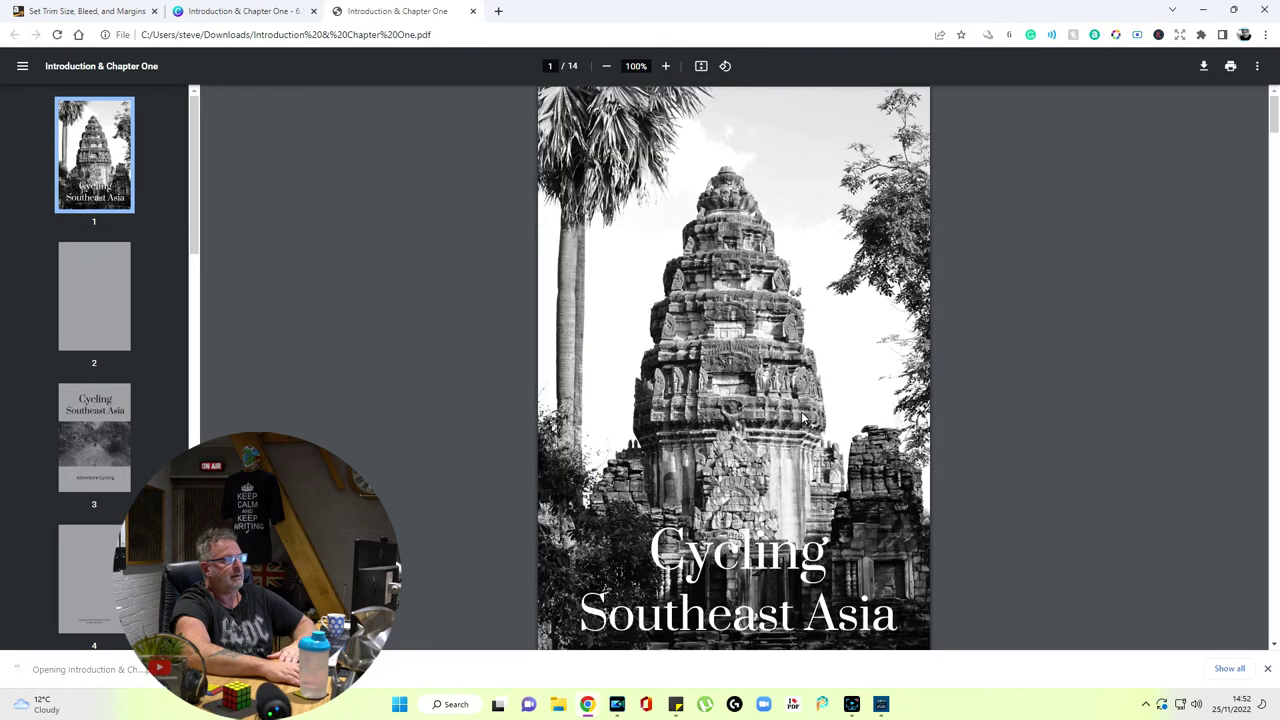
Review the exported PDF from the cover through the contents and Chapter One to the last page, checking margins, photos and page numbers
scroll(867, 370, "down", 10)
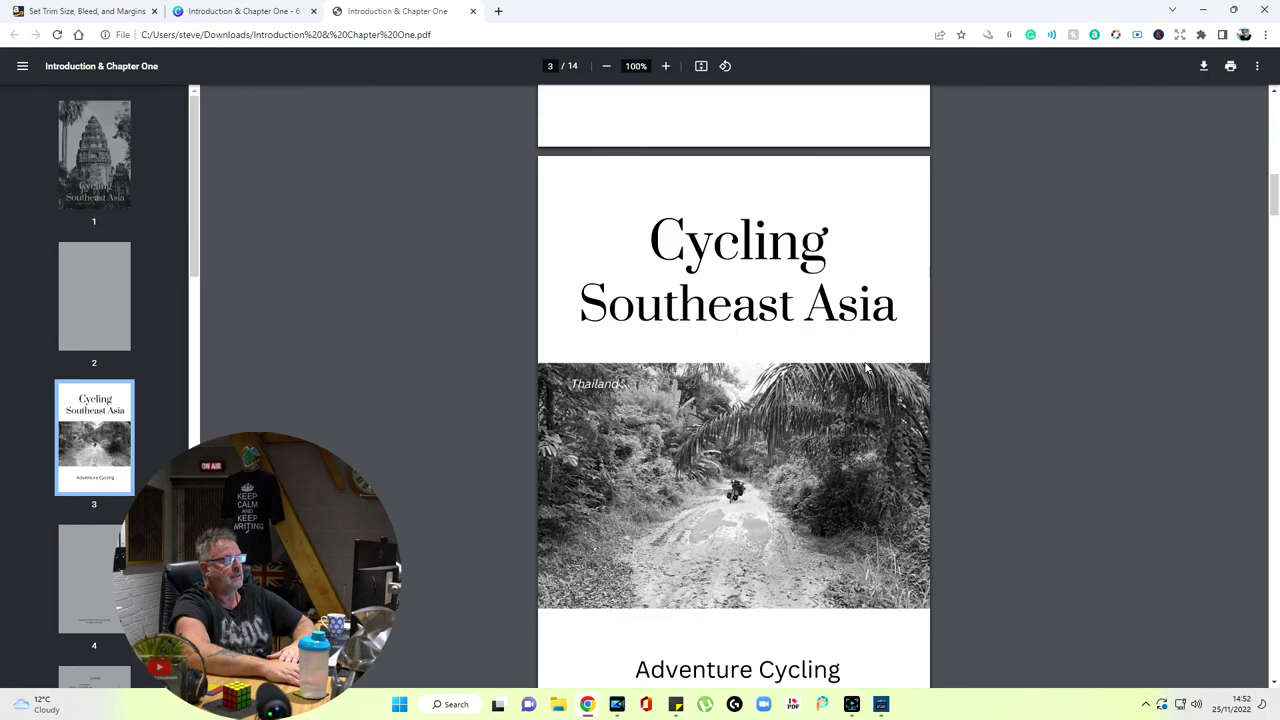
scroll(867, 368, "down", 1)
scroll(866, 368, "down", 6)
scroll(866, 368, "down", 13)
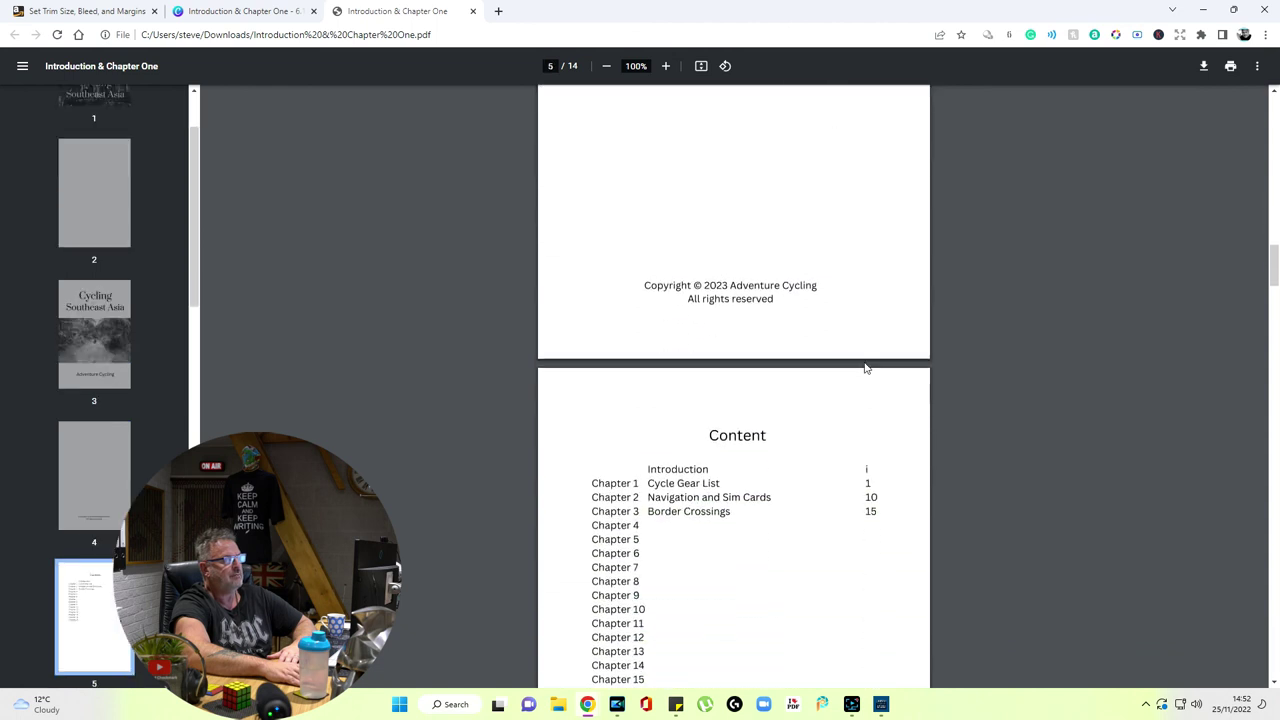
scroll(868, 366, "down", 10)
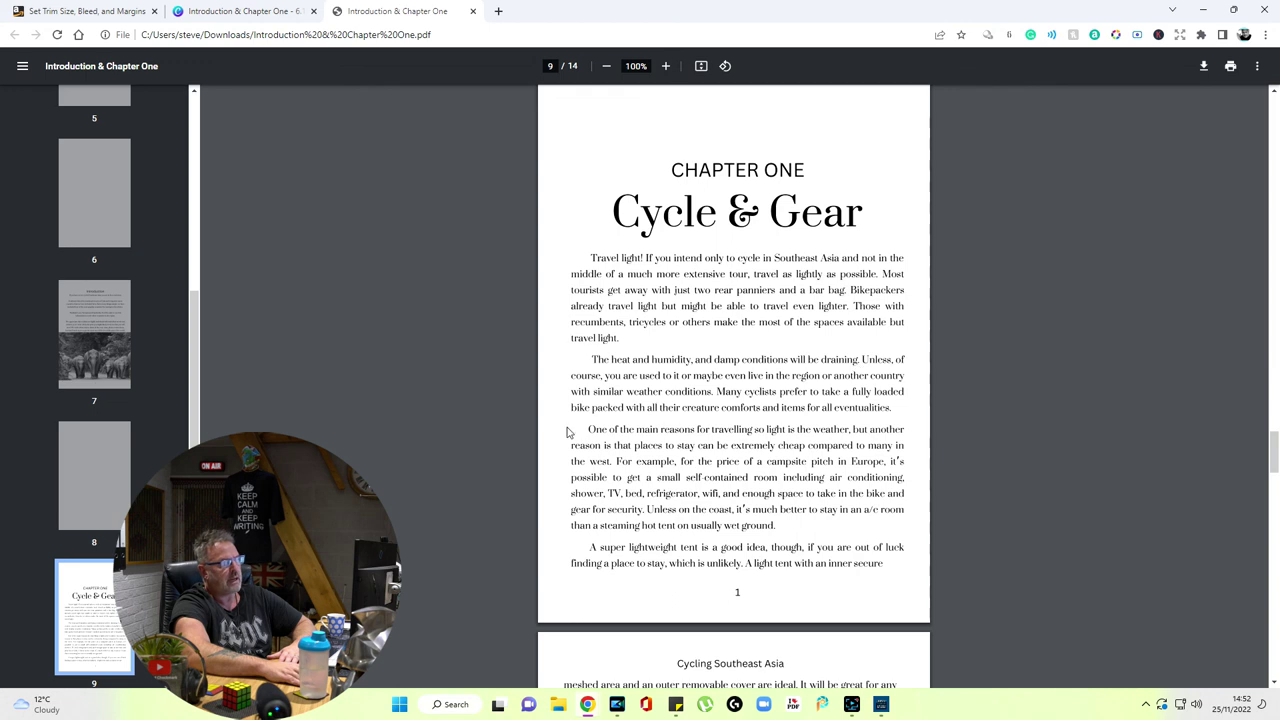
scroll(827, 414, "down", 5)
scroll(831, 410, "up", 3)
scroll(820, 417, "down", 7)
scroll(760, 419, "down", 3)
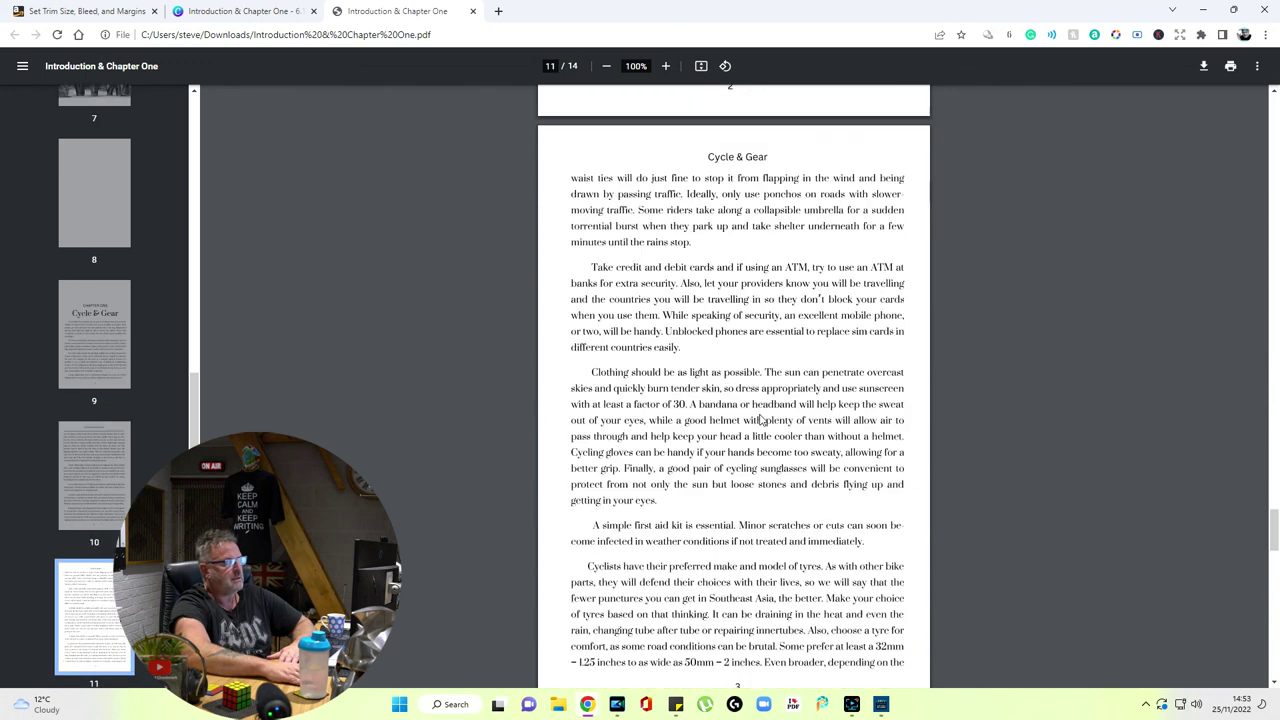
scroll(760, 264, "up", 2)
scroll(760, 360, "down", 8)
scroll(776, 290, "down", 7)
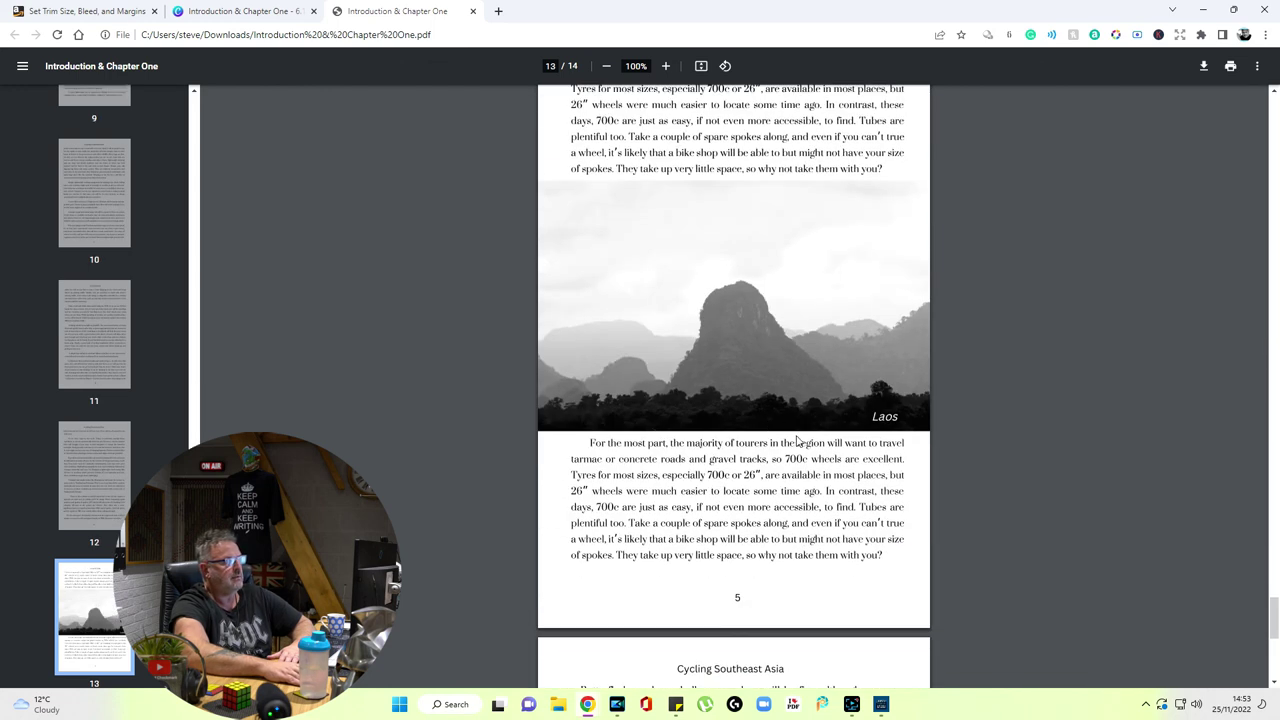
scroll(798, 440, "down", 5)
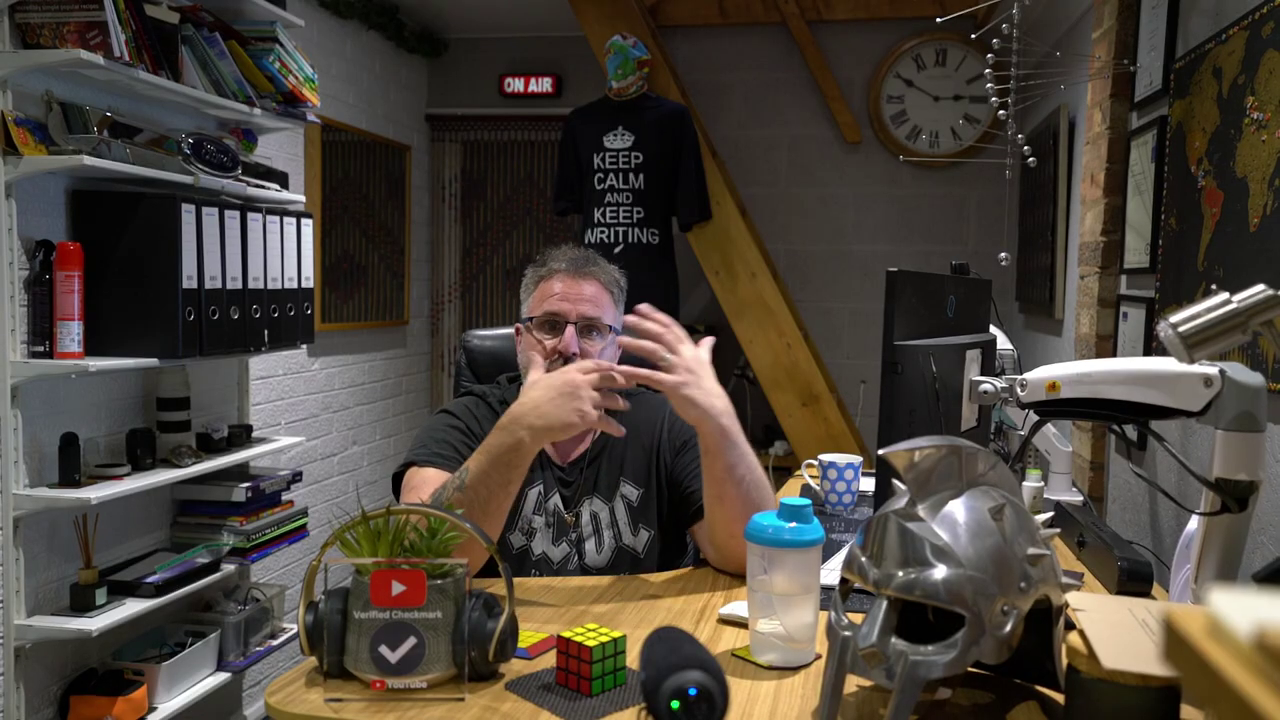